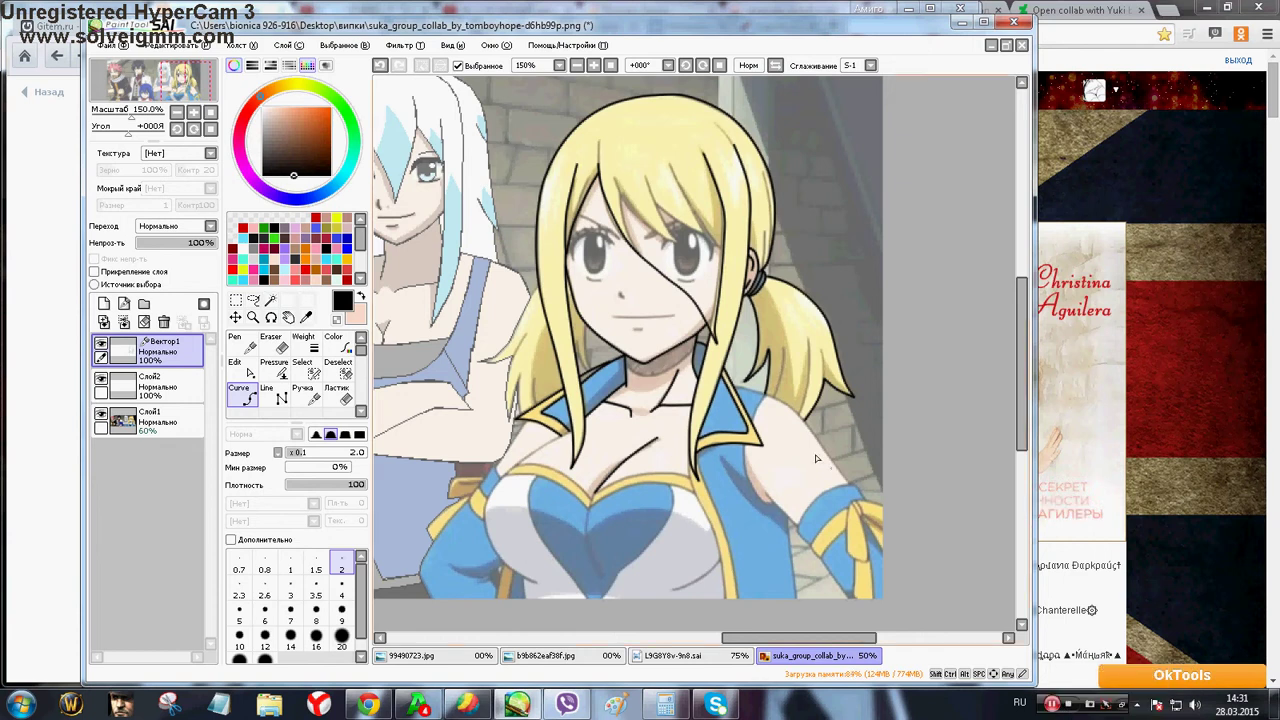
Trace the left outer contour of the blonde character's chest down to its underside with the Curve tool on layer Вектор1
click(568, 434)
click(547, 442)
click(510, 468)
click(484, 520)
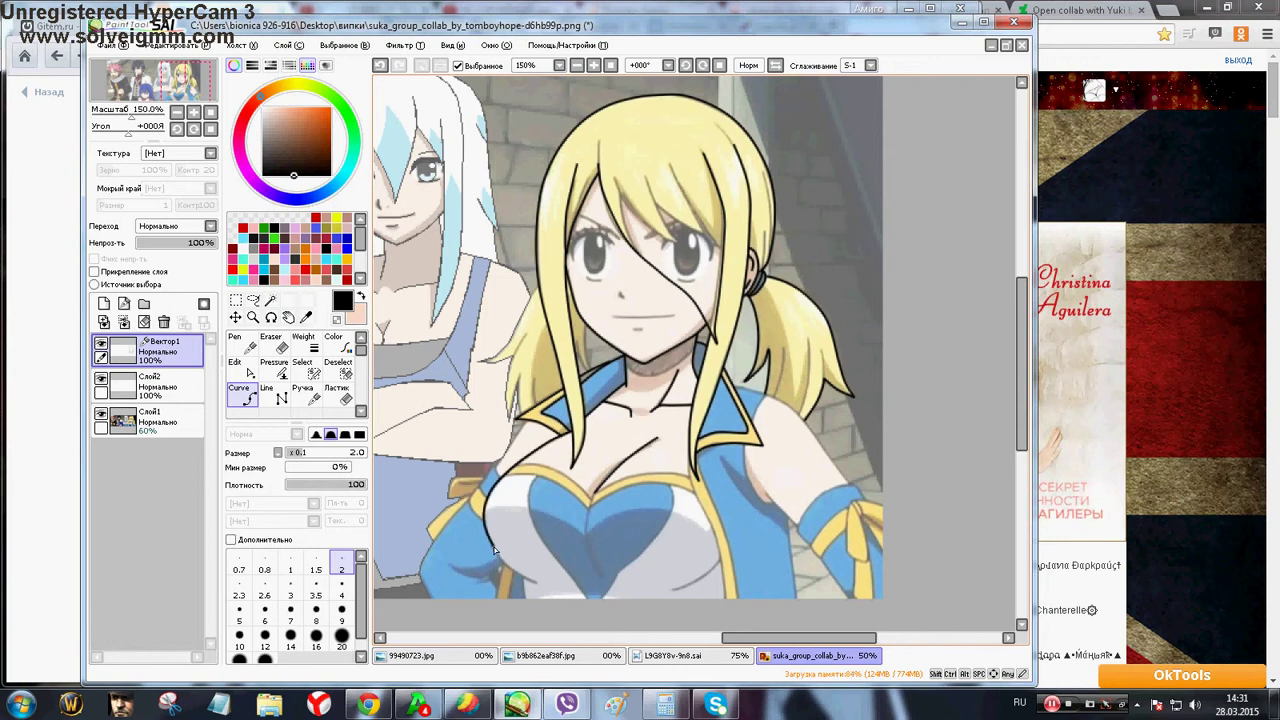
click(493, 549)
click(515, 570)
drag(538, 590, 544, 587)
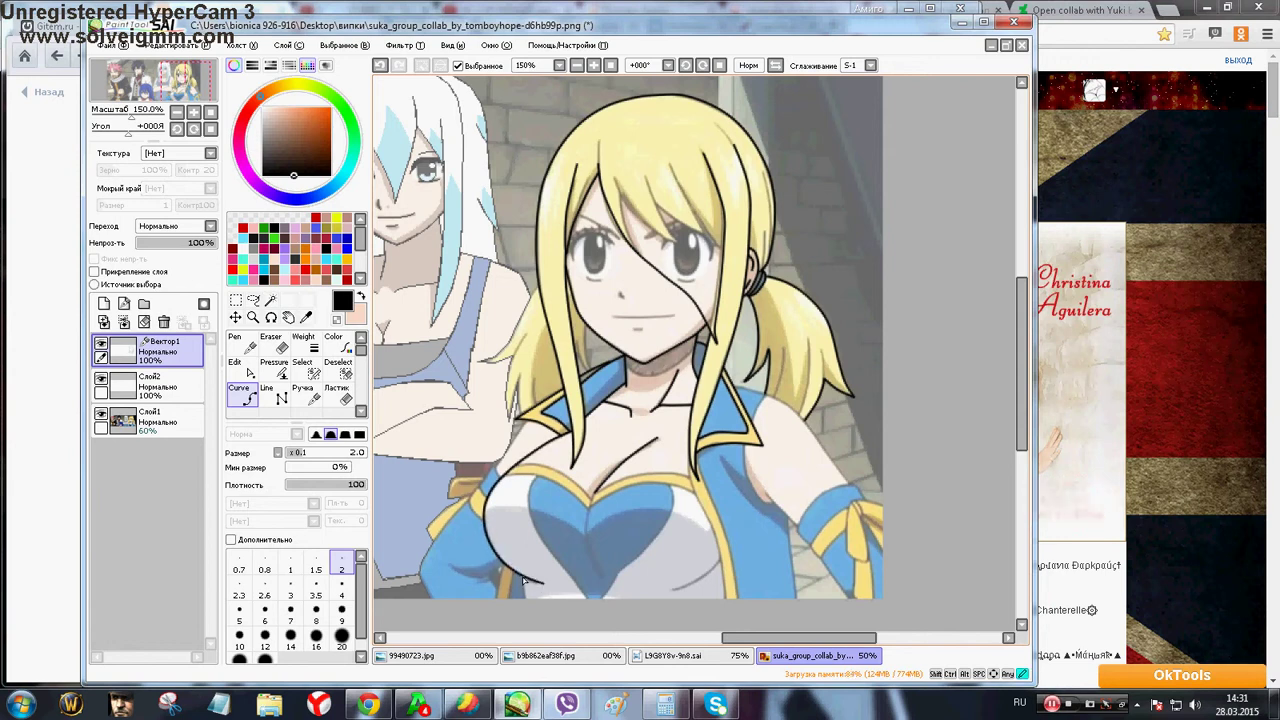
scroll(684, 512, up, 1)
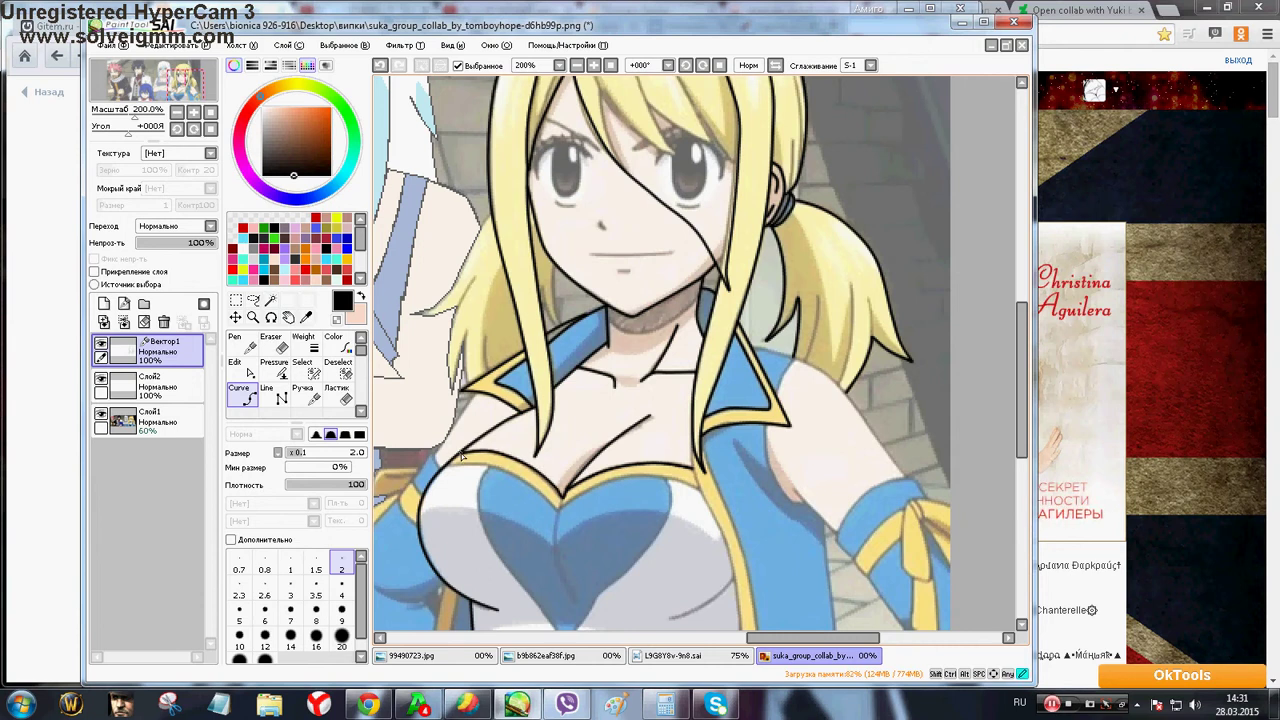
click(1053, 705)
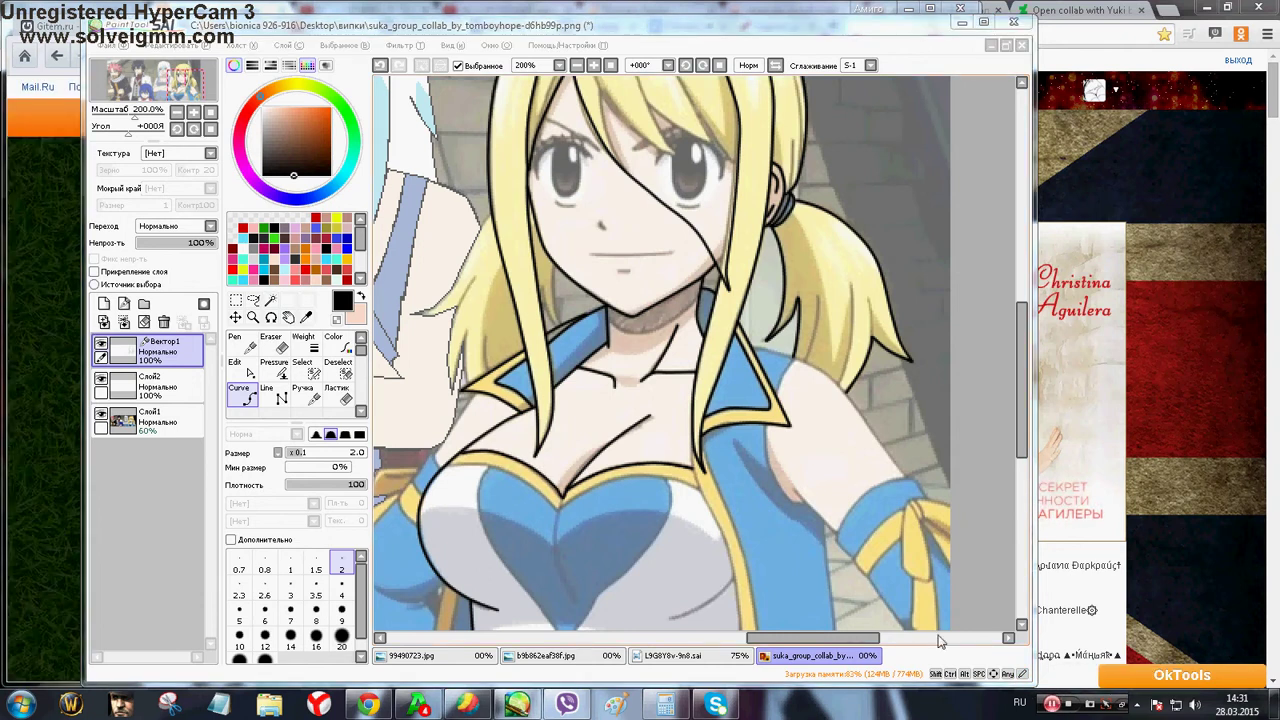
click(699, 492)
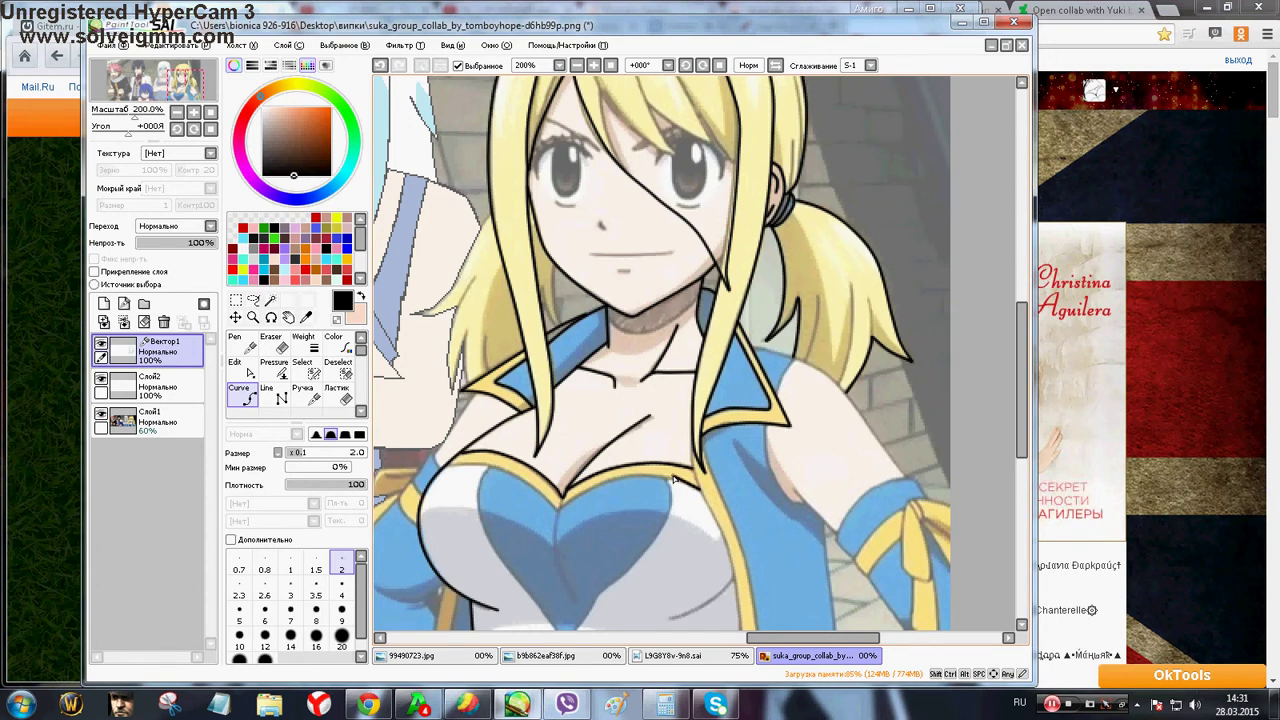
click(675, 480)
click(600, 472)
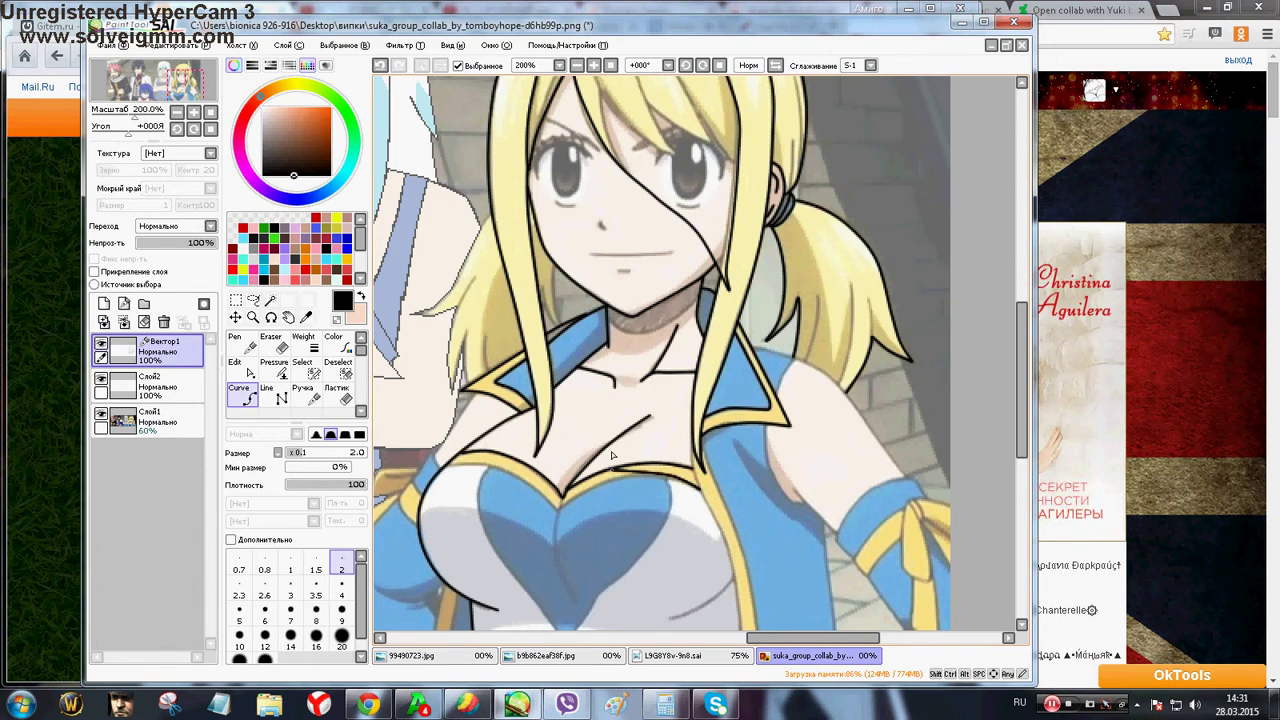
click(383, 73)
Trace the inner edge of the open vest and the short curve beneath the right side of the chest
click(696, 445)
click(738, 601)
scroll(1020, 430, down, 3)
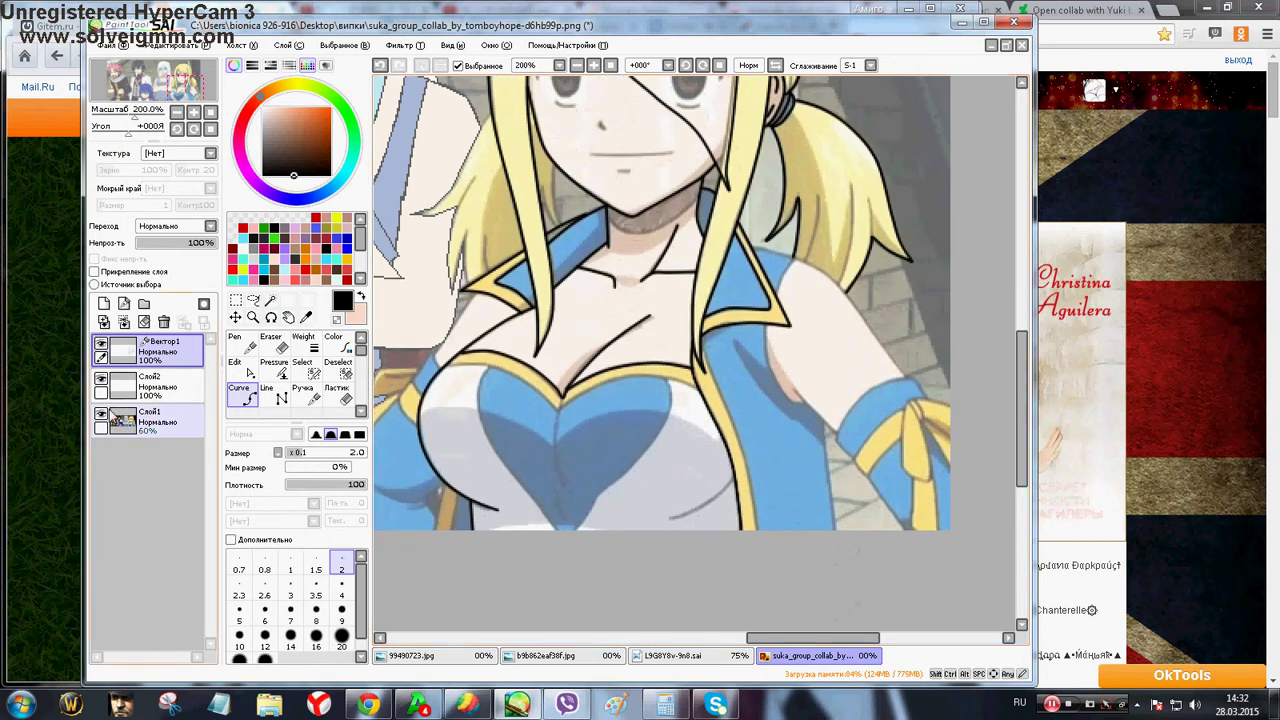
click(101, 415)
click(101, 415)
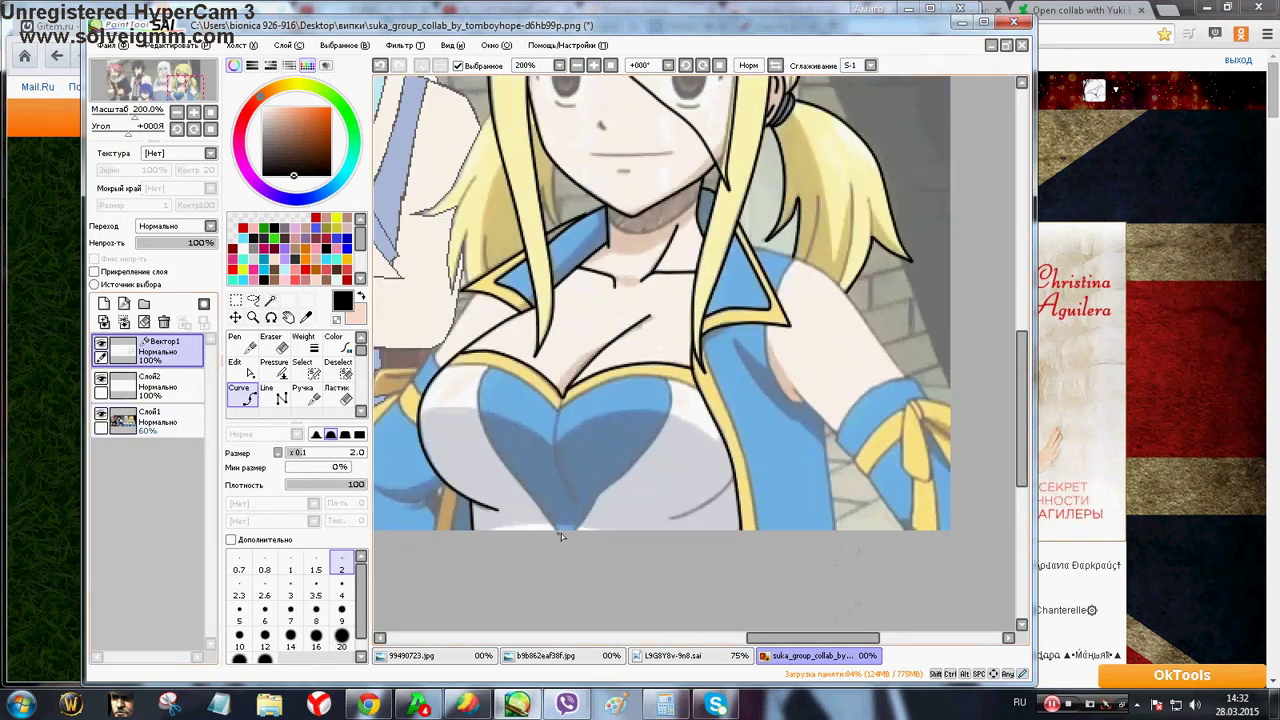
click(670, 524)
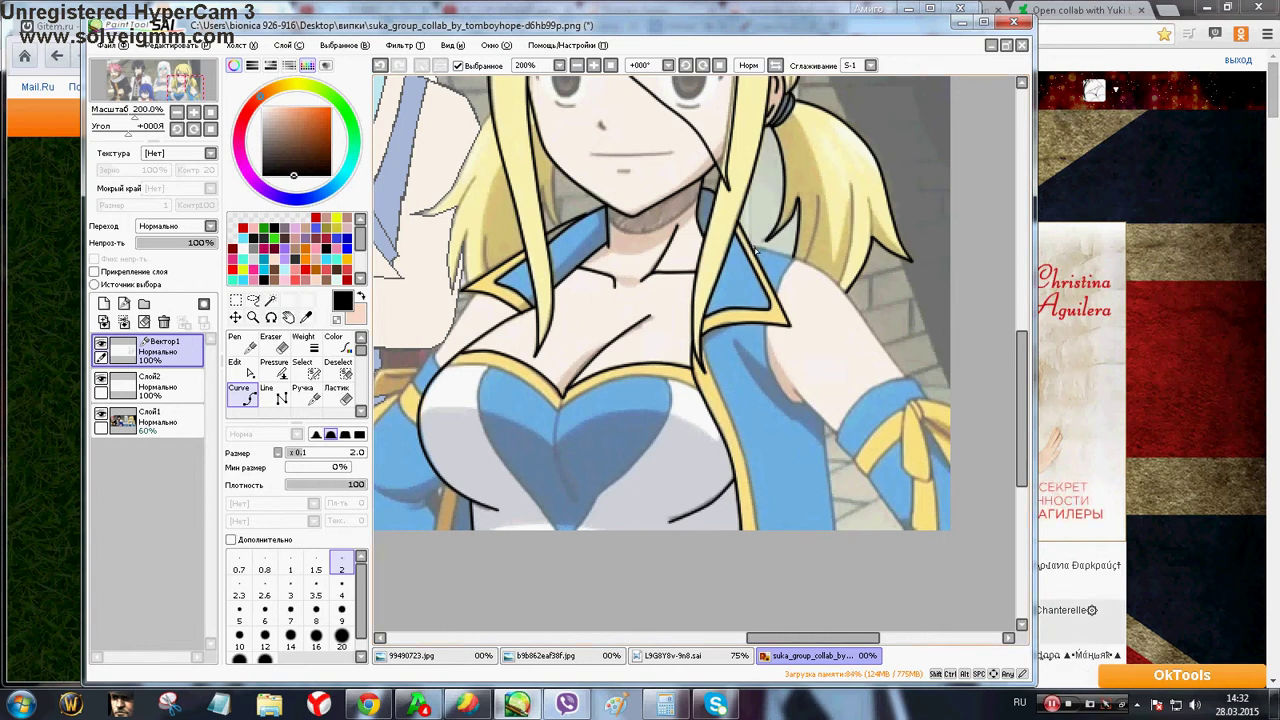
Trace both edges of the arm on the figure's right side and the yellow band lines on its blue sleeve
click(845, 296)
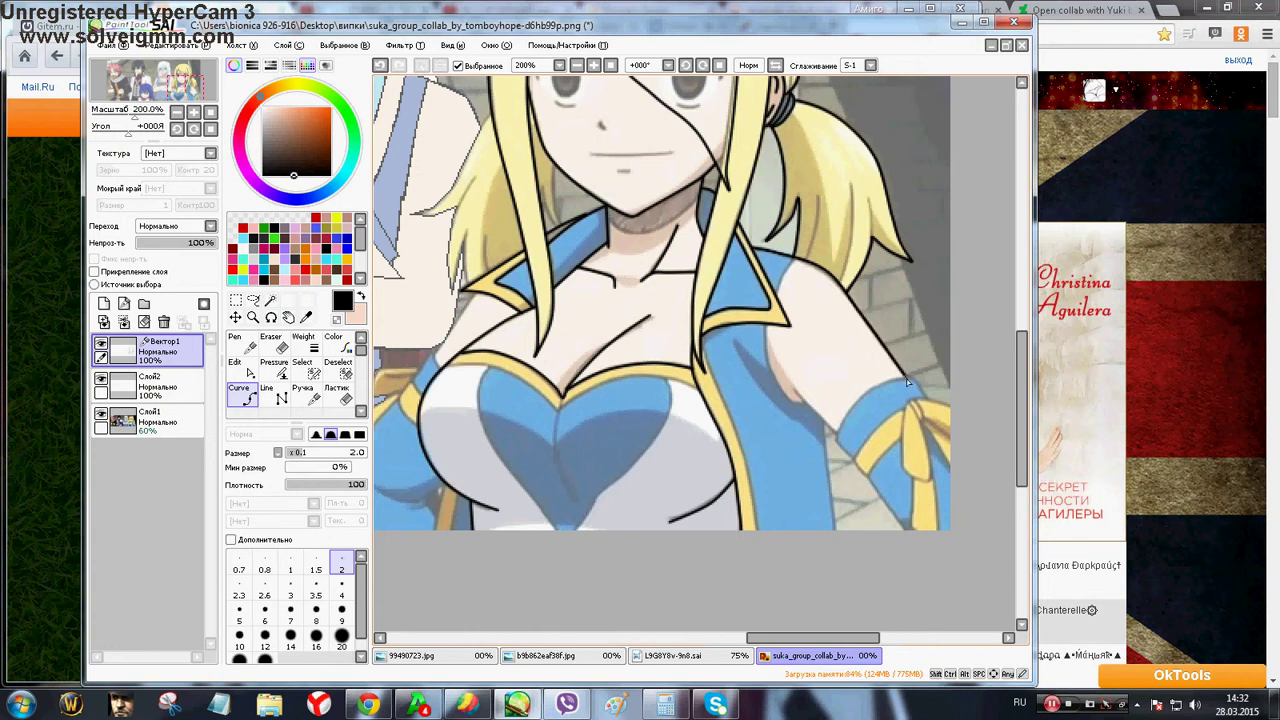
double_click(968, 463)
click(849, 453)
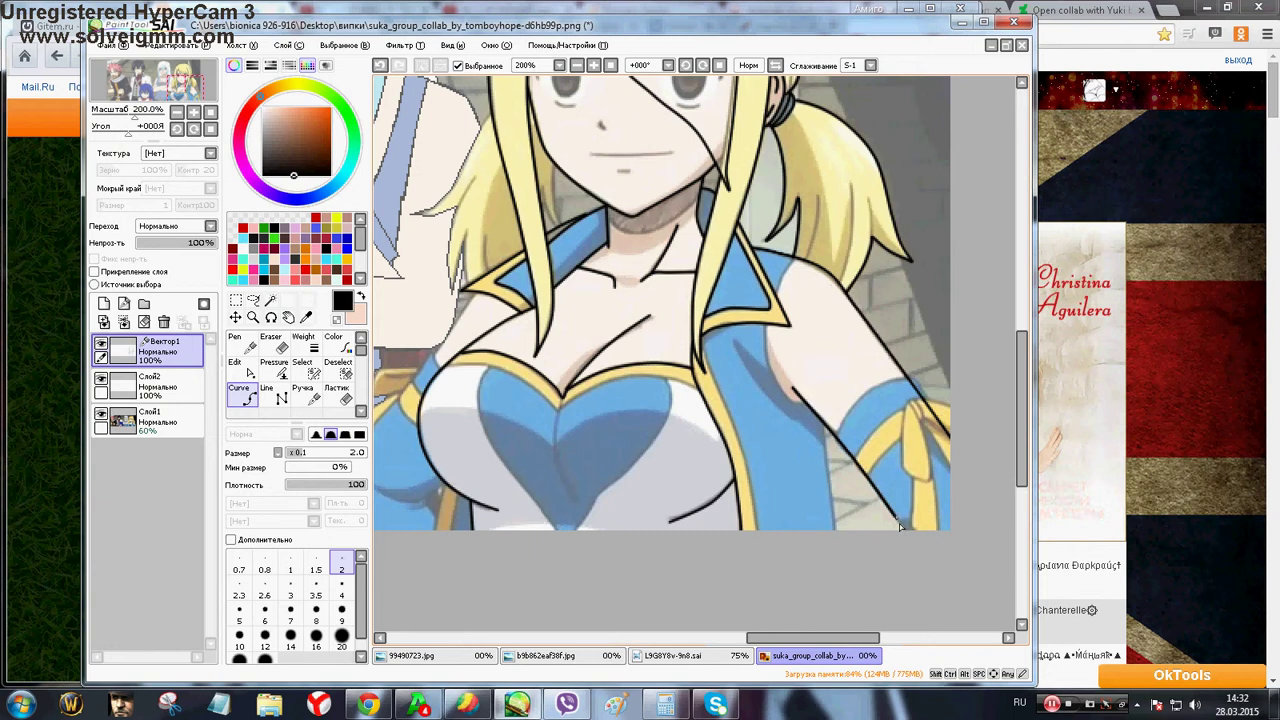
double_click(922, 557)
click(908, 432)
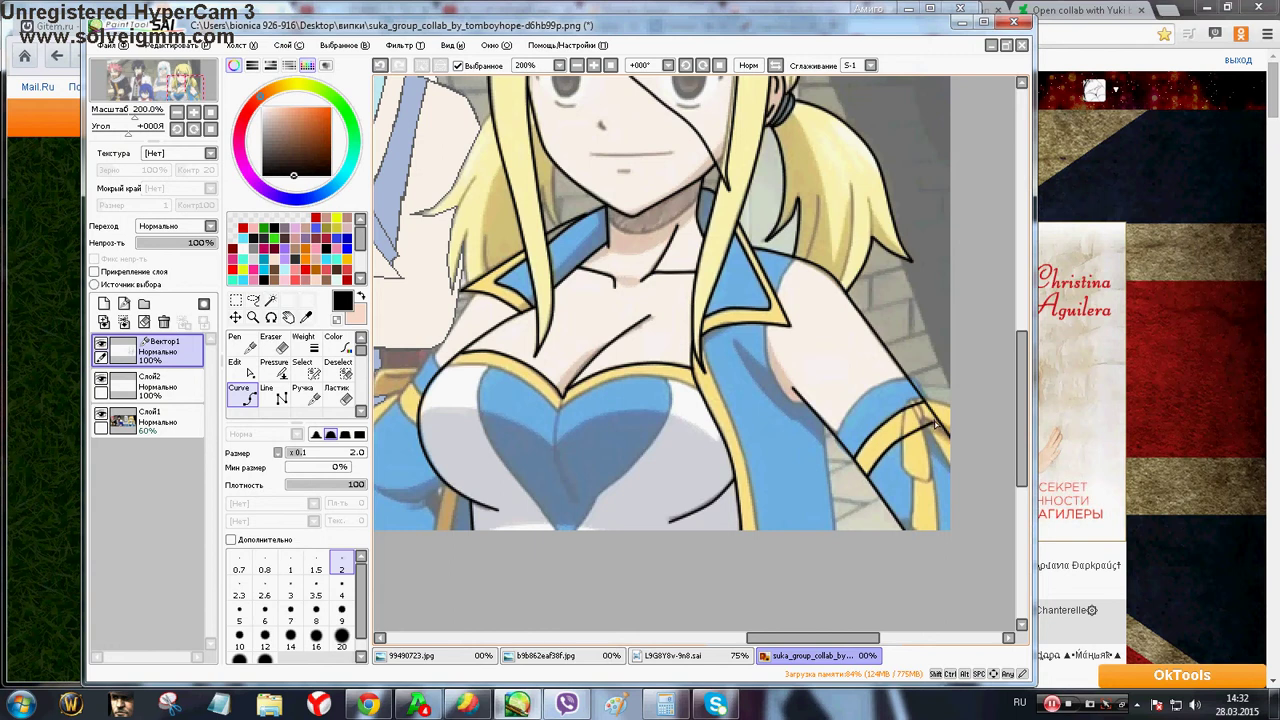
double_click(937, 420)
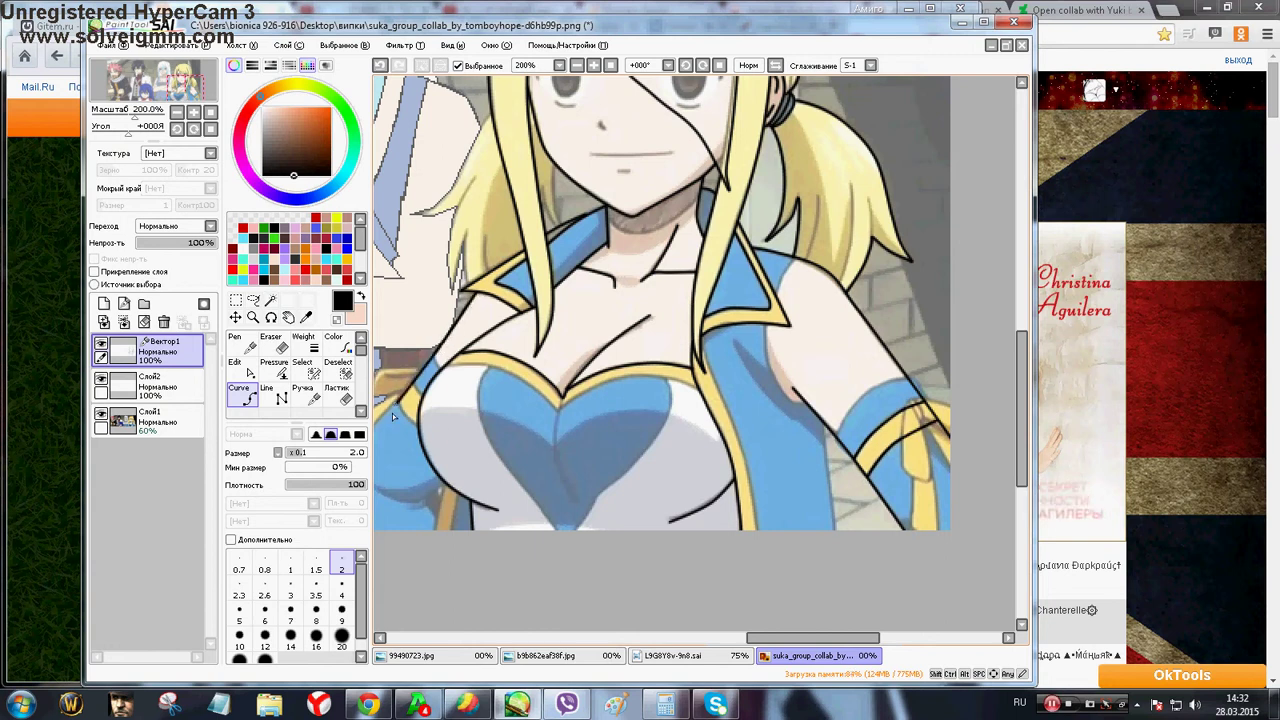
Trace the bent arm and blue sleeve on the figure's left side, and toggle reference layer Слой1 to check the line art
drag(758, 639, 728, 640)
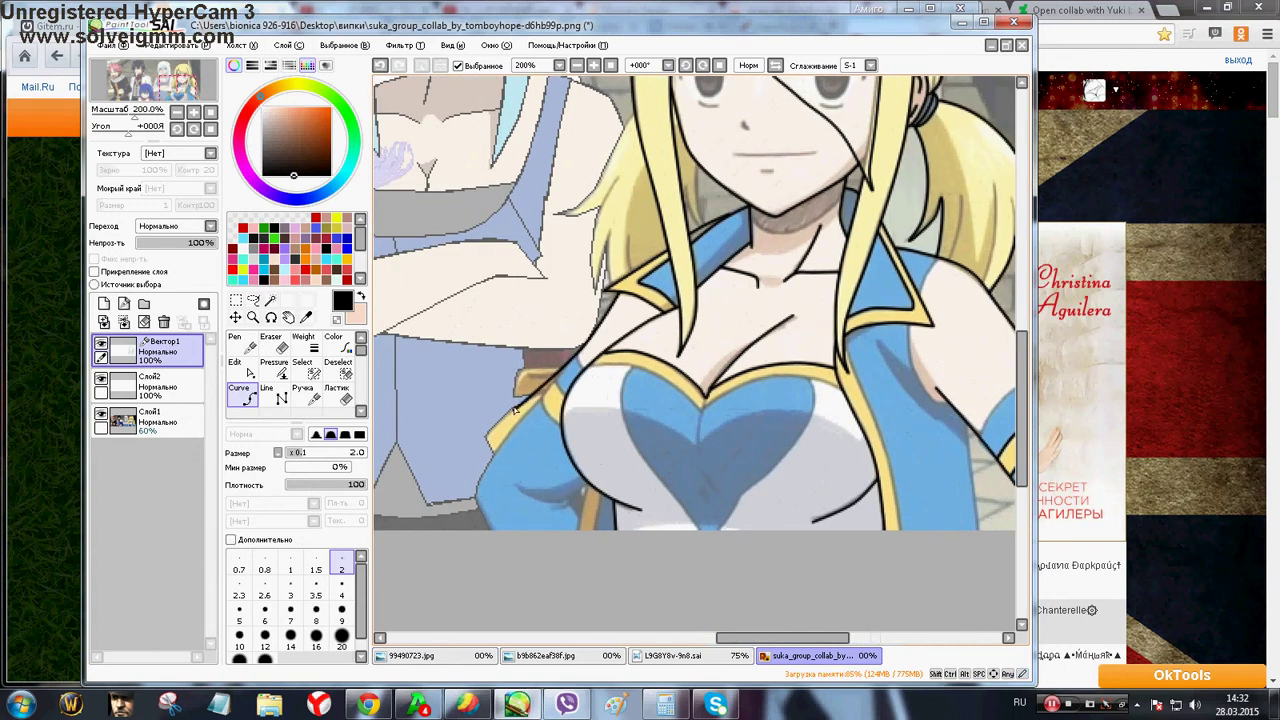
click(476, 493)
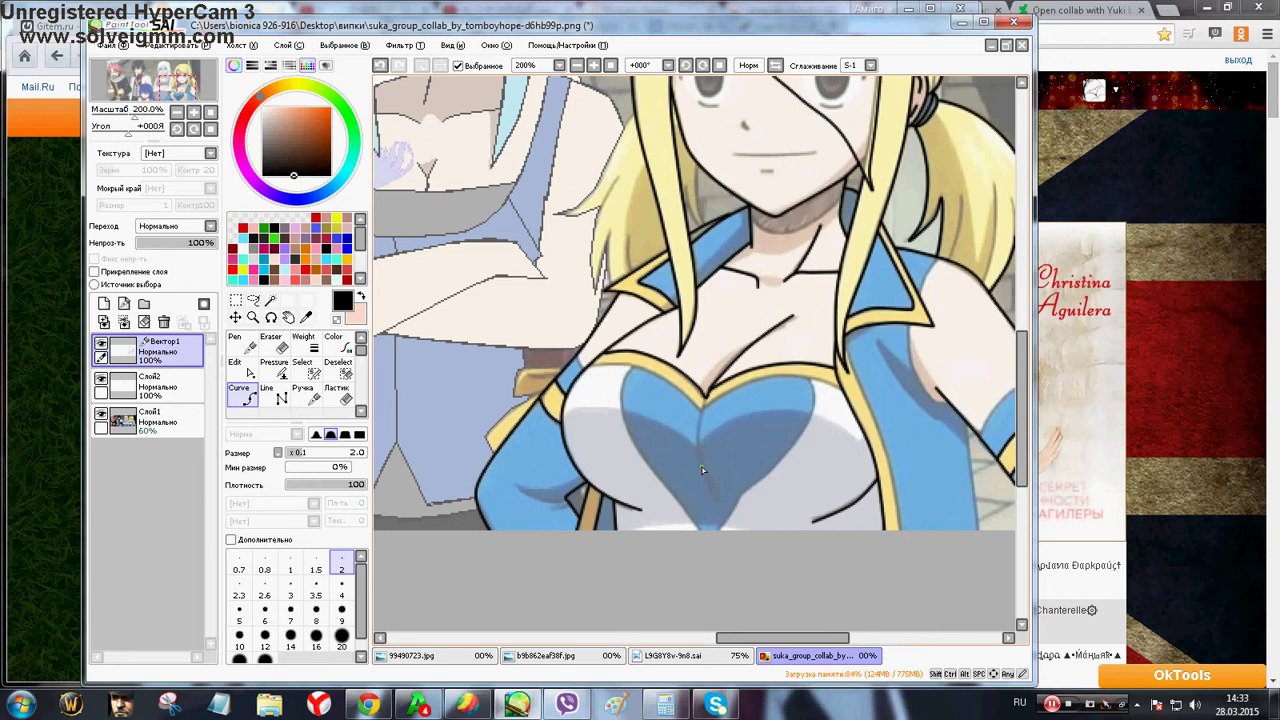
drag(748, 641, 769, 643)
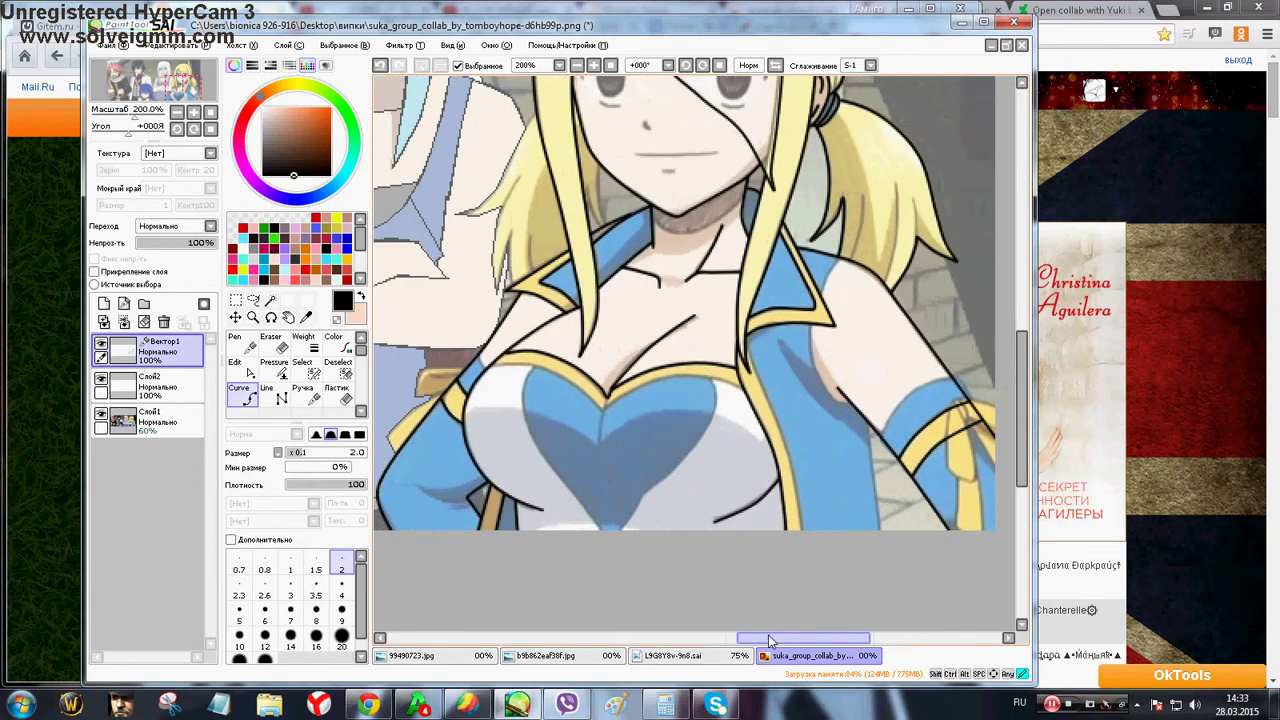
scroll(743, 327, down, 2)
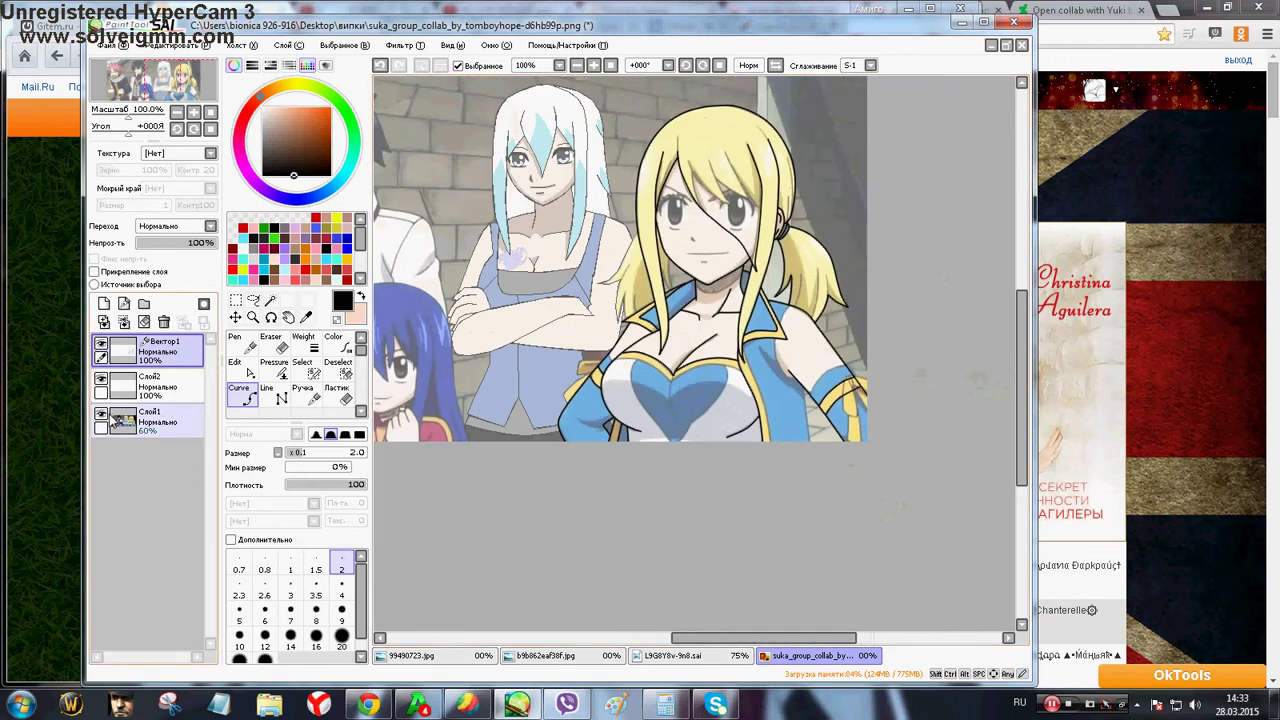
click(101, 414)
click(101, 414)
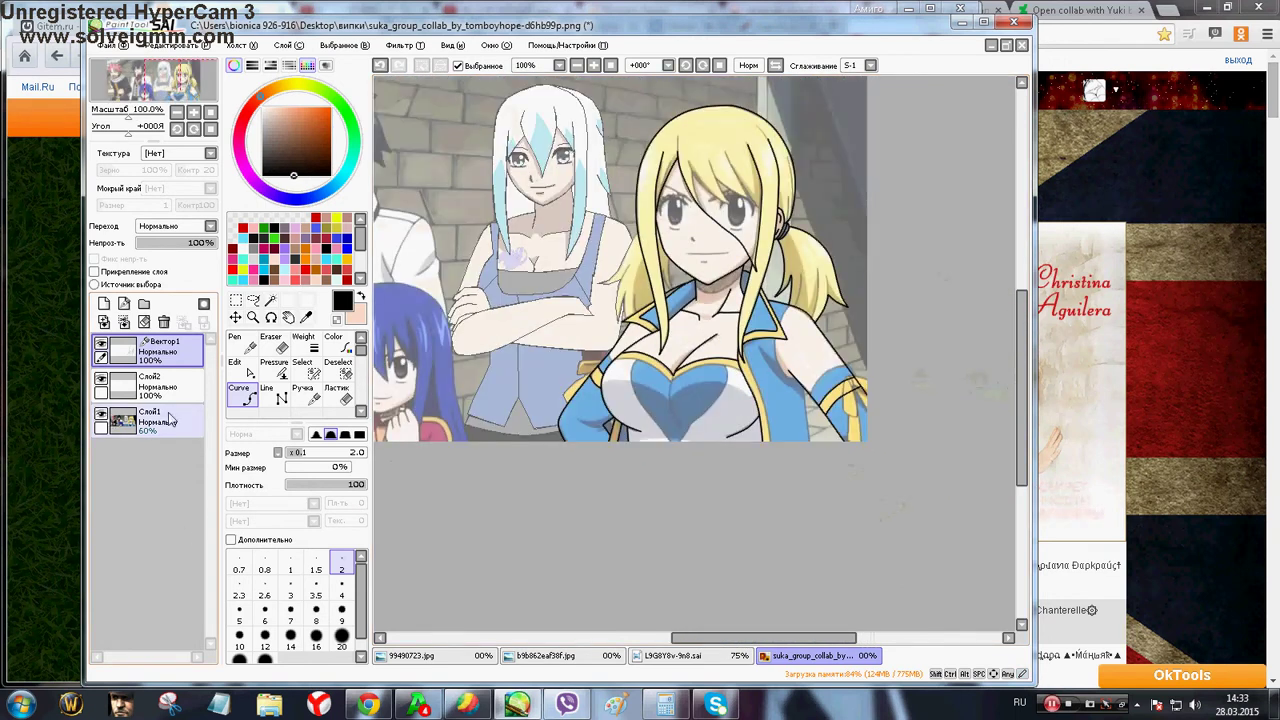
Trace the mouth, the short line below it and the nose on the face
scroll(690, 197, up, 2)
scroll(773, 198, up, 1)
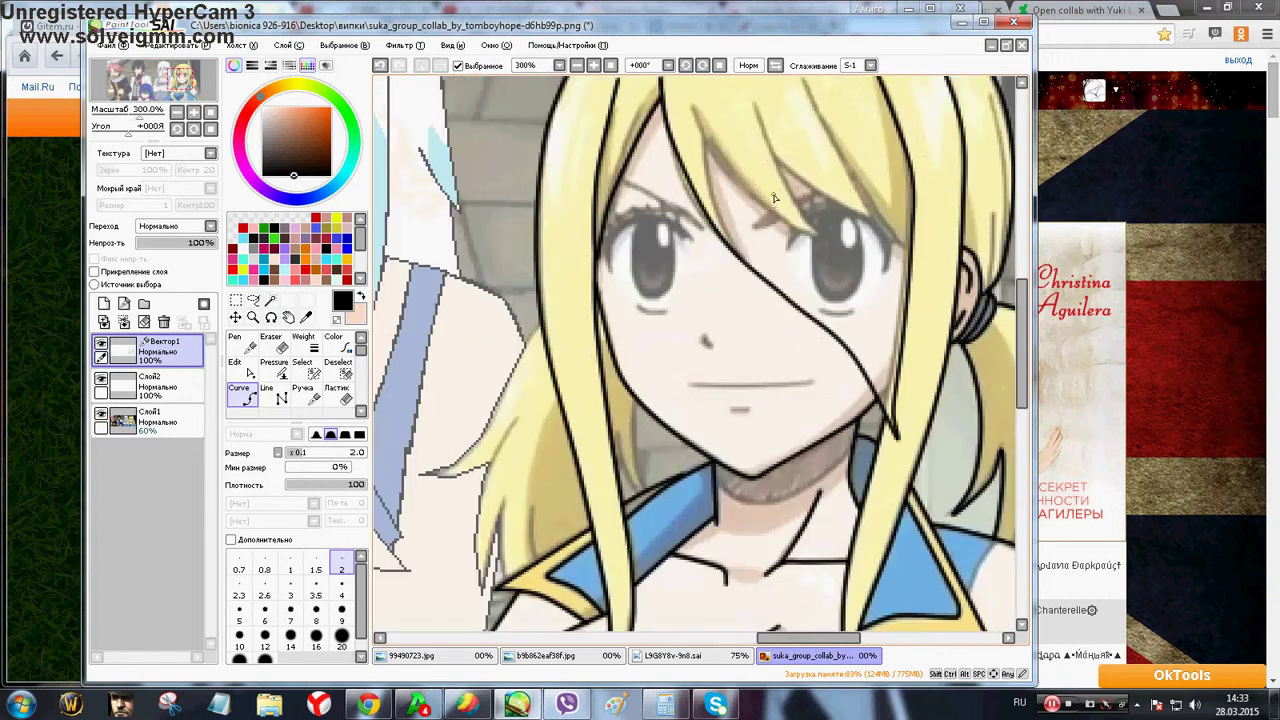
double_click(748, 410)
click(687, 383)
click(755, 386)
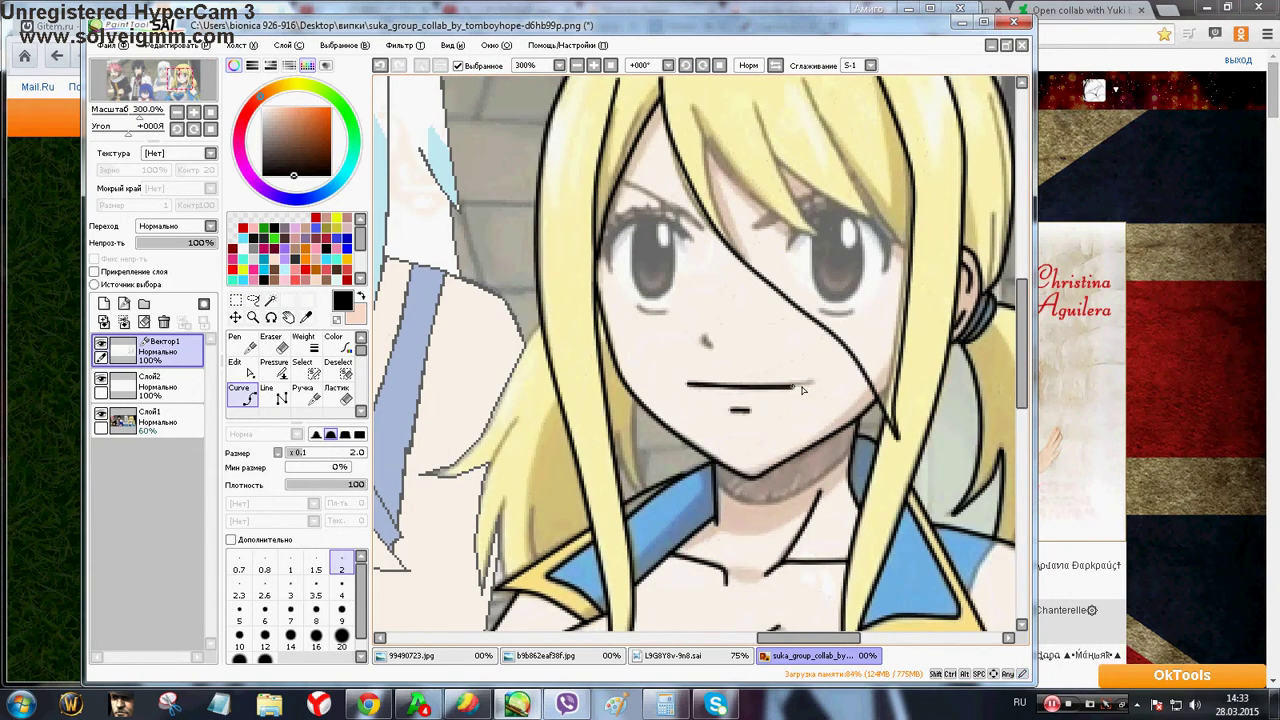
click(816, 382)
double_click(815, 382)
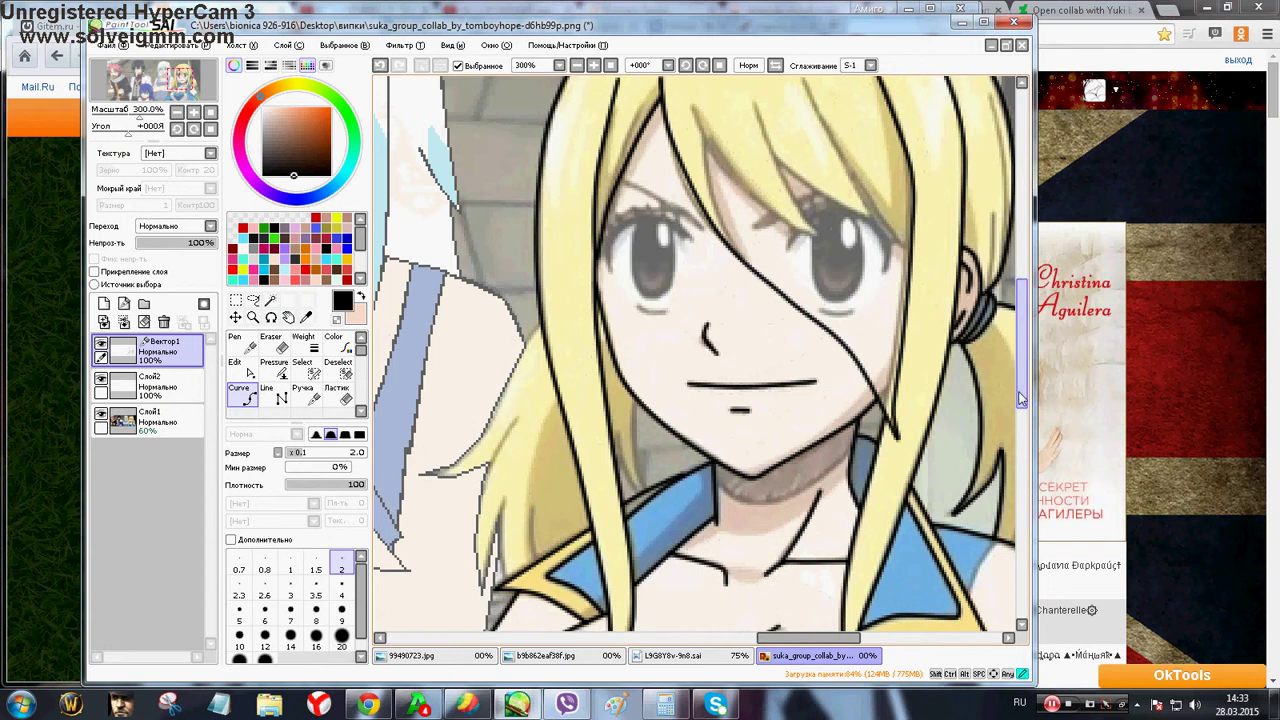
Trace the eyebrow, upper lid lines and outer contour of the eye on the left of the face
scroll(760, 365, up, 2)
click(702, 335)
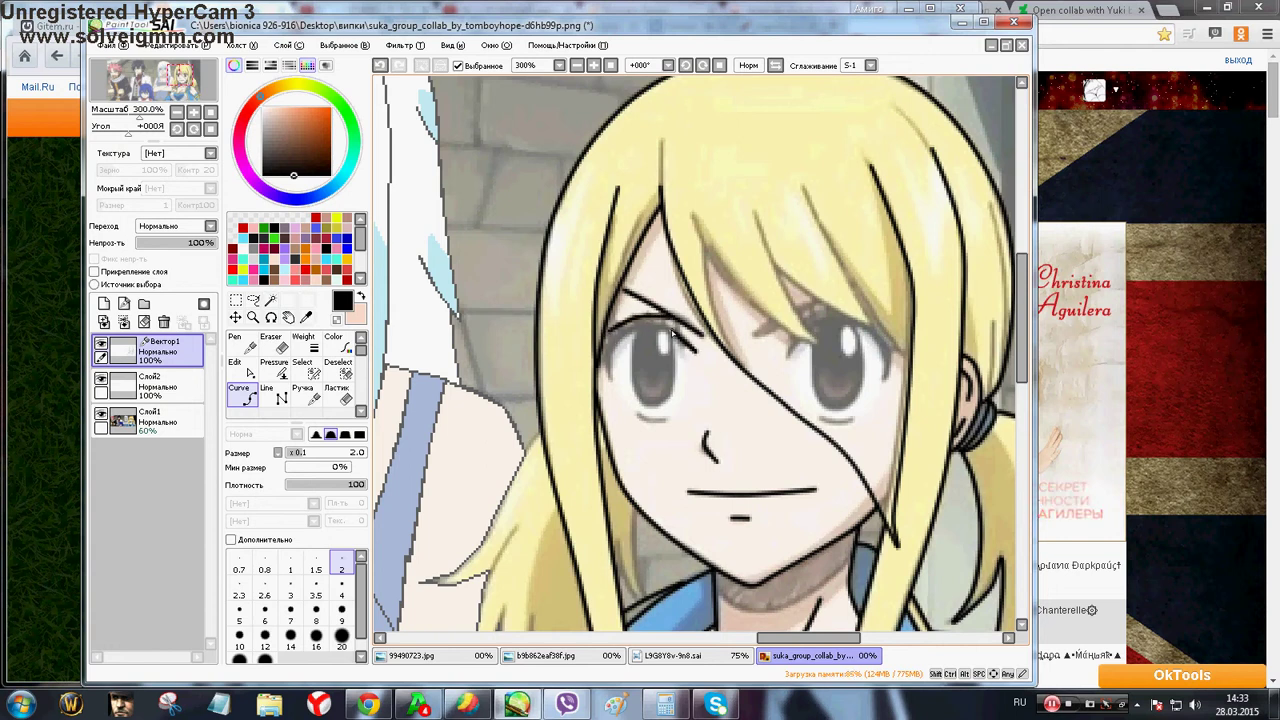
click(598, 358)
click(606, 385)
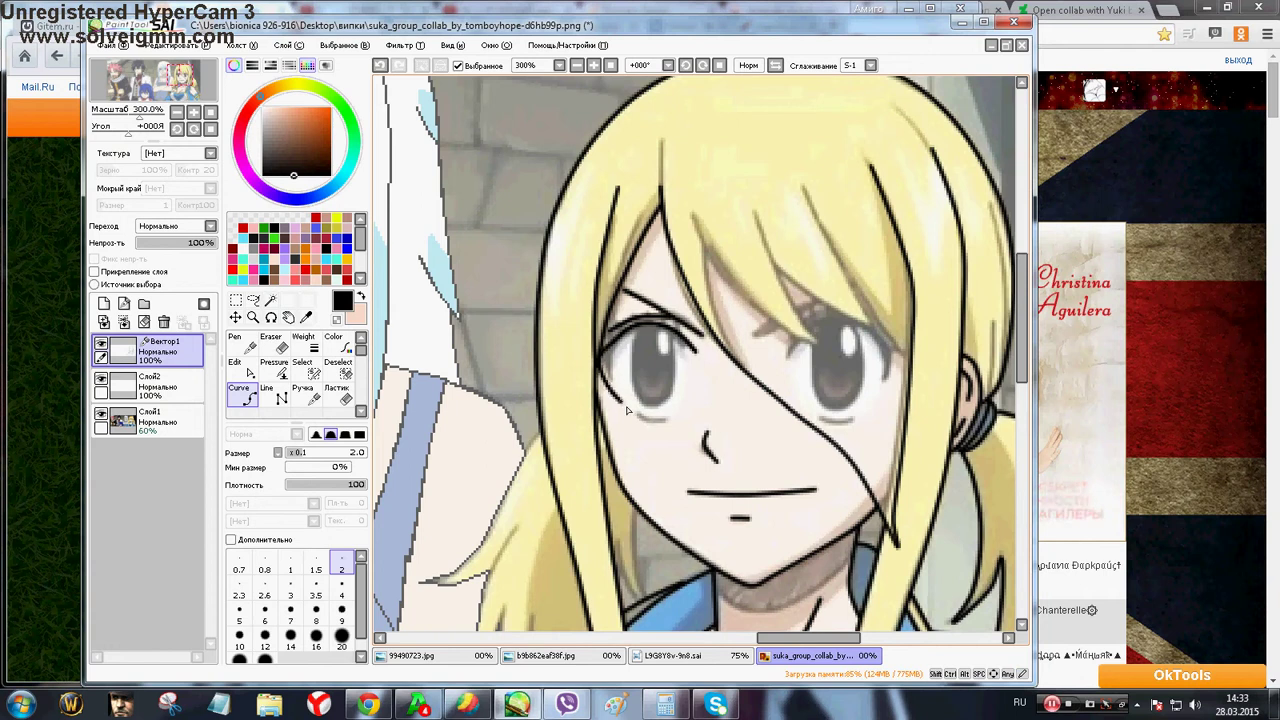
click(641, 418)
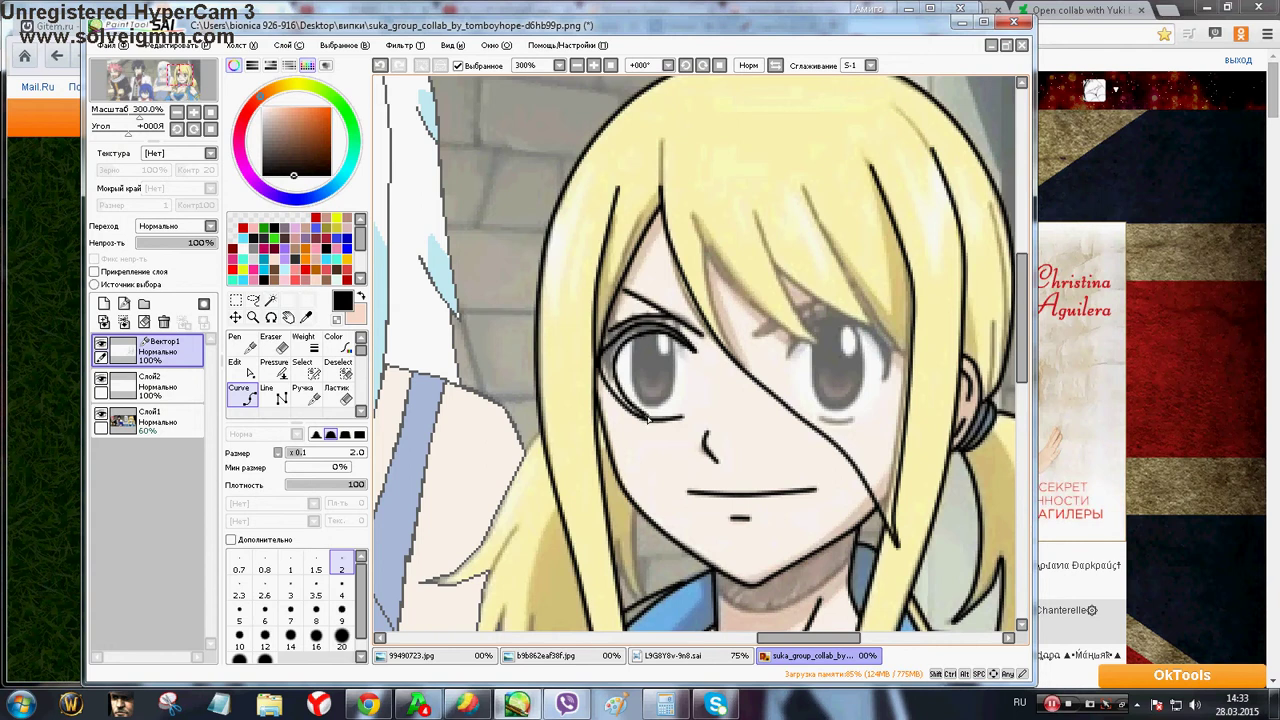
Outline the tall oval pupil inside the traced eye, and toggle reference layer Слой1 to check the line art
click(101, 413)
click(101, 413)
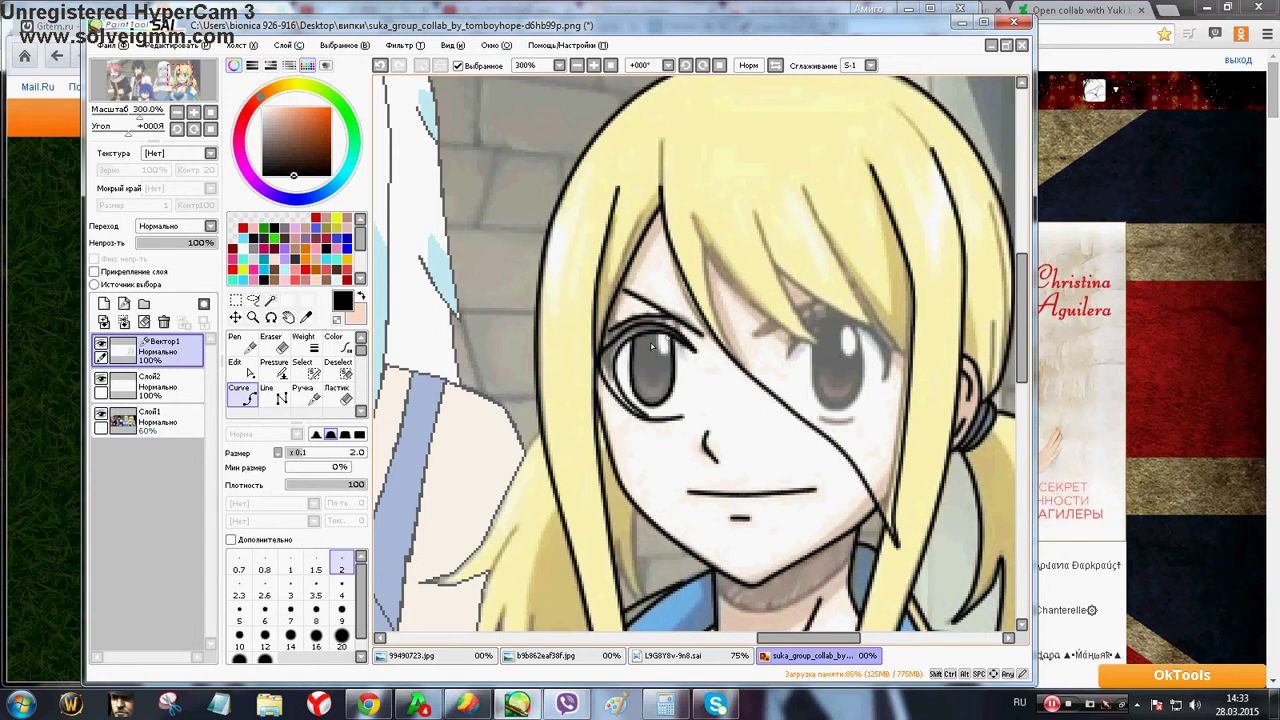
click(102, 413)
click(102, 413)
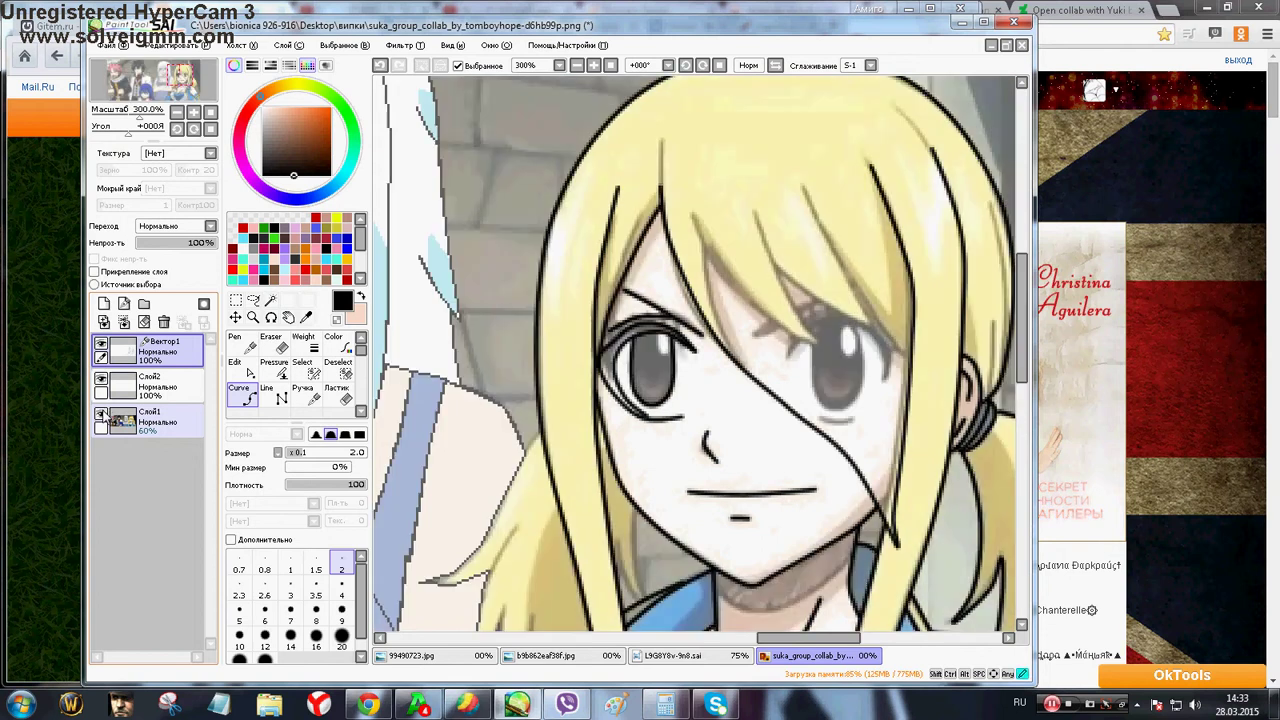
click(240, 367)
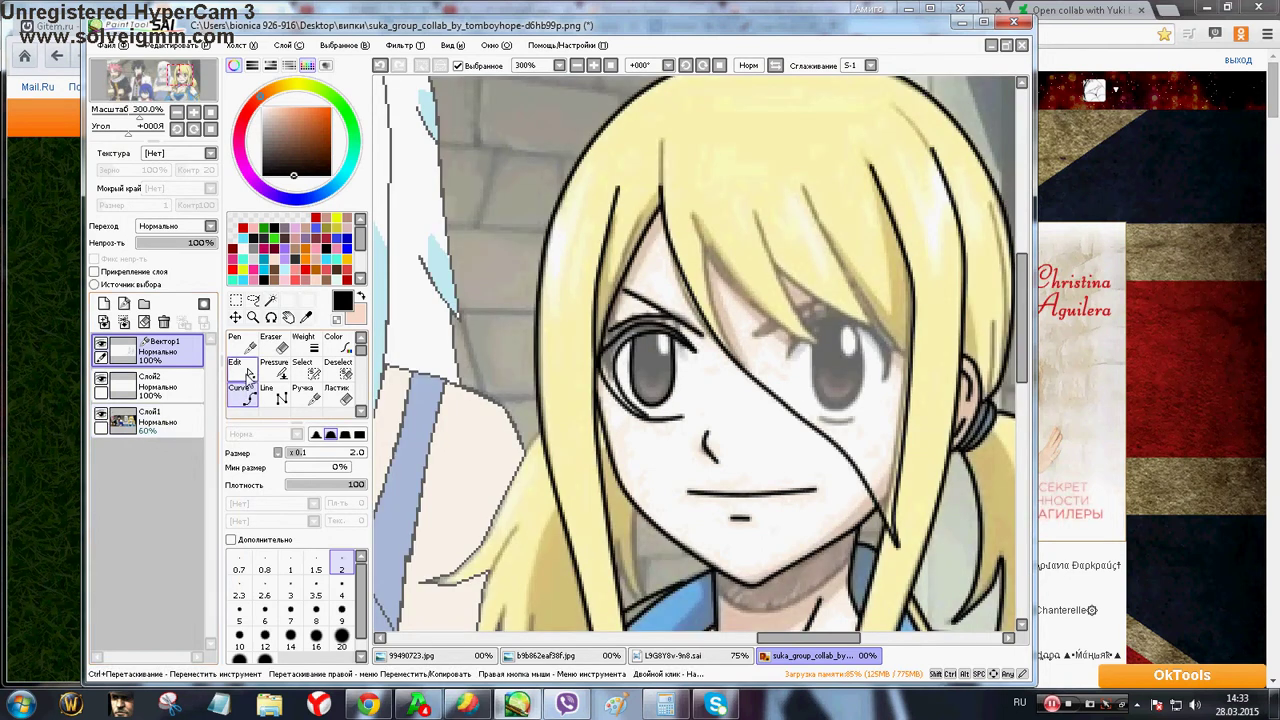
click(244, 391)
click(102, 418)
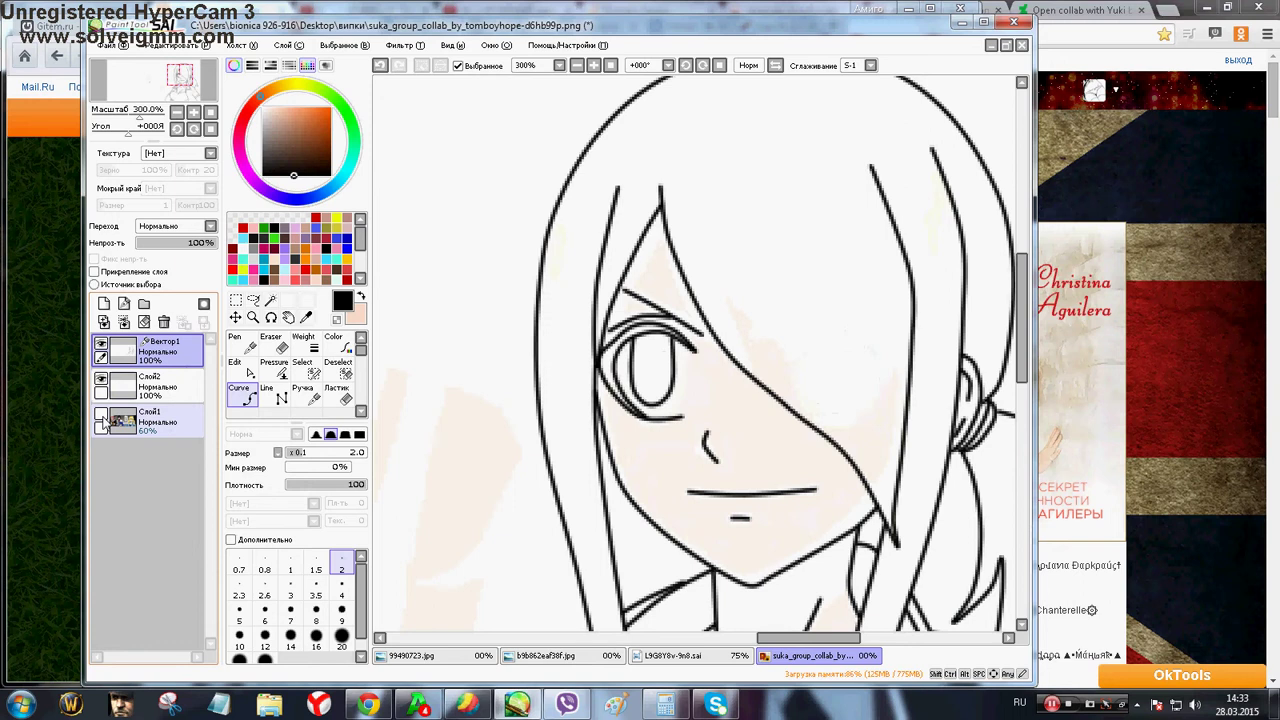
click(102, 418)
Switch to the open VKontakte dialog in the browser and send the message "чево"
click(518, 704)
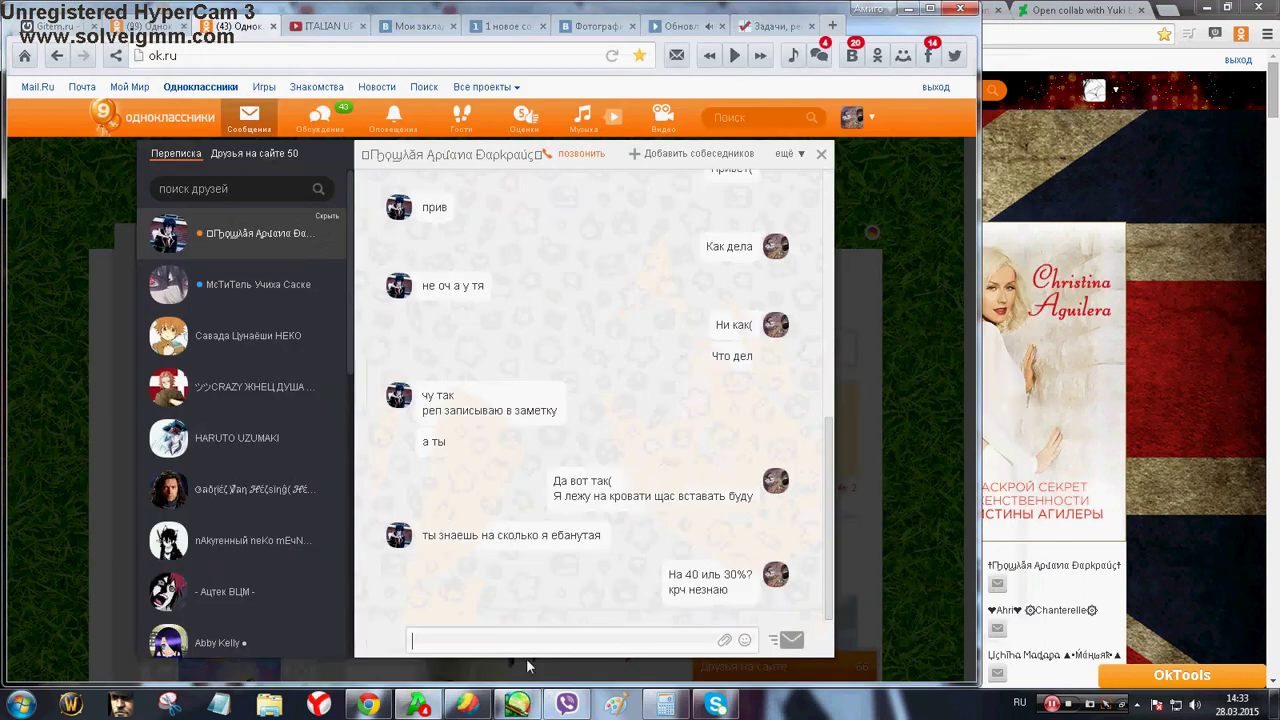
click(495, 26)
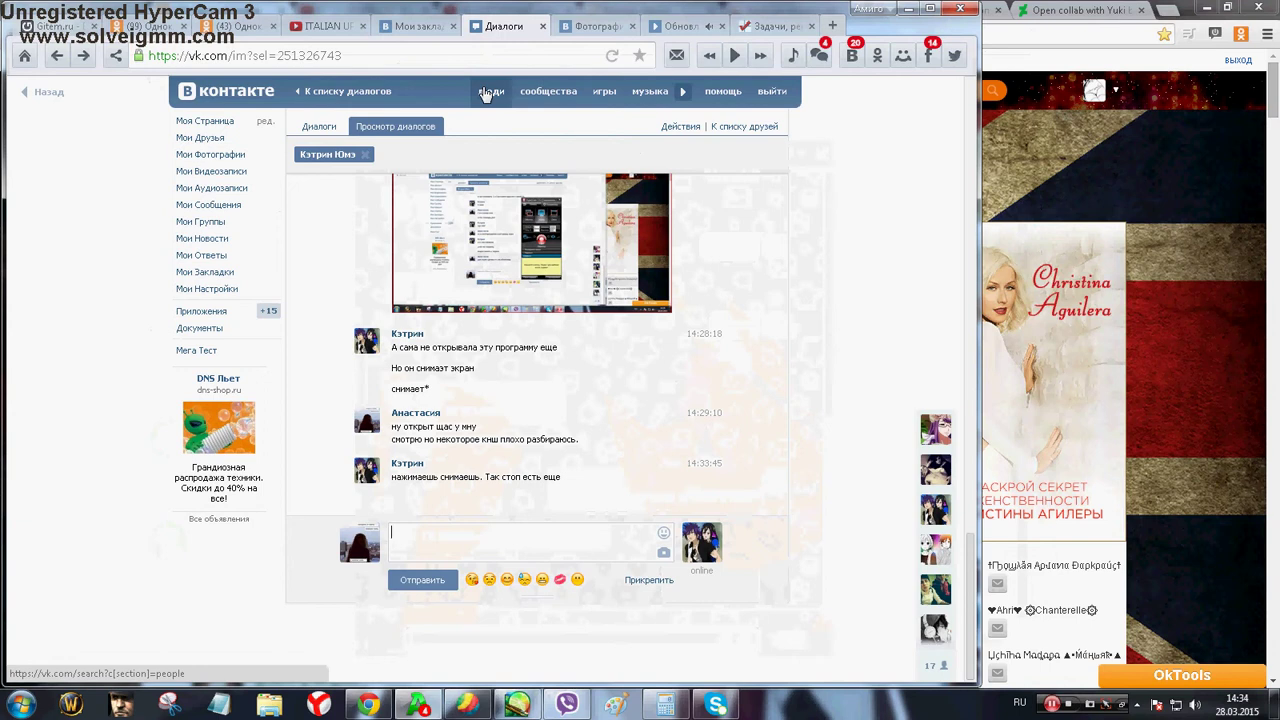
text(чево)
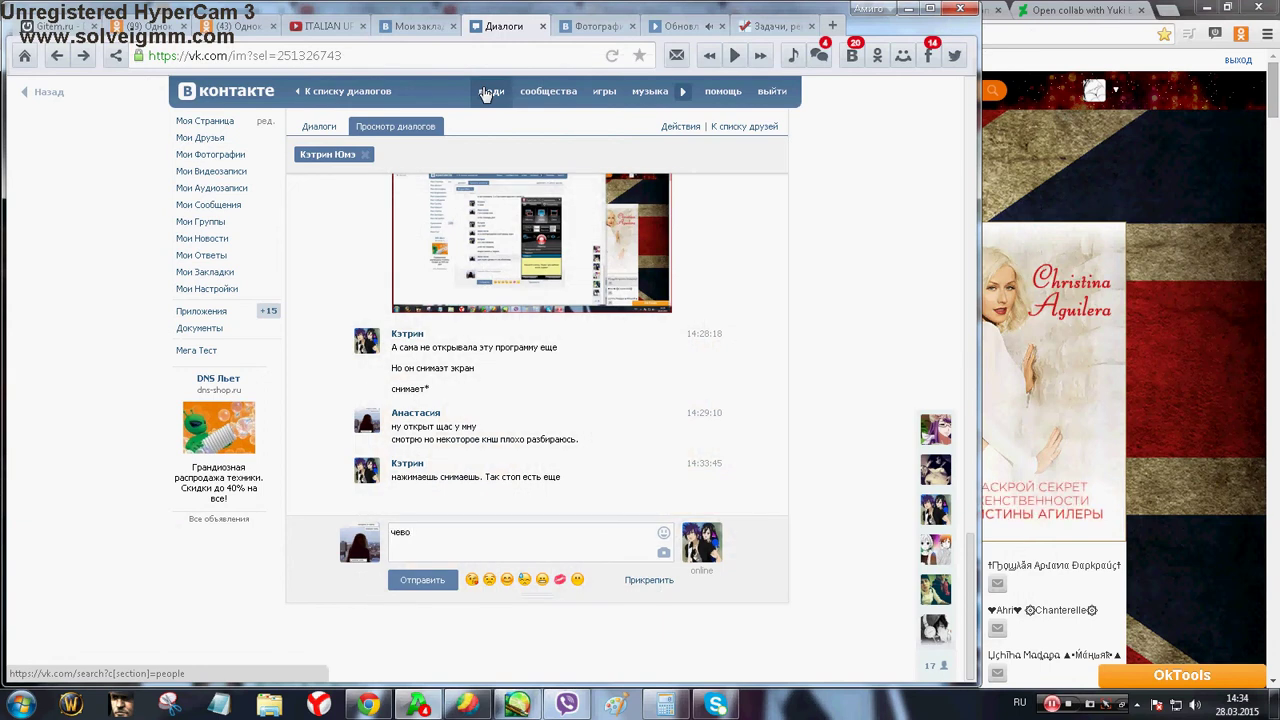
key(Return)
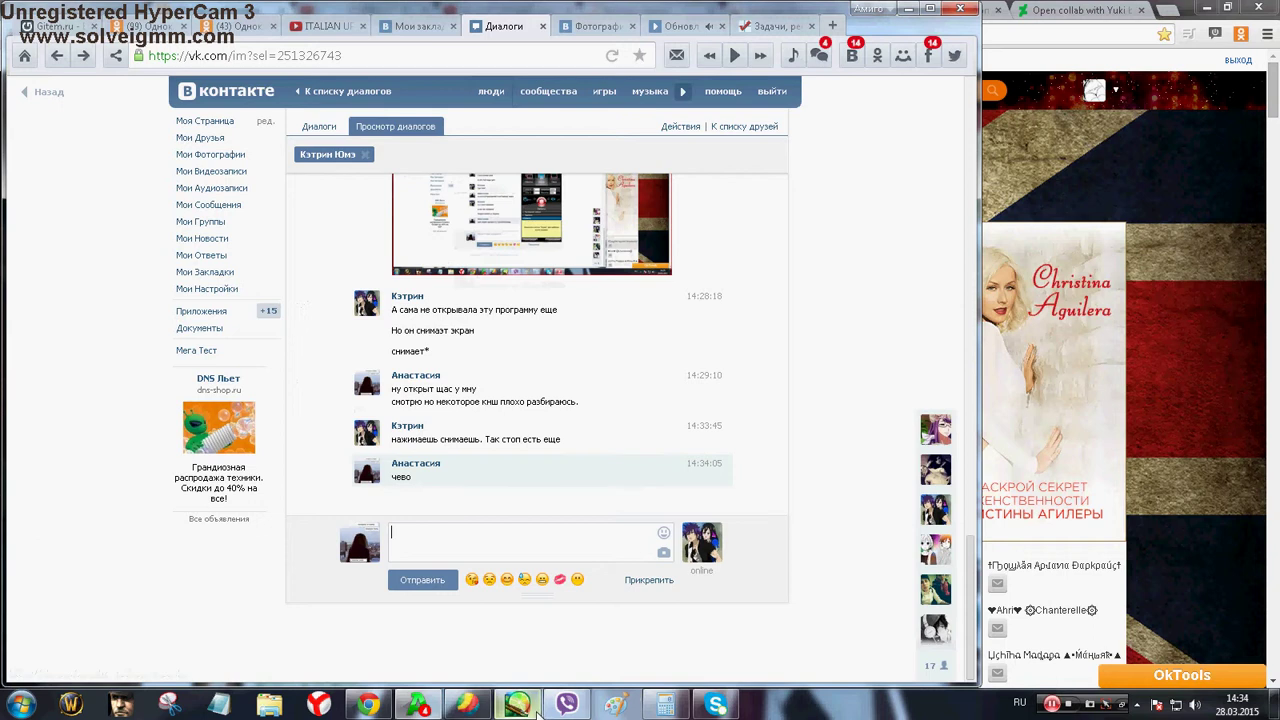
Return to PaintTool SAI, select layer Слой2, hide reference layer Слой1 and set the brush size to 2
click(517, 705)
click(155, 385)
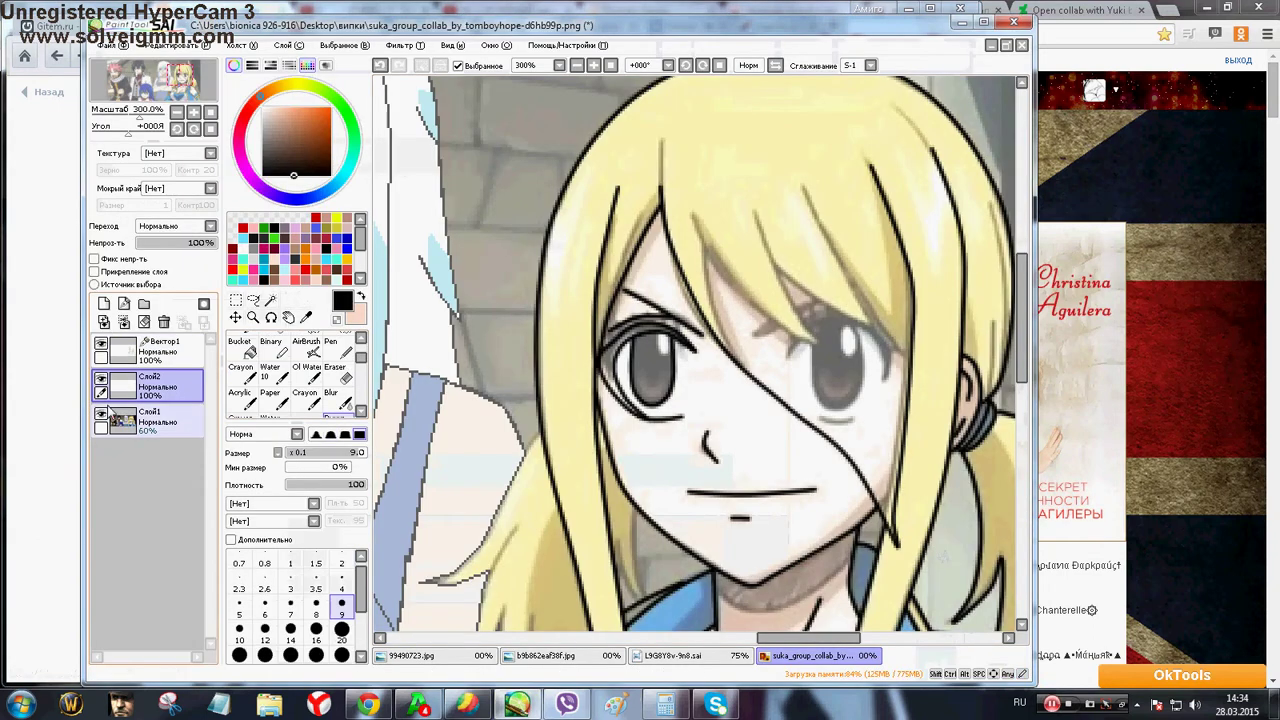
click(101, 413)
scroll(640, 365, up, 3)
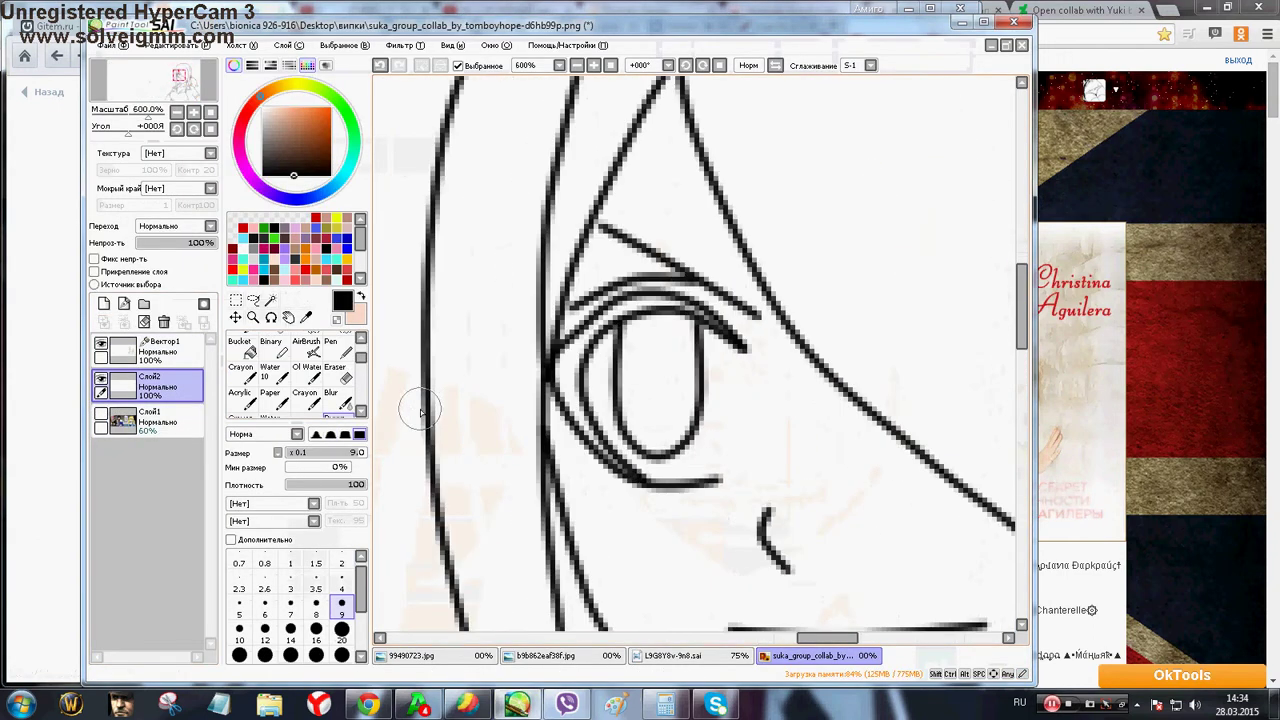
scroll(420, 410, up, 2)
click(341, 563)
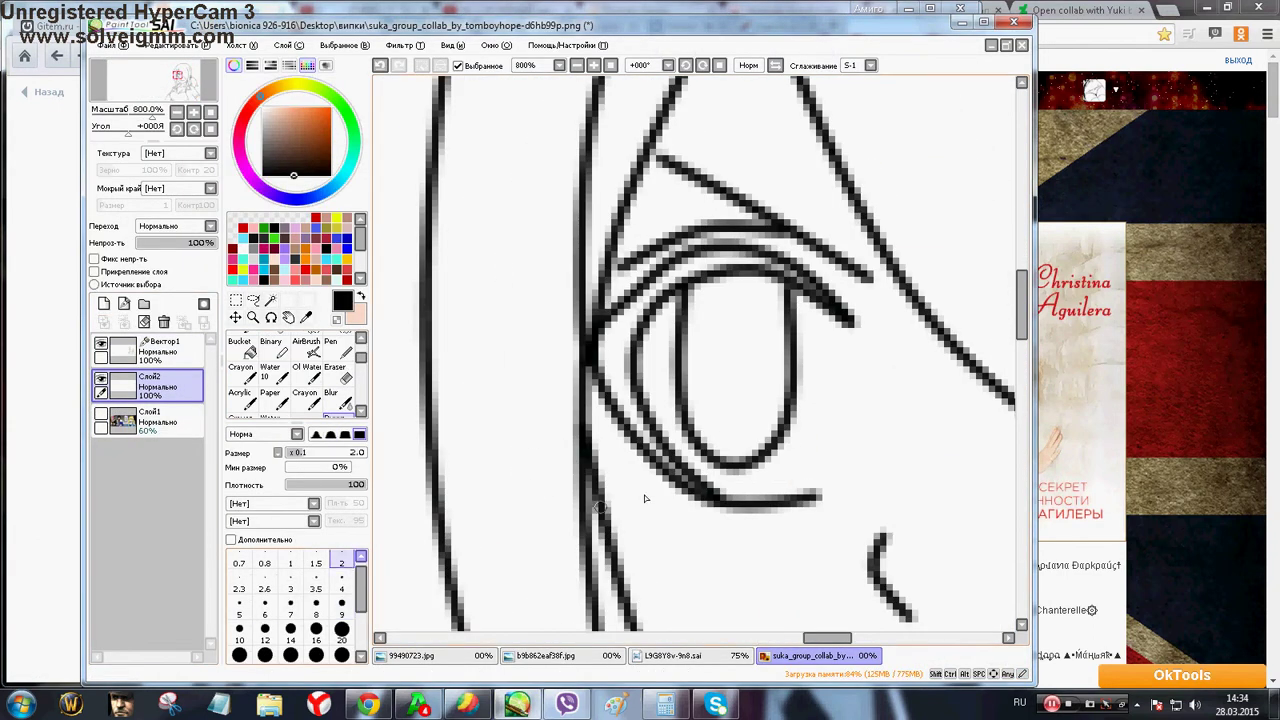
Fill the gaps between the upper lid lines and outer eye contour in solid black, using brush sizes 2 and 3
mouse_move(702, 490)
mouse_down()
mouse_move(633, 413)
mouse_move(663, 450)
mouse_move(634, 428)
mouse_move(615, 333)
mouse_move(599, 348)
mouse_move(643, 431)
mouse_move(617, 310)
mouse_move(603, 331)
mouse_move(645, 291)
mouse_move(621, 351)
mouse_move(668, 277)
mouse_move(658, 281)
mouse_move(648, 292)
mouse_move(730, 253)
mouse_move(673, 277)
mouse_up()
click(290, 589)
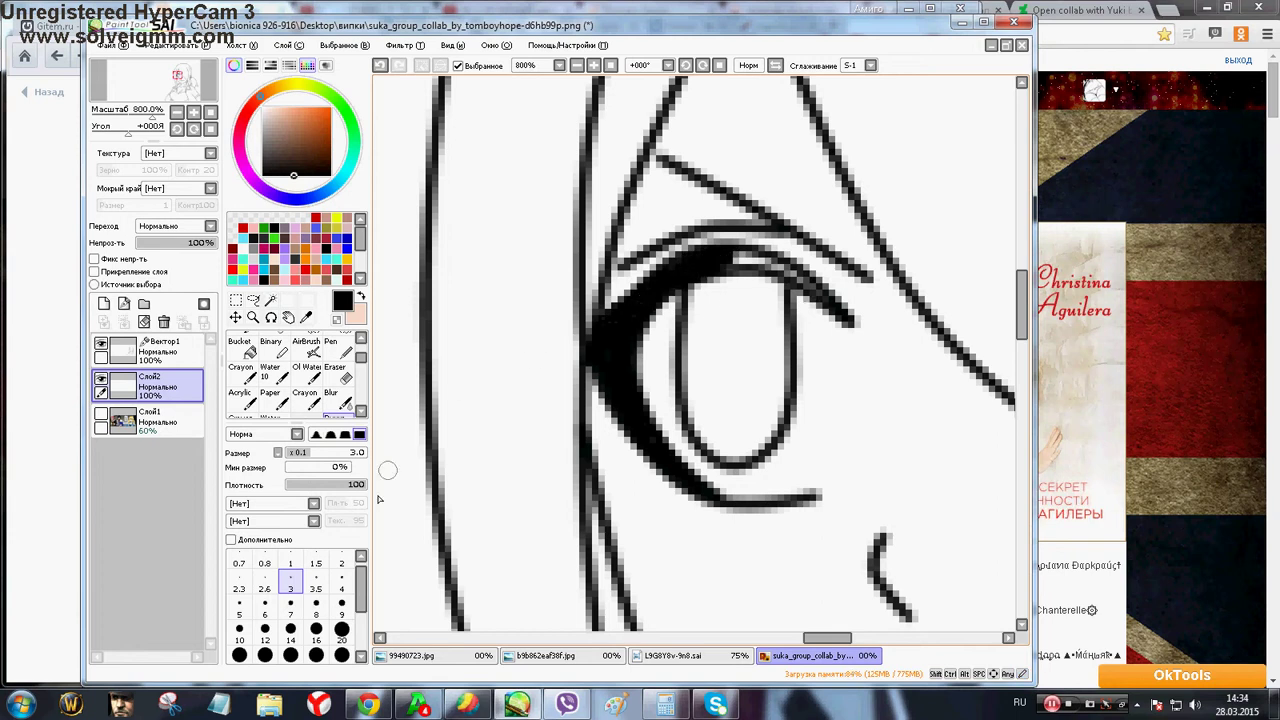
click(341, 561)
mouse_move(836, 309)
mouse_down()
mouse_move(725, 251)
mouse_move(728, 263)
mouse_move(795, 278)
mouse_up()
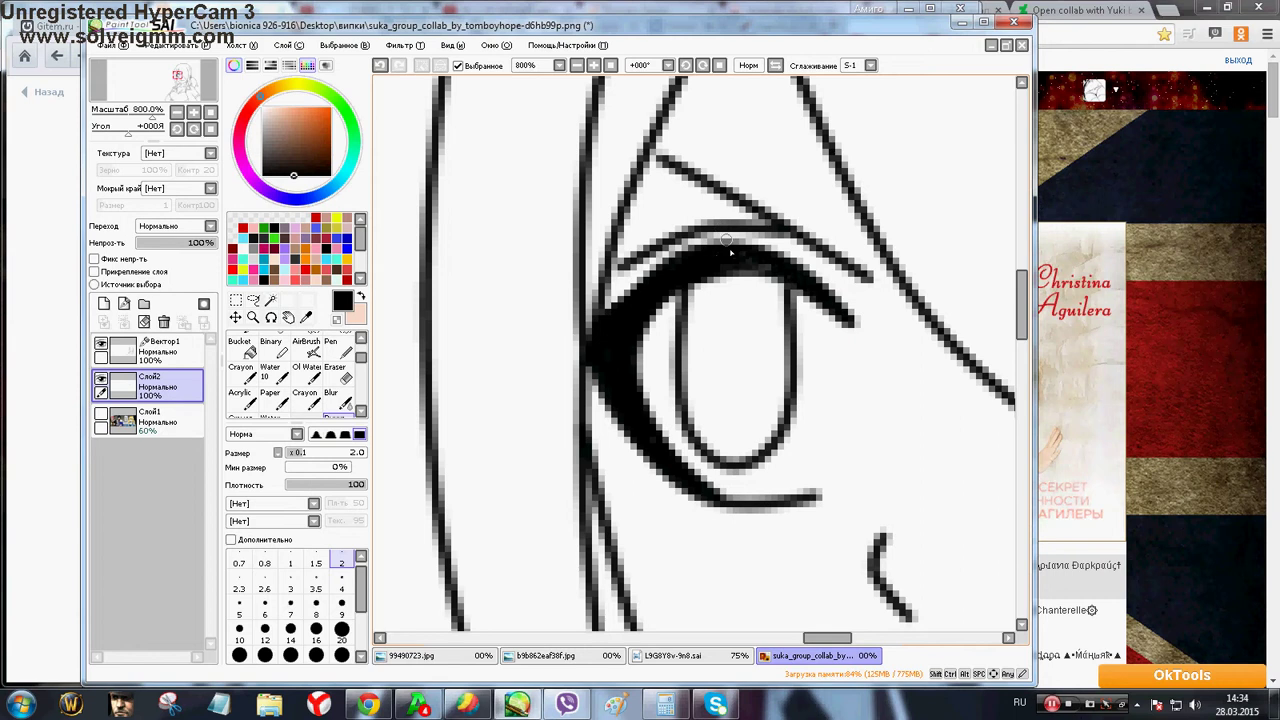
On layer Вектор1, move the lower end of the cleavage line onto the neckline's V point and adjust its curve
scroll(793, 385, down, 5)
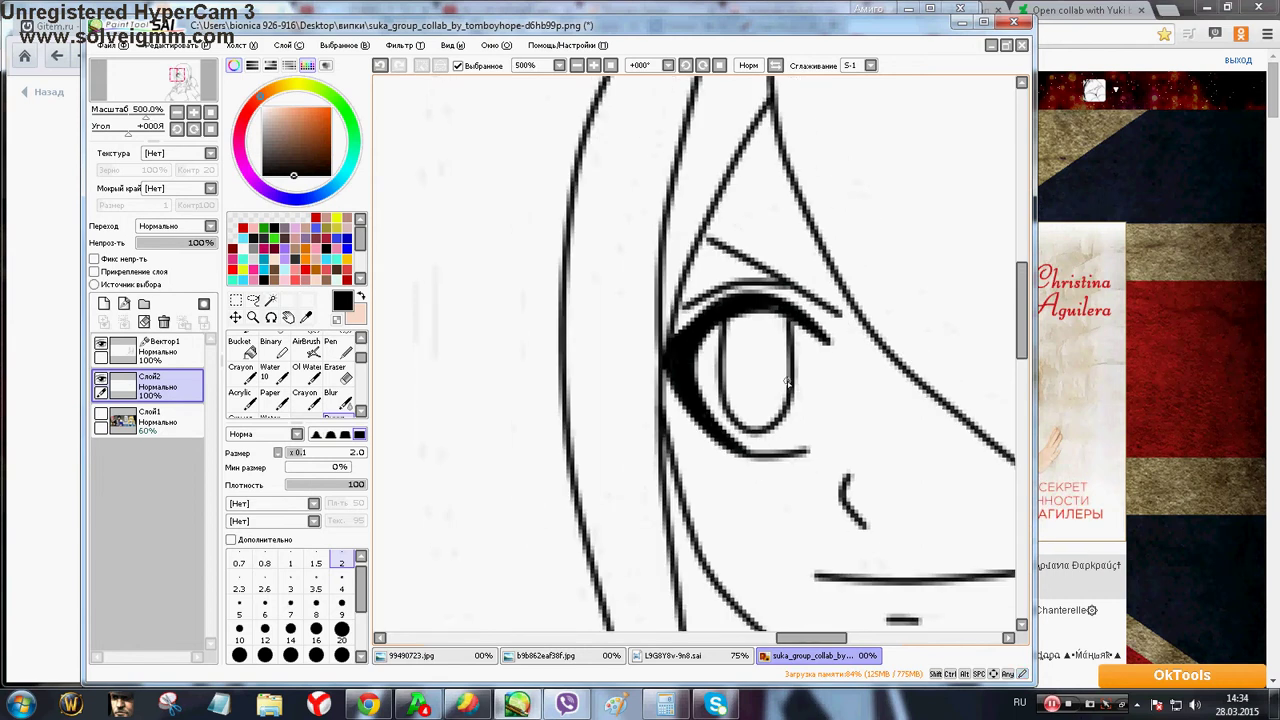
click(577, 66)
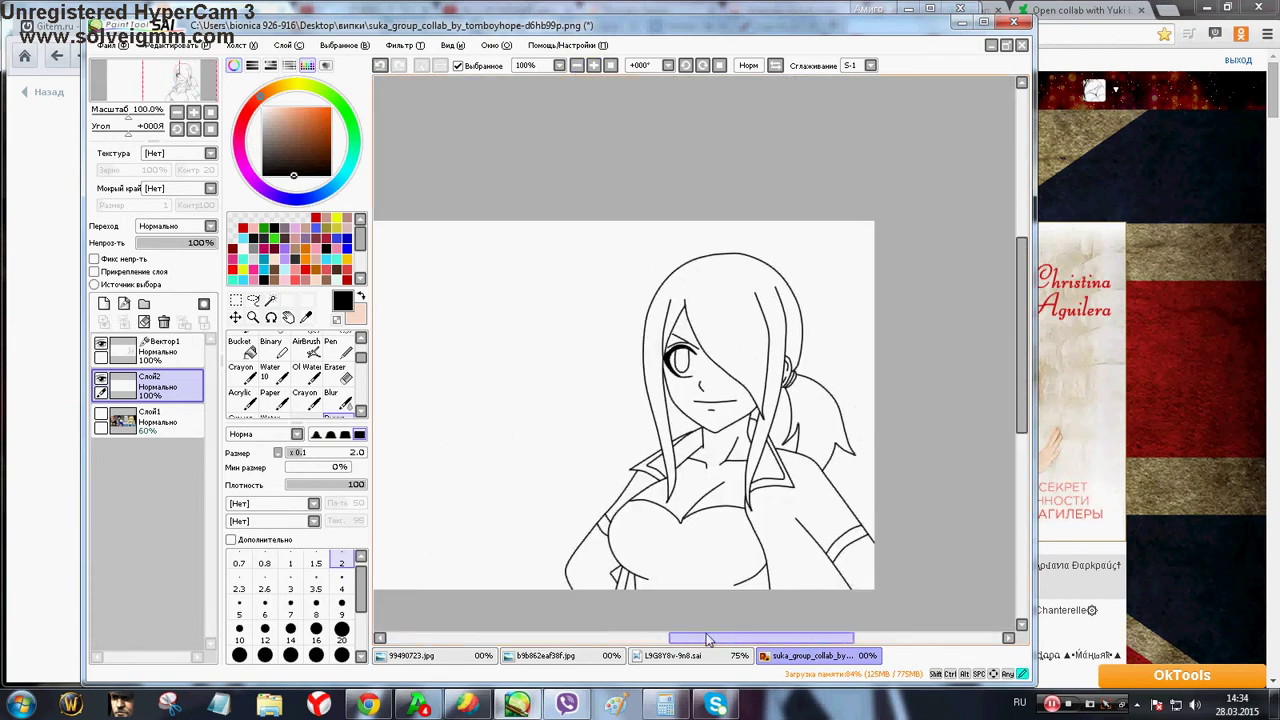
scroll(700, 480, up, 2)
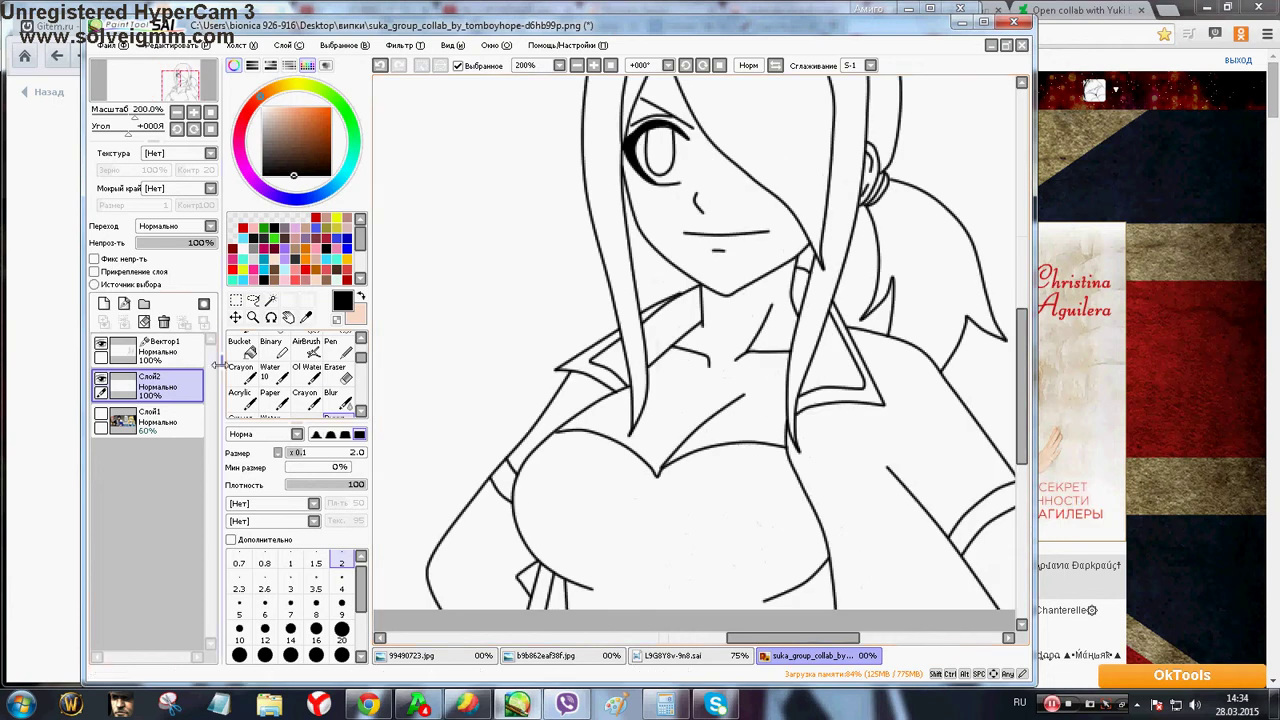
click(158, 347)
click(241, 366)
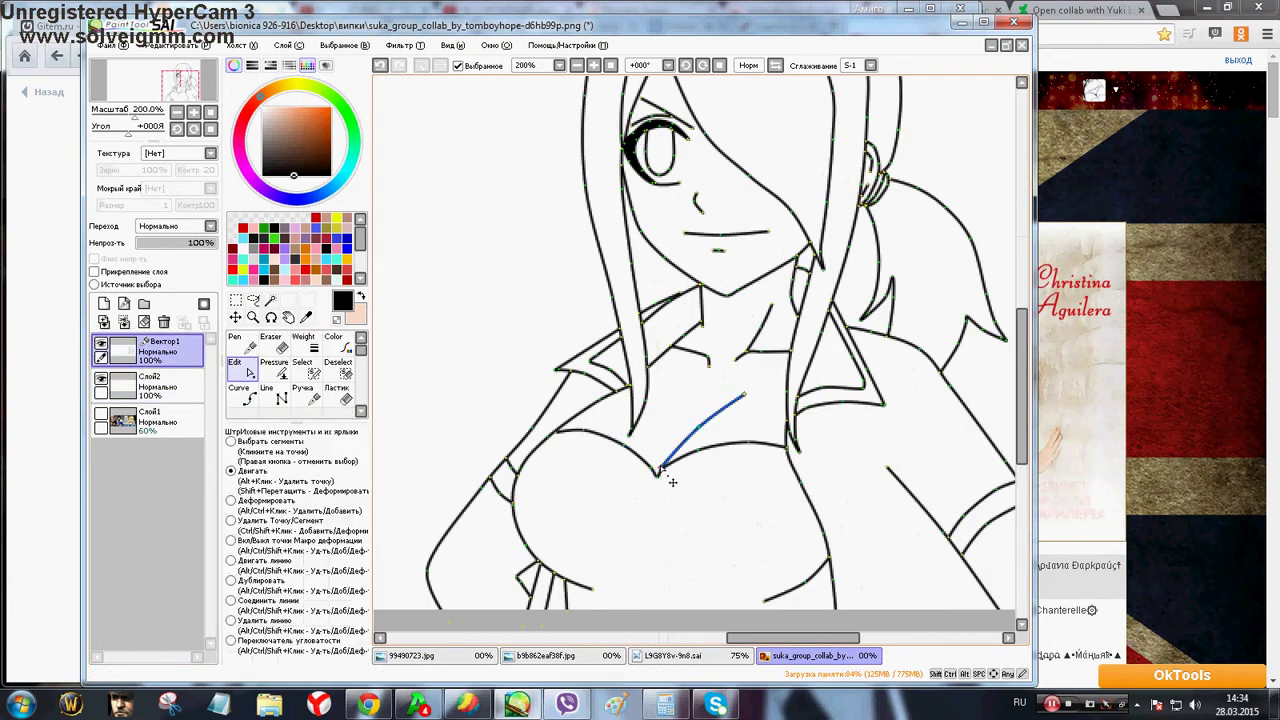
drag(660, 466, 656, 472)
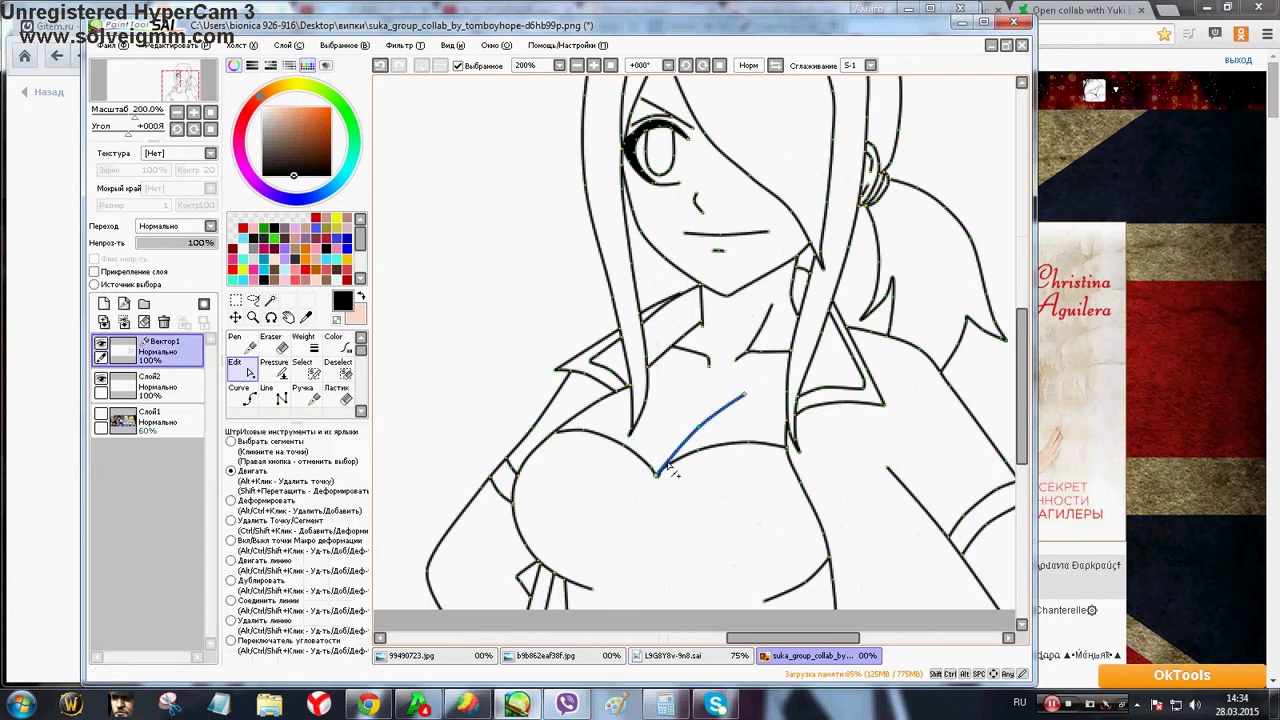
click(669, 459)
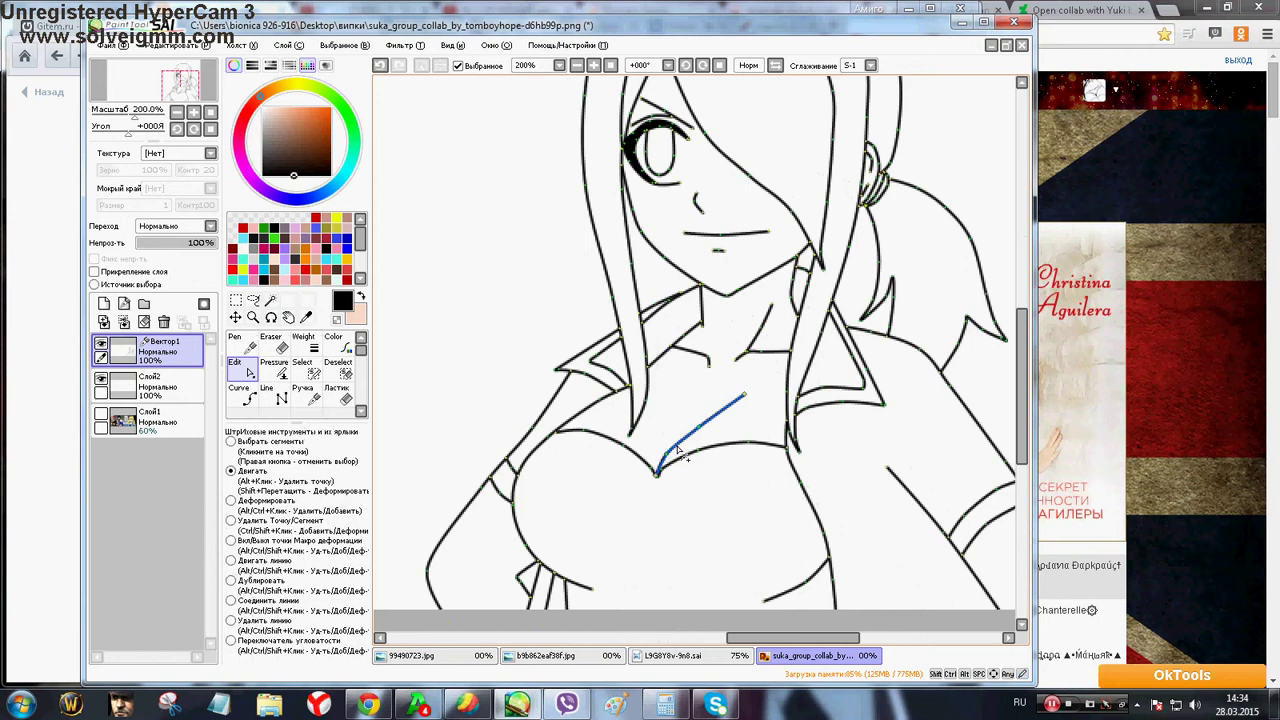
Trace the missing side line below the underarm of the arm on the right with the Curve tool, using reference layer Слой1
click(240, 393)
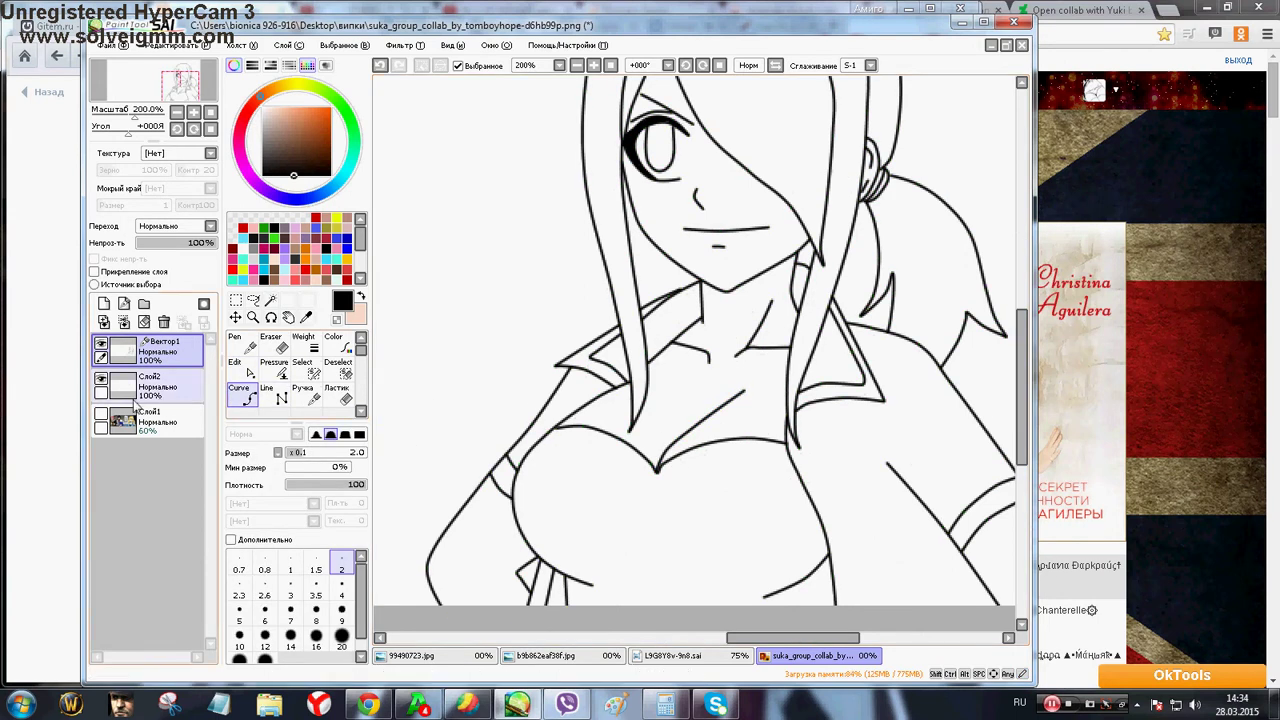
click(102, 415)
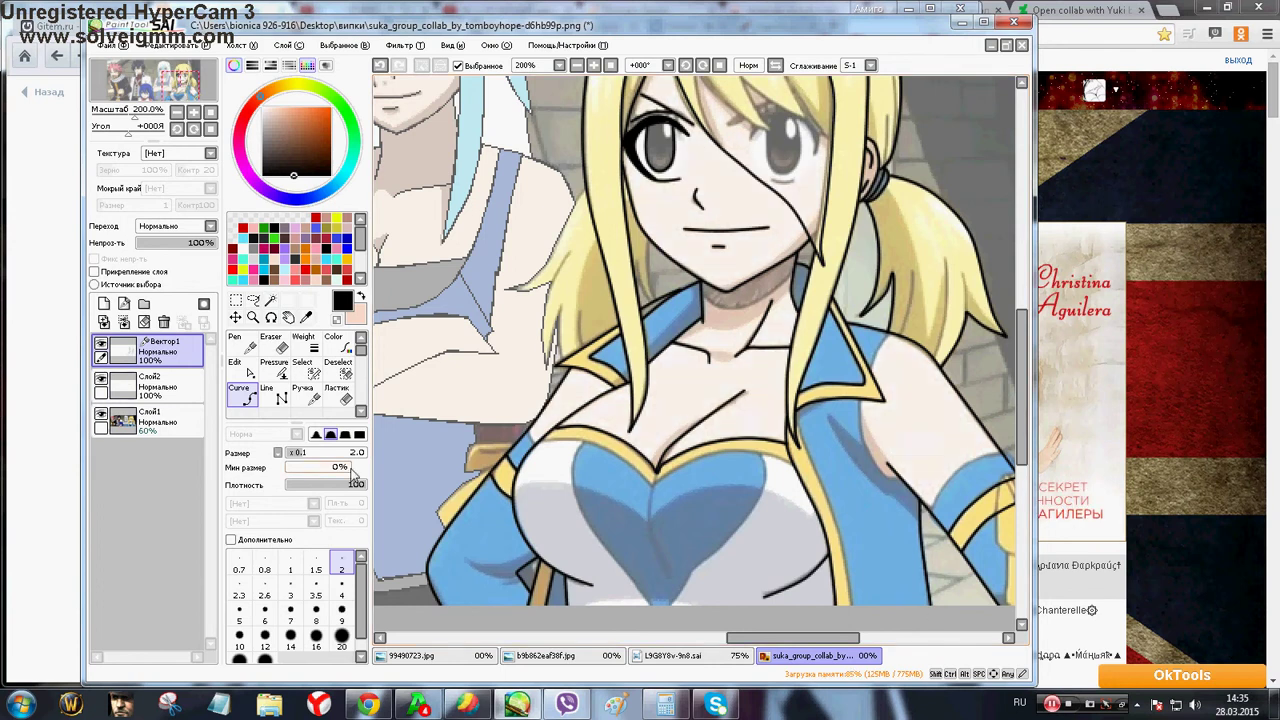
click(101, 415)
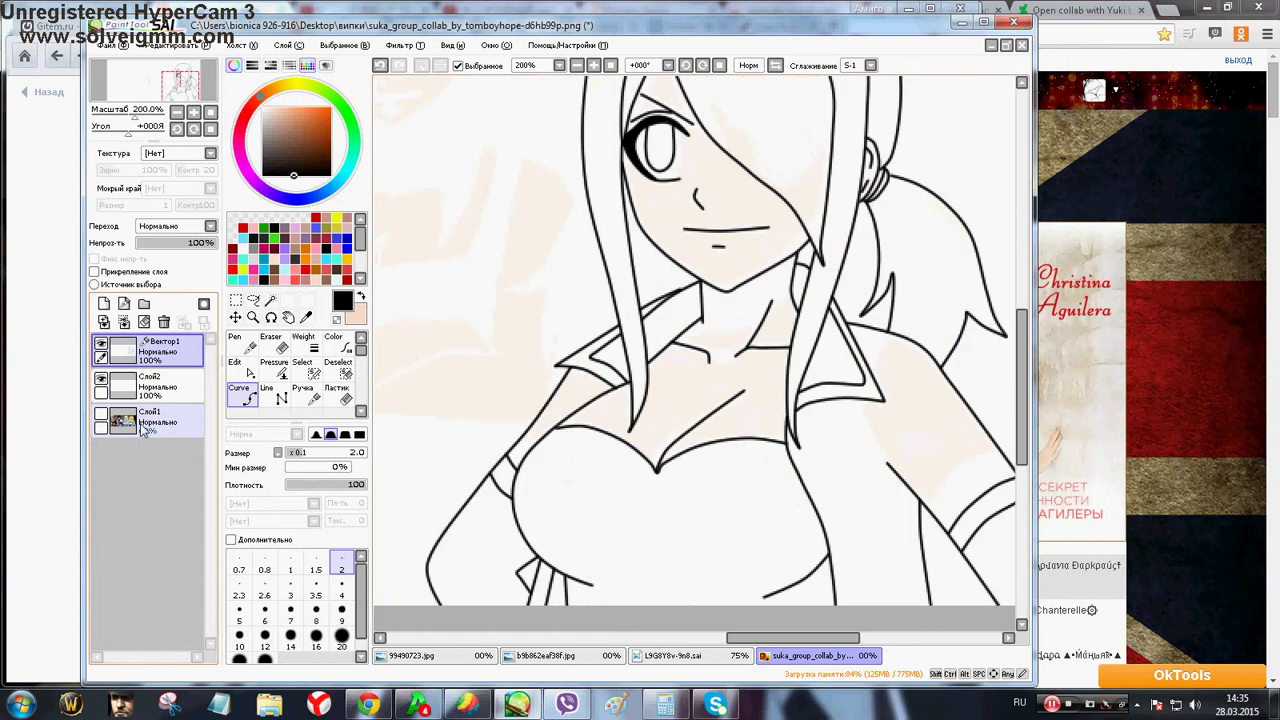
Draw inner strand lines along the long hair lock on the left and in the narrow fringe above the eye
scroll(720, 314, up, 4)
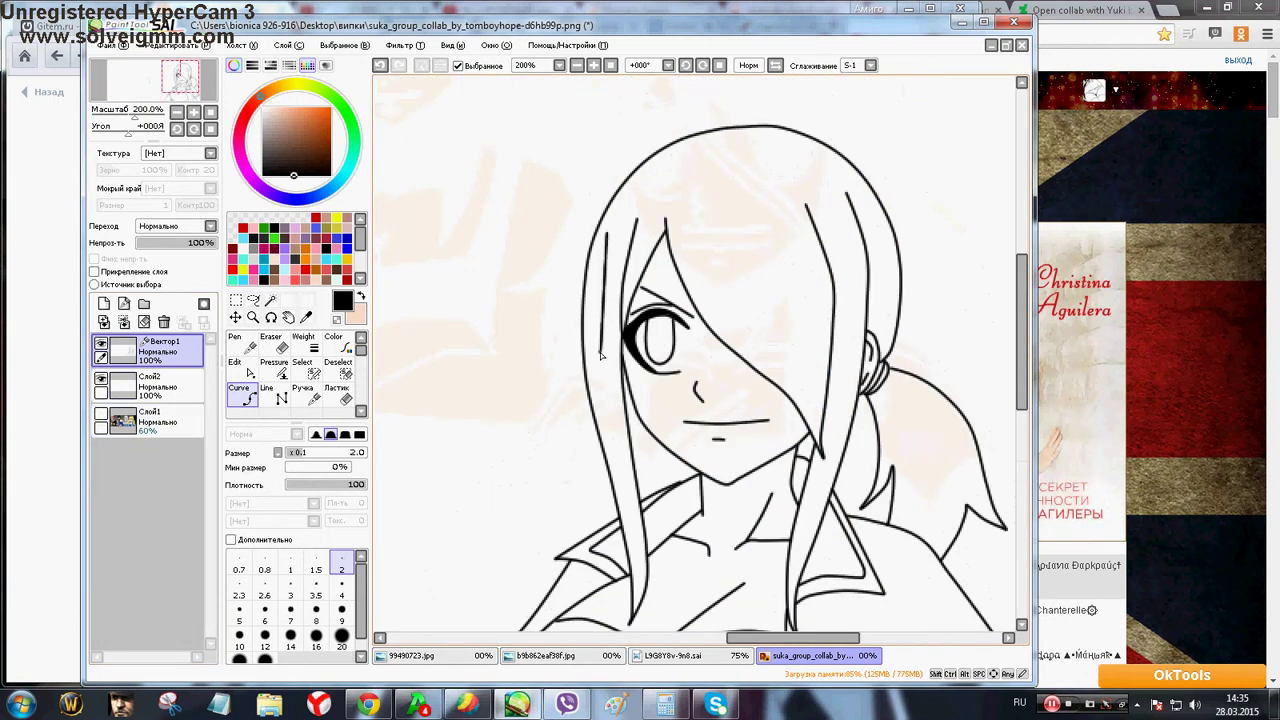
click(600, 354)
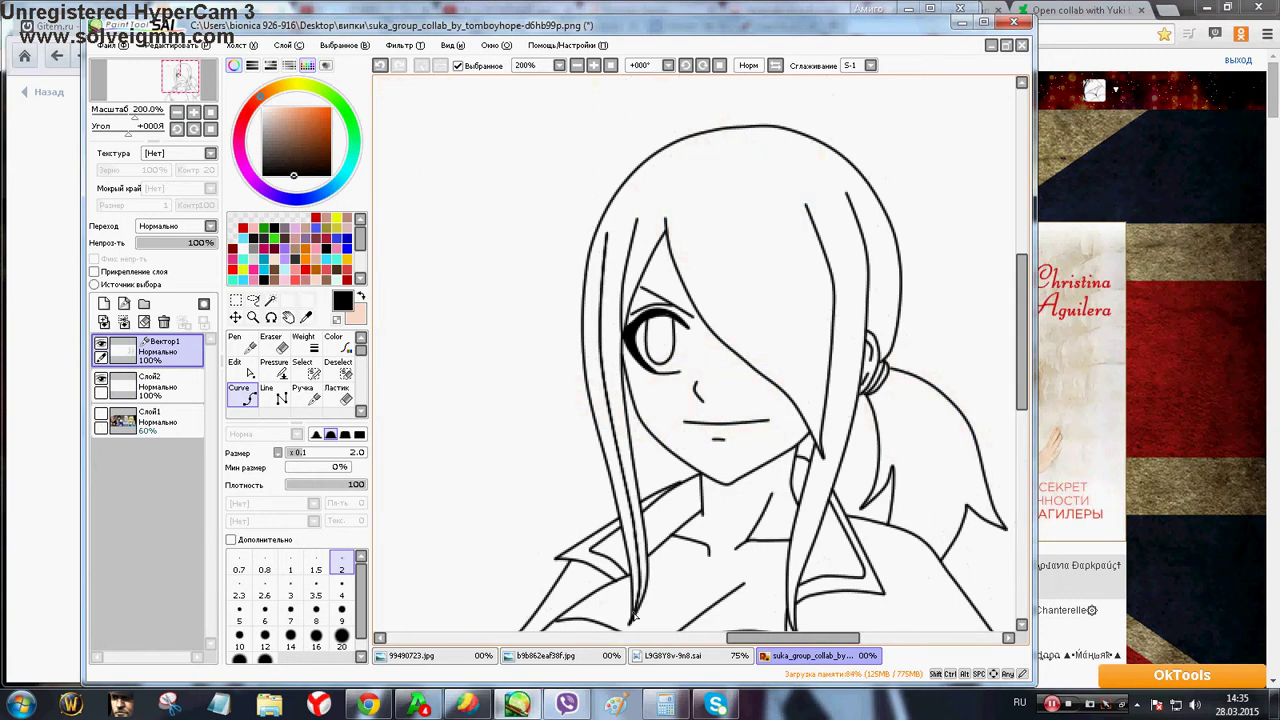
click(632, 612)
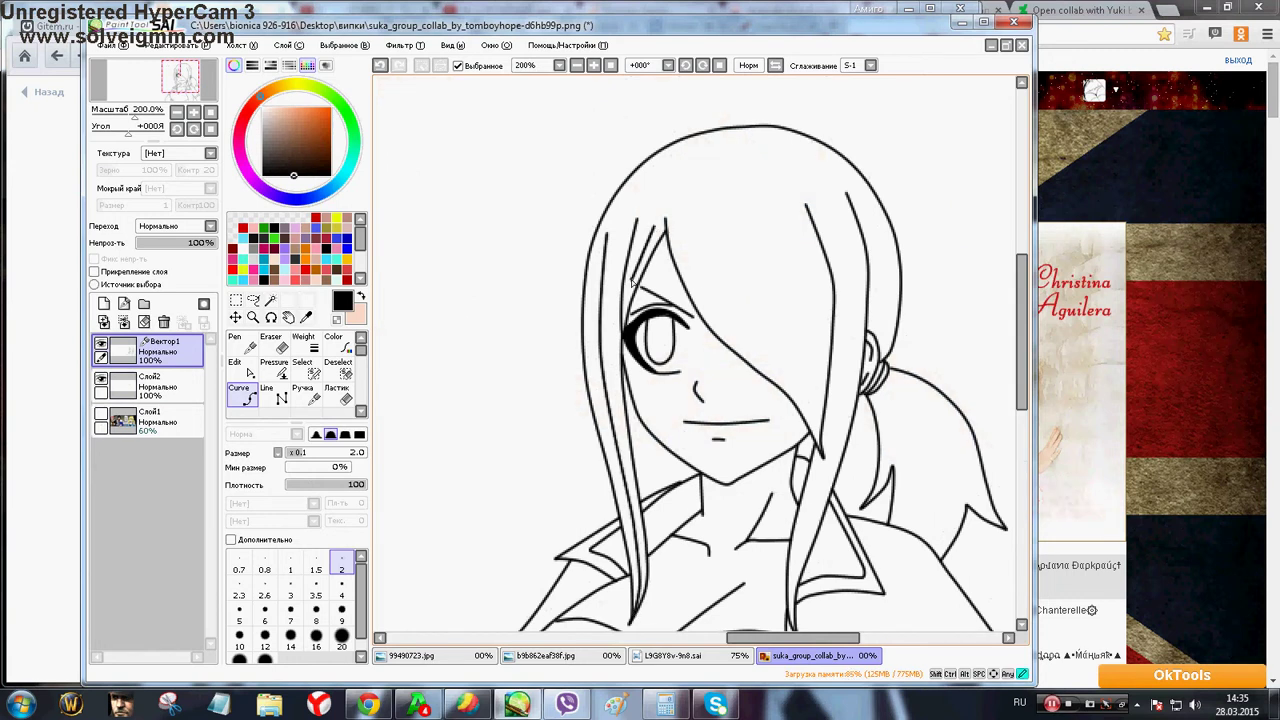
Draw curved strand lines through the large fringe, running down to its tip beside the face
click(689, 219)
click(711, 297)
click(796, 384)
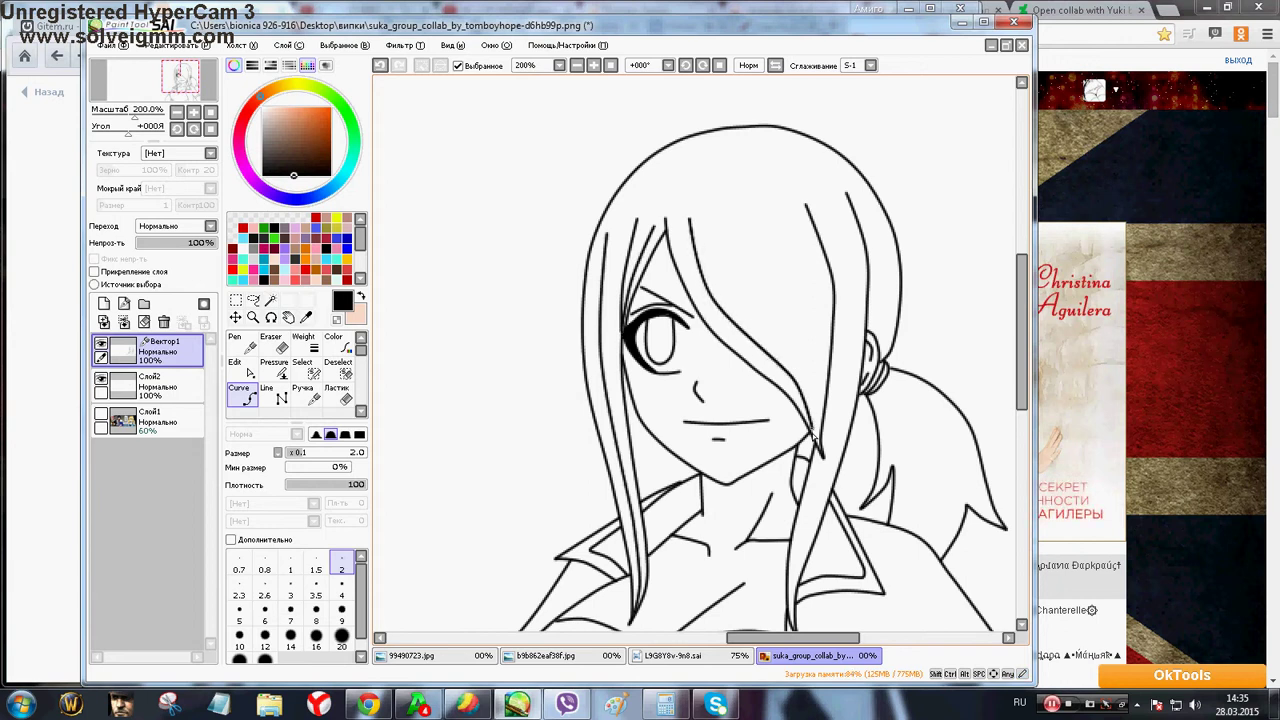
click(741, 210)
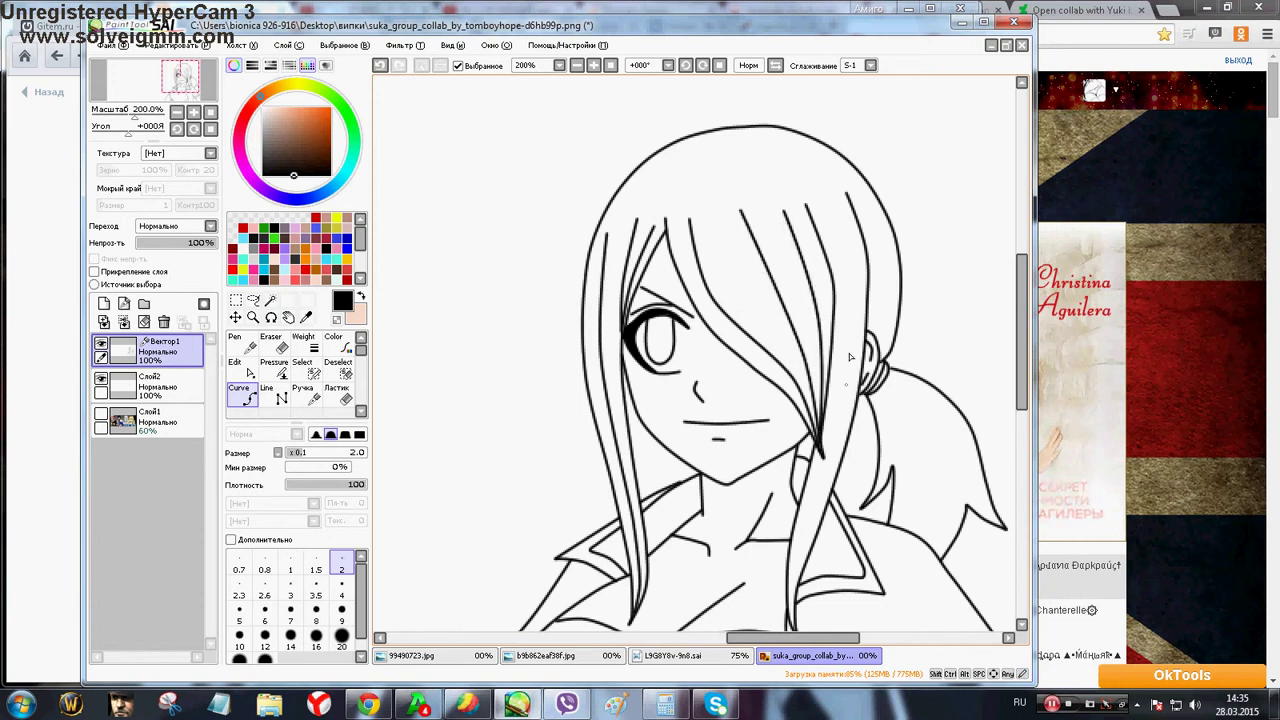
Add strand lines to the long hair lock on the right and inside the ponytail
click(828, 208)
click(846, 277)
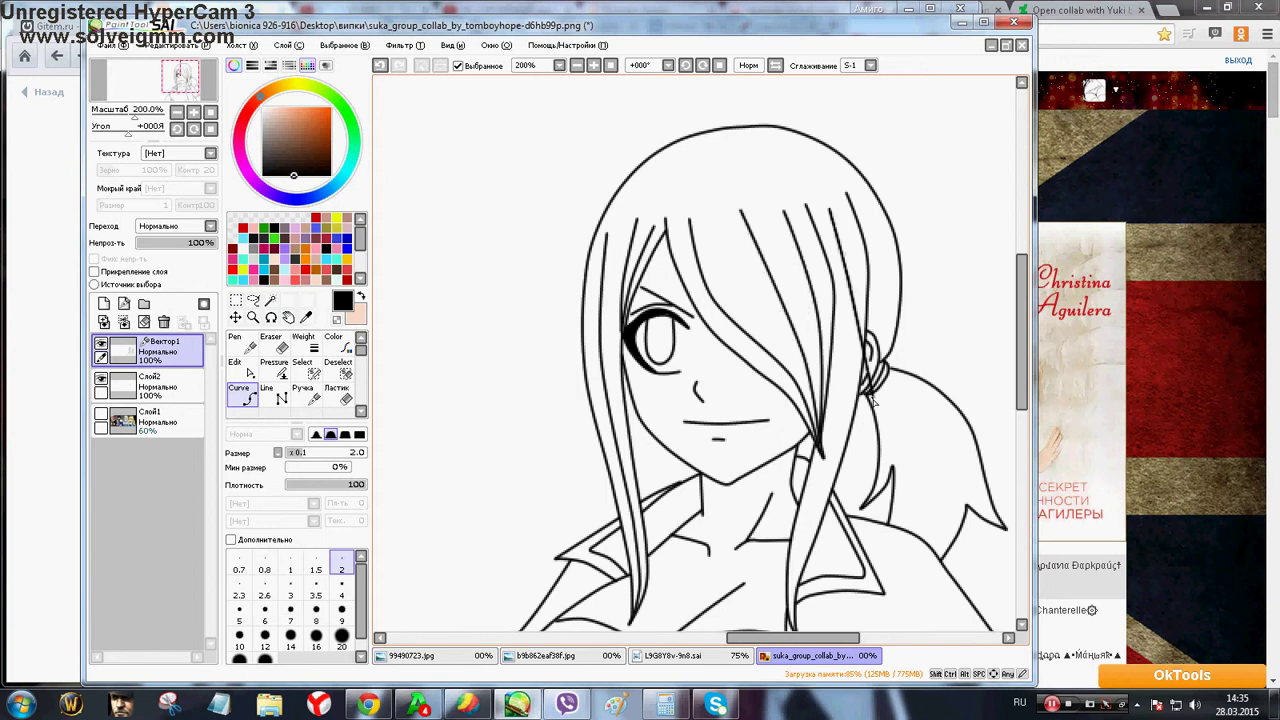
click(838, 390)
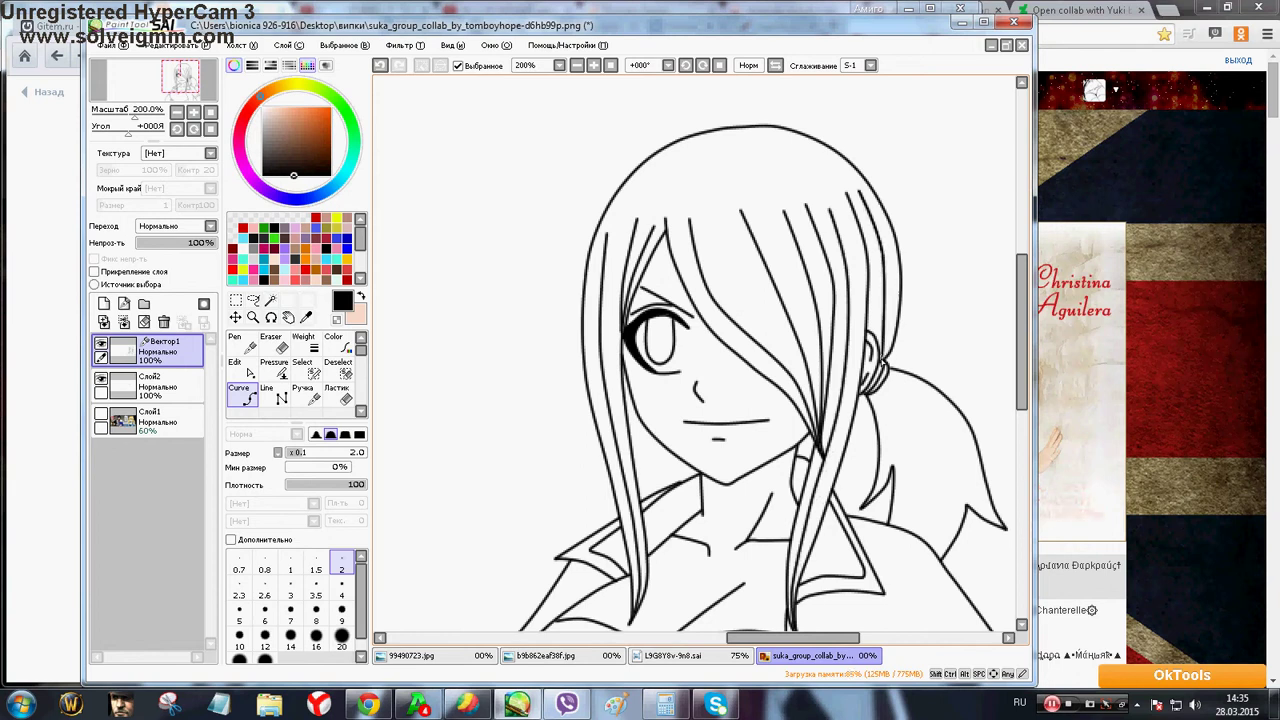
click(883, 366)
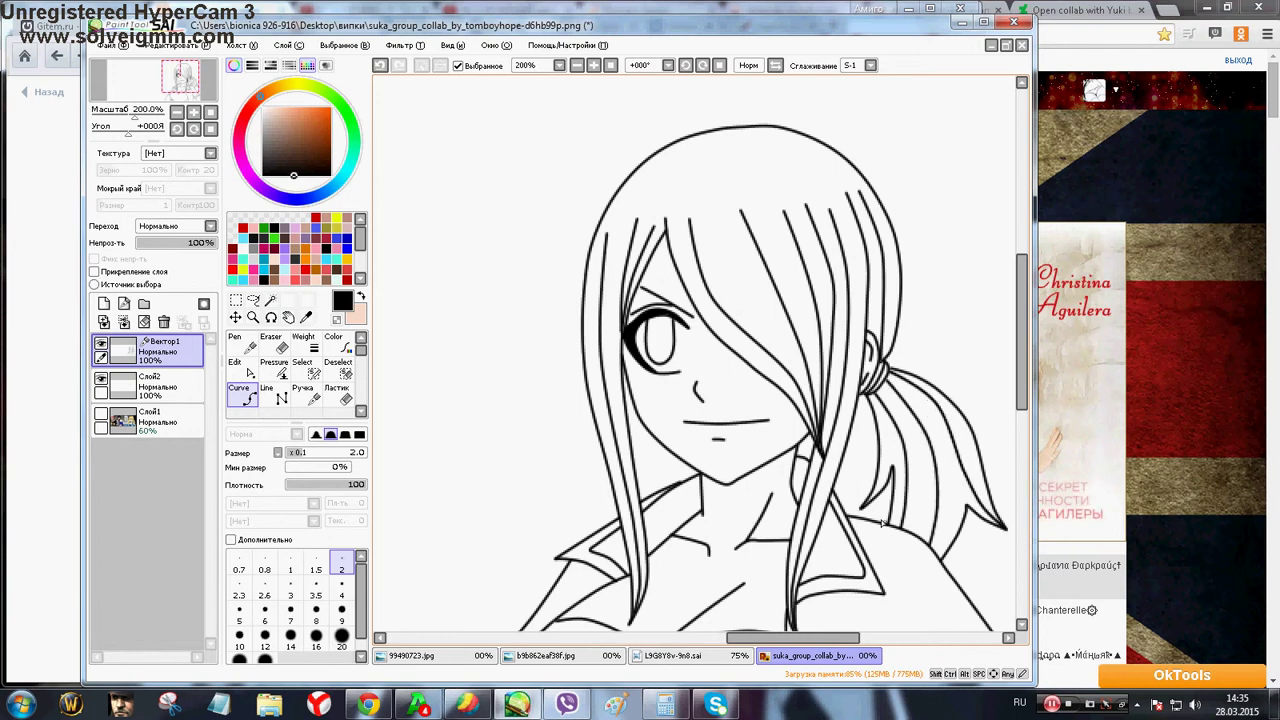
Taper the upper ends of the new strand lines across the fringe and side locks with the Pressure tool
click(274, 368)
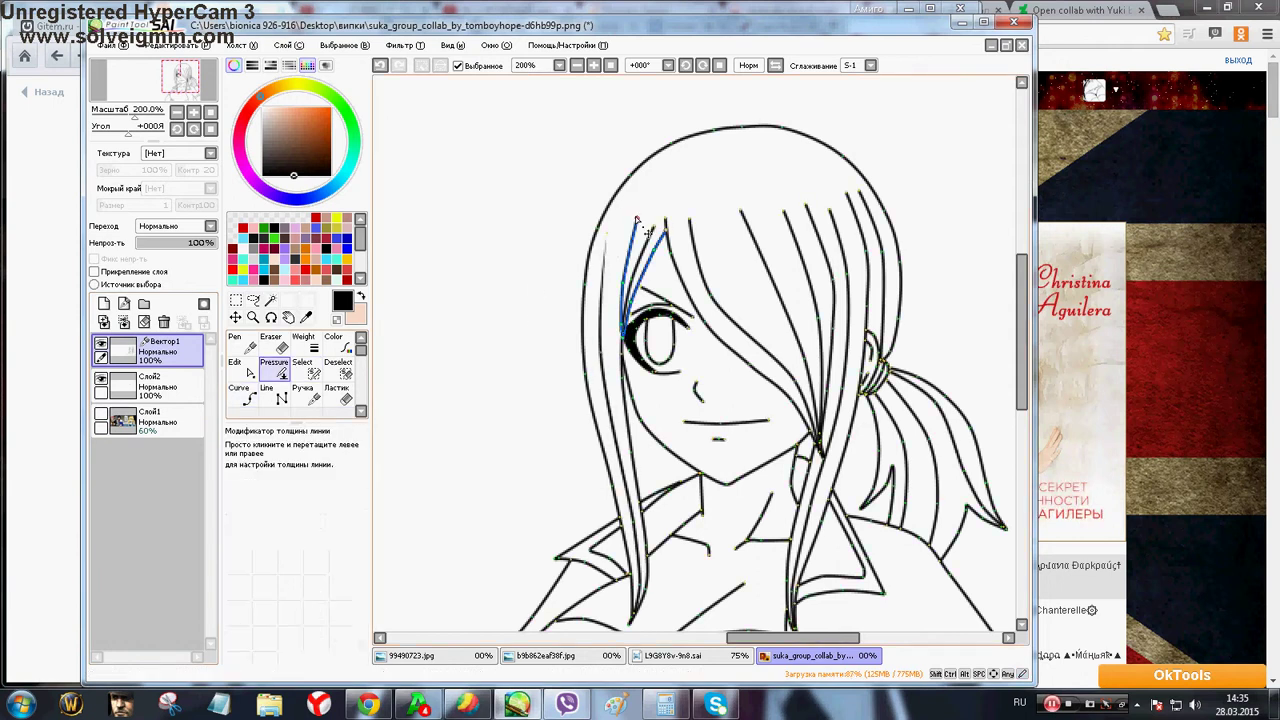
drag(610, 242, 413, 250)
drag(655, 229, 374, 296)
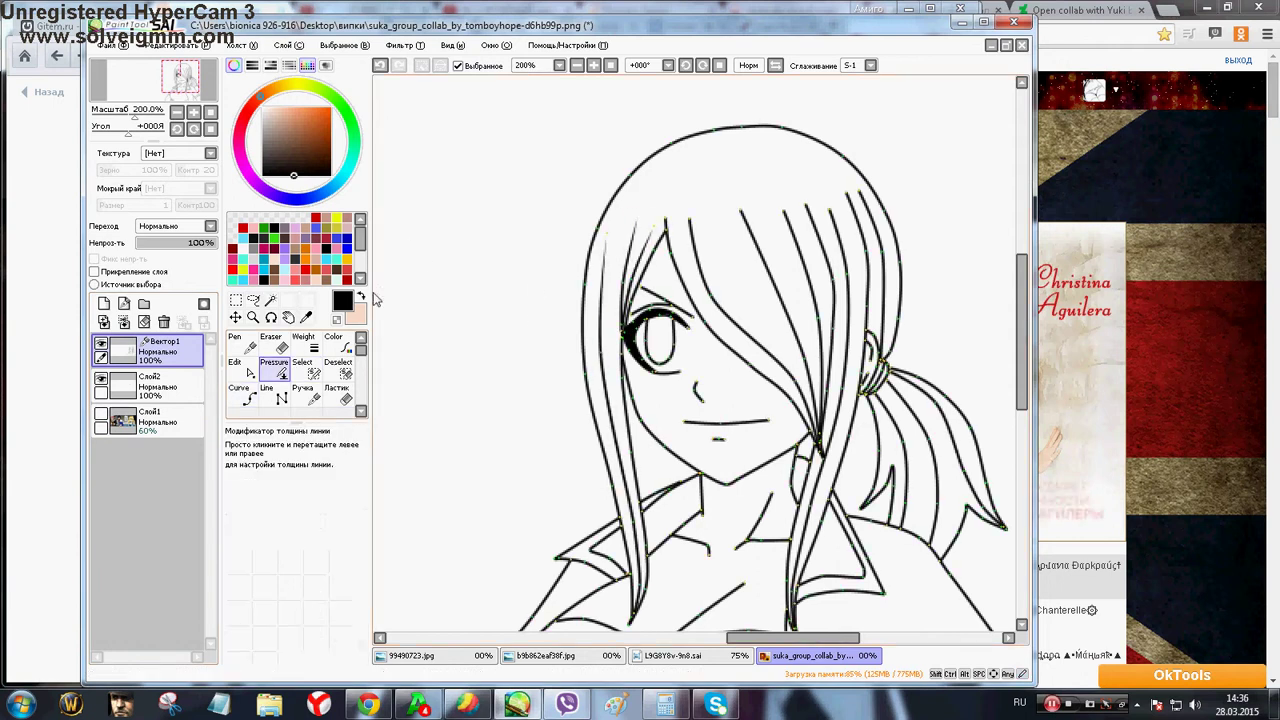
drag(675, 228, 395, 270)
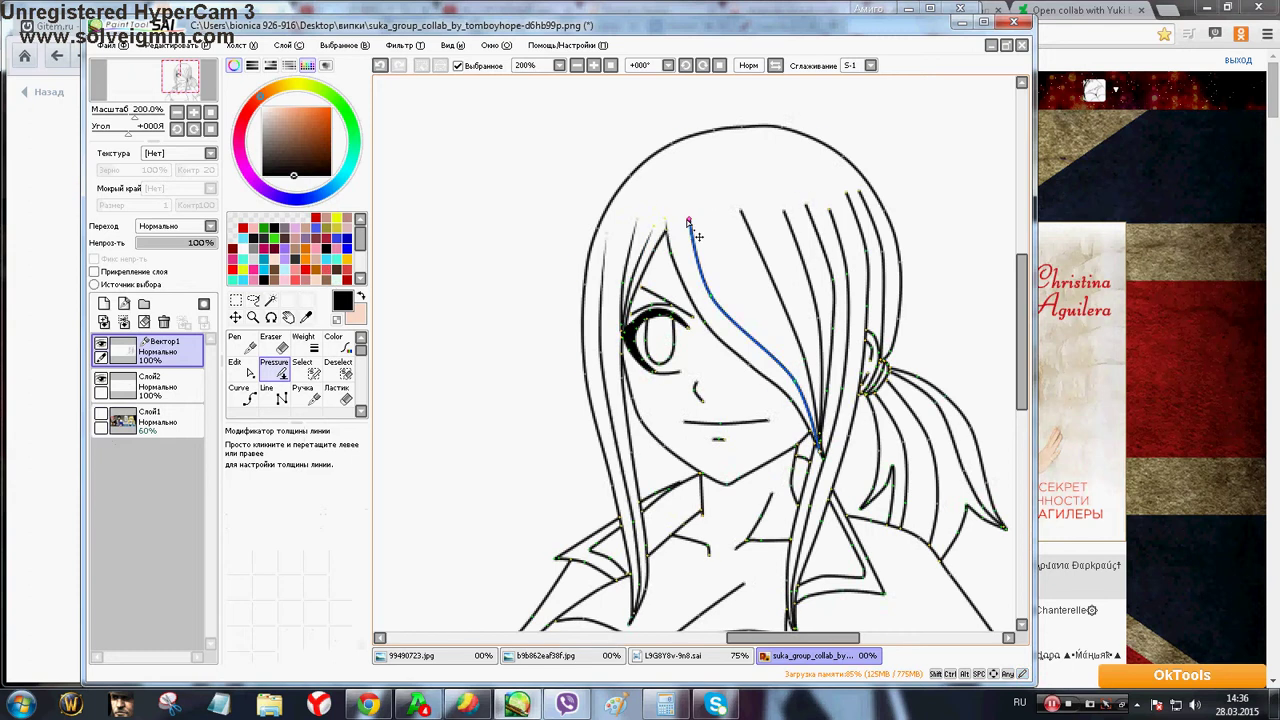
drag(688, 222, 603, 272)
drag(742, 211, 432, 236)
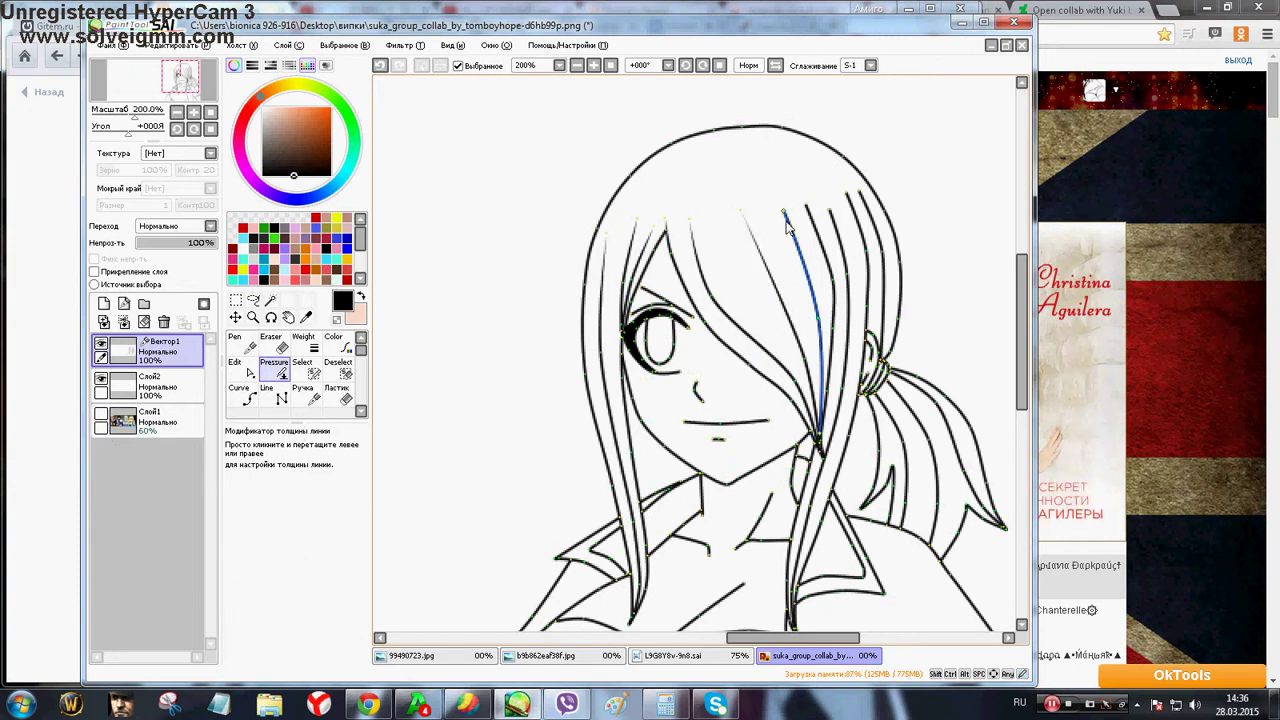
drag(786, 214, 387, 264)
drag(808, 208, 450, 268)
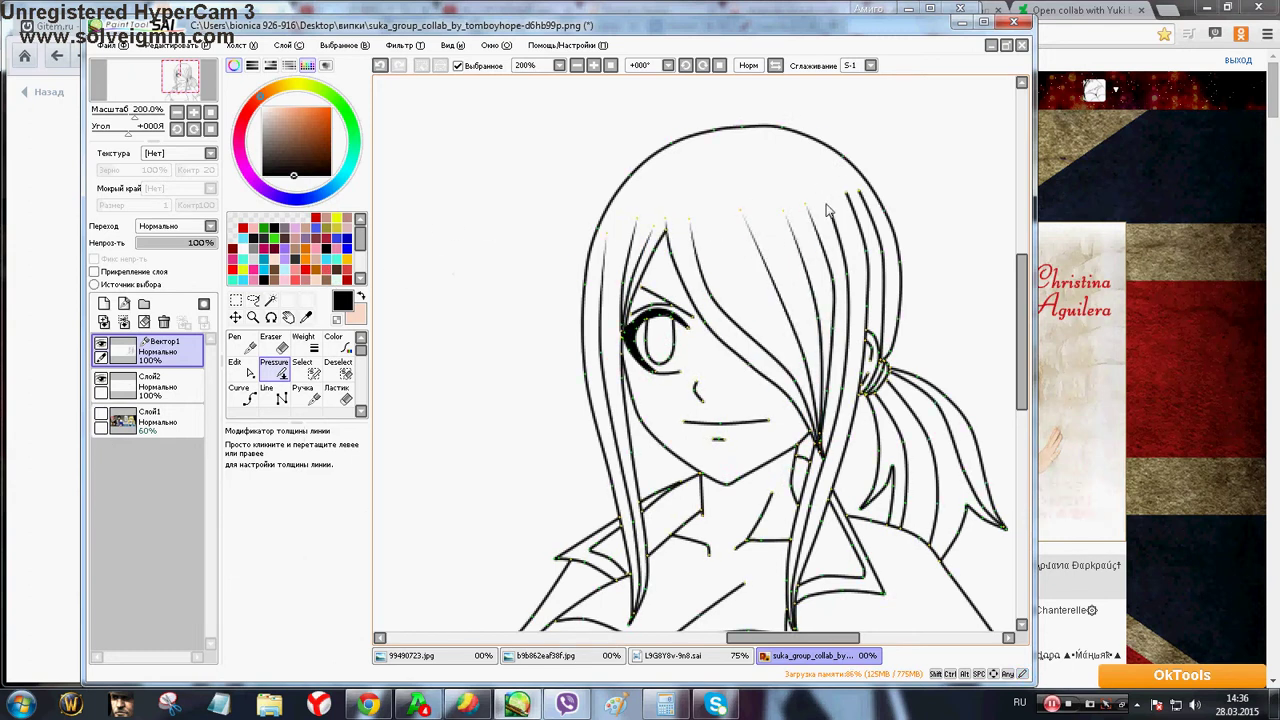
mouse_move(851, 200)
mouse_down()
mouse_move(897, 190)
mouse_move(523, 220)
mouse_up()
drag(857, 194, 528, 228)
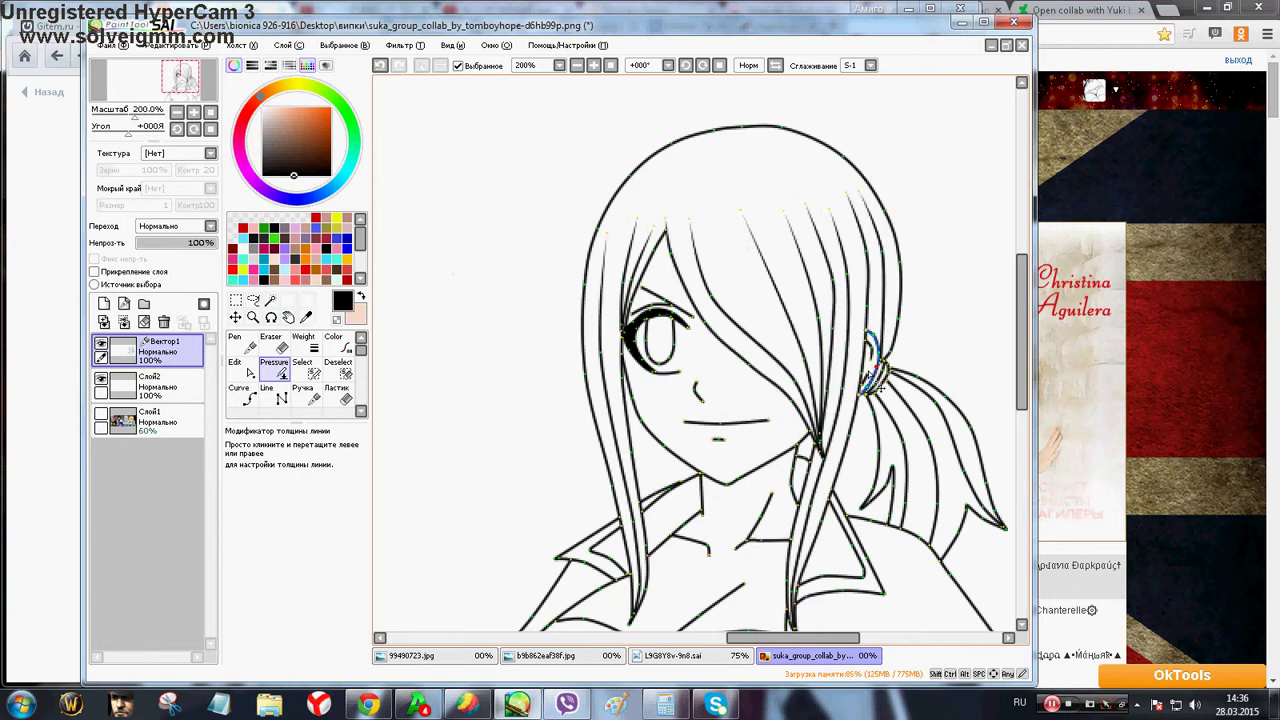
Taper the line ends of the eyelid crease, nose and both mouth corners with the Pressure tool
drag(692, 385, 690, 385)
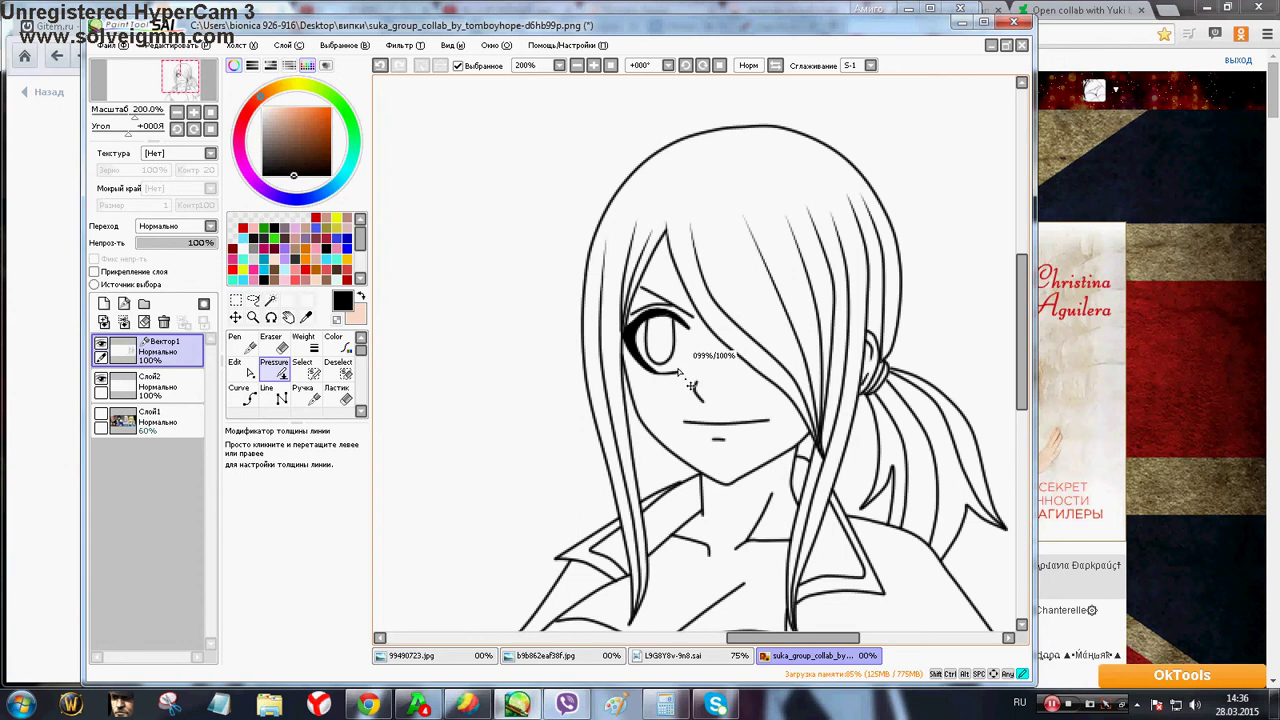
drag(533, 373, 535, 372)
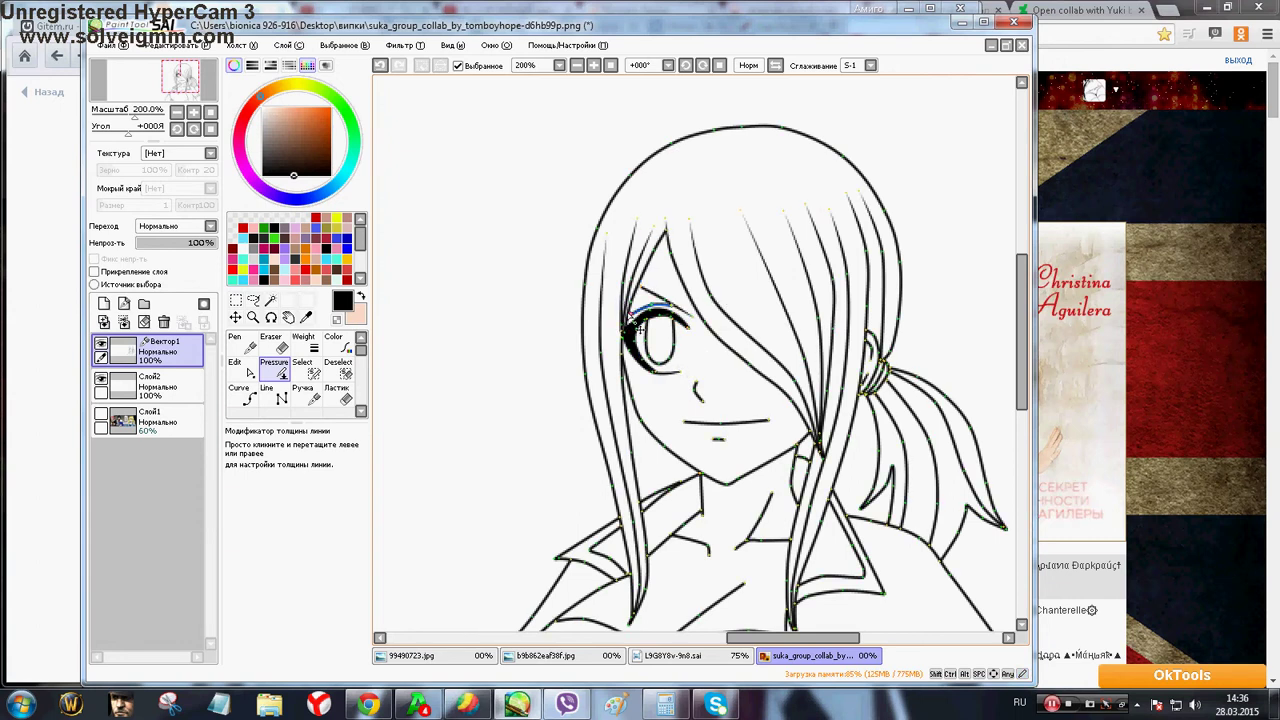
drag(650, 304, 441, 319)
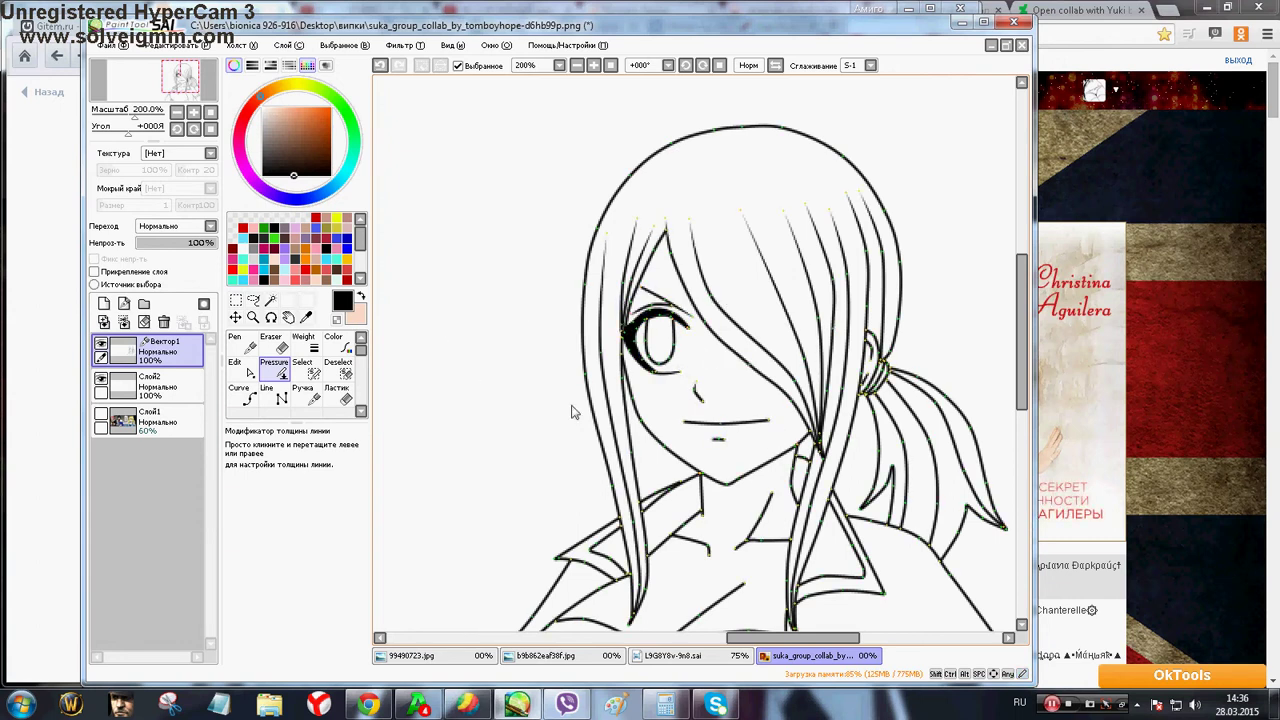
drag(704, 405, 450, 405)
drag(688, 424, 480, 427)
drag(769, 420, 598, 436)
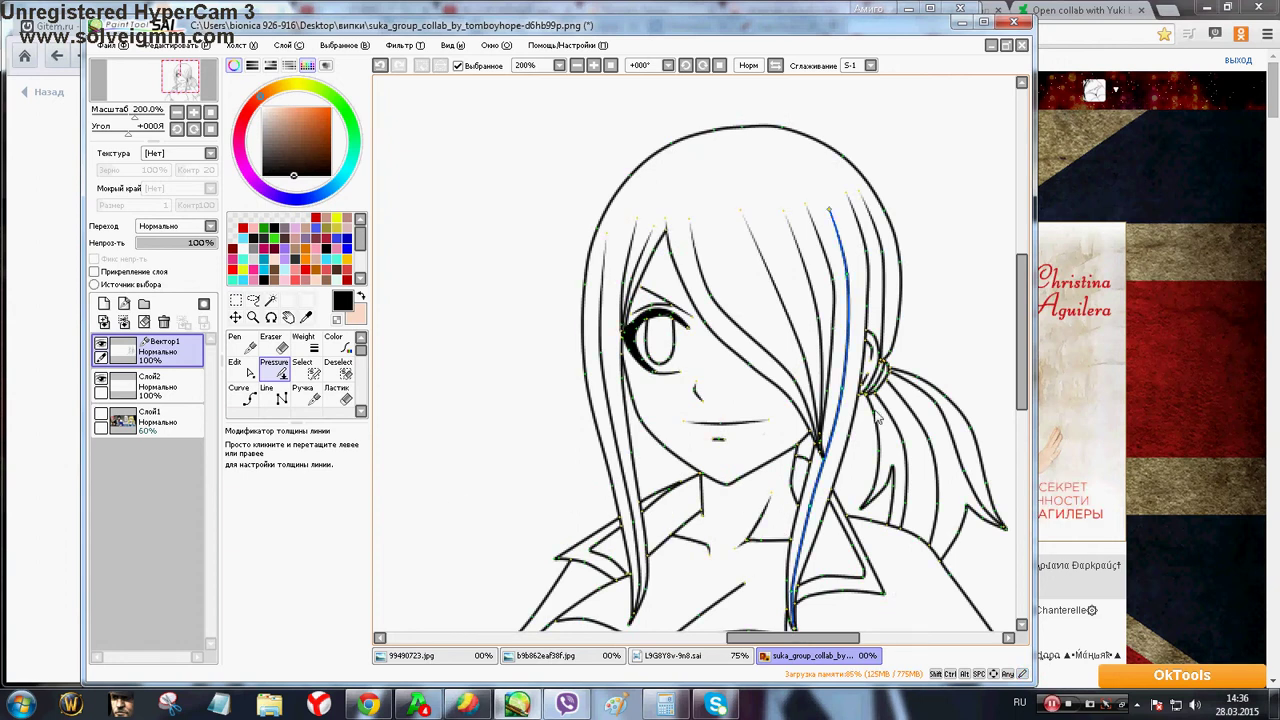
Taper the free ends of the underarm crease and the two curves under the bust to 0% pressure
drag(1022, 345, 1010, 400)
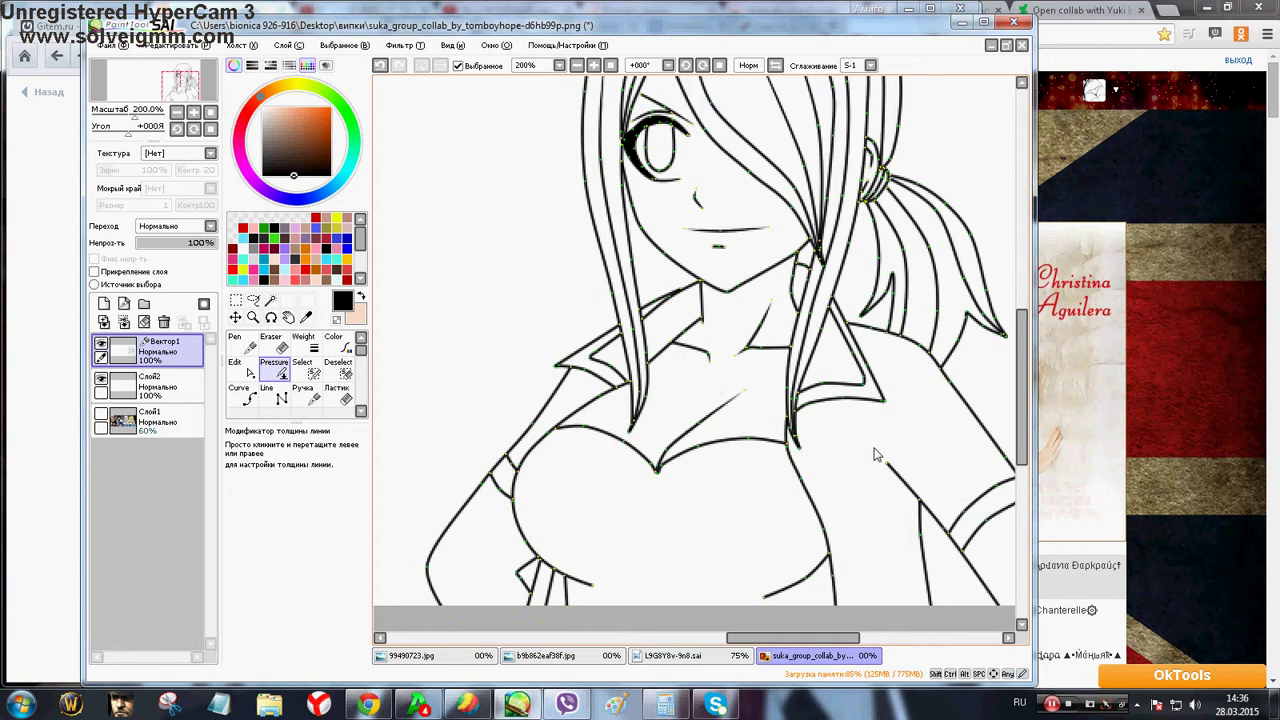
mouse_move(884, 460)
mouse_down()
mouse_move(780, 463)
mouse_move(752, 576)
mouse_up()
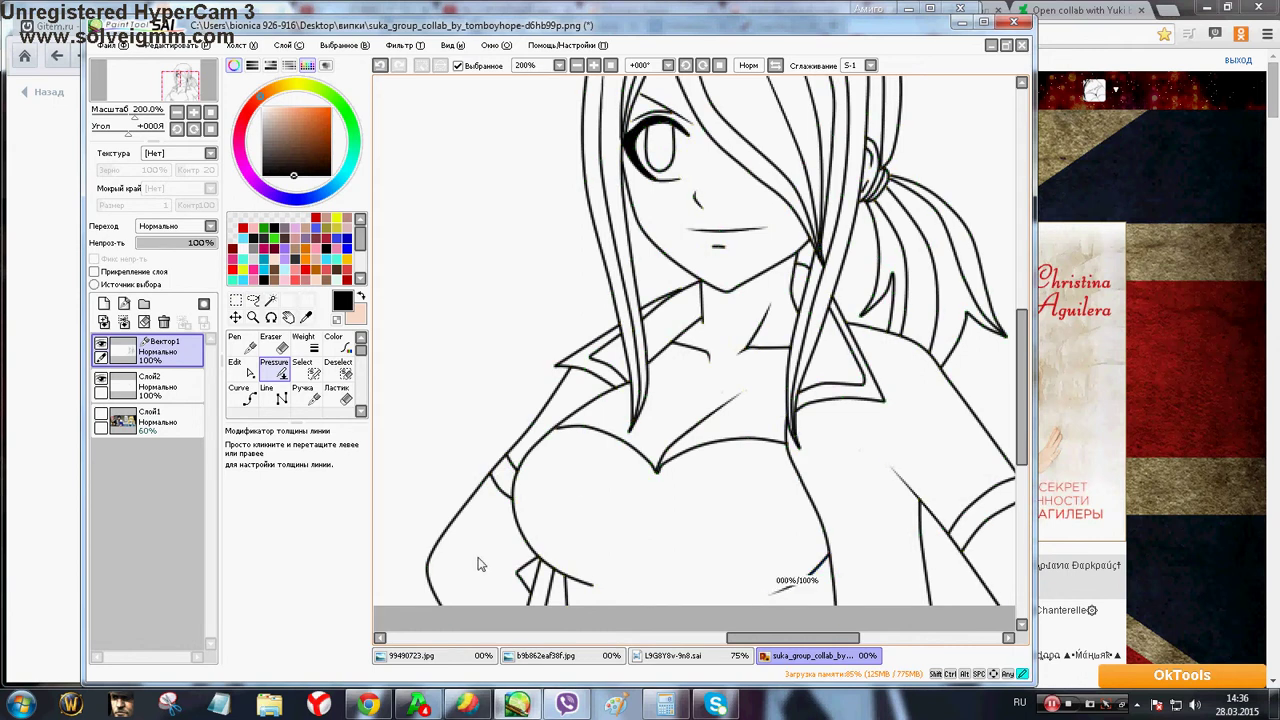
drag(592, 588, 488, 561)
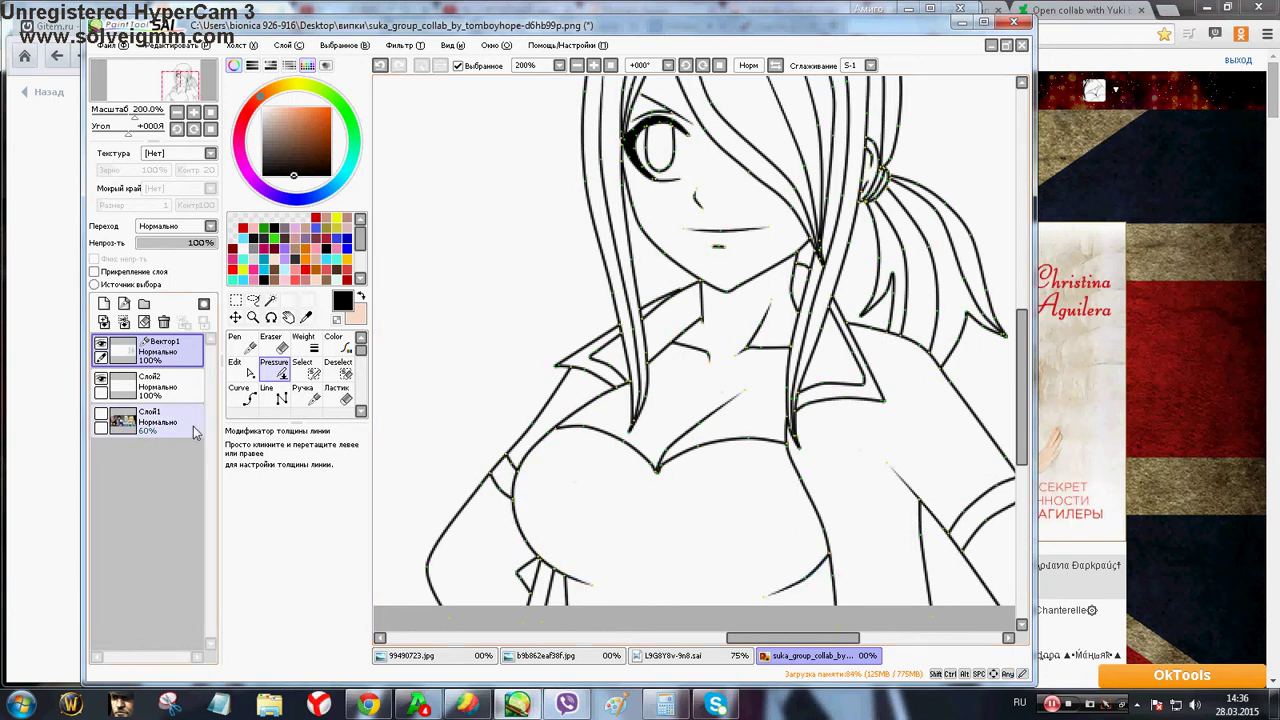
Compare the line art with the reference image by briefly showing and hiding the reference layer
click(101, 414)
click(101, 414)
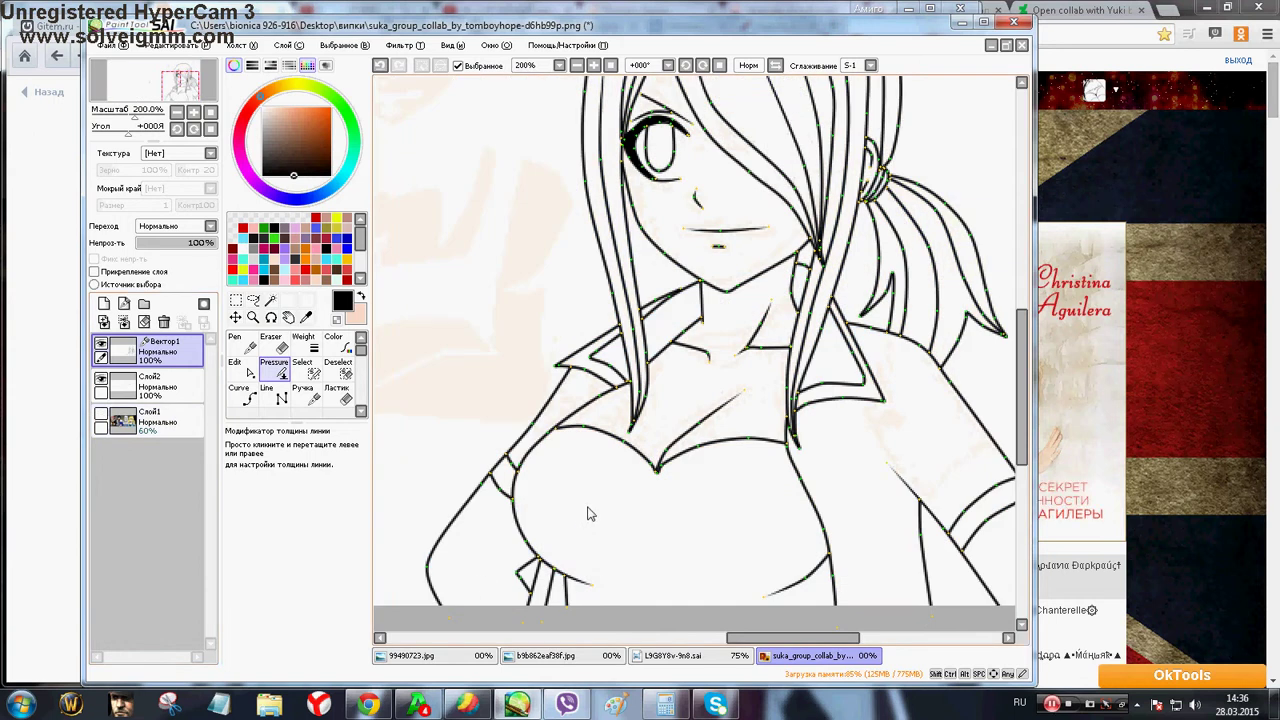
scroll(760, 470, down, 1)
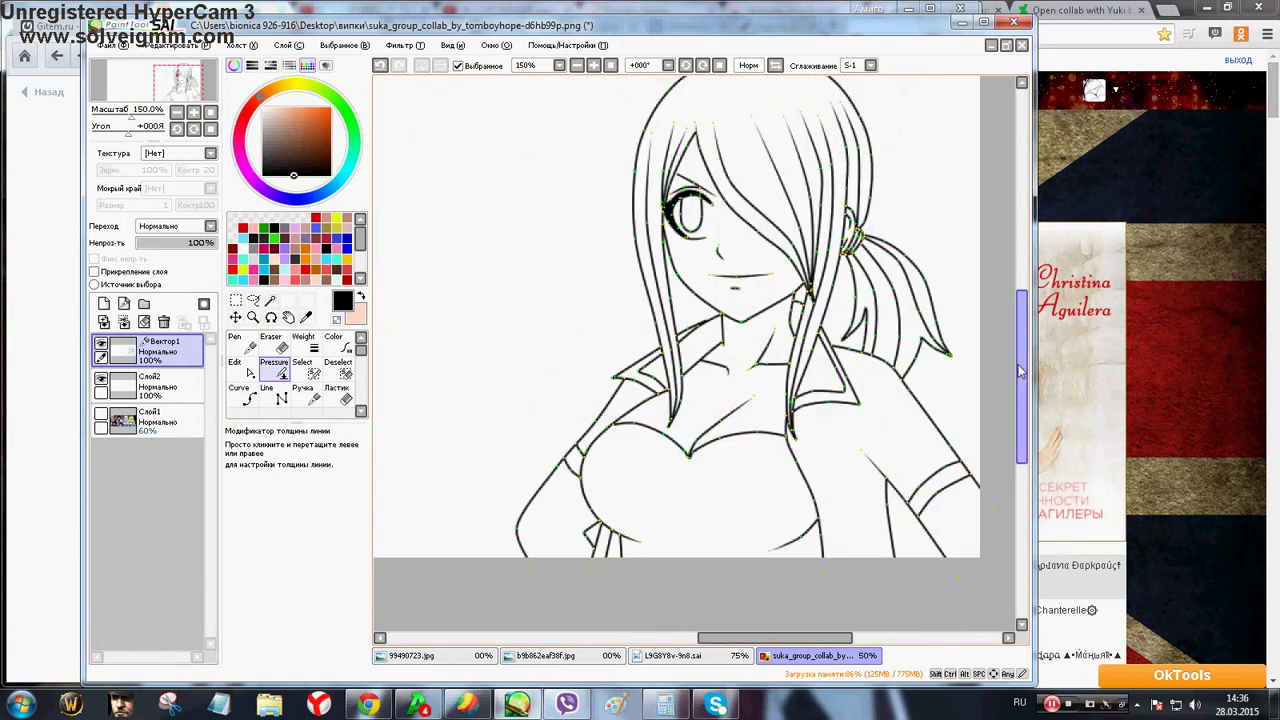
drag(1020, 372, 1020, 356)
click(240, 397)
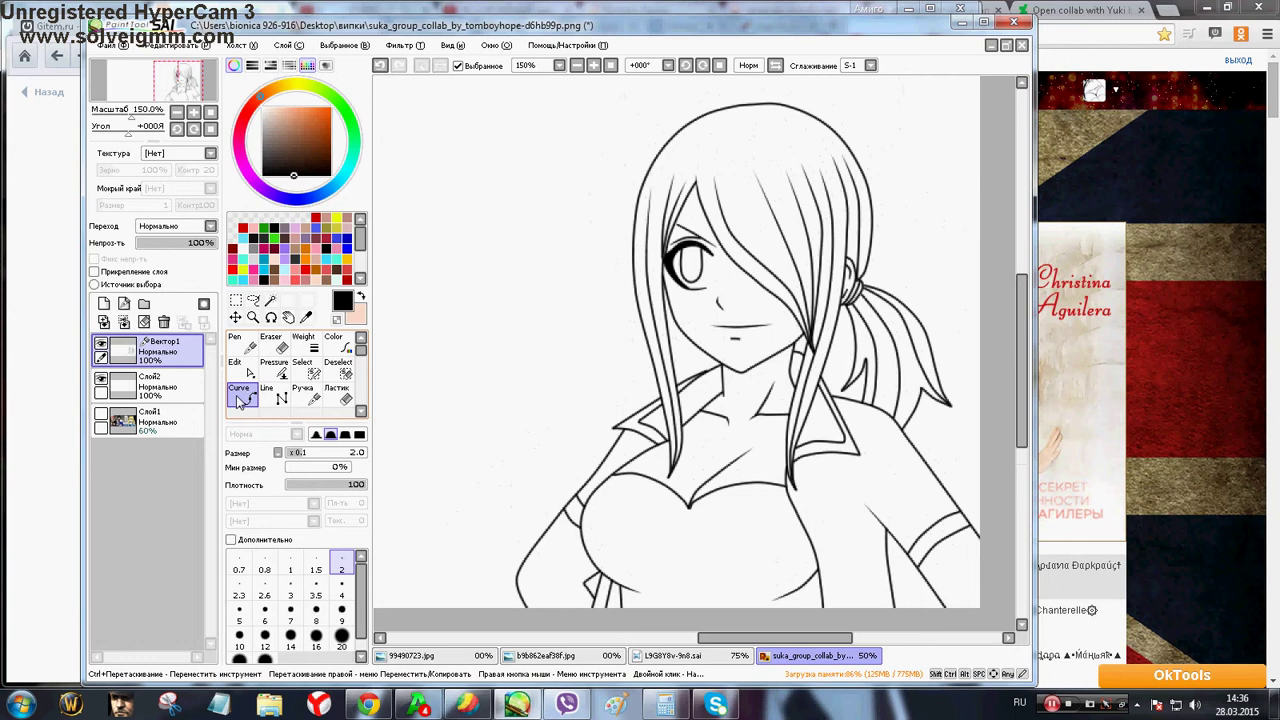
click(102, 416)
click(102, 416)
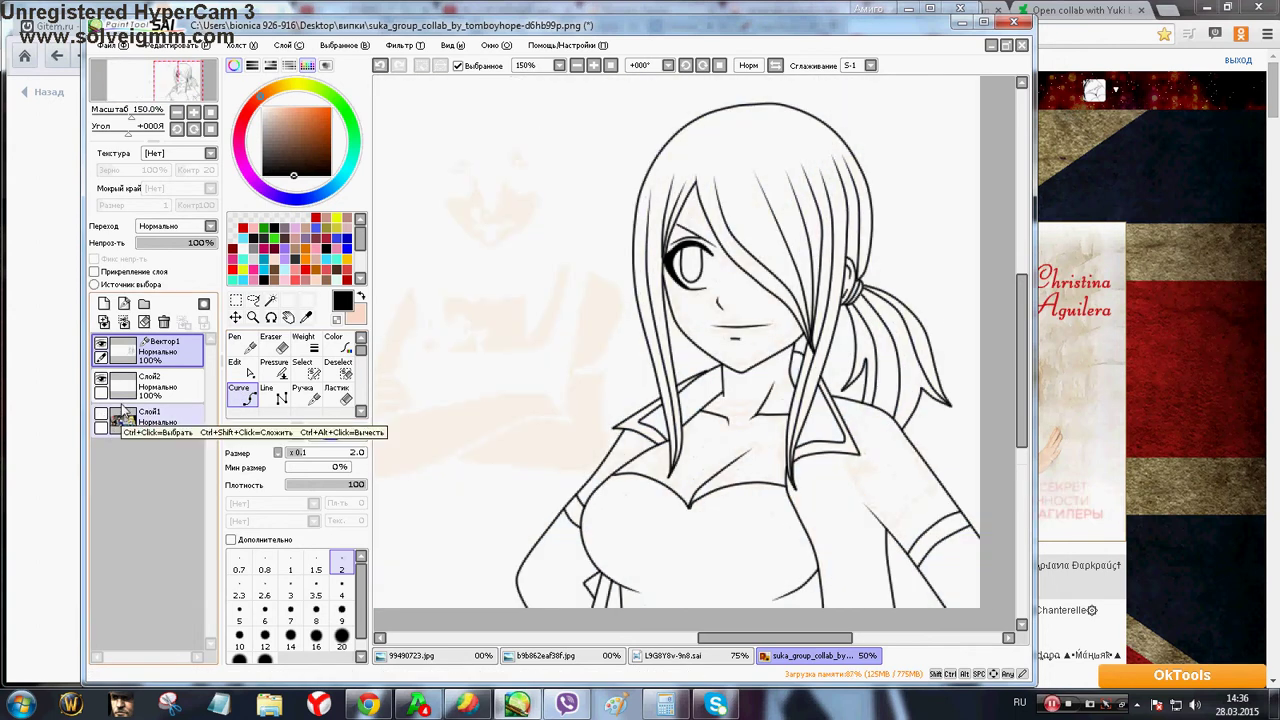
On layer Слой2, pick bright red and select the head hair and ponytail areas with the Magic Wand
click(189, 391)
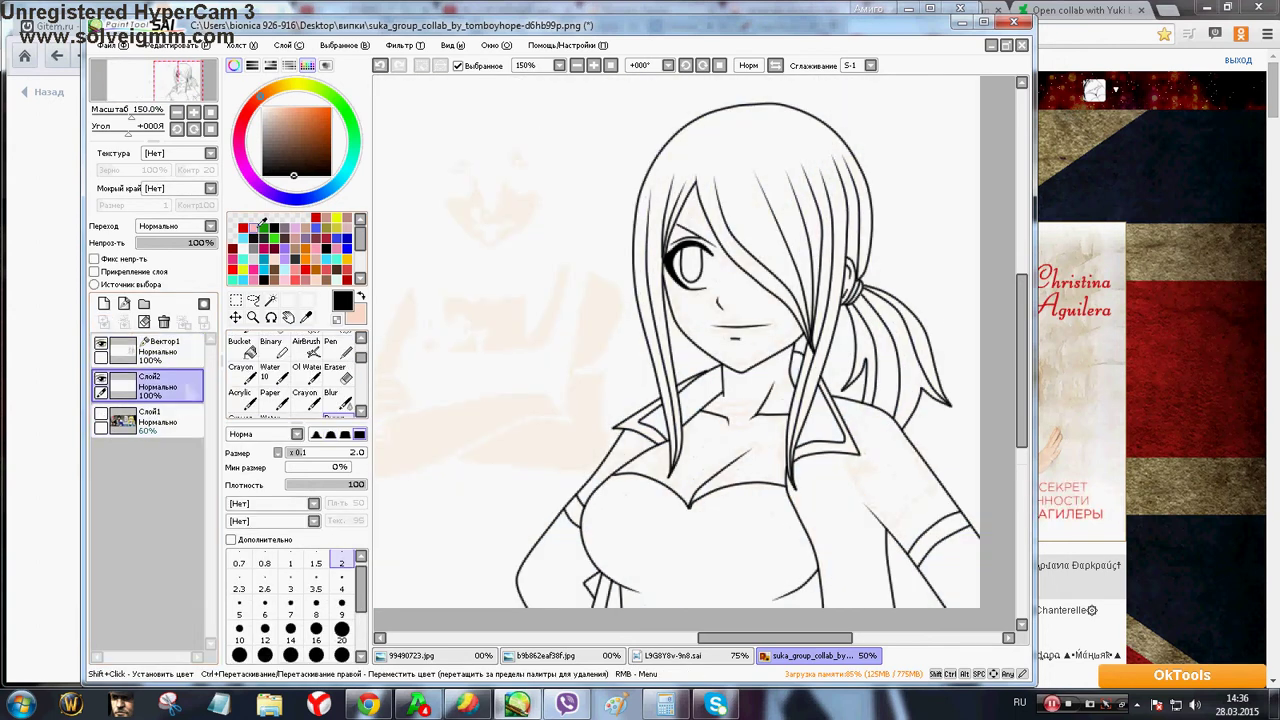
click(243, 228)
click(271, 300)
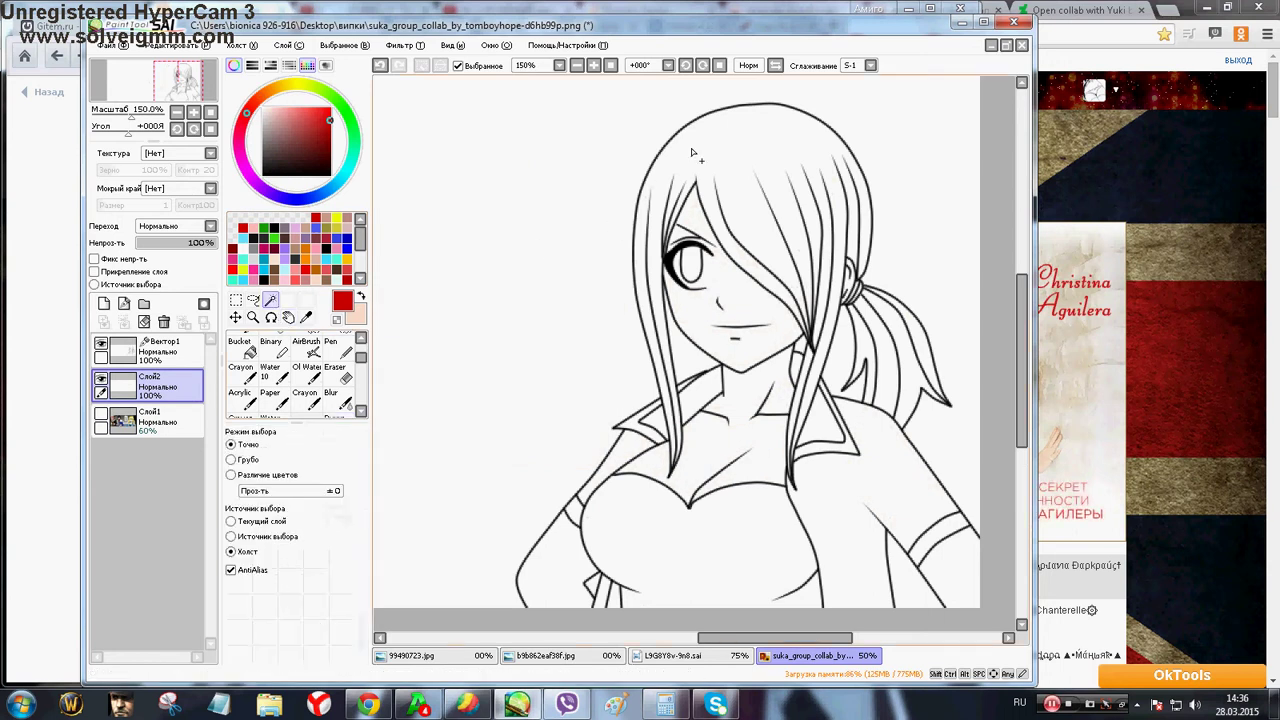
click(723, 149)
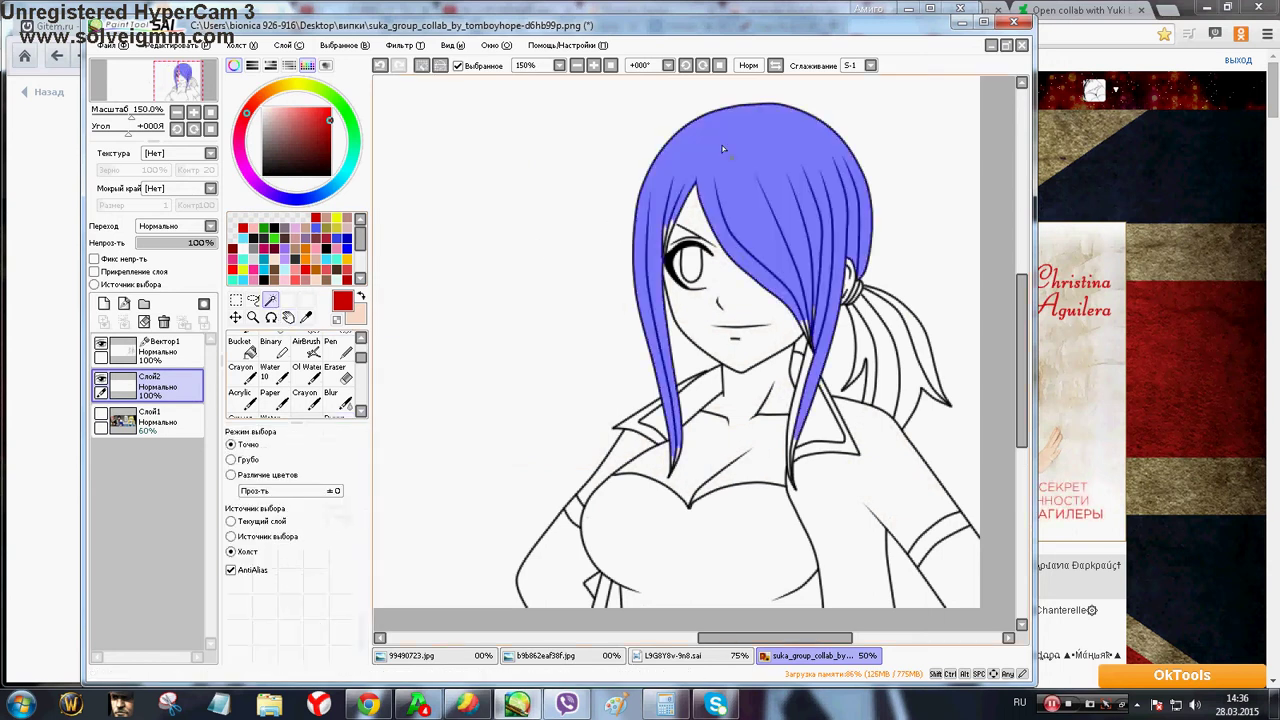
click(868, 332)
click(895, 350)
click(916, 334)
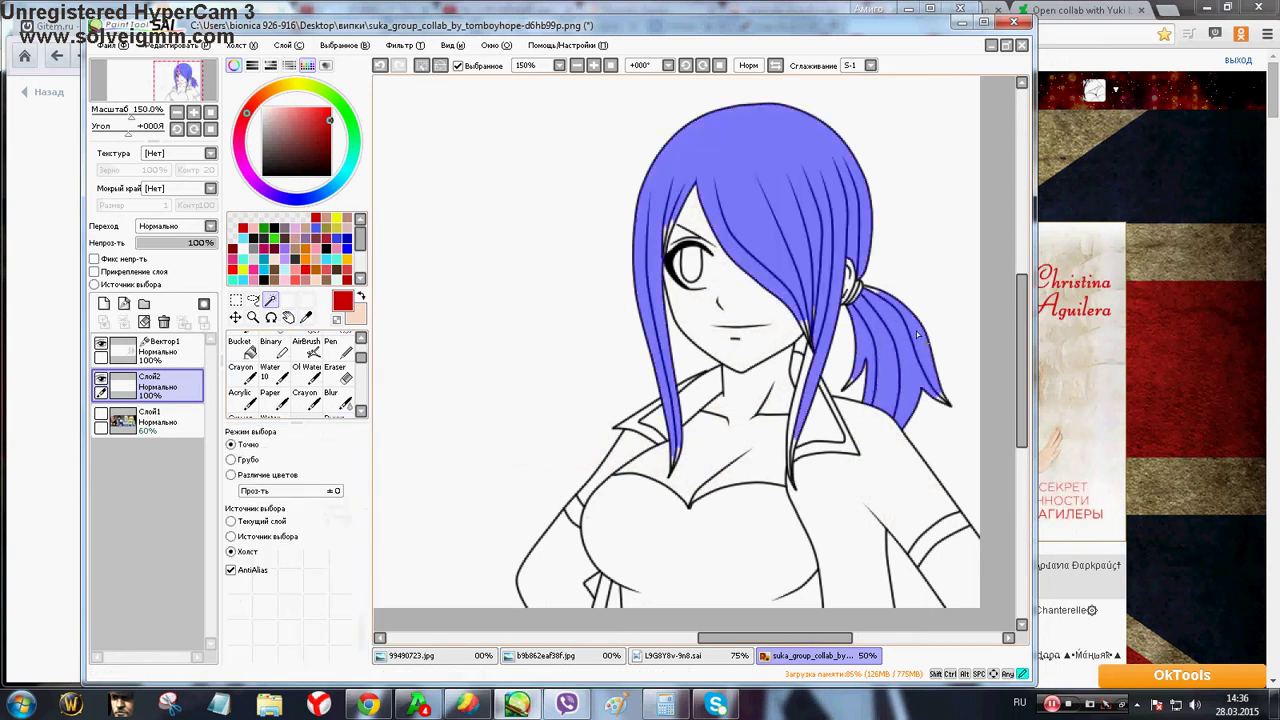
click(800, 404)
Add the unselected lower tips of both long side locks to the selection with the selection pen at size 4
scroll(800, 404, up, 5)
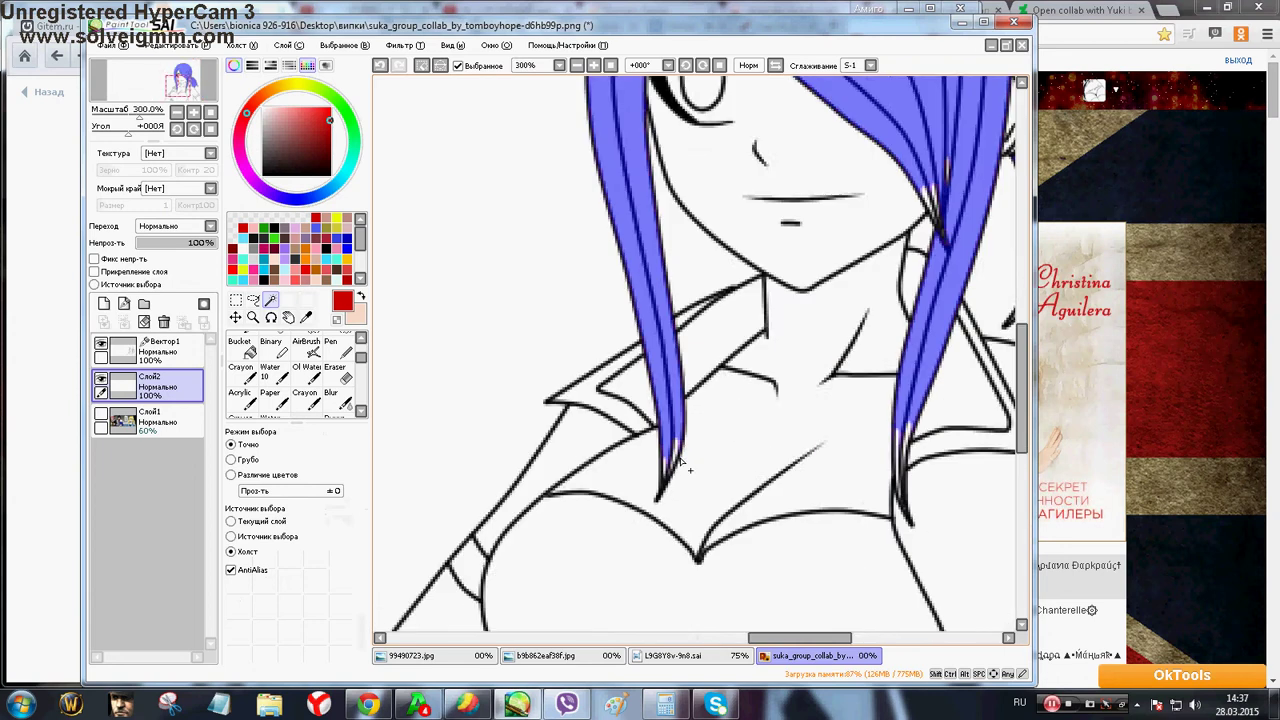
click(296, 340)
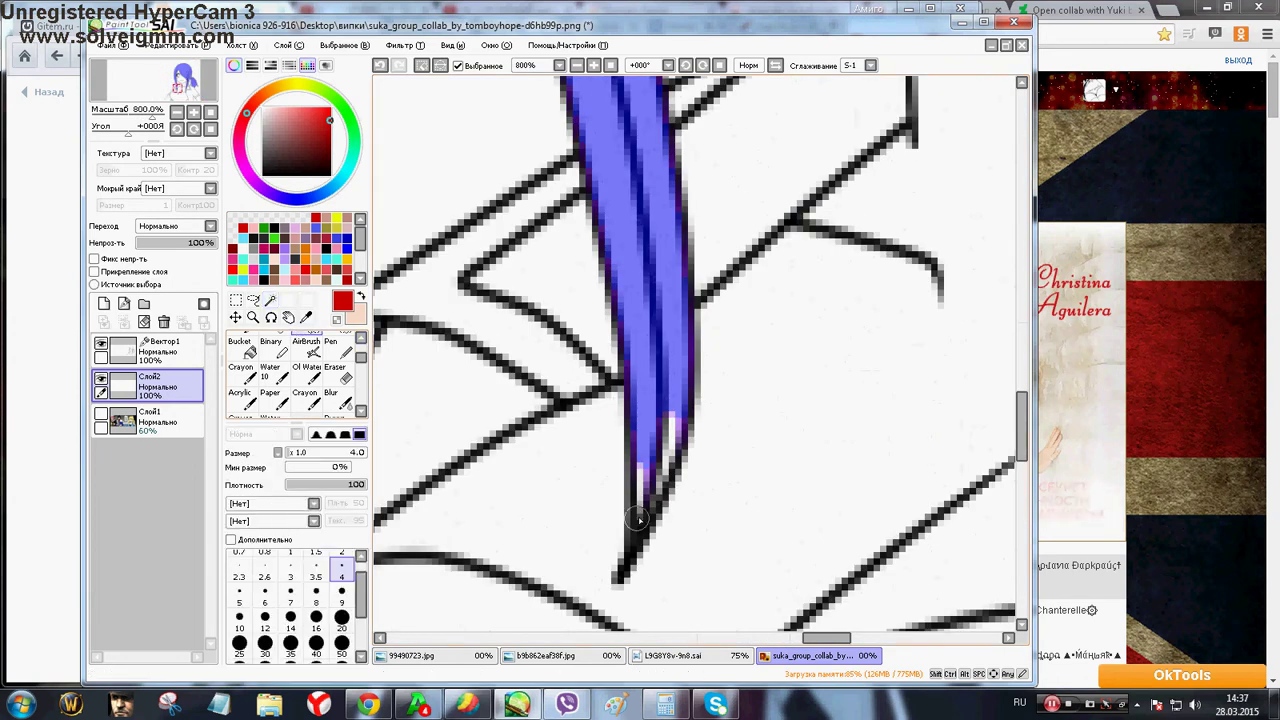
mouse_move(640, 525)
mouse_down()
mouse_move(647, 460)
mouse_move(650, 498)
mouse_move(675, 432)
mouse_up()
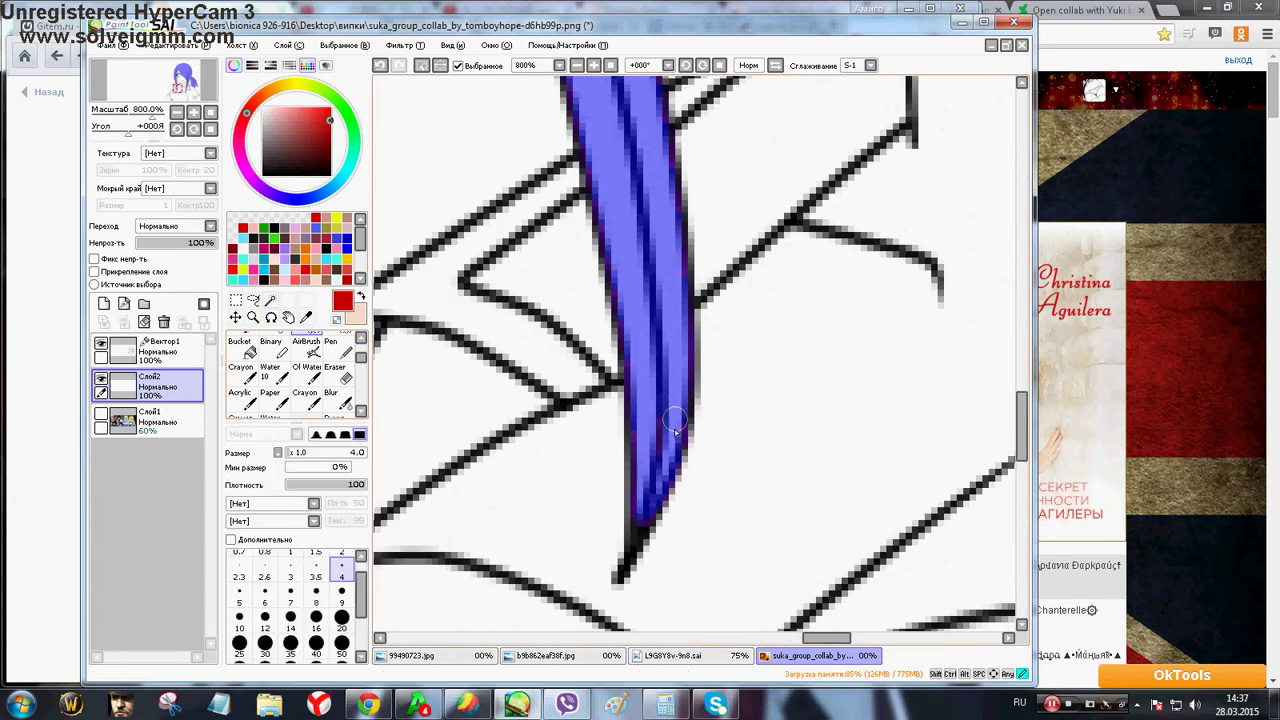
scroll(690, 450, down, 5)
scroll(886, 377, up, 5)
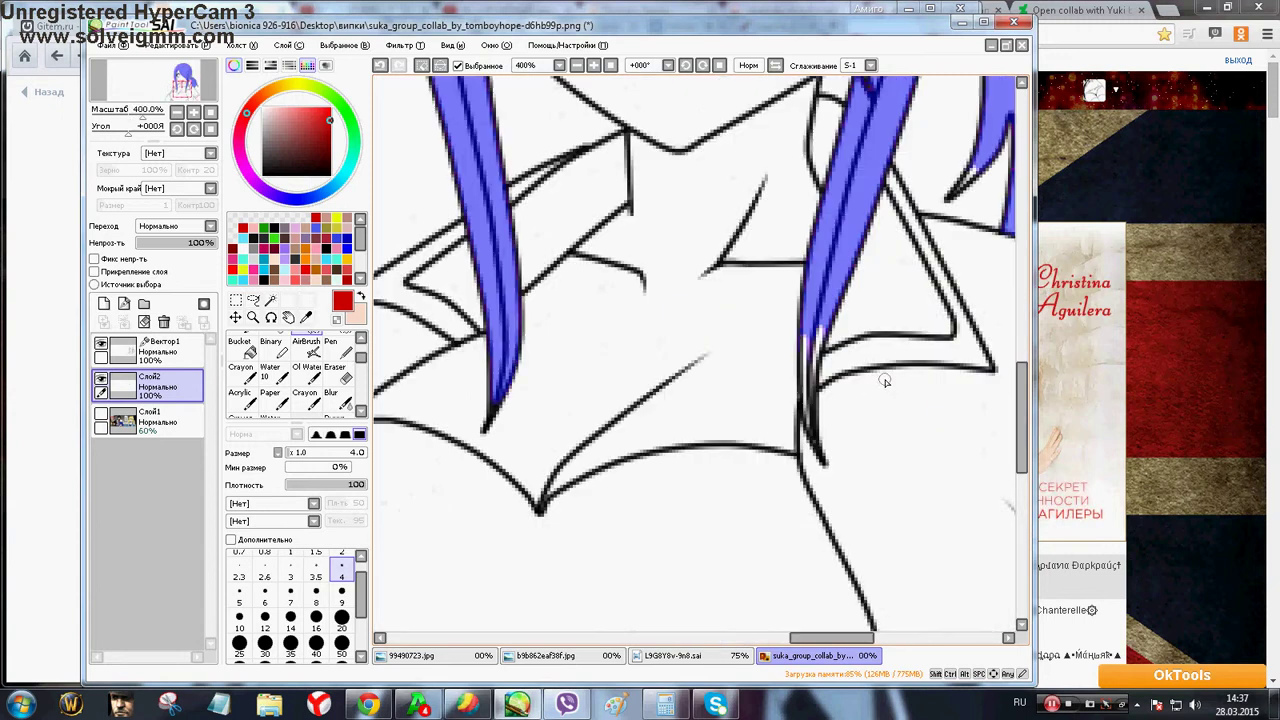
mouse_move(741, 502)
mouse_down()
mouse_move(728, 317)
mouse_move(732, 287)
mouse_move(761, 276)
mouse_move(736, 393)
mouse_up()
scroll(742, 466, down, 3)
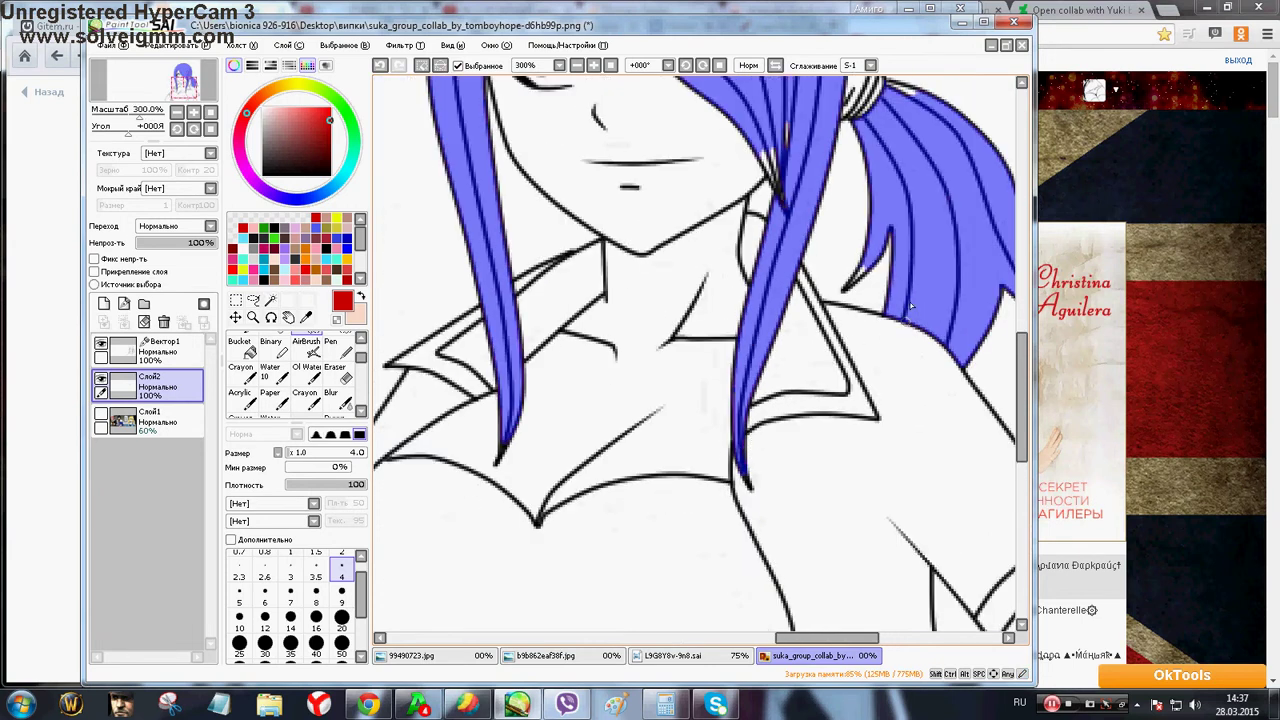
Reduce the selection pen to size 3 and add the ponytail's inner tip to the selection
scroll(910, 306, up, 3)
scroll(549, 465, up, 1)
key(bracketleft)
key(bracketleft)
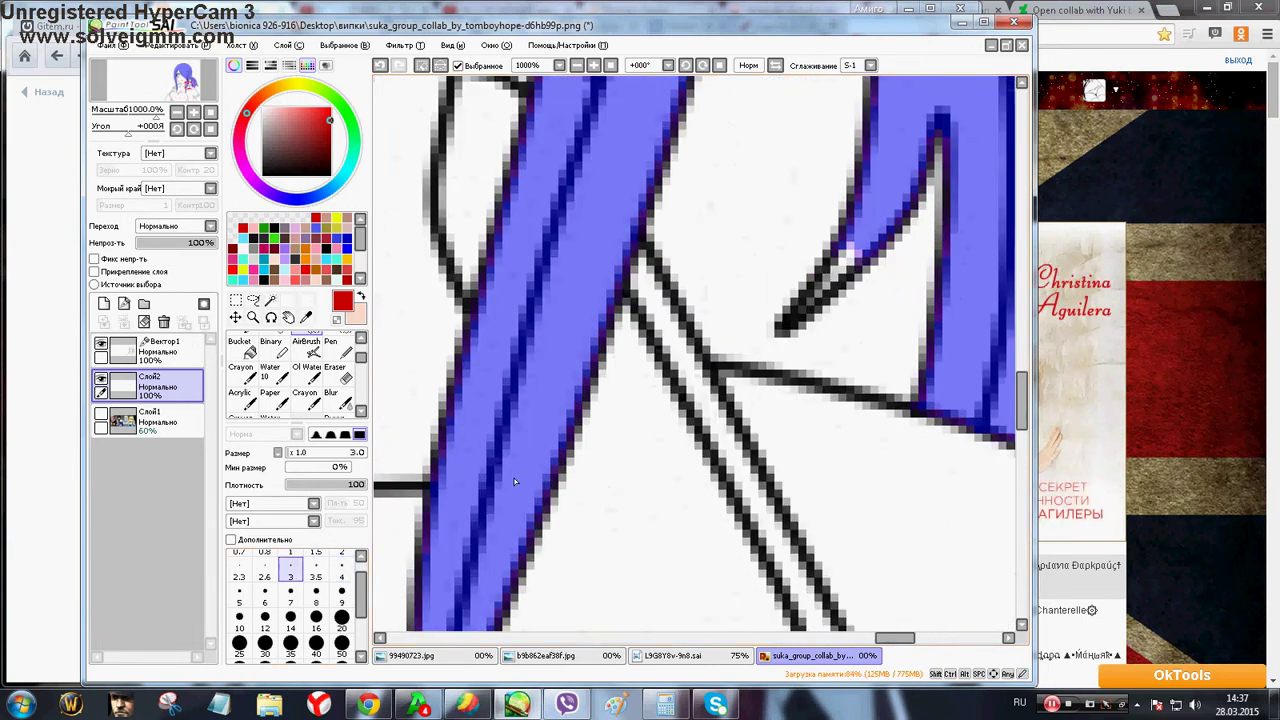
drag(803, 308, 862, 240)
scroll(862, 240, down, 4)
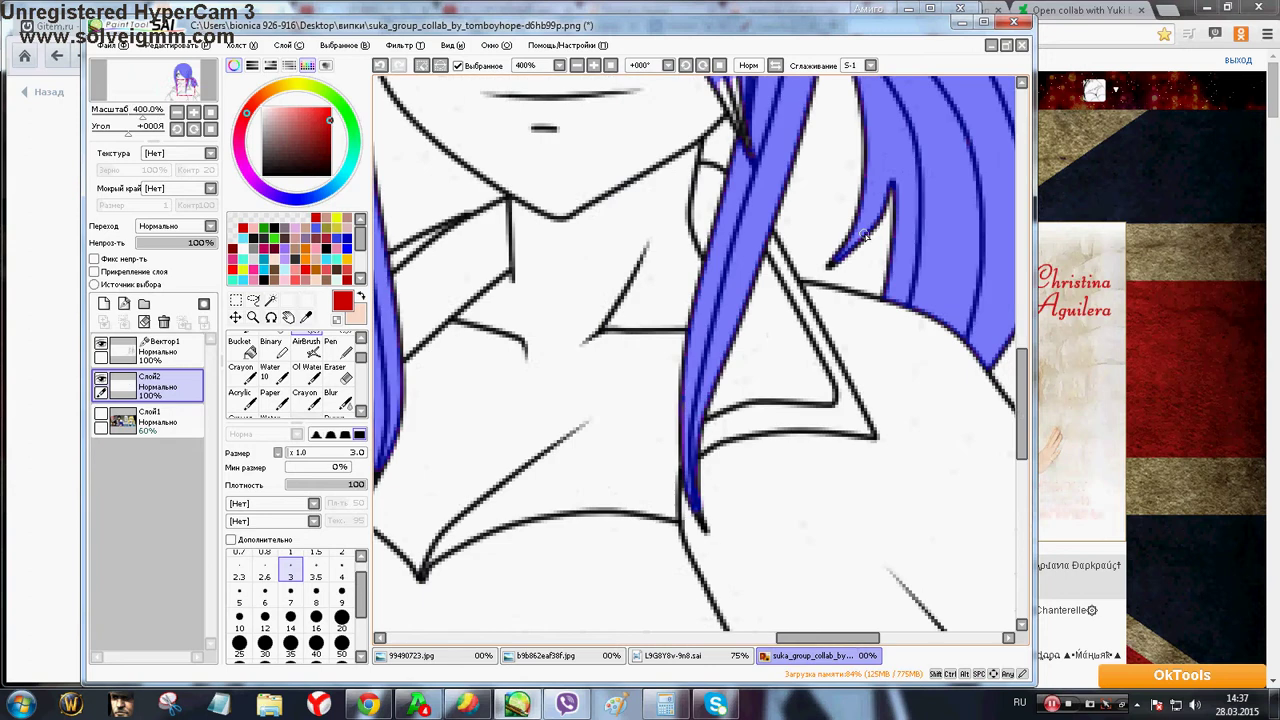
Add the ponytail's outer tip and the sliver along its upper edge by the hair tie to the selection
scroll(948, 241, up, 4)
scroll(1010, 372, up, 2)
scroll(1010, 372, down, 4)
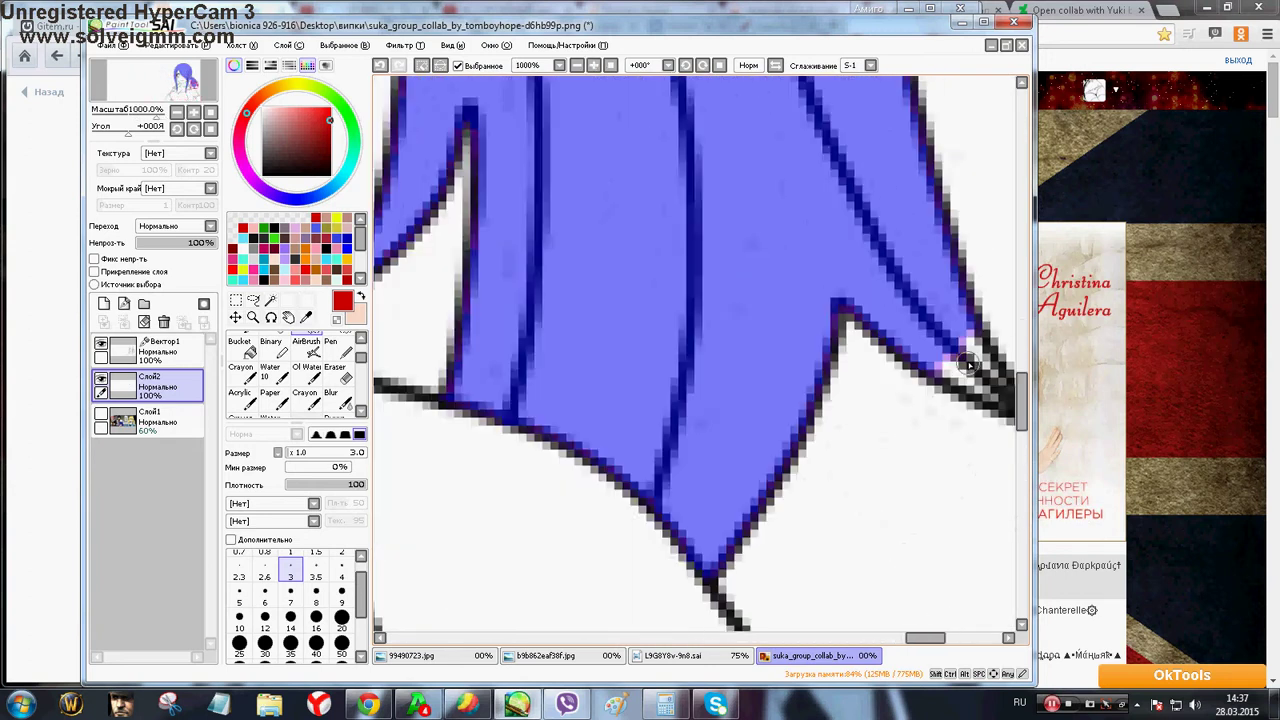
scroll(1010, 372, up, 3)
scroll(1008, 370, up, 2)
mouse_move(993, 411)
mouse_down()
mouse_move(895, 354)
mouse_move(941, 390)
mouse_move(990, 392)
mouse_move(910, 278)
mouse_up()
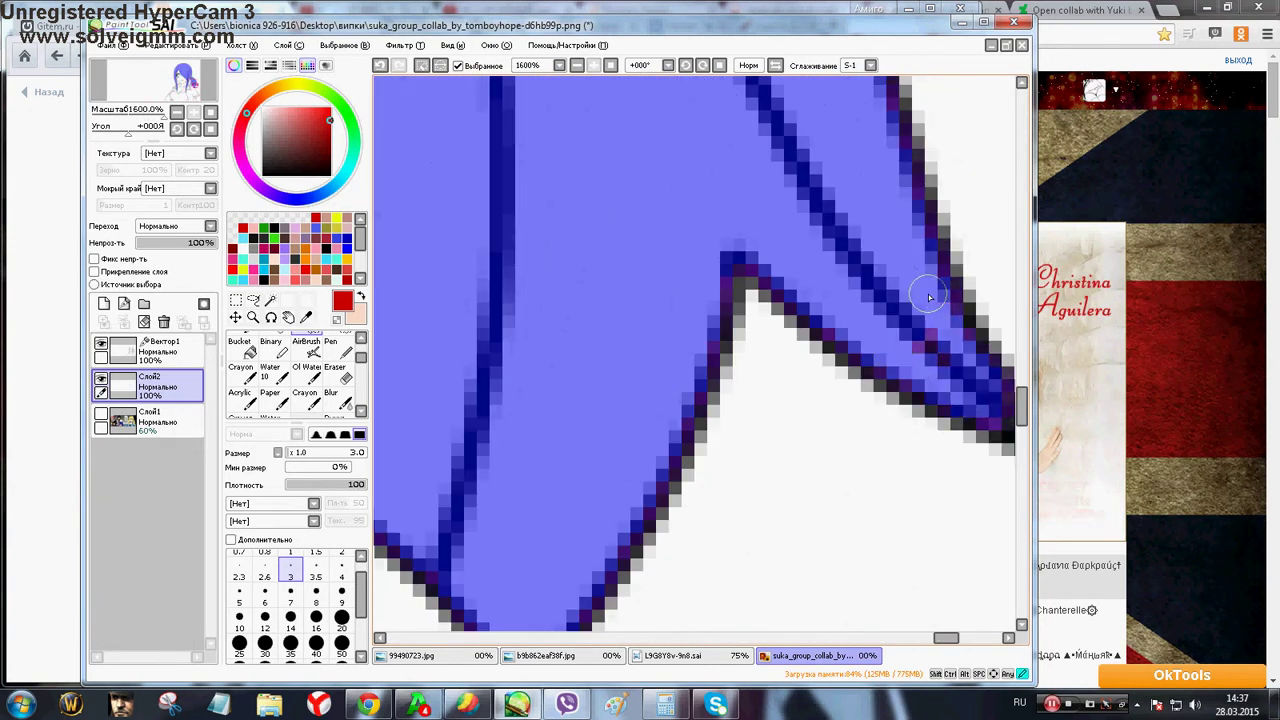
scroll(910, 278, down, 4)
scroll(708, 325, down, 2)
scroll(630, 180, up, 4)
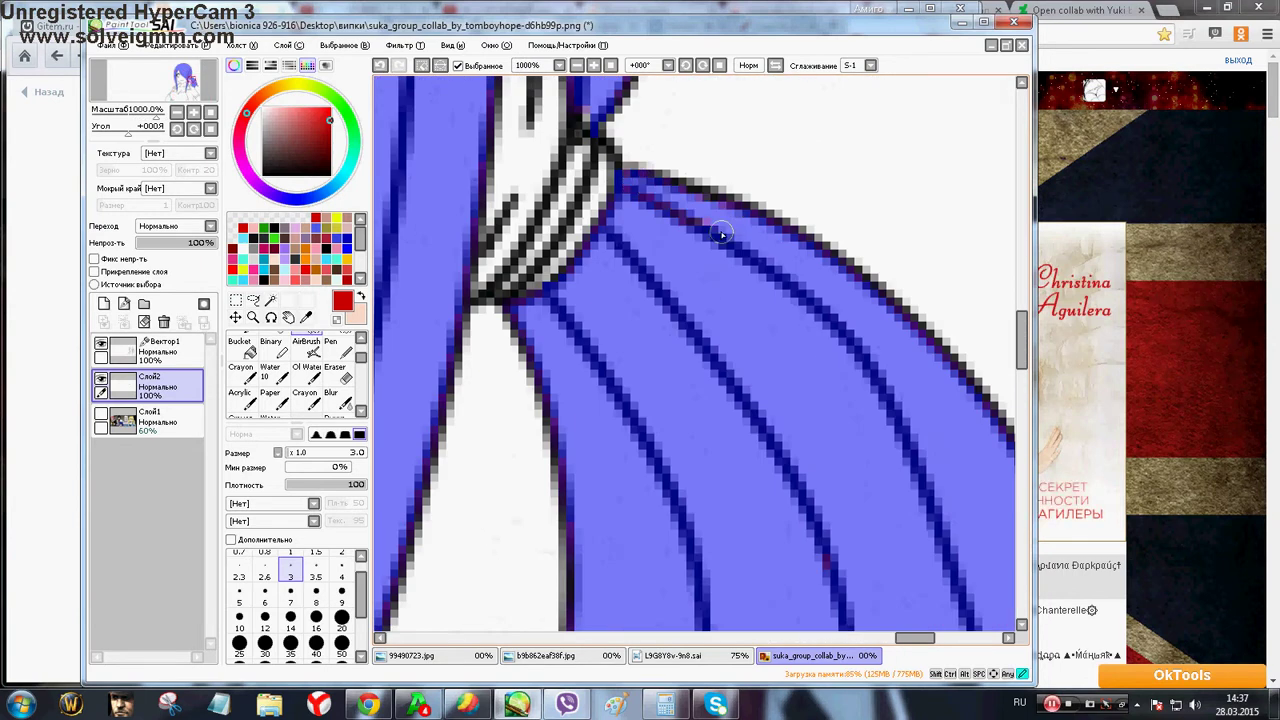
Add the gaps at the fringe's pointed tip and the spot just above the hair tie to the selection
scroll(667, 236, down, 4)
scroll(663, 234, up, 4)
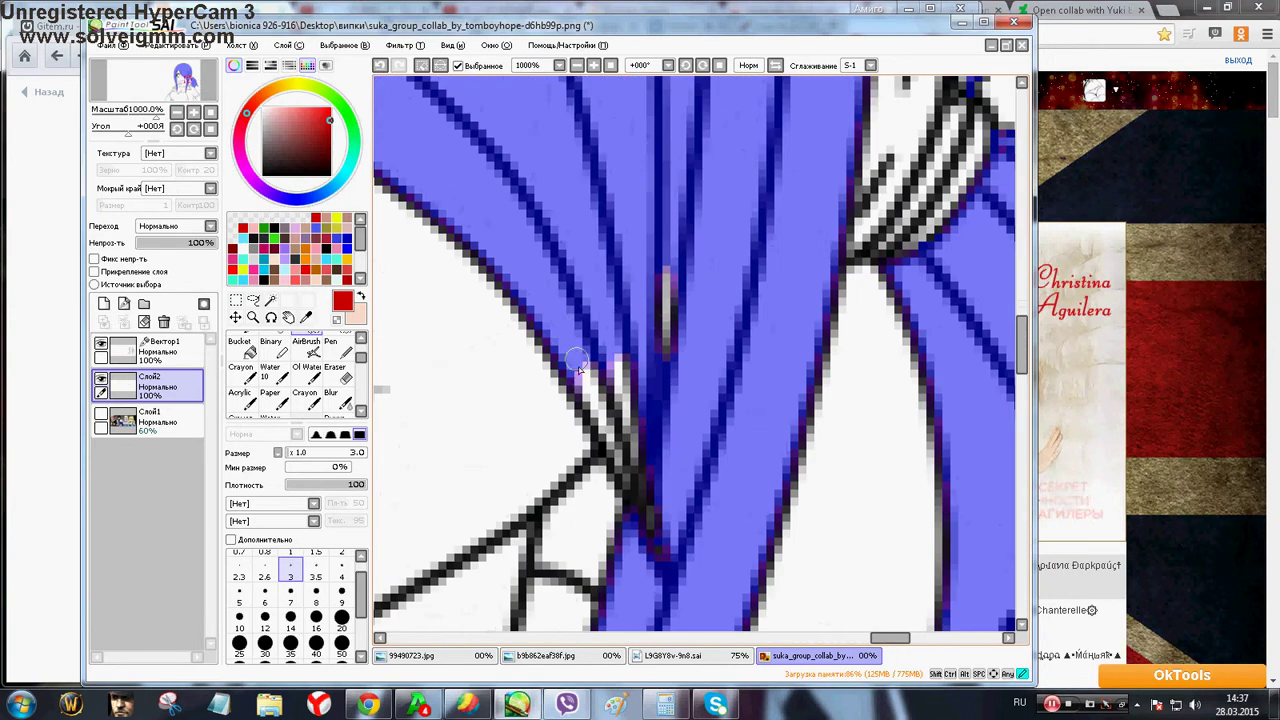
mouse_move(641, 496)
mouse_down()
mouse_move(606, 317)
mouse_move(633, 419)
mouse_move(597, 309)
mouse_move(603, 409)
mouse_move(668, 295)
mouse_move(652, 396)
mouse_move(667, 279)
mouse_up()
scroll(667, 283, down, 5)
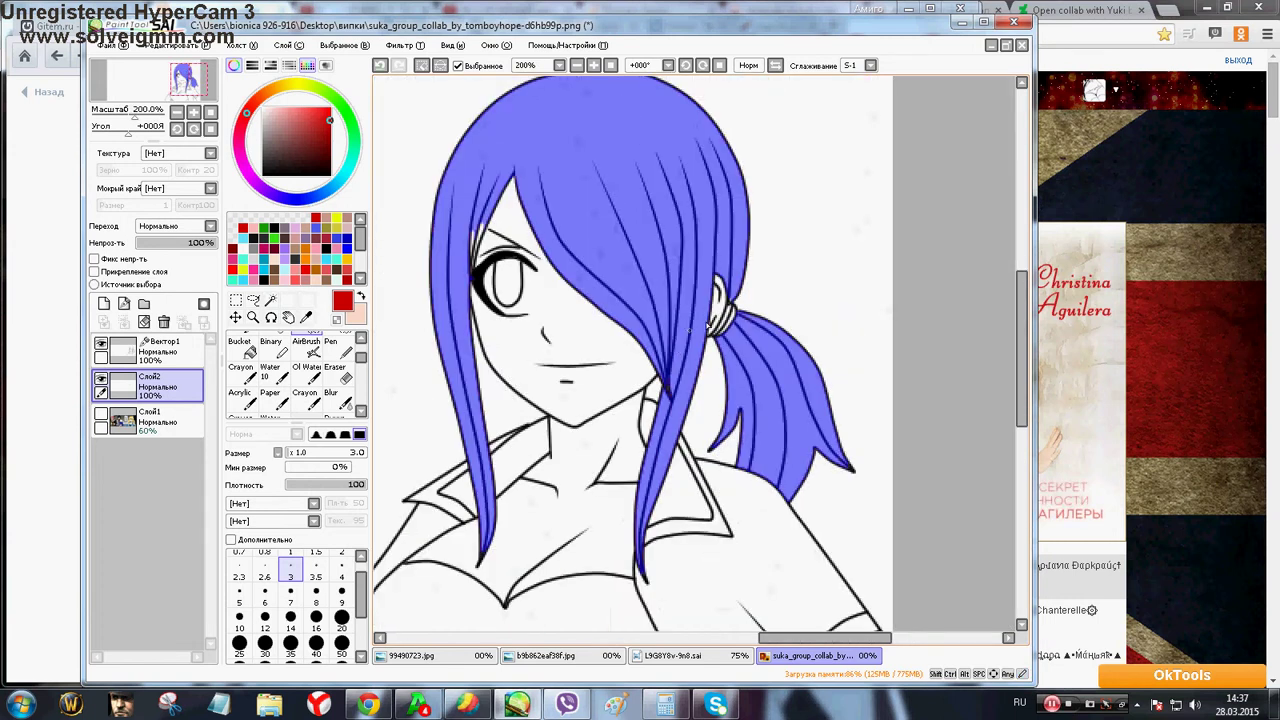
scroll(725, 322, up, 5)
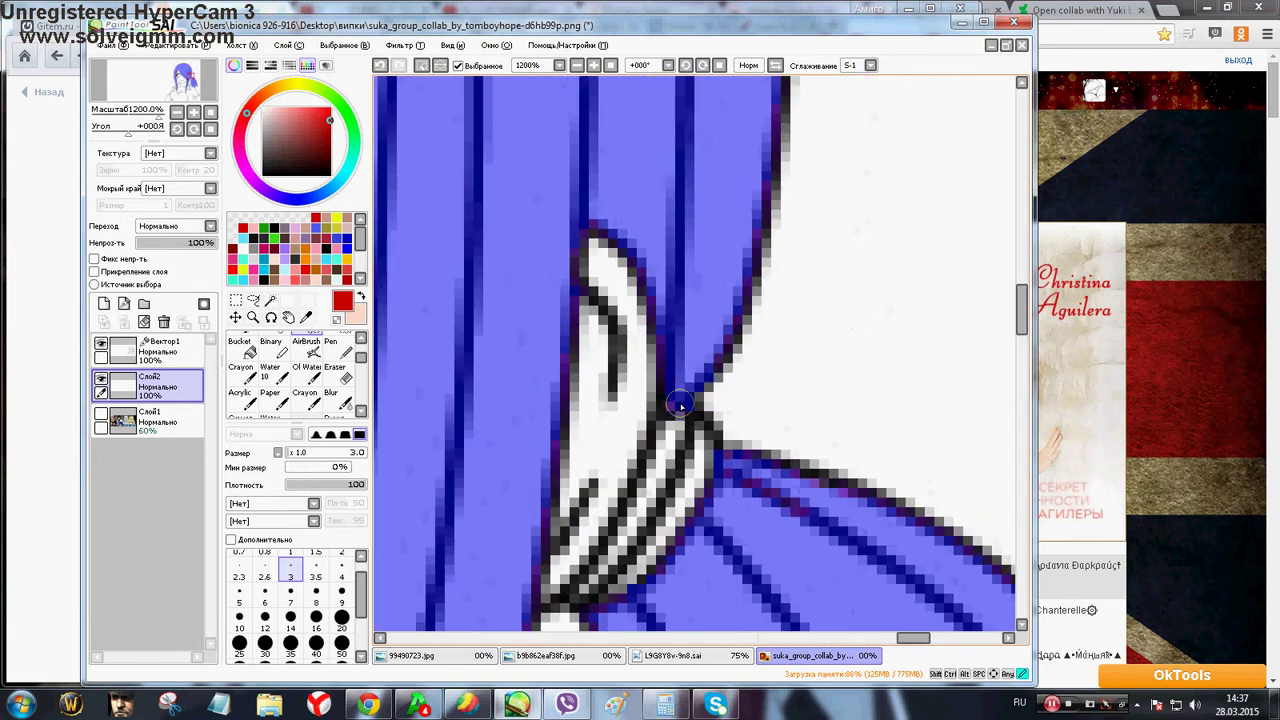
scroll(680, 392, down, 8)
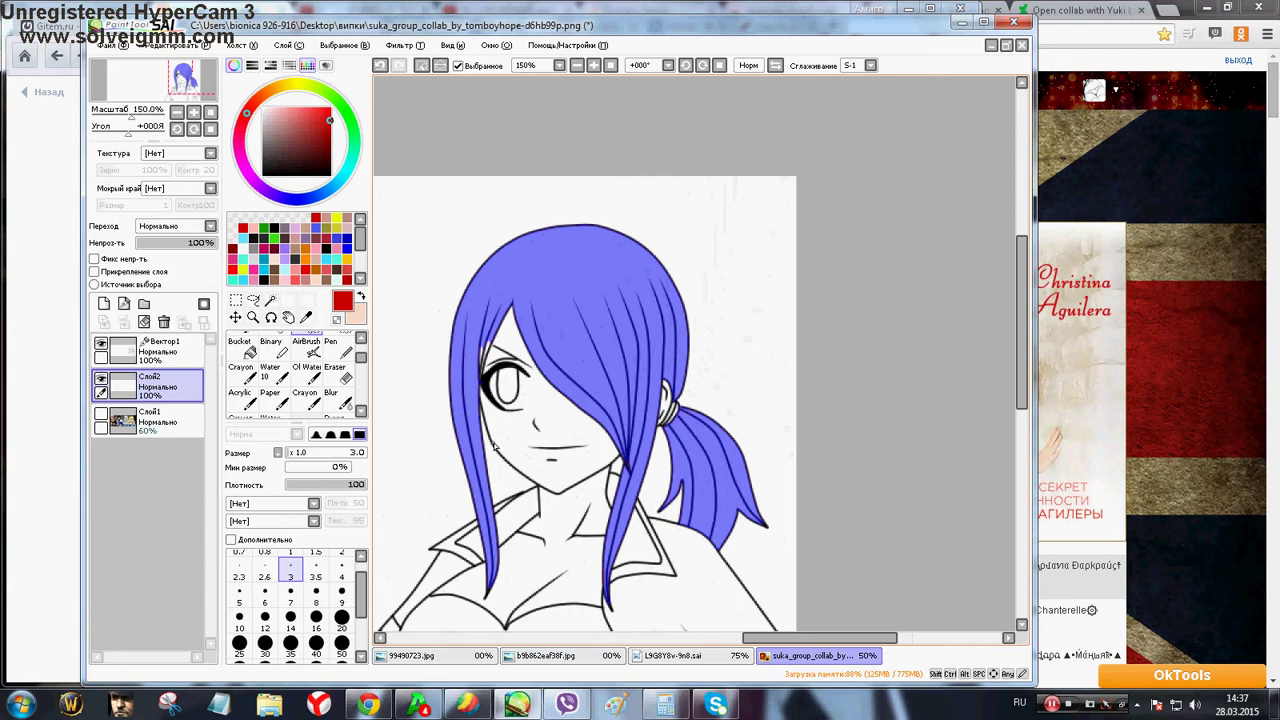
Add the narrow strand gaps beside the visible eye, below the fringe parting, to the hair selection
scroll(500, 348, up, 7)
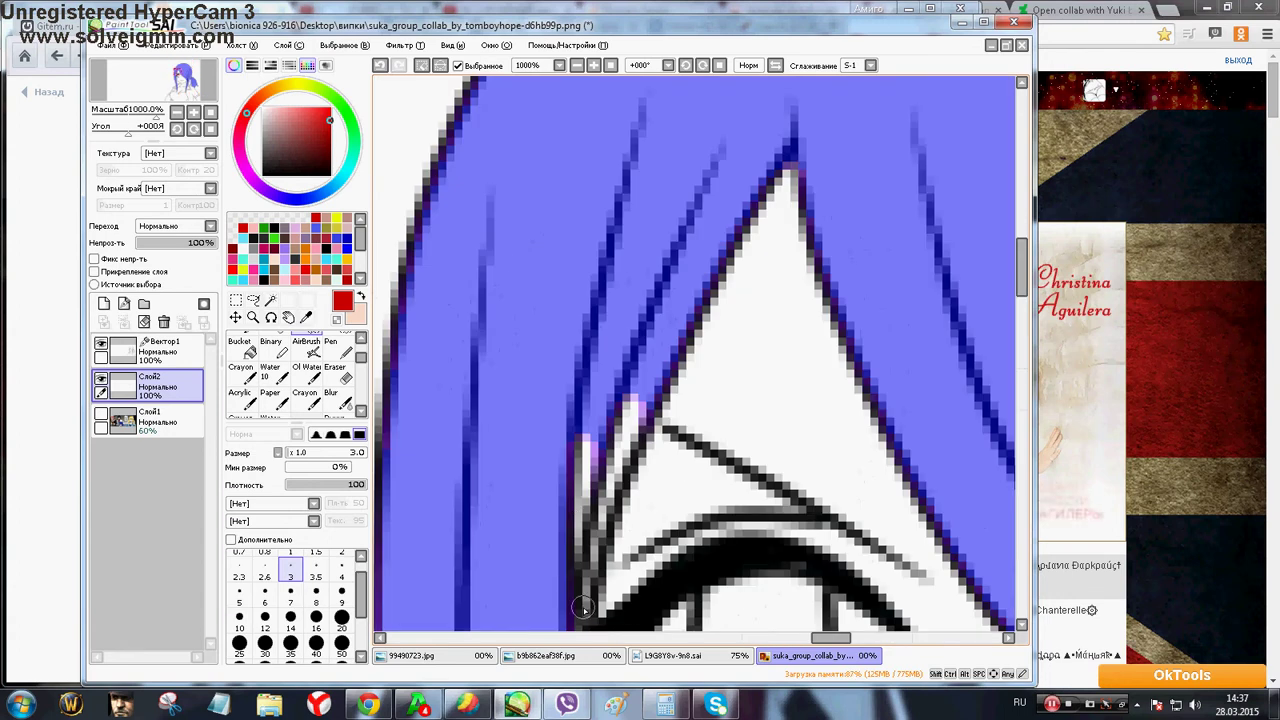
mouse_move(584, 607)
mouse_down()
mouse_move(582, 460)
mouse_move(578, 530)
mouse_up()
mouse_move(587, 582)
mouse_down()
mouse_move(639, 403)
mouse_move(583, 540)
mouse_up()
scroll(583, 540, down, 6)
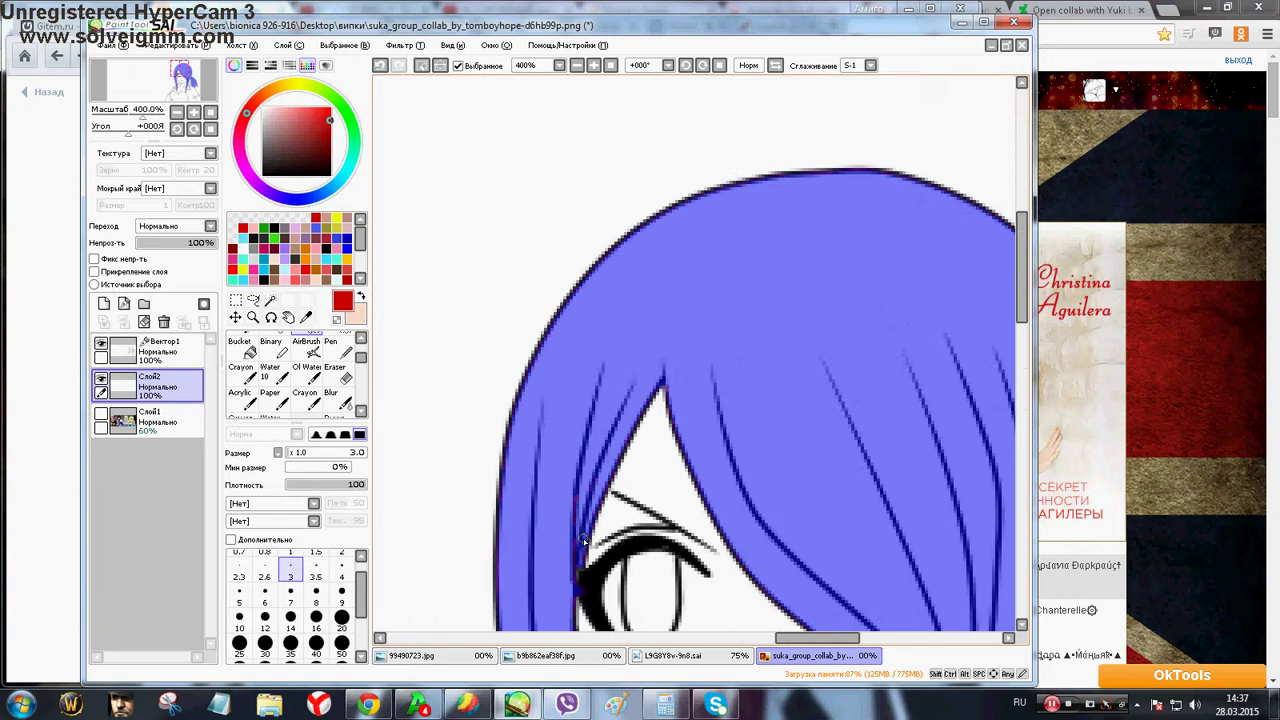
drag(1022, 260, 1022, 325)
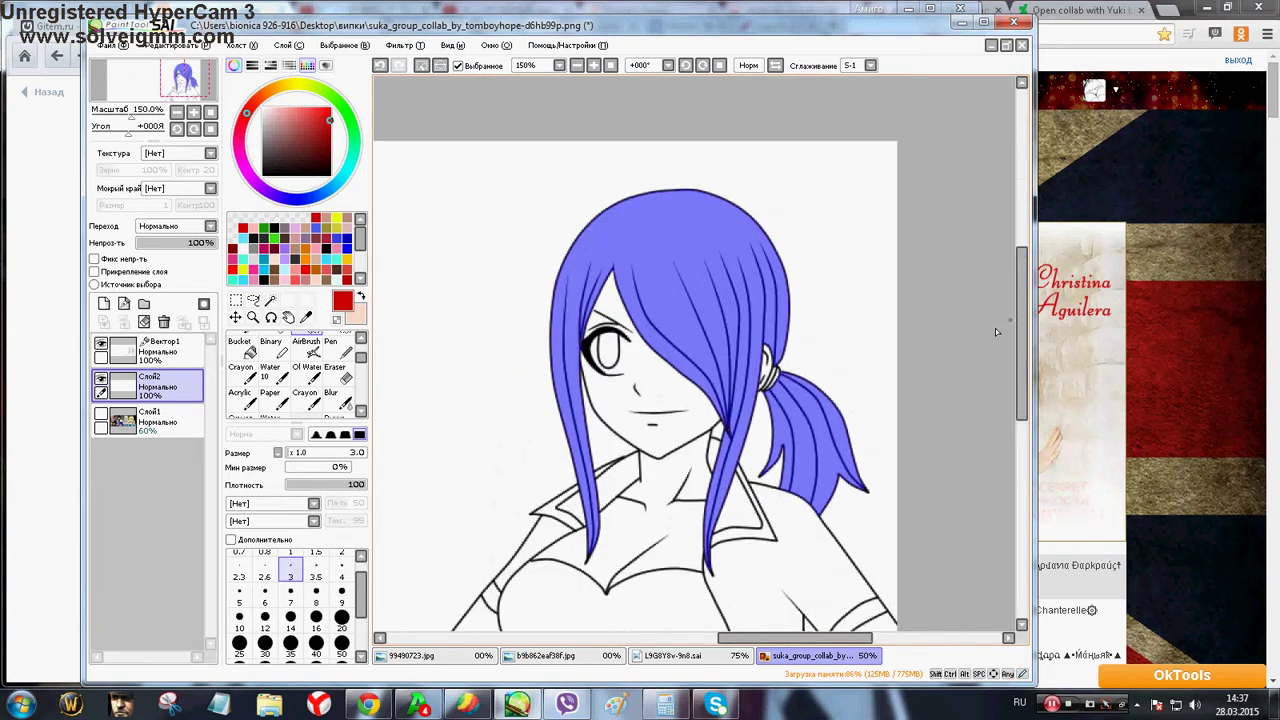
Paint the selected hair and ponytail solid red with a size 50 brush
click(349, 416)
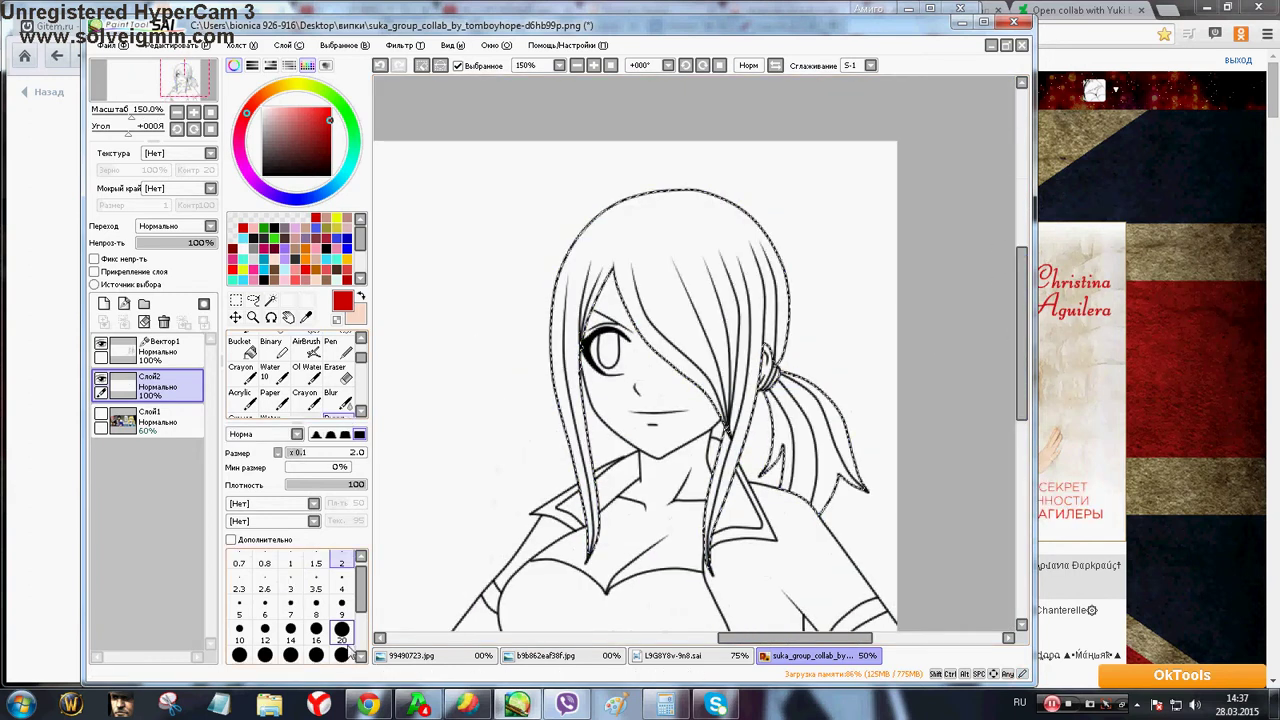
click(345, 655)
mouse_move(588, 438)
mouse_down()
mouse_move(573, 480)
mouse_move(600, 230)
mouse_move(660, 250)
mouse_move(701, 426)
mouse_move(745, 455)
mouse_move(712, 555)
mouse_move(712, 605)
mouse_move(820, 357)
mouse_move(838, 463)
mouse_move(798, 420)
mouse_move(750, 513)
mouse_move(760, 201)
mouse_up()
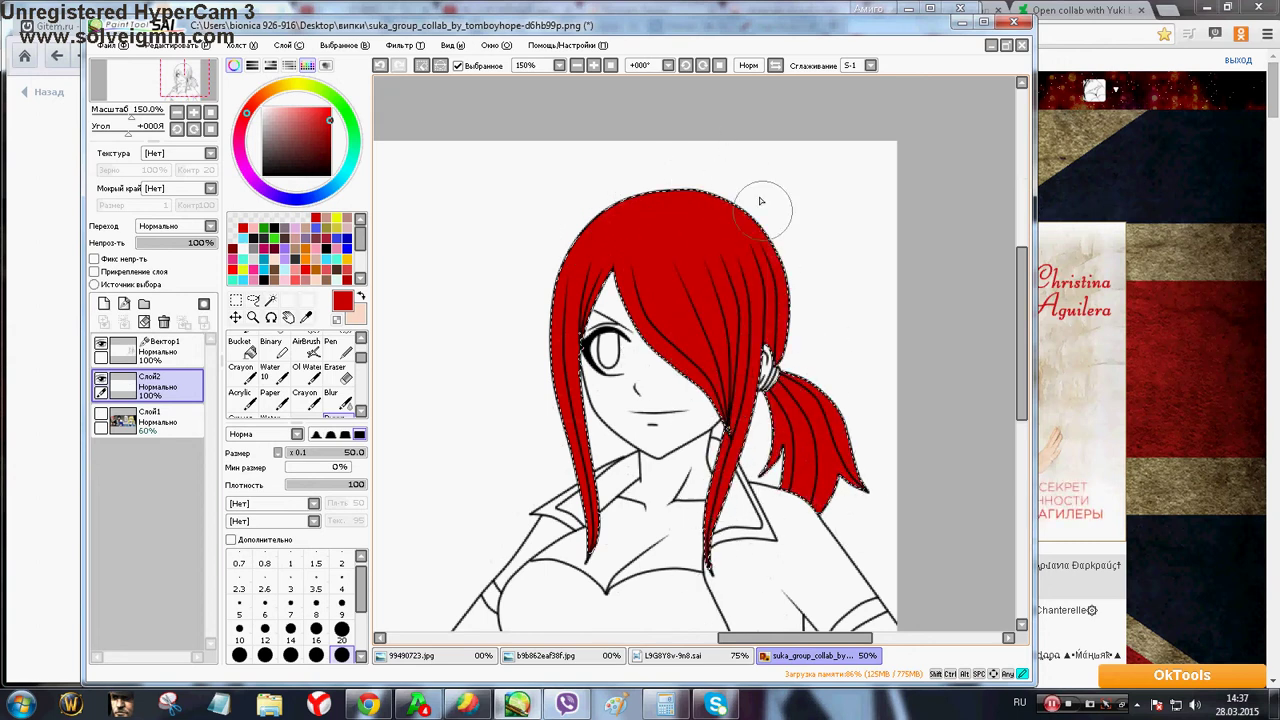
drag(565, 470, 590, 555)
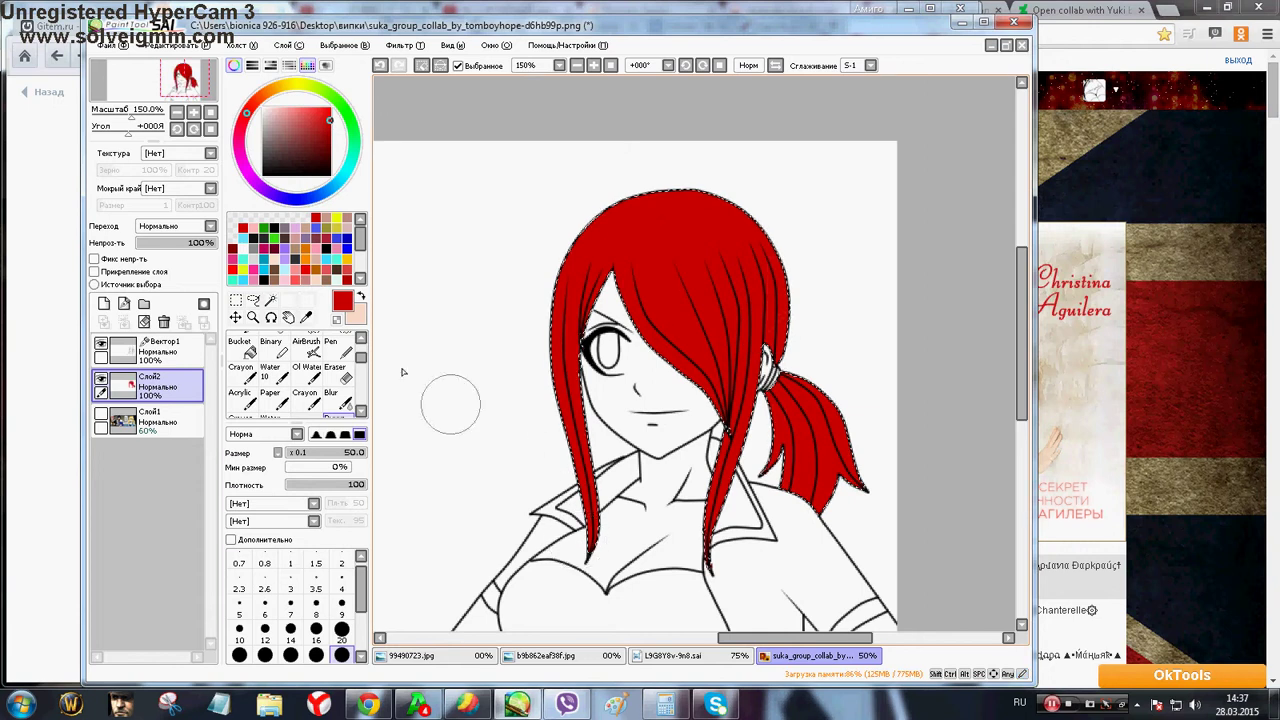
Create a vector layer above the red hair and draw a size 9 dark red shading curve down the long lock beside the eye
click(121, 303)
click(339, 612)
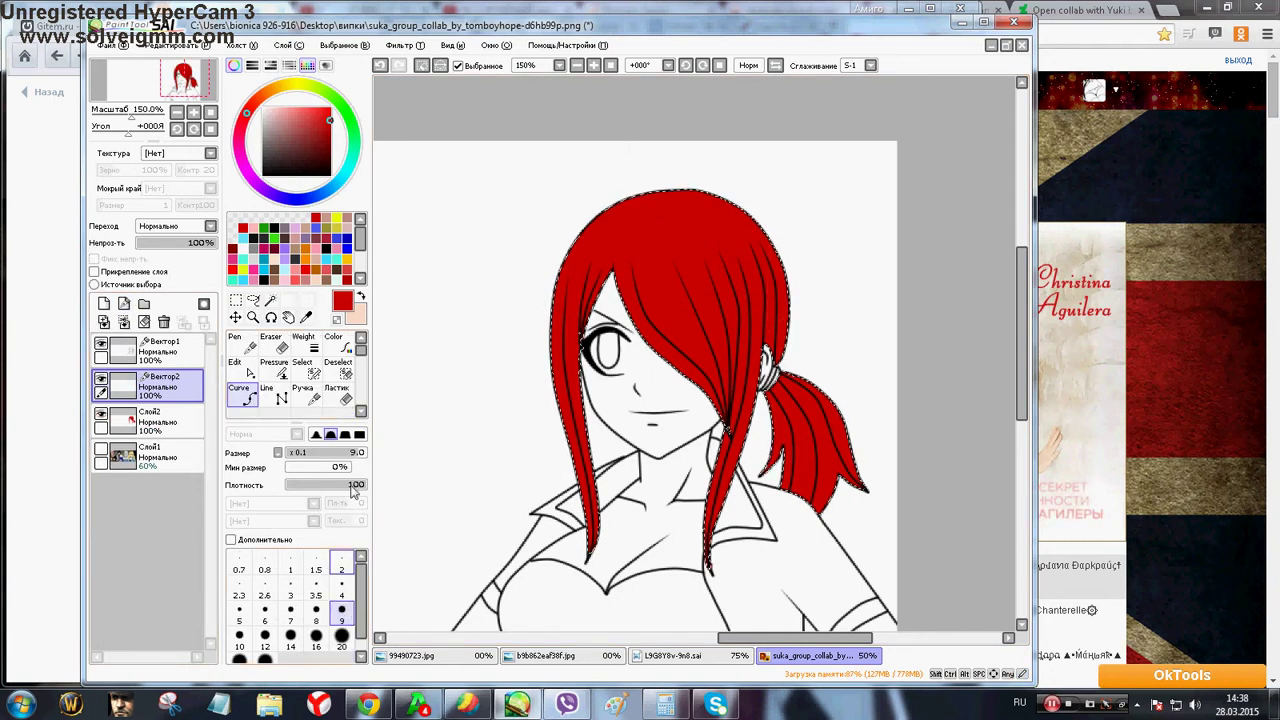
click(234, 250)
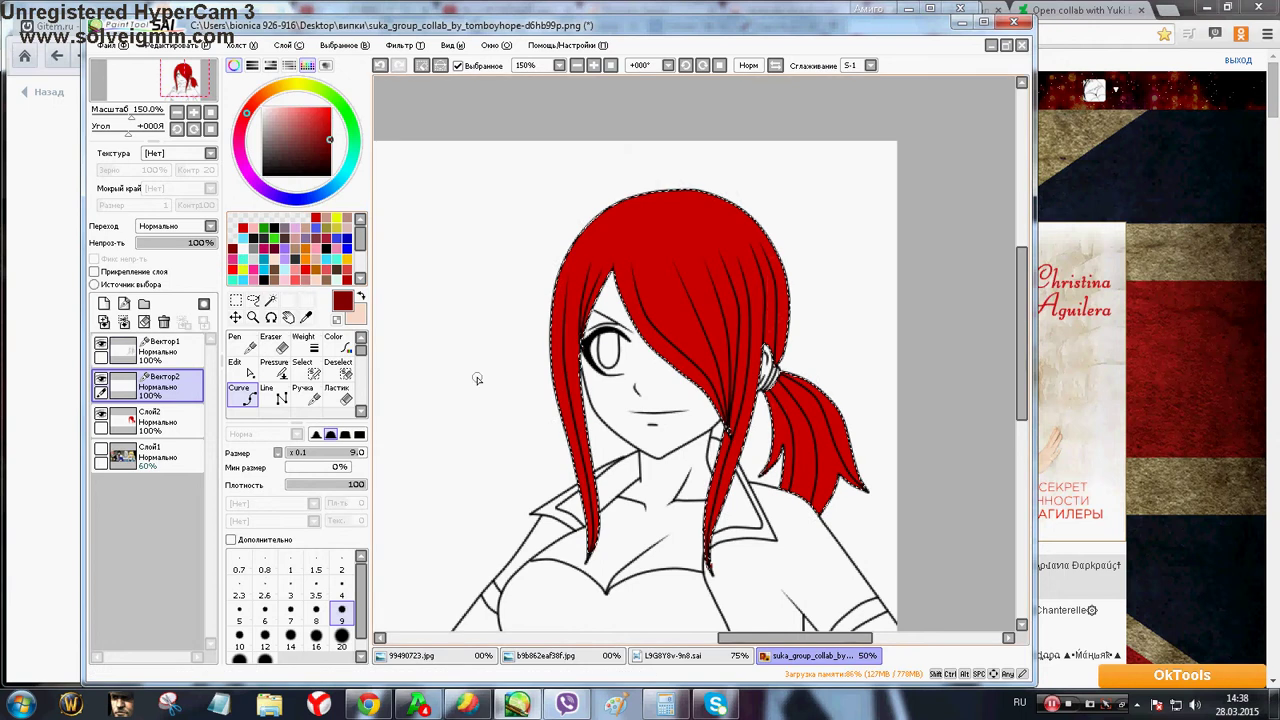
click(571, 259)
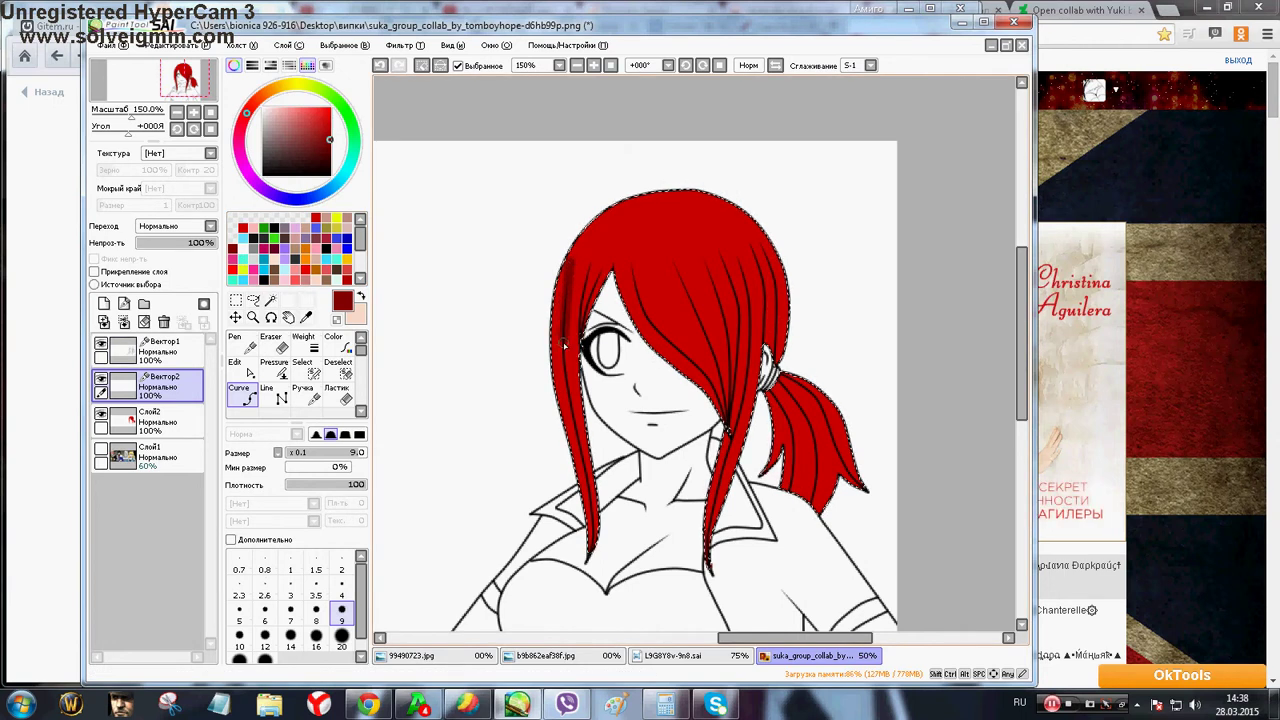
click(582, 461)
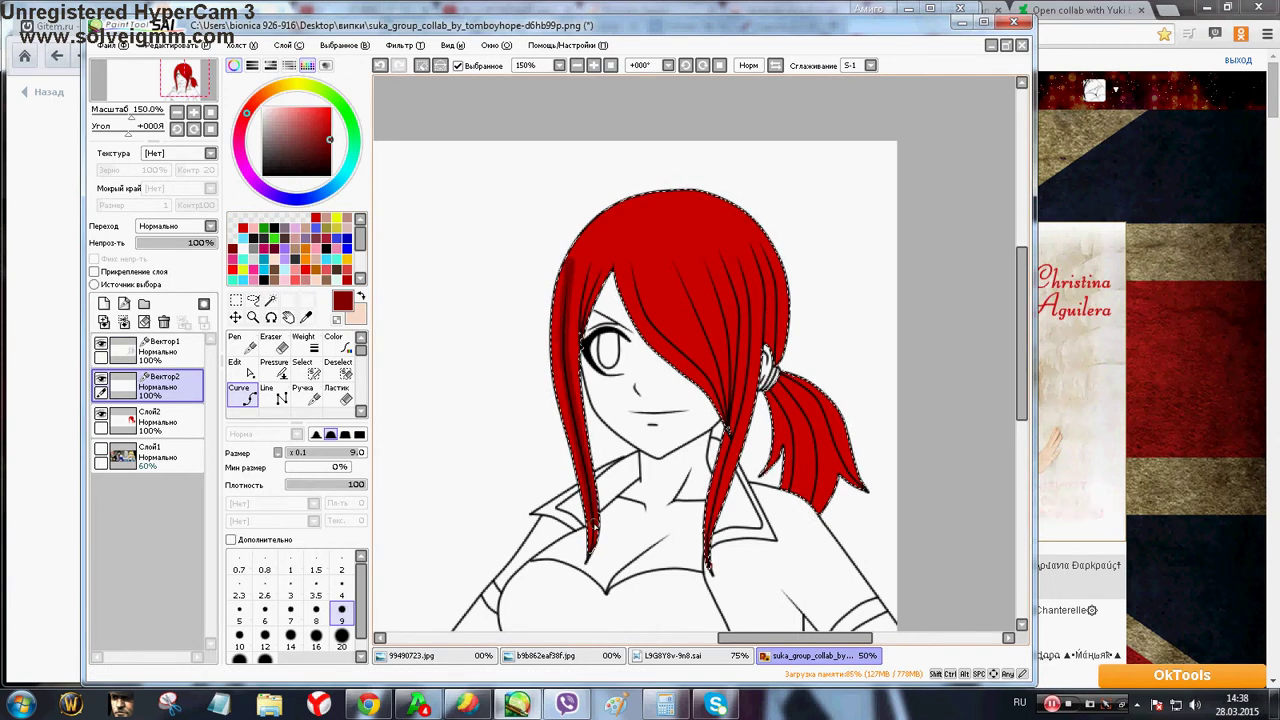
Clip the shading layer to the red hair layer and draw dark red curves beside the parting and along the fringe's face-side edge
click(94, 271)
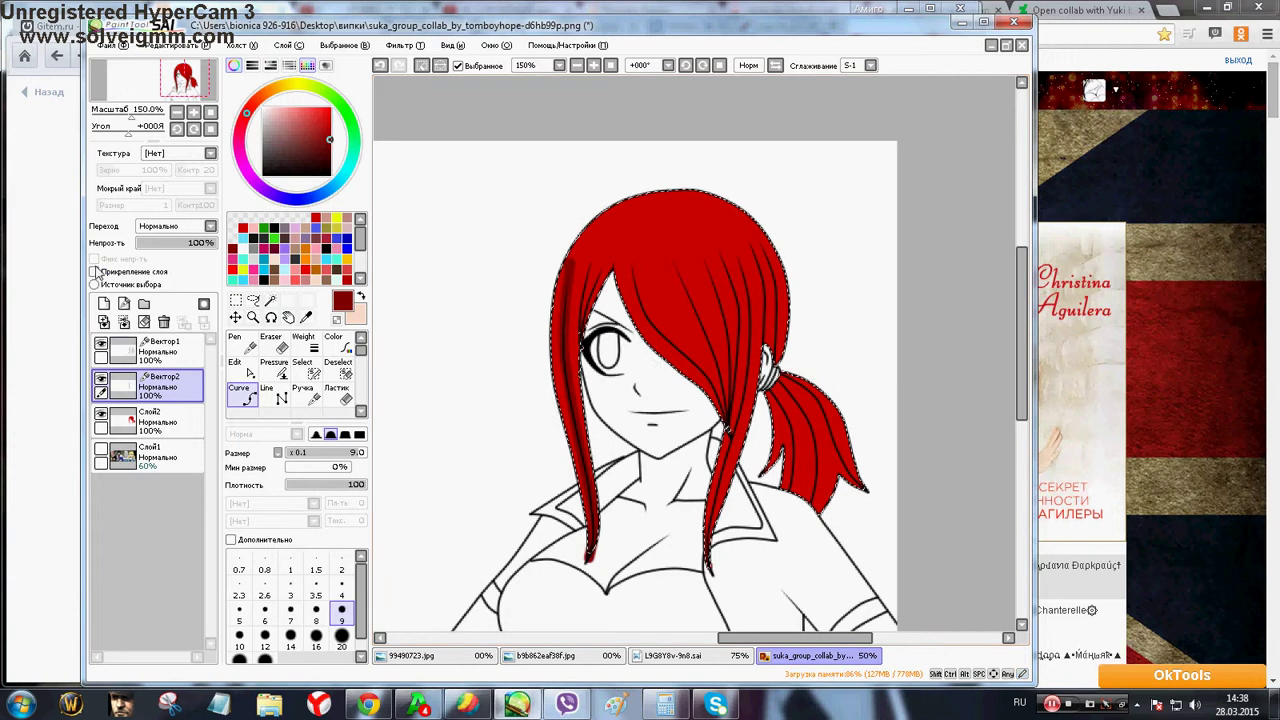
click(611, 249)
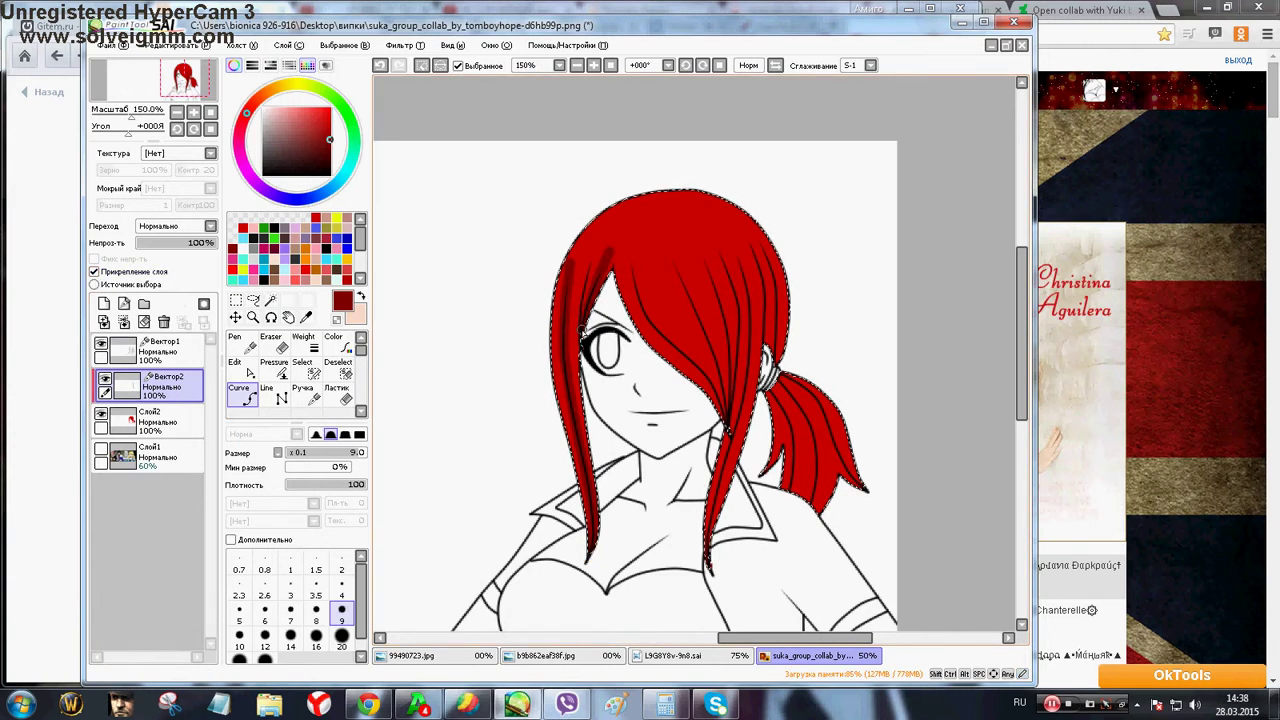
drag(628, 249, 639, 308)
click(642, 311)
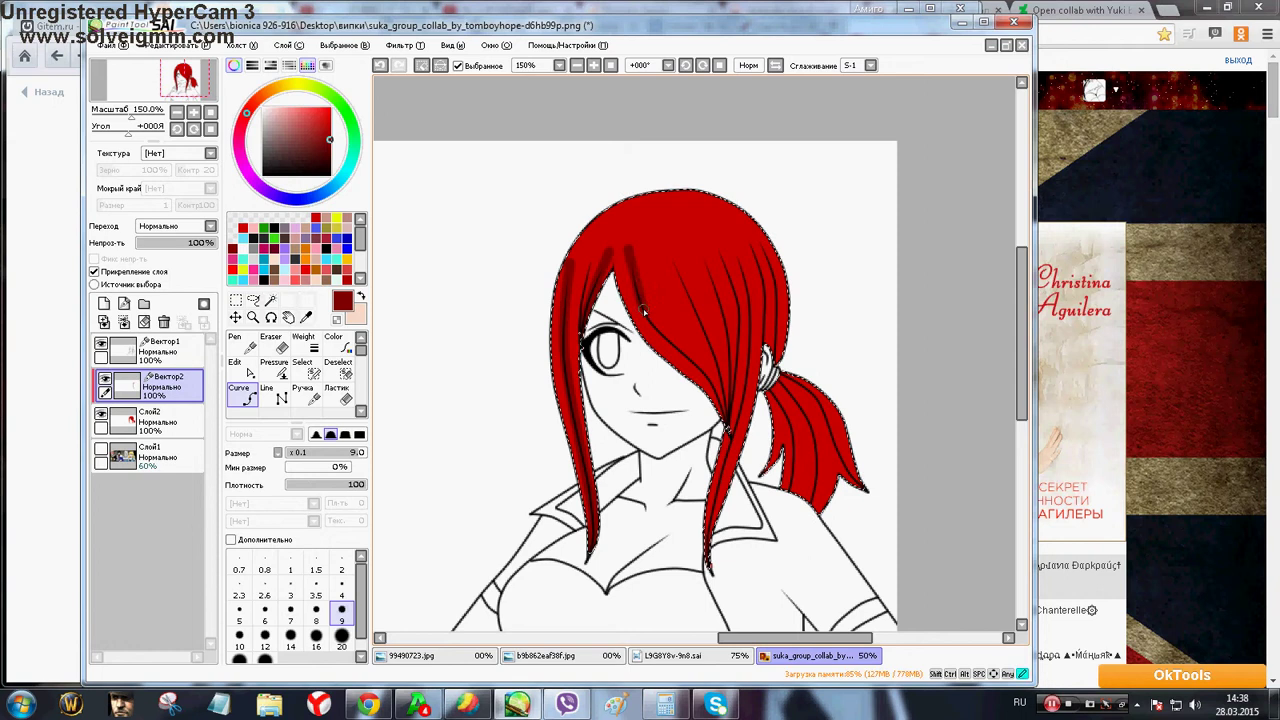
click(688, 358)
drag(708, 383, 714, 390)
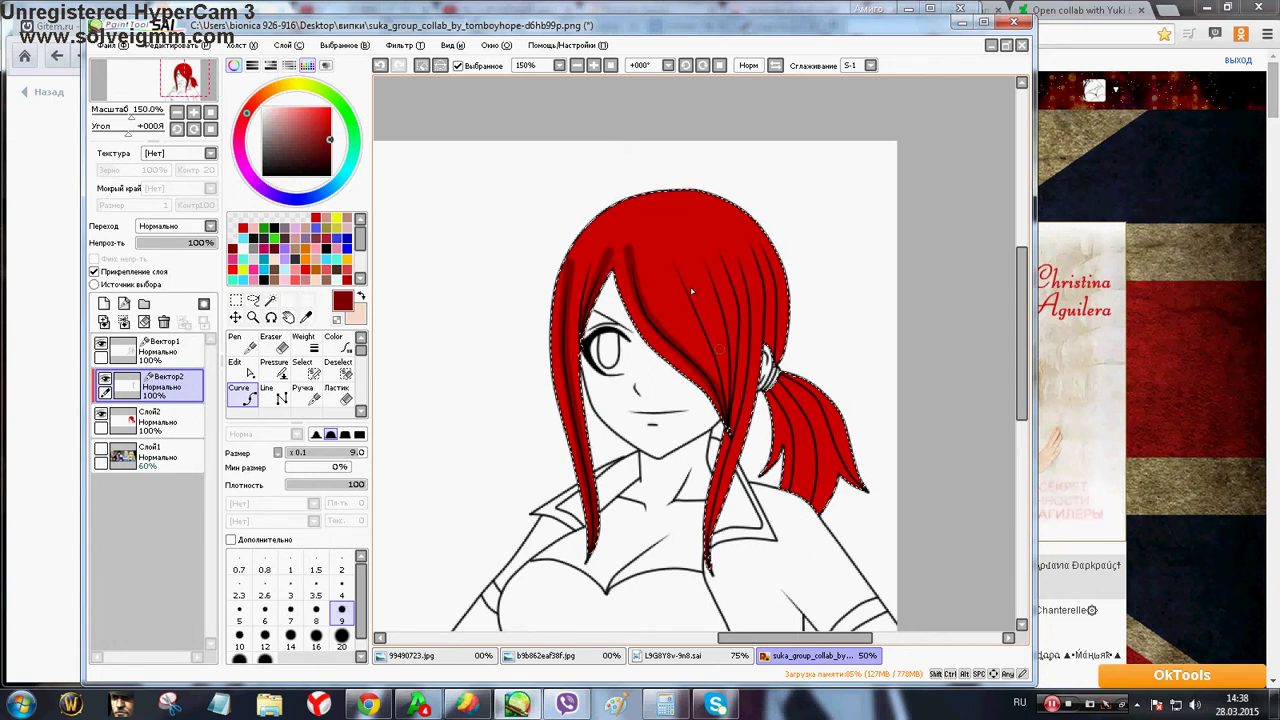
Draw dark red shading curves along the fringe's inner strand lines, from the crown down to its pointed tip and side lock
drag(665, 247, 701, 337)
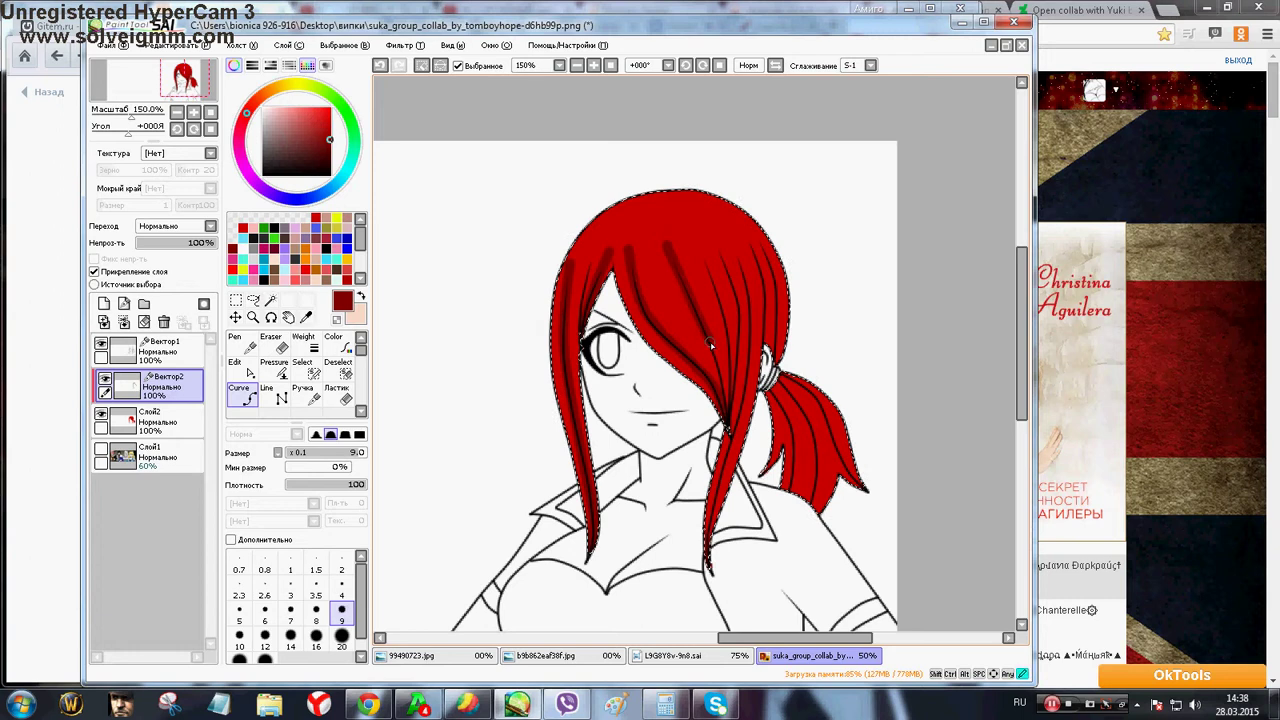
double_click(727, 426)
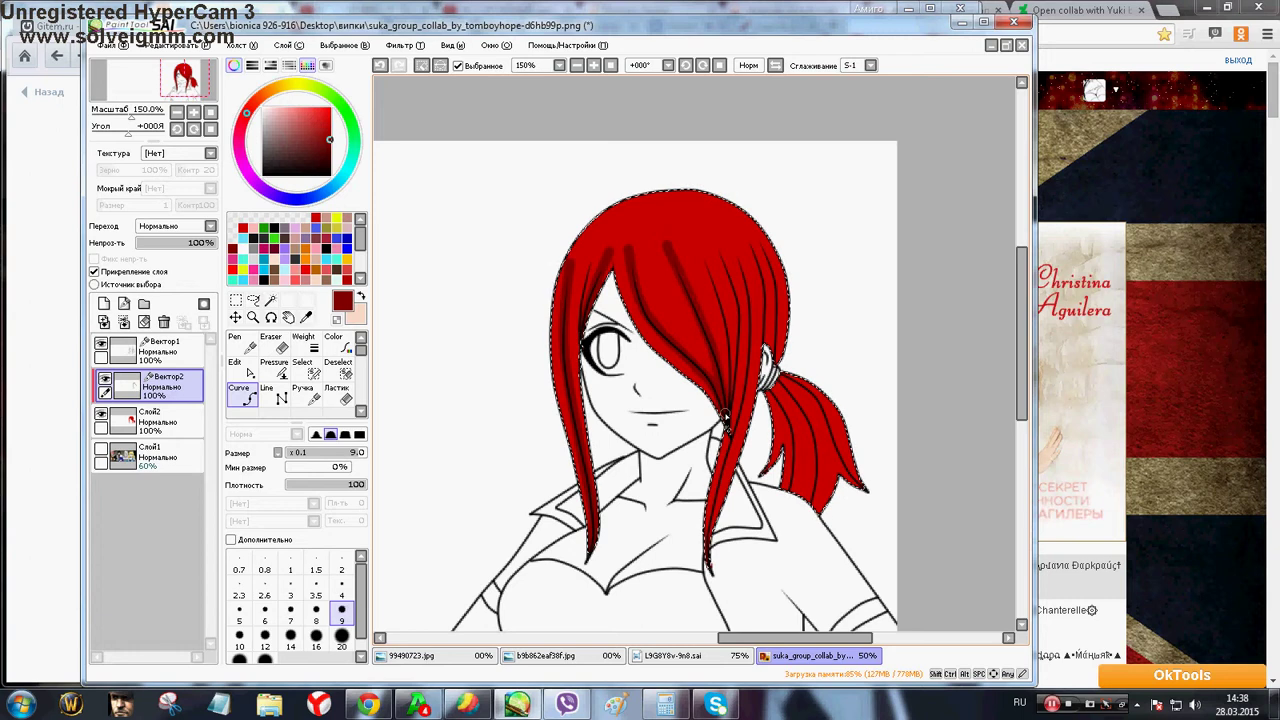
click(694, 239)
click(725, 326)
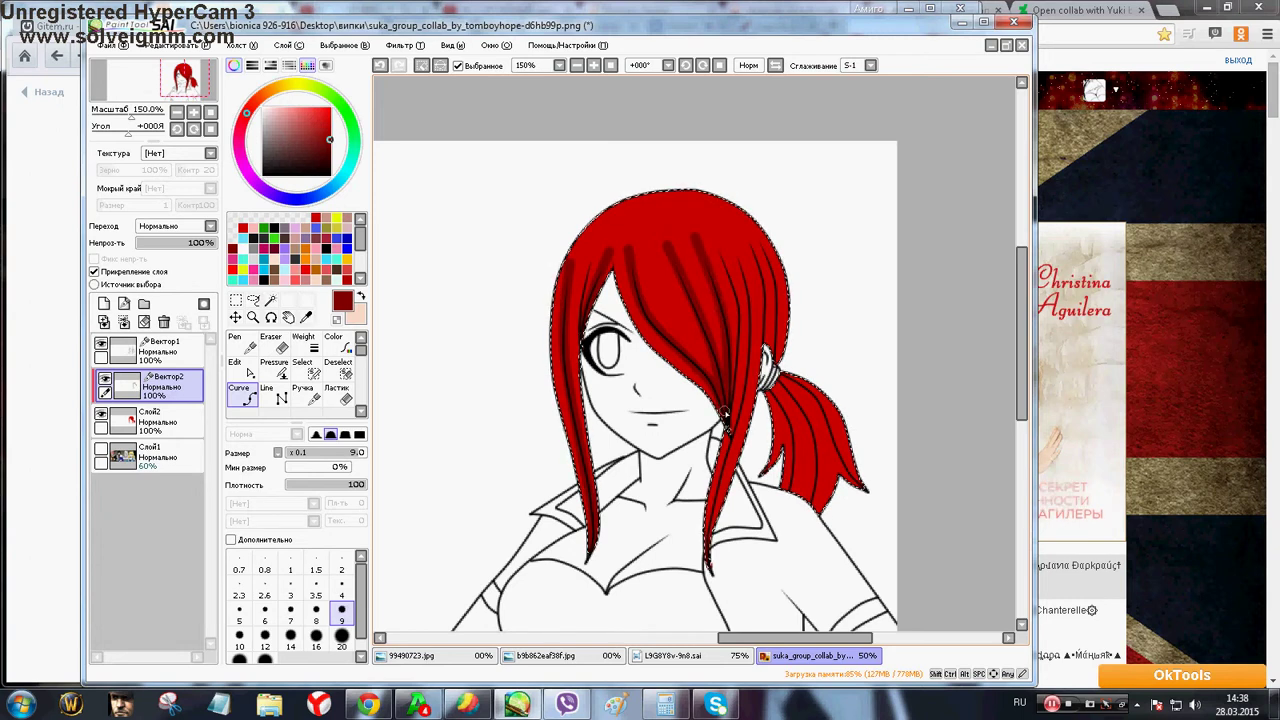
click(726, 237)
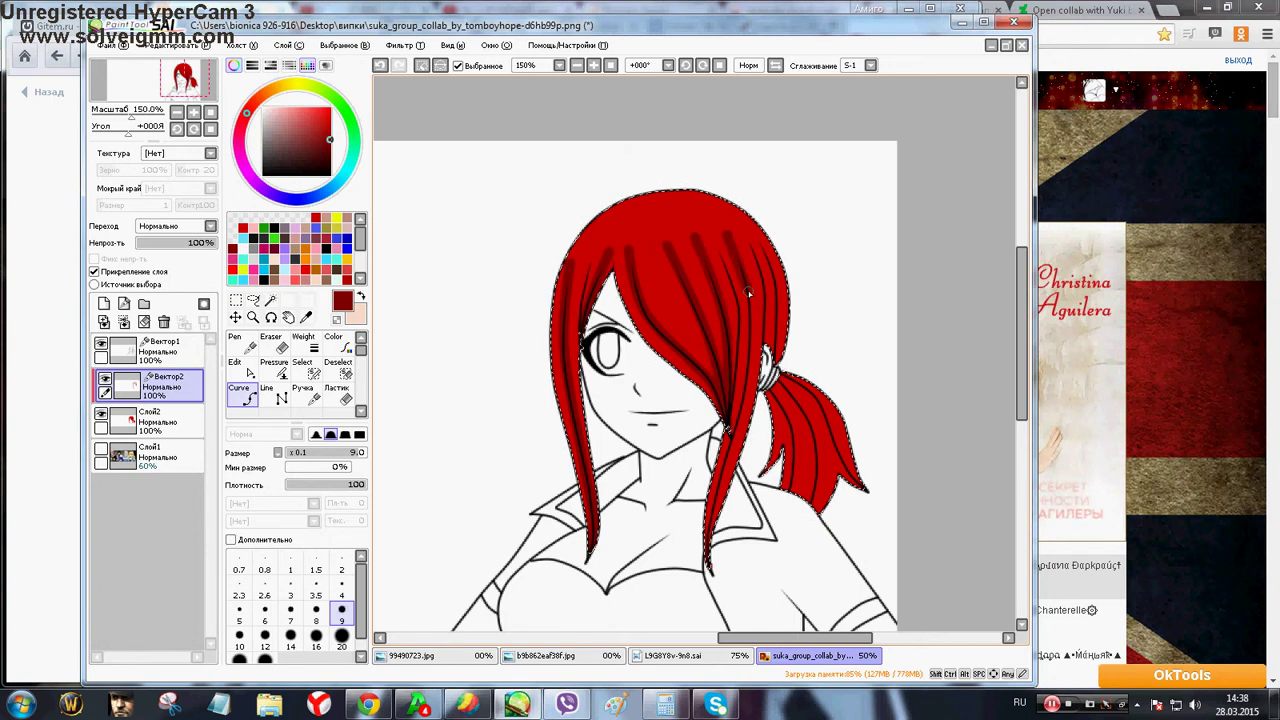
drag(746, 294, 750, 356)
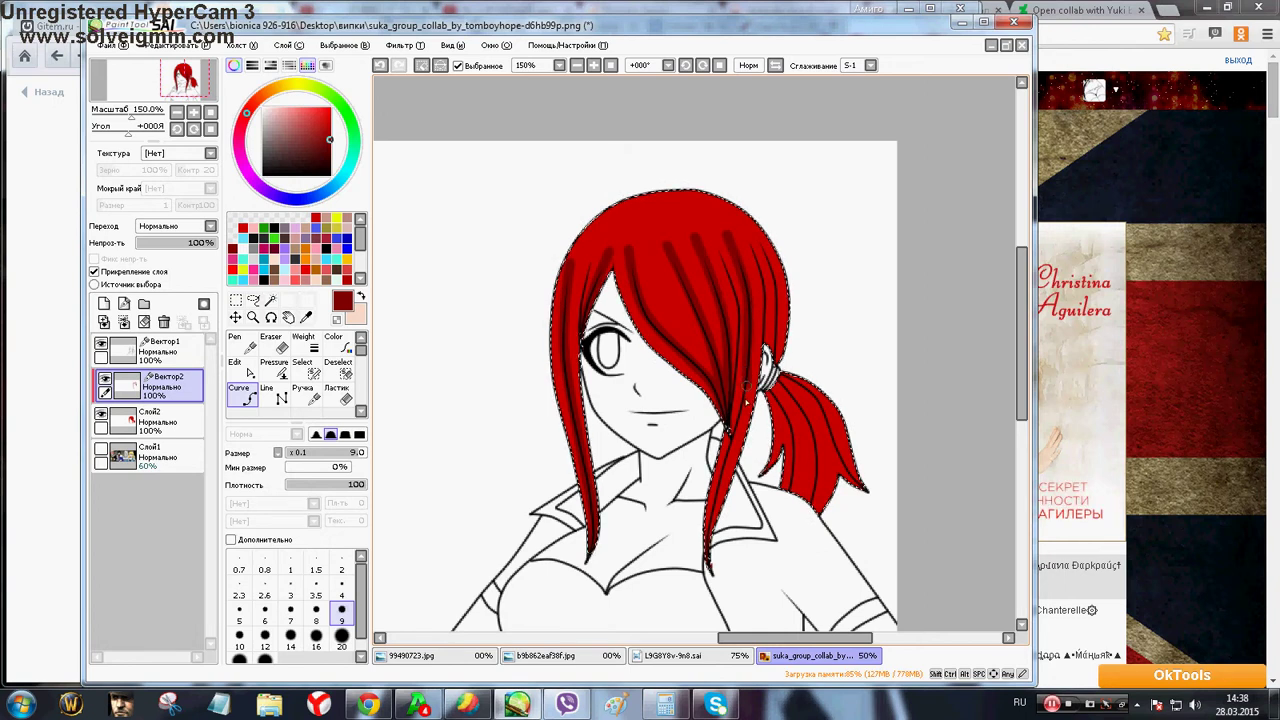
click(746, 387)
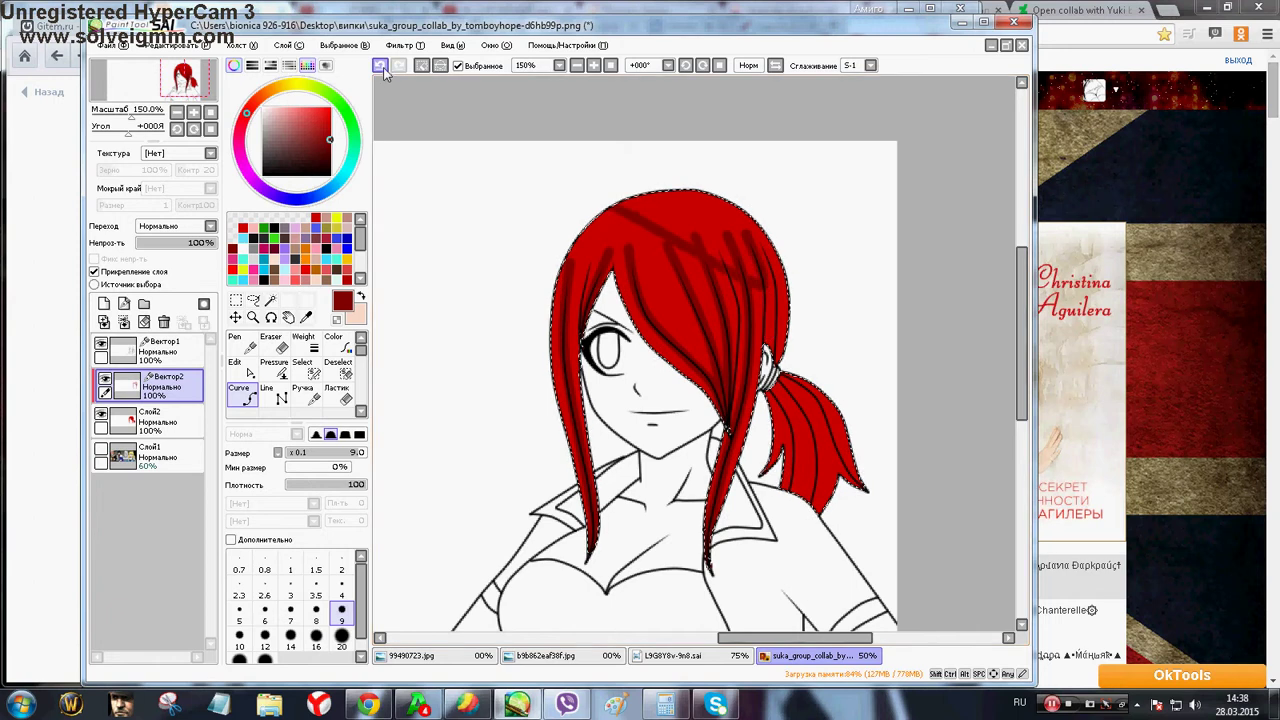
Shade the strand at the back of the head and the ponytail strands with dark red curves
click(756, 235)
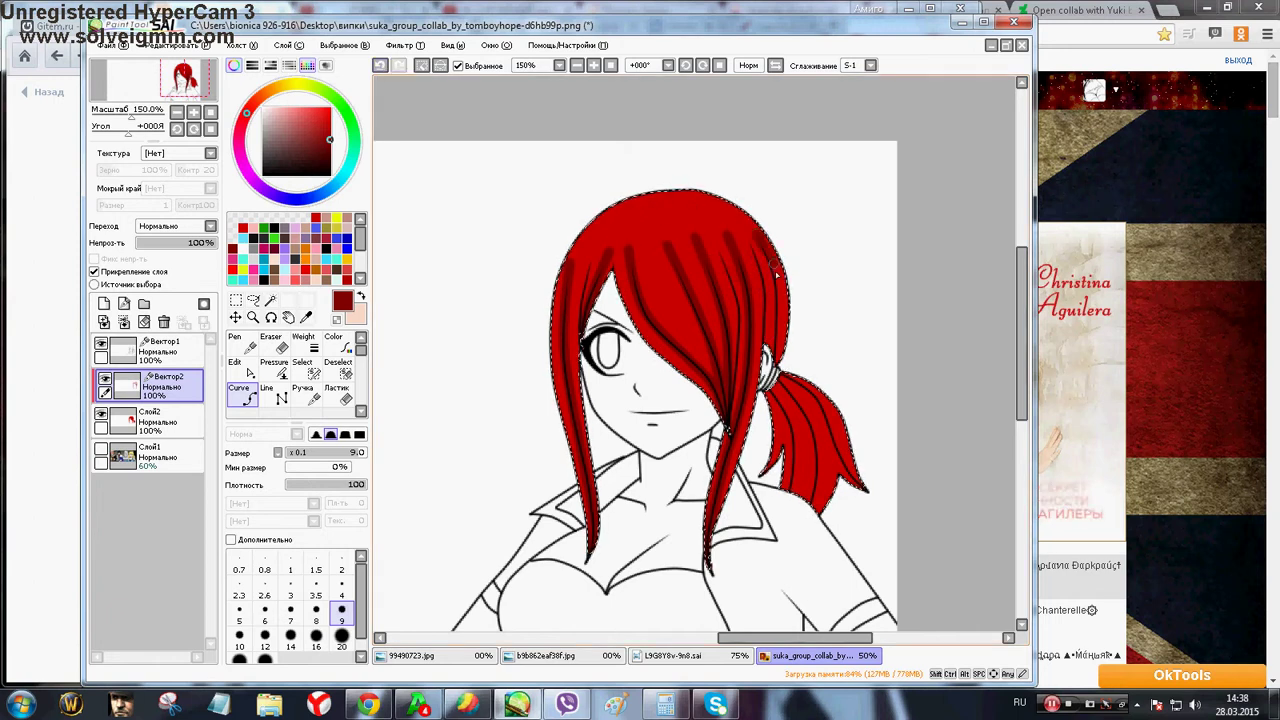
click(776, 286)
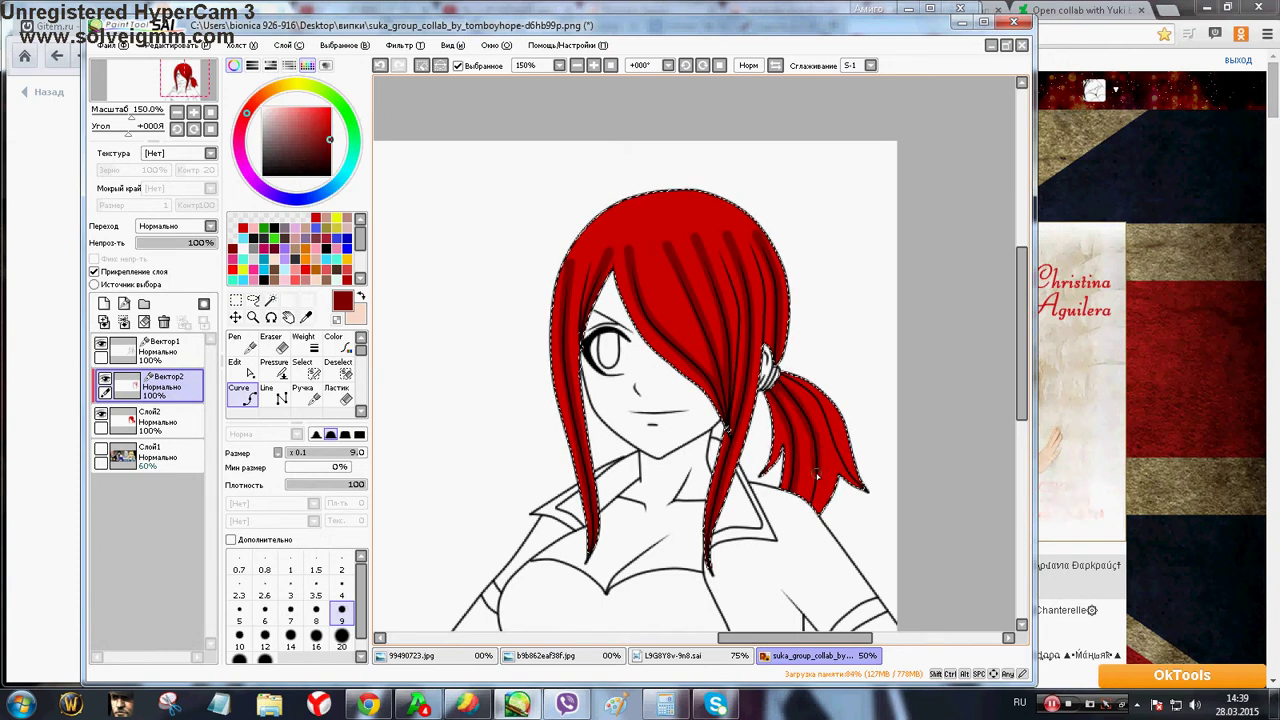
double_click(810, 512)
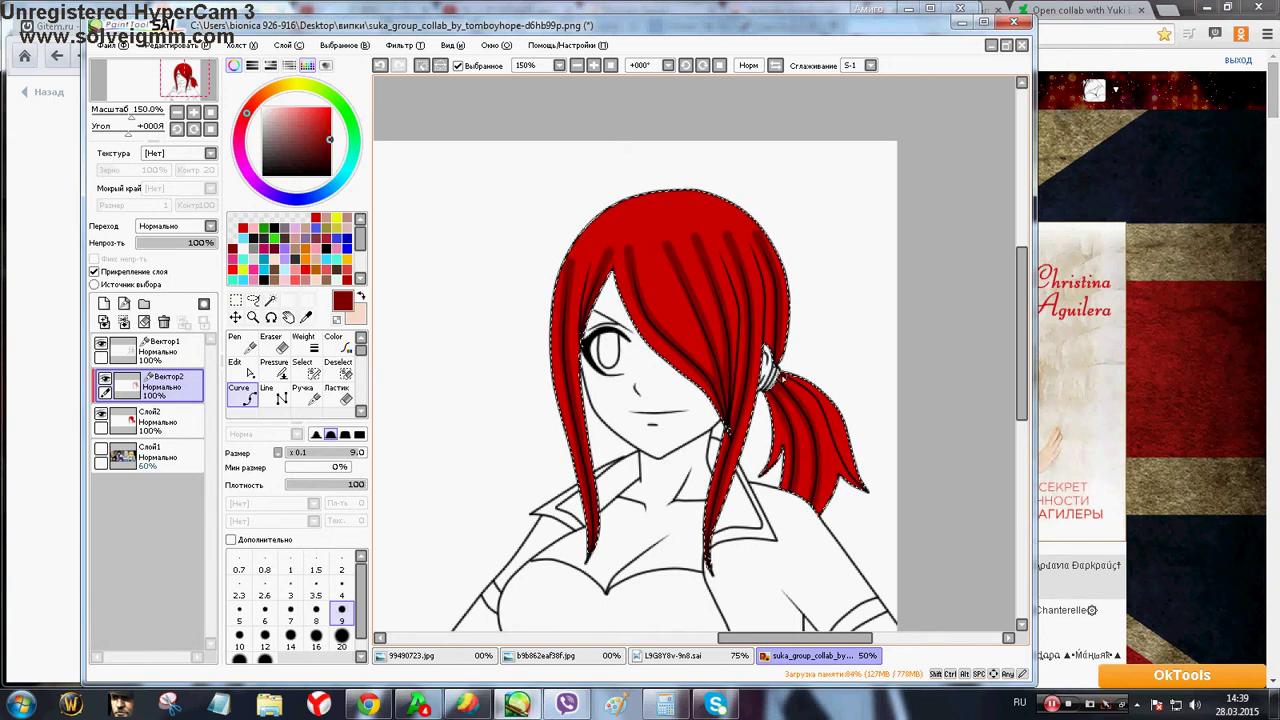
click(783, 374)
click(811, 391)
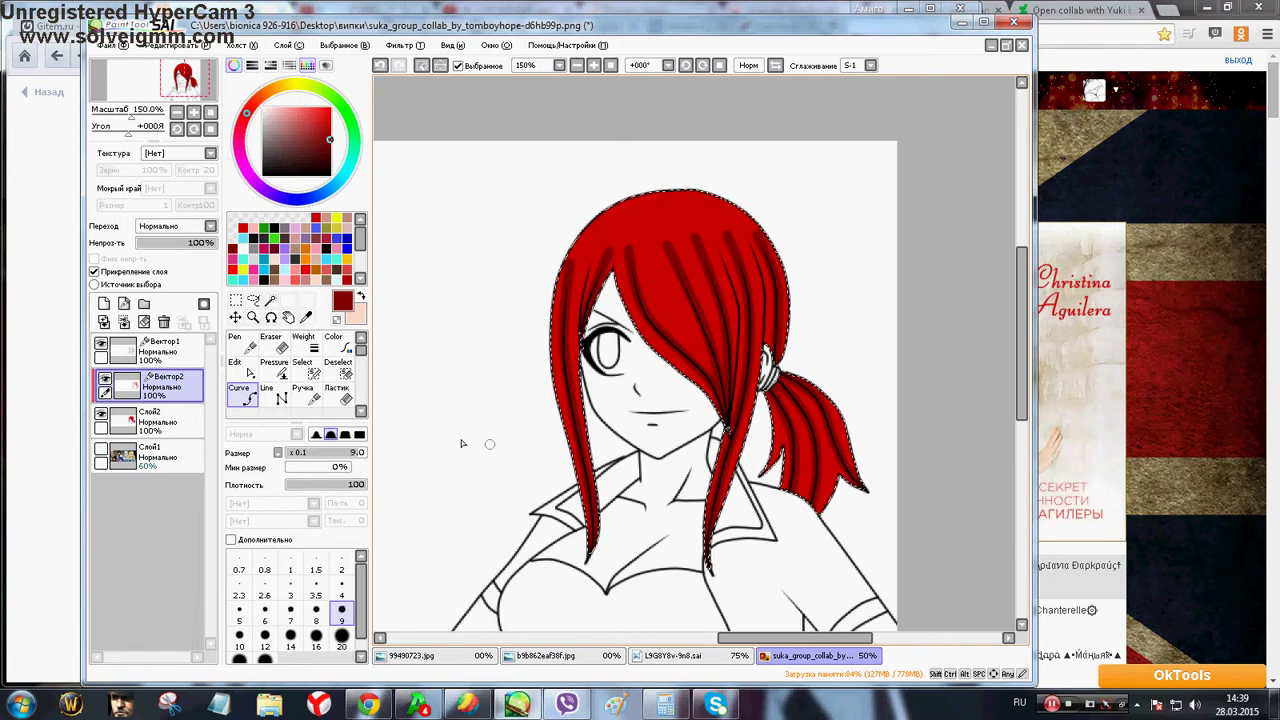
Taper the upper ends of the dark red shading curves along the crown with the Pressure tool
click(282, 370)
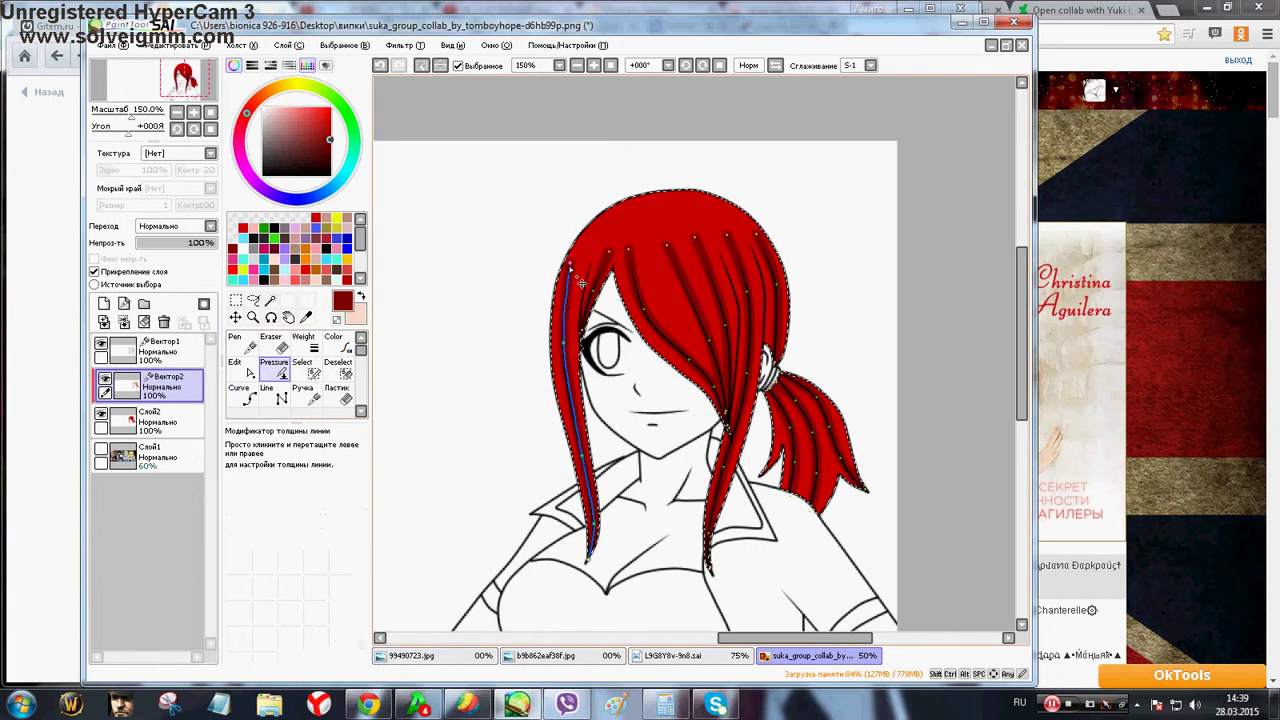
mouse_move(609, 251)
mouse_down()
mouse_move(558, 254)
mouse_move(567, 260)
mouse_up()
drag(667, 245, 612, 250)
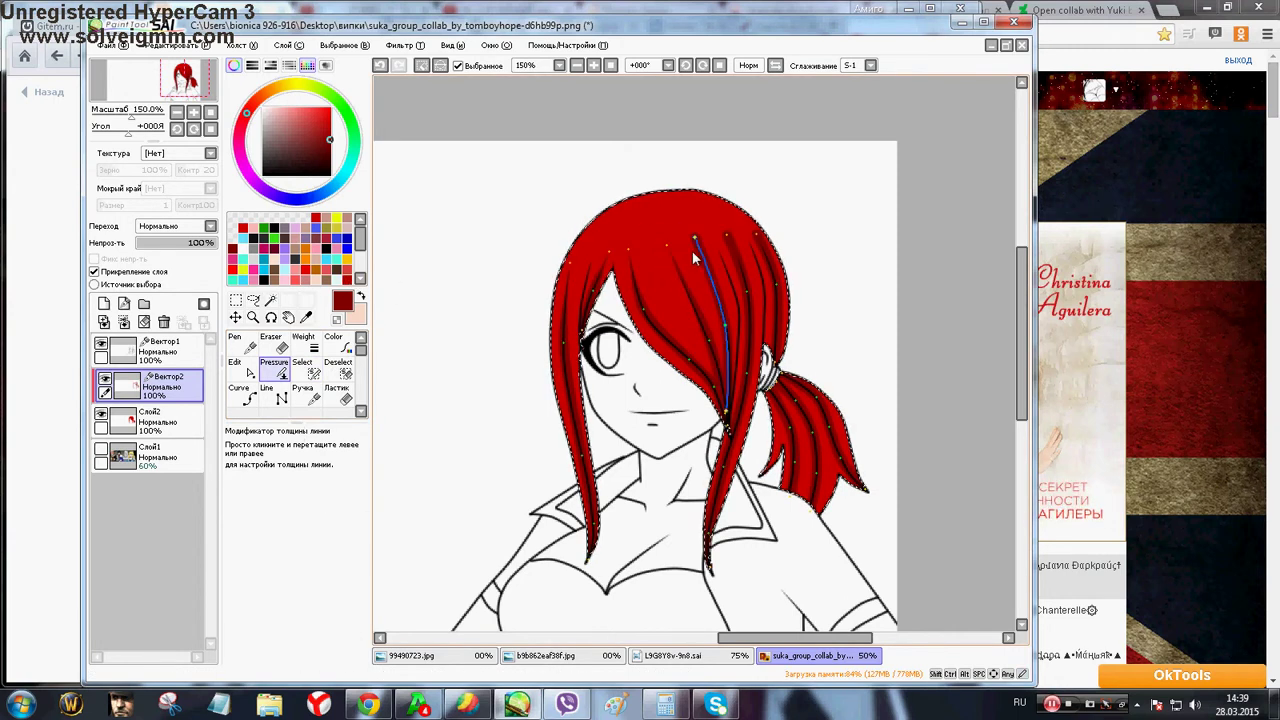
drag(695, 237, 643, 245)
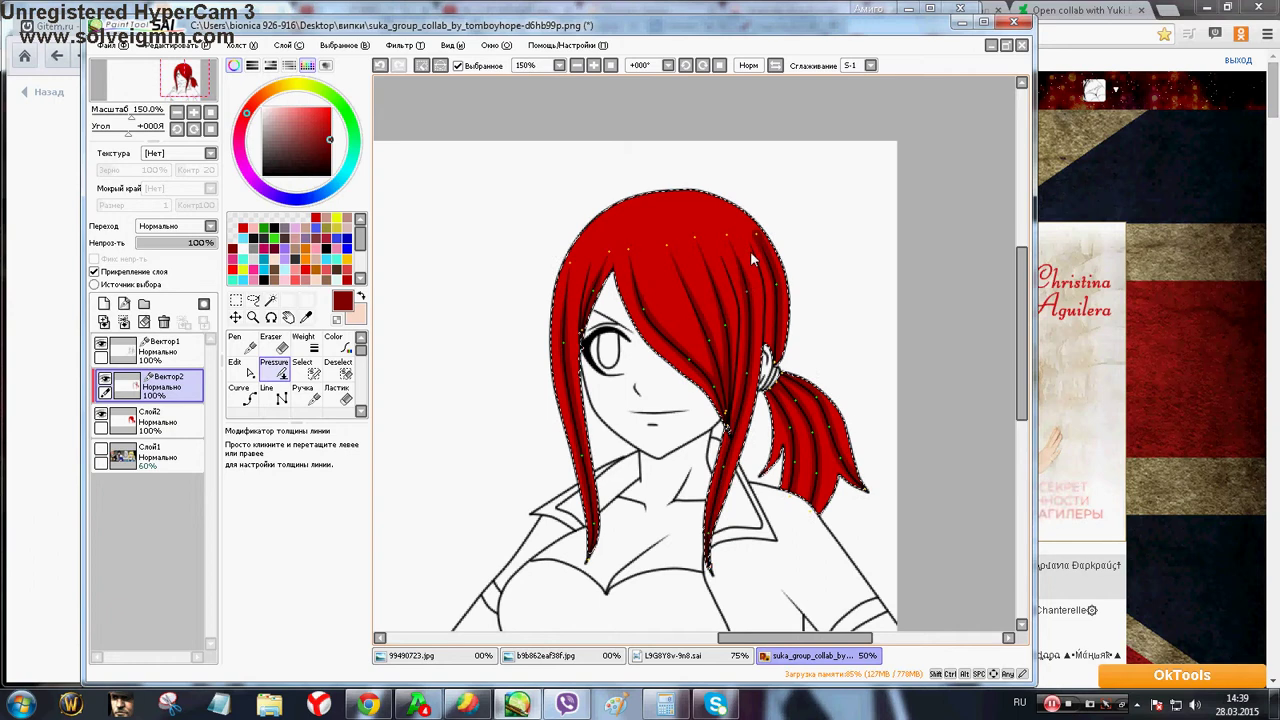
drag(756, 235, 694, 241)
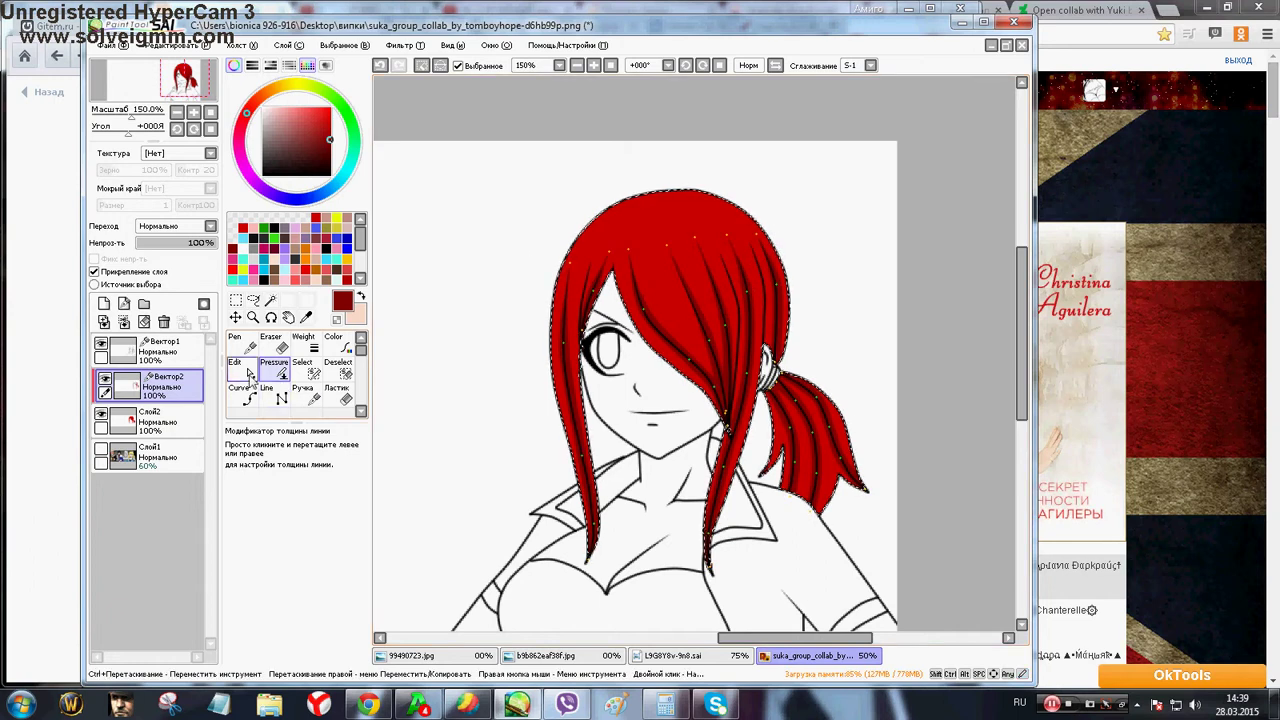
Draw two size 5 light red highlight curves down the long lock beside the visible eye
click(246, 396)
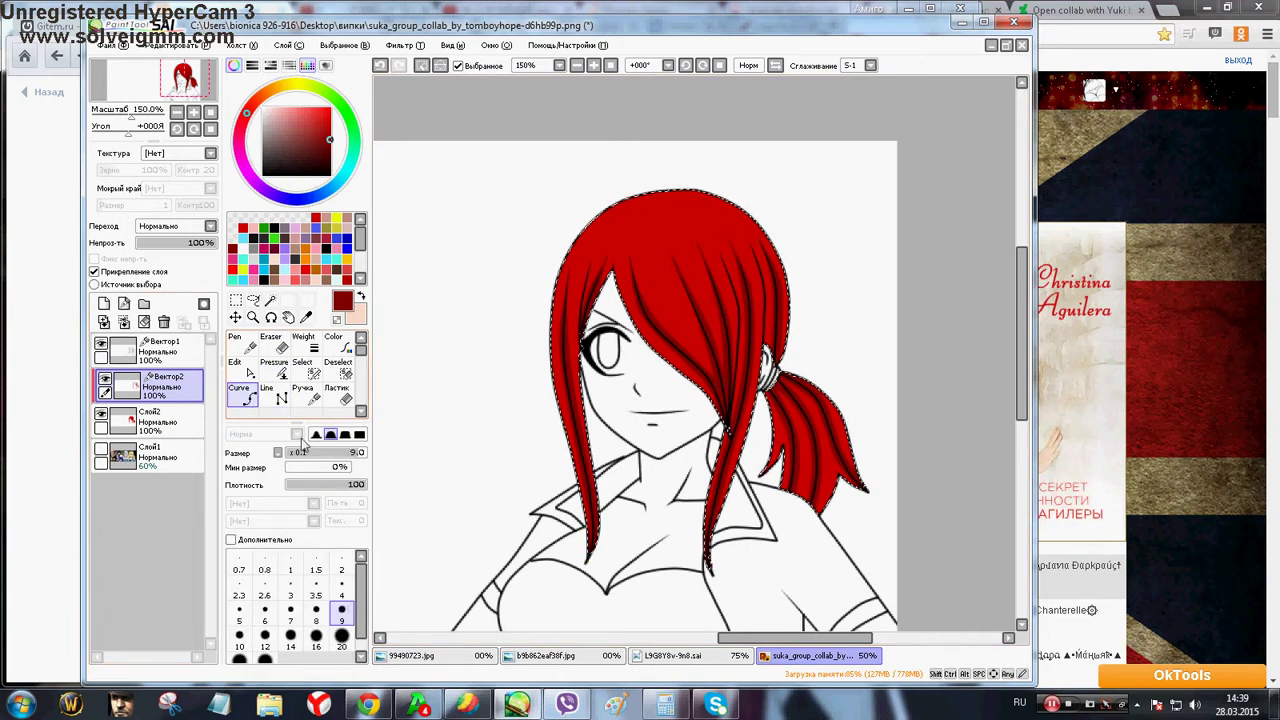
click(342, 589)
click(264, 260)
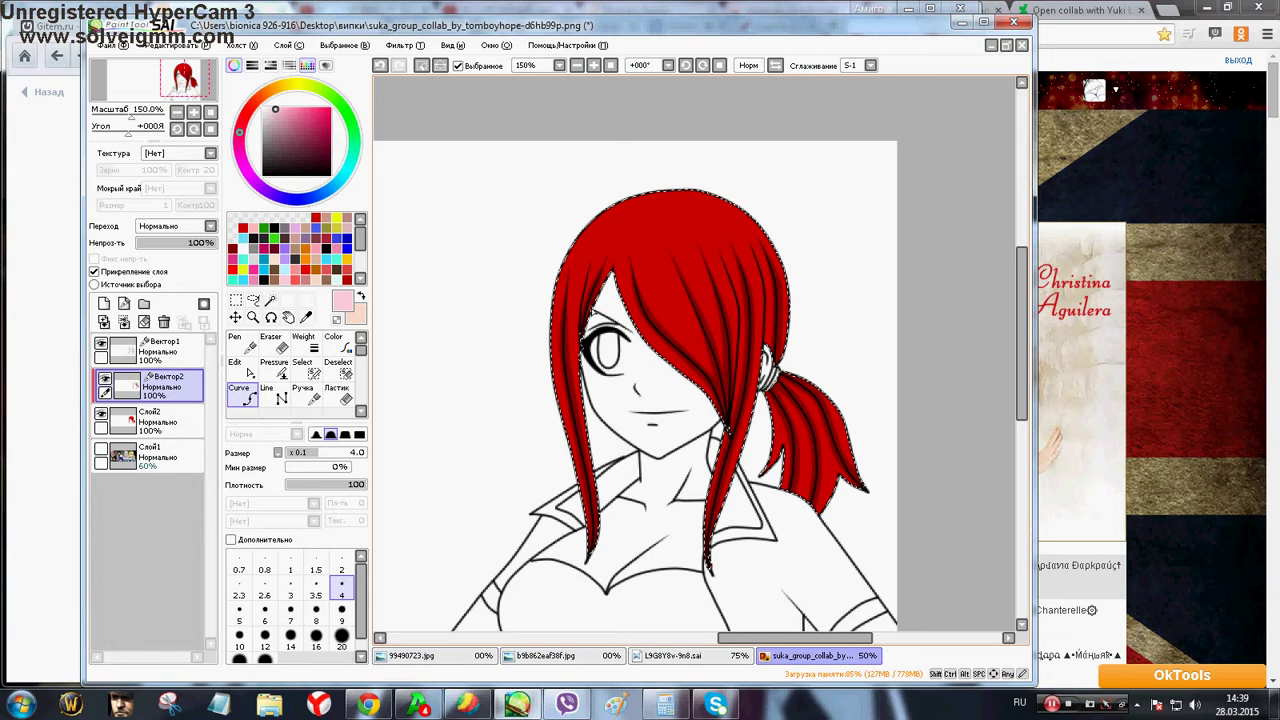
click(294, 271)
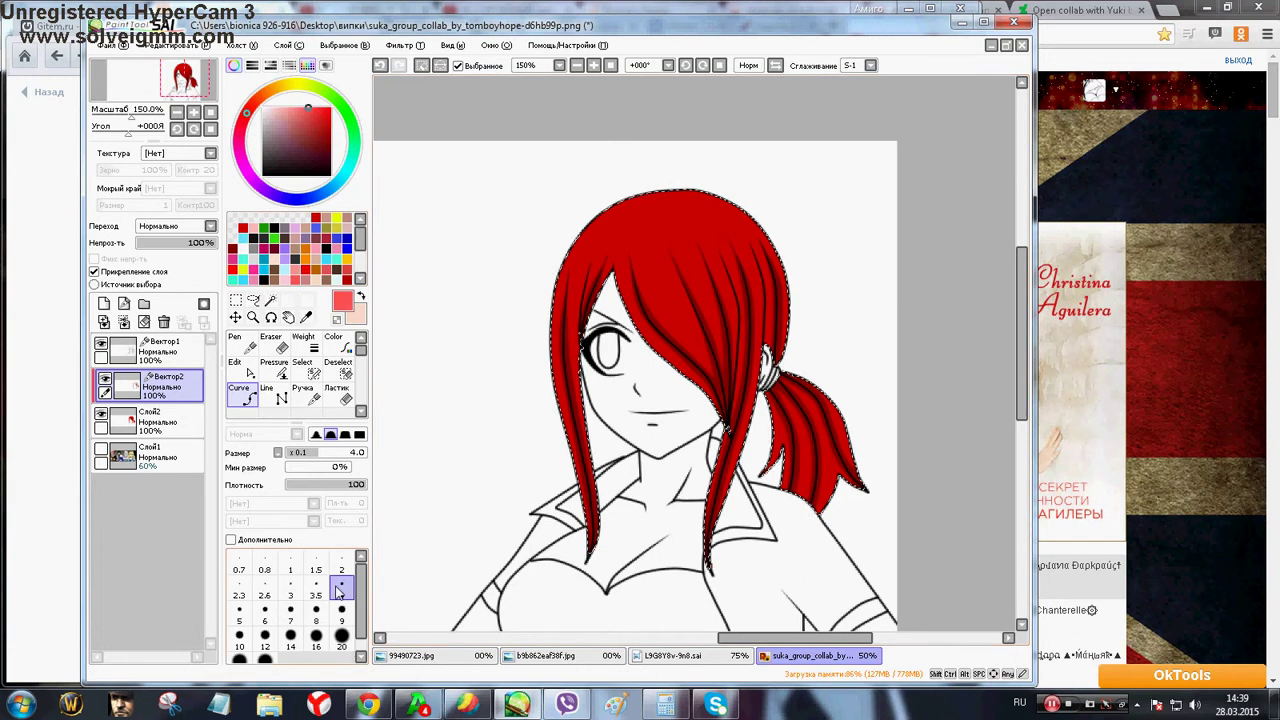
click(239, 610)
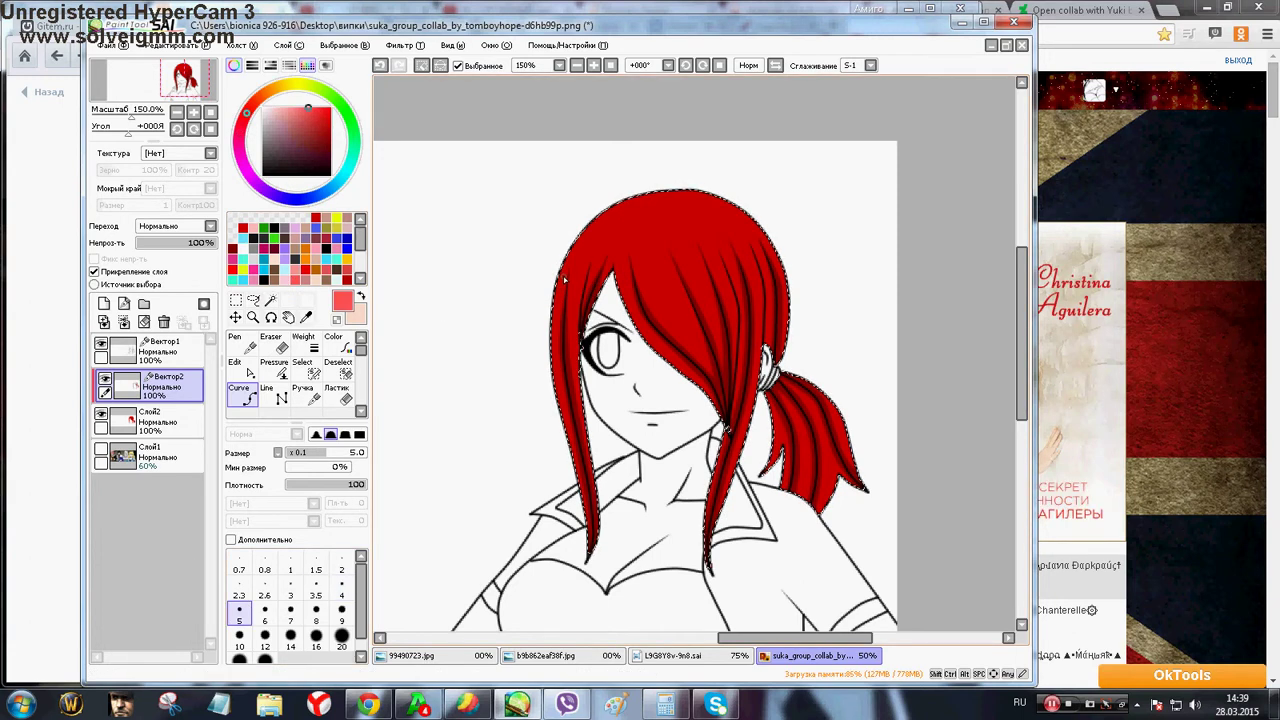
mouse_move(563, 280)
mouse_down()
mouse_move(560, 410)
mouse_move(590, 558)
mouse_up()
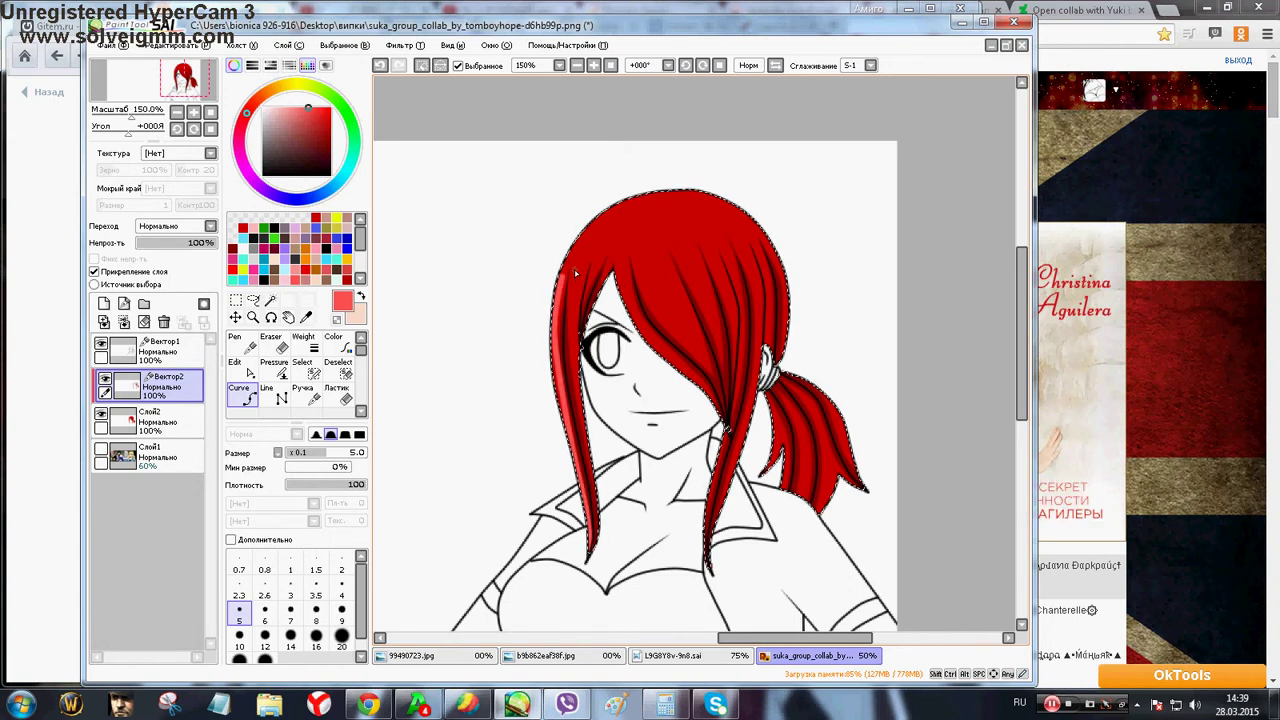
drag(576, 268, 578, 354)
click(577, 361)
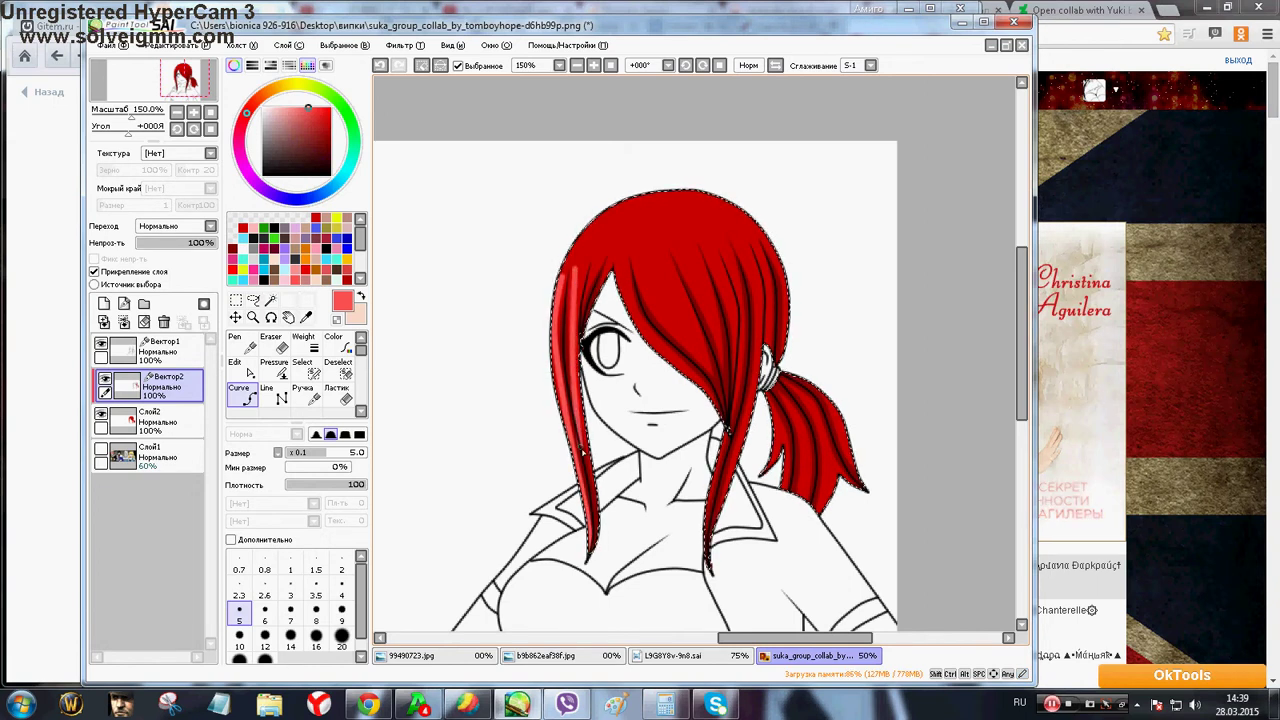
double_click(594, 543)
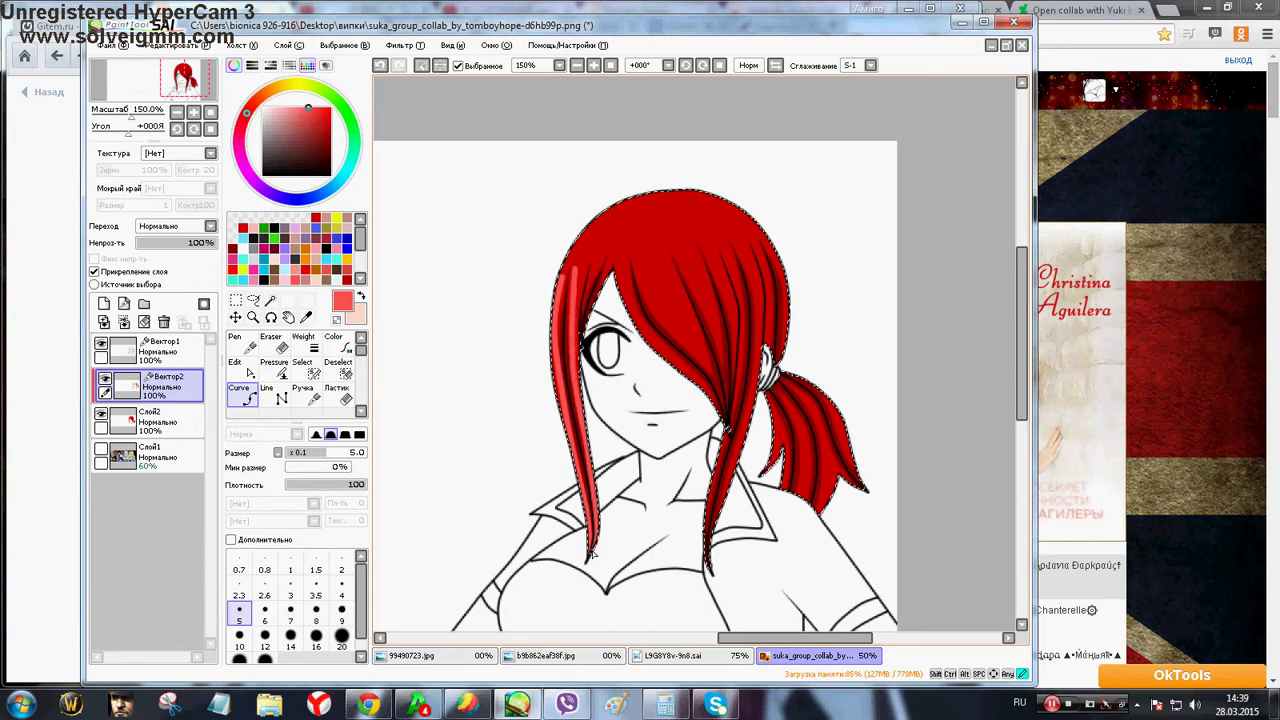
Draw pale pink highlight curves on the strand beside the parting and along the fringe's face-side edge
click(295, 270)
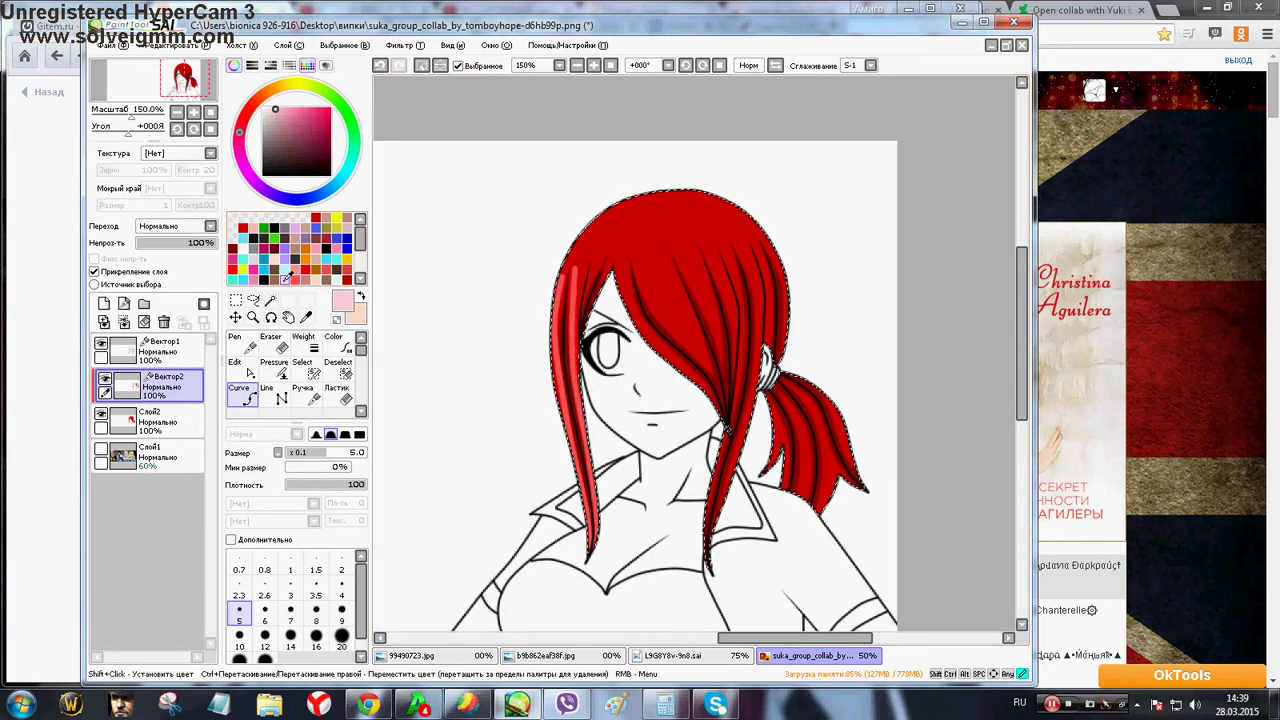
click(598, 261)
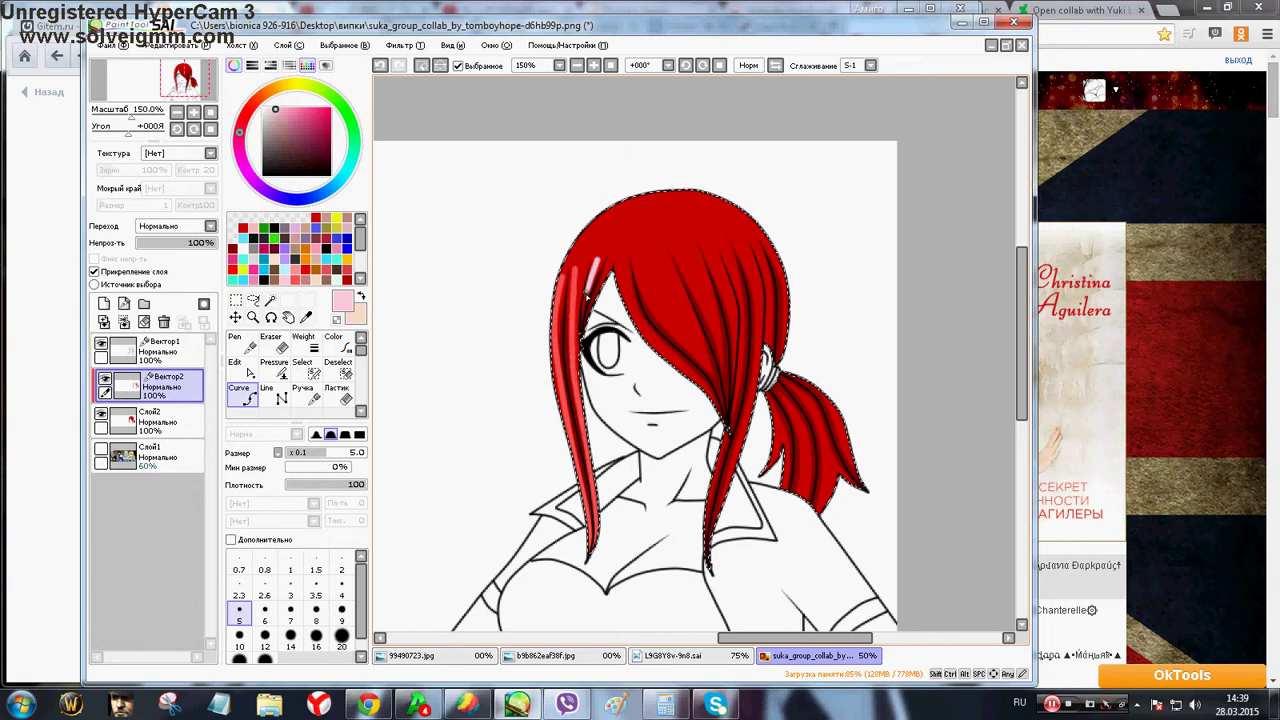
click(587, 293)
click(583, 335)
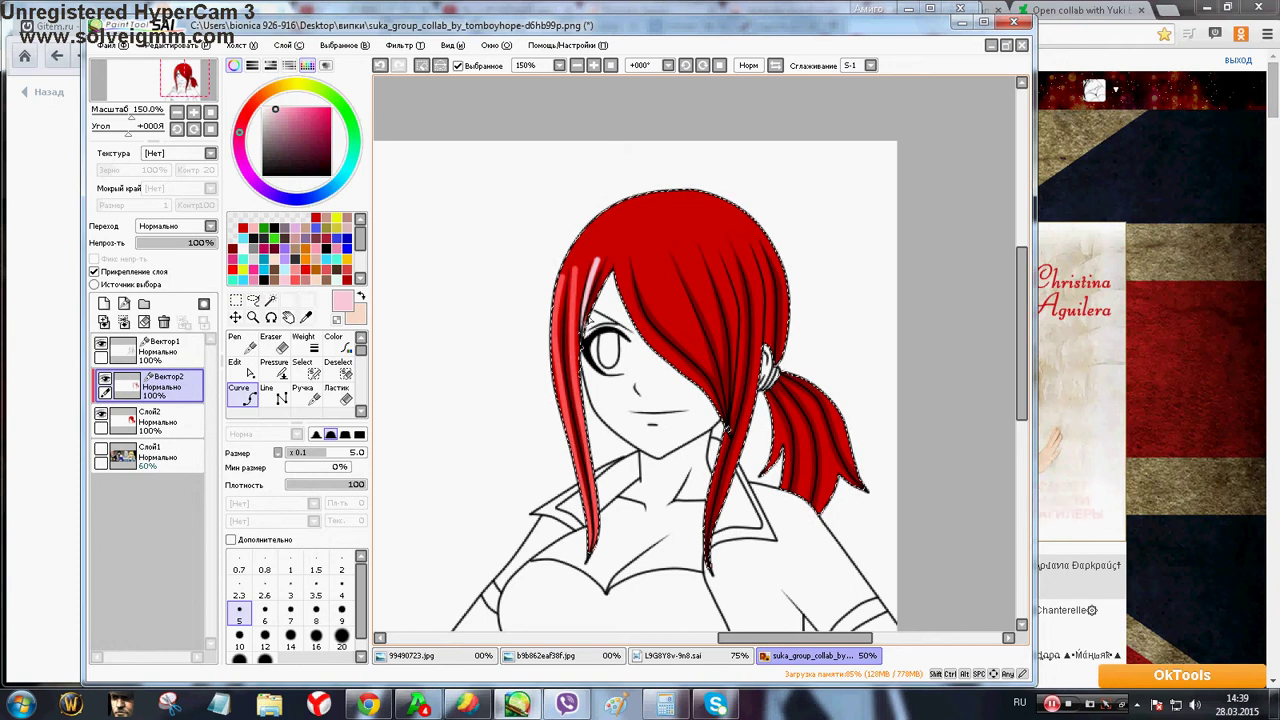
double_click(612, 262)
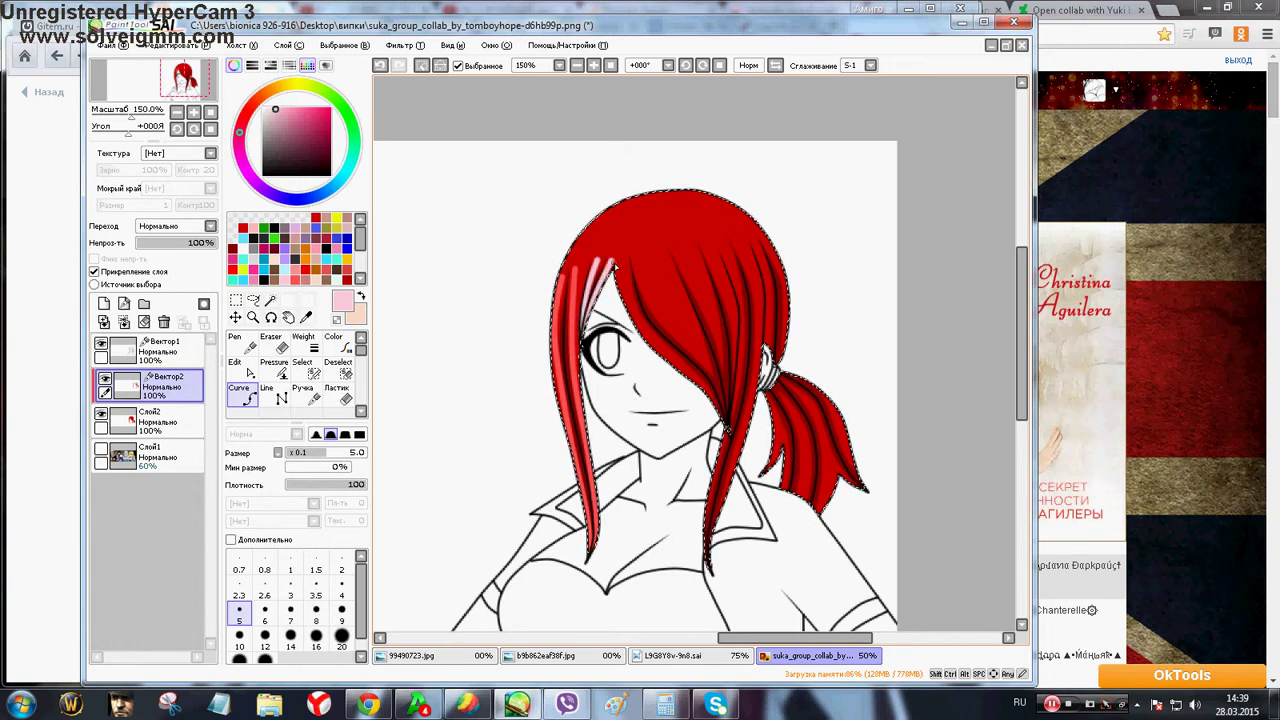
click(621, 266)
click(657, 344)
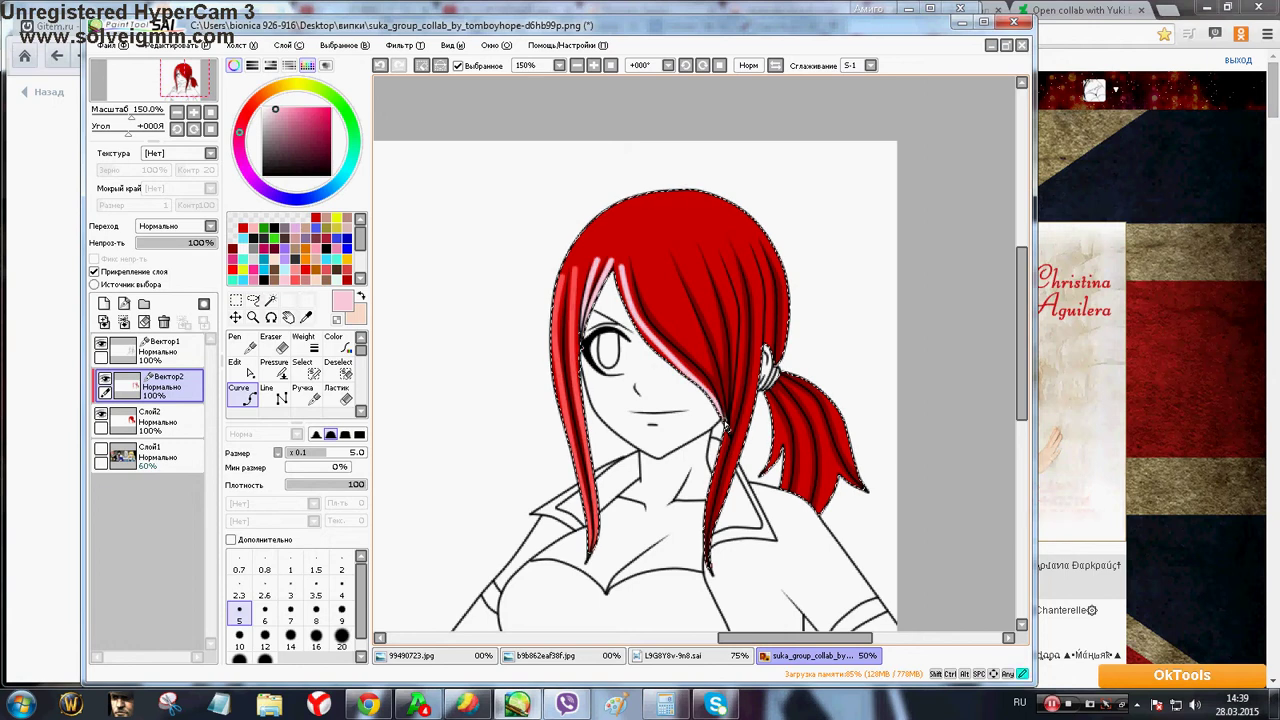
Add three pale pink highlight curves down the fringe between the dark red shading strands
drag(644, 260, 671, 304)
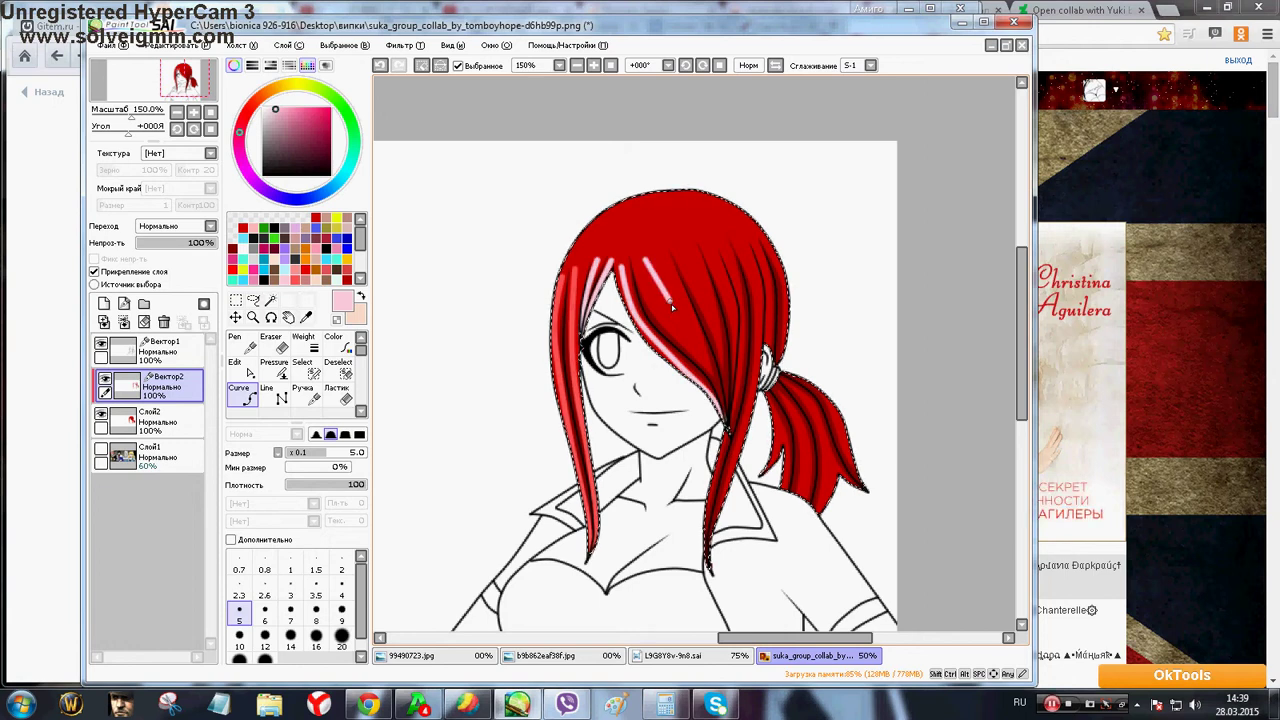
double_click(713, 374)
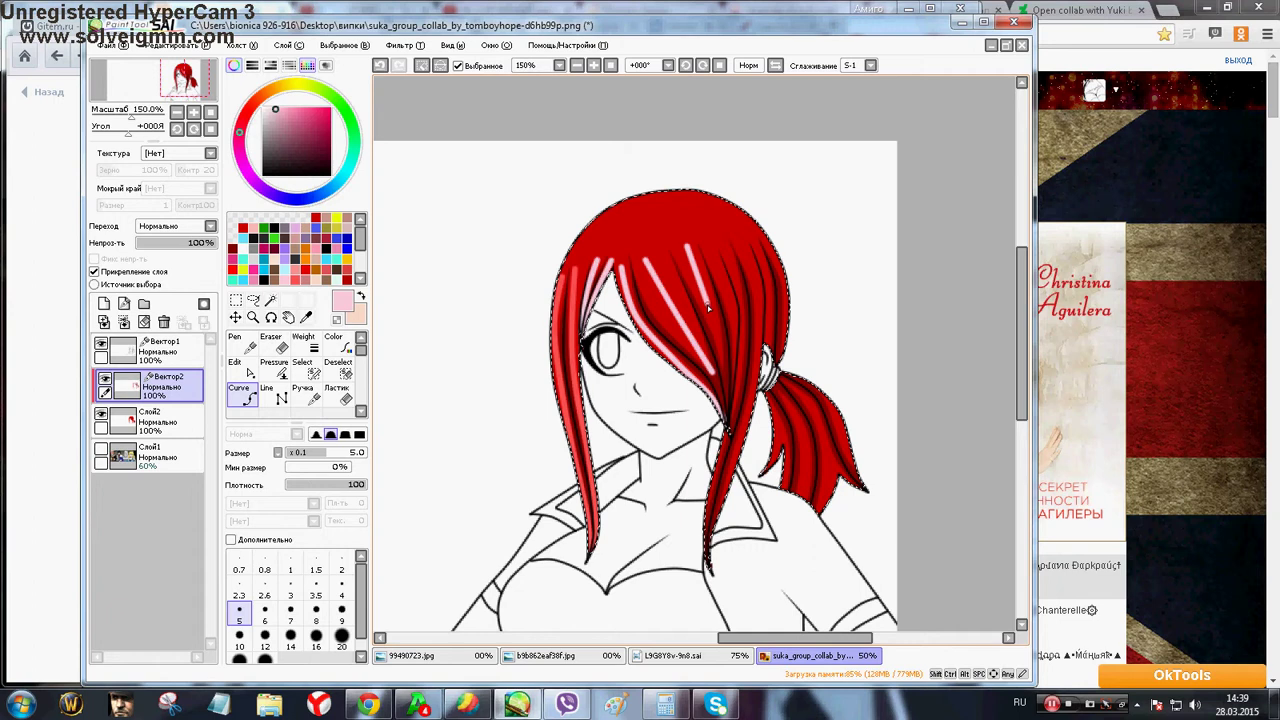
drag(686, 244, 726, 368)
double_click(721, 370)
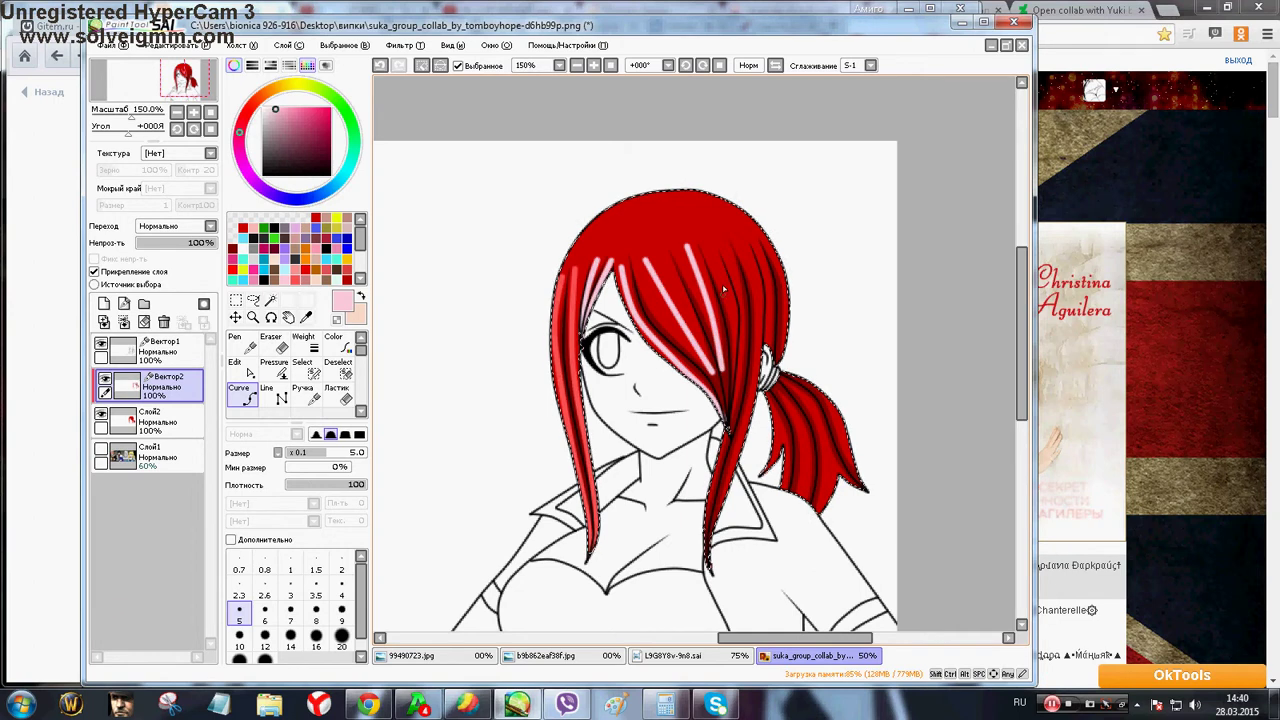
click(710, 249)
drag(725, 287, 738, 396)
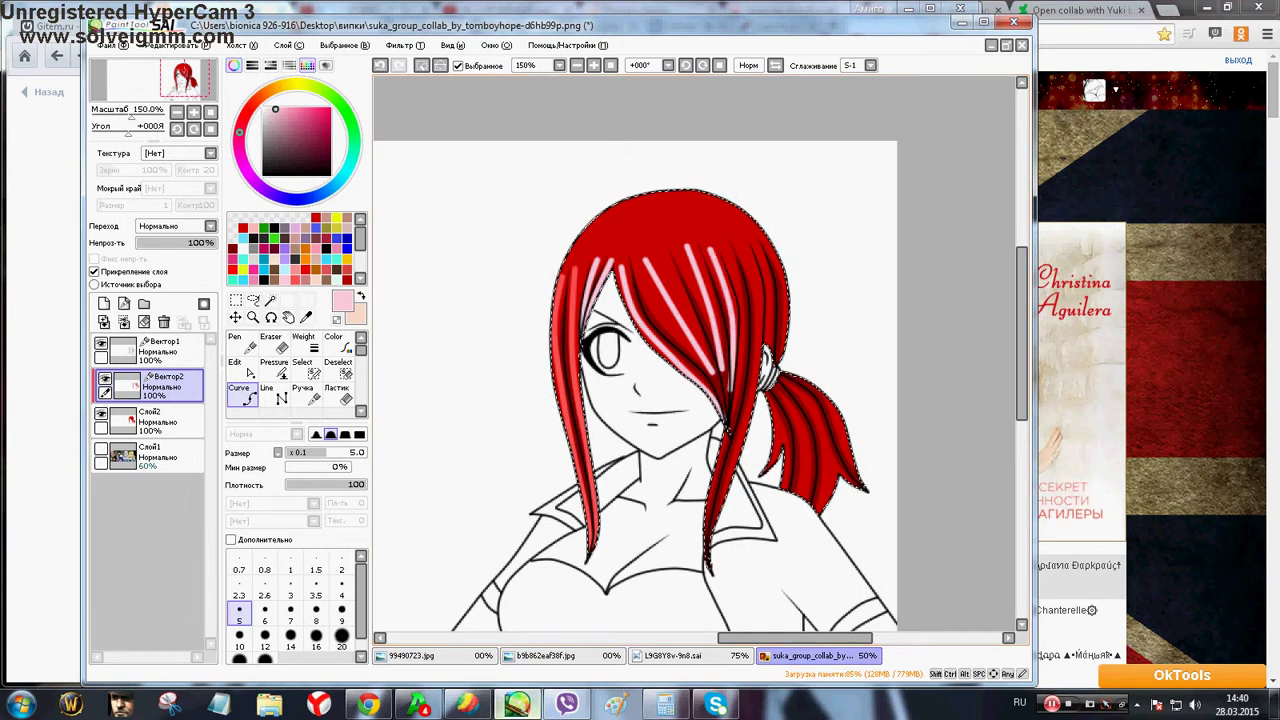
Switch to the open VK chat in the browser to read the latest message
click(533, 708)
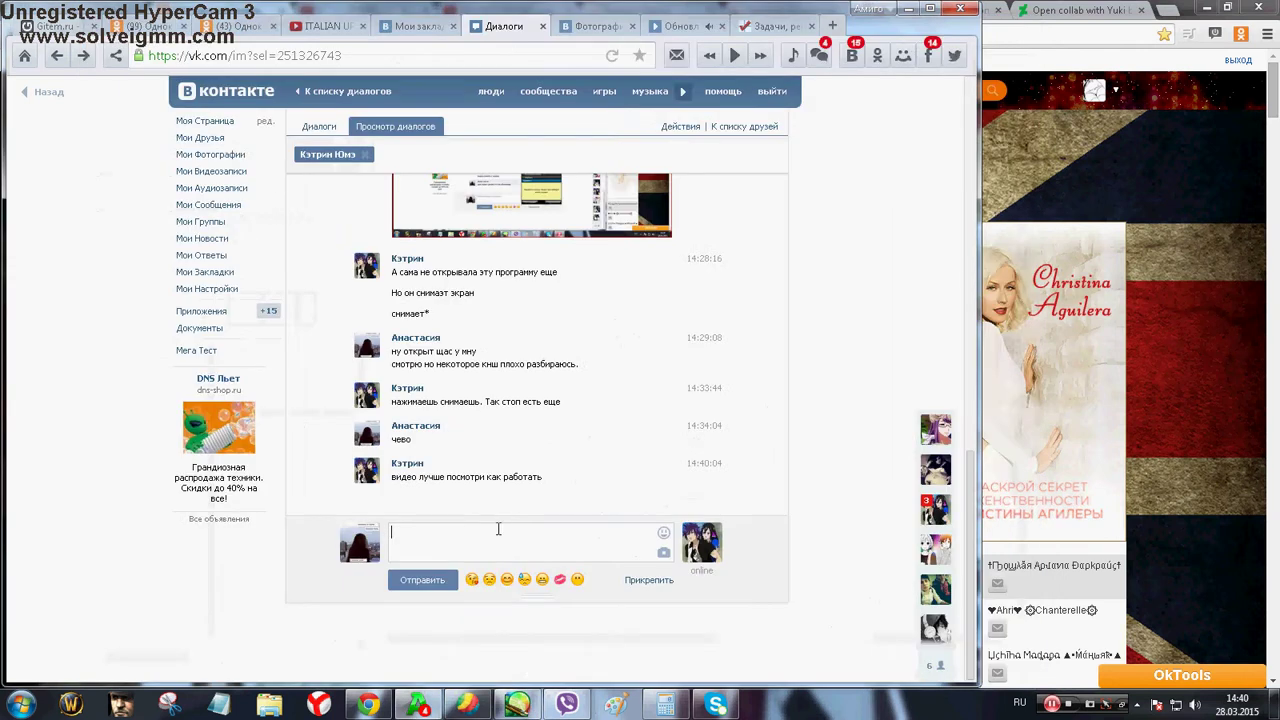
Send the reply "окейки" in the open VK chat
click(485, 549)
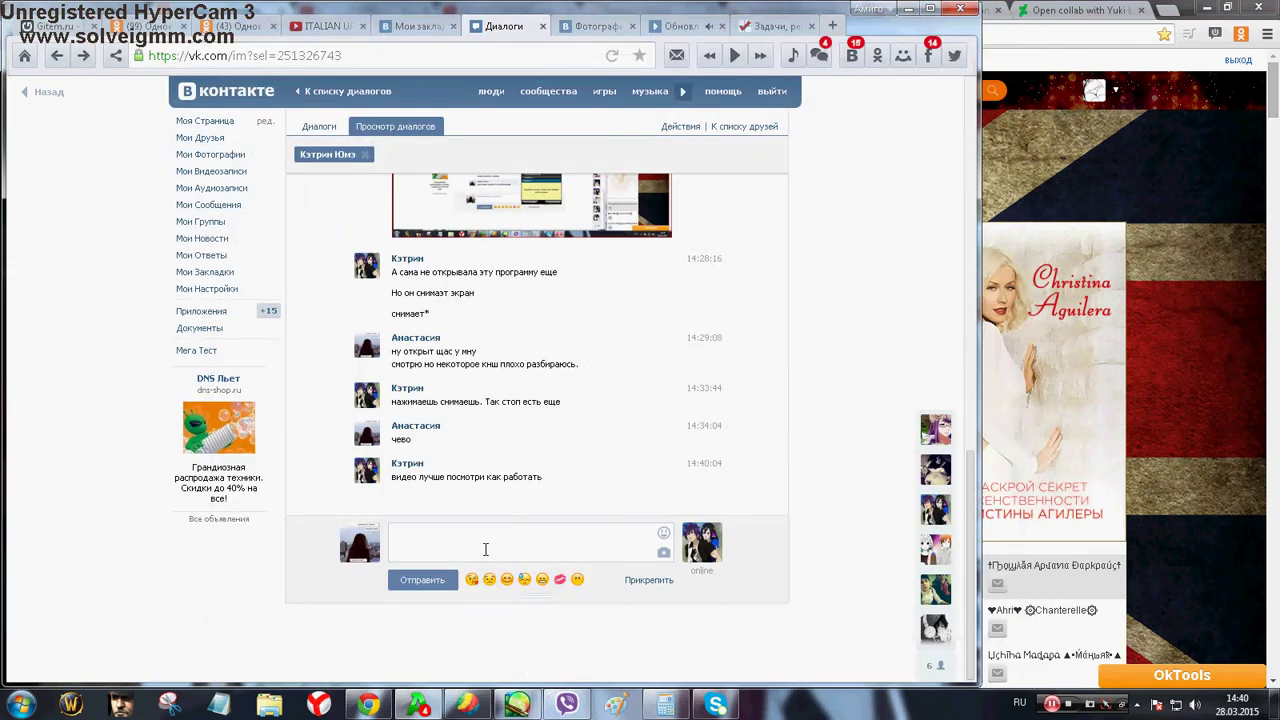
text(окейки)
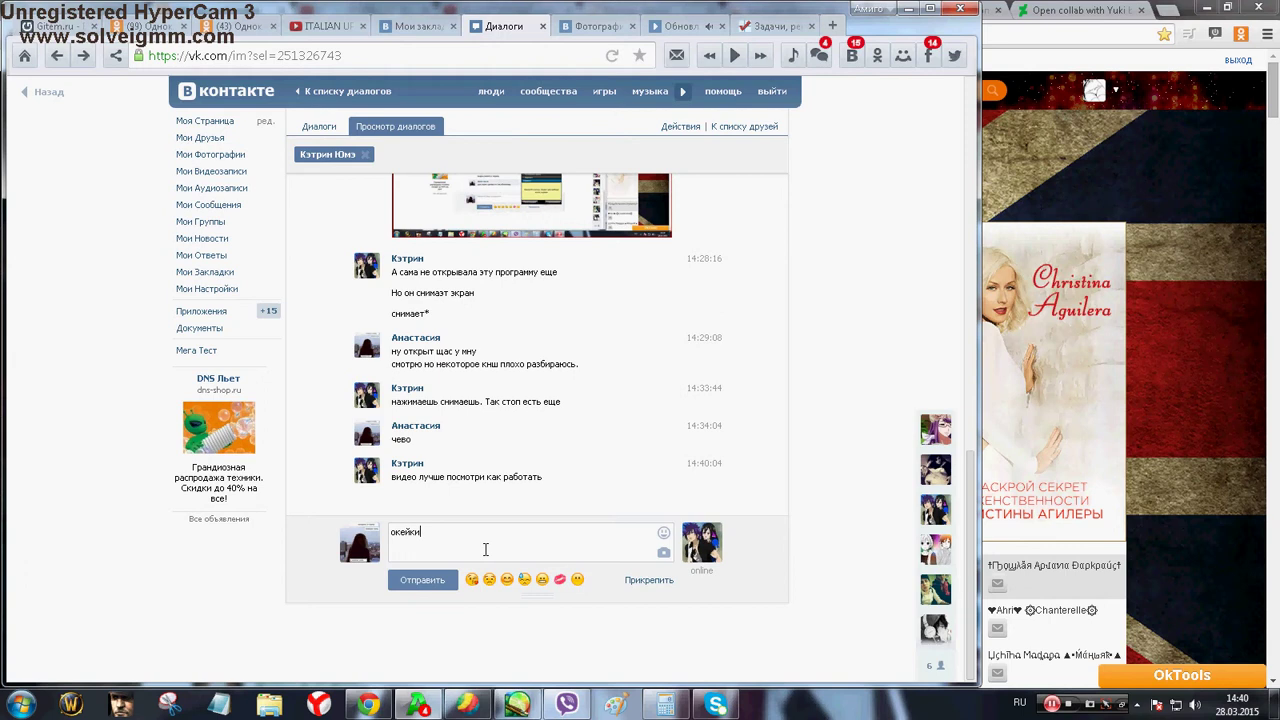
key(Return)
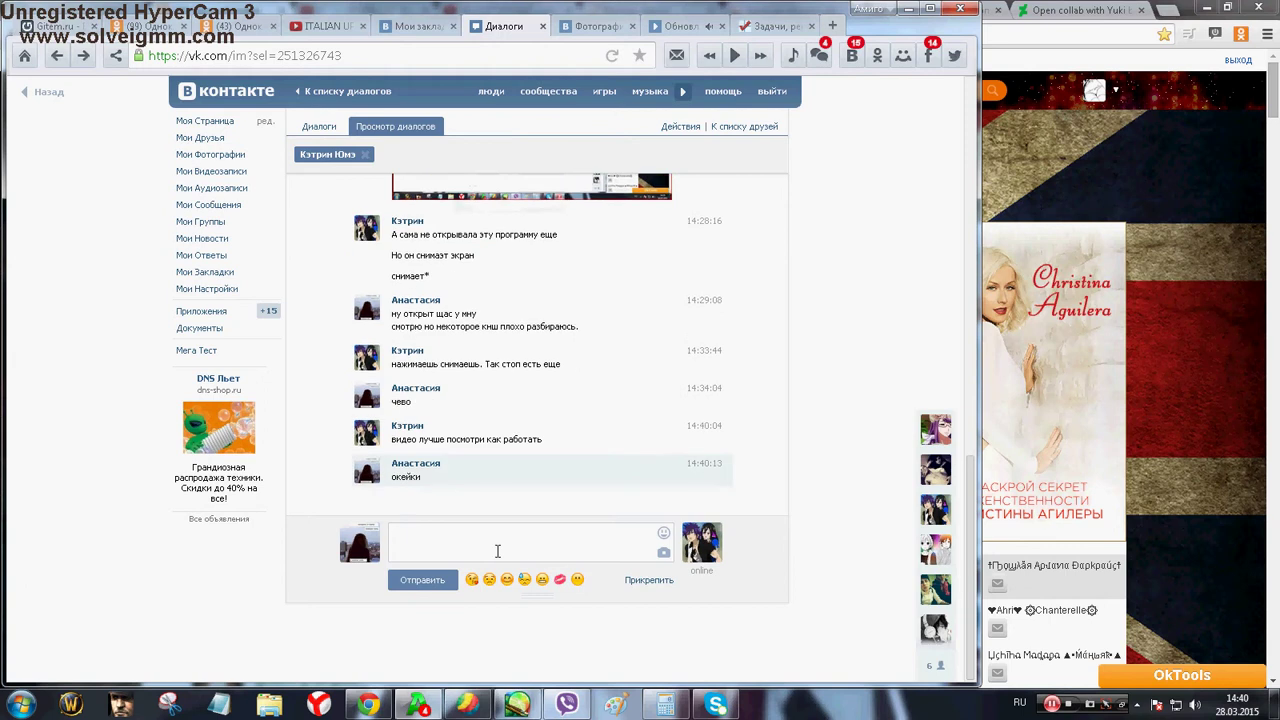
Switch back to PaintTool SAI and draw a pale pink highlight curve from the outer fringe down the long lock near the ear
click(517, 704)
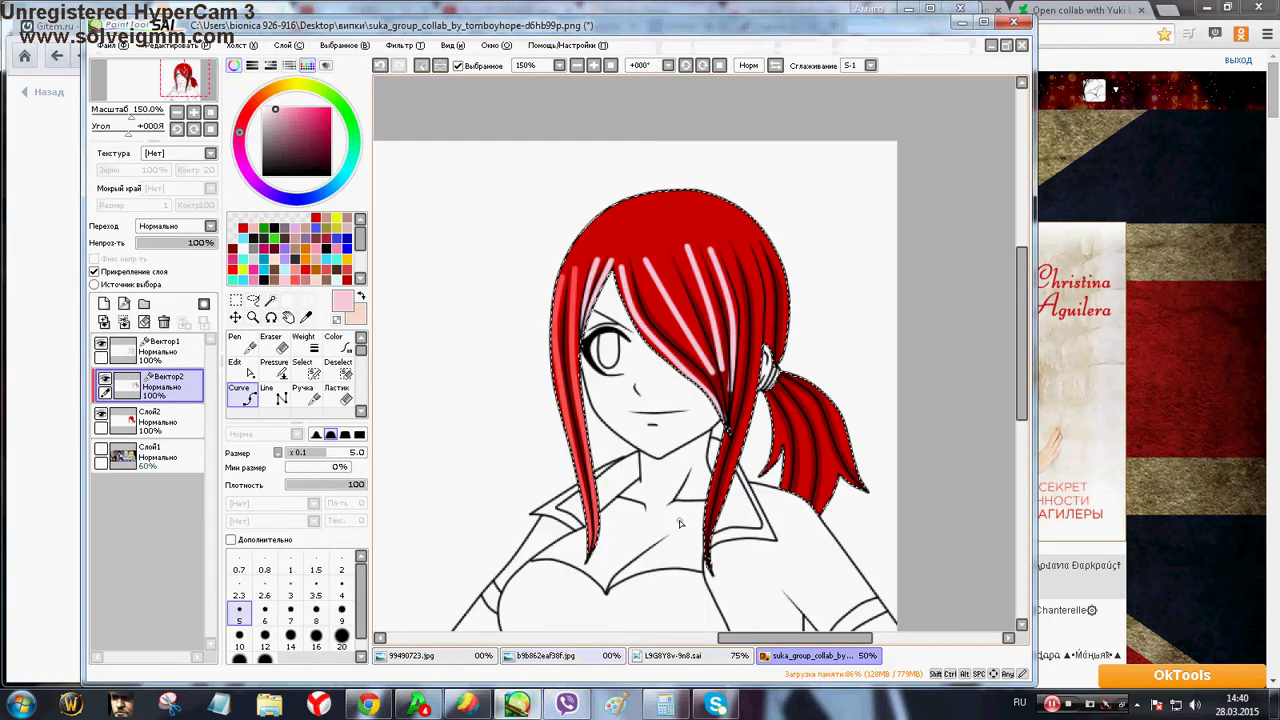
click(723, 248)
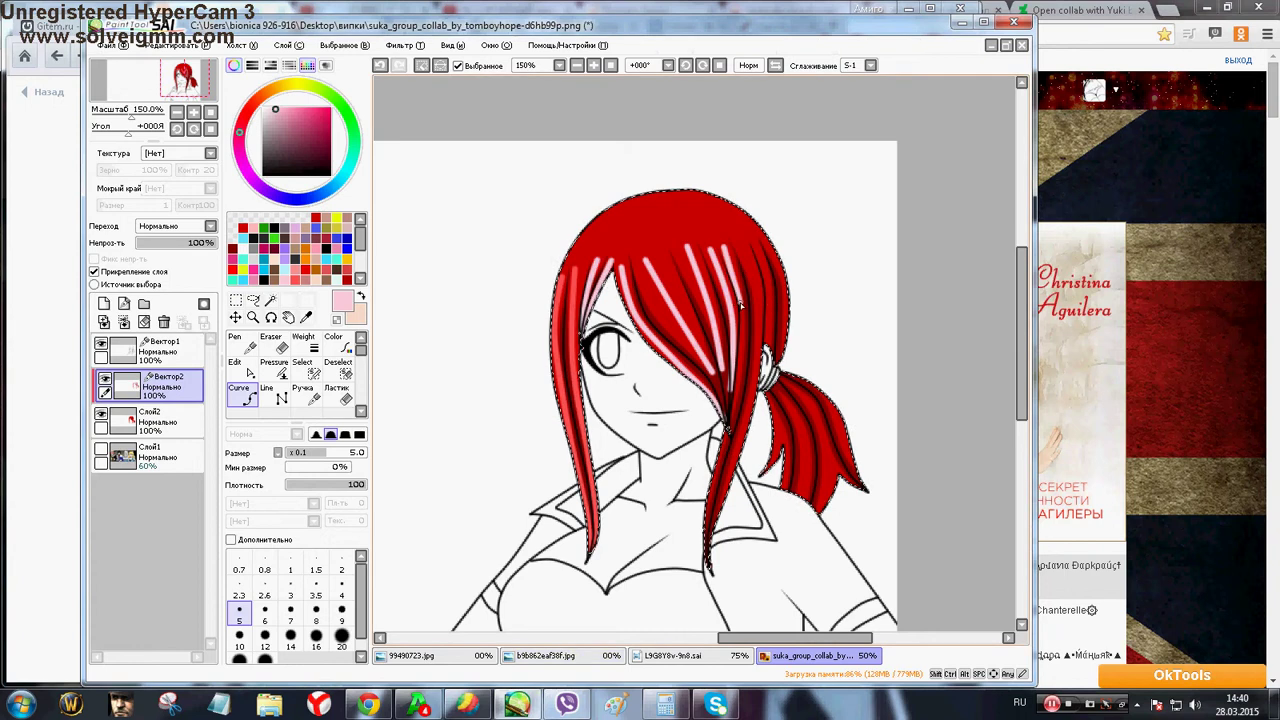
click(744, 309)
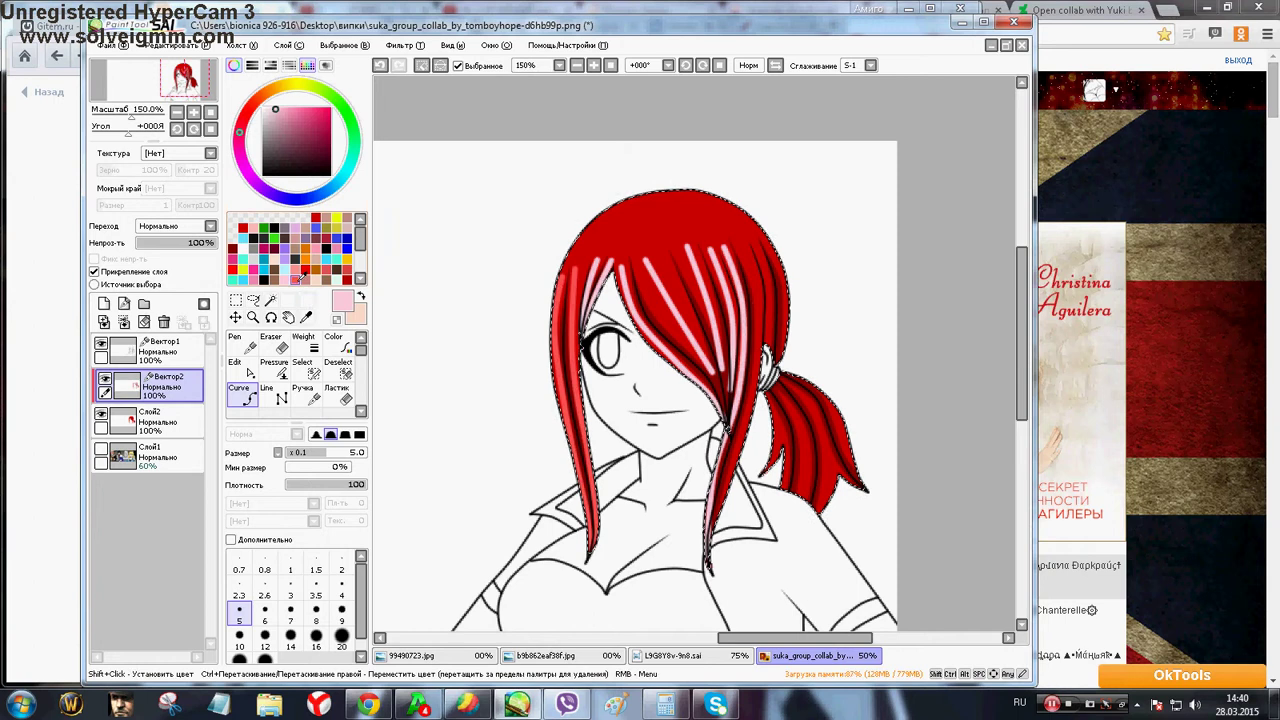
Recolour the newest highlight light red and add size 5 light red highlight curves down the outer fringe, the side lock and the ponytail
click(343, 302)
click(338, 343)
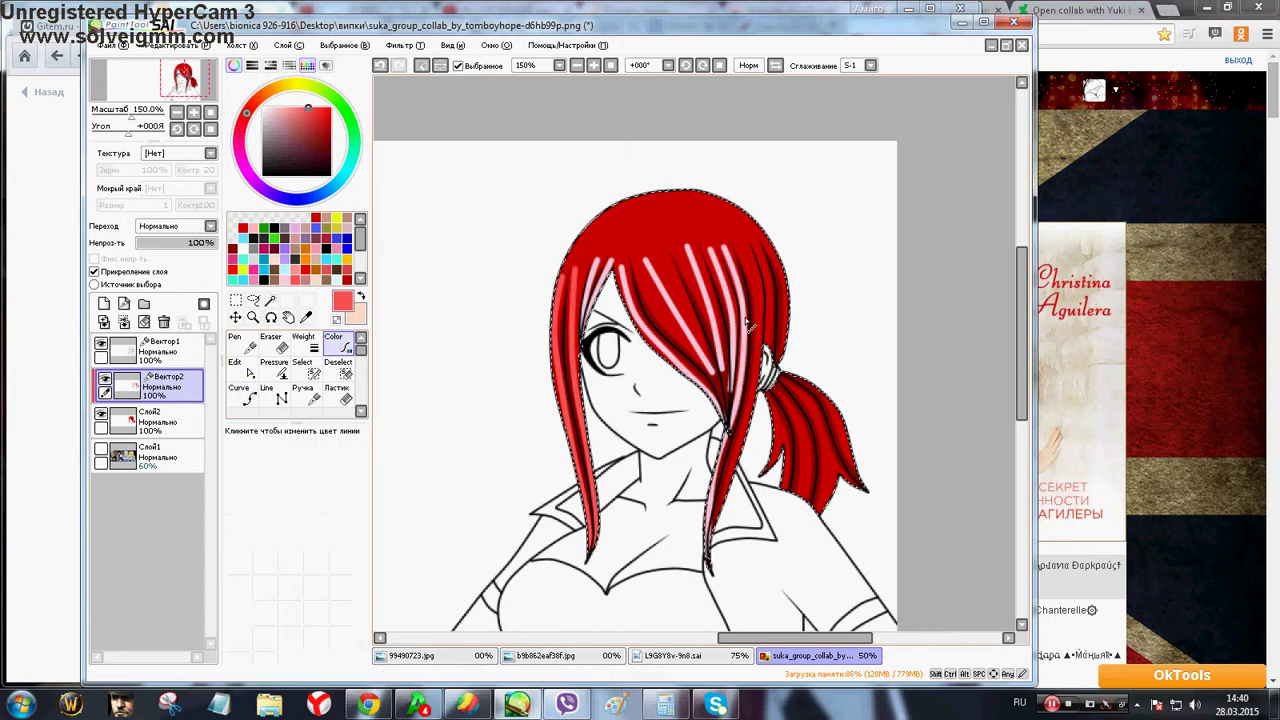
click(240, 393)
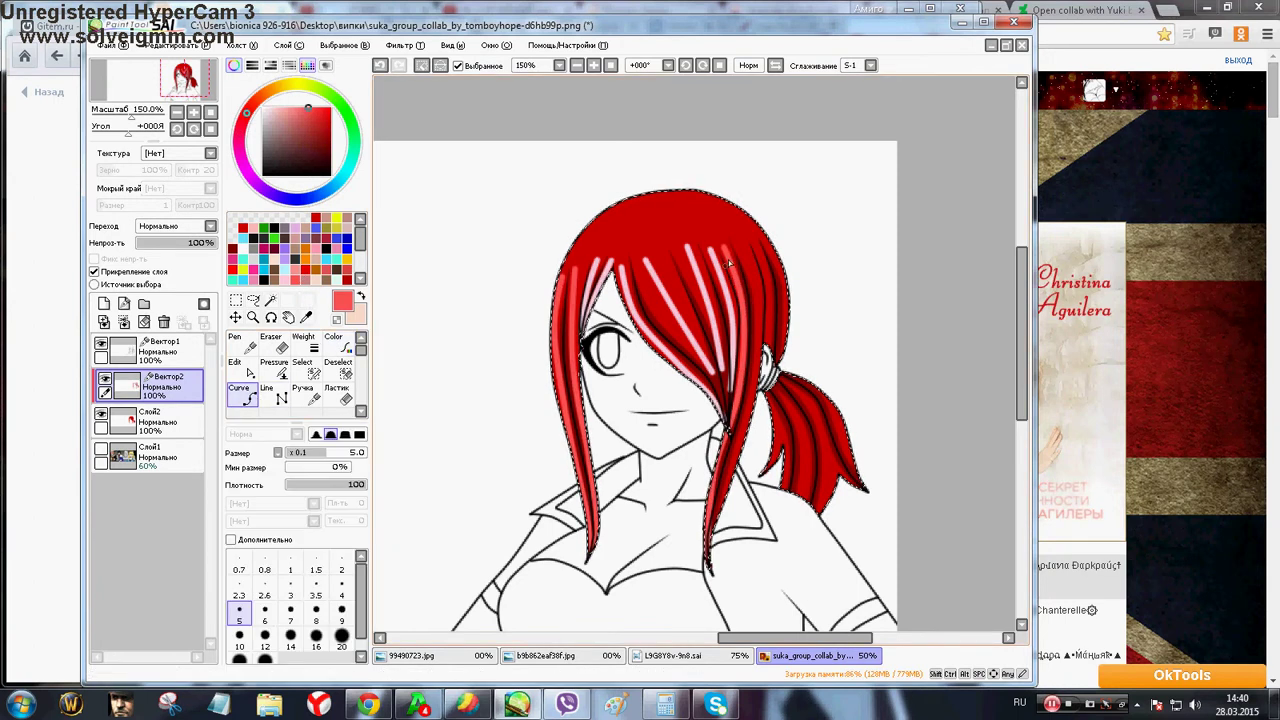
click(742, 252)
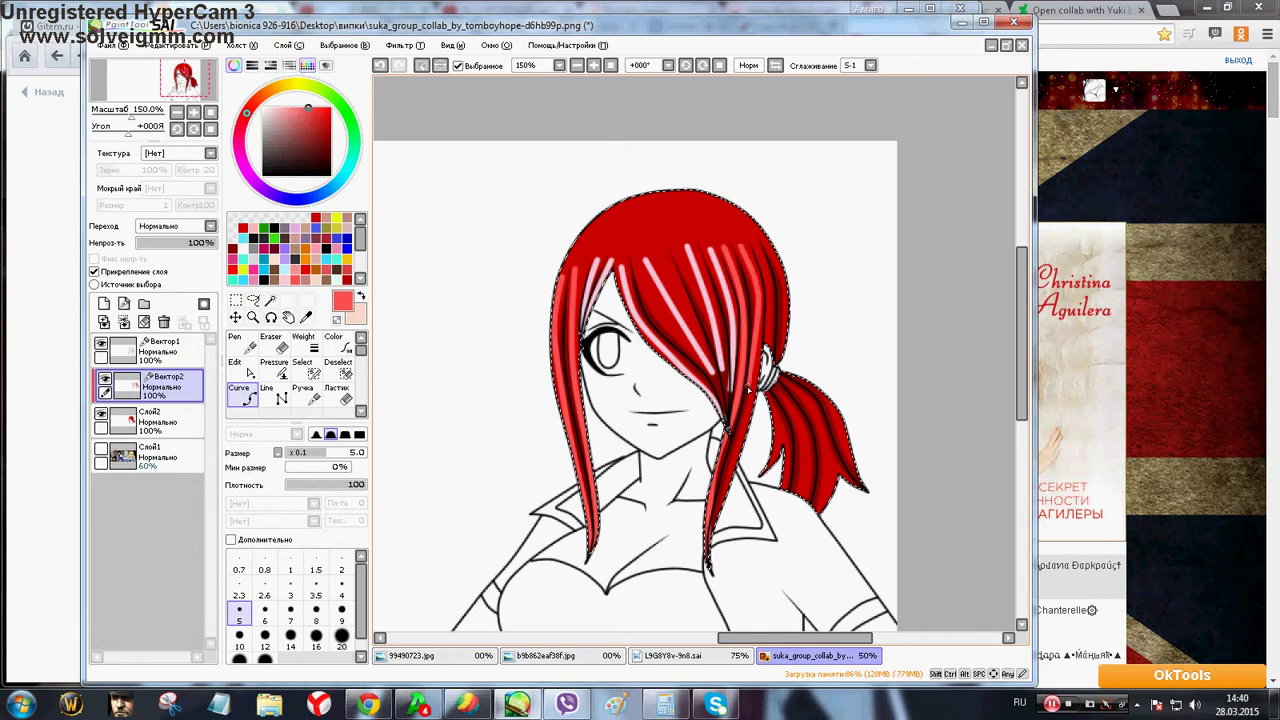
click(755, 391)
click(729, 467)
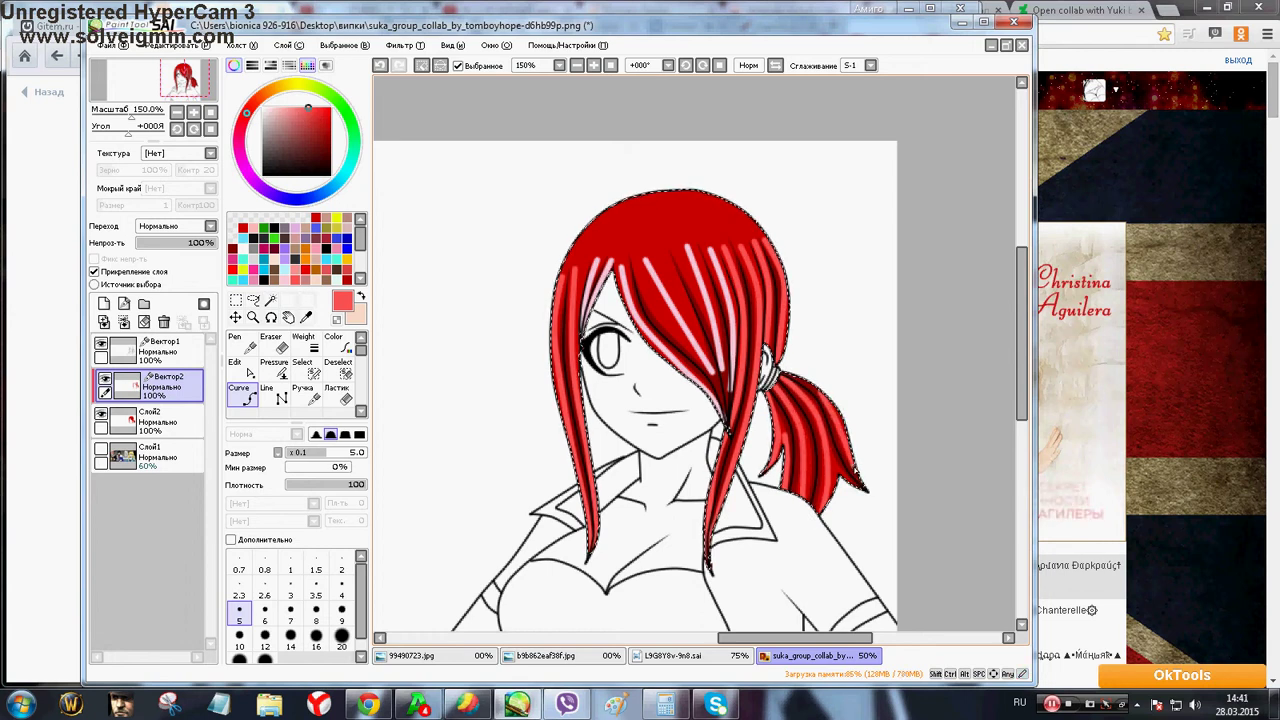
Taper the highlights on the long lock beside the visible eye and on the strand beside the parting using Pressure
click(274, 368)
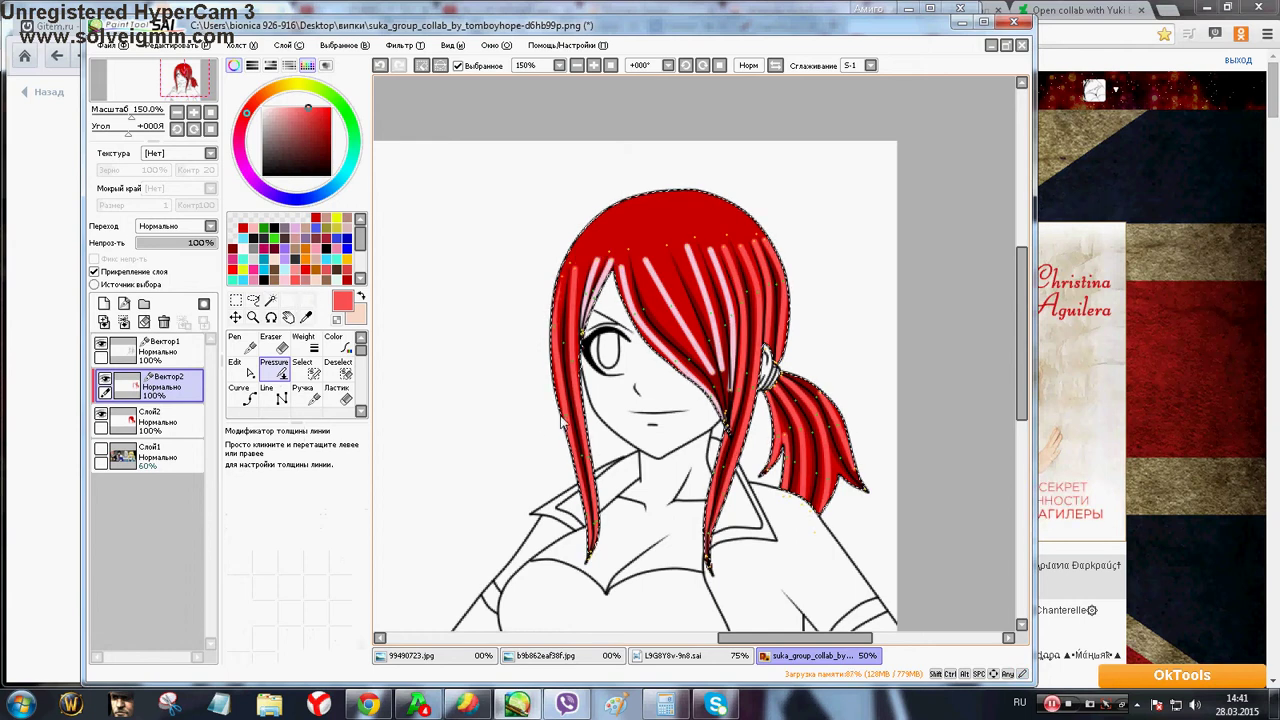
drag(561, 421, 421, 422)
drag(574, 268, 450, 272)
drag(583, 456, 236, 428)
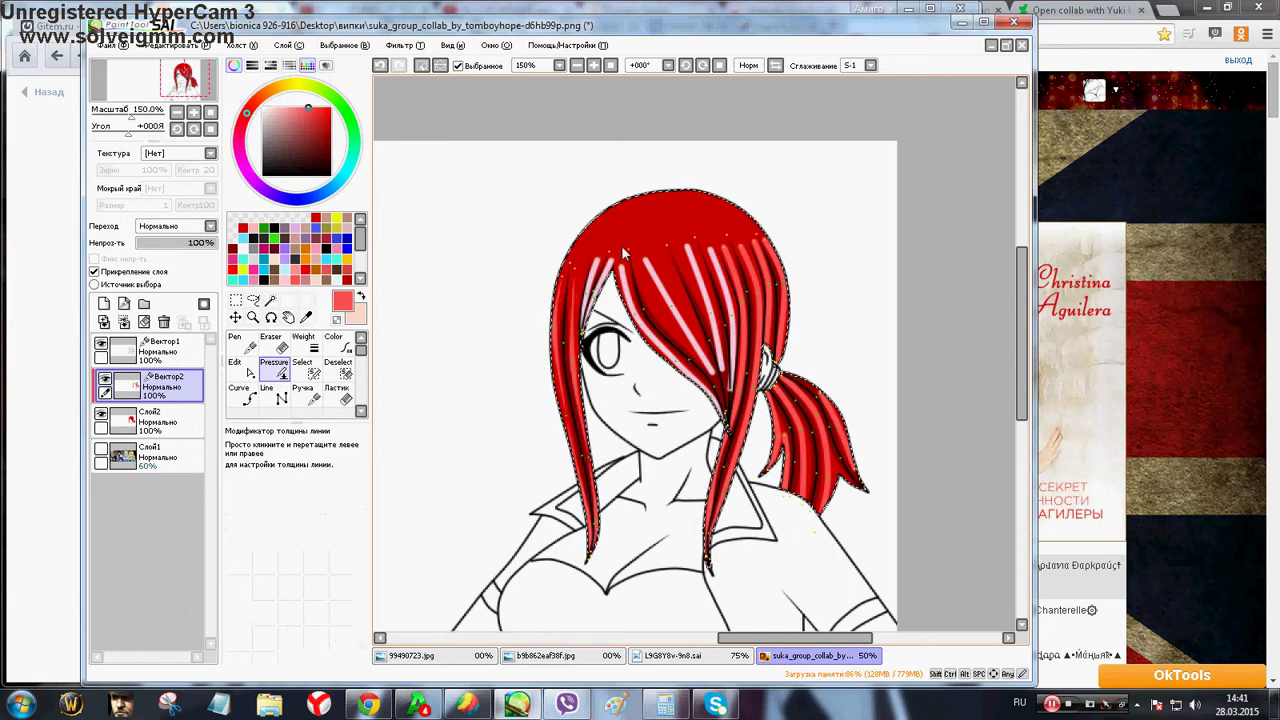
drag(598, 260, 385, 262)
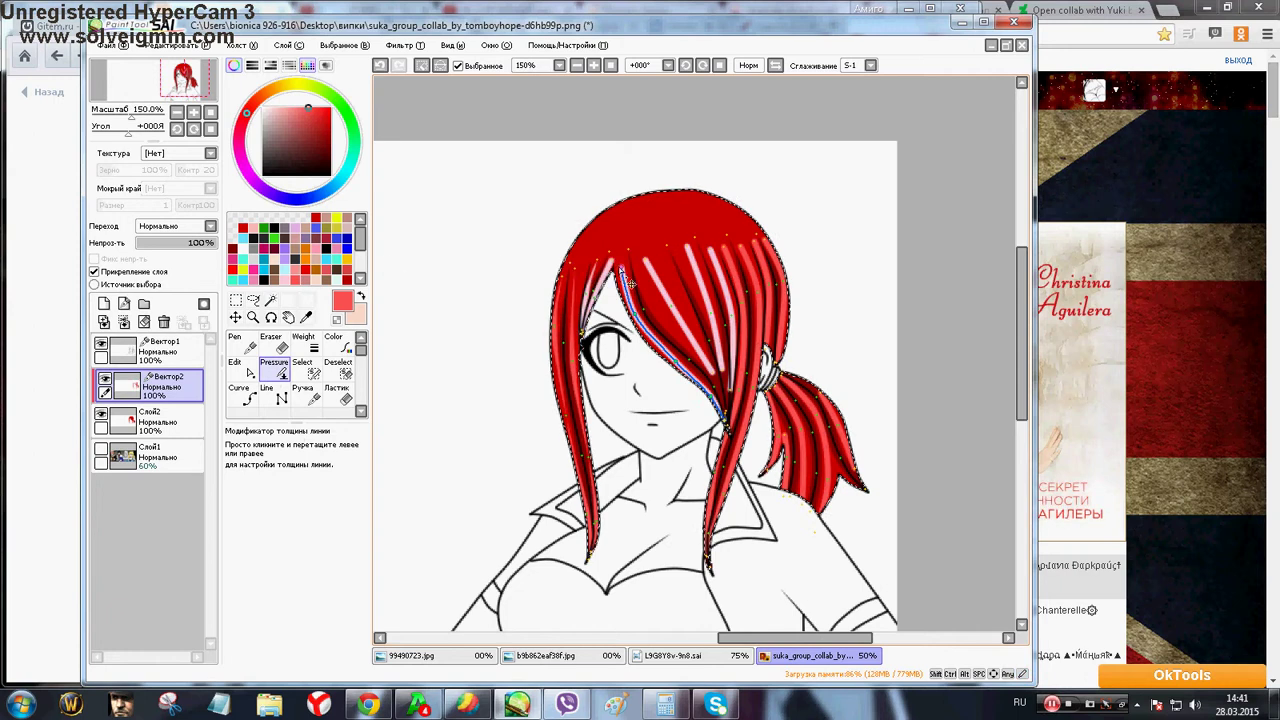
Thin the ends of the highlight along the fringe's face-side edge and of the neighbouring fringe highlight
drag(624, 255, 375, 277)
drag(622, 267, 390, 272)
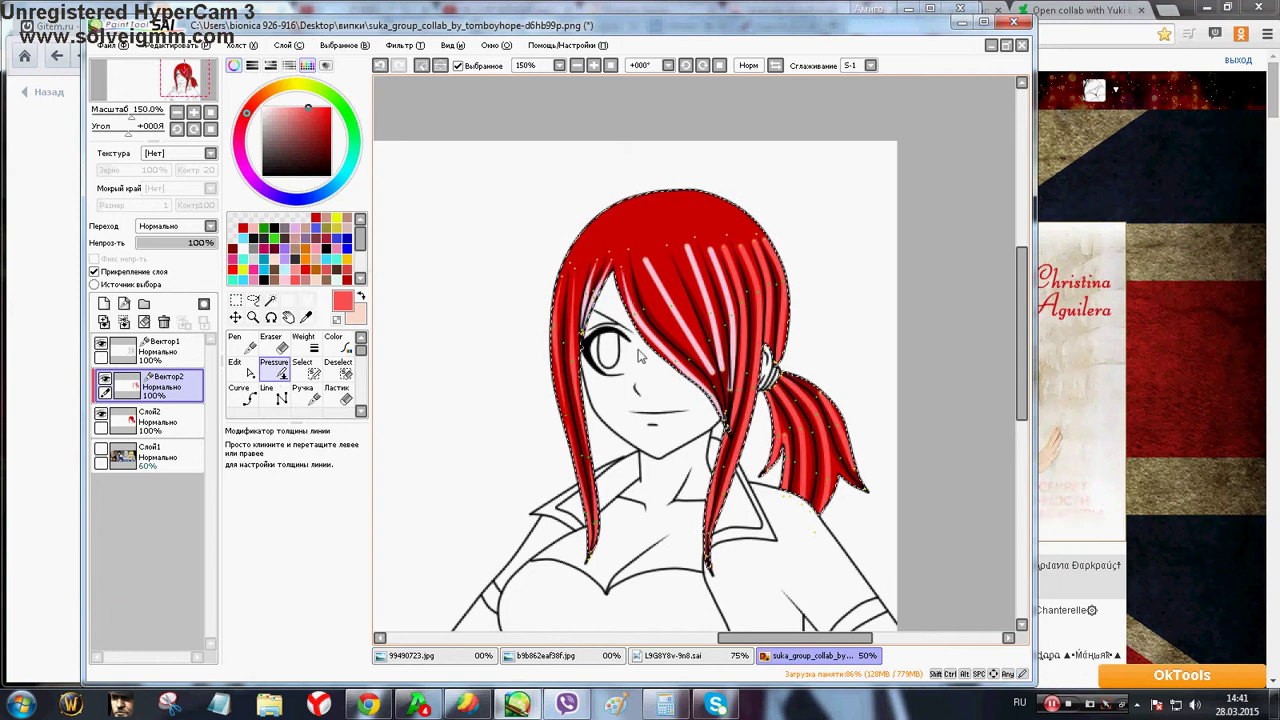
drag(677, 361, 340, 364)
drag(645, 260, 284, 285)
drag(713, 376, 440, 345)
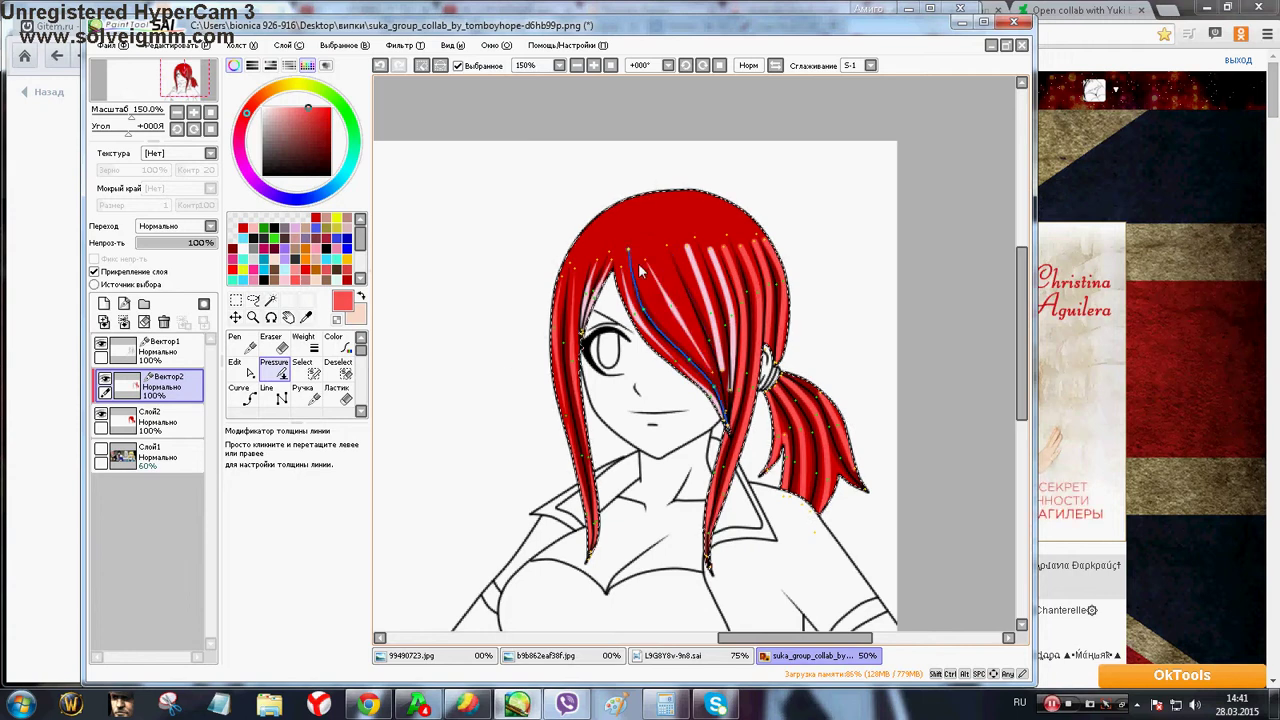
Taper the upper and lower ends of the middle and outer fringe highlights with the Pressure tool
drag(687, 247, 345, 293)
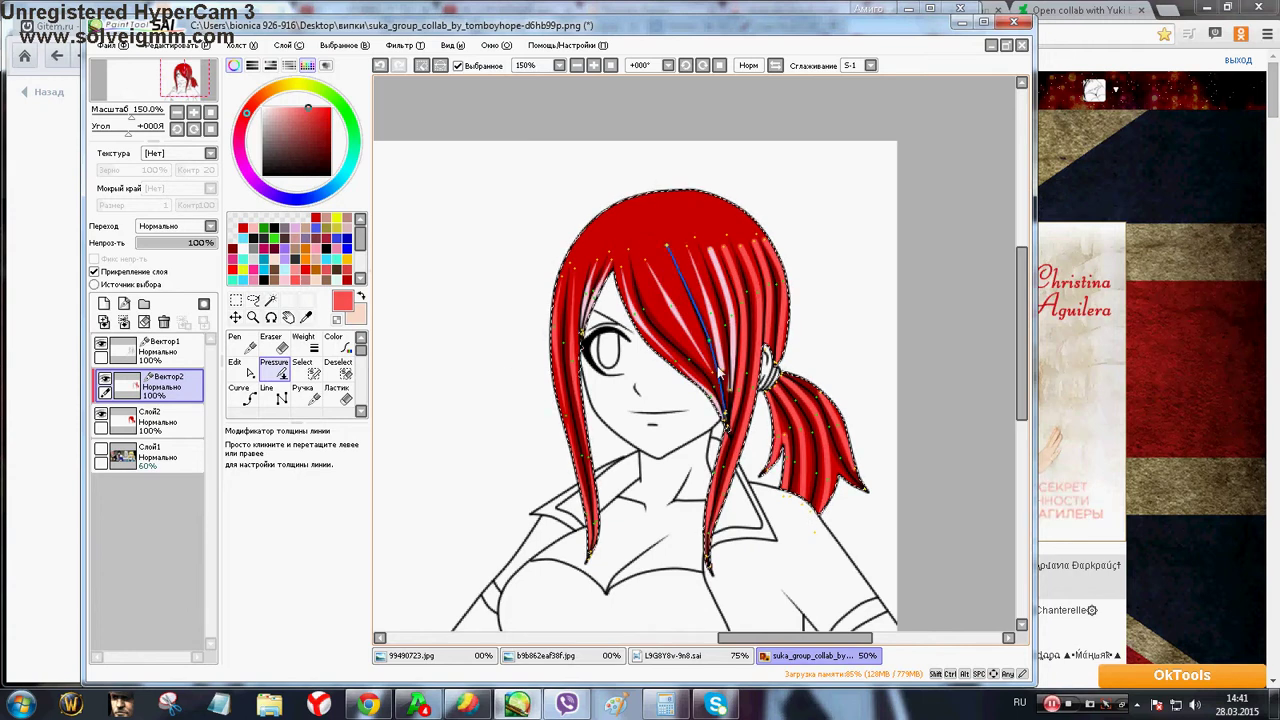
drag(722, 371, 420, 349)
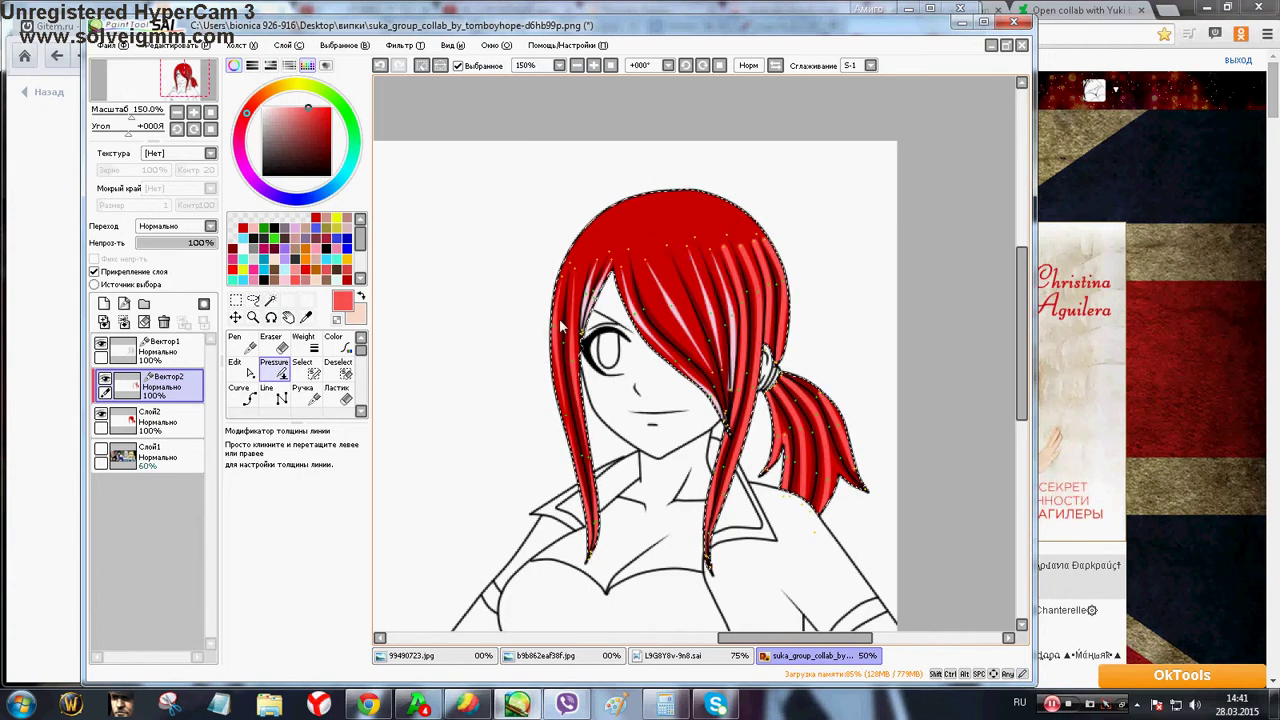
drag(736, 387, 636, 388)
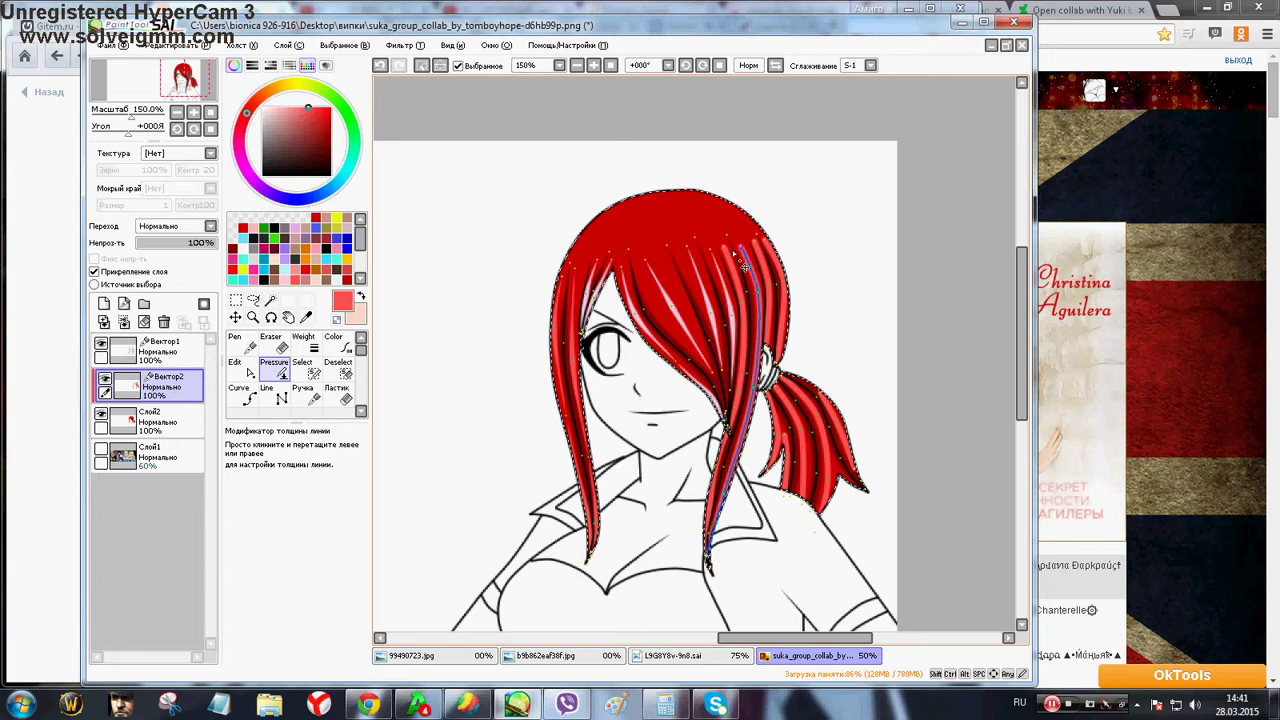
drag(727, 237, 628, 262)
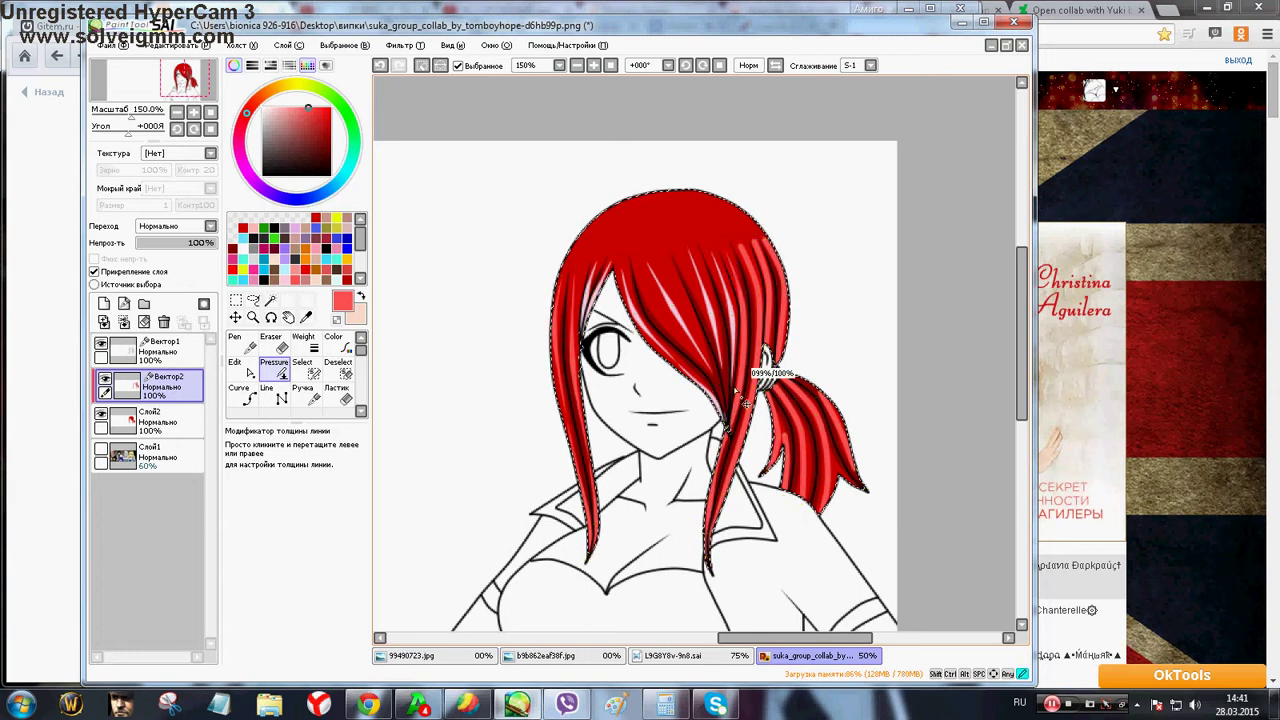
drag(735, 388, 612, 408)
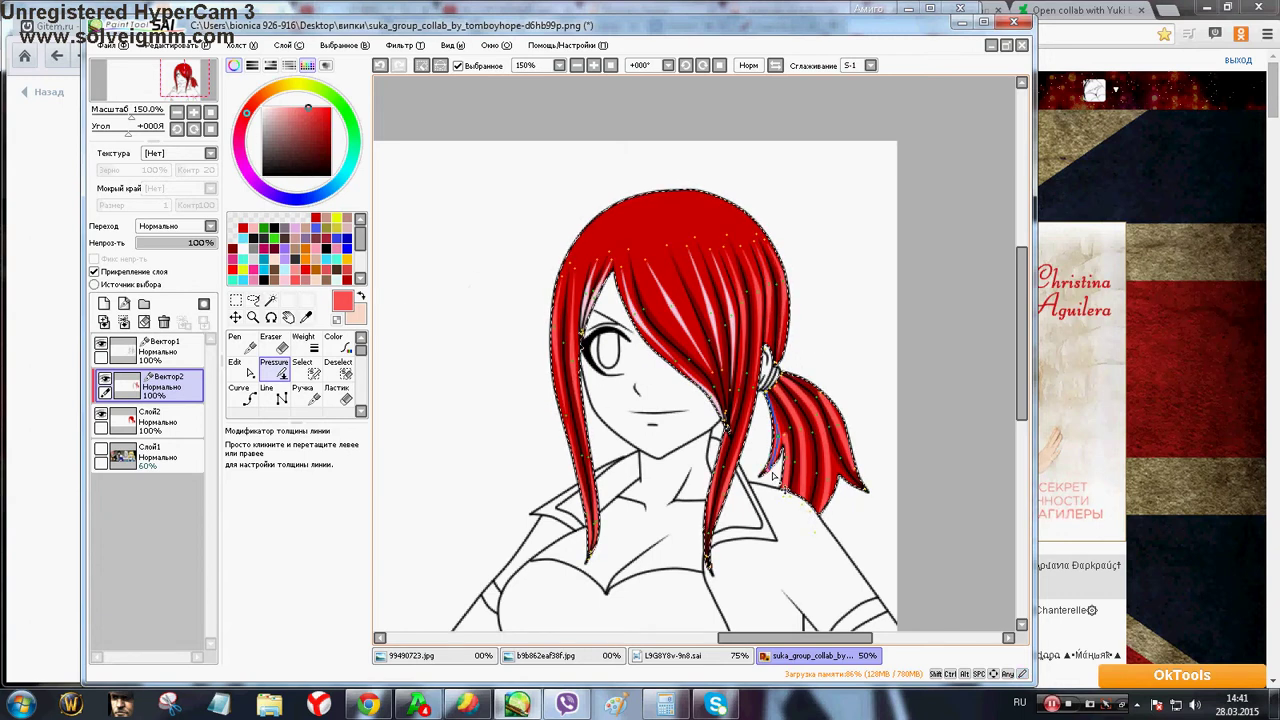
Taper the light red highlights in the ponytail, undoing unwanted pressure changes along the way
drag(780, 446, 434, 412)
drag(789, 414, 675, 436)
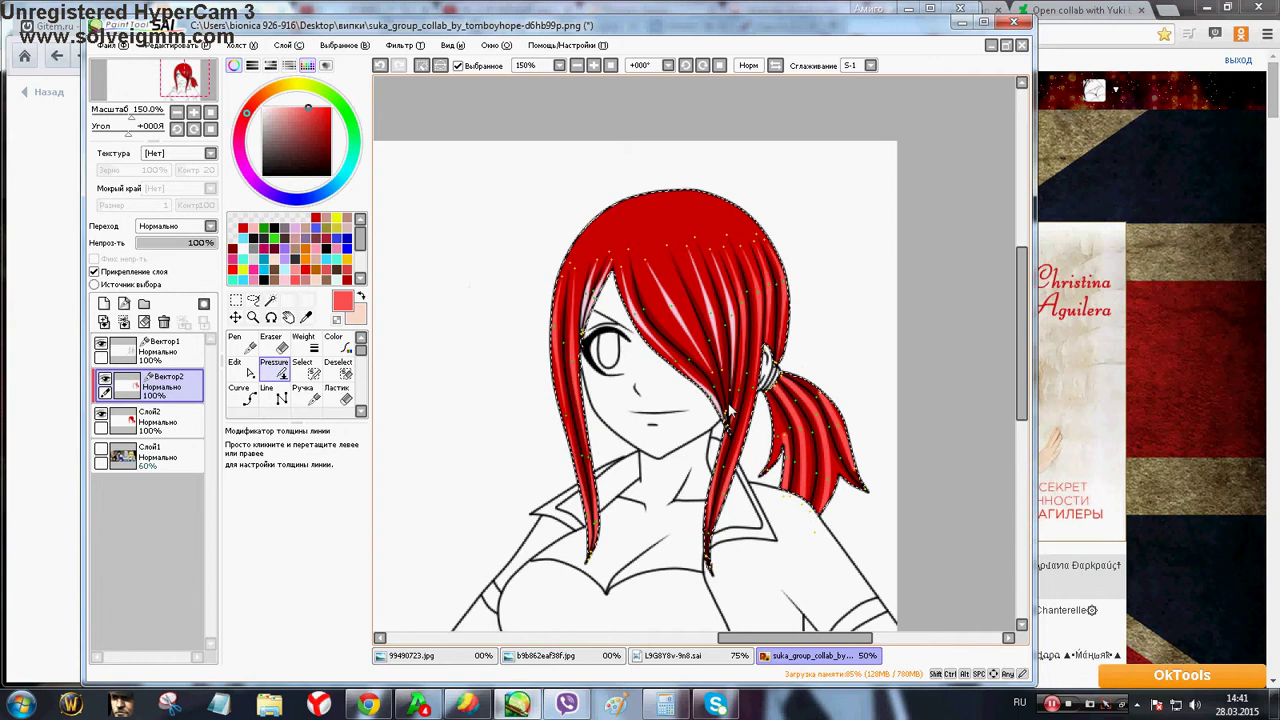
click(380, 67)
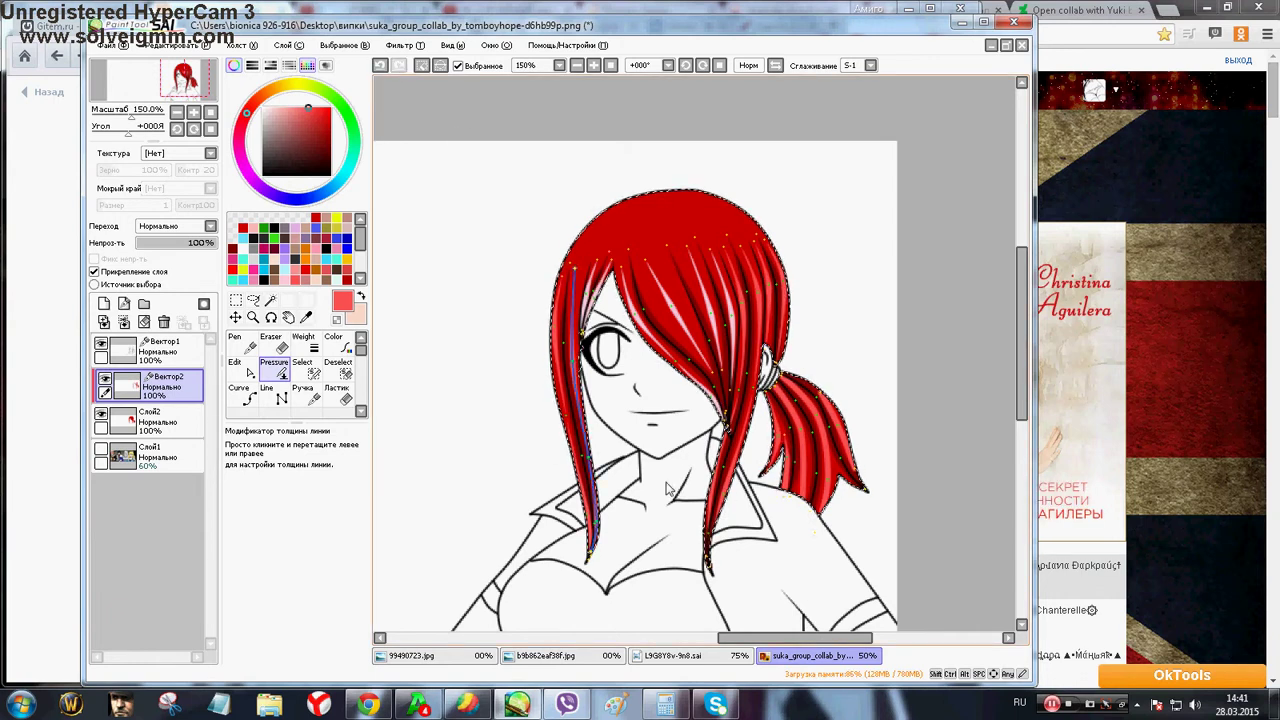
click(380, 66)
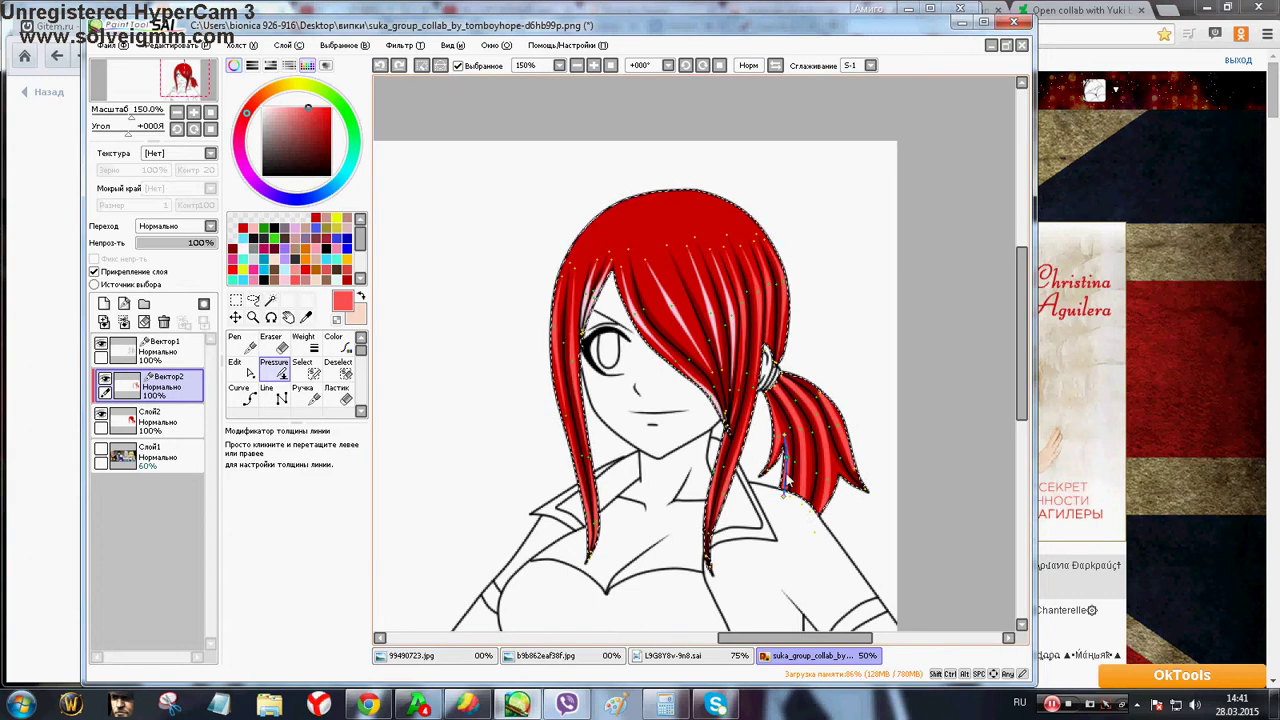
drag(783, 499, 422, 461)
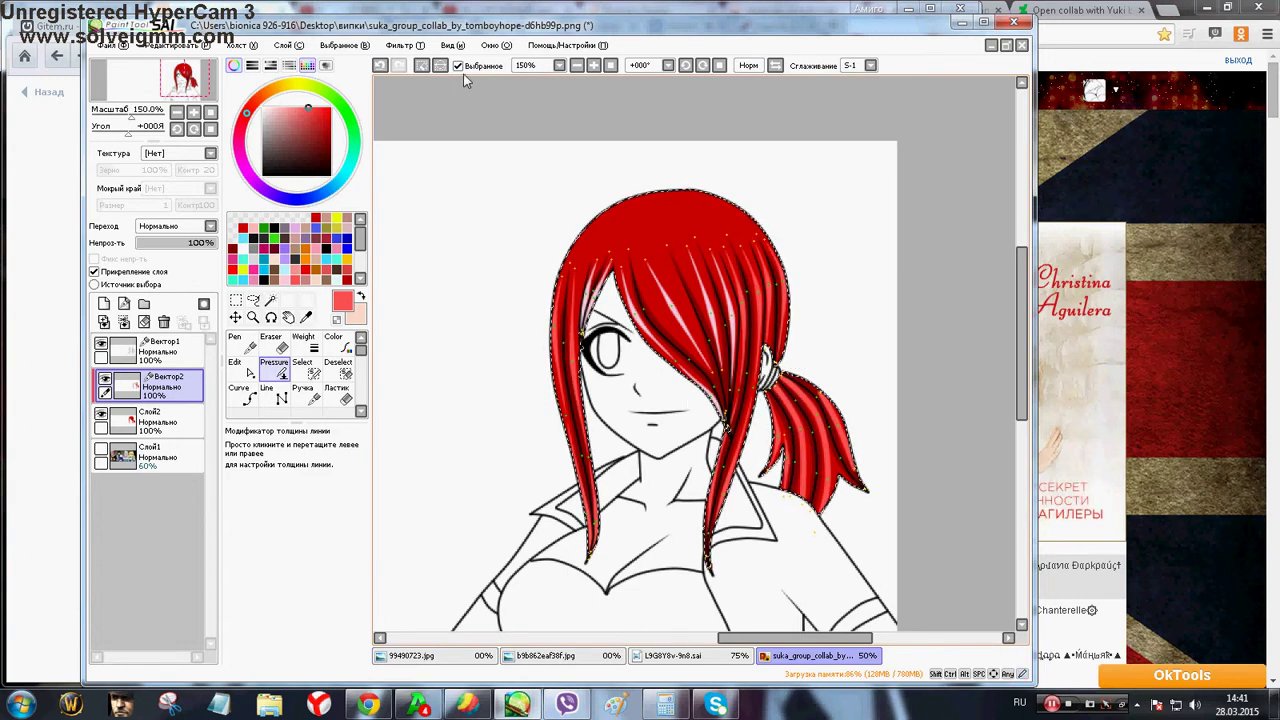
click(380, 67)
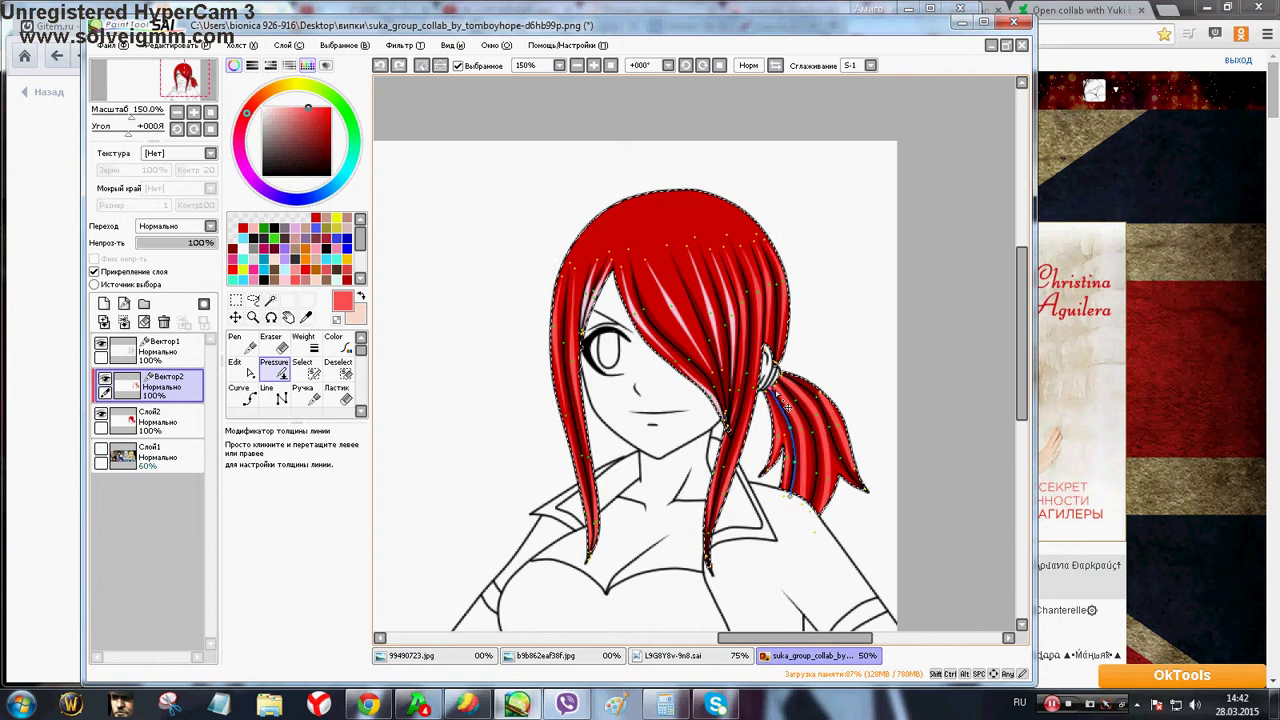
drag(355, 389, 354, 389)
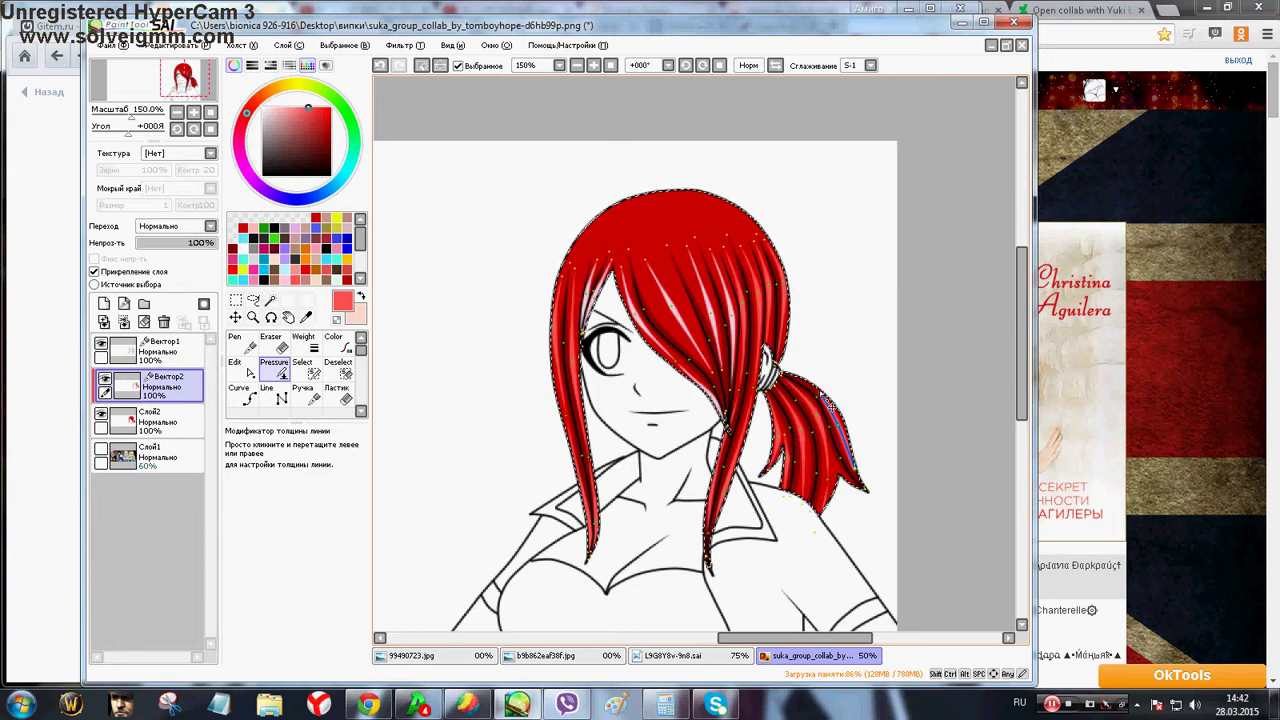
drag(823, 473, 508, 466)
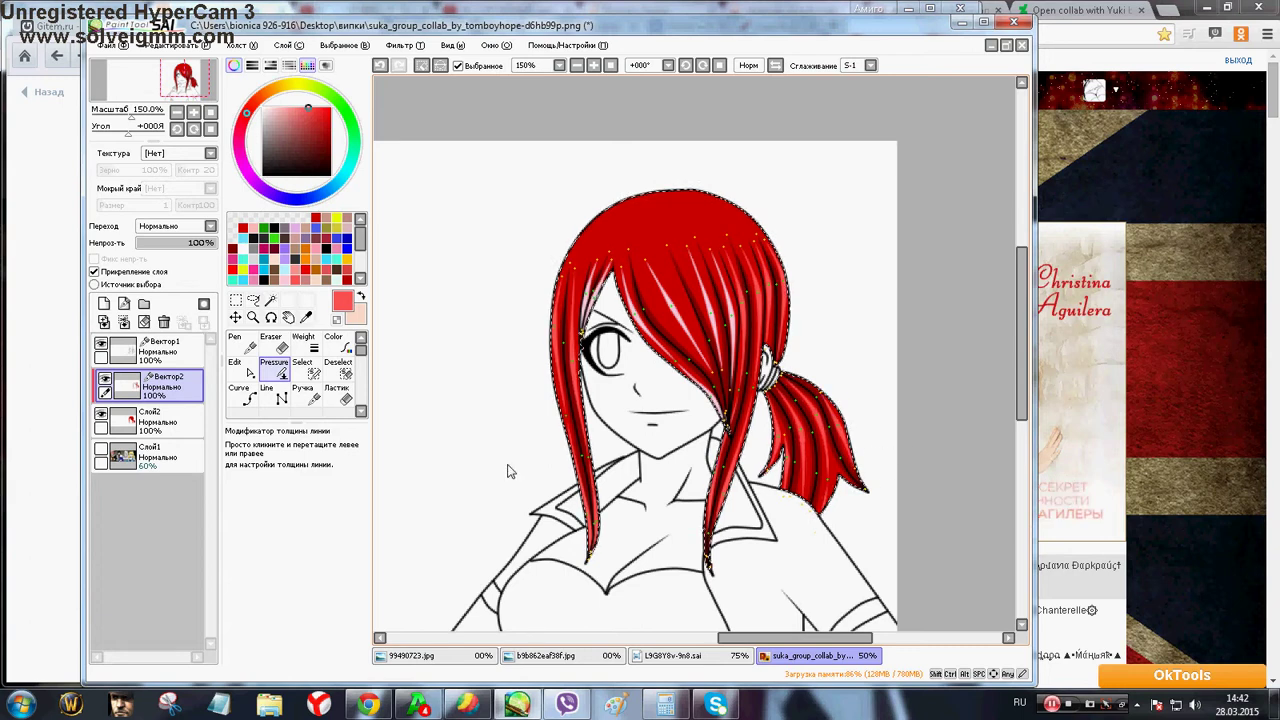
Add a vector layer clipped to the hair and set the Curve tool to size 20 in light pink
click(240, 394)
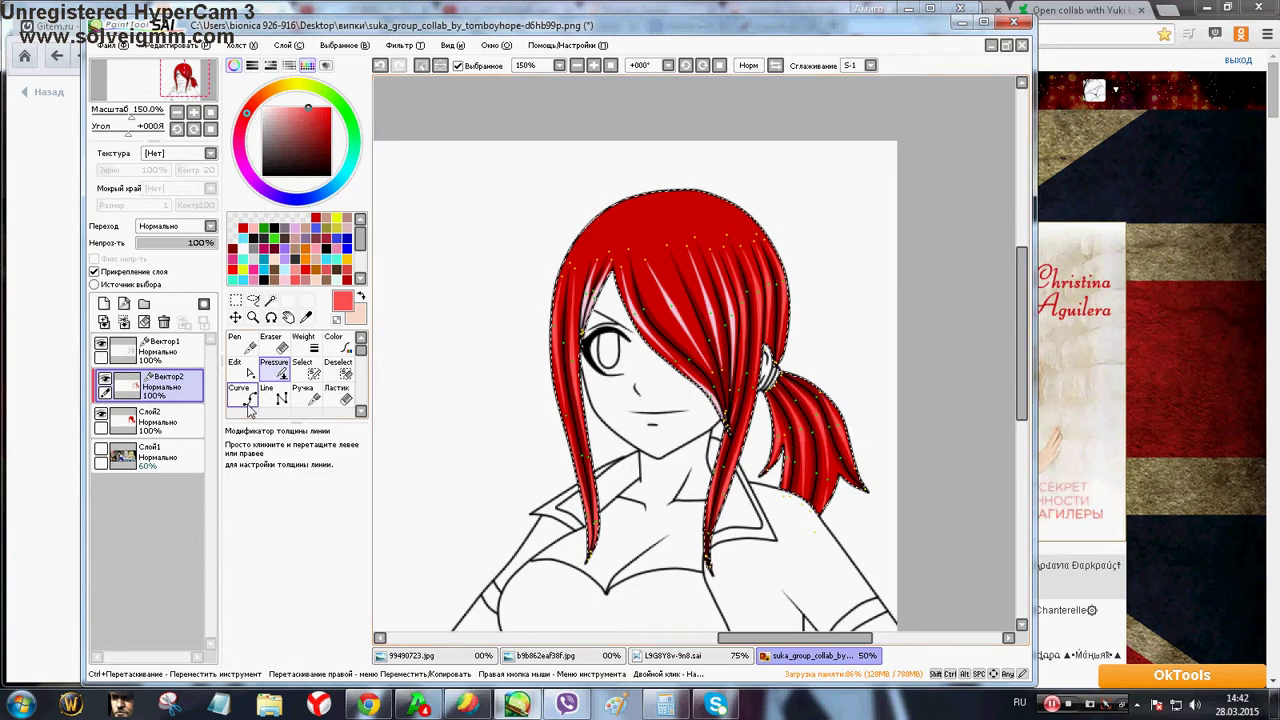
click(123, 304)
click(94, 271)
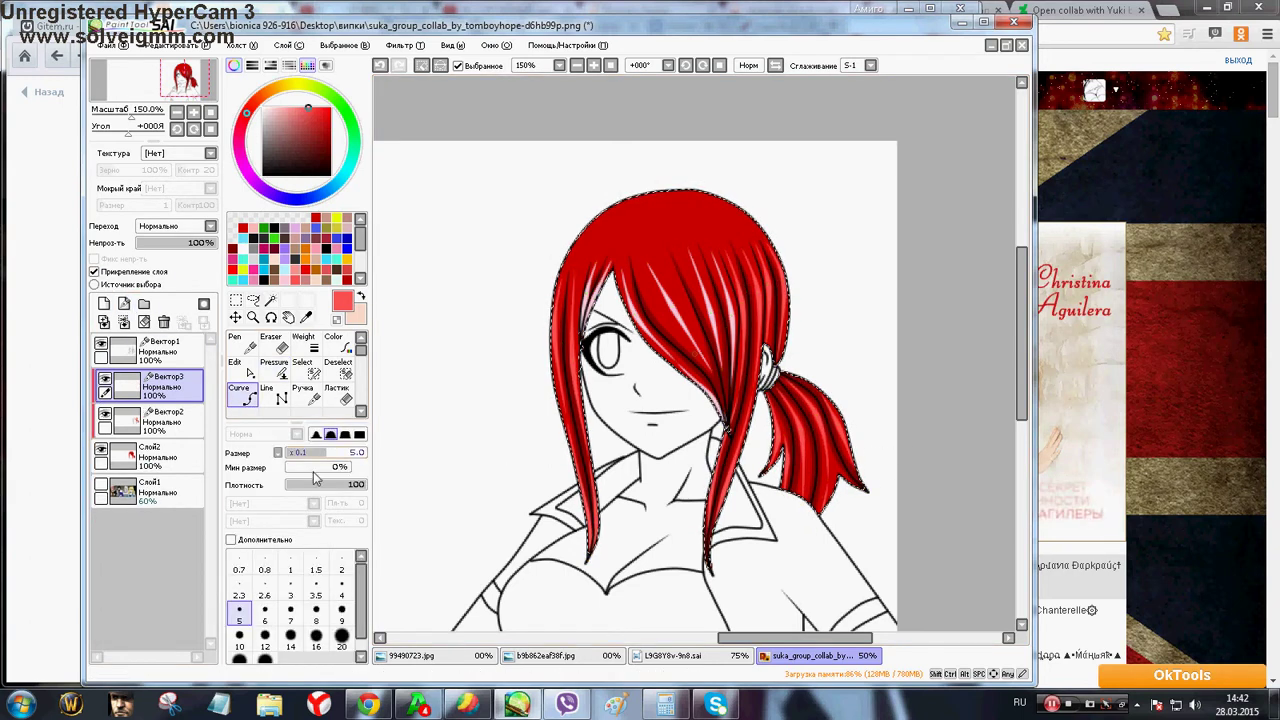
click(341, 640)
click(300, 266)
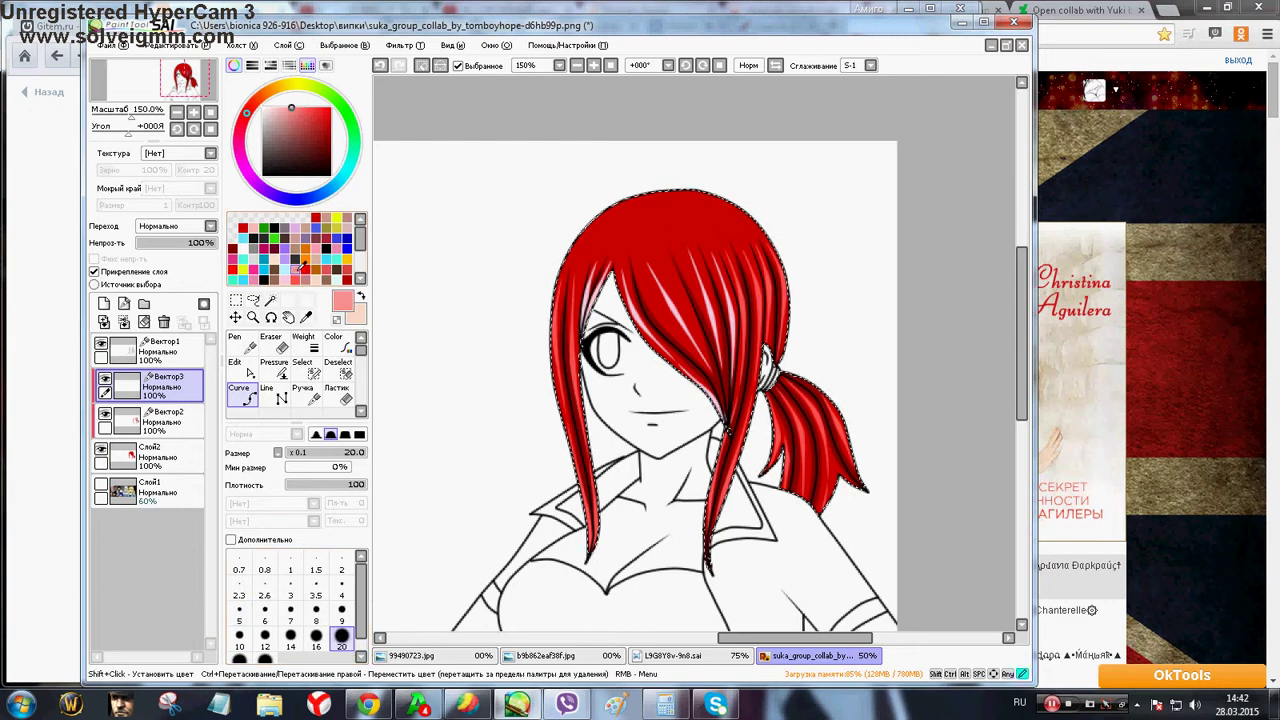
Set the new layer's blending mode to Сложение, draw a shine band across the hair and taper it at the fringe's face-side edge
click(207, 228)
click(160, 296)
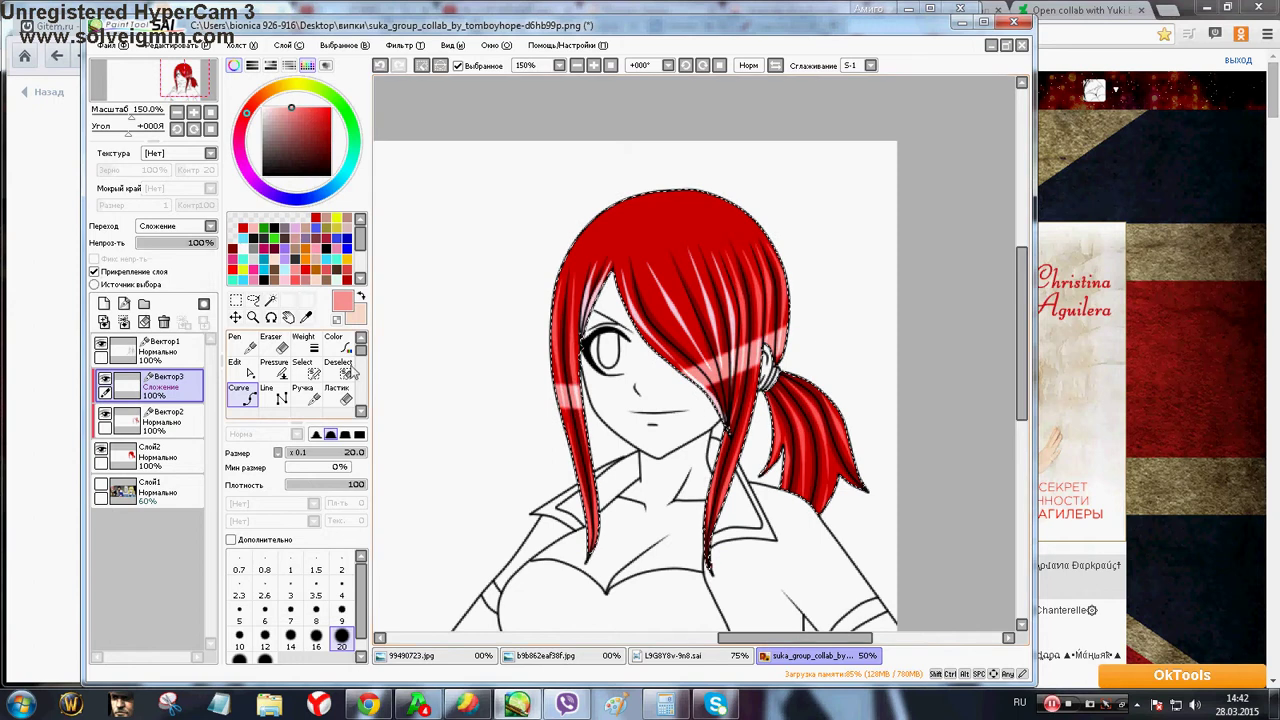
click(276, 369)
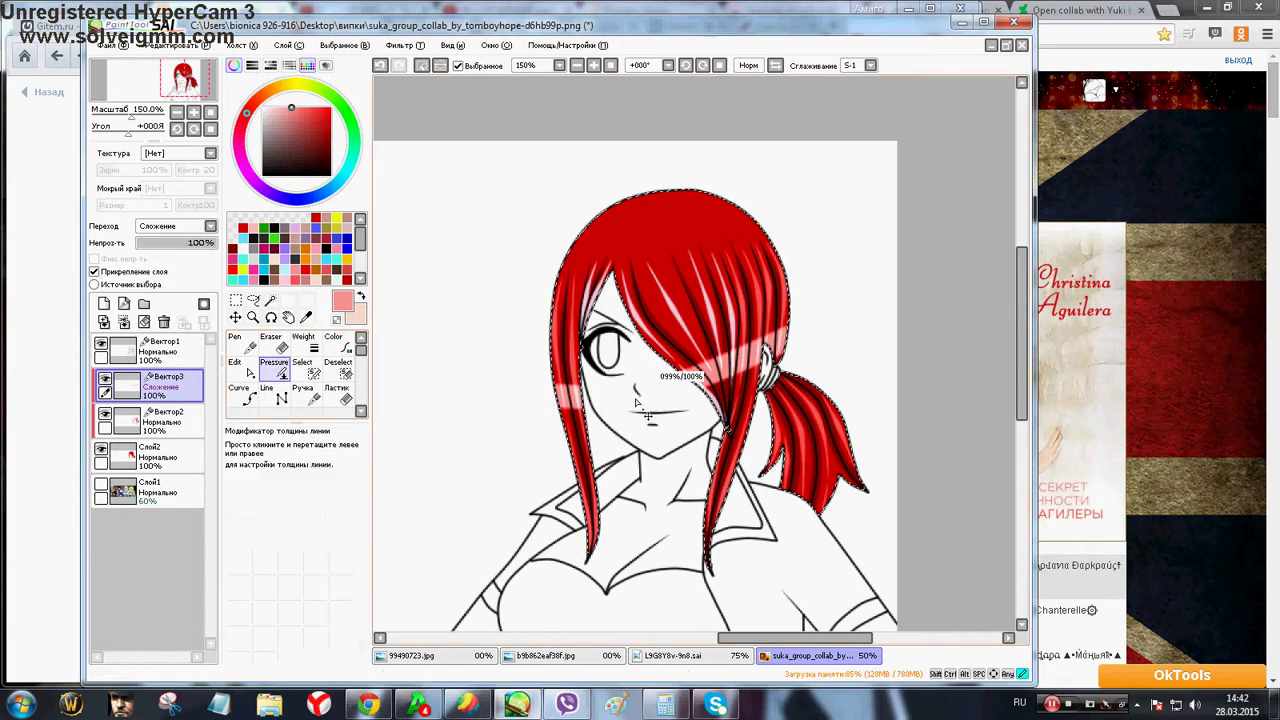
click(240, 393)
Add a raster layer in Сложение mode and paint light pink beside the shine bands on the fringe and side lock at size 50
click(103, 303)
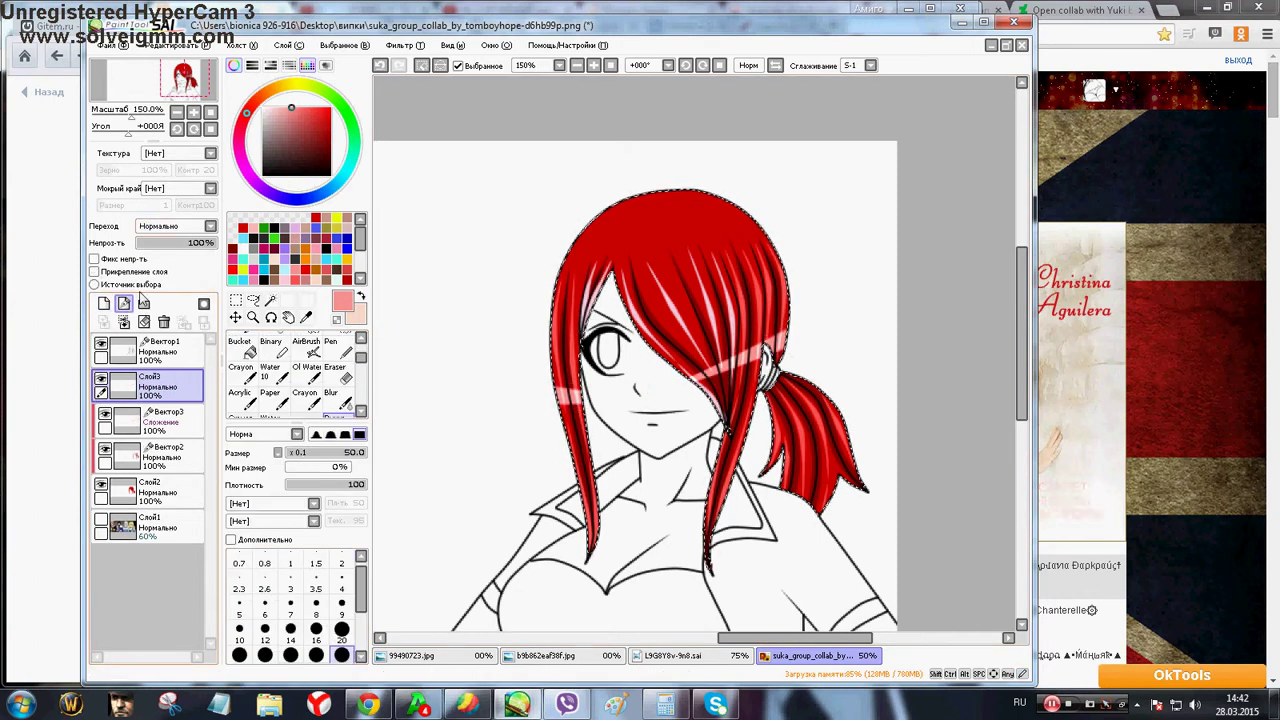
click(209, 226)
click(158, 288)
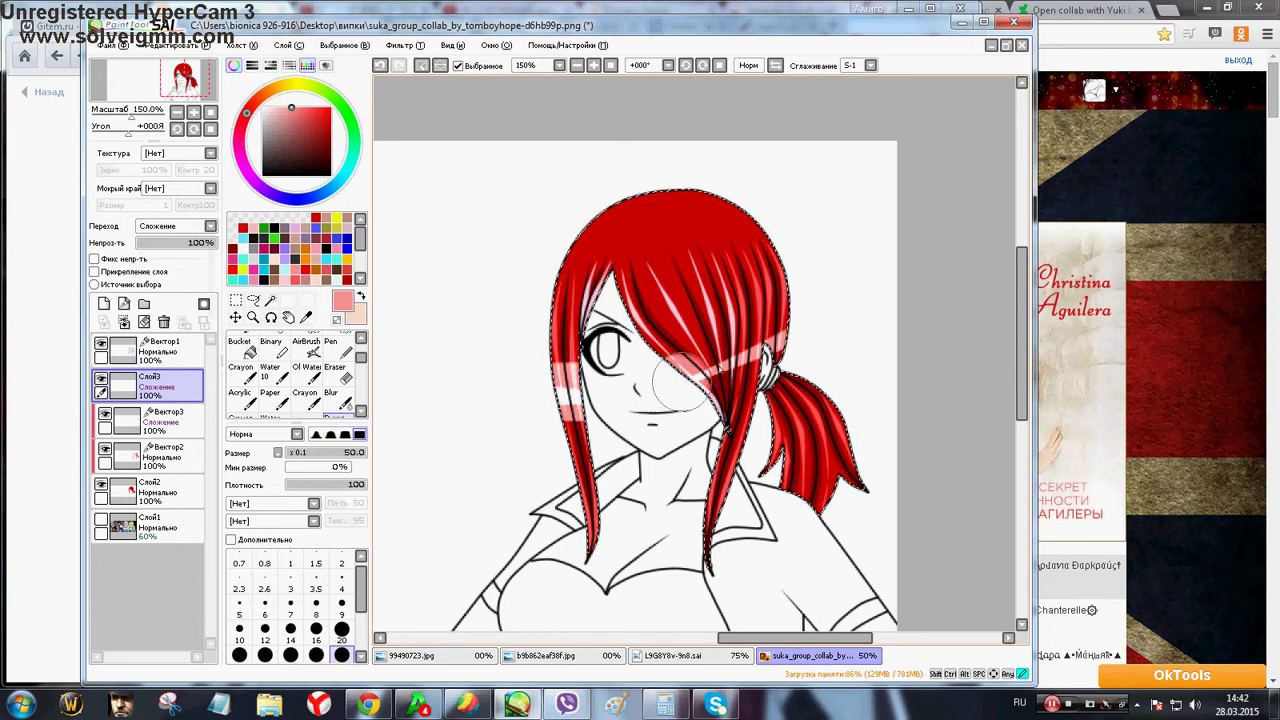
Blend the light pink paint into the red fringe and side lock with the Blur tool at size 50
click(338, 398)
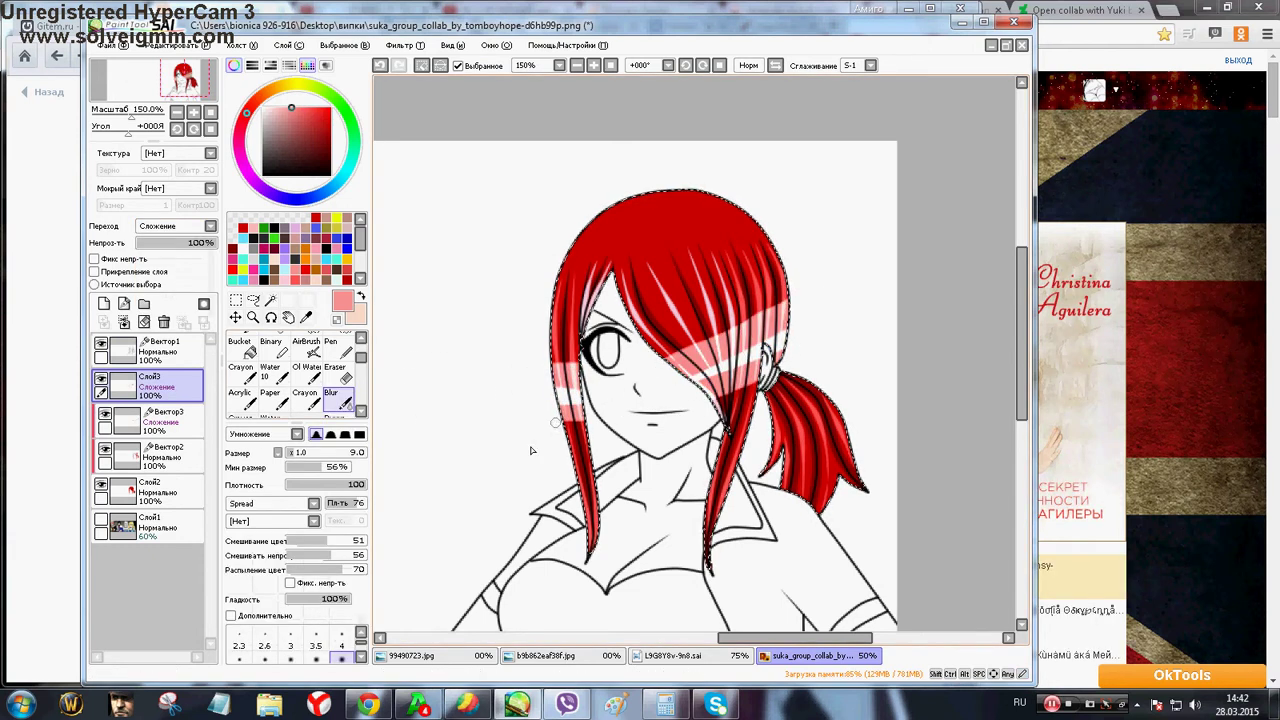
click(361, 657)
click(342, 659)
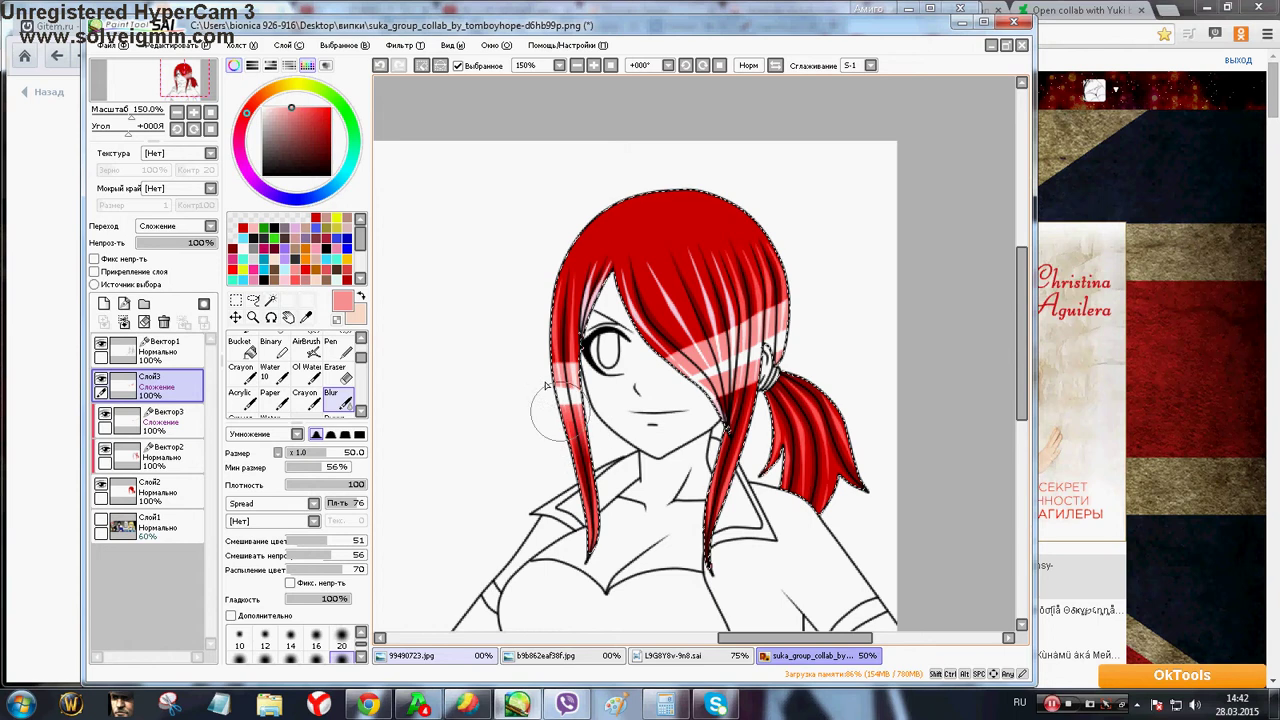
drag(583, 366, 588, 378)
drag(846, 293, 827, 363)
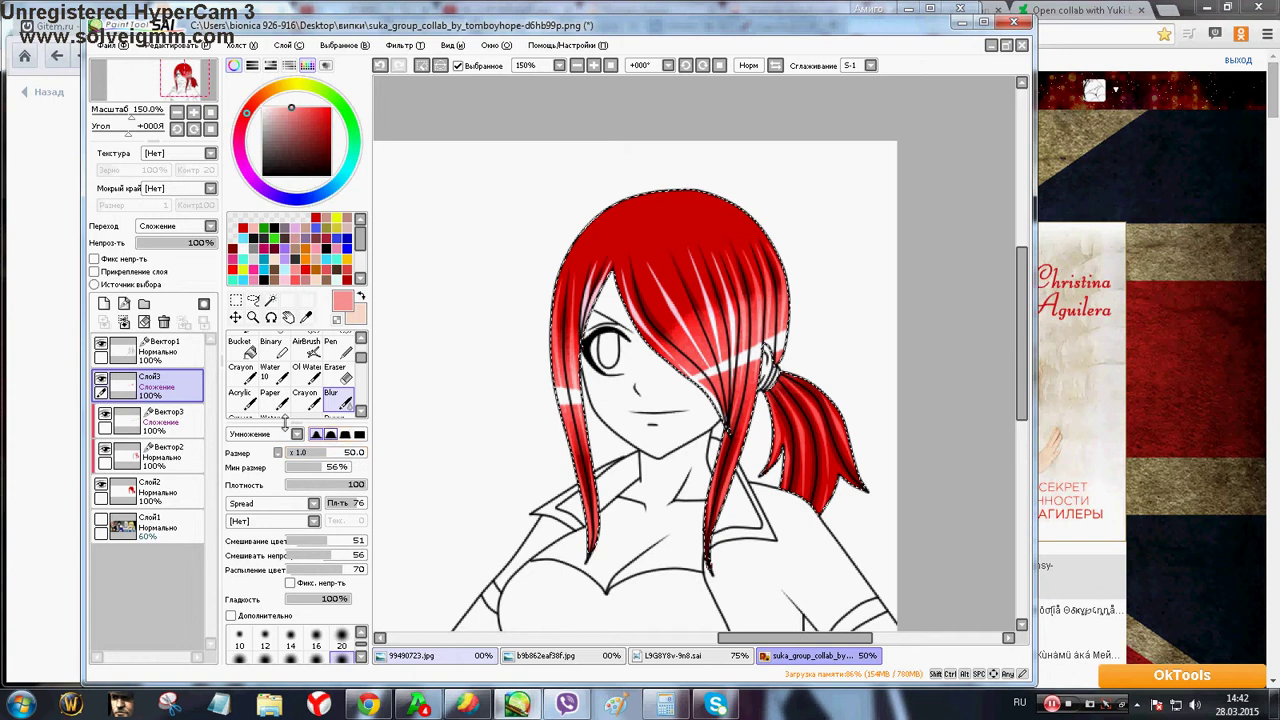
Add another raster layer, paint the lower ends of both front locks bright pink and blend them upward with the Blur tool
click(105, 309)
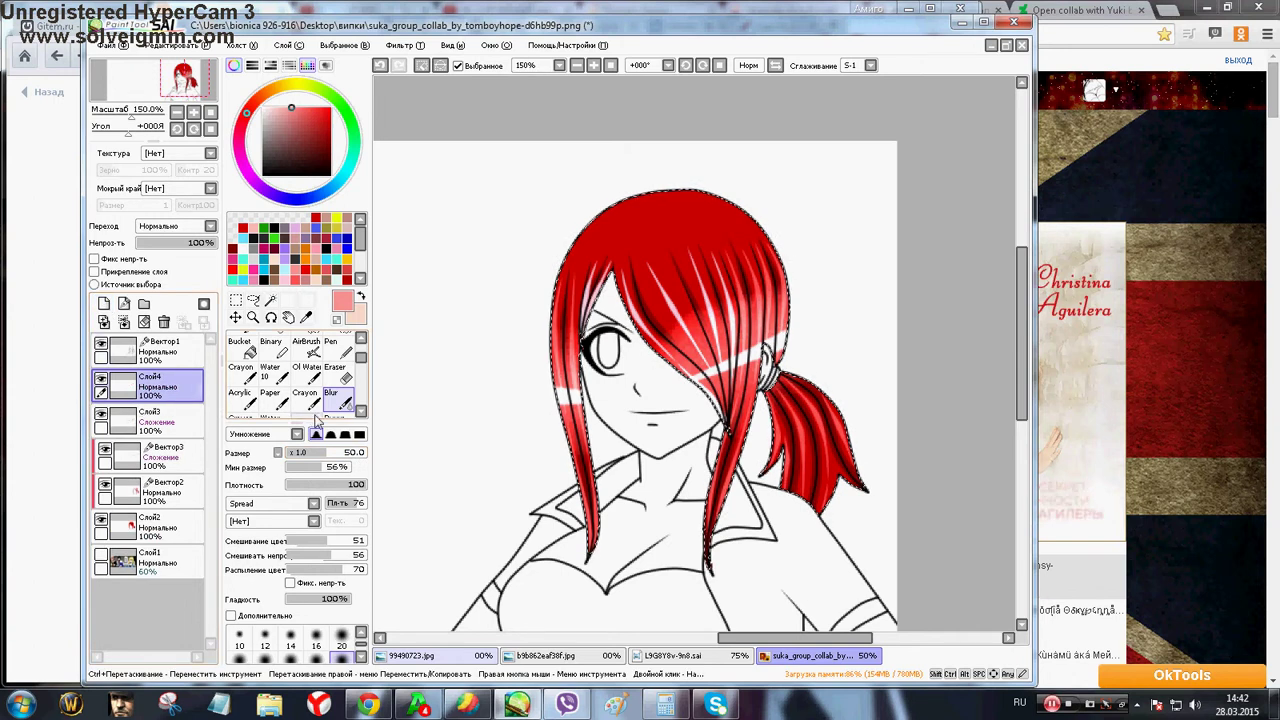
click(339, 414)
click(262, 266)
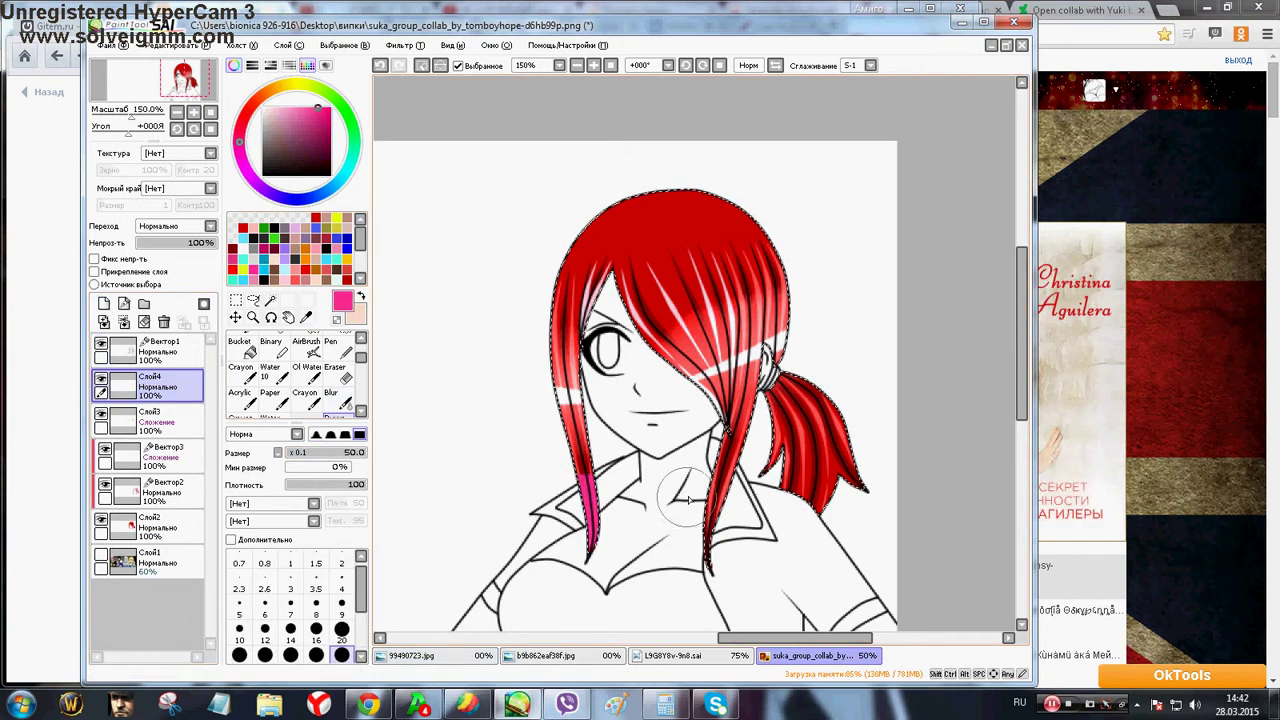
click(340, 401)
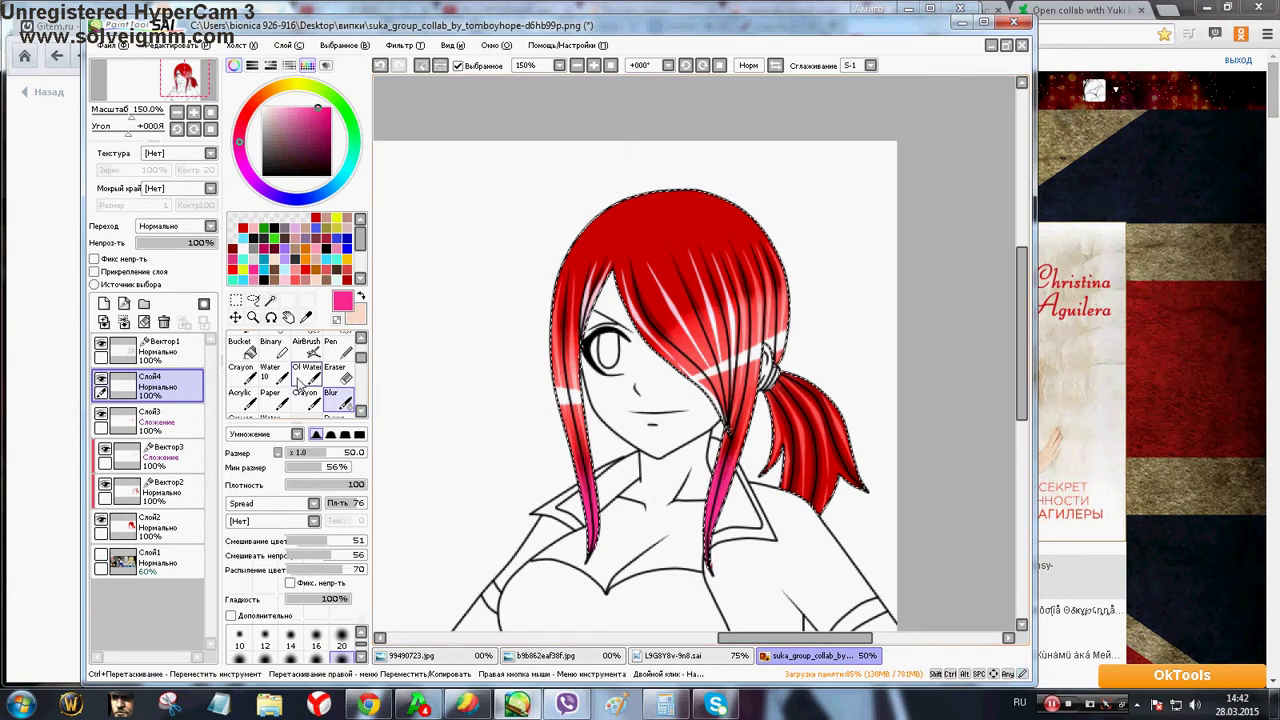
Shade the tips of both front locks with black blended by the Blur tool, and deselect the hair
click(351, 420)
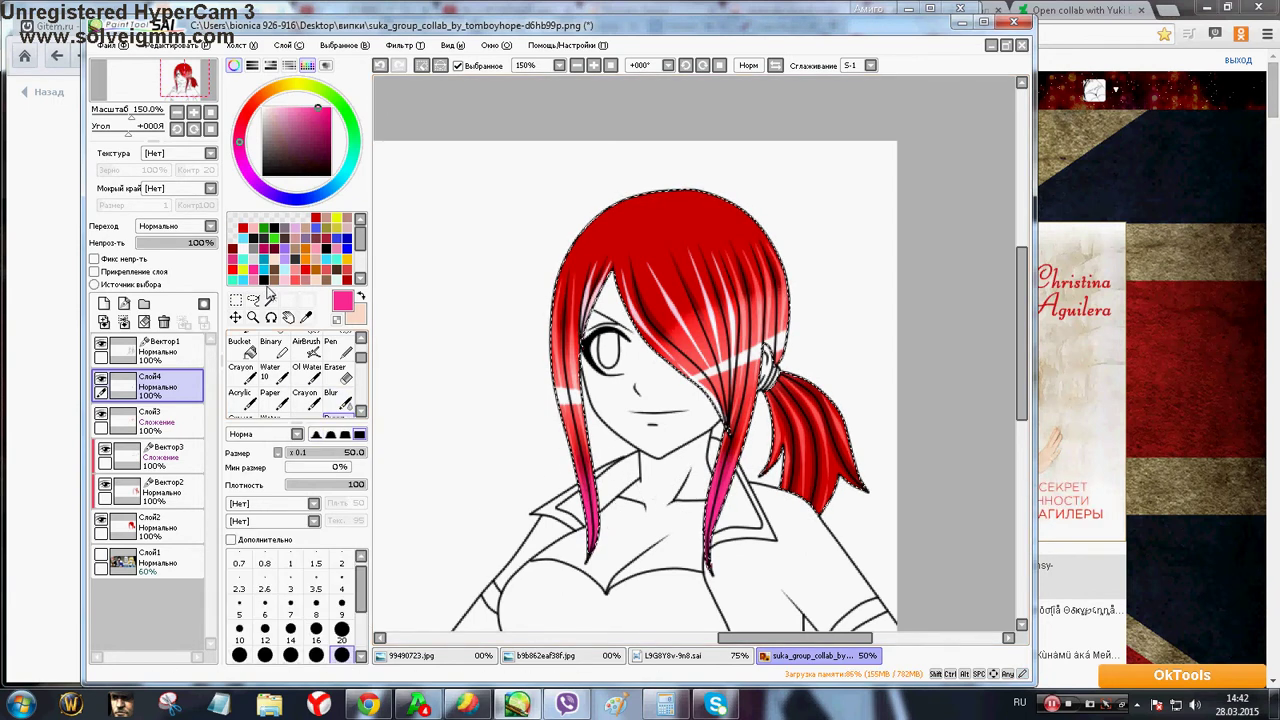
drag(582, 538, 594, 543)
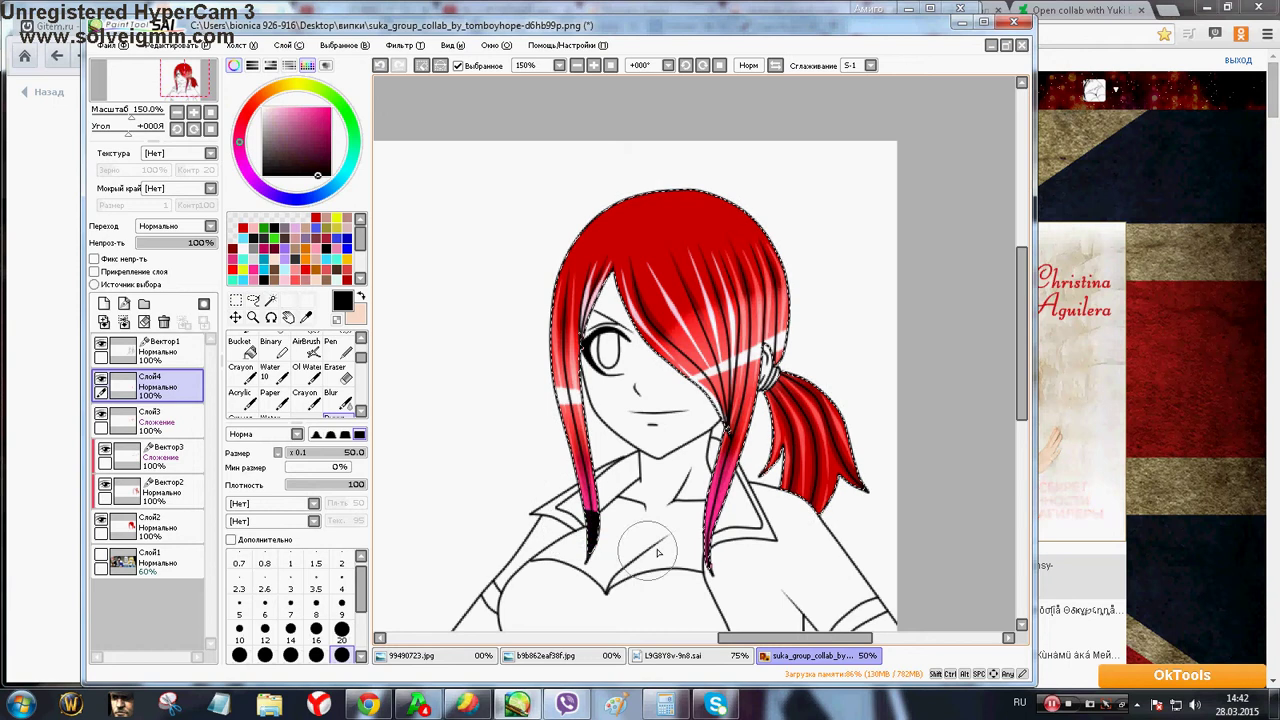
drag(688, 549, 711, 558)
click(330, 398)
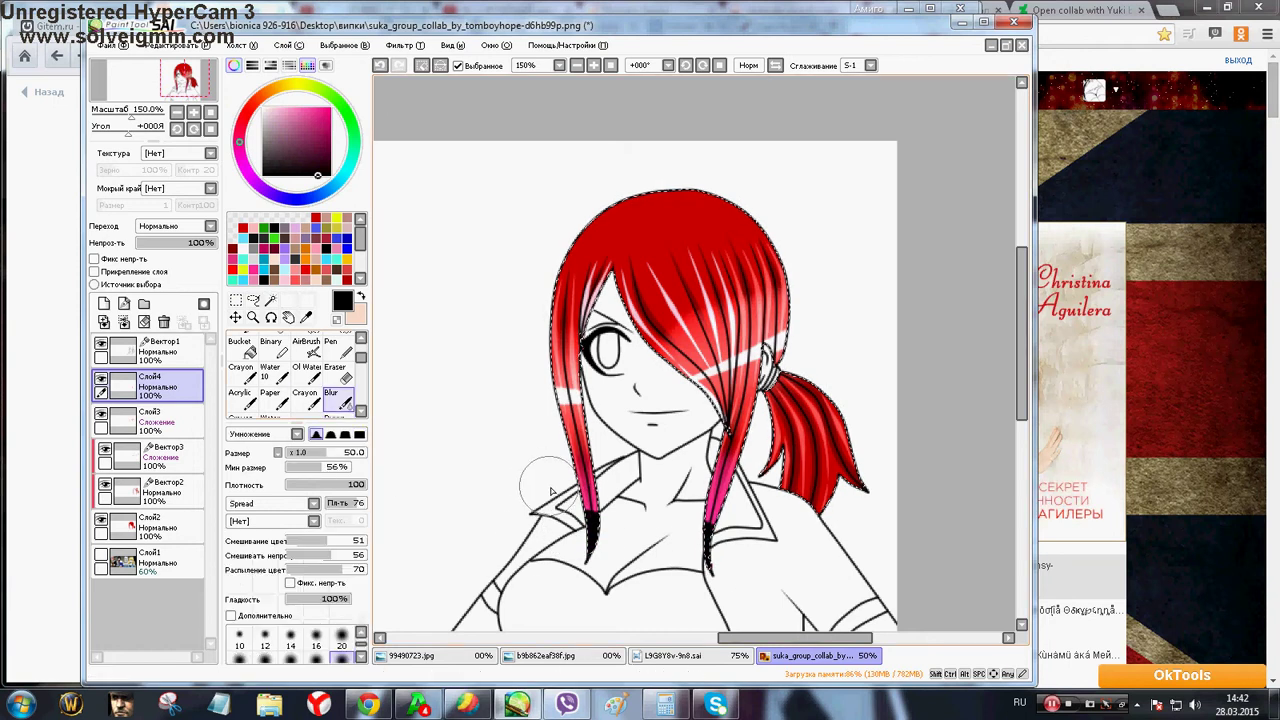
drag(587, 540, 595, 560)
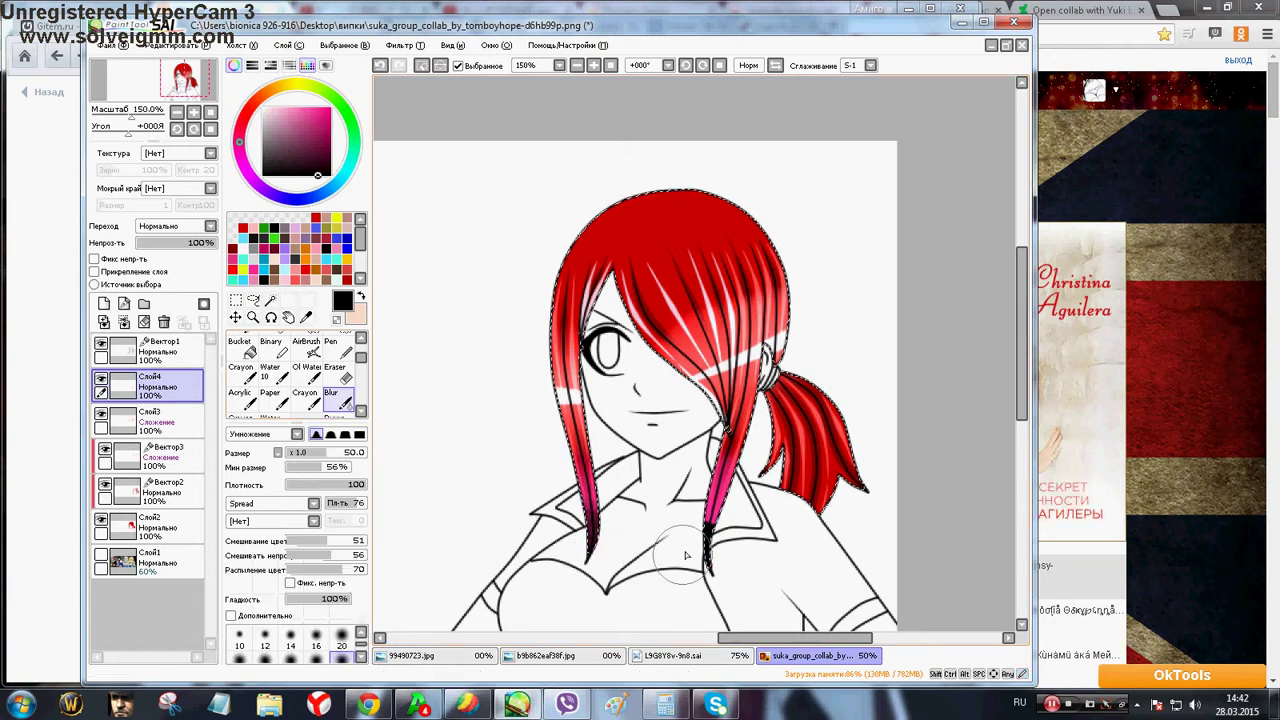
drag(684, 550, 707, 530)
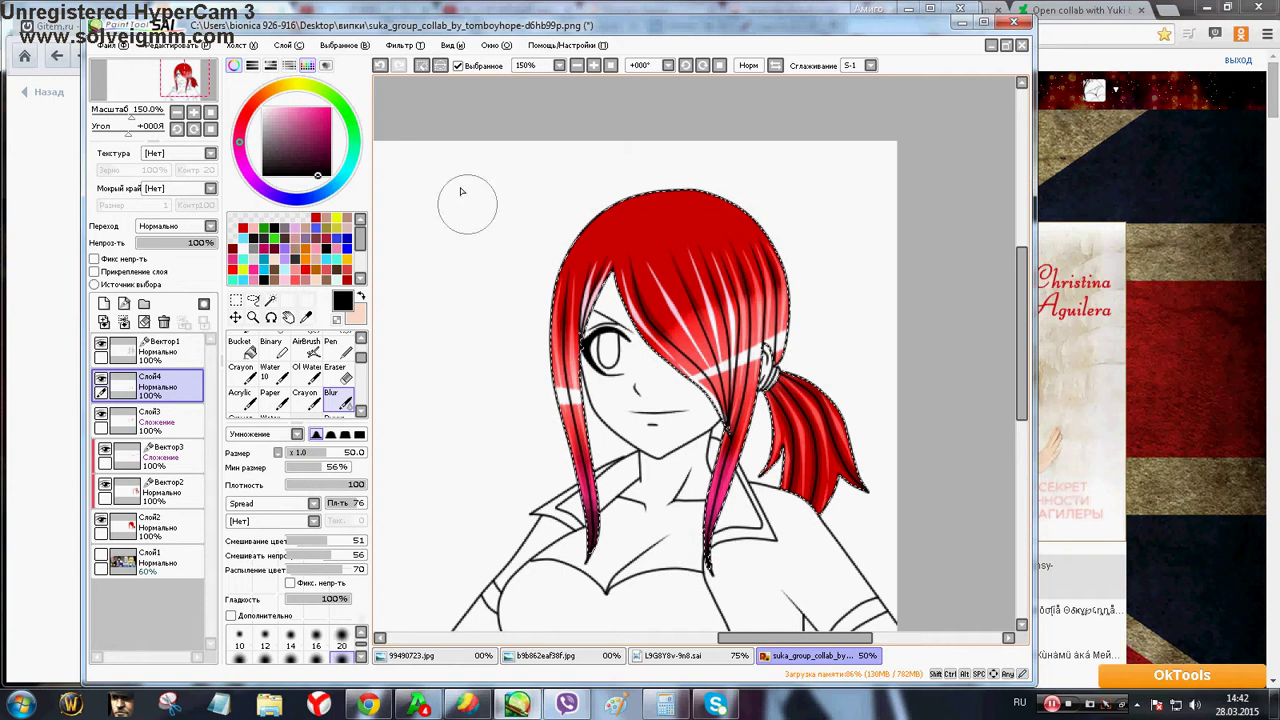
click(423, 67)
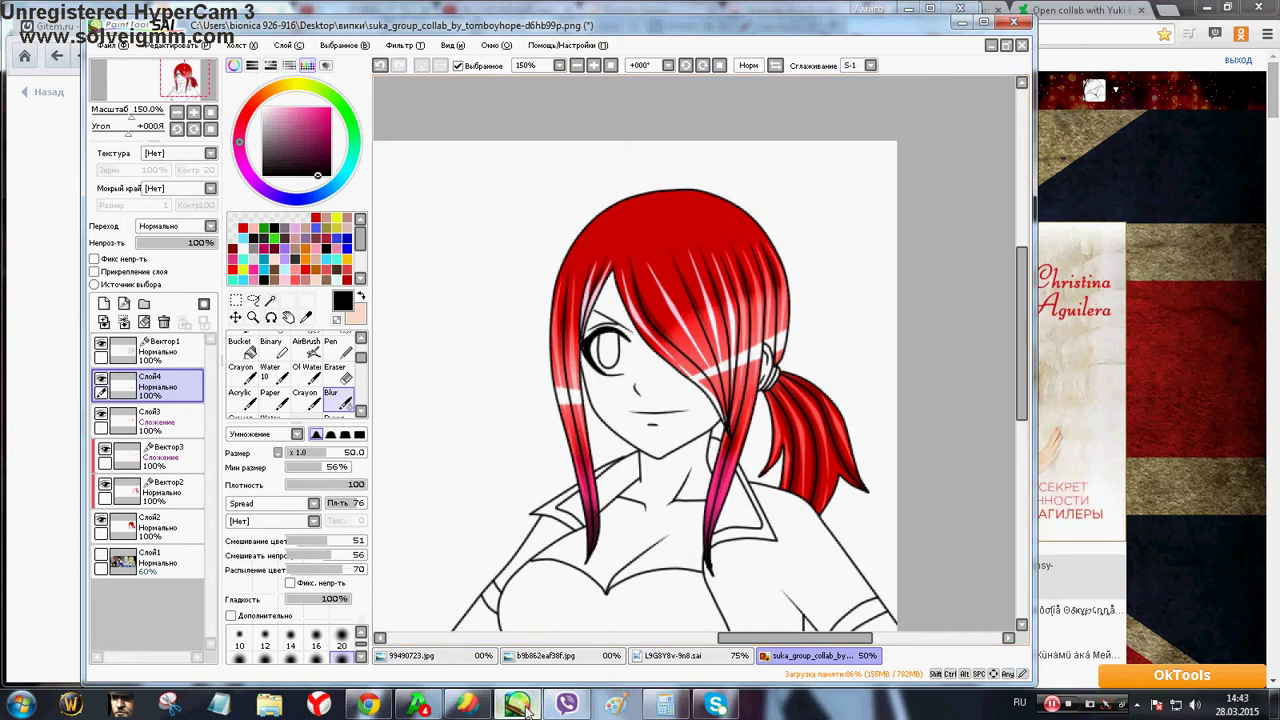
Switch to the browser's VK chat and send the message "ну щас будем разбераться"
click(419, 704)
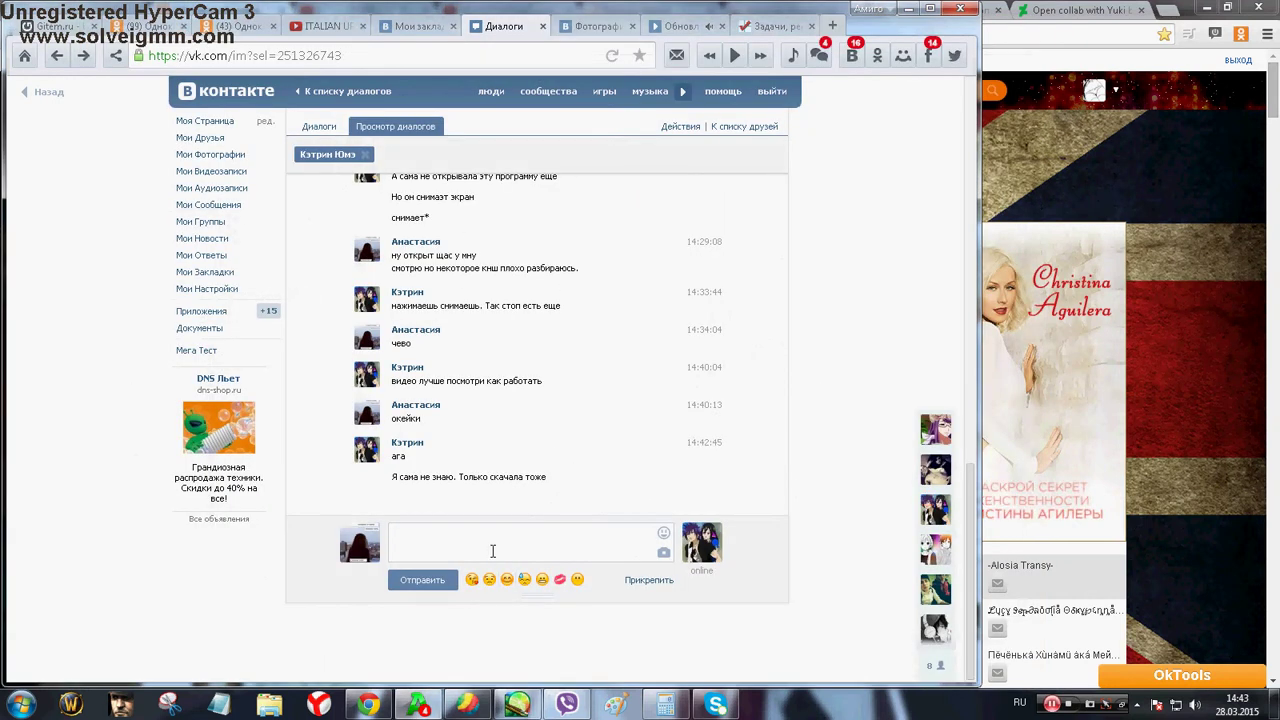
text(ну щас будем ра)
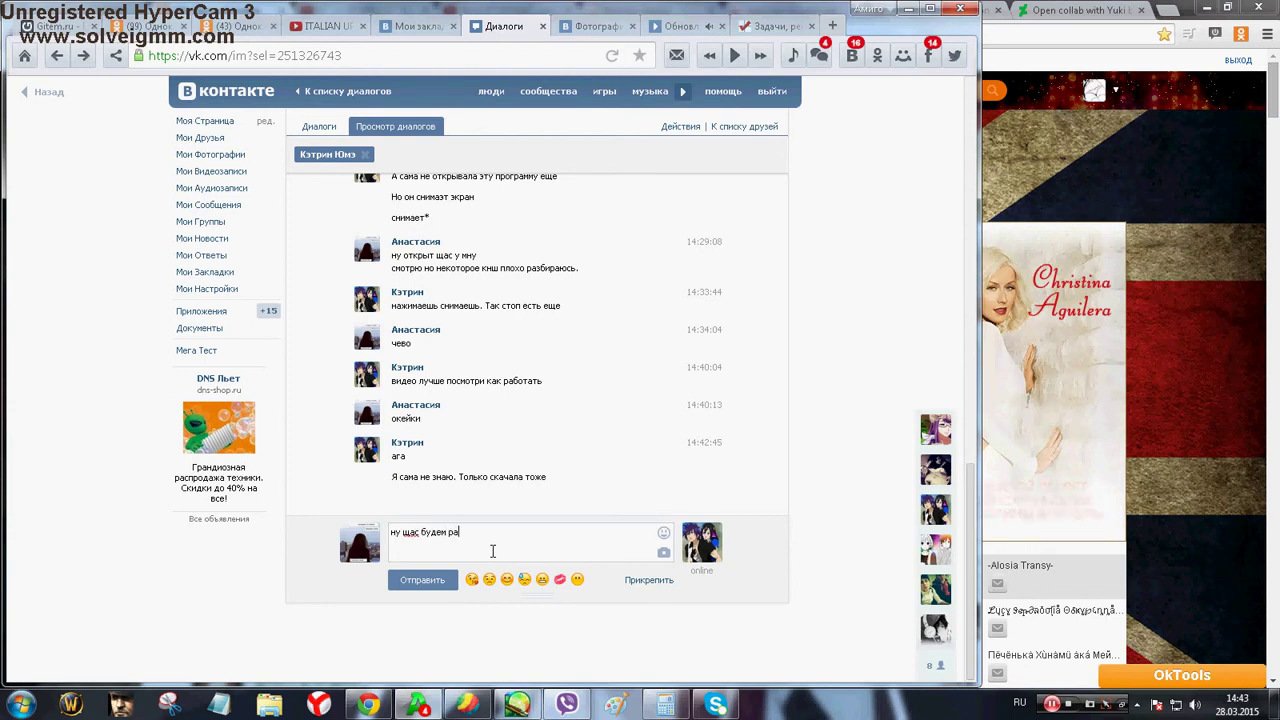
text(збераться)
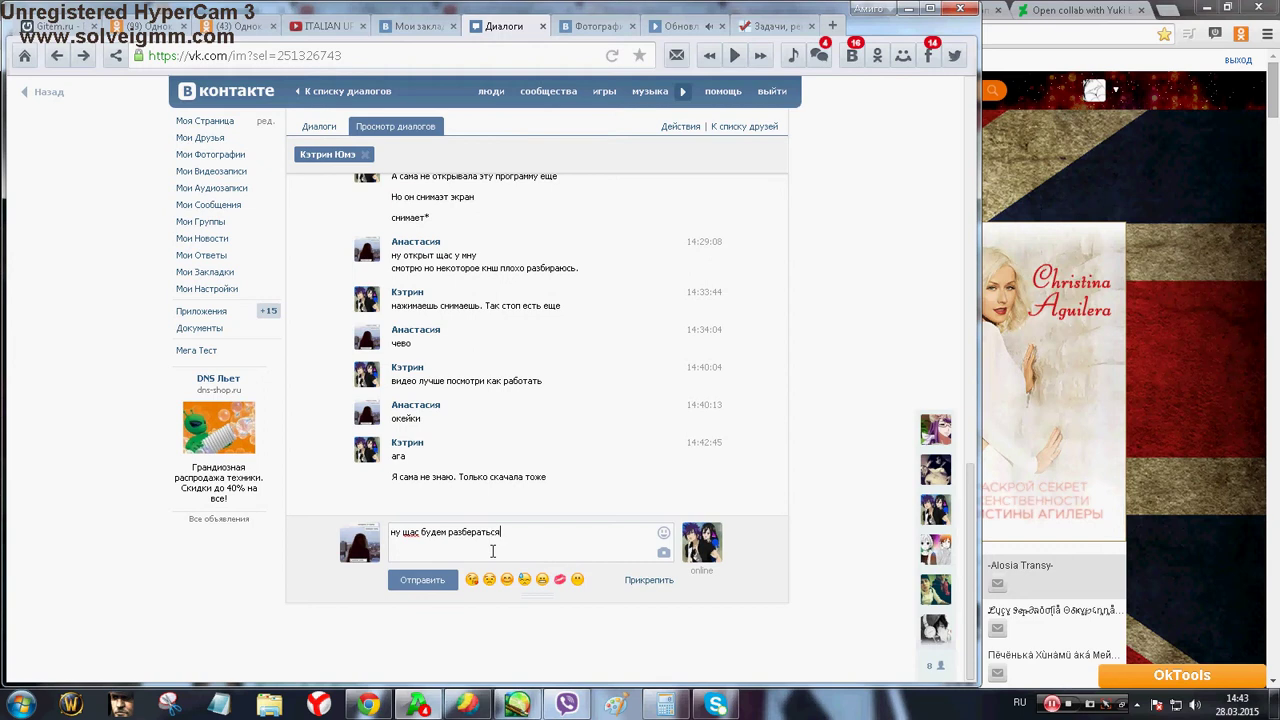
key(Return)
Return to PaintTool SAI and erase stray red around the front lock's tip on layer Слой2 with a size 4 transparent brush
click(517, 704)
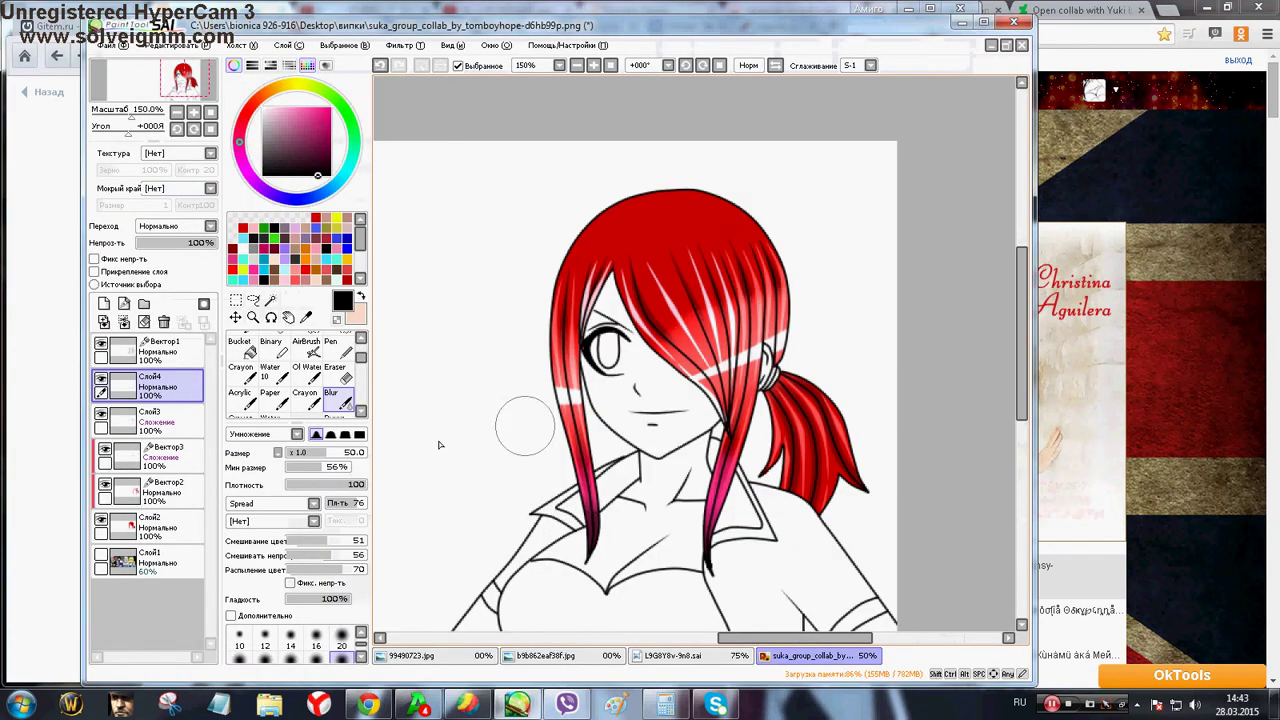
click(335, 417)
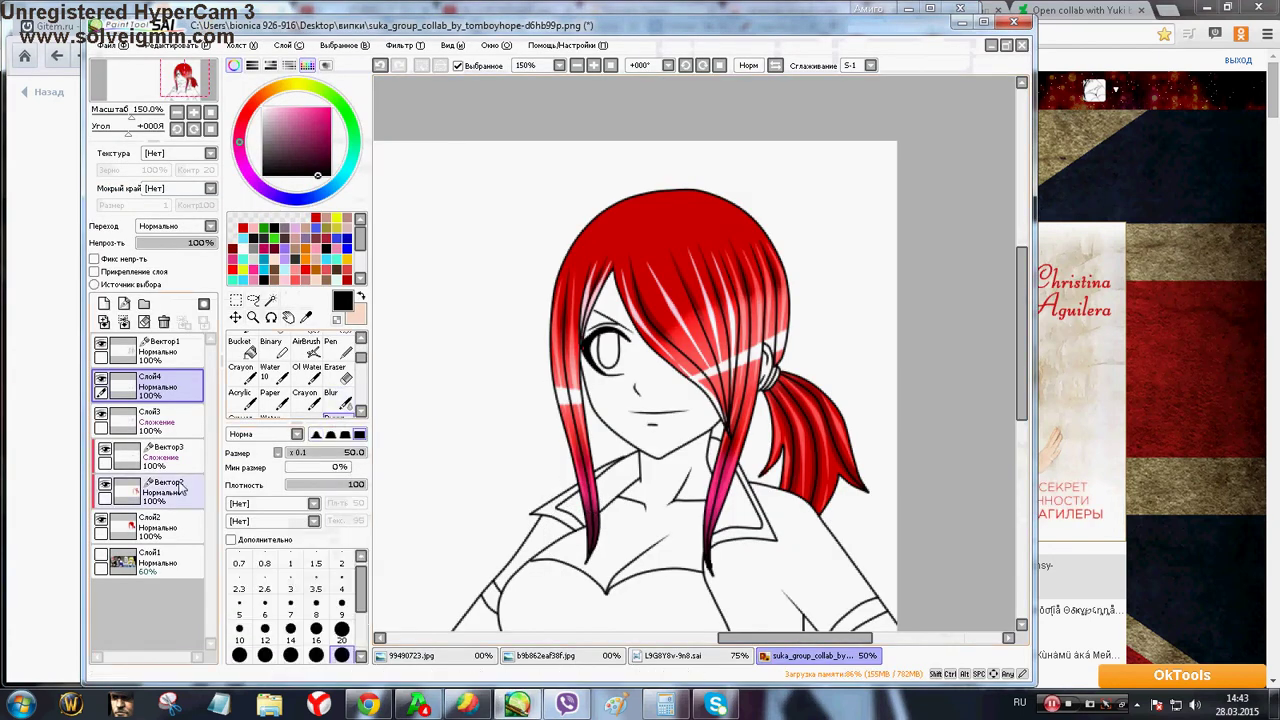
click(150, 527)
click(341, 585)
scroll(700, 550, up, 5)
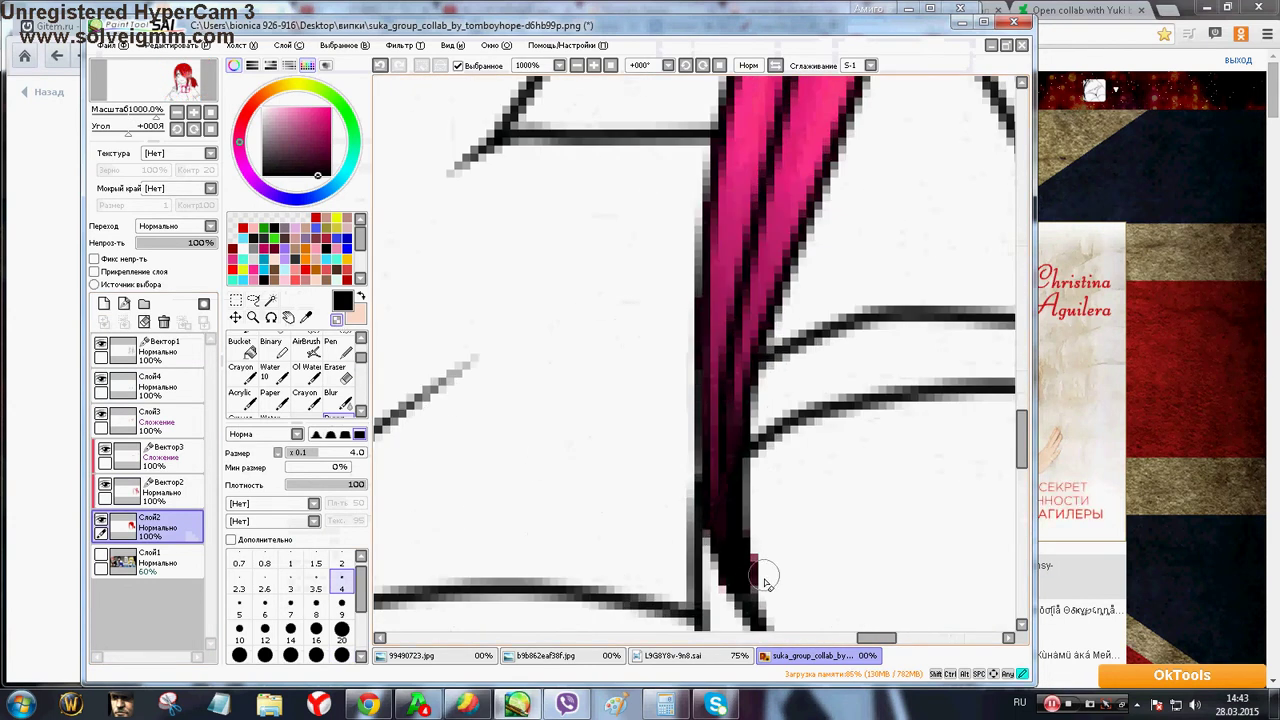
scroll(768, 597, down, 5)
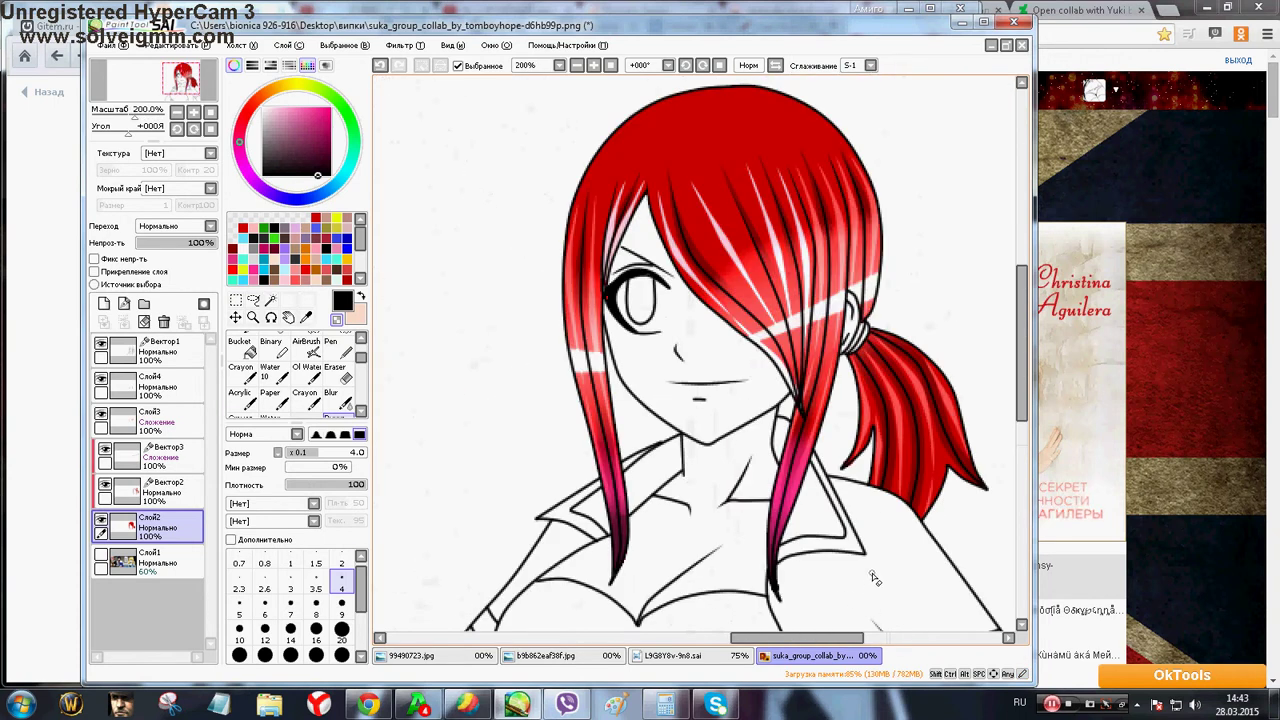
Clean stray shading outside the outline at the front lock's tip on layer Слой4
click(150, 387)
scroll(640, 545, up, 3)
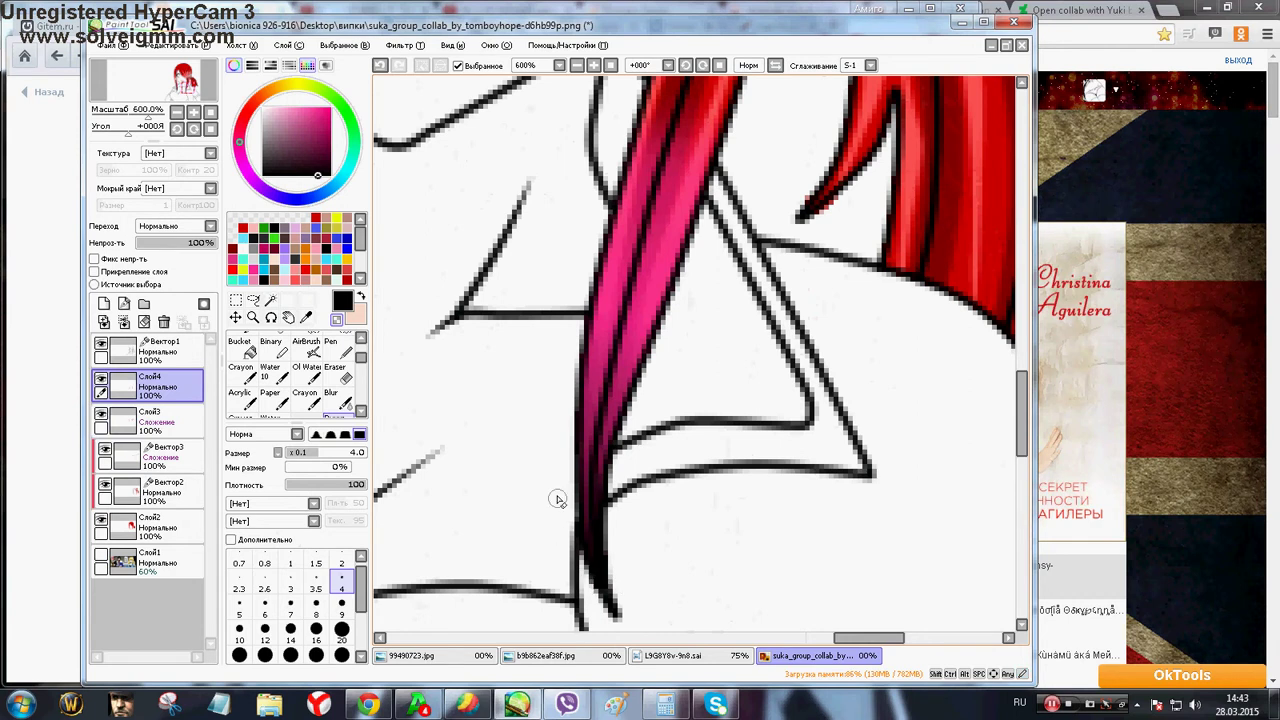
scroll(557, 500, down, 3)
Erase the stray red spot at the outer corner of the eye on layer Слой2
scroll(460, 270, up, 3)
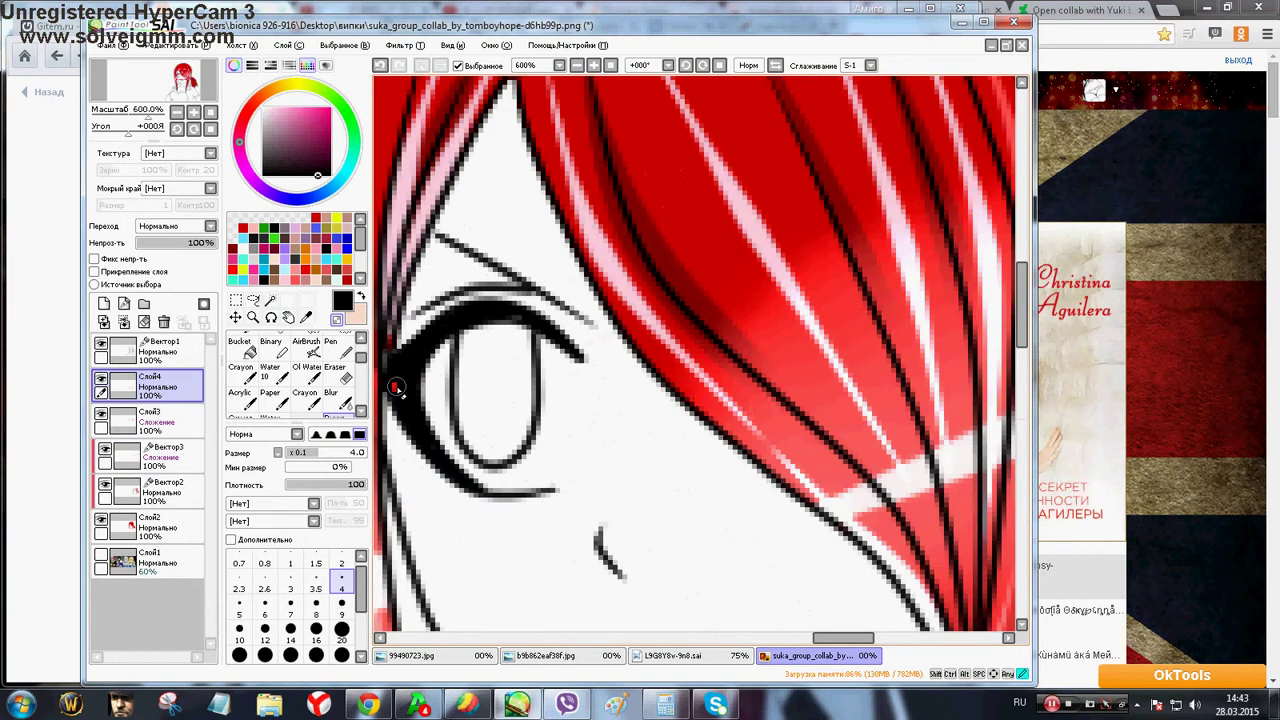
click(150, 527)
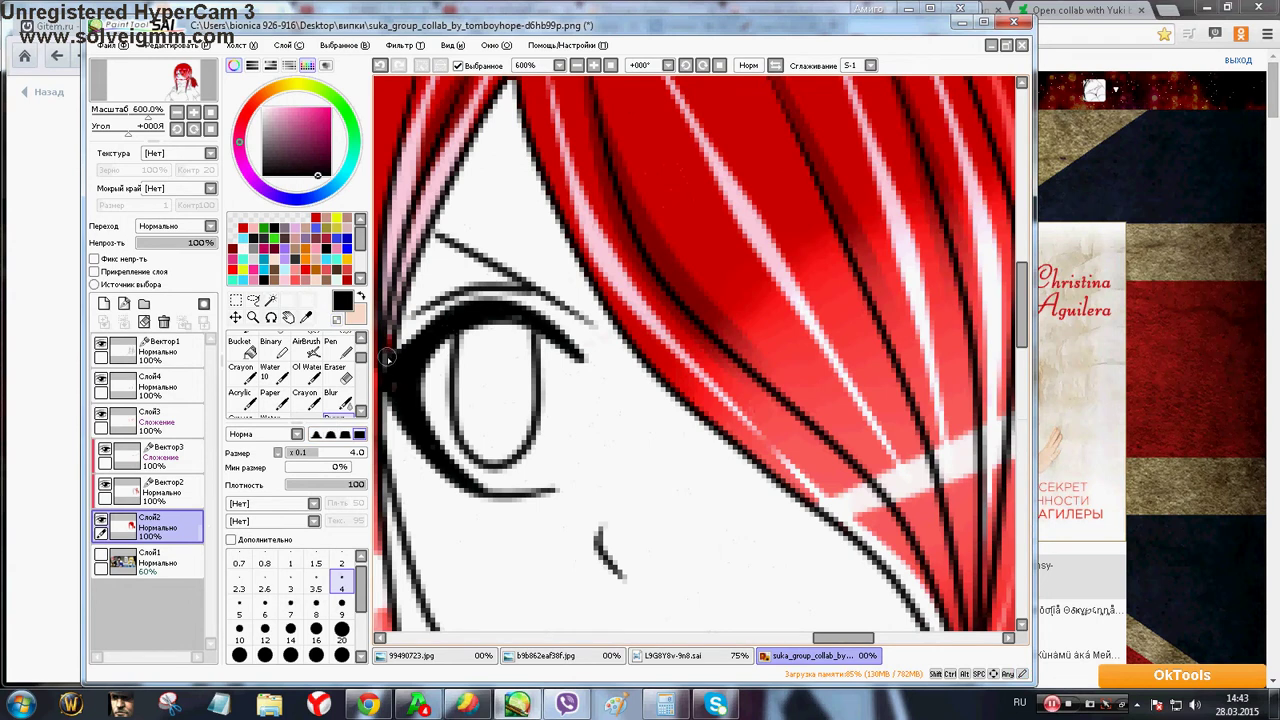
scroll(388, 358, down, 3)
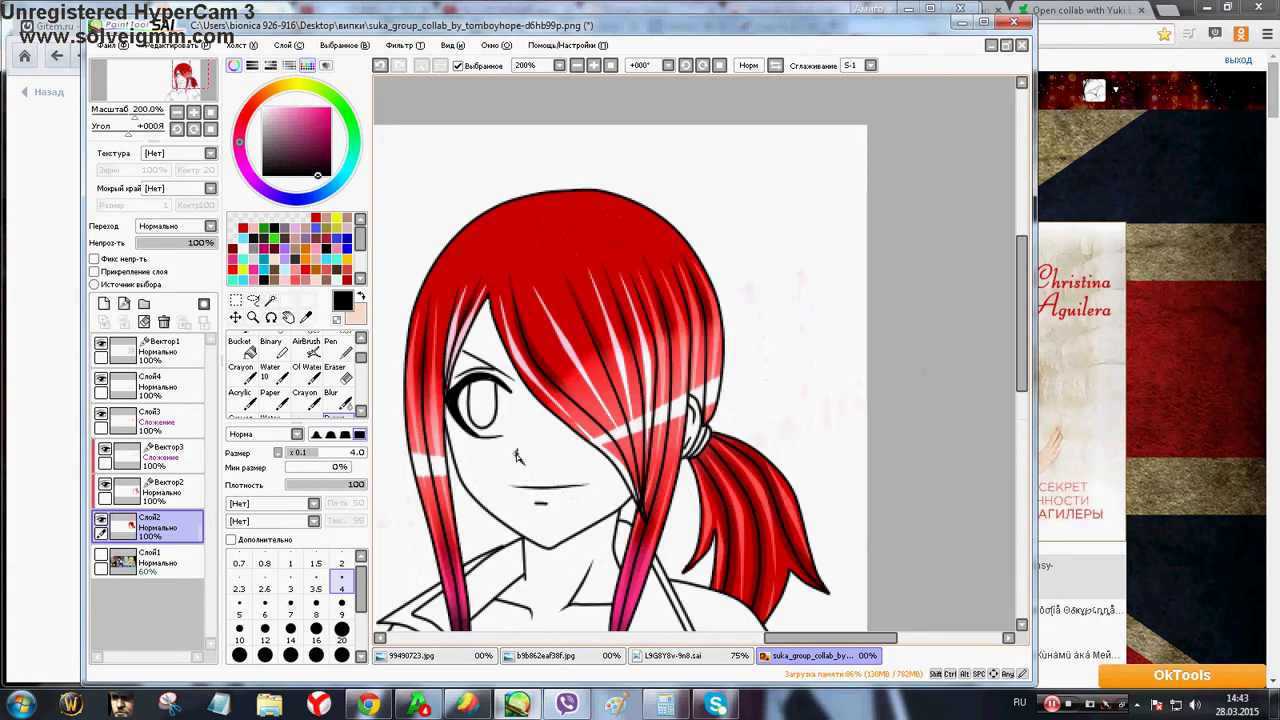
scroll(517, 456, down, 1)
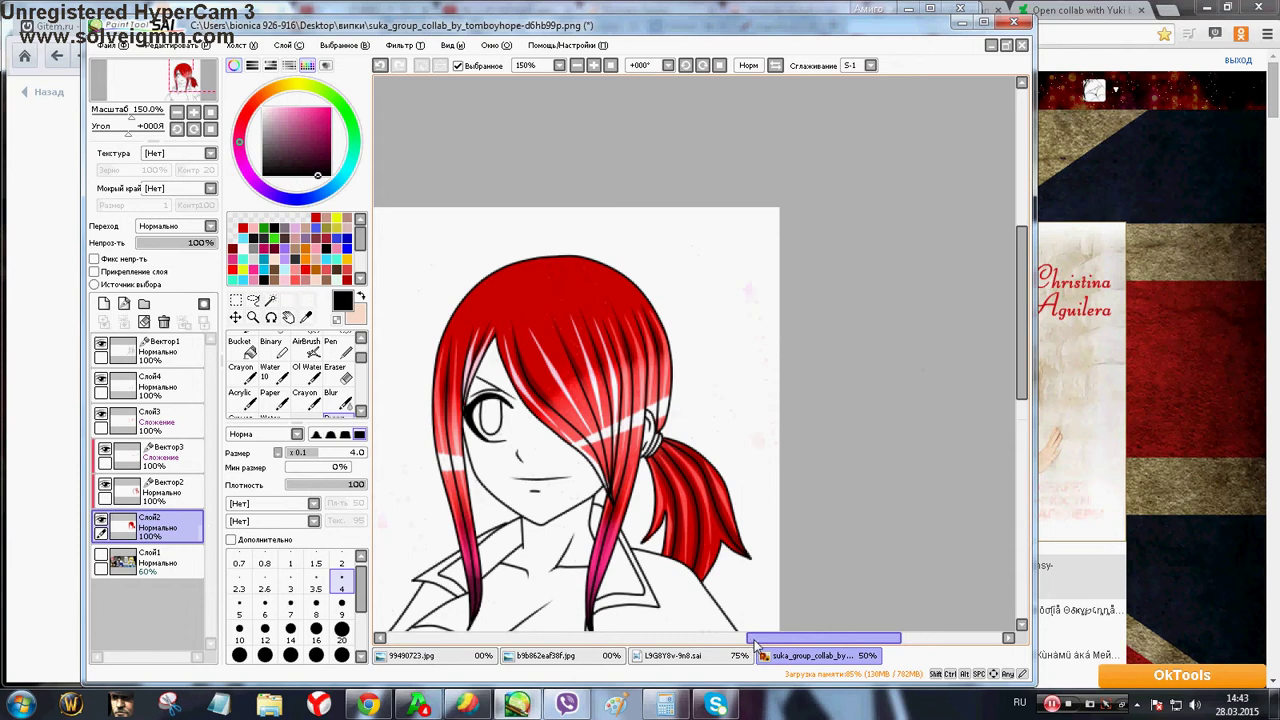
drag(750, 637, 721, 637)
drag(1022, 290, 1022, 299)
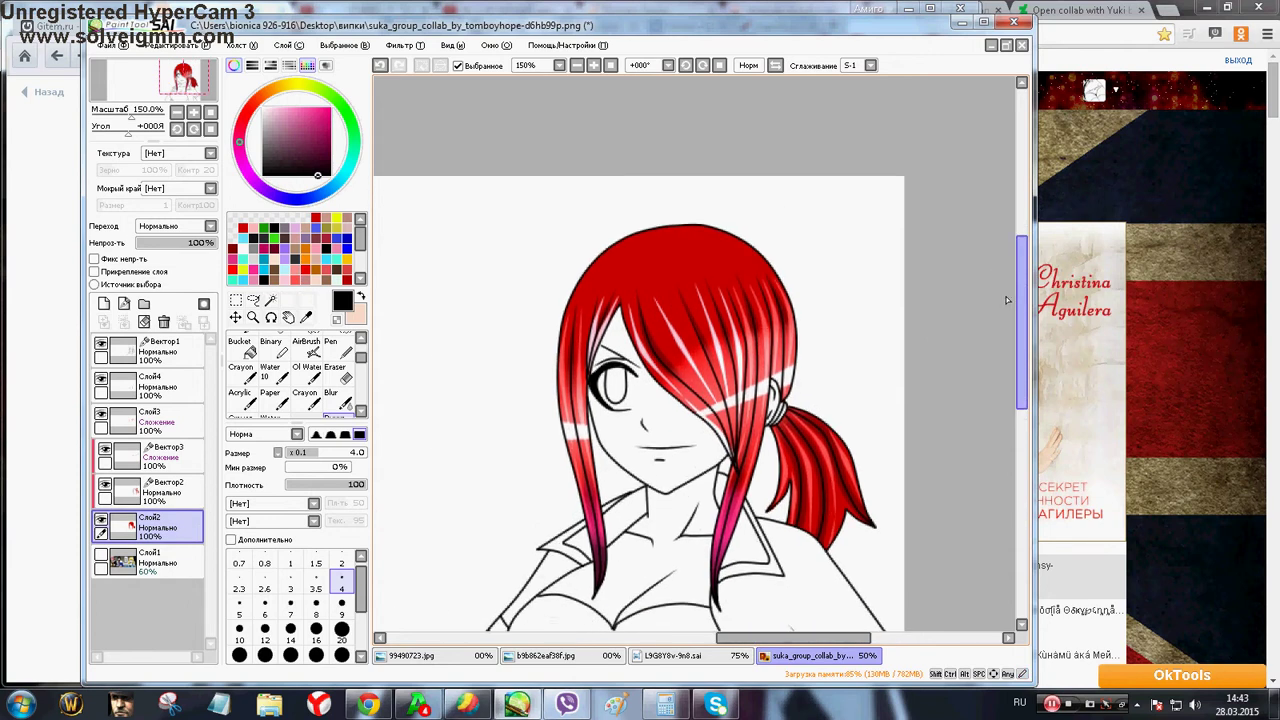
Paint the ponytail's hair tie dark blue on layer Слой4 with the size 4 brush
click(178, 395)
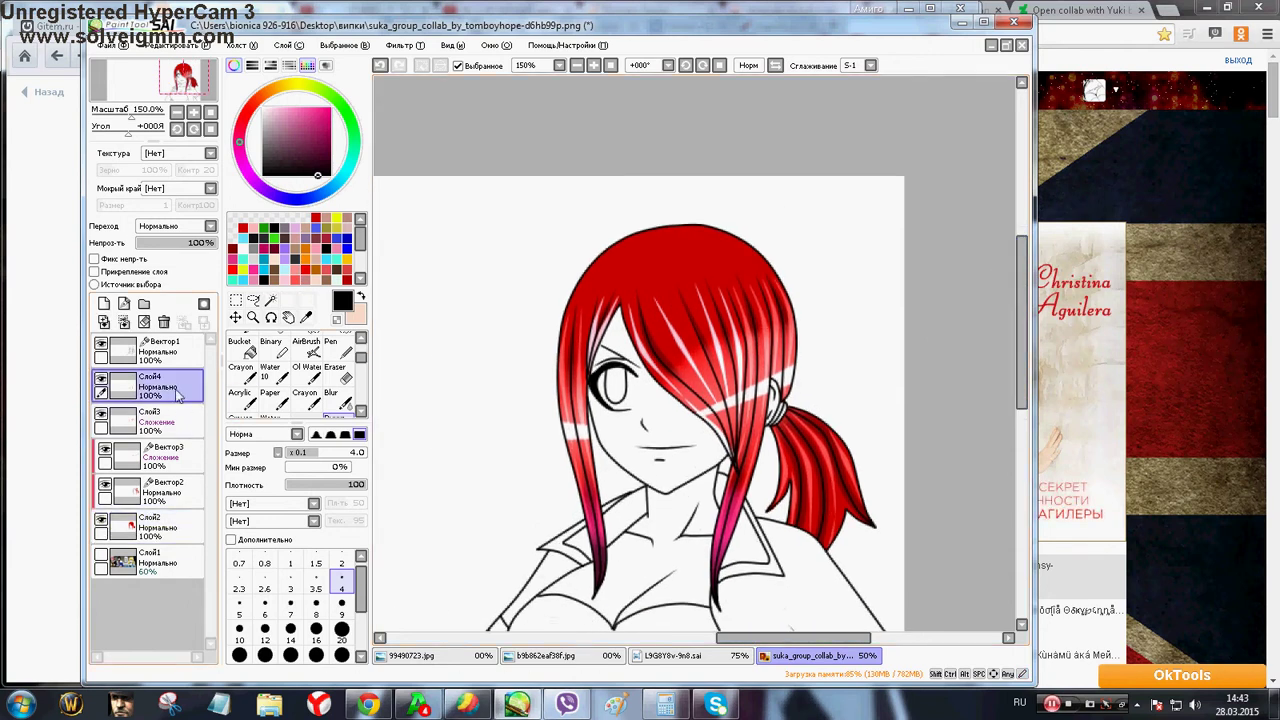
scroll(790, 410, up, 5)
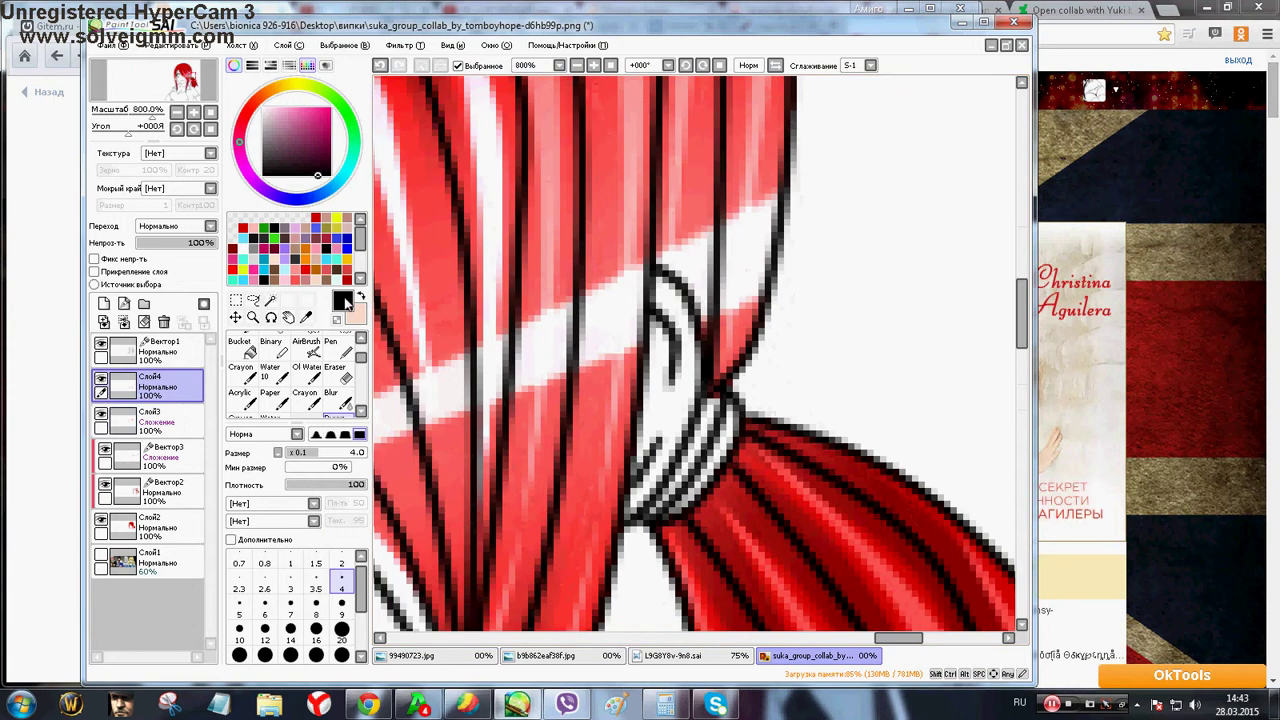
click(344, 240)
mouse_move(714, 407)
mouse_down()
mouse_move(652, 515)
mouse_move(705, 476)
mouse_move(726, 412)
mouse_up()
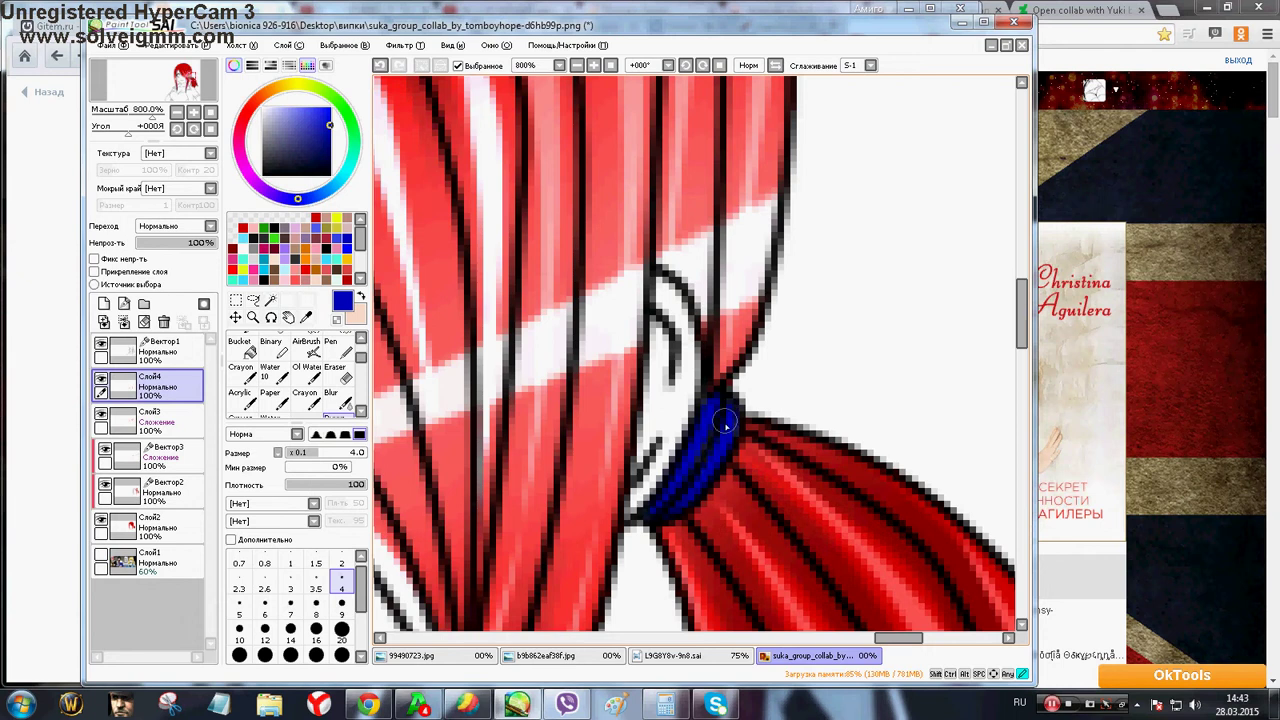
Switch to the browser's VK audio page and skip to the next track
click(520, 702)
click(675, 25)
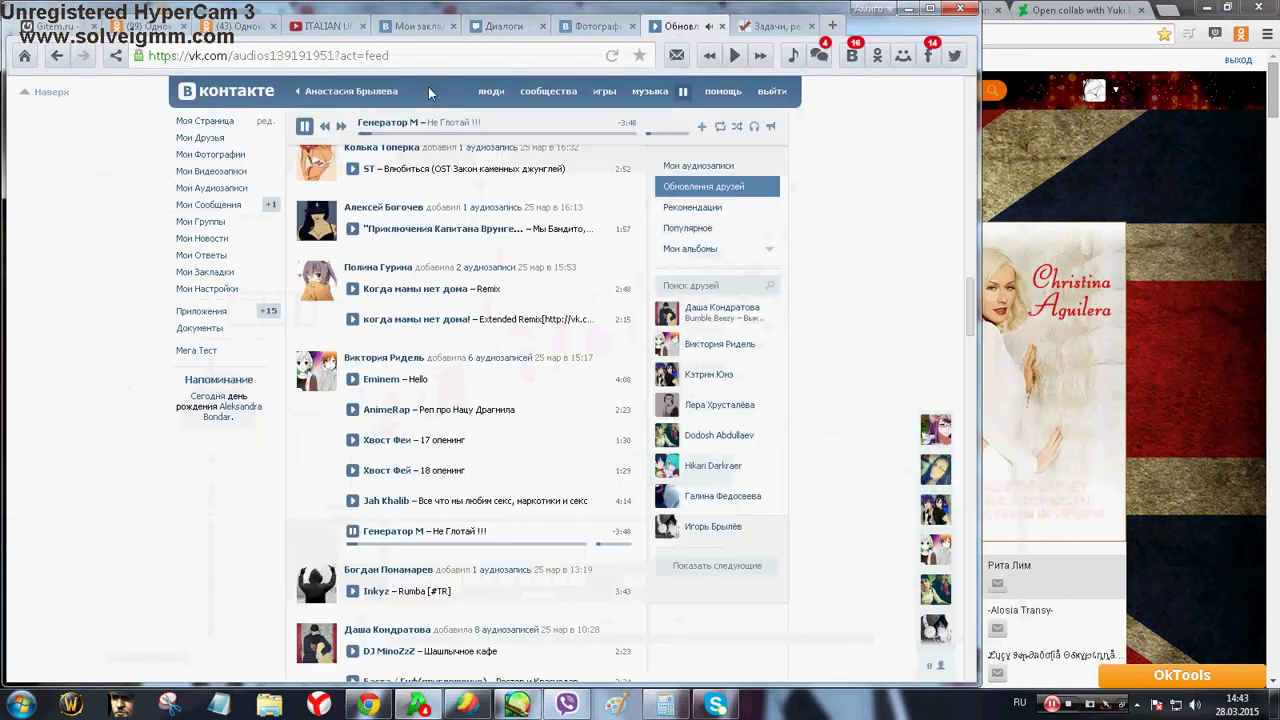
click(340, 126)
scroll(340, 127, down, 2)
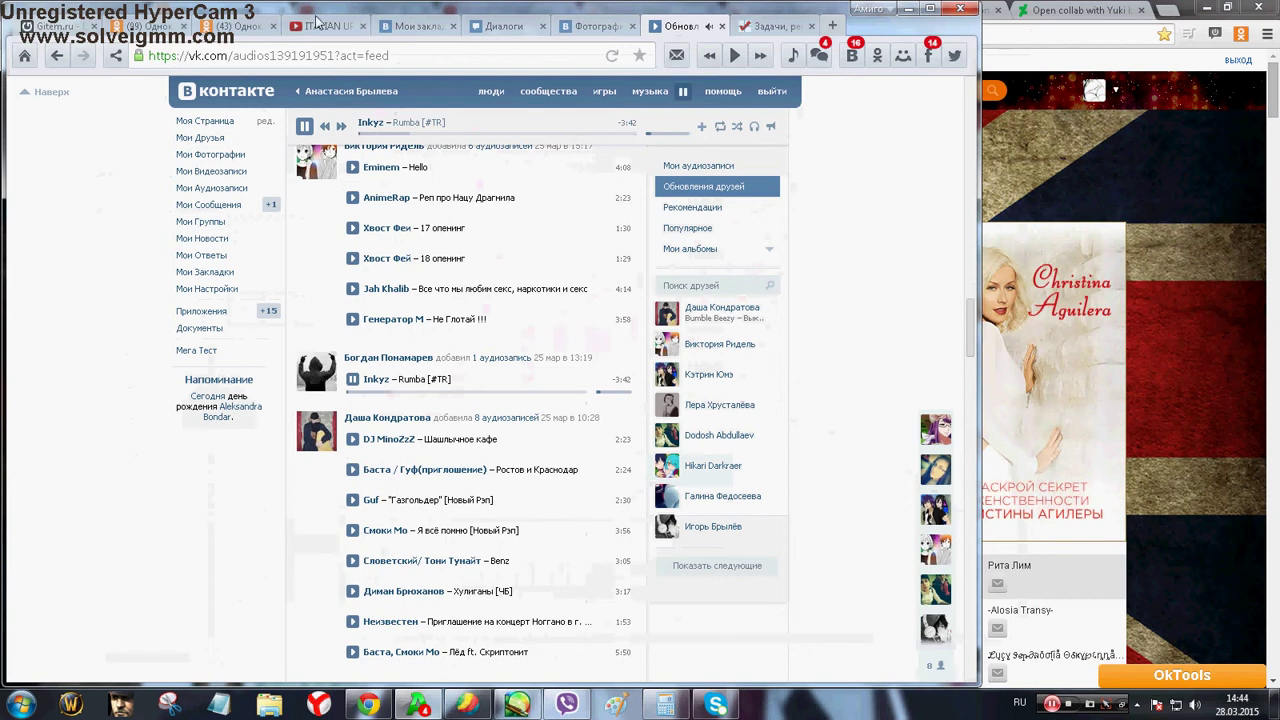
Open the Одноклассники page, check its notifications and expand the list of mutual friends
click(250, 25)
click(610, 56)
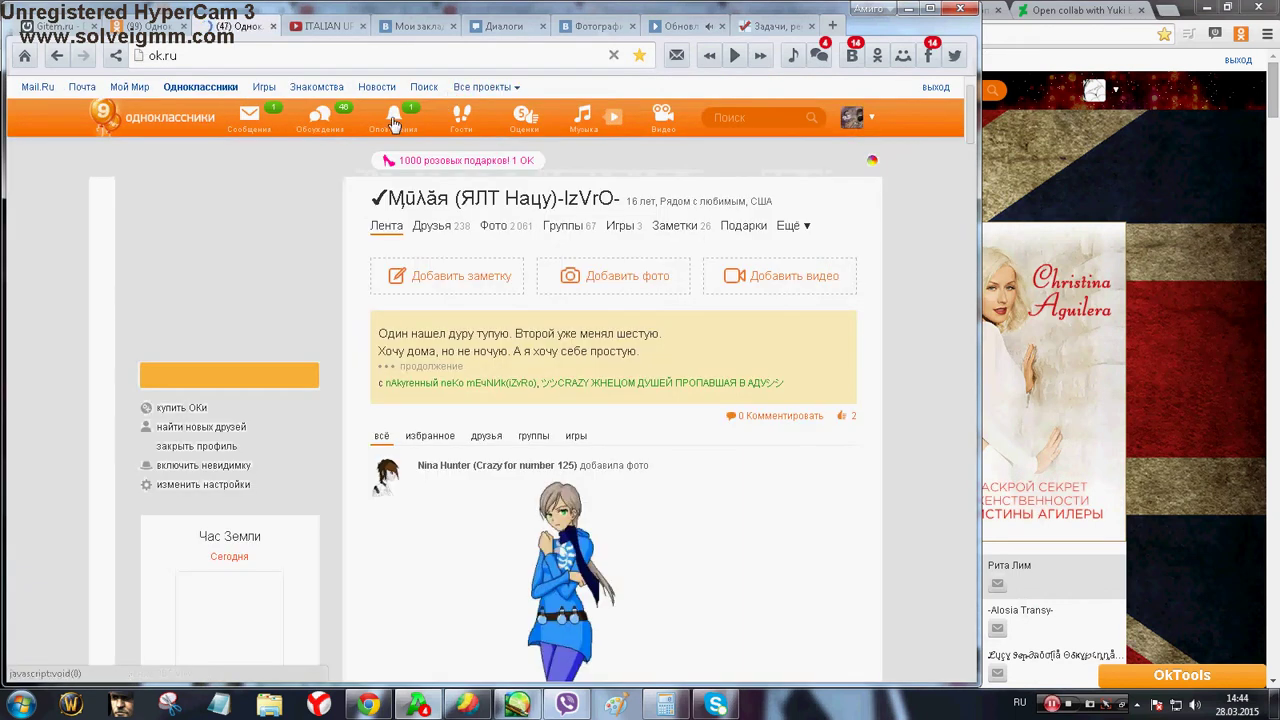
click(393, 122)
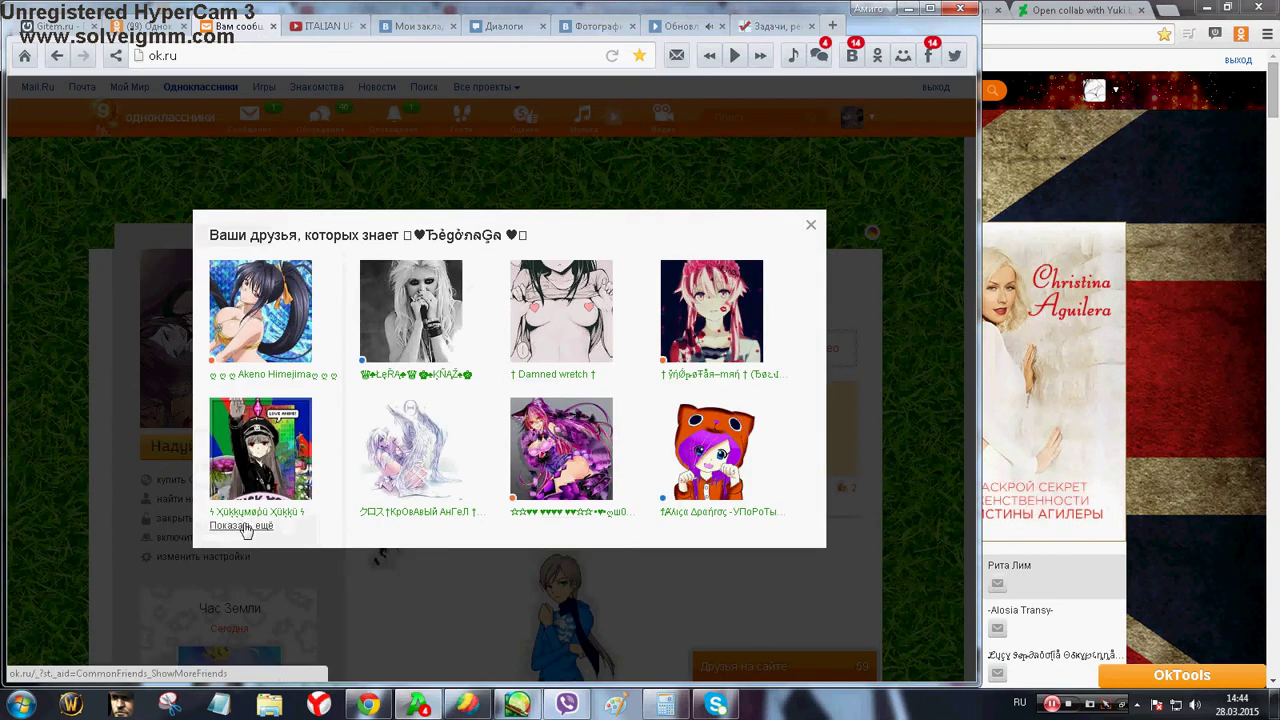
click(245, 527)
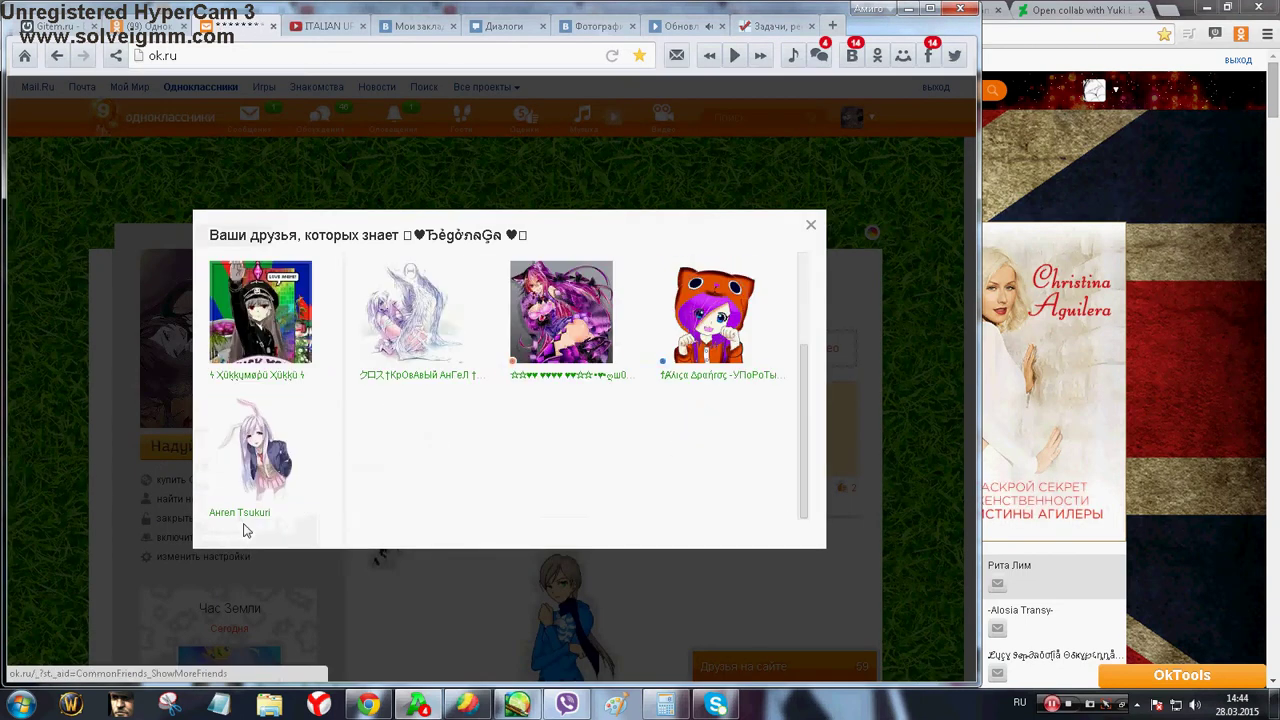
Close the mutual friends list and the notifications, open the messages and reply "низнаю" in the current Одноклассники conversation
click(810, 226)
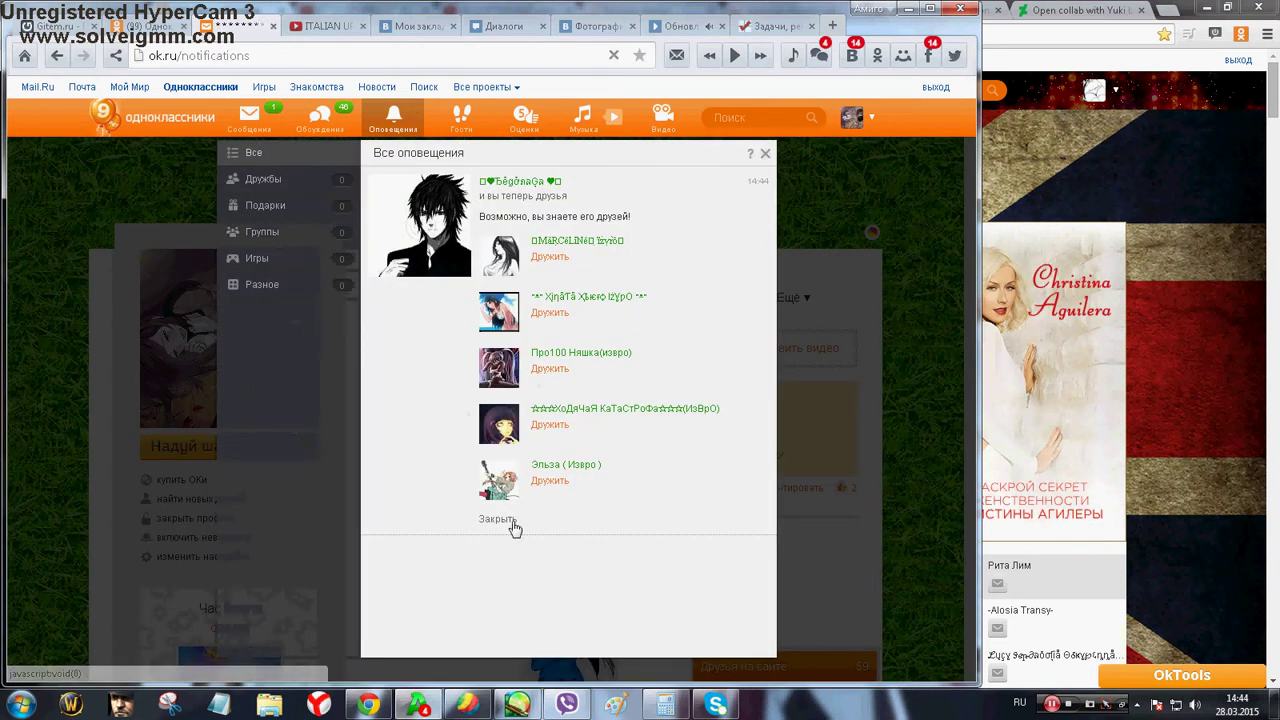
click(508, 518)
click(259, 119)
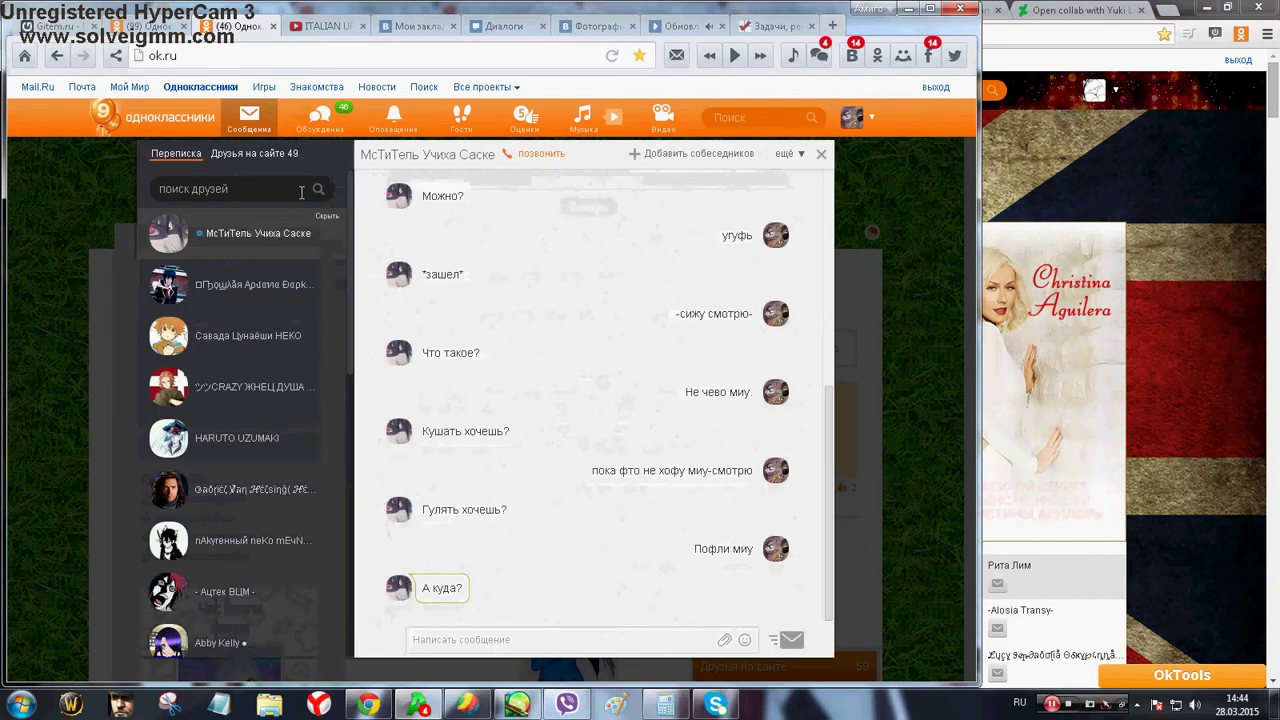
text(низнаю)
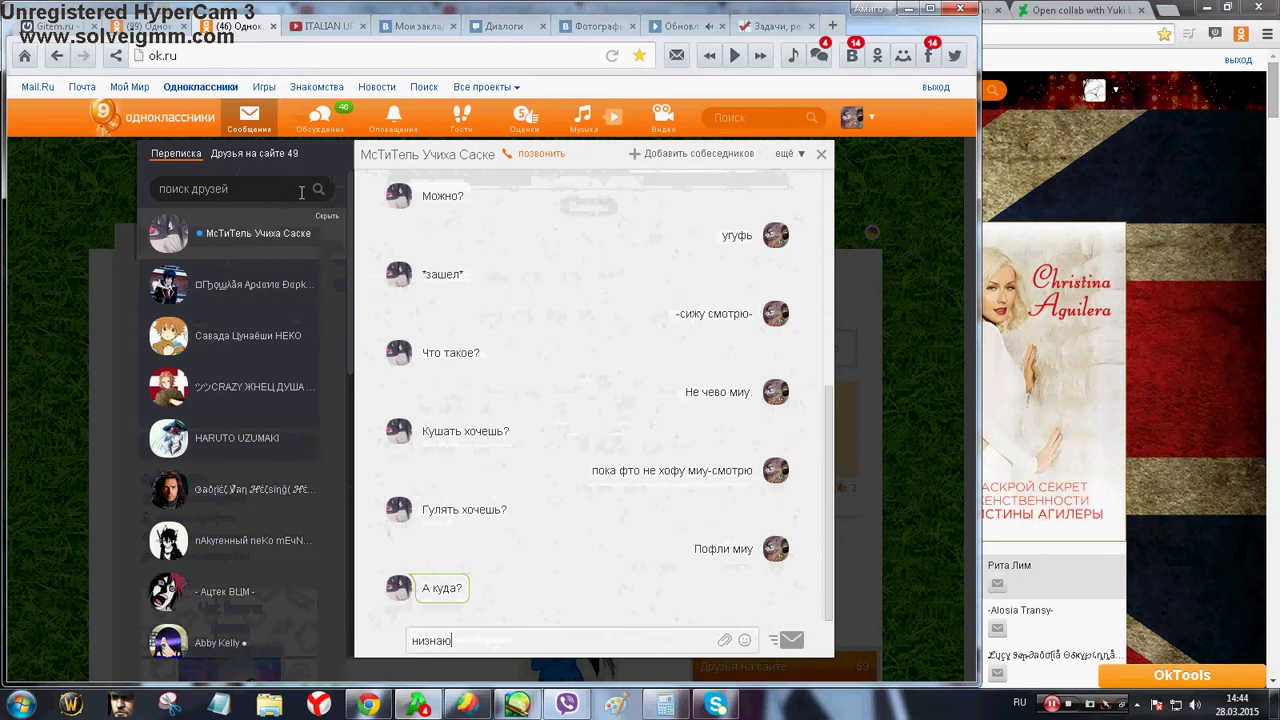
key(Return)
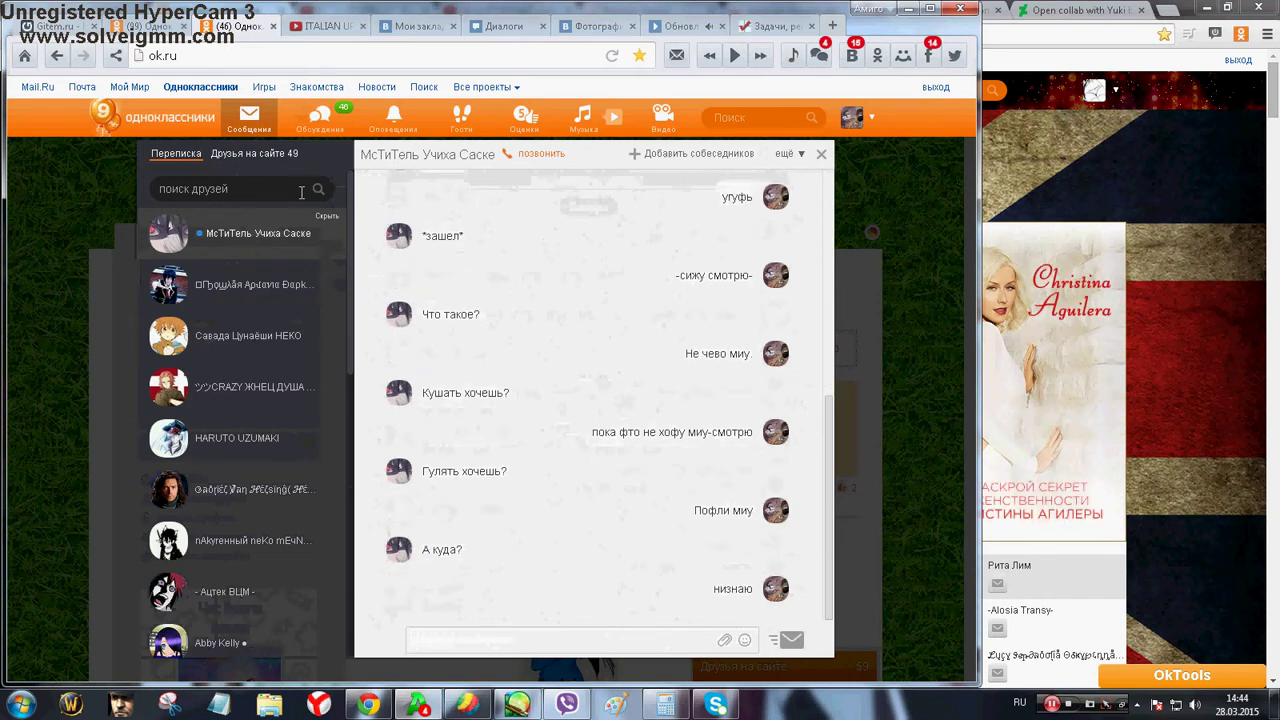
Check the VK dialogs page, then switch back to PaintTool SAI and add a new raster layer above Слой4
click(504, 28)
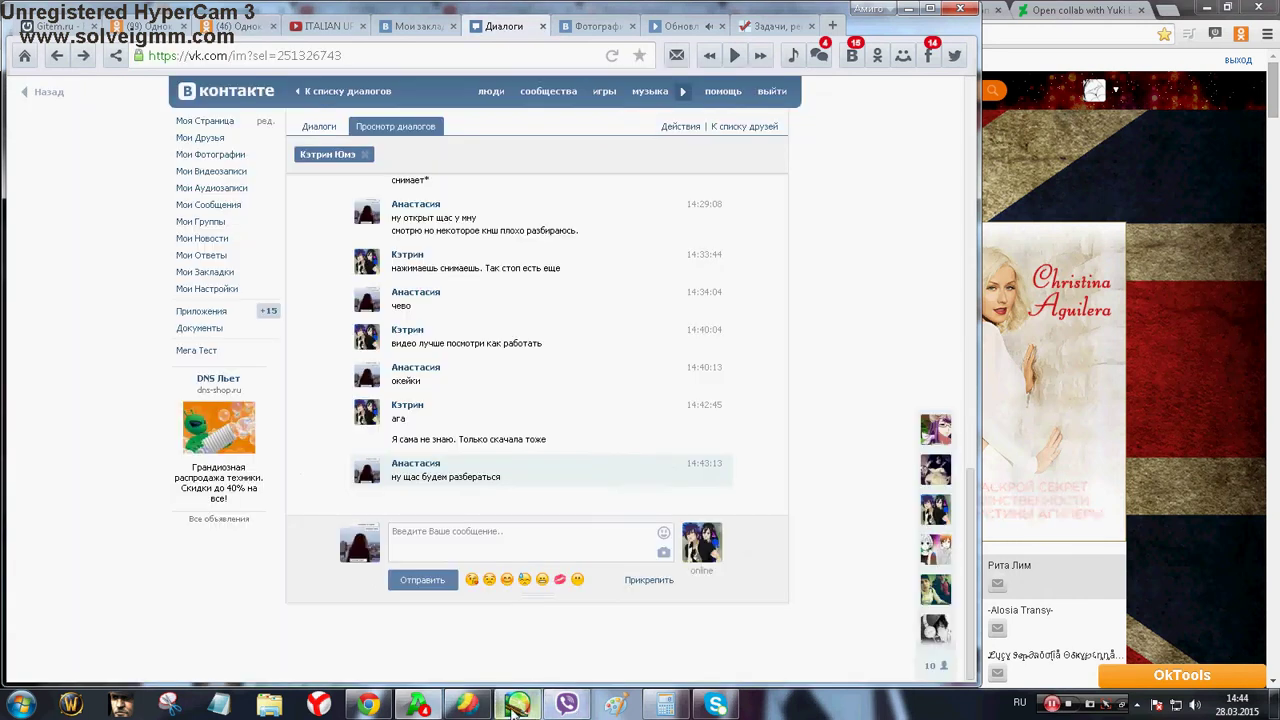
click(517, 705)
scroll(657, 553, down, 5)
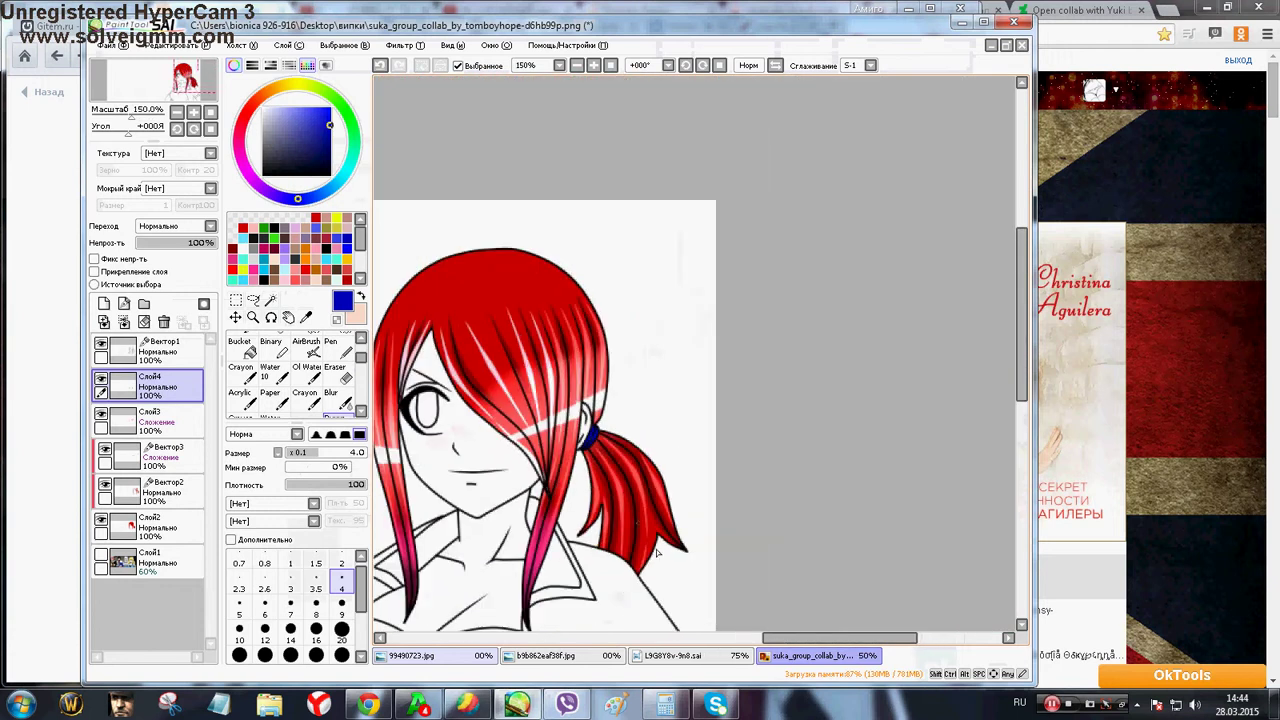
drag(840, 637, 794, 637)
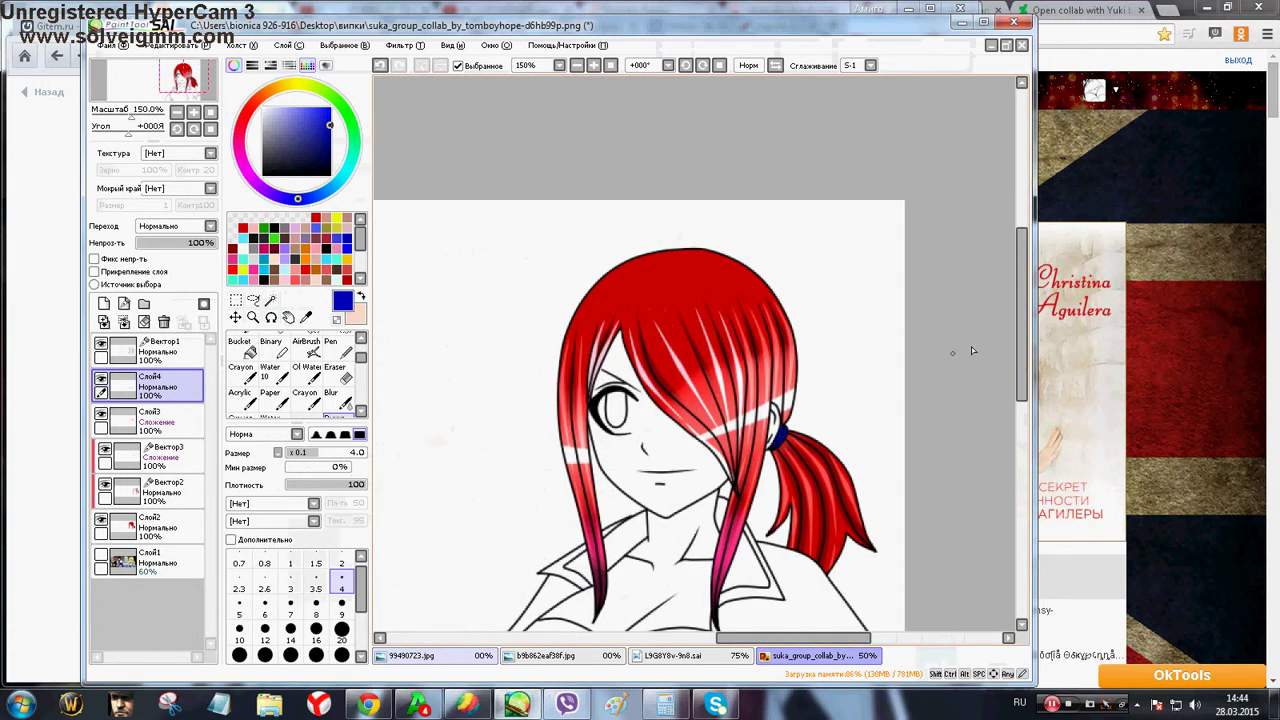
drag(1022, 323, 1021, 396)
scroll(731, 391, up, 1)
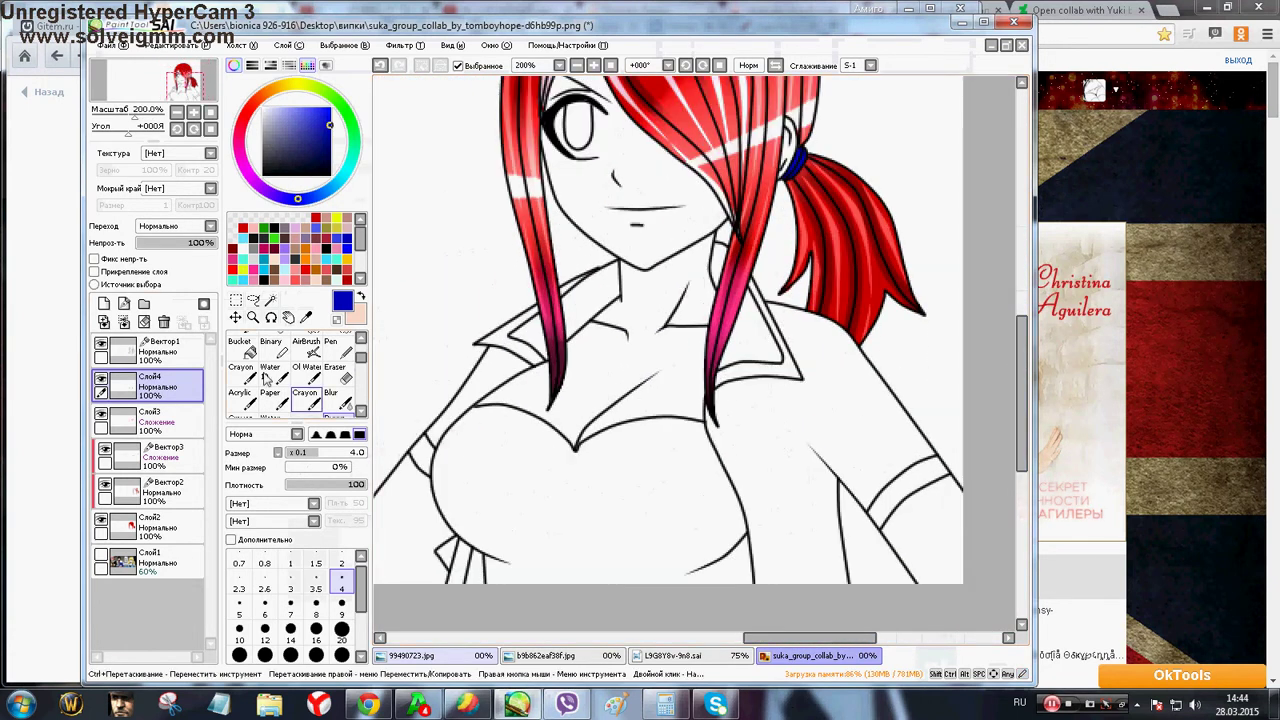
click(125, 321)
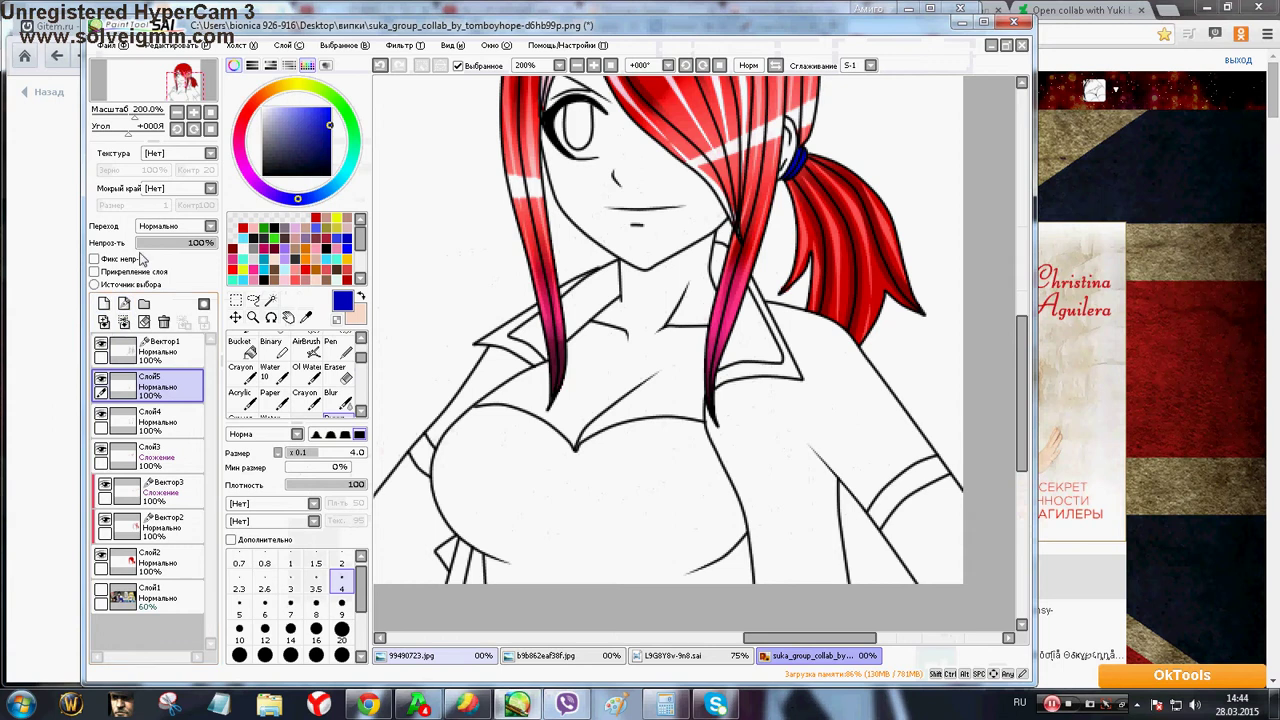
Select the bodice area with the Magic Wand and paint it light purple on layer Слой5 with the size 50 brush
click(287, 108)
click(270, 300)
click(503, 512)
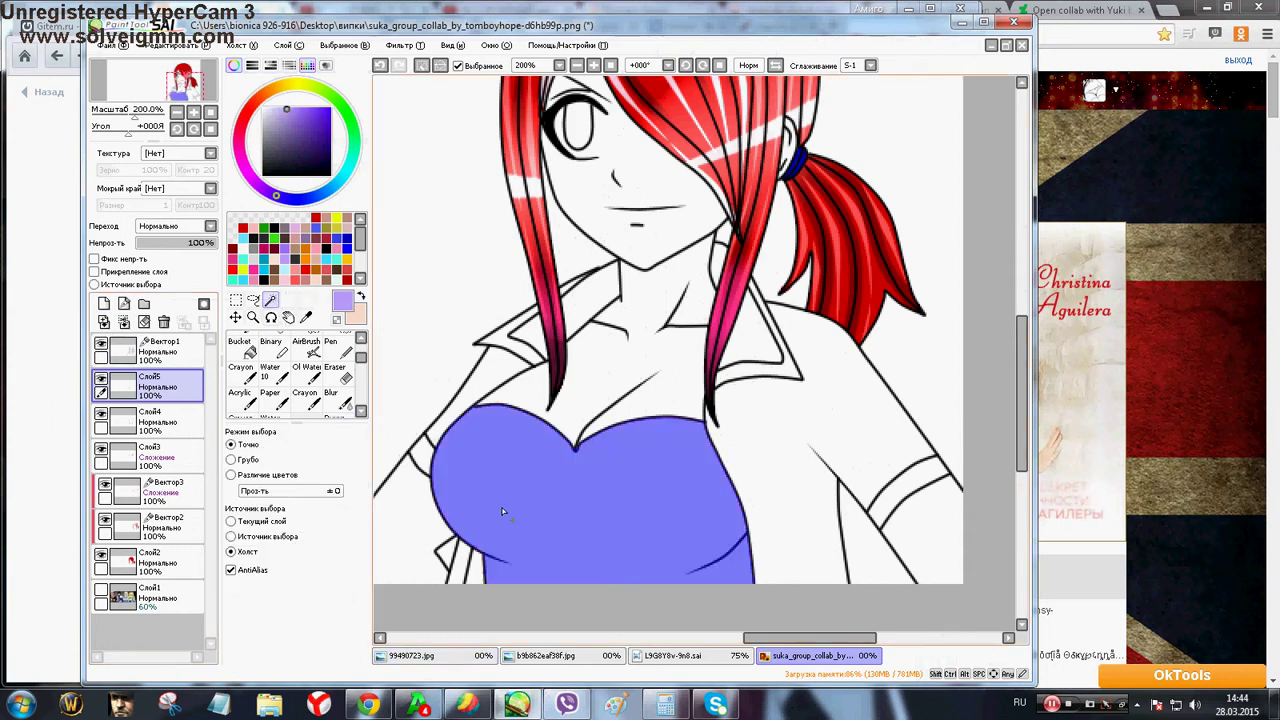
click(340, 417)
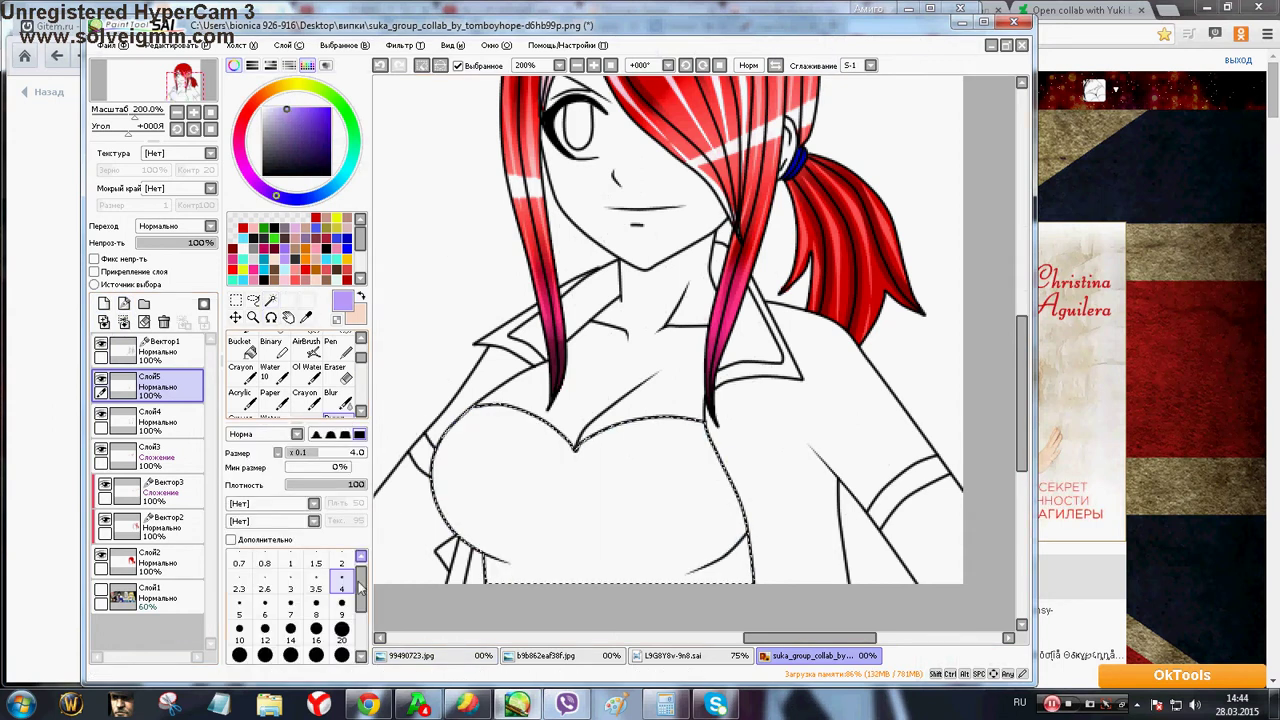
click(341, 654)
mouse_move(499, 570)
mouse_down()
mouse_move(589, 399)
mouse_move(629, 515)
mouse_move(658, 529)
mouse_move(706, 483)
mouse_move(702, 563)
mouse_up()
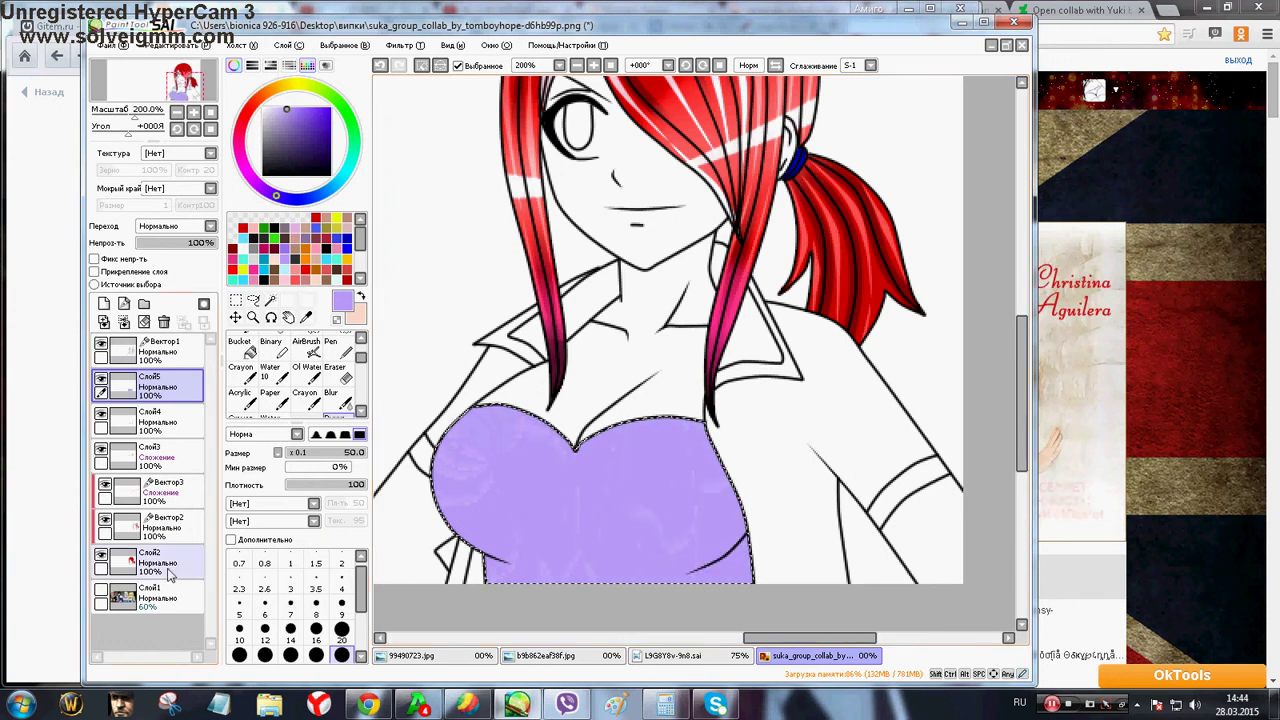
Show the reference layer Слой1, add a vector layer above Слой5 and hide Слой5
click(101, 590)
click(123, 303)
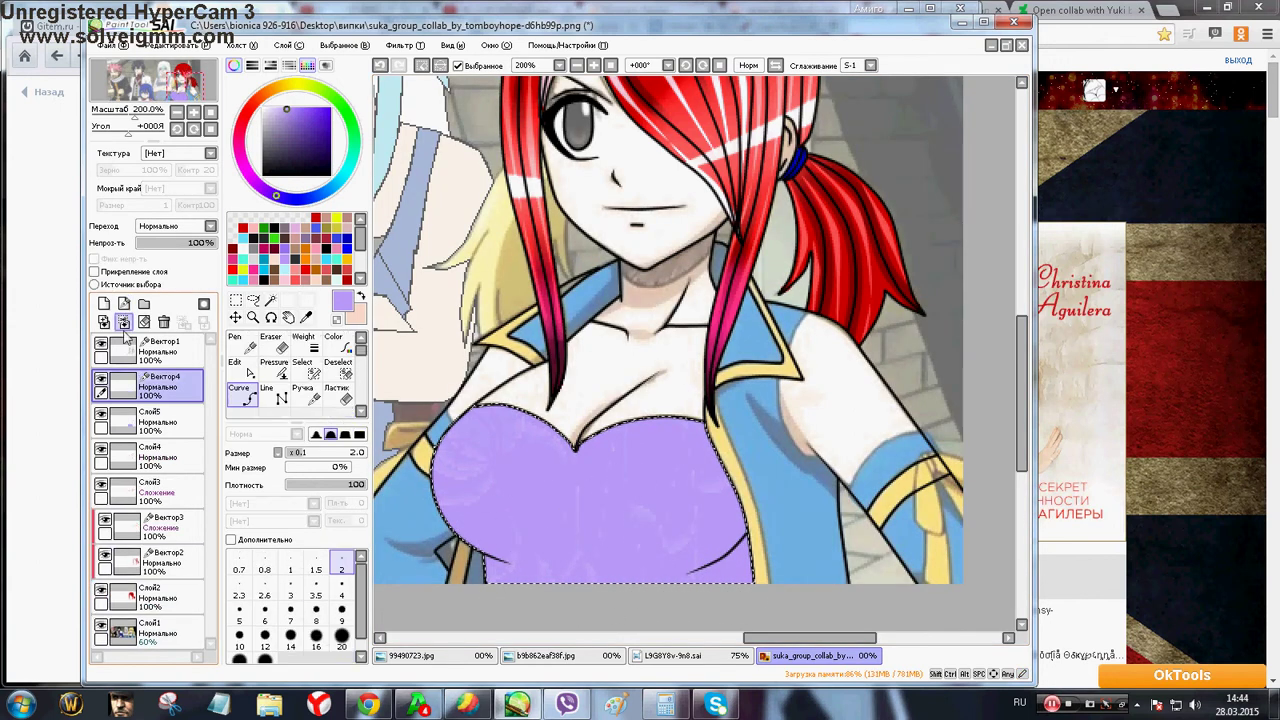
click(101, 414)
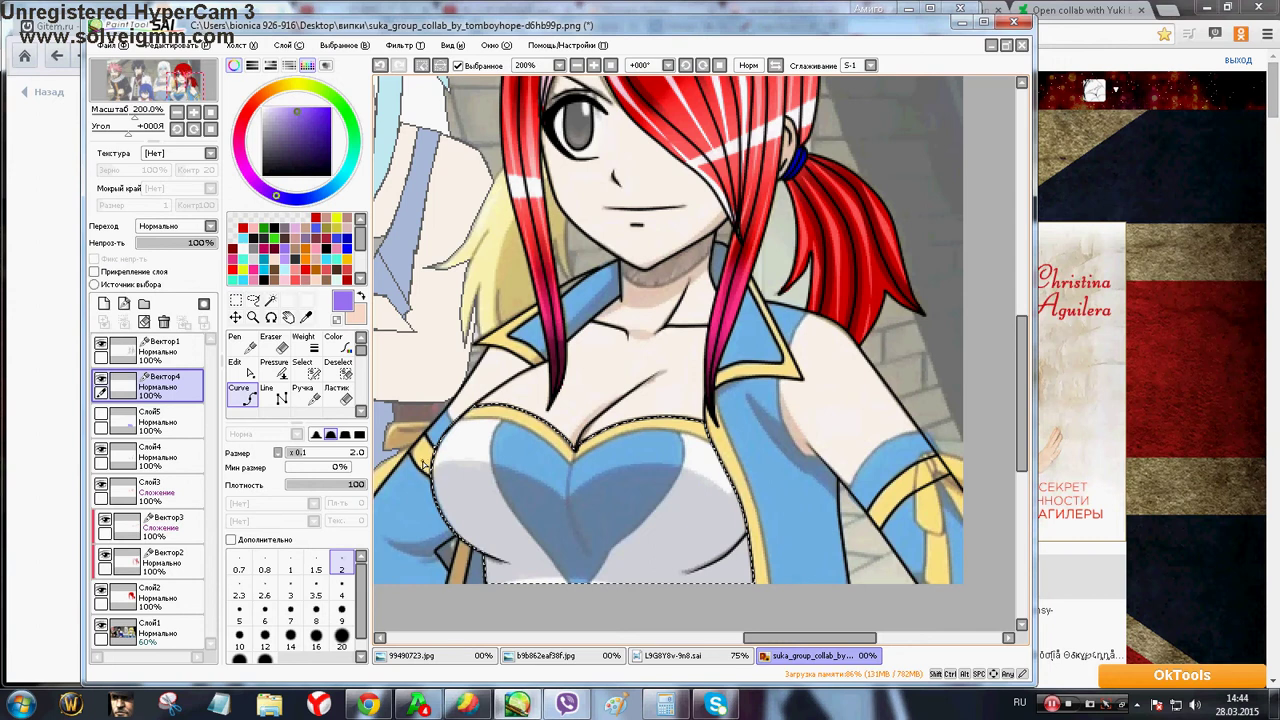
Trace the bodice's upper shadow edge and the short lower shadow edge on Вектор4 with the size 2 Curve tool in darker purple
click(487, 463)
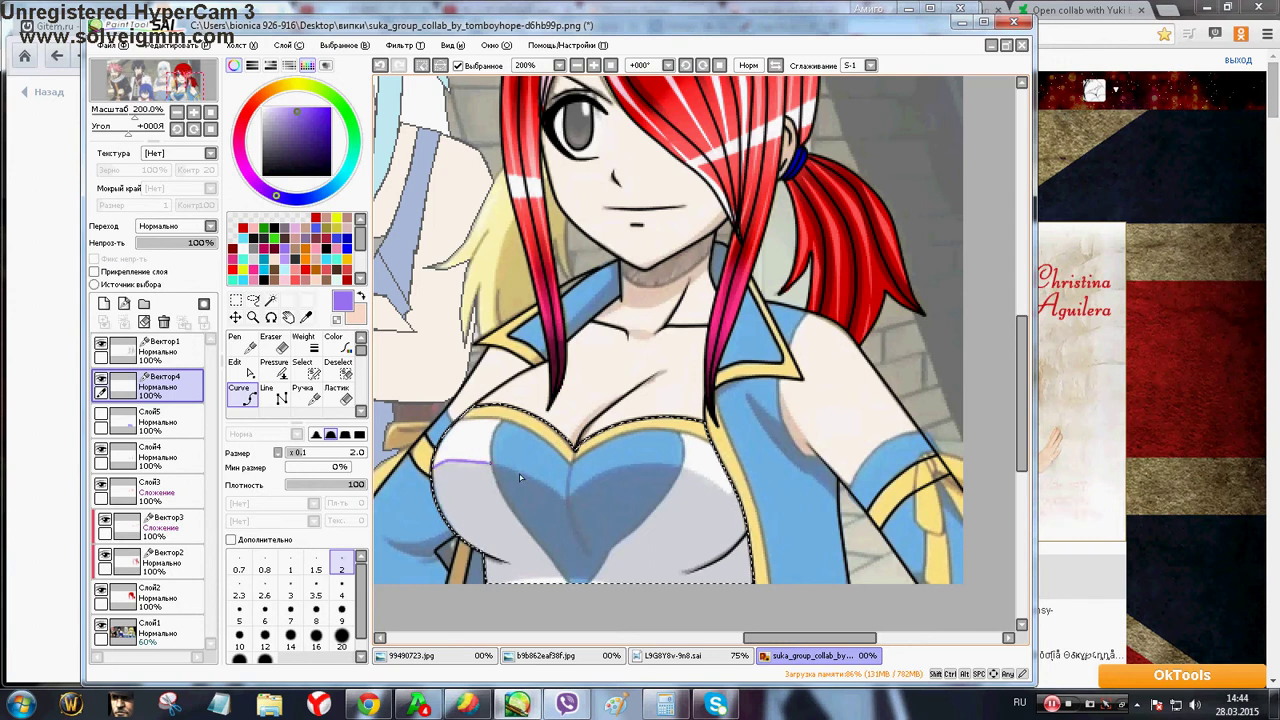
click(567, 499)
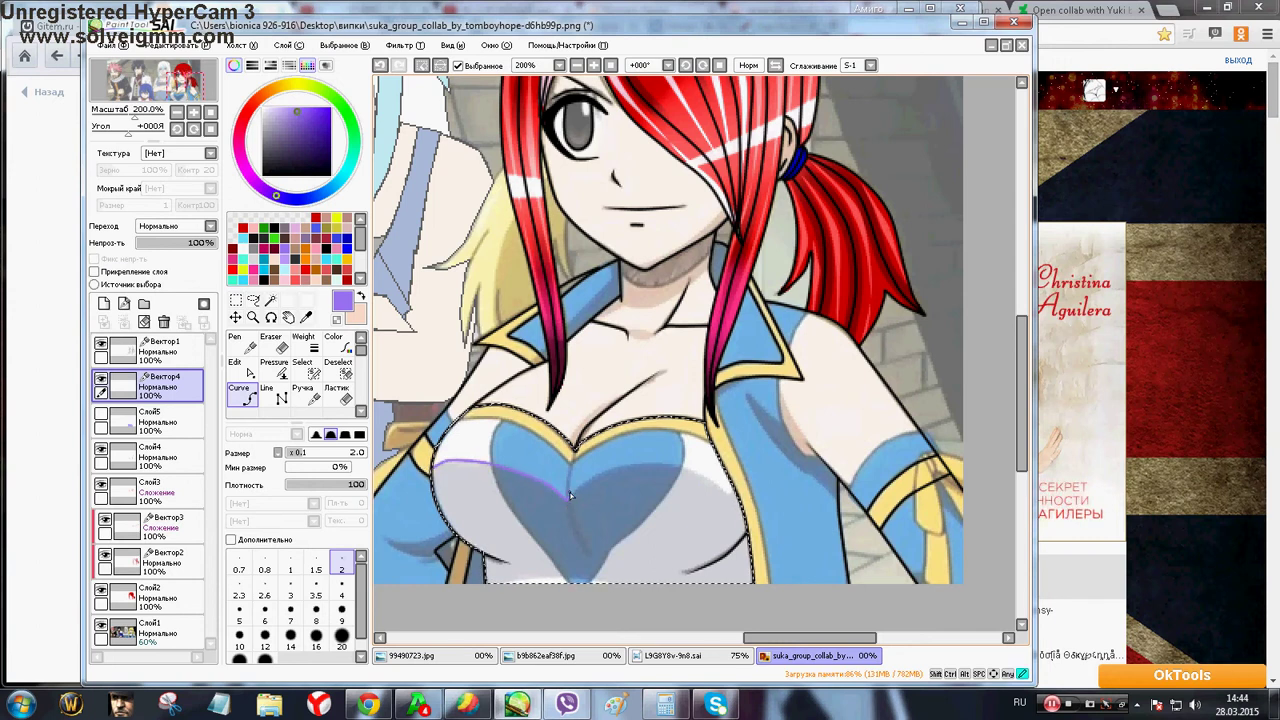
click(678, 465)
double_click(729, 493)
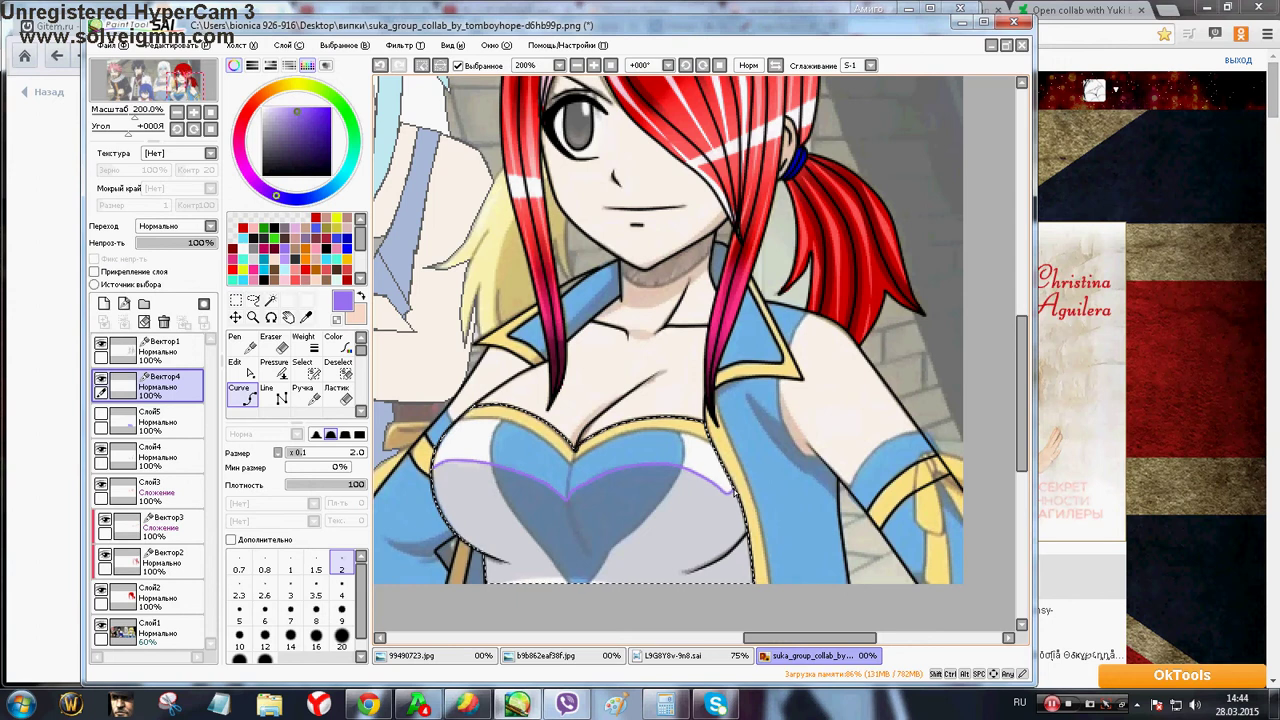
click(510, 585)
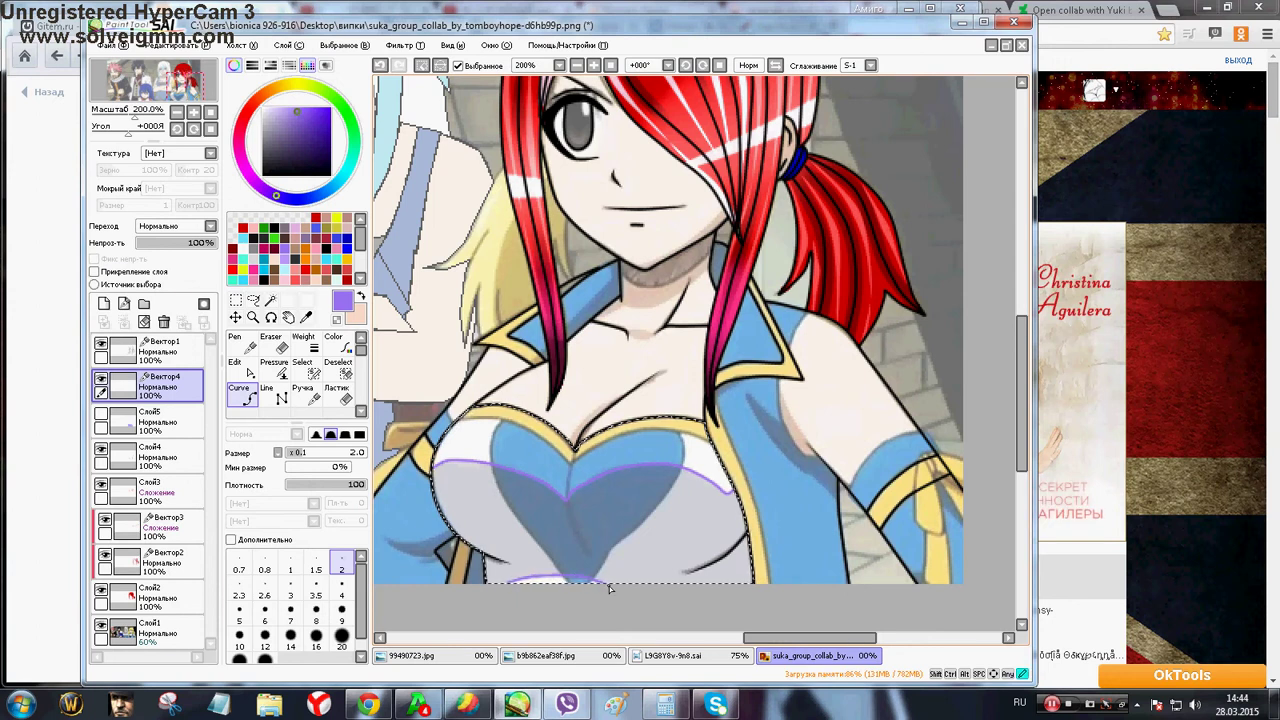
Show layer Слой5 and paint darker purple shading below the left half of the bodice's shadow edge with the size 9 brush
click(125, 423)
click(101, 415)
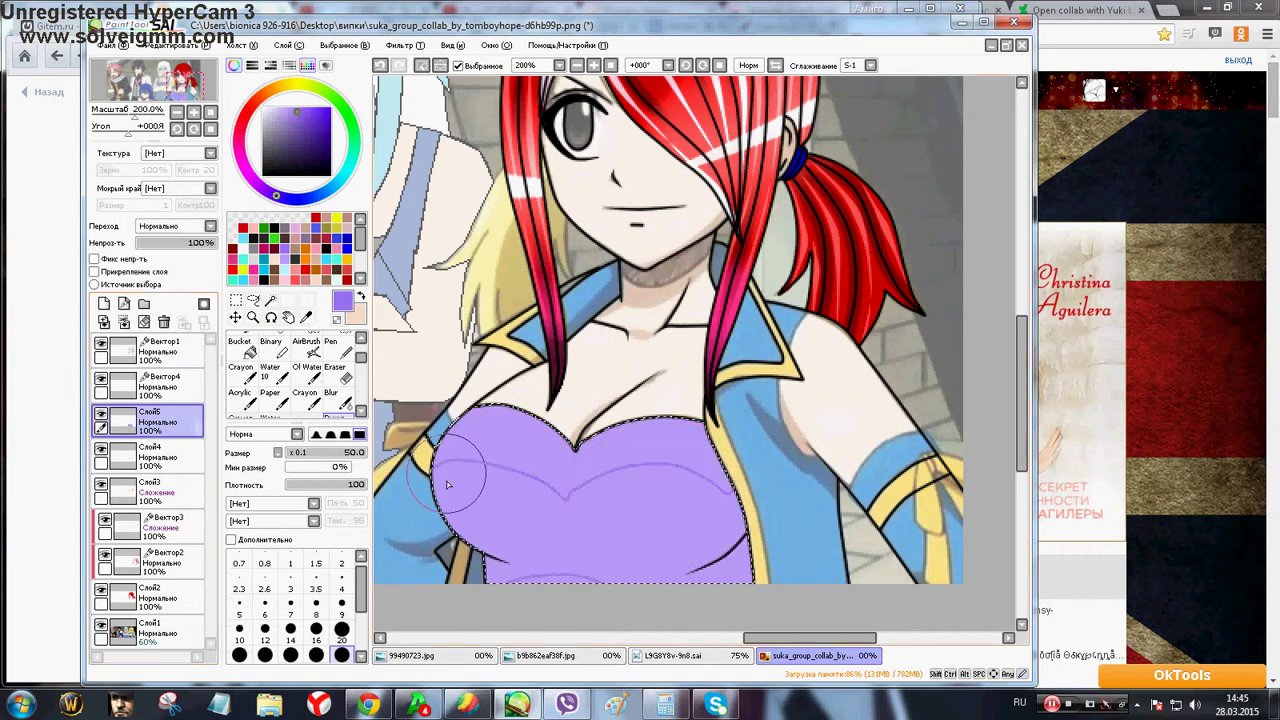
scroll(448, 484, up, 2)
click(341, 603)
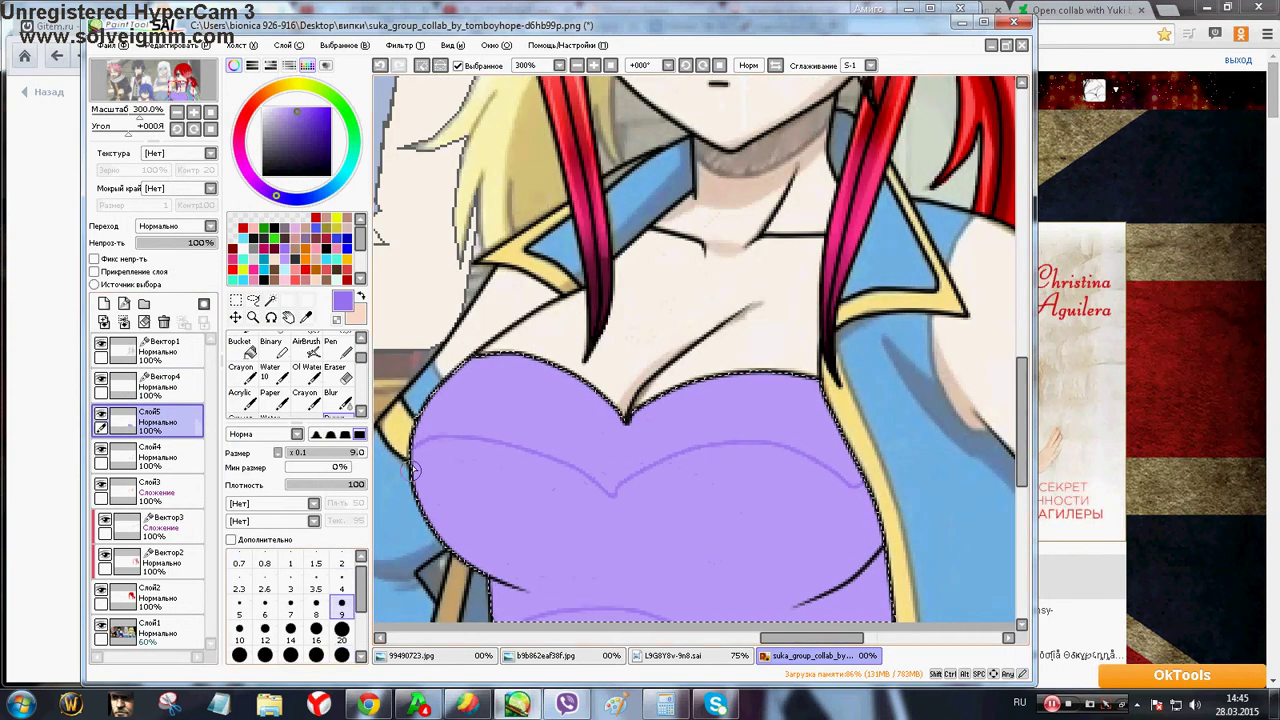
drag(436, 450, 538, 463)
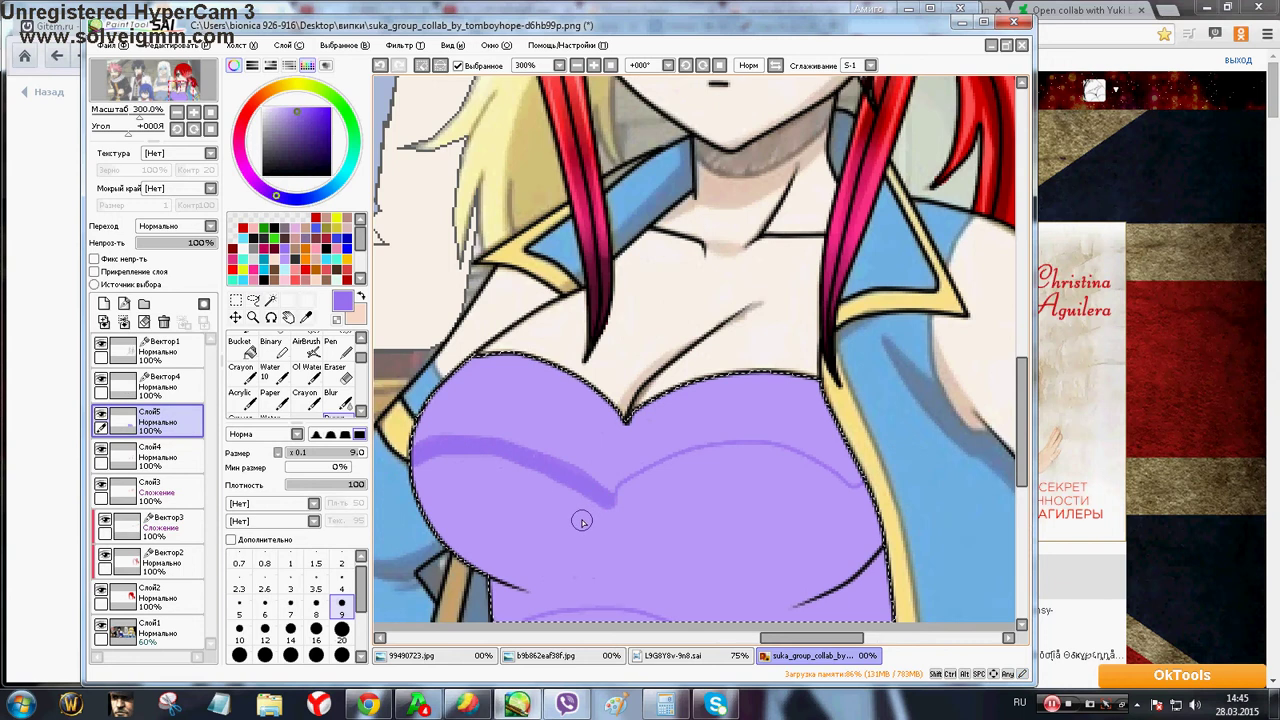
Continue the darker purple band through the centre dip and along the right half of the bodice's shadow edge, cleaning its edge with light purple
scroll(580, 512, up, 2)
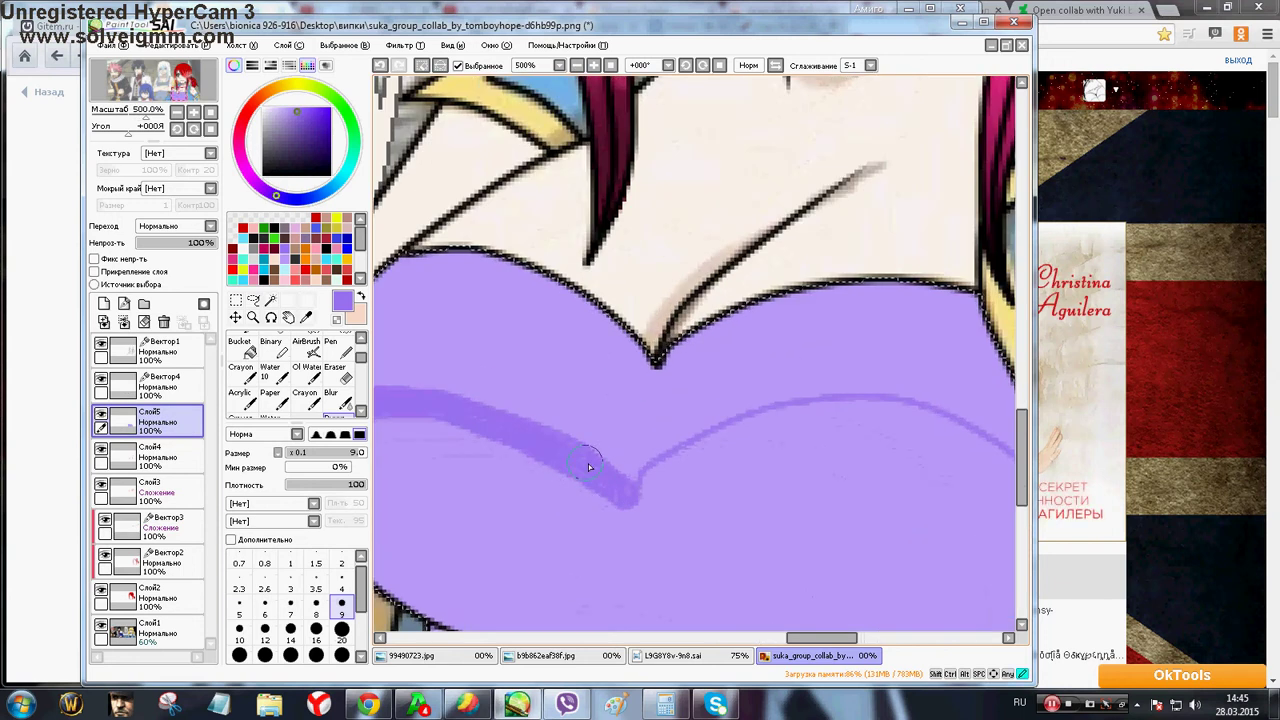
mouse_move(588, 463)
mouse_down()
mouse_move(640, 503)
mouse_move(661, 475)
mouse_move(726, 442)
mouse_move(847, 430)
mouse_up()
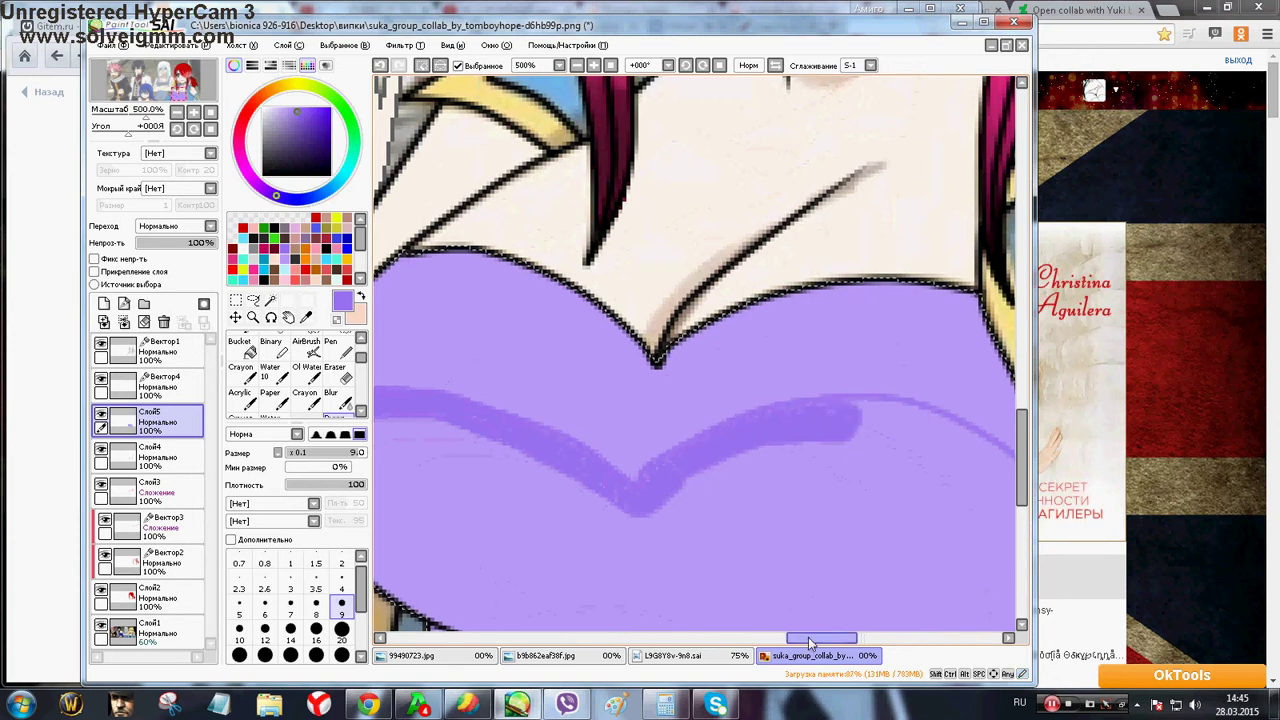
drag(808, 638, 840, 620)
mouse_move(597, 410)
mouse_down()
mouse_move(551, 414)
mouse_move(631, 411)
mouse_move(770, 474)
mouse_move(826, 472)
mouse_up()
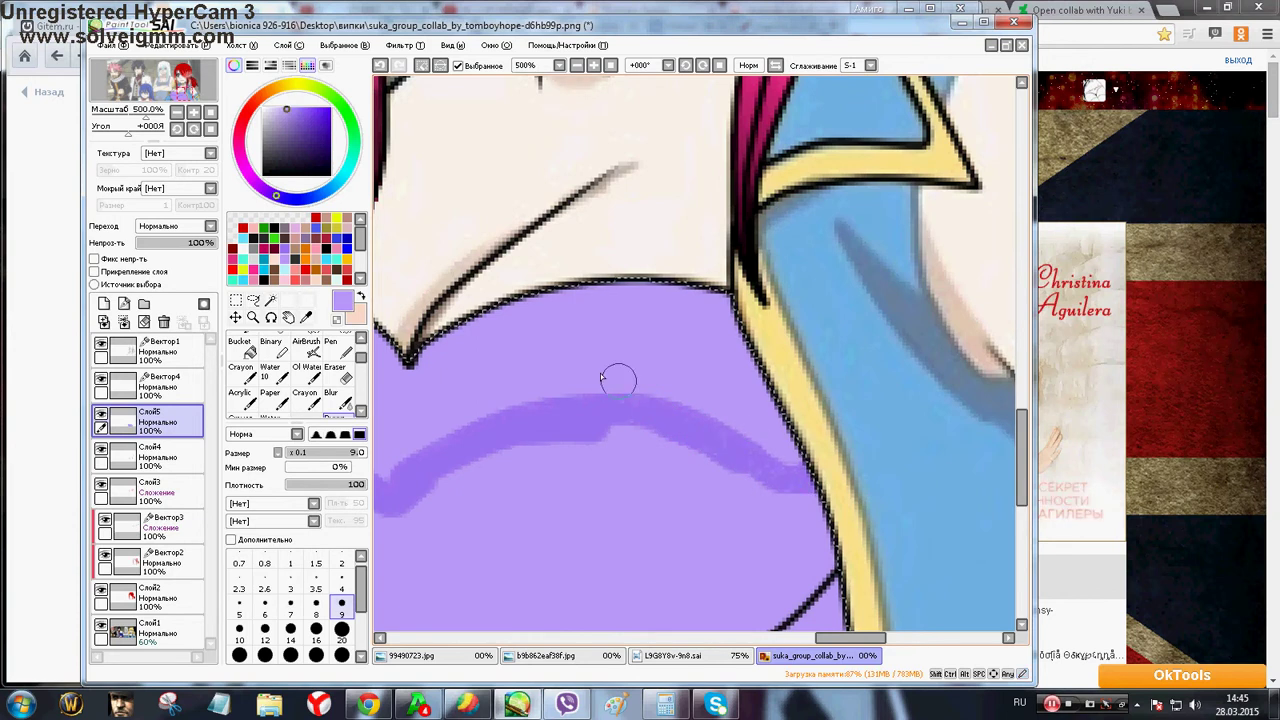
Switch to the VK conversation in the browser and send the replies "угусь" and "хорошо"
click(517, 705)
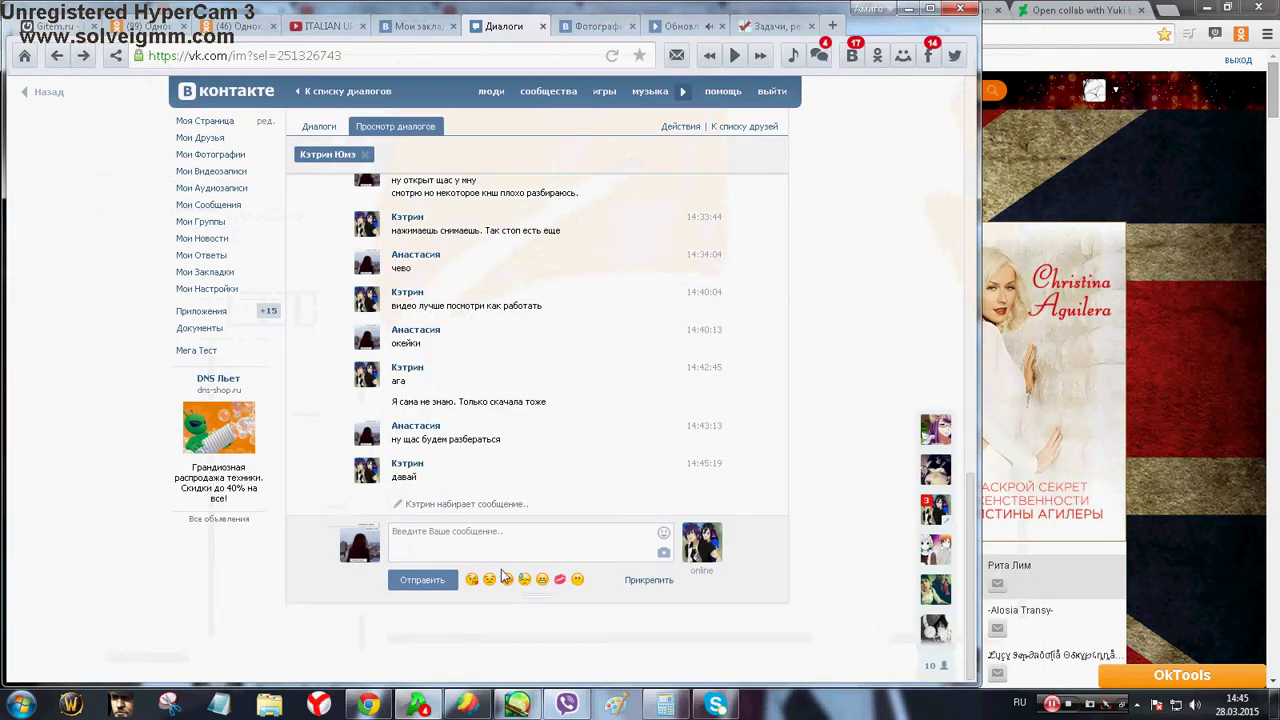
text(угусь)
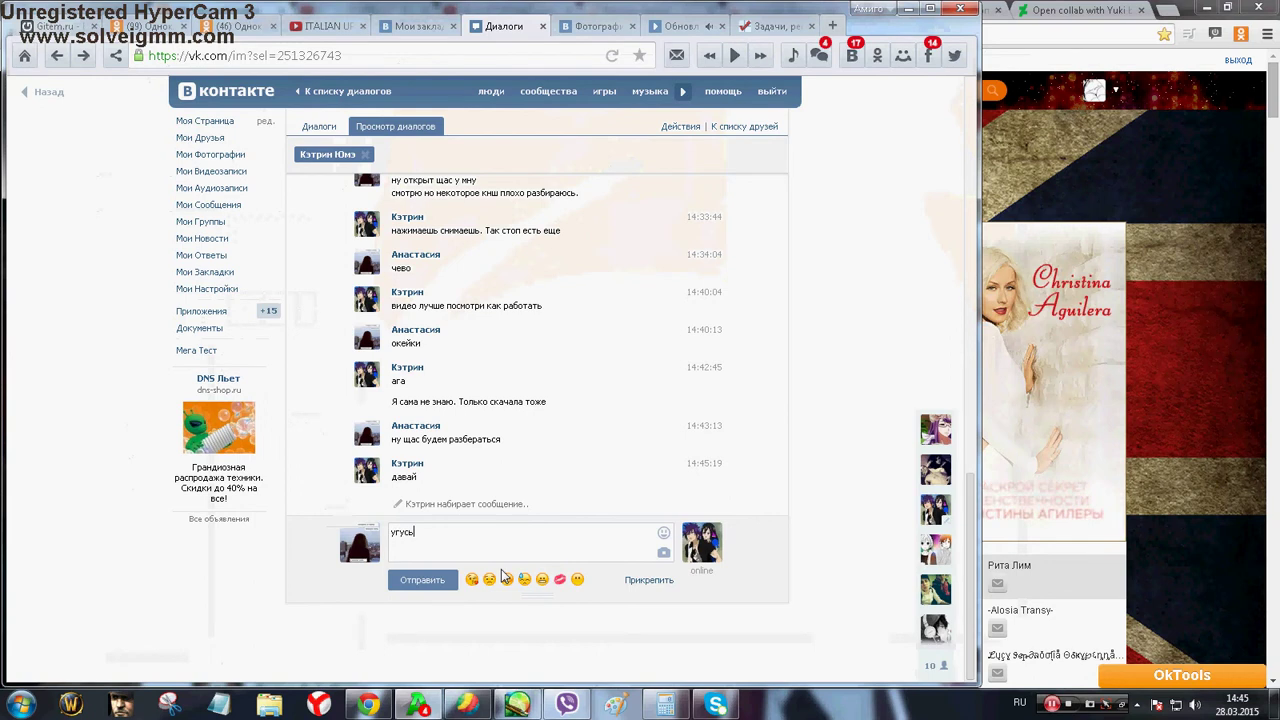
key(Return)
click(517, 705)
click(522, 705)
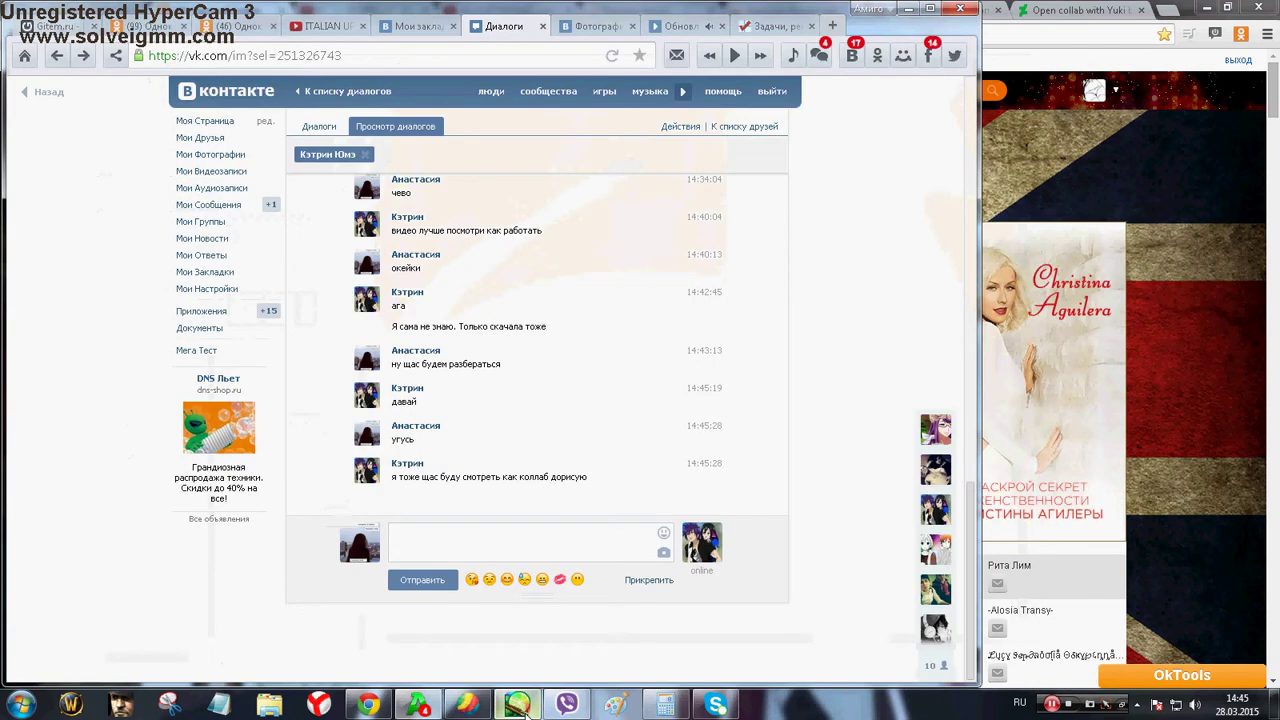
text(хоро)
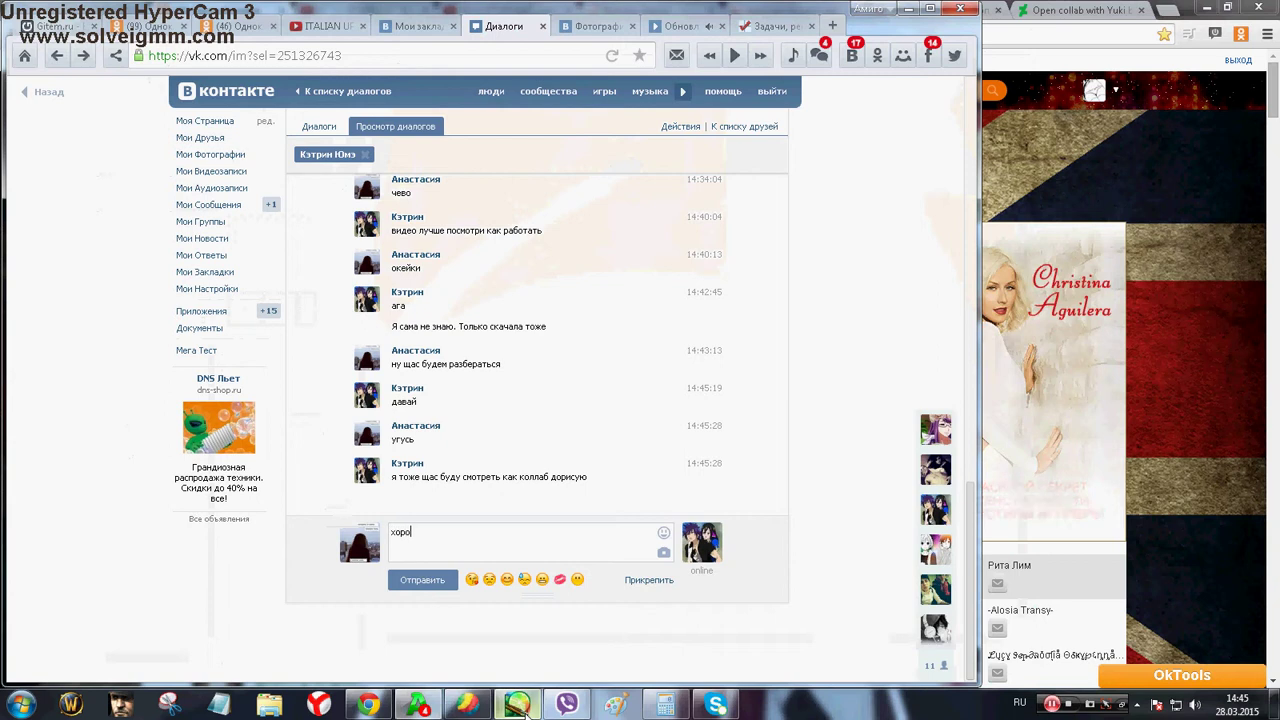
text(шо)
key(Return)
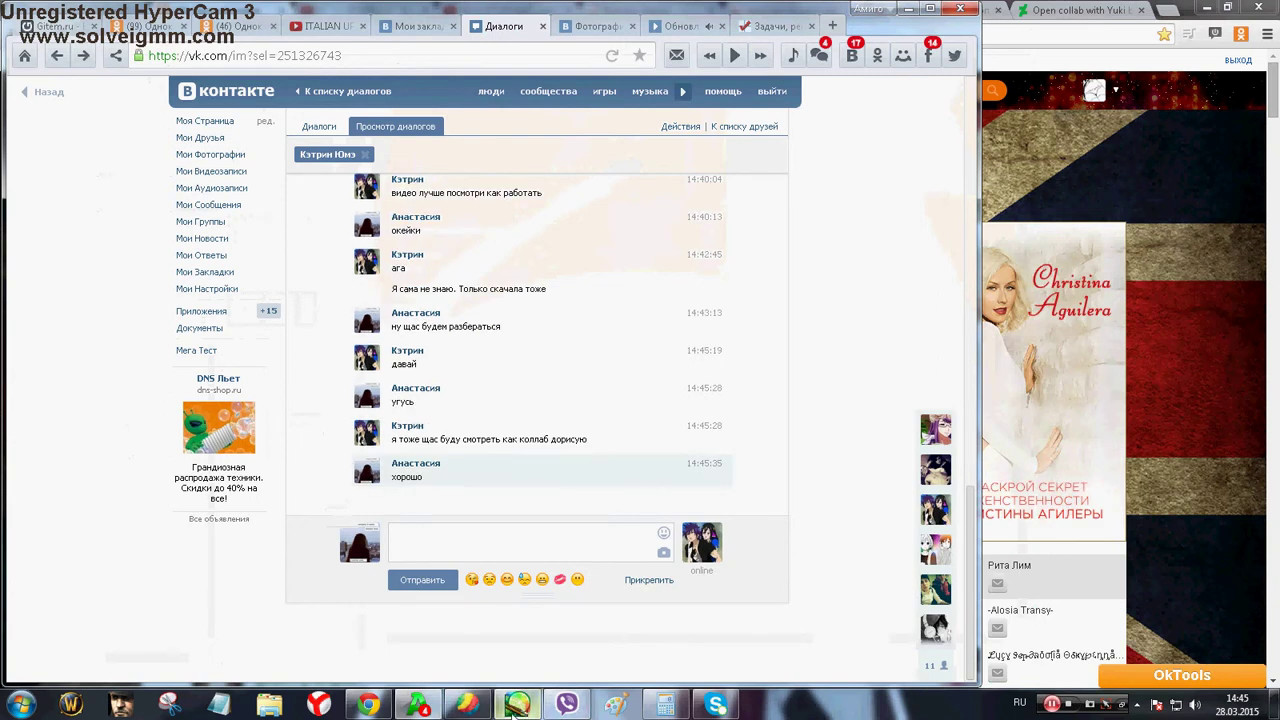
Return to PaintTool SAI and shade the bodice's left side and lower part darker purple on Слой5 with the size 20 brush
click(512, 708)
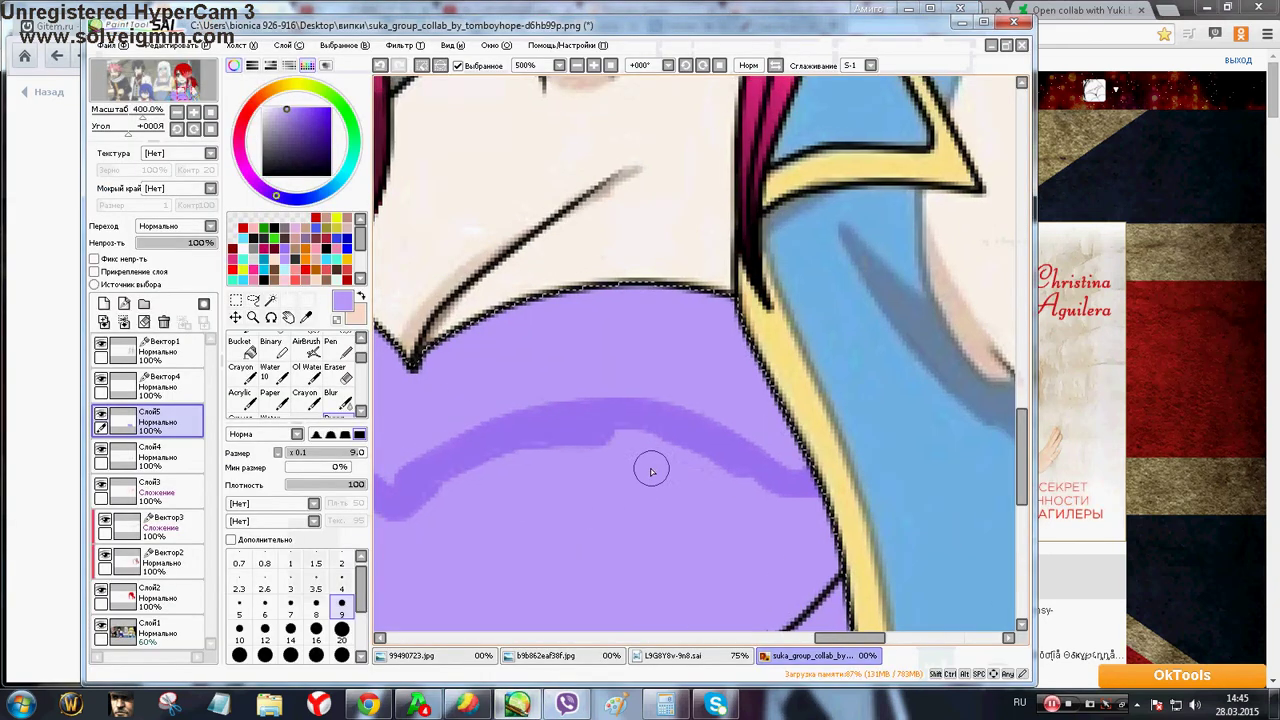
scroll(650, 470, up, 4)
scroll(633, 466, down, 8)
scroll(541, 497, up, 4)
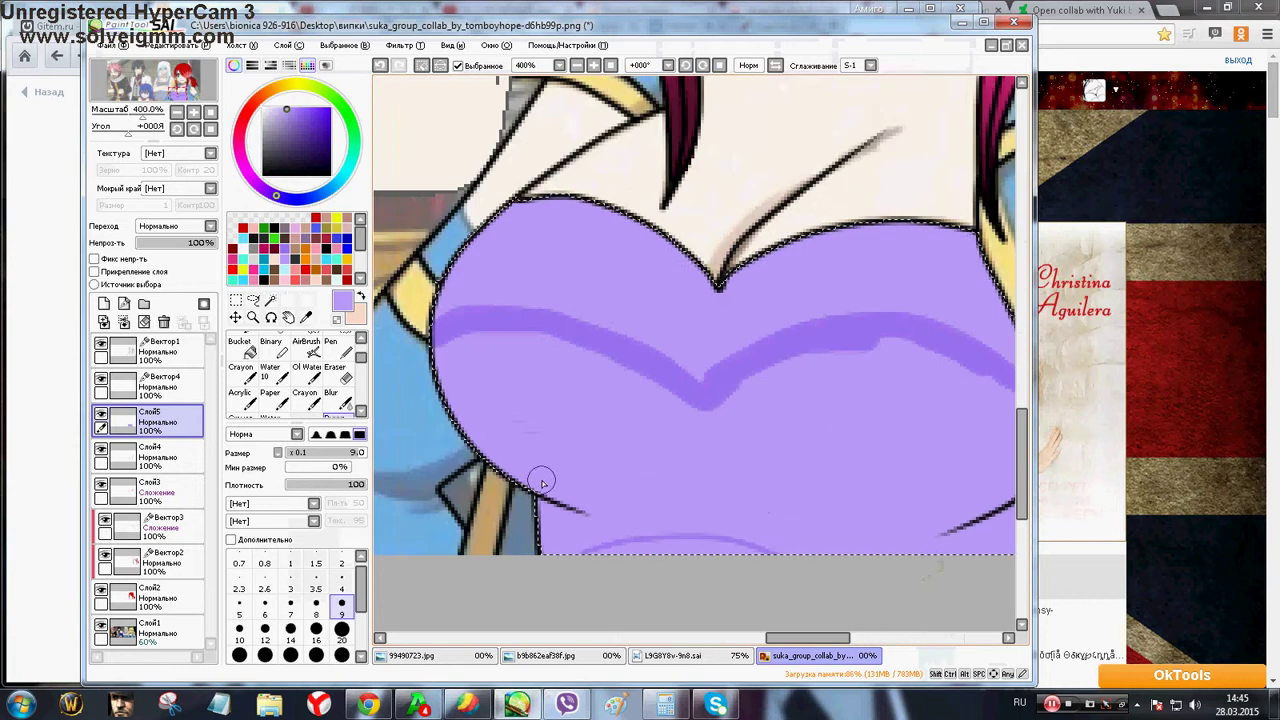
click(341, 637)
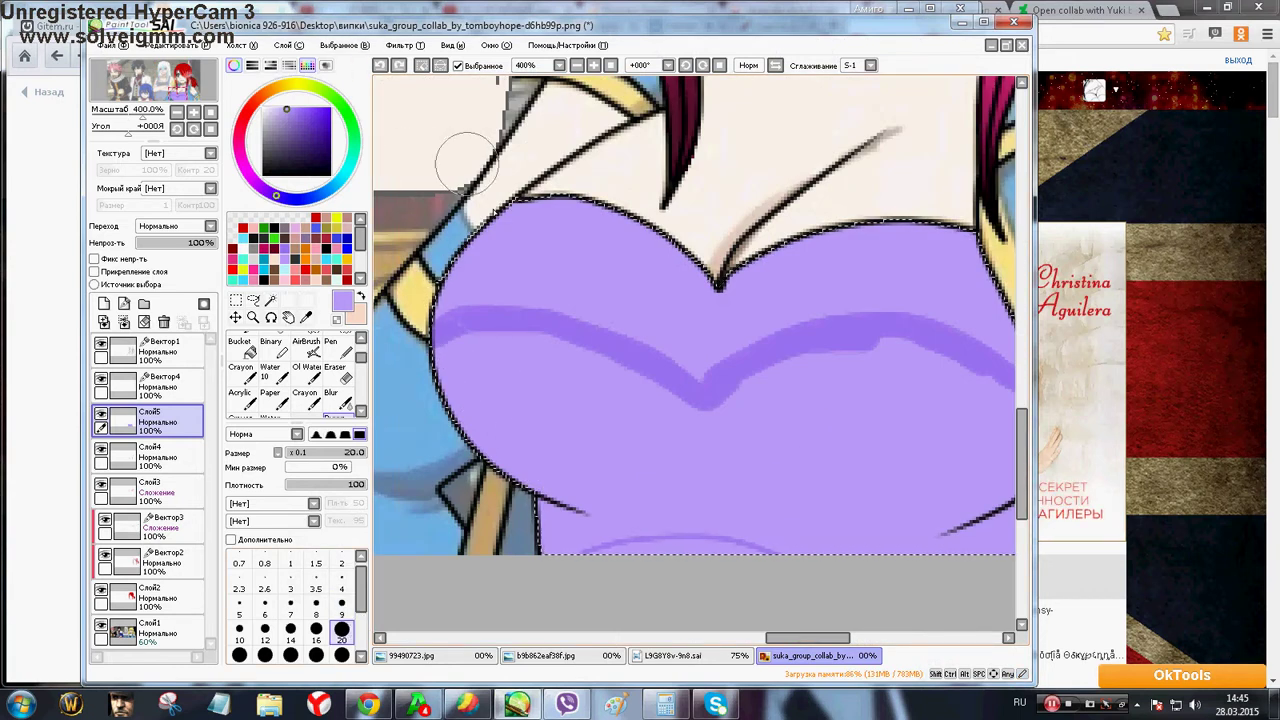
mouse_move(496, 335)
mouse_down()
mouse_move(452, 355)
mouse_move(463, 403)
mouse_move(553, 500)
mouse_move(554, 540)
mouse_move(645, 507)
mouse_move(631, 507)
mouse_move(728, 511)
mouse_move(821, 555)
mouse_move(885, 540)
mouse_up()
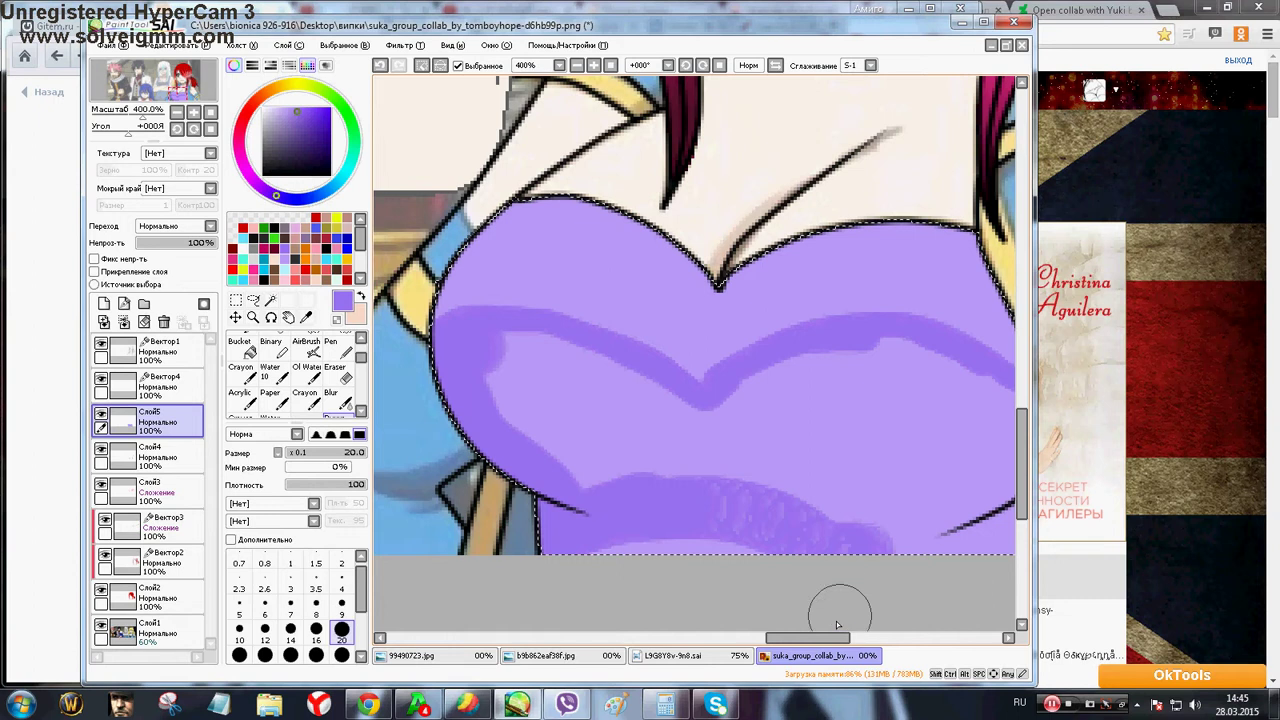
drag(834, 637, 853, 637)
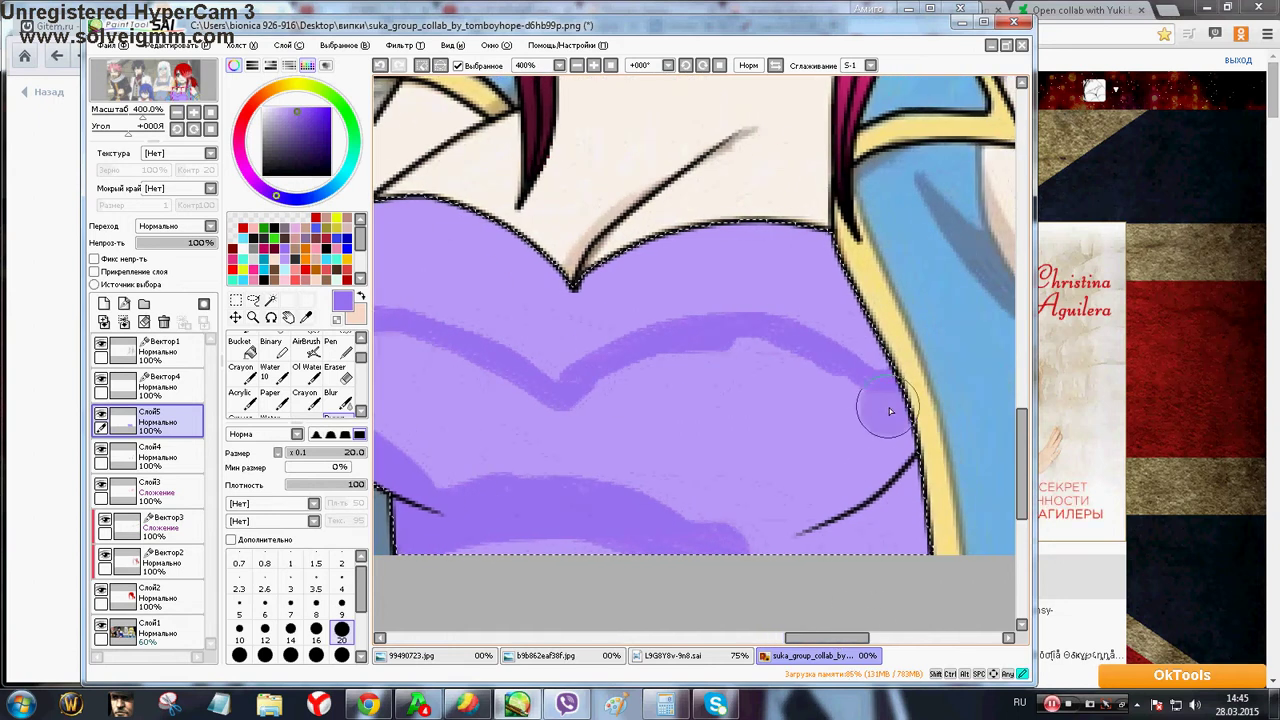
Paint the darker purple shading down the top's outer side at brush size 20, and smooth its upper curve at size 9
mouse_move(890, 410)
mouse_down()
mouse_move(911, 468)
mouse_move(912, 582)
mouse_up()
mouse_move(889, 425)
mouse_down()
mouse_move(829, 380)
mouse_move(677, 357)
mouse_move(571, 400)
mouse_move(553, 327)
mouse_up()
click(341, 604)
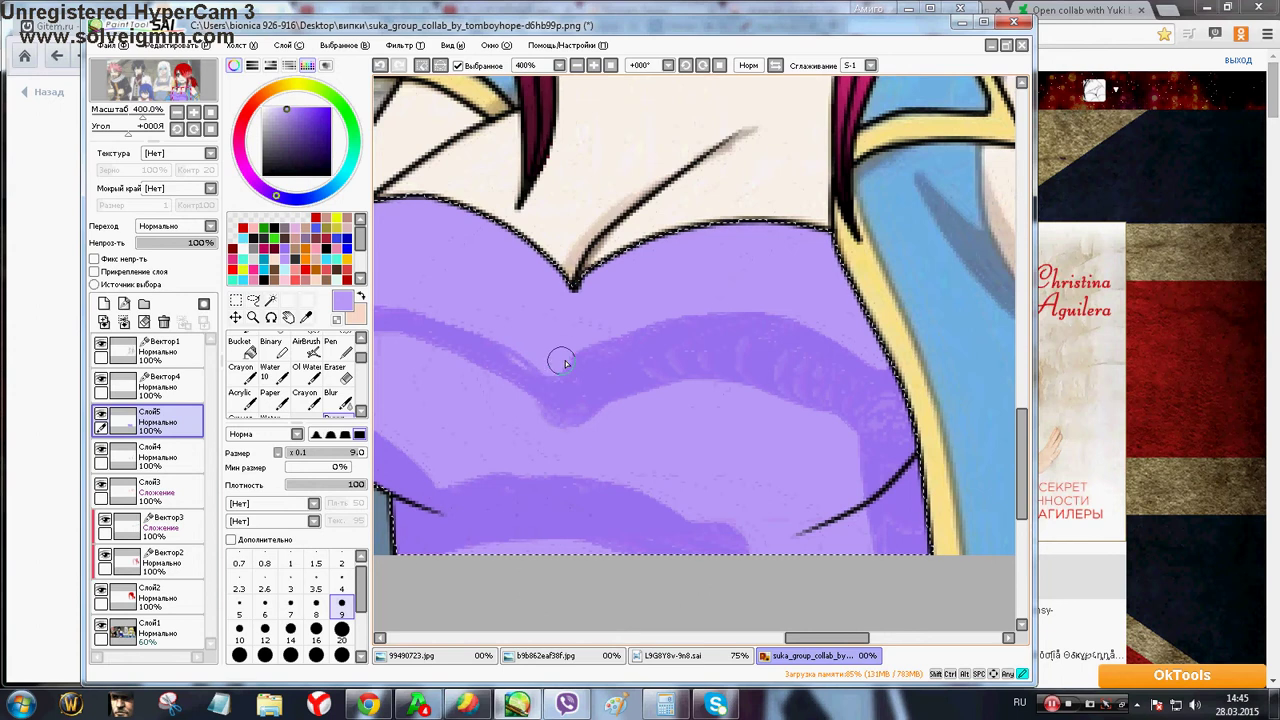
drag(564, 363, 669, 318)
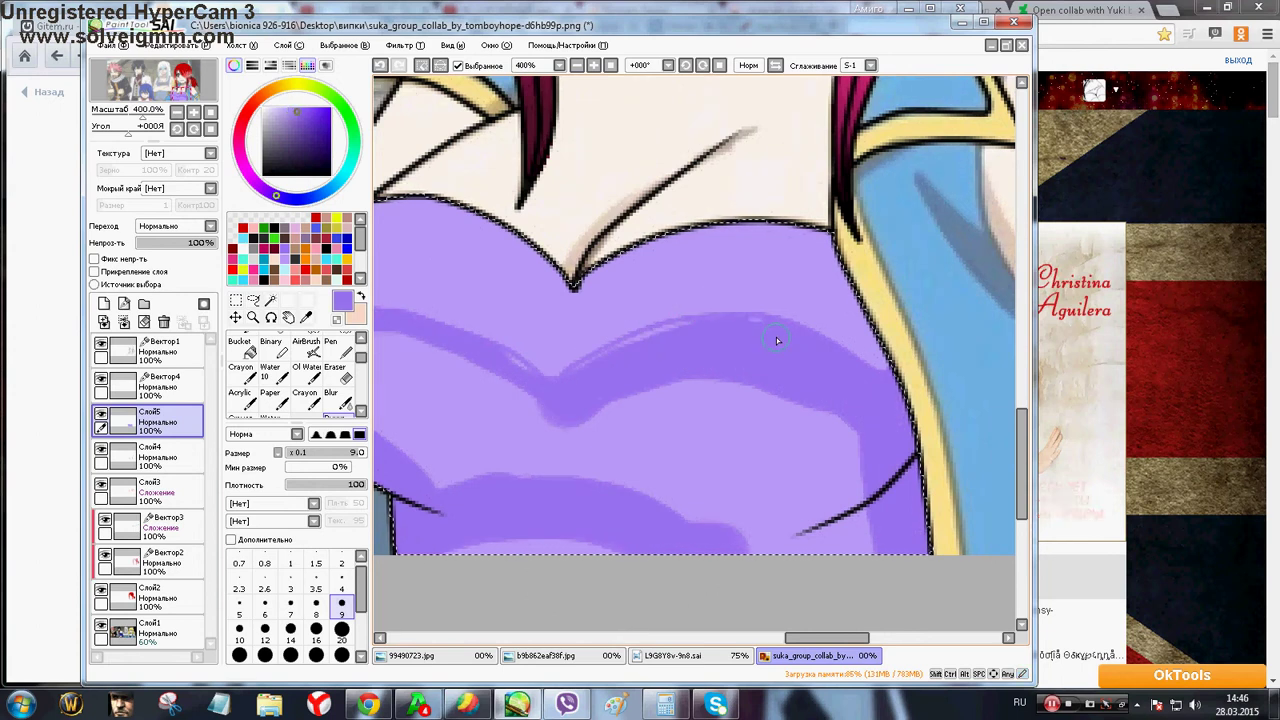
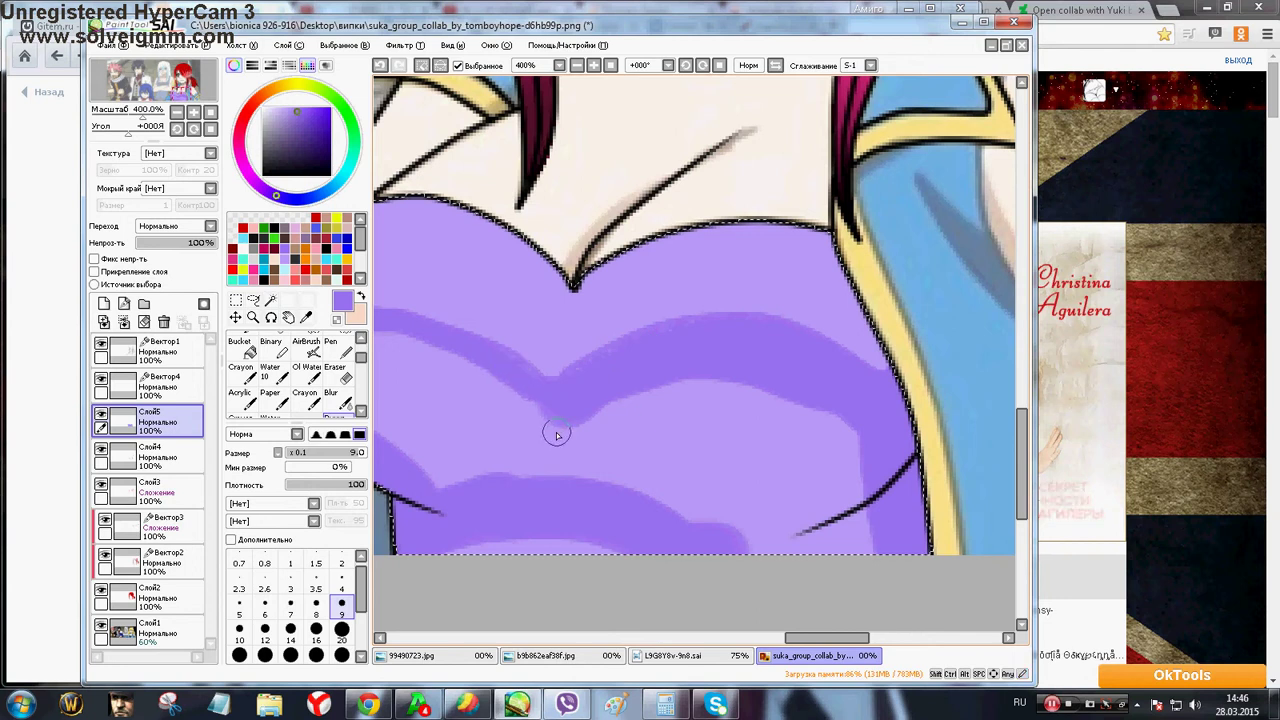
Fill the remaining light gaps below the shading curve with darker purple using a size 20 brush, across both halves of the top
click(341, 636)
mouse_move(845, 458)
mouse_down()
mouse_move(829, 486)
mouse_move(880, 552)
mouse_up()
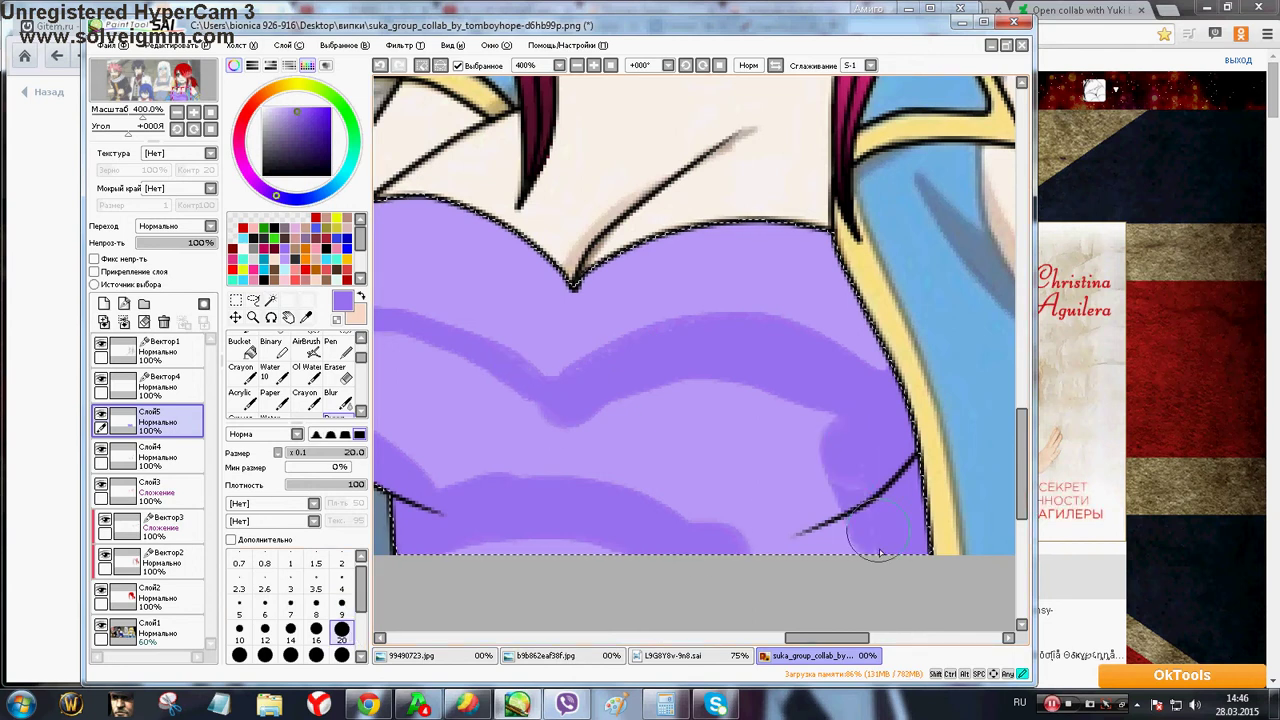
mouse_move(823, 424)
mouse_down()
mouse_move(676, 387)
mouse_move(618, 425)
mouse_move(688, 498)
mouse_move(689, 446)
mouse_up()
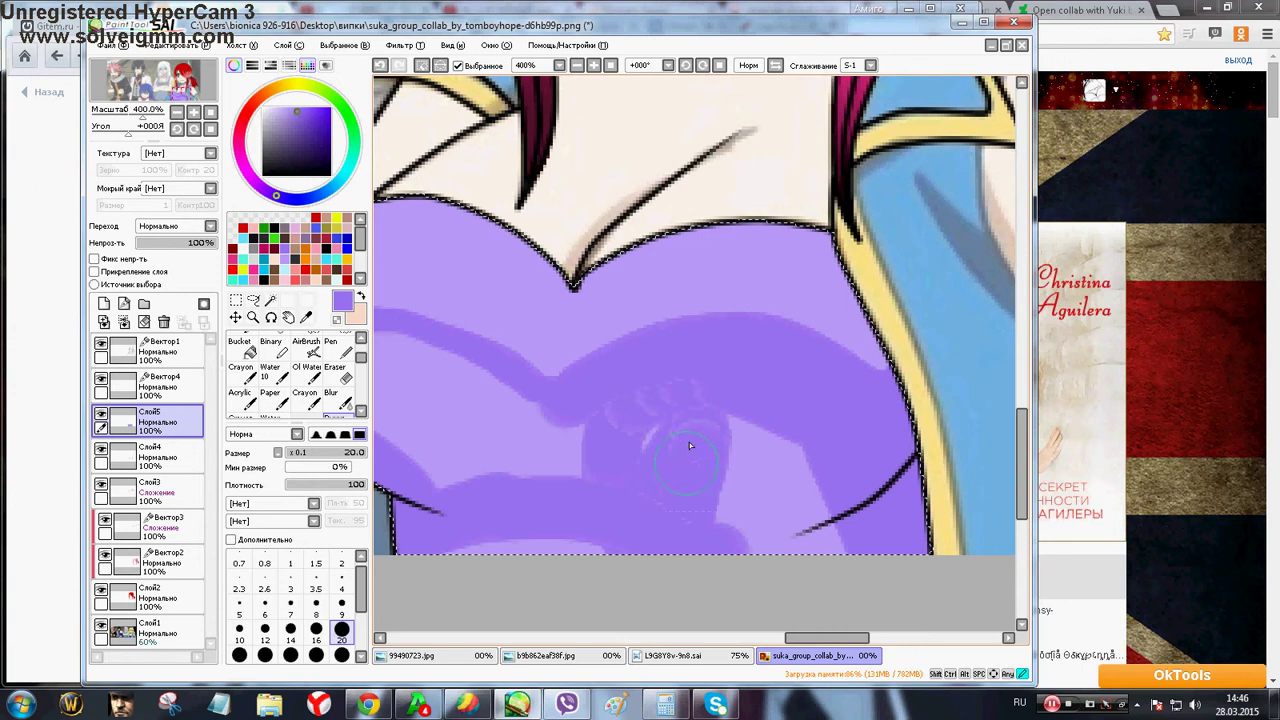
mouse_move(671, 521)
mouse_down()
mouse_move(750, 480)
mouse_move(800, 500)
mouse_move(840, 550)
mouse_up()
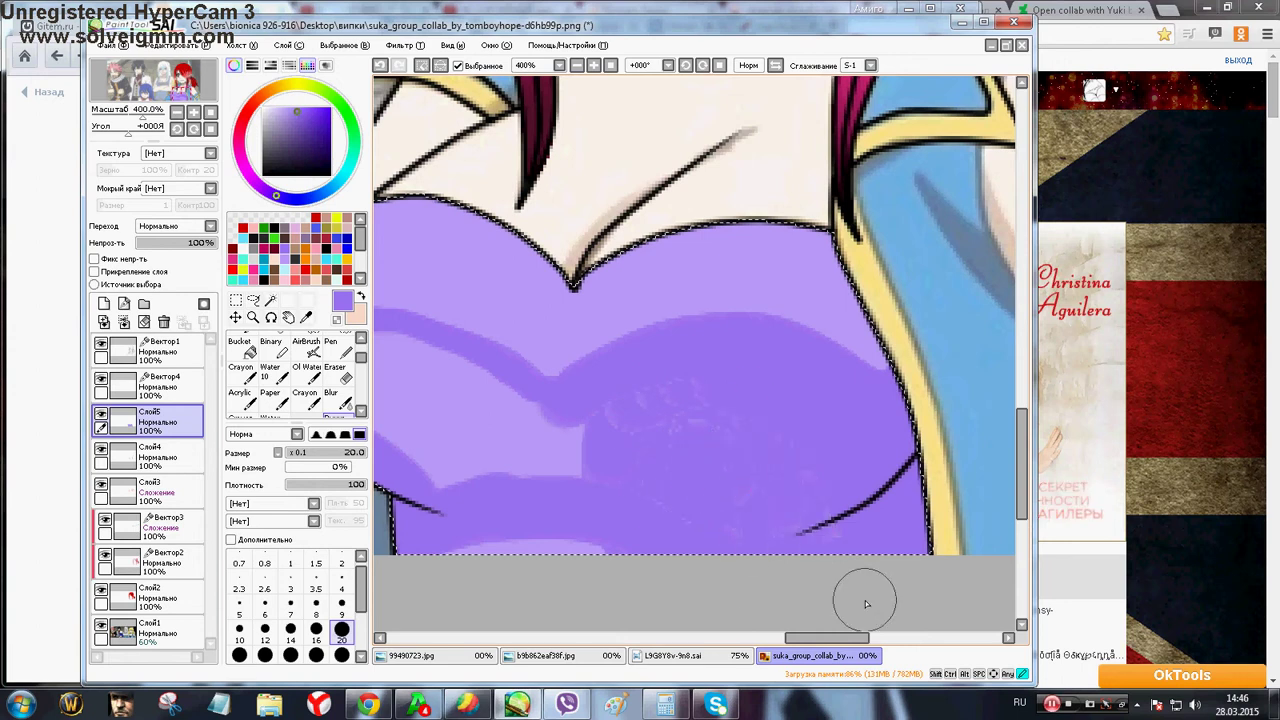
drag(812, 637, 794, 637)
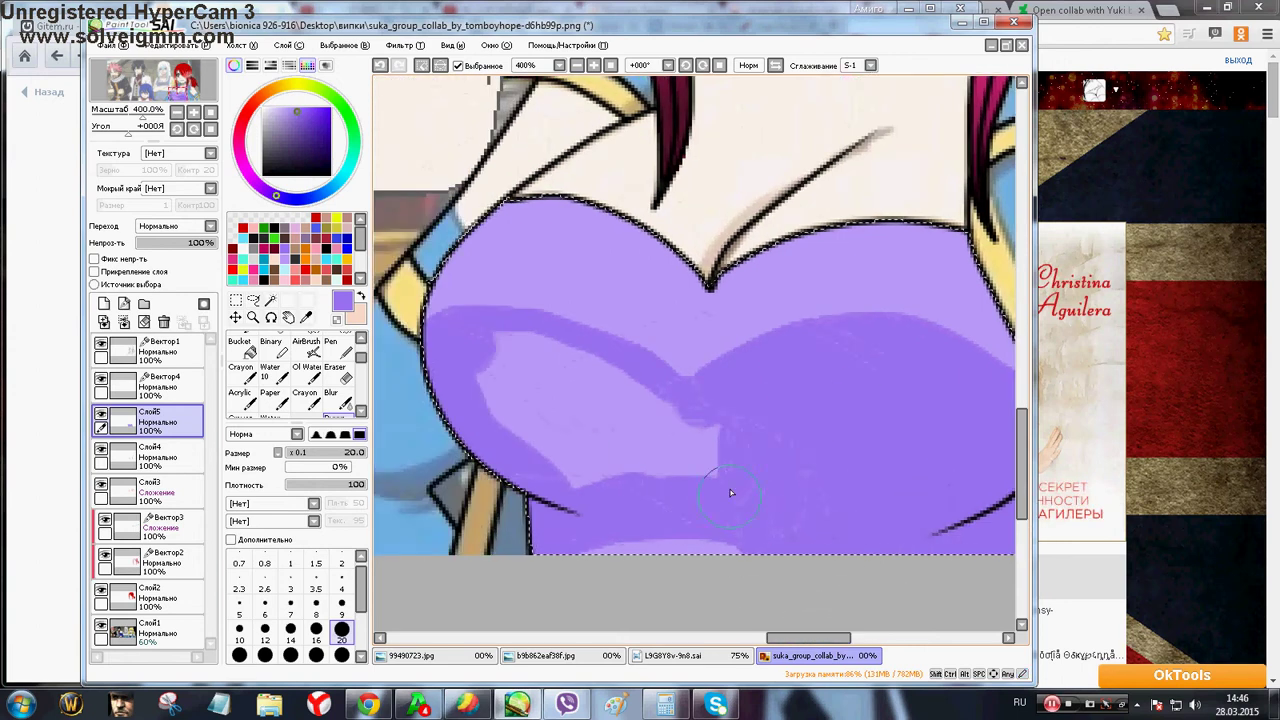
mouse_move(689, 425)
mouse_down()
mouse_move(588, 366)
mouse_move(505, 348)
mouse_move(482, 374)
mouse_move(498, 413)
mouse_move(565, 470)
mouse_move(648, 476)
mouse_move(642, 423)
mouse_move(525, 382)
mouse_up()
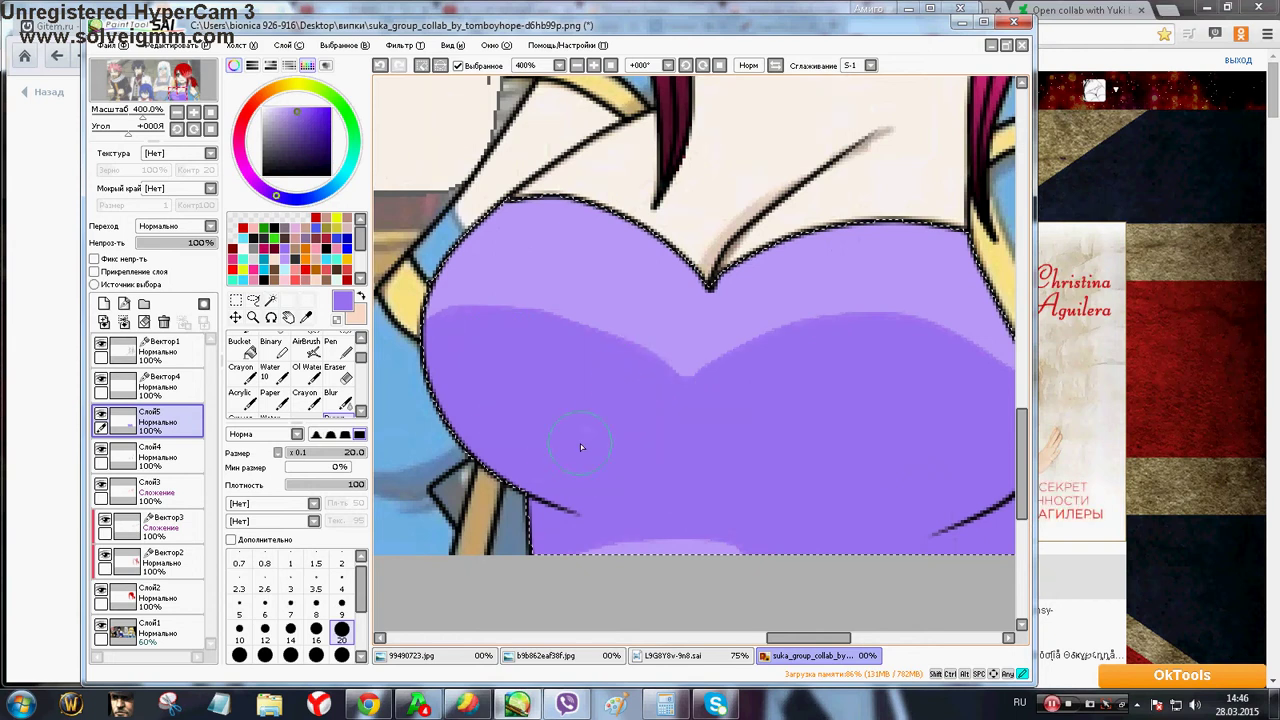
Touch up the shading edge at the outer end of the curve, beside the gold trim, with a size 9 brush
click(341, 609)
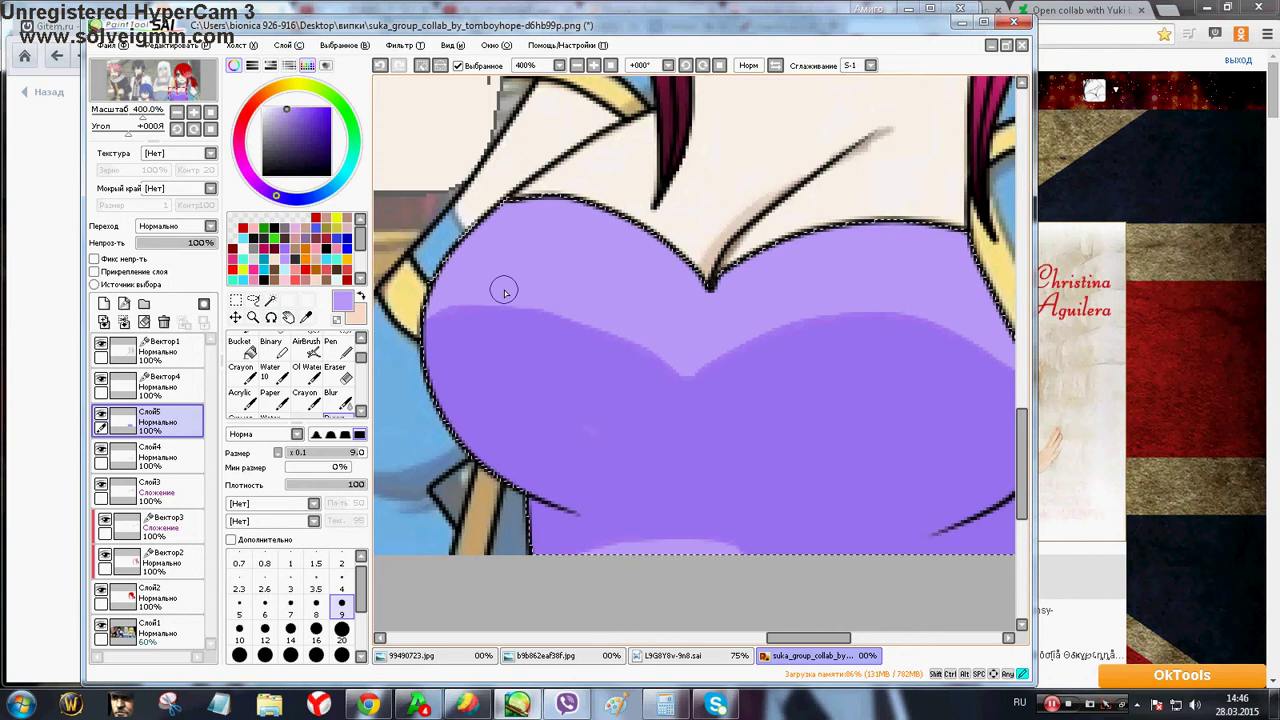
right_click(455, 342)
drag(436, 330, 478, 321)
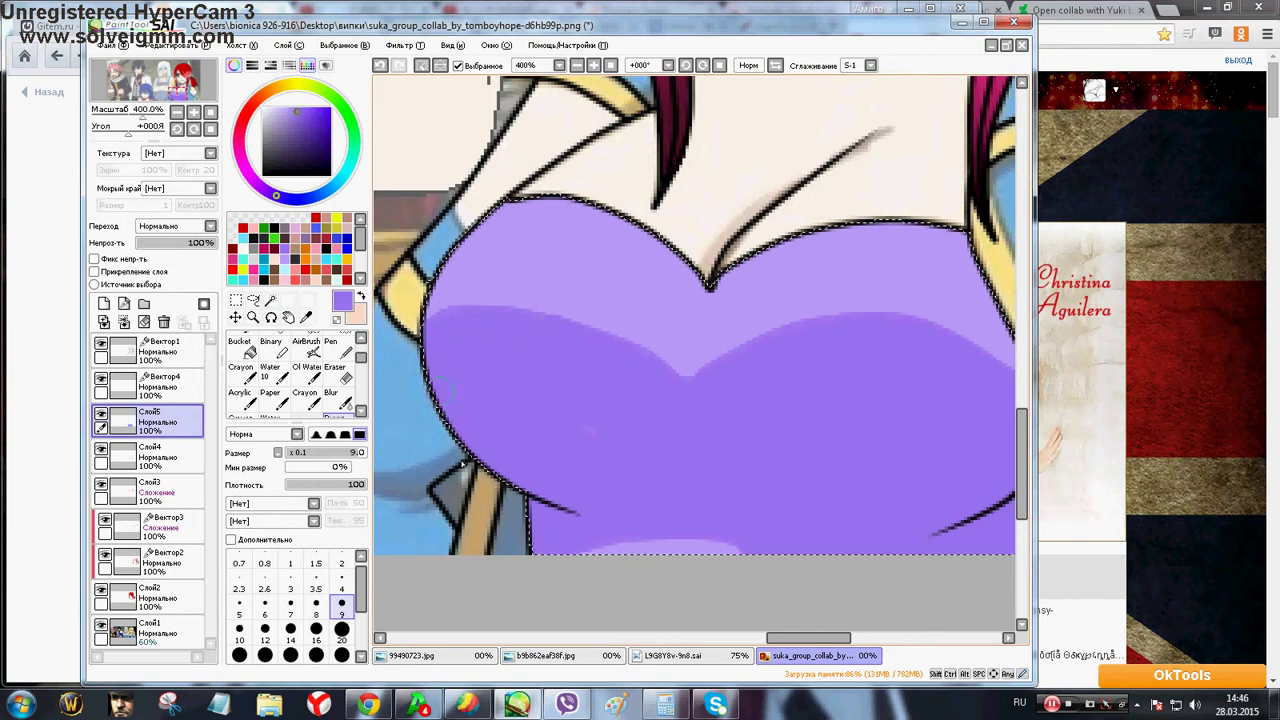
Send an emoji reply in the open VK conversation in the browser, and return to PaintTool SAI
click(517, 704)
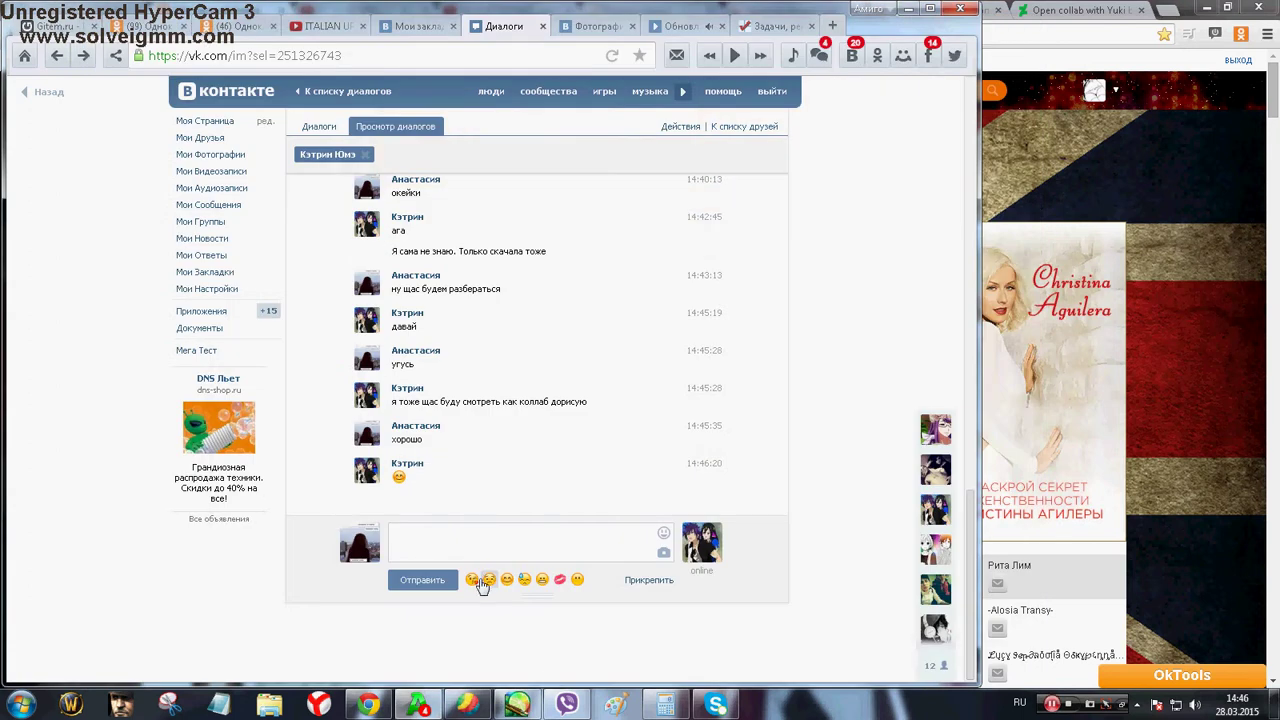
click(483, 582)
key(Return)
click(517, 705)
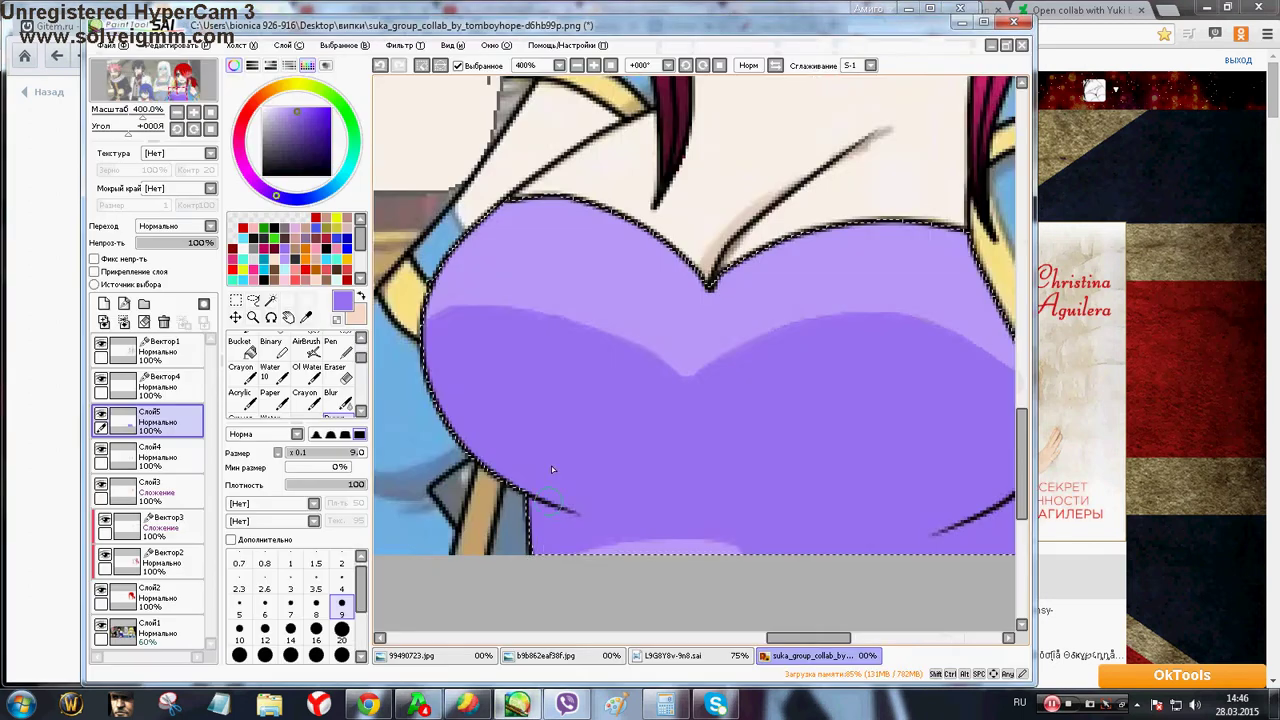
Clear the selection around the purple top and delete the vector layer Вектор4
scroll(551, 466, down, 2)
scroll(1024, 470, up, 1)
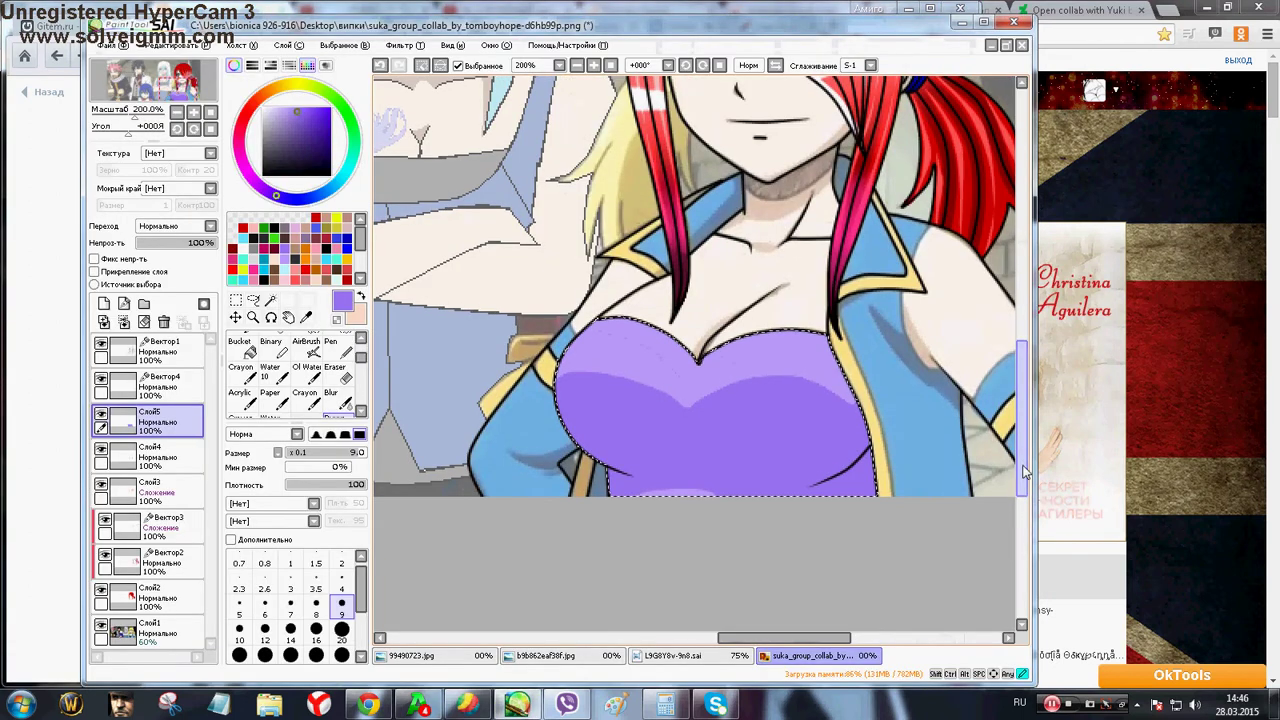
scroll(1024, 470, up, 1)
drag(800, 638, 823, 627)
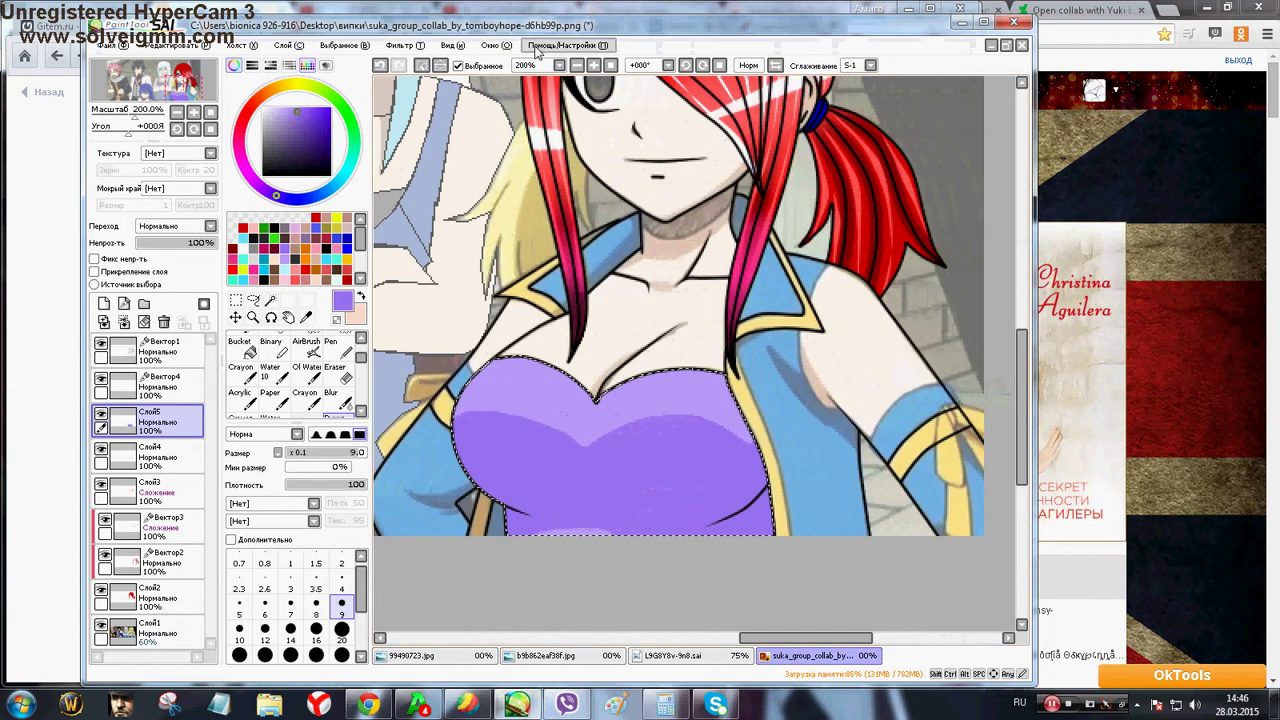
click(422, 65)
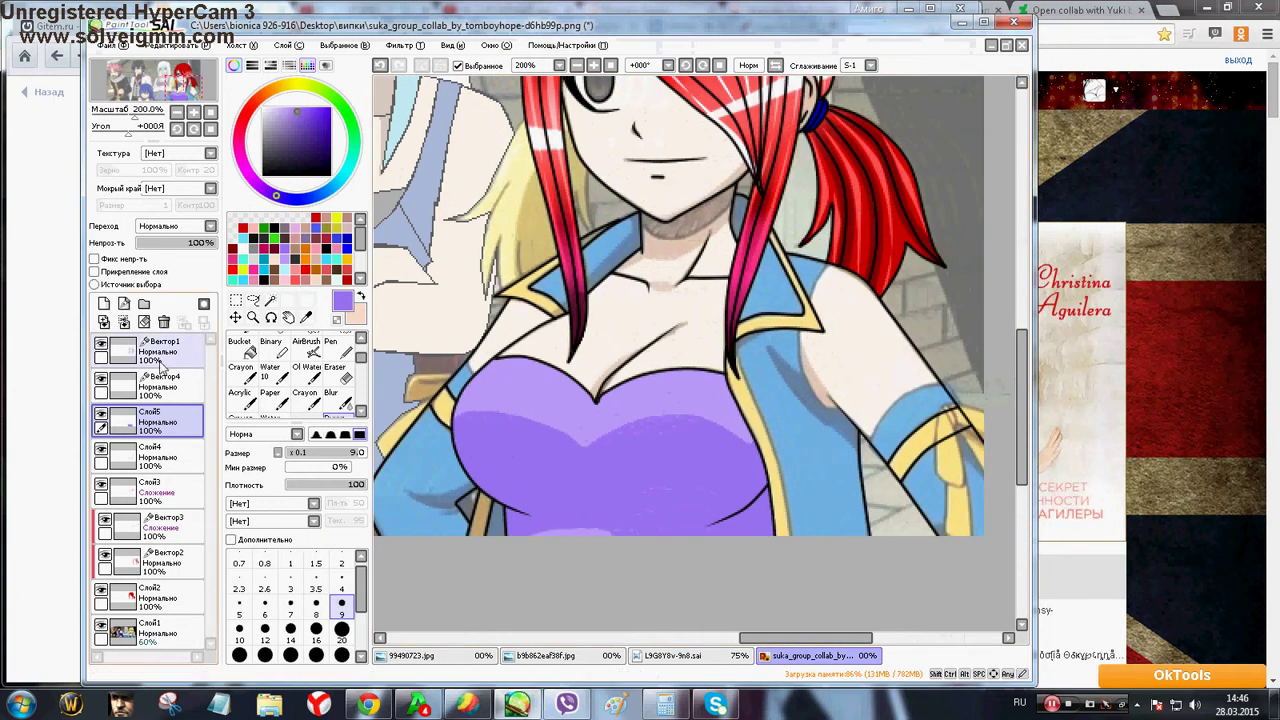
click(130, 392)
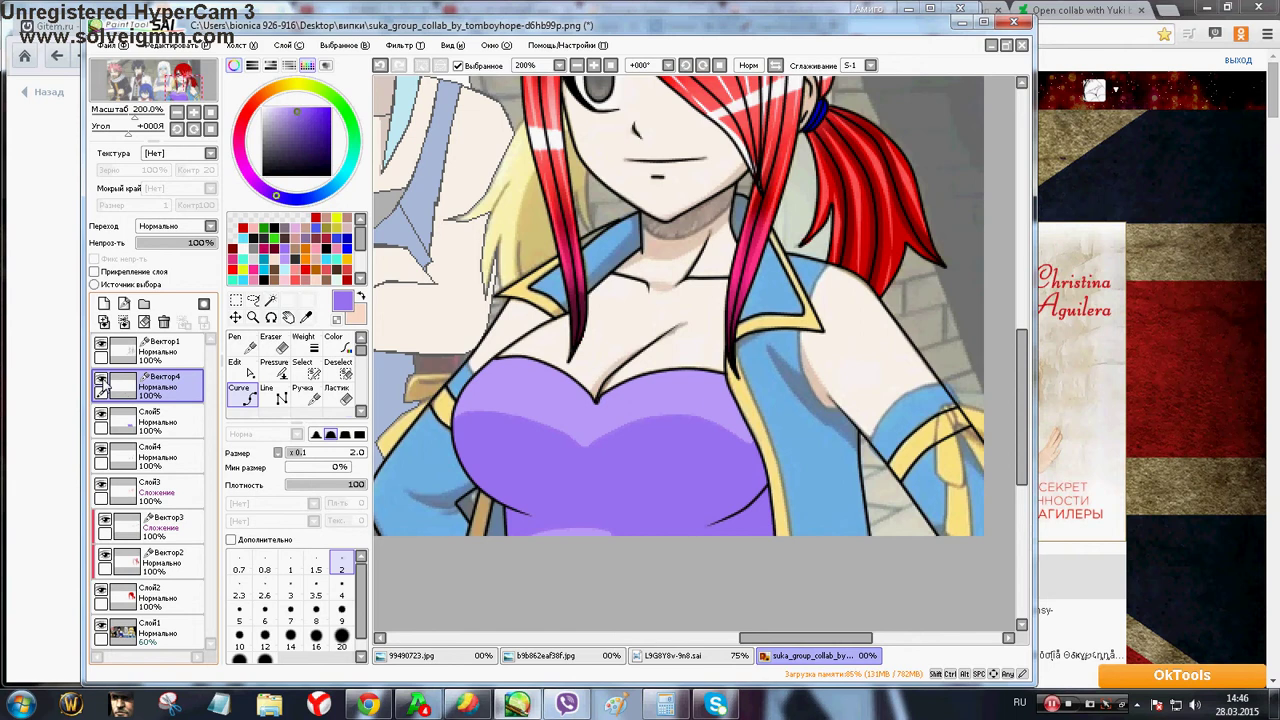
click(164, 321)
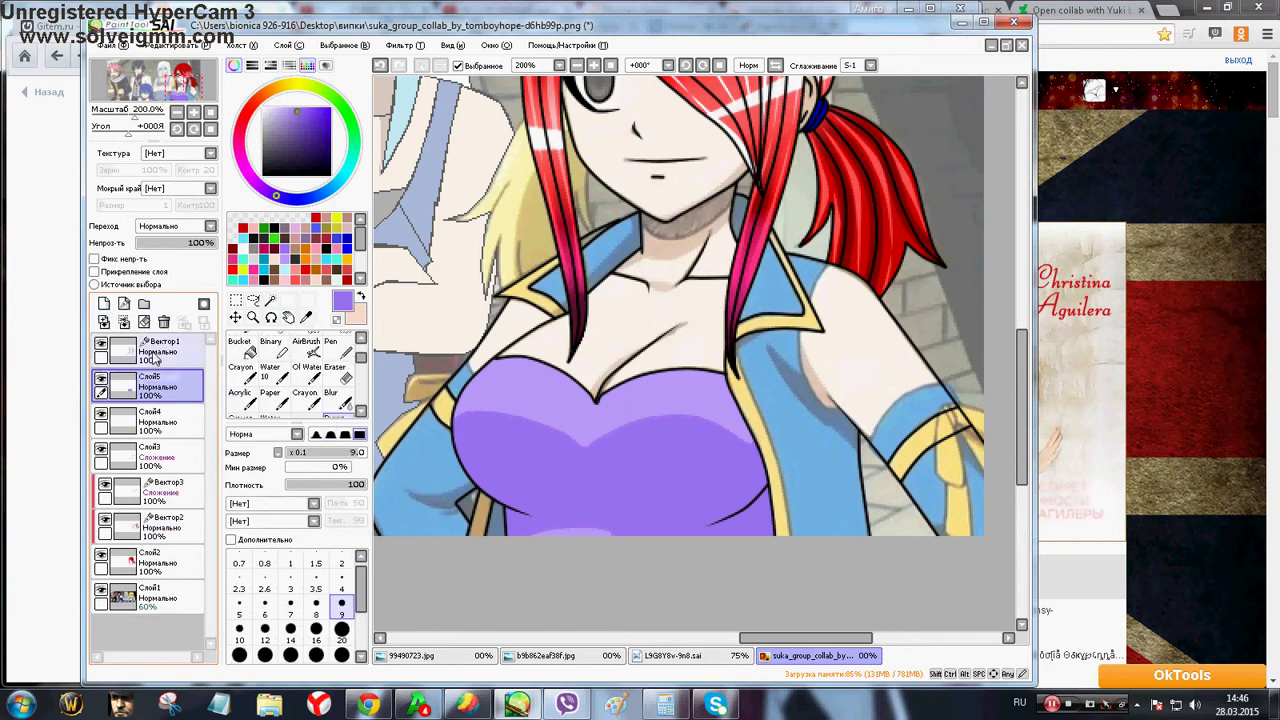
Soften the boundary between light and dark purple across the whole top with the Blur brush at size 9
scroll(500, 430, up, 3)
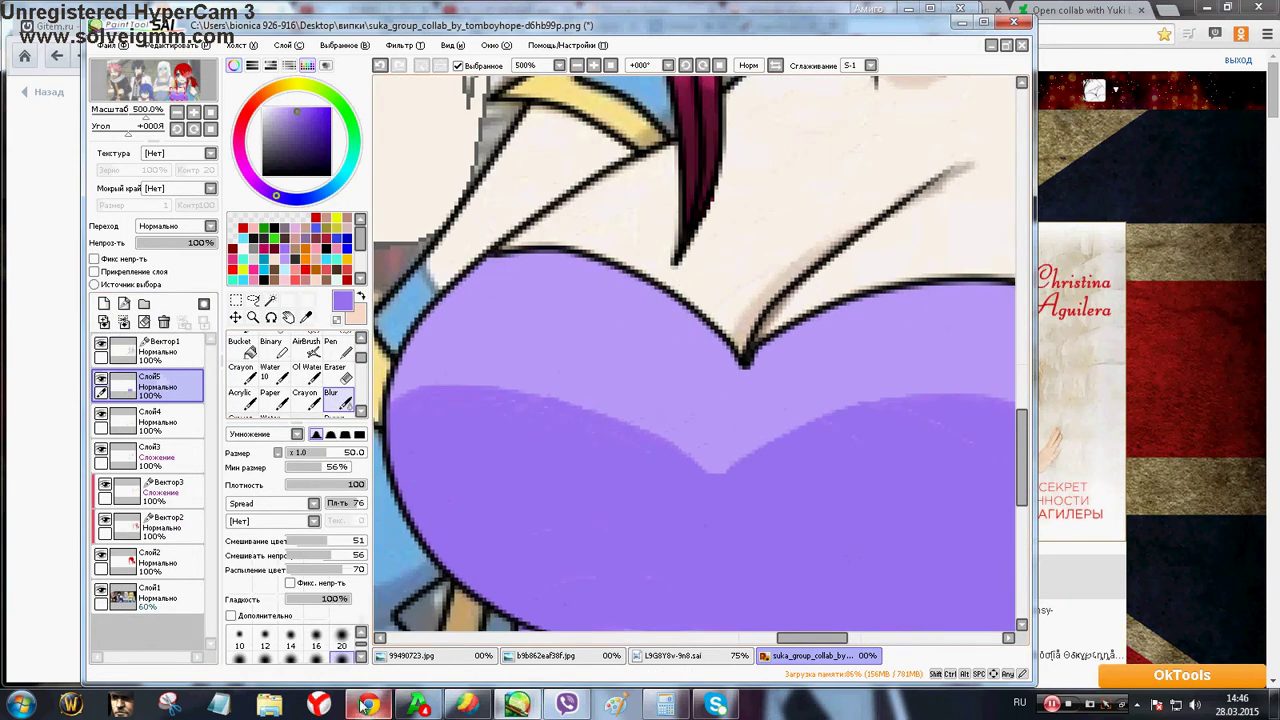
click(341, 640)
click(361, 632)
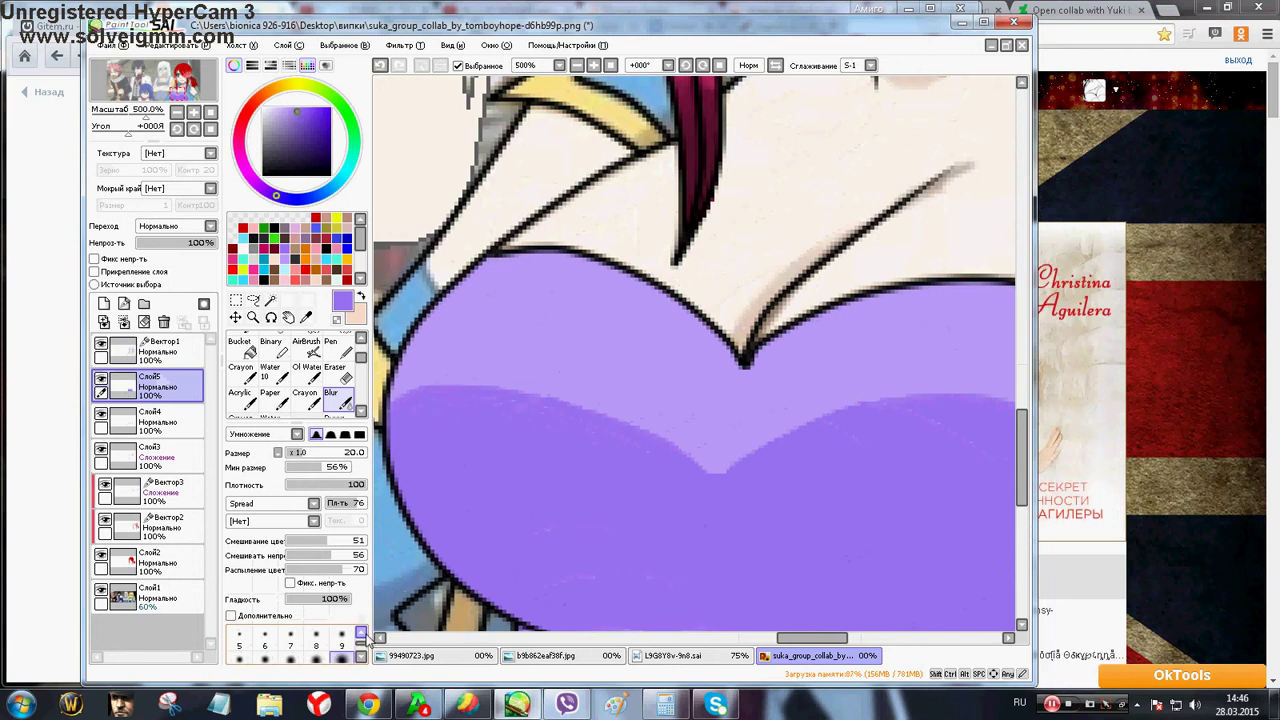
click(342, 638)
mouse_move(394, 402)
mouse_down()
mouse_move(468, 385)
mouse_move(531, 395)
mouse_up()
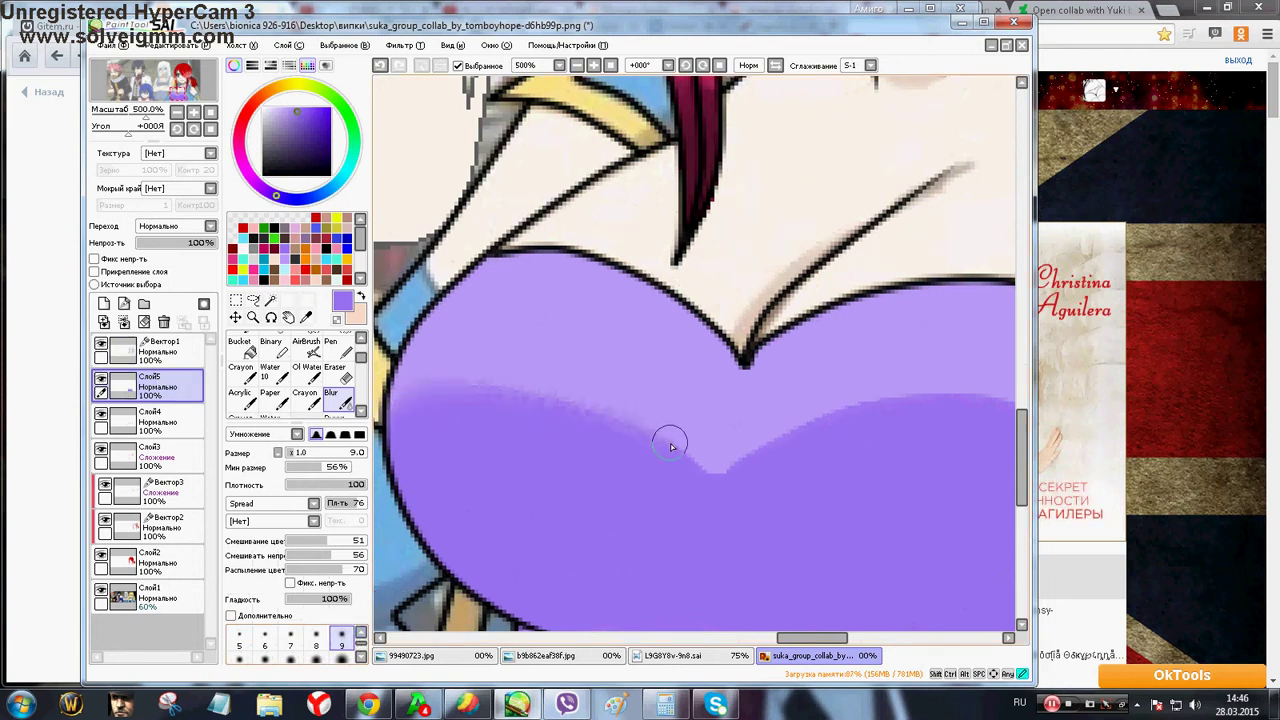
mouse_move(670, 445)
mouse_down()
mouse_move(722, 470)
mouse_move(770, 440)
mouse_up()
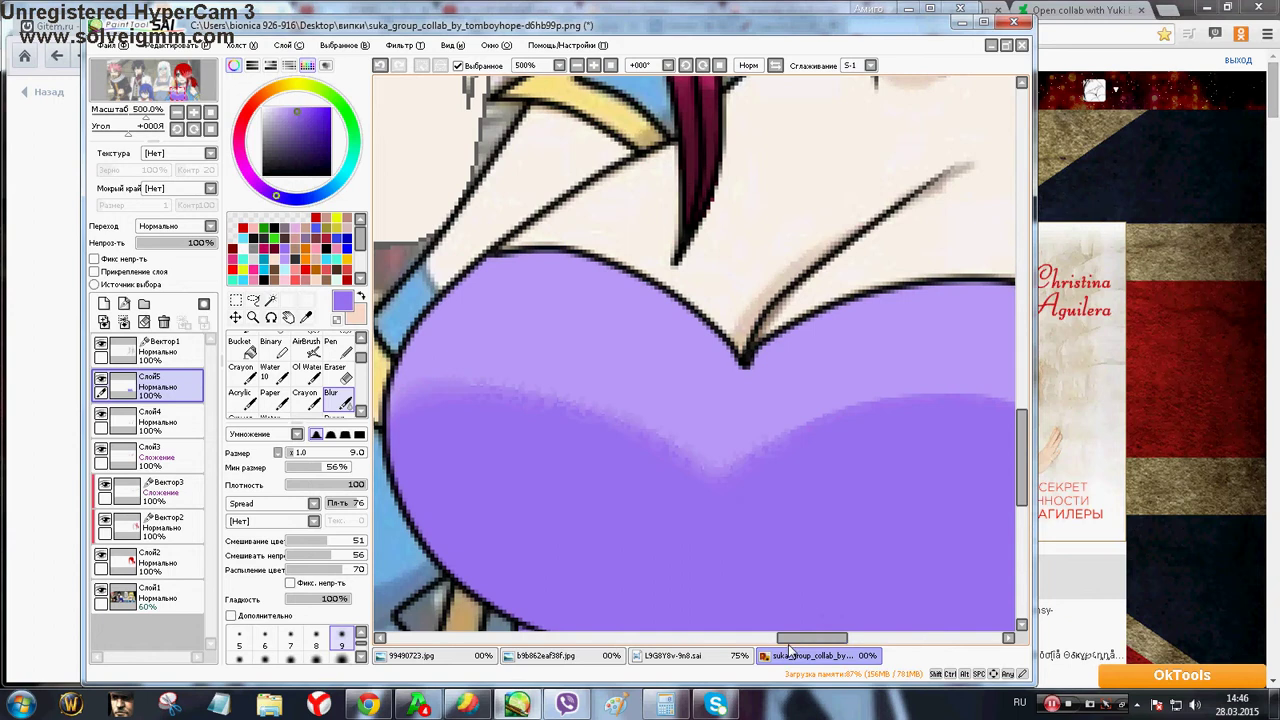
drag(797, 637, 831, 637)
mouse_move(487, 448)
mouse_down()
mouse_move(545, 409)
mouse_move(687, 403)
mouse_up()
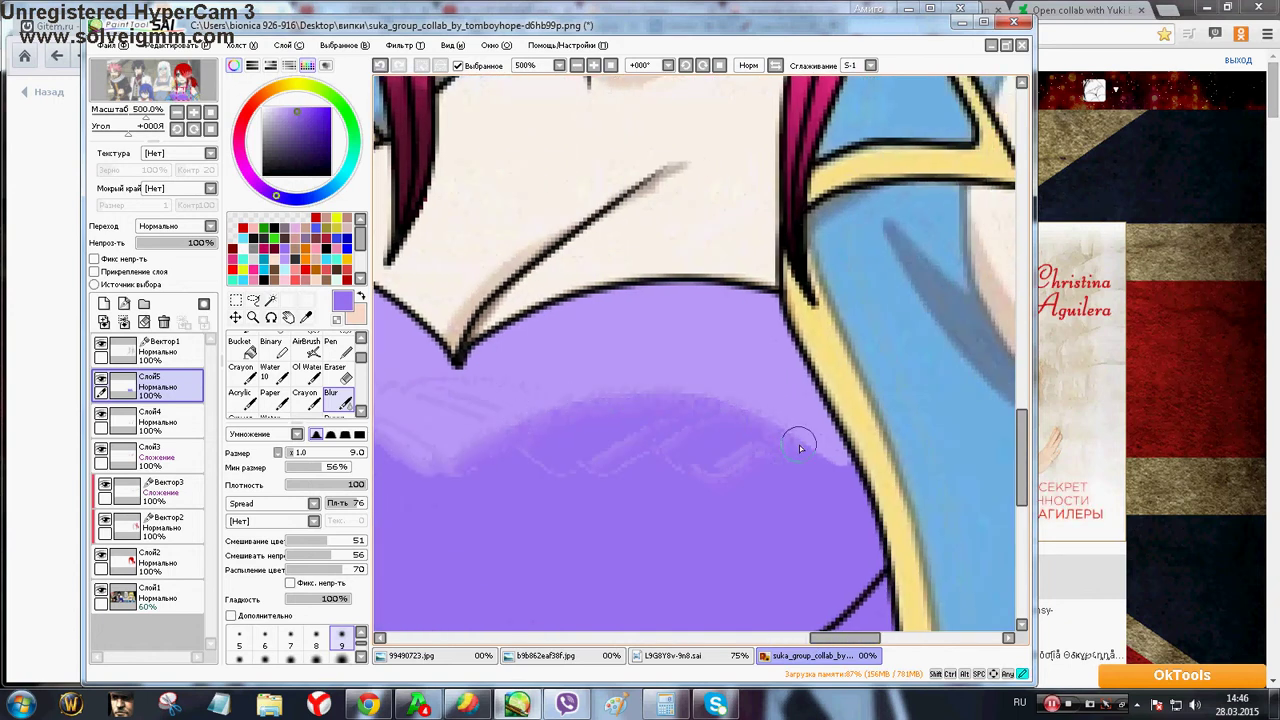
Blend the light patch at the lower edge of the purple top with the Blur brush at size 9
drag(814, 637, 785, 638)
drag(1018, 483, 1018, 517)
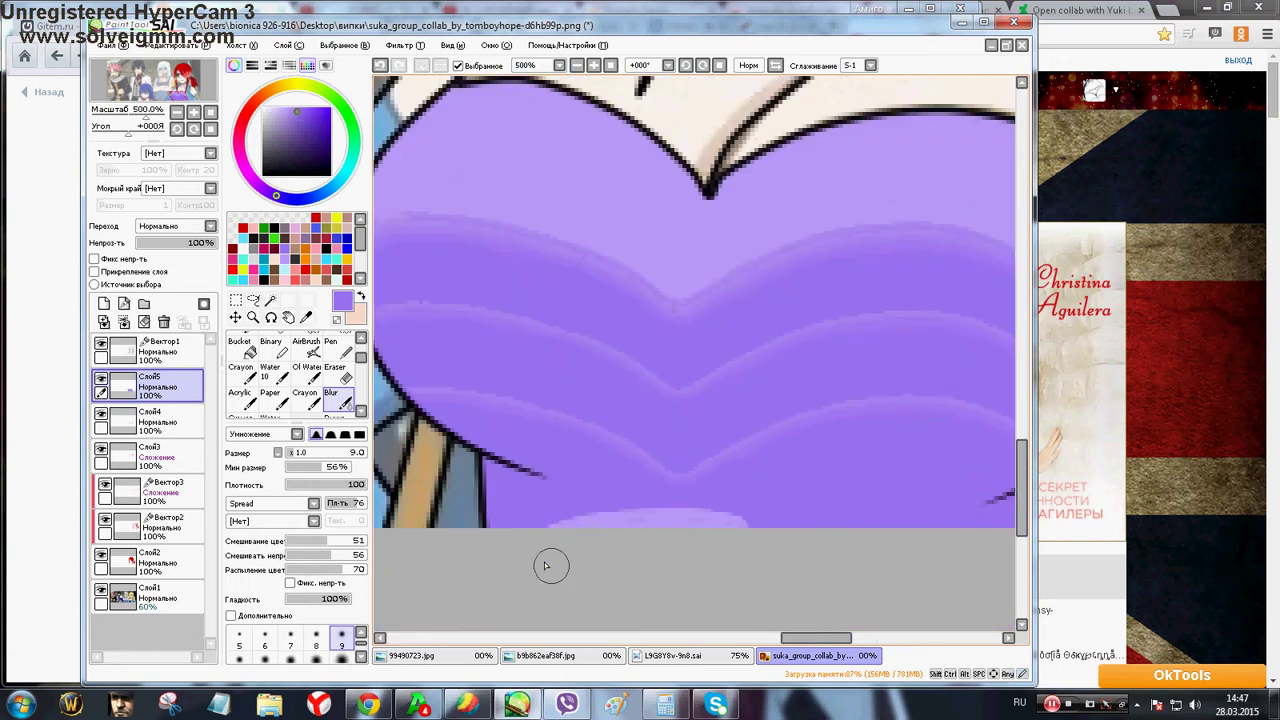
drag(551, 527, 609, 498)
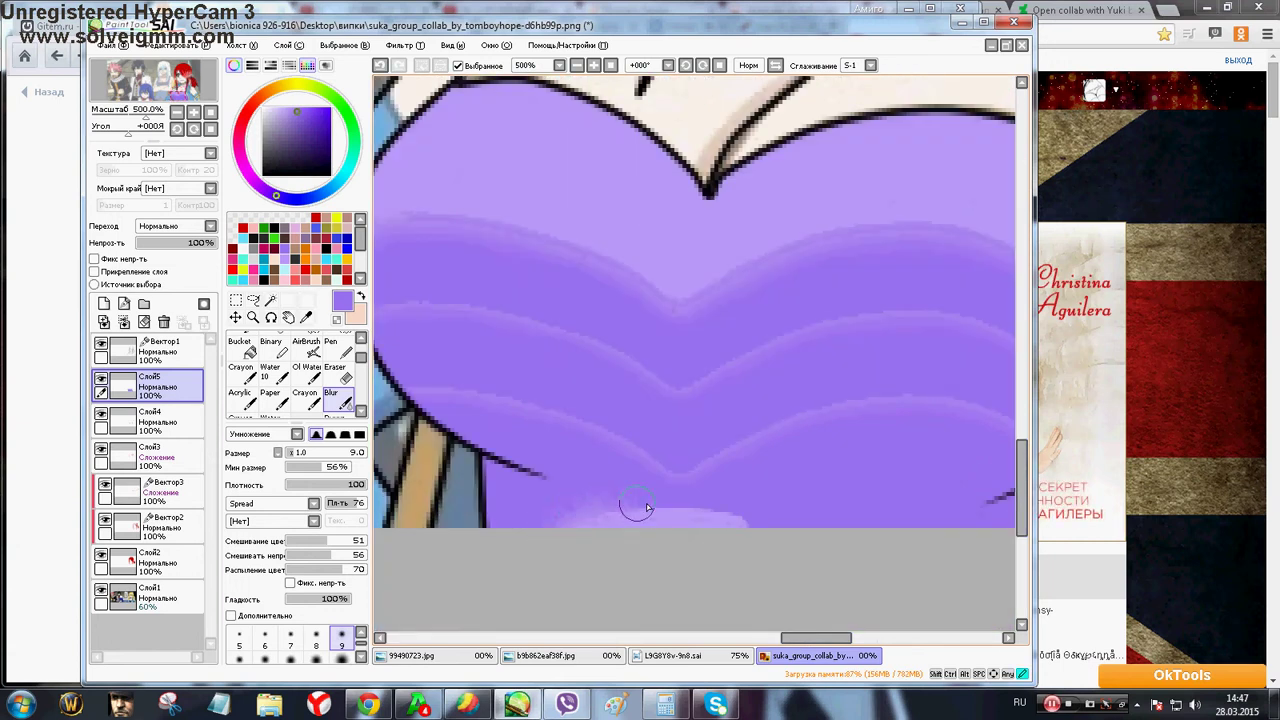
Add a raster layer Слой6 and a vector layer above Слой5, then make Слой6 active and hide the base image Слой1
scroll(773, 546, down, 4)
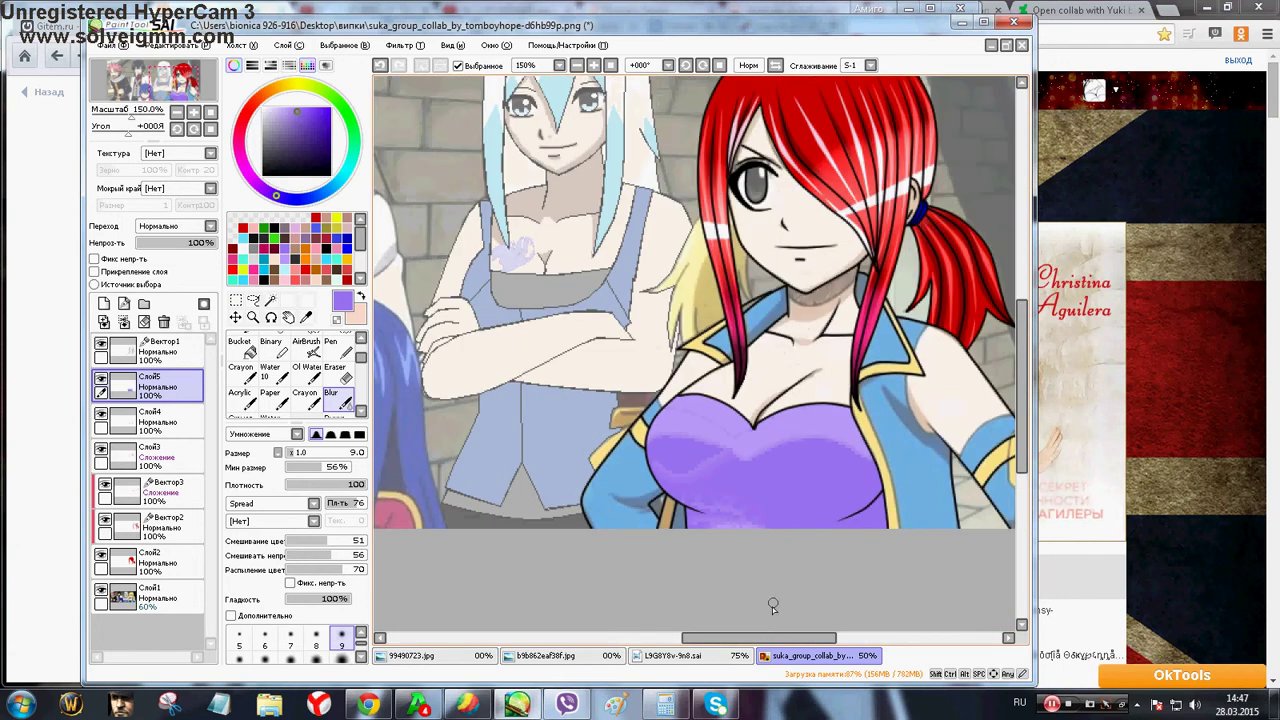
drag(763, 637, 807, 622)
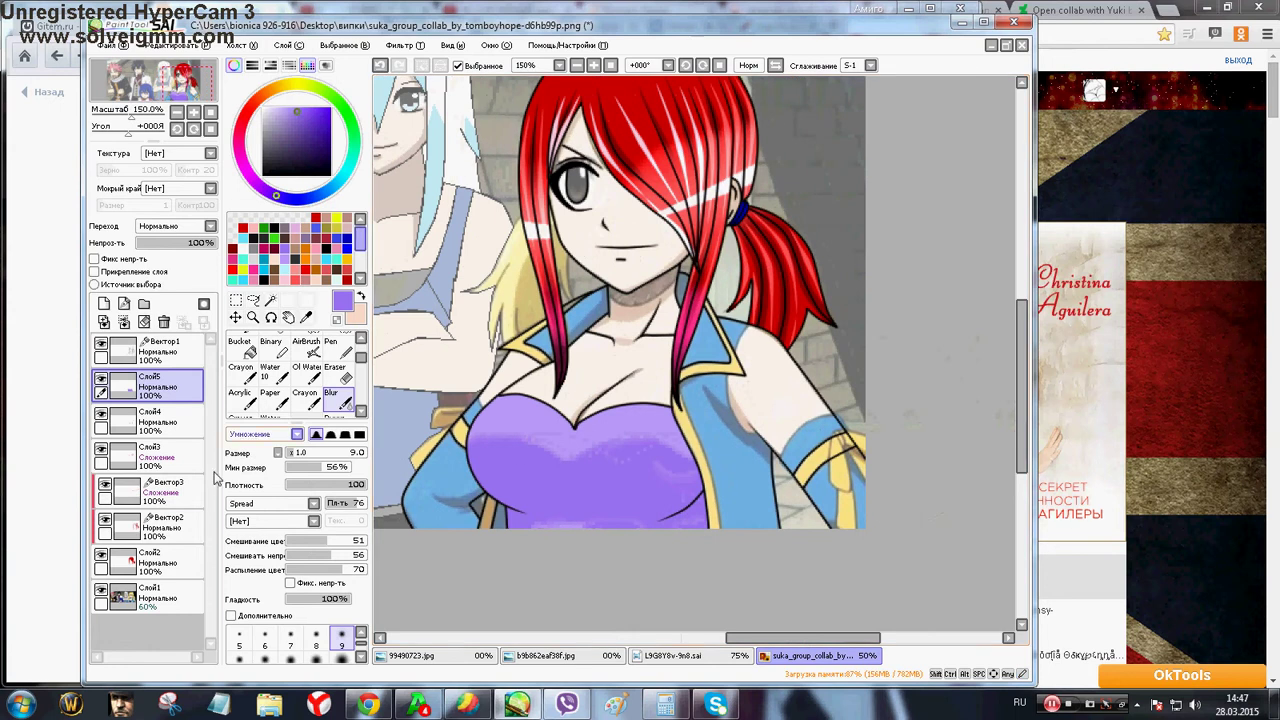
click(104, 303)
click(123, 304)
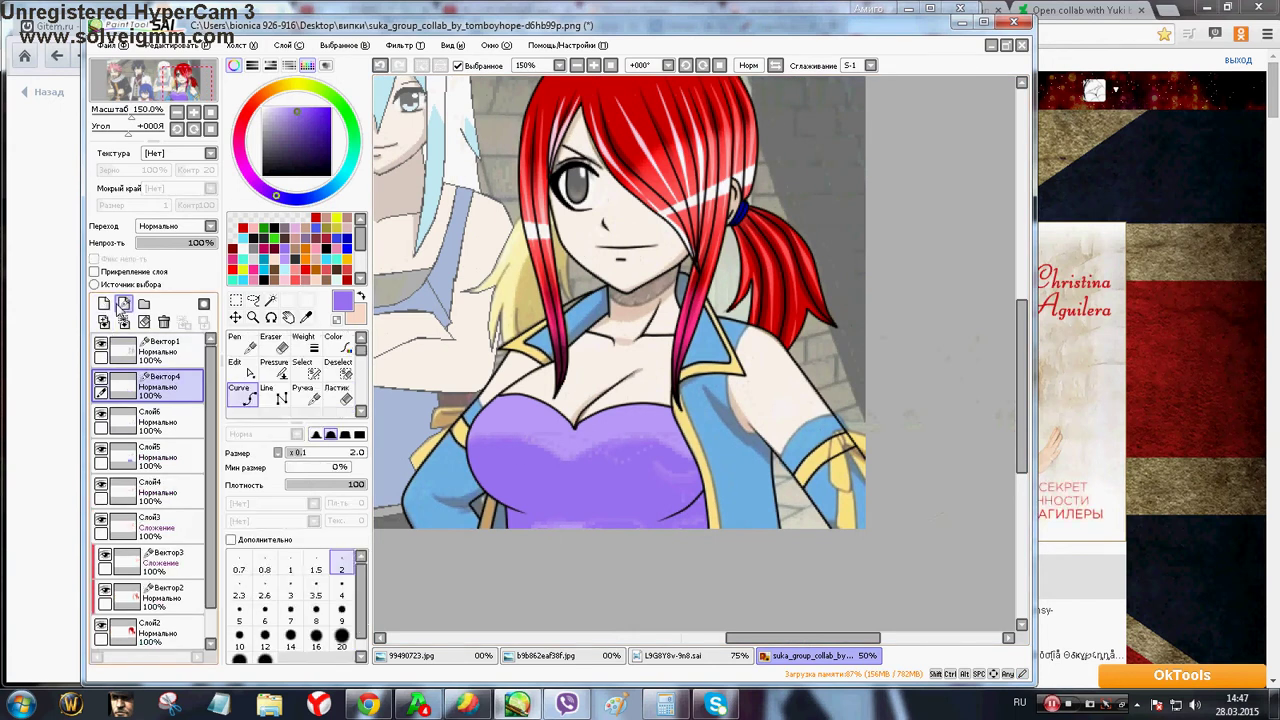
click(150, 420)
scroll(100, 630, down, 2)
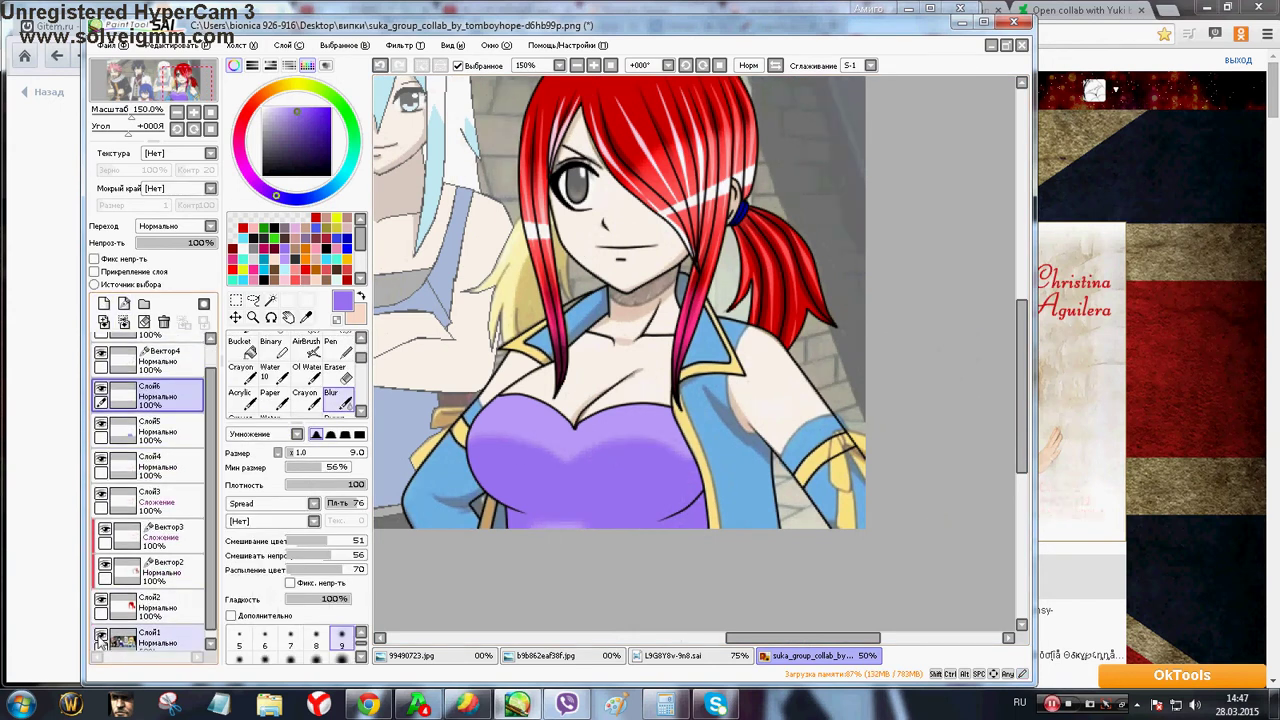
click(101, 637)
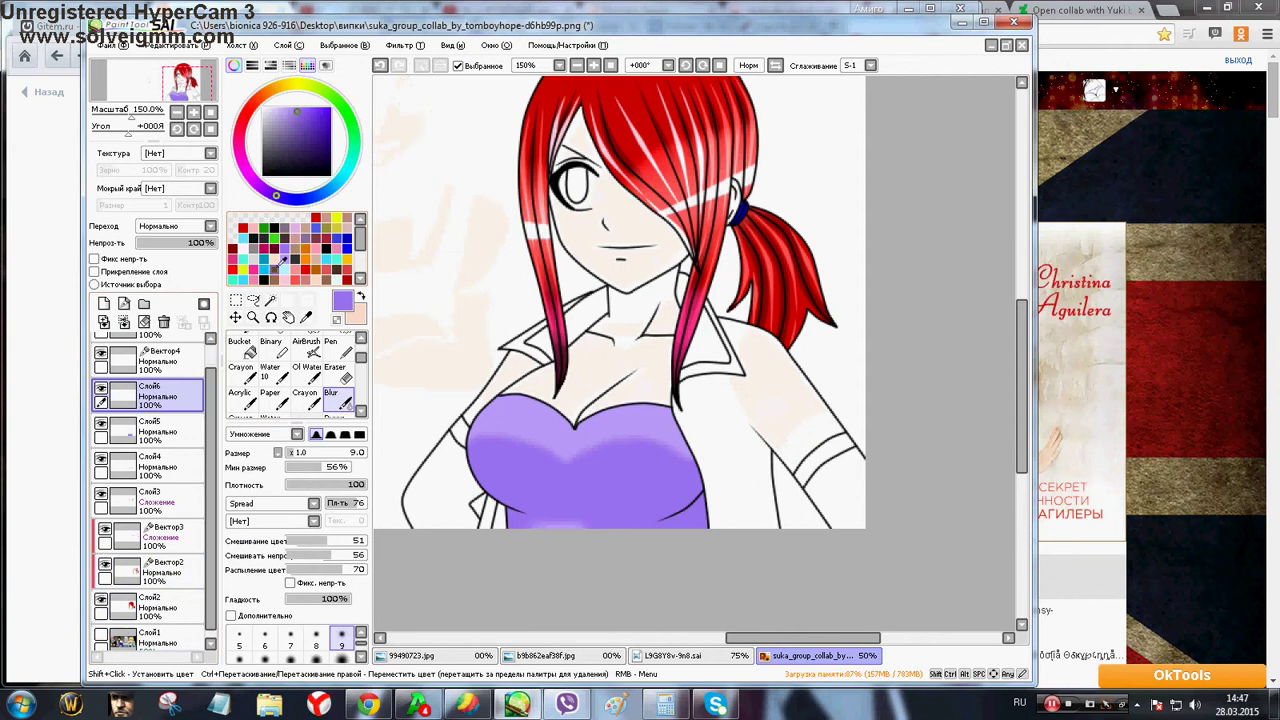
Choose light blue and use the Magic Wand to select the jacket's sleeve, shoulder and collar on the side away from the ponytail
click(281, 261)
click(270, 300)
click(438, 503)
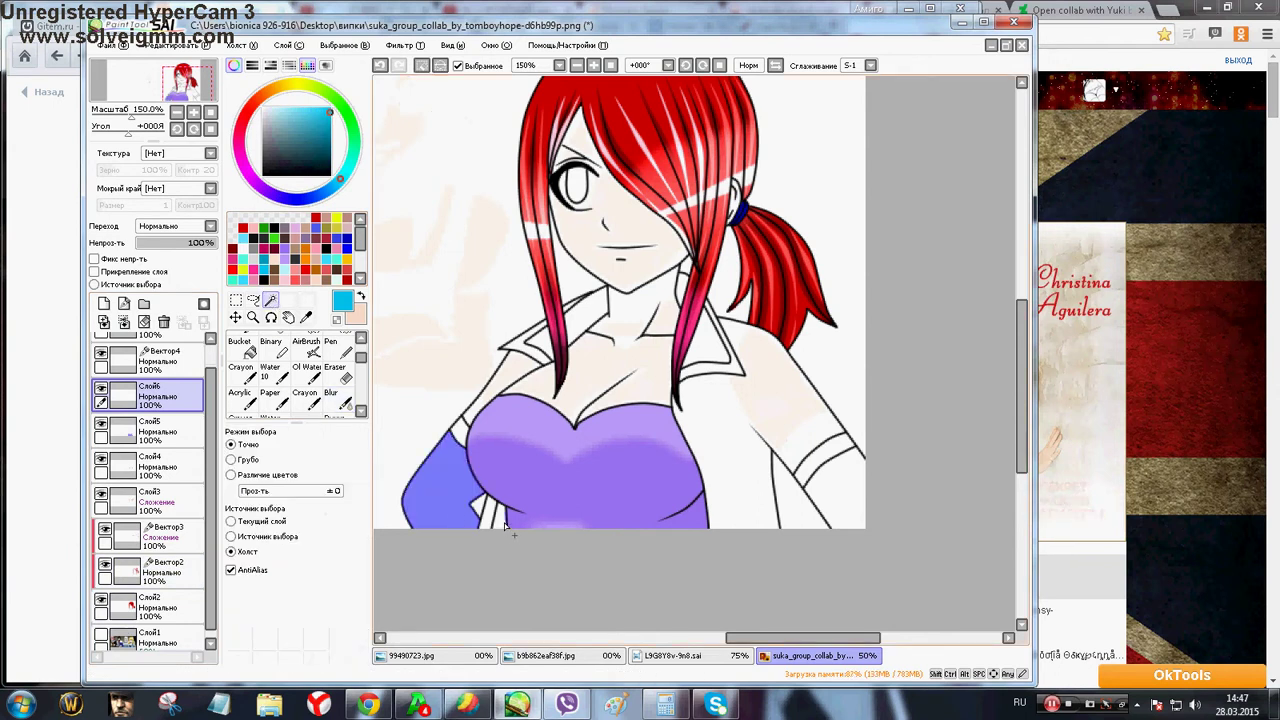
click(506, 400)
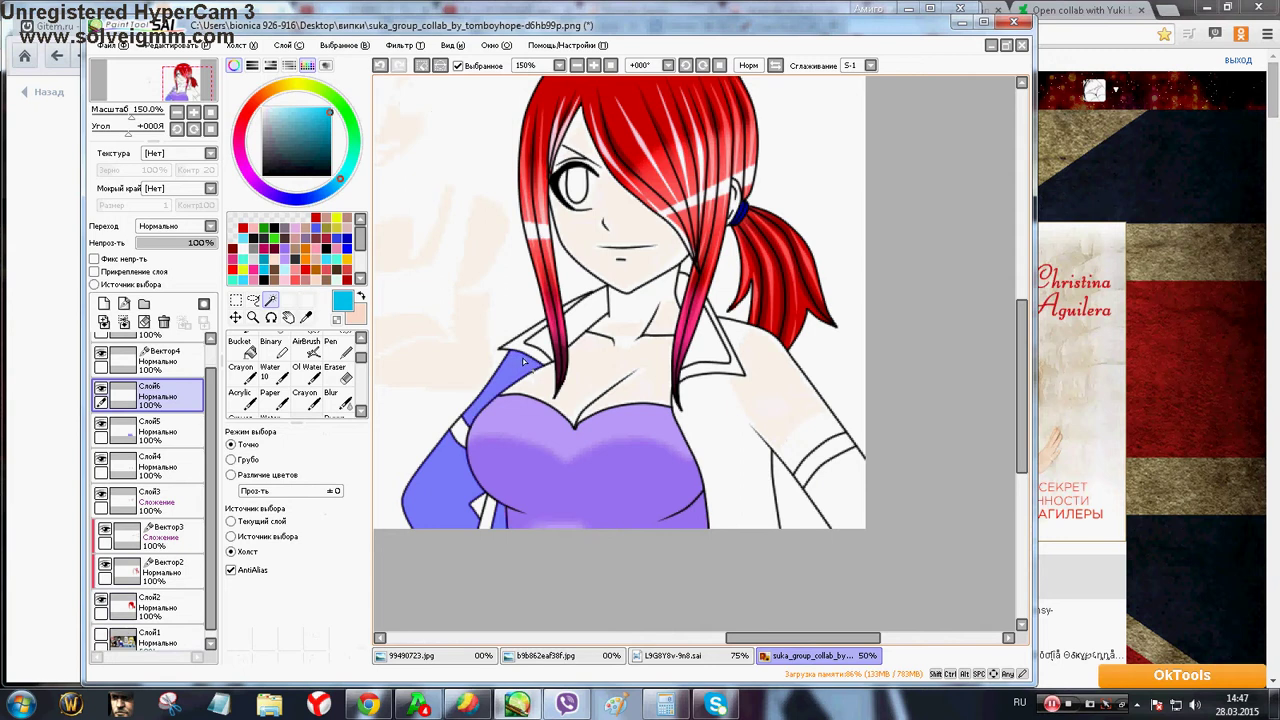
click(575, 318)
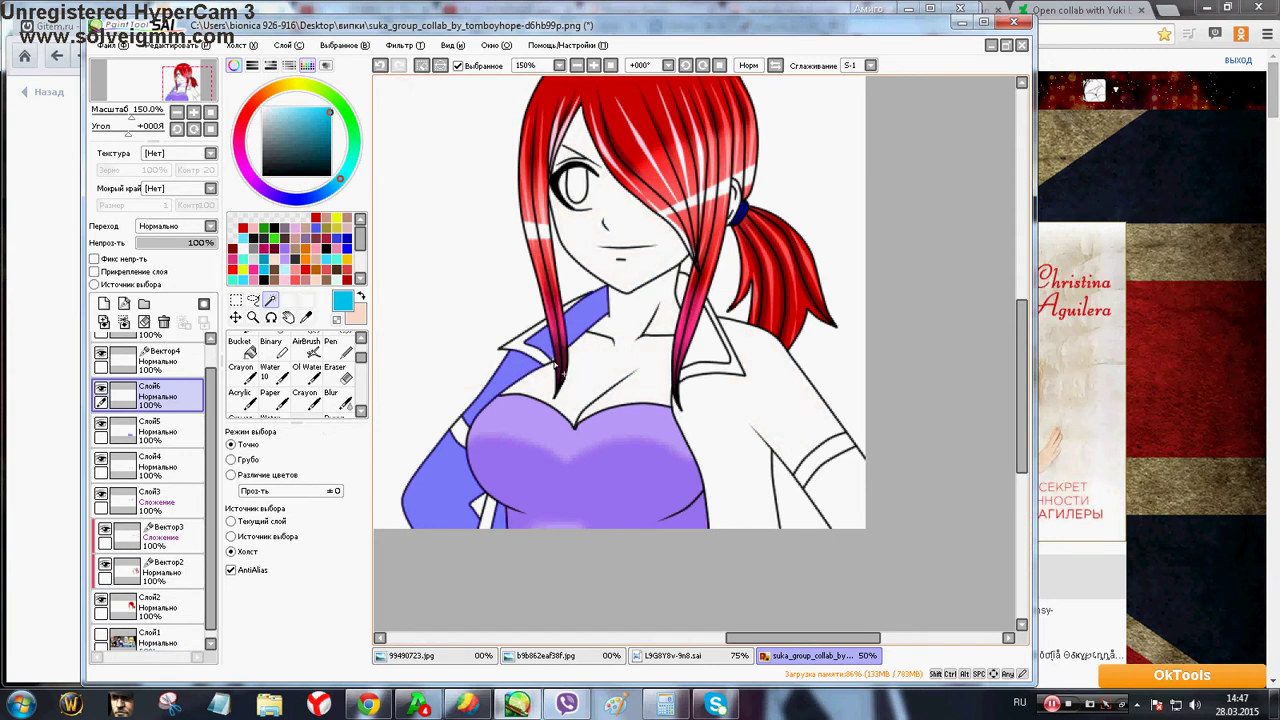
Add the collar, body and sleeve of the jacket on the ponytail side to the Magic Wand selection
scroll(557, 365, up, 4)
scroll(557, 365, down, 4)
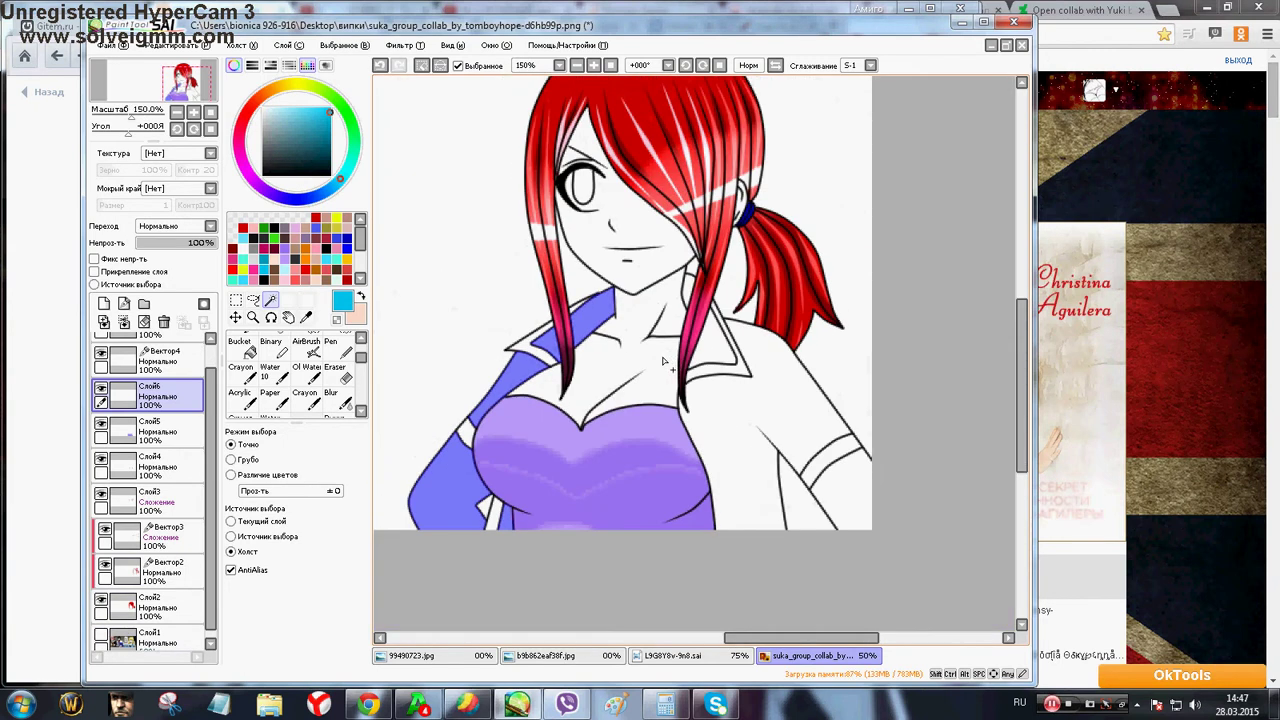
click(699, 345)
scroll(697, 350, up, 3)
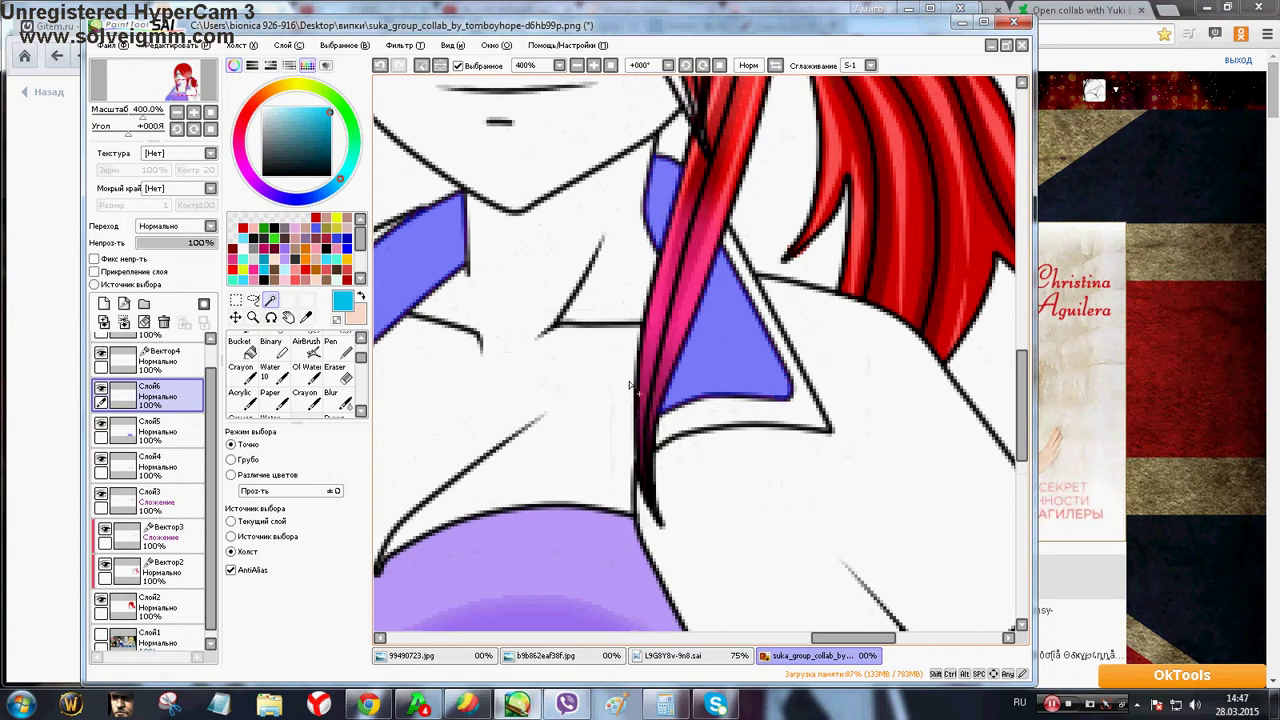
scroll(631, 385, down, 3)
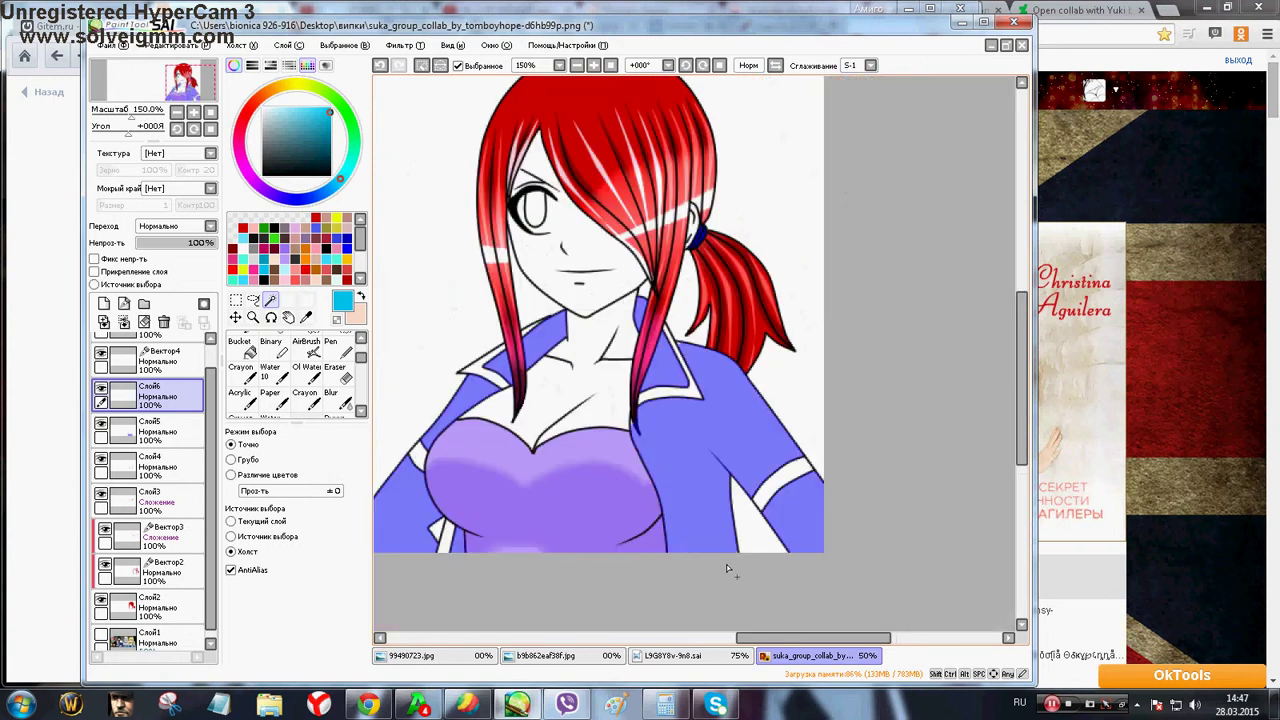
Show the base image Слой1 and paint the selected sleeve away from the ponytail light blue with the brush at size 50
scroll(686, 316, up, 4)
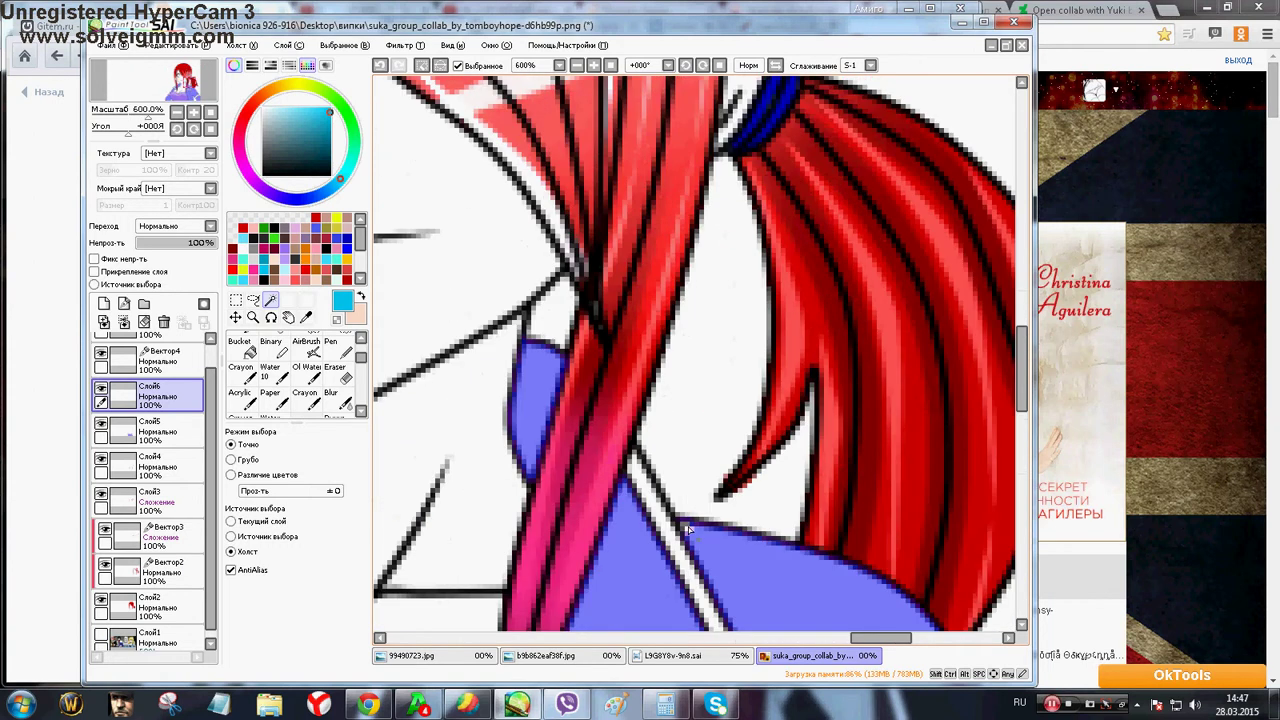
scroll(684, 527, down, 4)
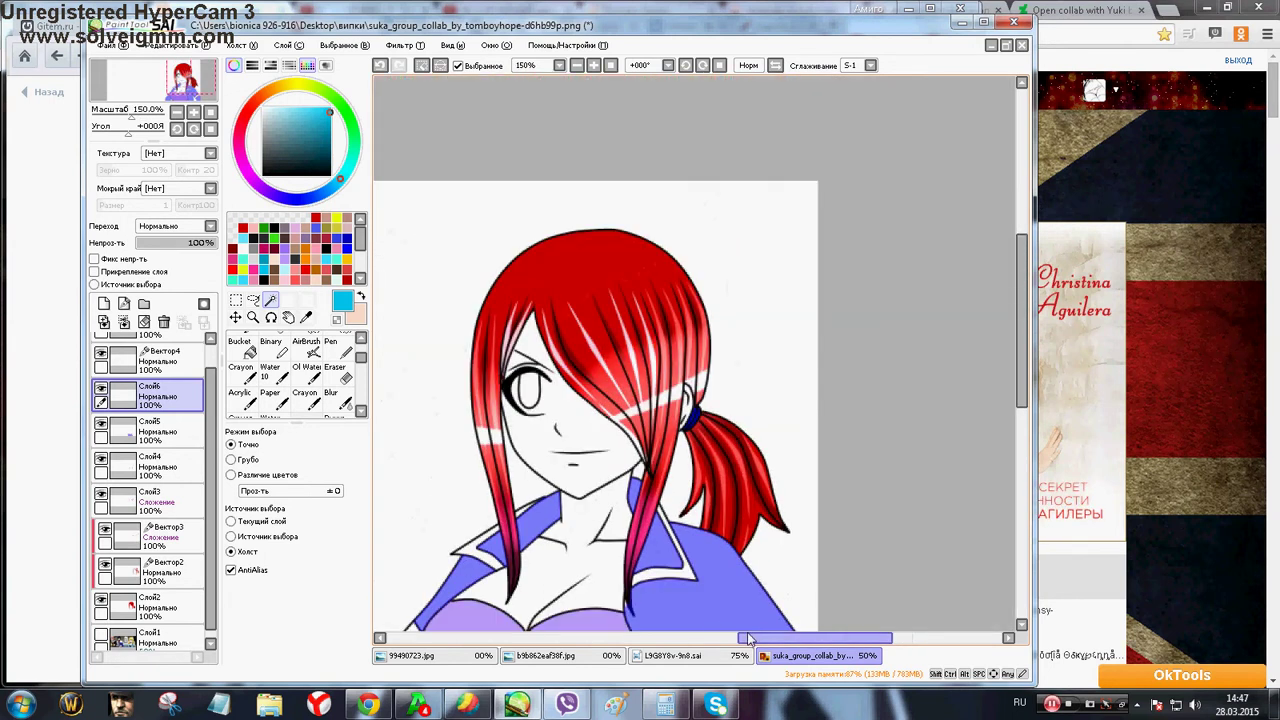
drag(750, 637, 731, 637)
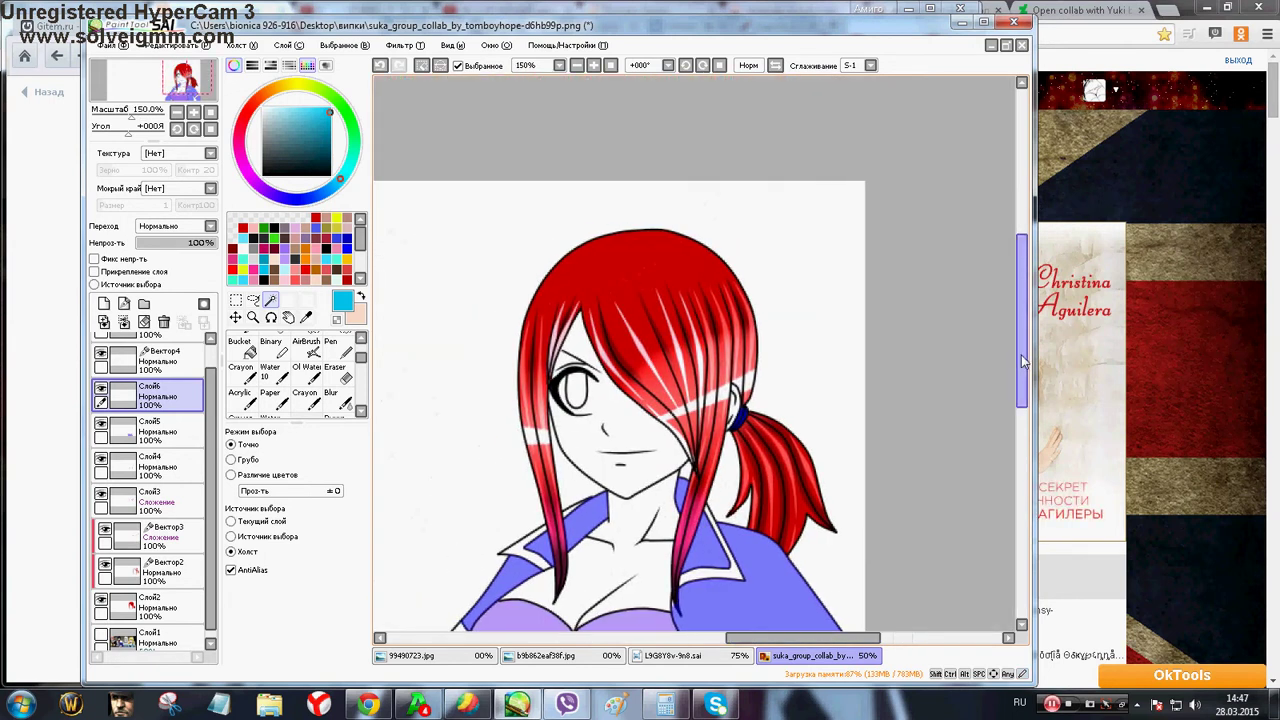
drag(1015, 337, 1015, 402)
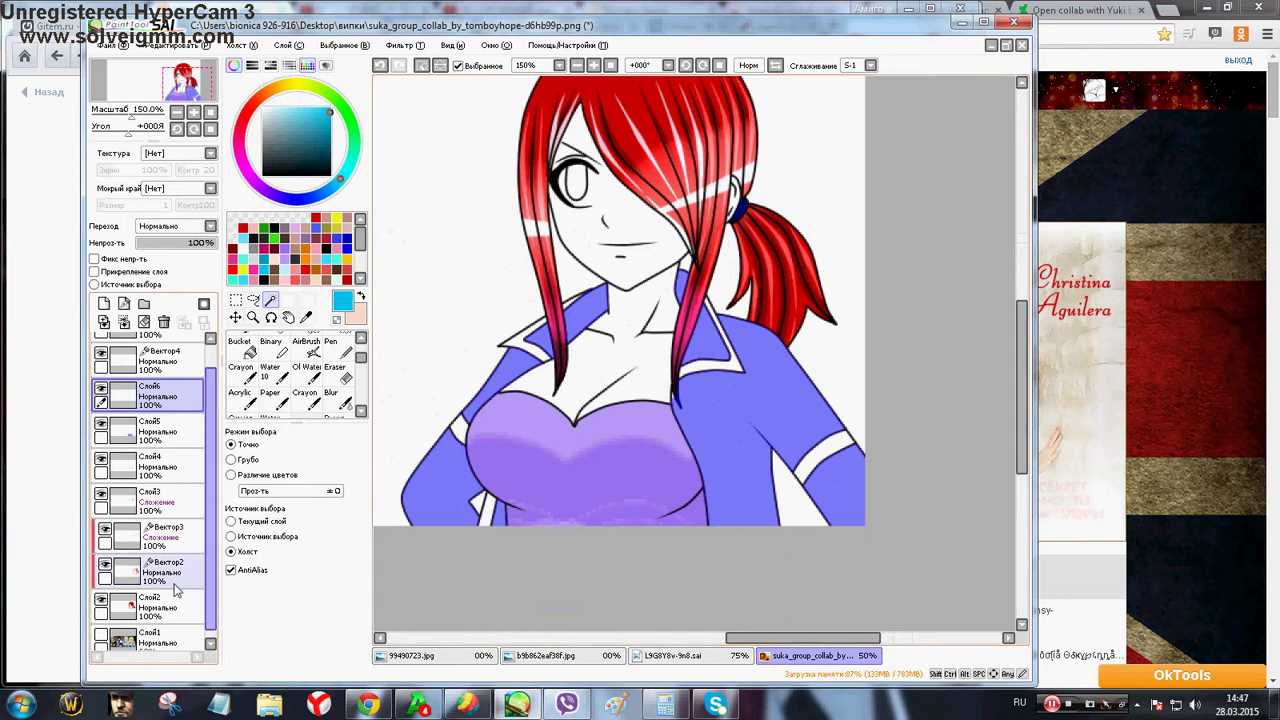
click(101, 636)
click(346, 413)
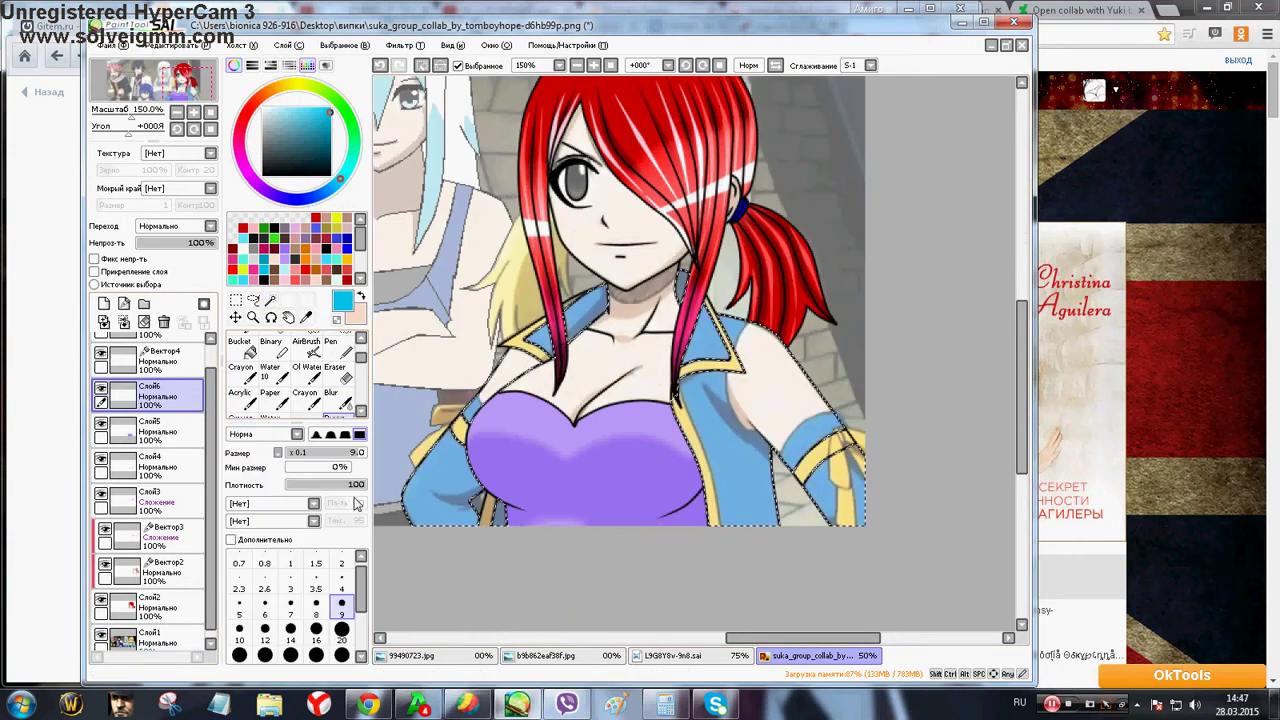
click(341, 655)
mouse_move(440, 445)
mouse_down()
mouse_move(415, 490)
mouse_move(427, 530)
mouse_move(477, 528)
mouse_up()
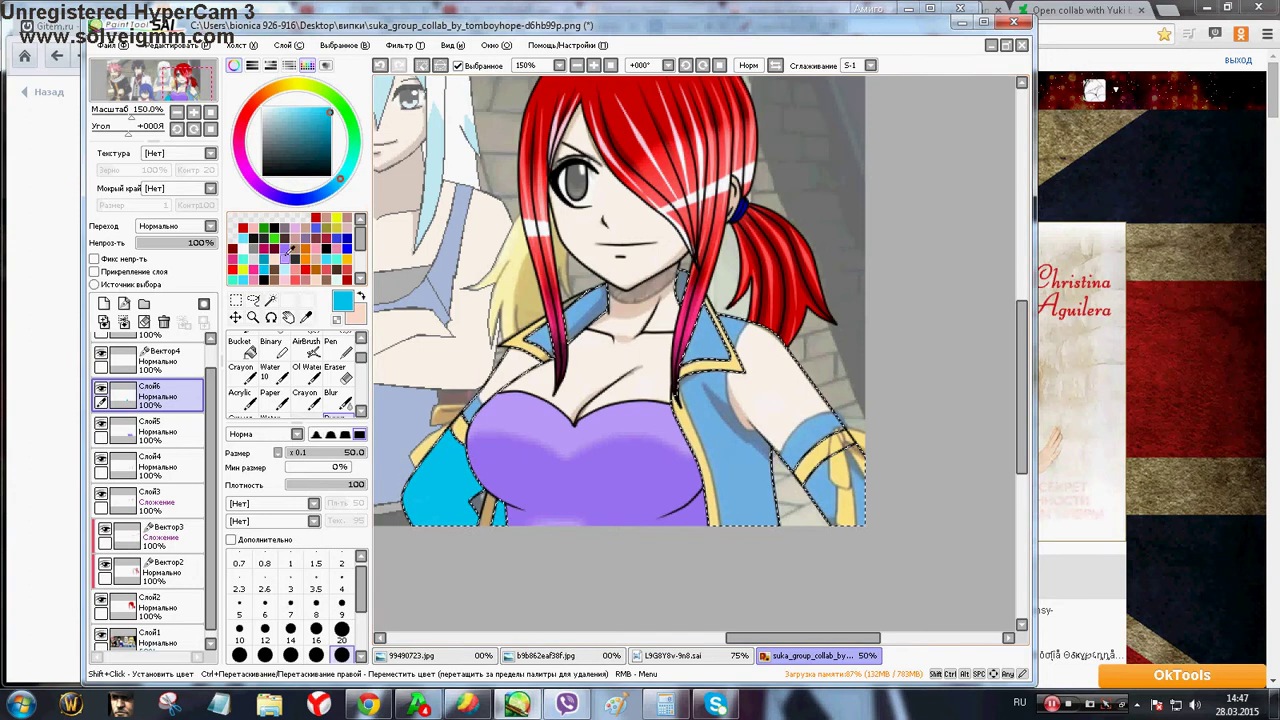
Pick a darker blue, paint the narrow jacket strip beside the purple top's lower edge, and swap it into the secondary colour
click(265, 257)
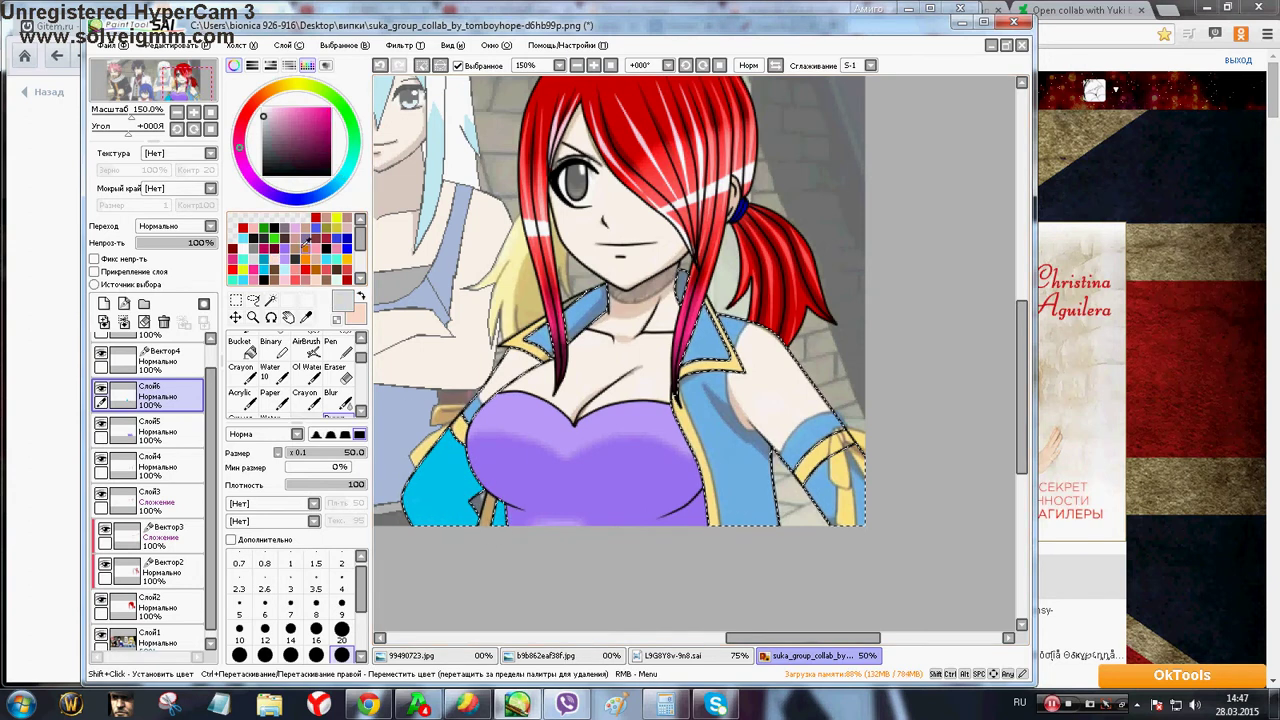
click(264, 258)
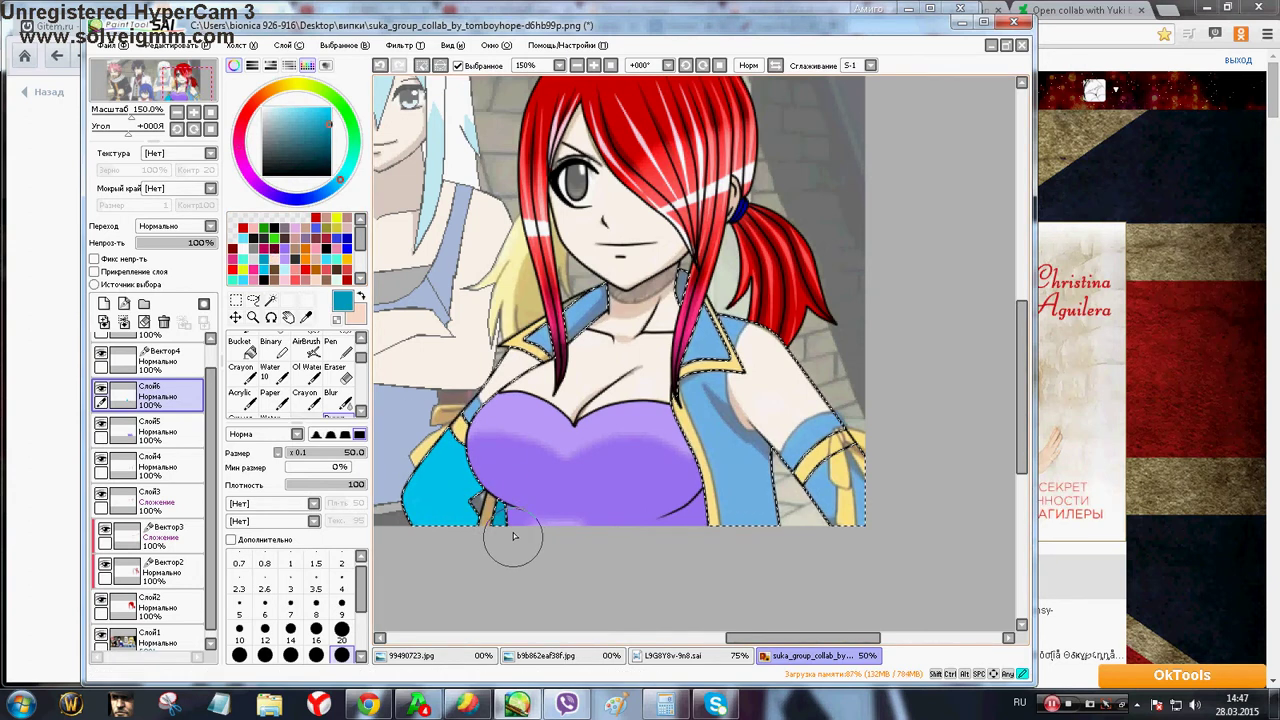
click(361, 296)
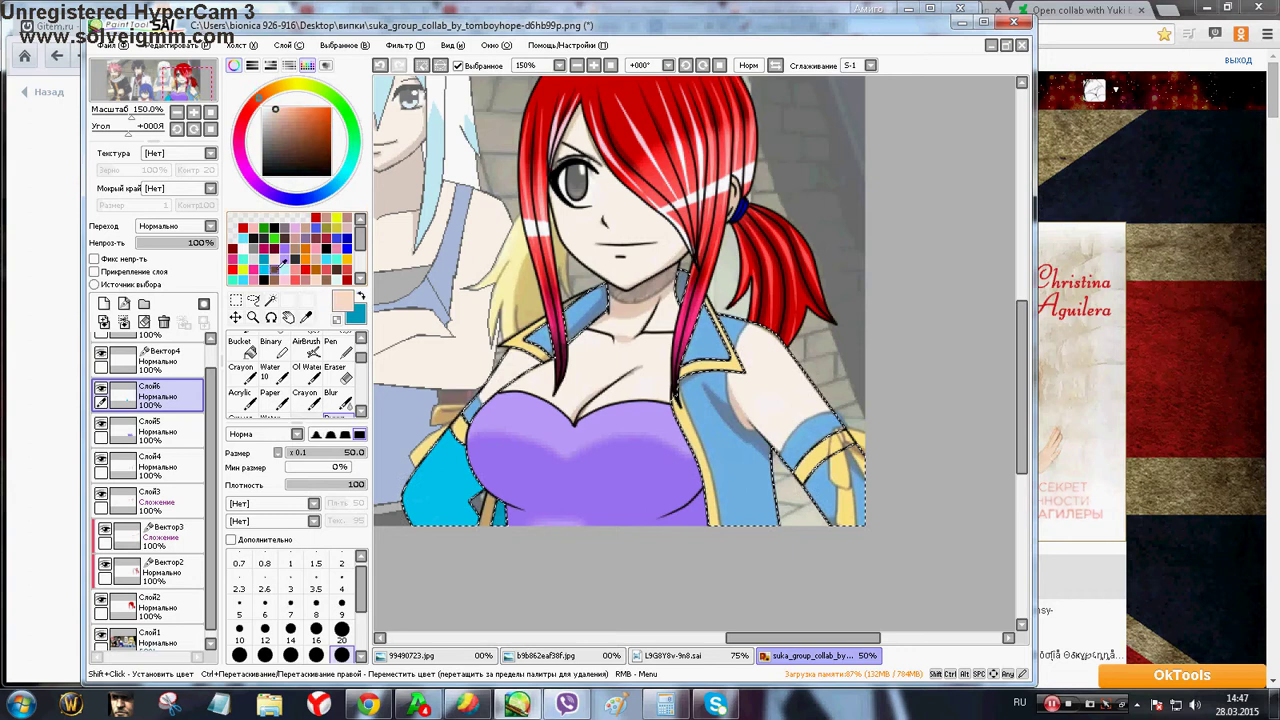
Pick light blue and paint the collar and shoulders plus the jacket body and sleeve on the ponytail side within the selection
click(274, 259)
key(ctrl+z)
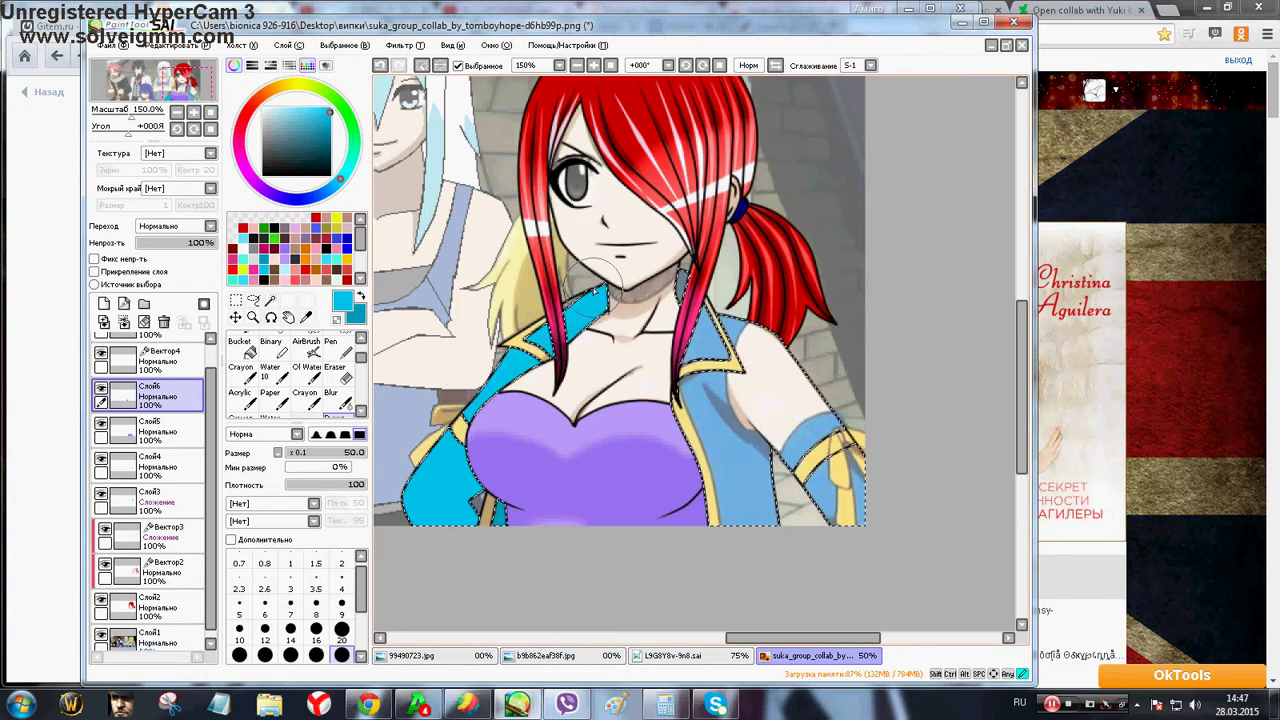
mouse_move(684, 292)
mouse_down()
mouse_move(710, 389)
mouse_move(742, 304)
mouse_move(738, 439)
mouse_move(713, 349)
mouse_move(703, 443)
mouse_move(689, 370)
mouse_up()
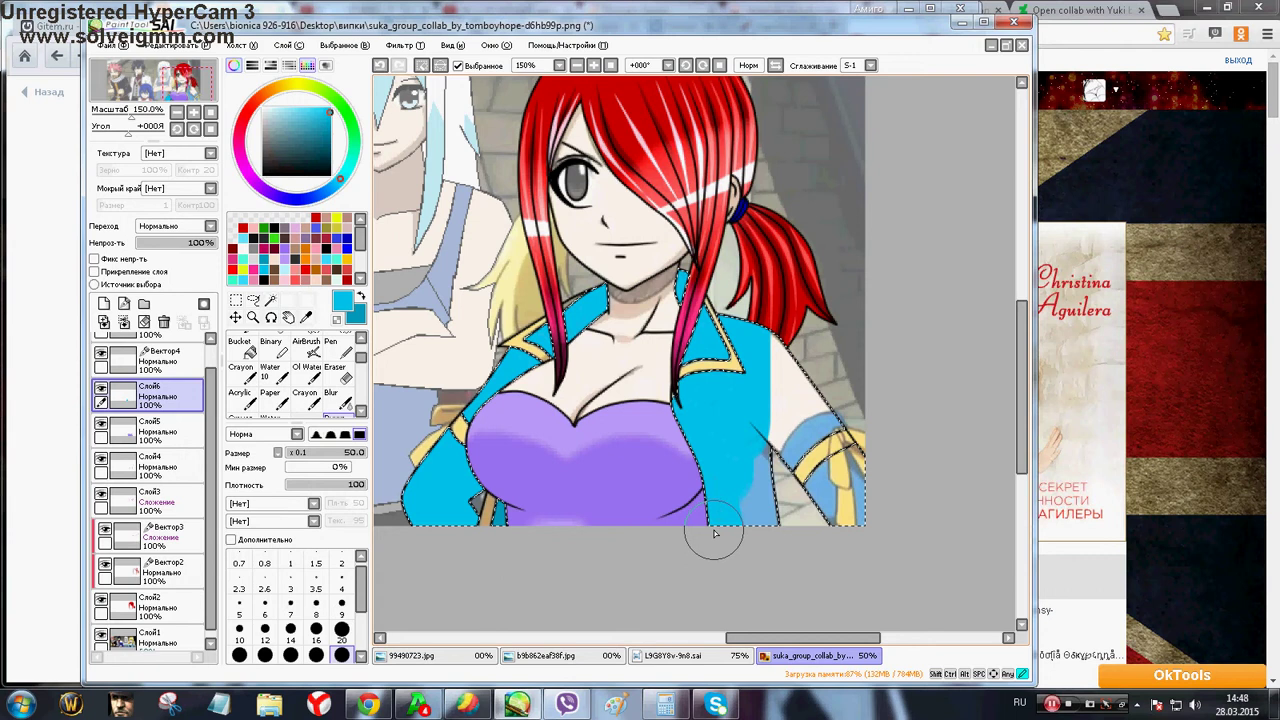
mouse_move(718, 532)
mouse_down()
mouse_move(771, 418)
mouse_move(751, 556)
mouse_move(771, 343)
mouse_move(826, 465)
mouse_move(843, 574)
mouse_up()
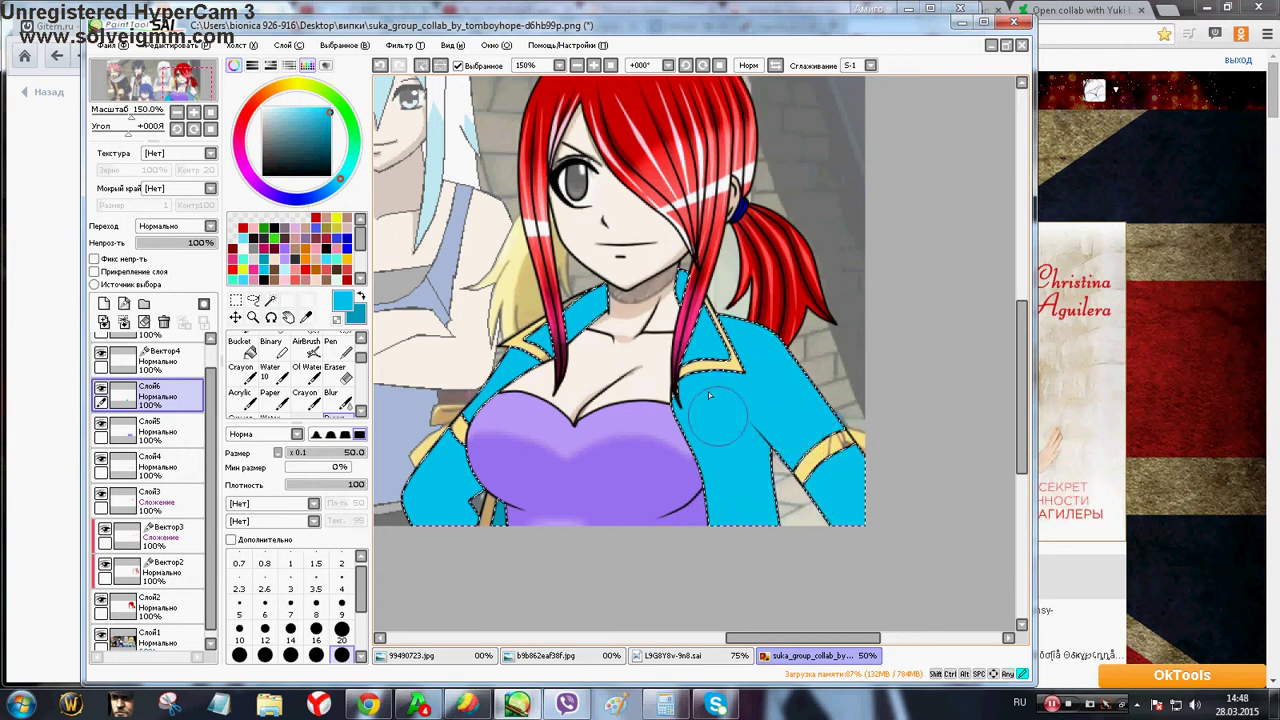
click(101, 637)
click(101, 637)
Switch to the VK chat in the browser, send a reply ending in "^^", and return to the drawing in PaintTool SAI
click(519, 705)
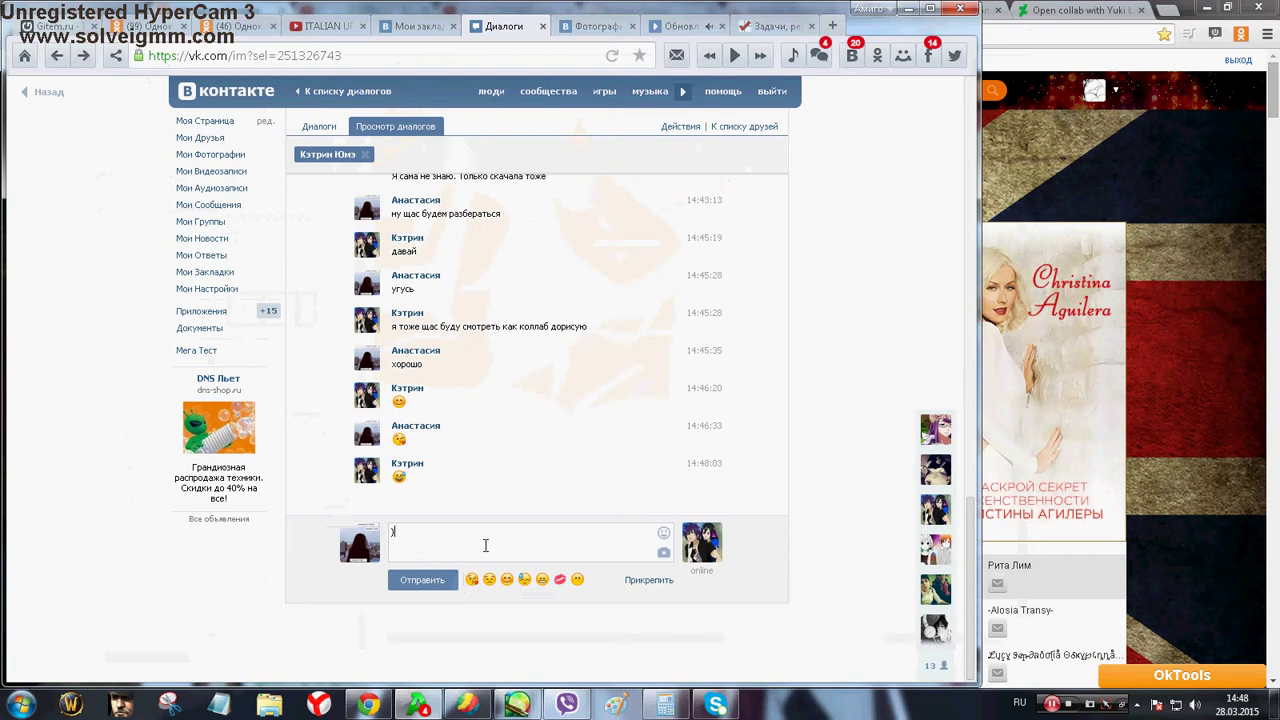
key(alt+shift)
text(^^)
key(Return)
key(alt+shift)
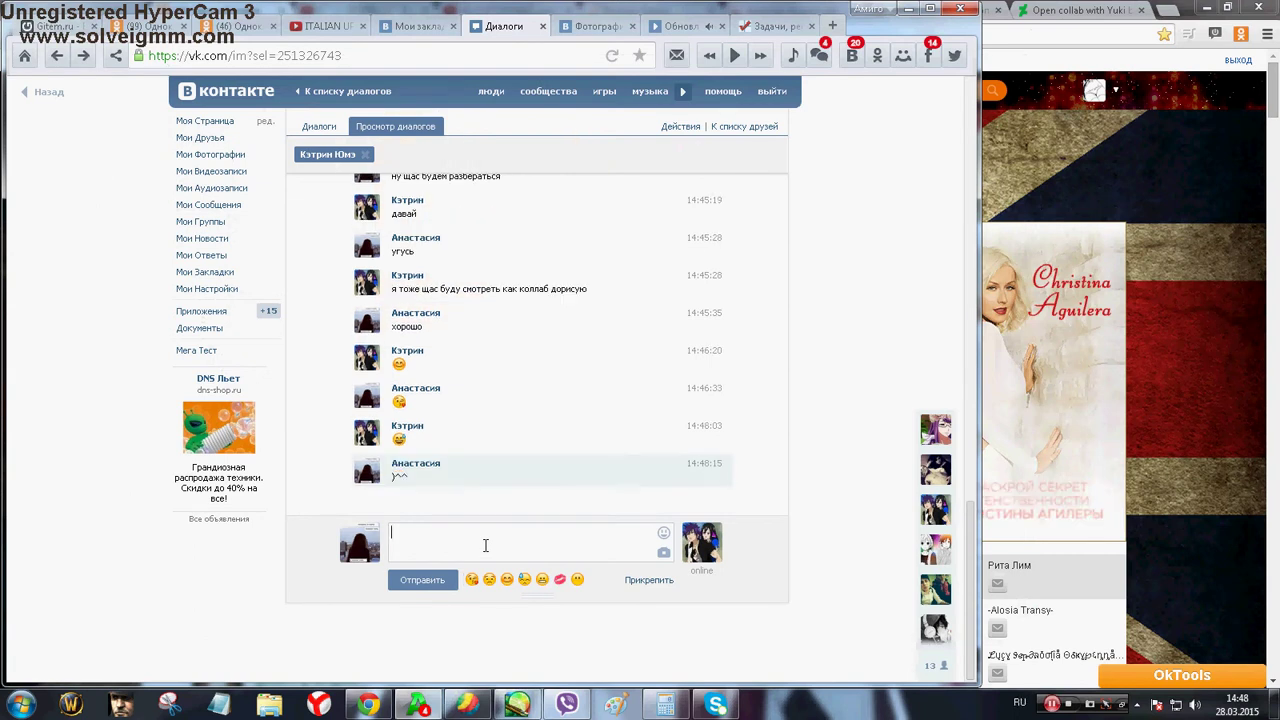
click(530, 706)
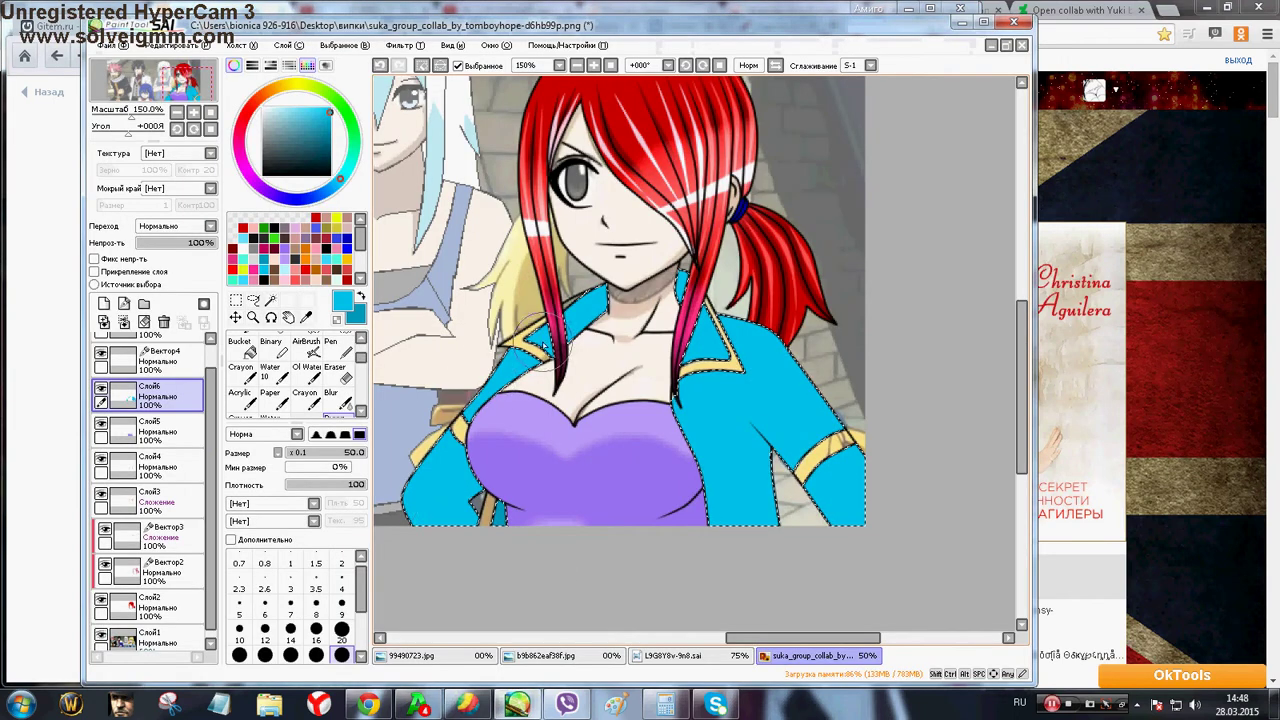
Hide Слой6 and trace the collar's shadow edge on Вектор4 in darker blue with the Curve tool at size 2
click(155, 360)
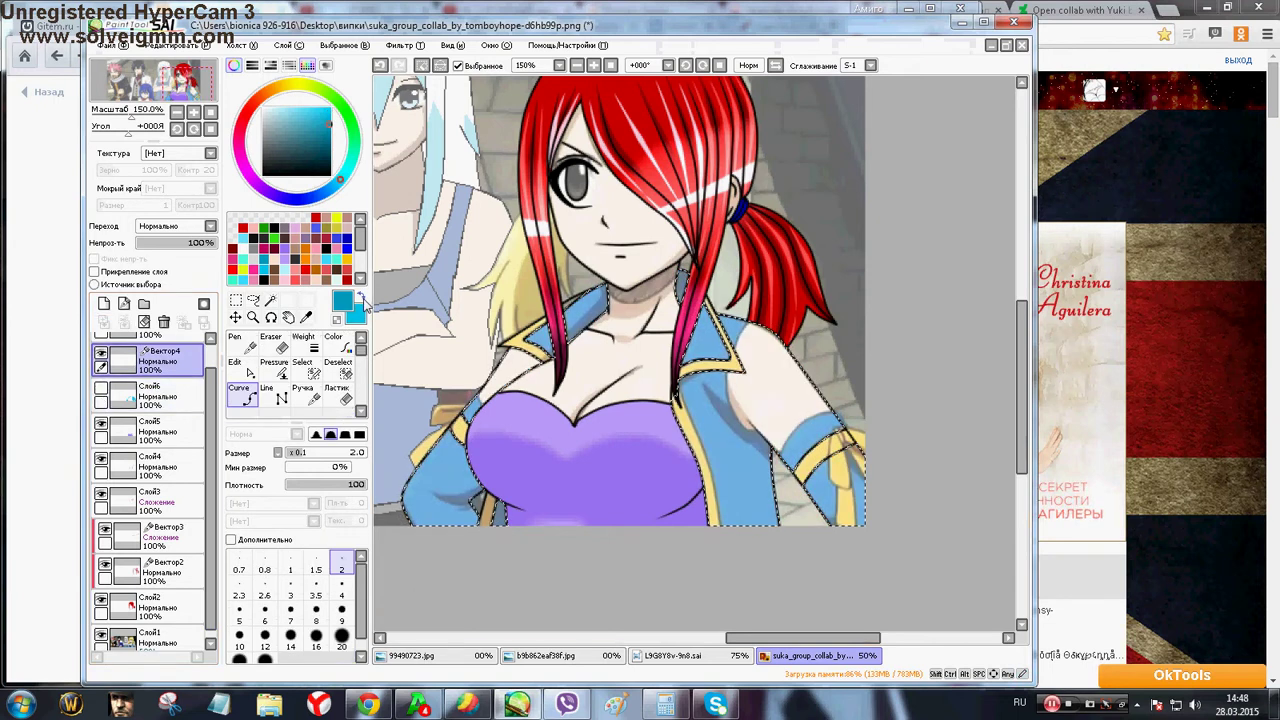
scroll(502, 340, up, 2)
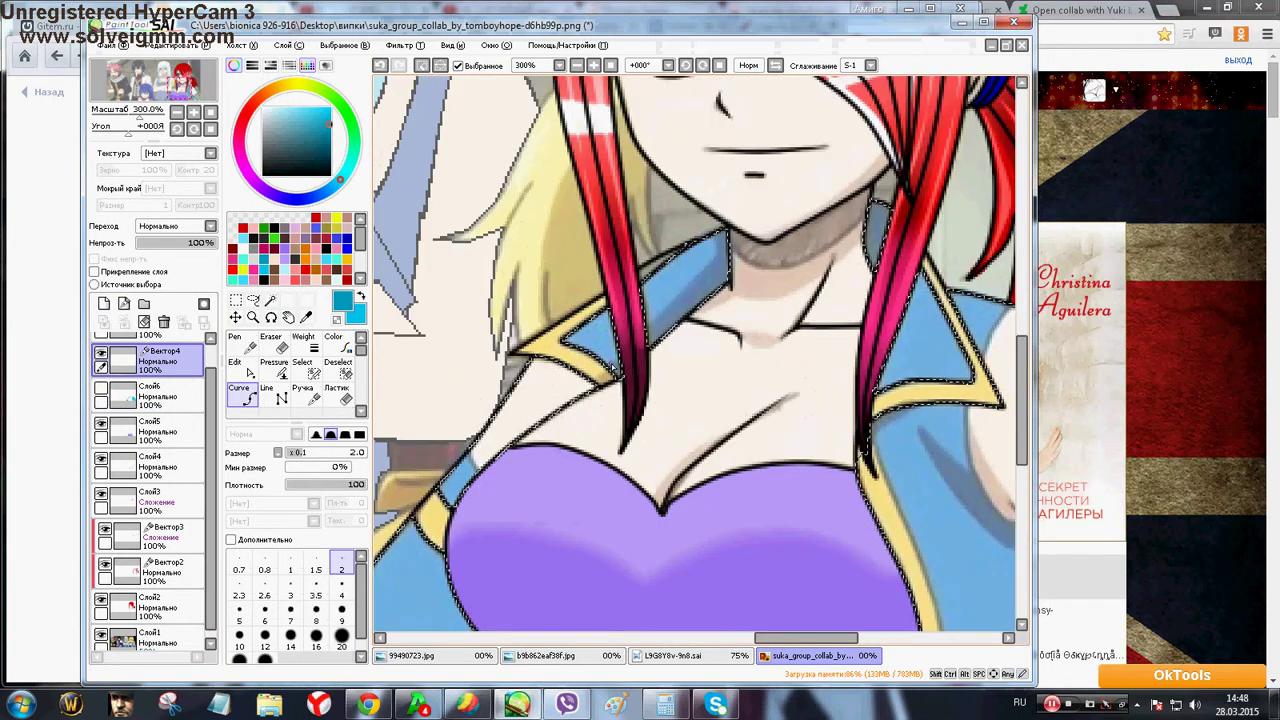
click(611, 367)
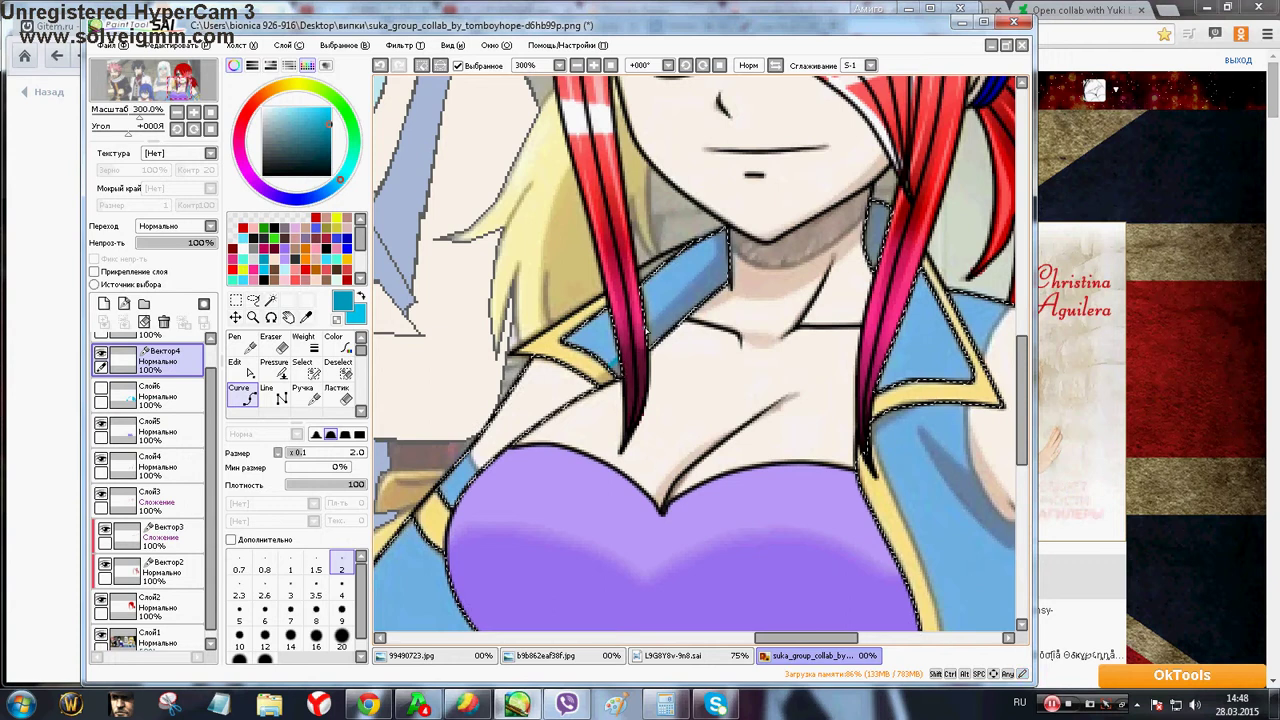
click(647, 326)
click(690, 289)
click(711, 263)
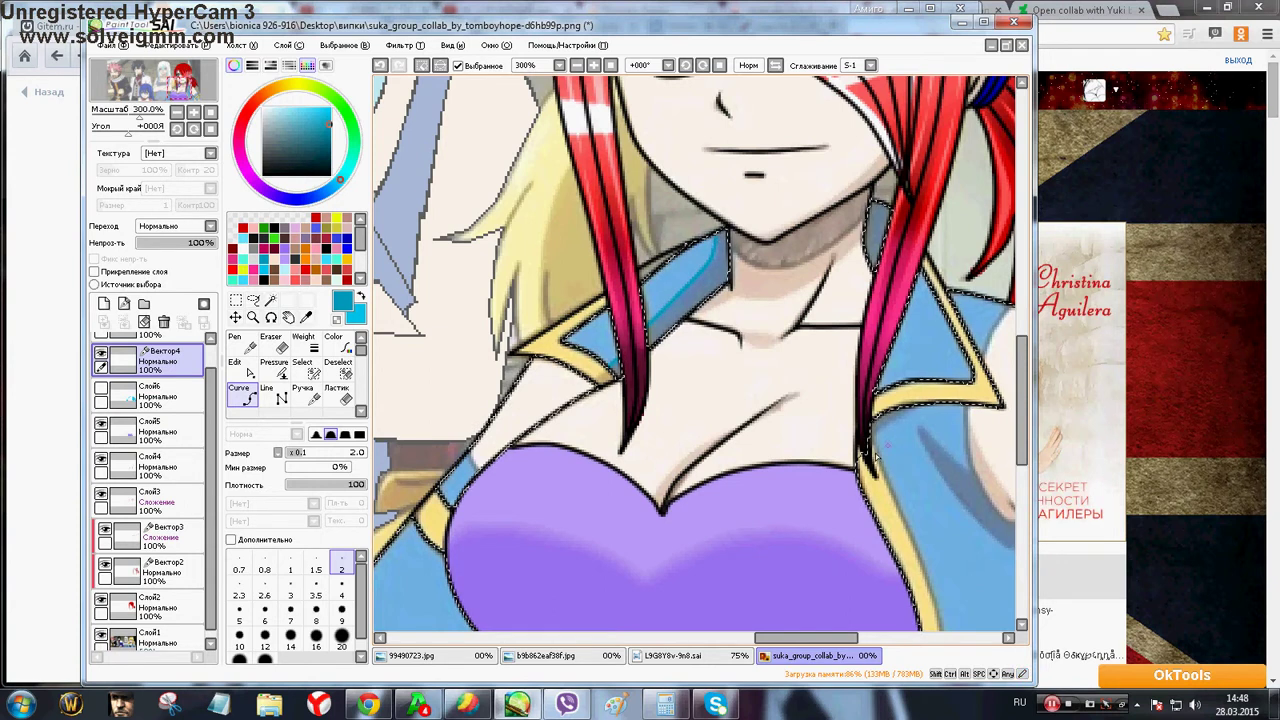
Outline the fold shadow on the sleeve away from the ponytail with darker blue curves following the base image
scroll(850, 496, up, 2)
scroll(850, 496, down, 2)
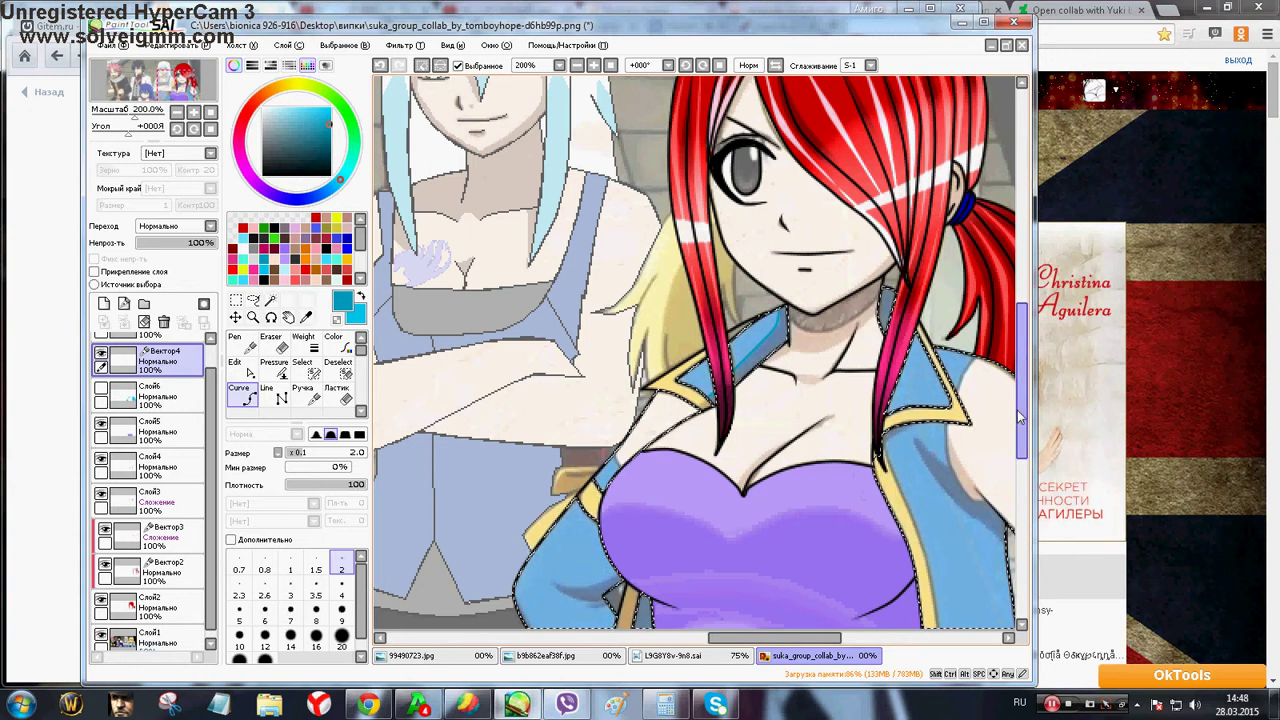
drag(1018, 412, 1018, 454)
scroll(717, 445, up, 1)
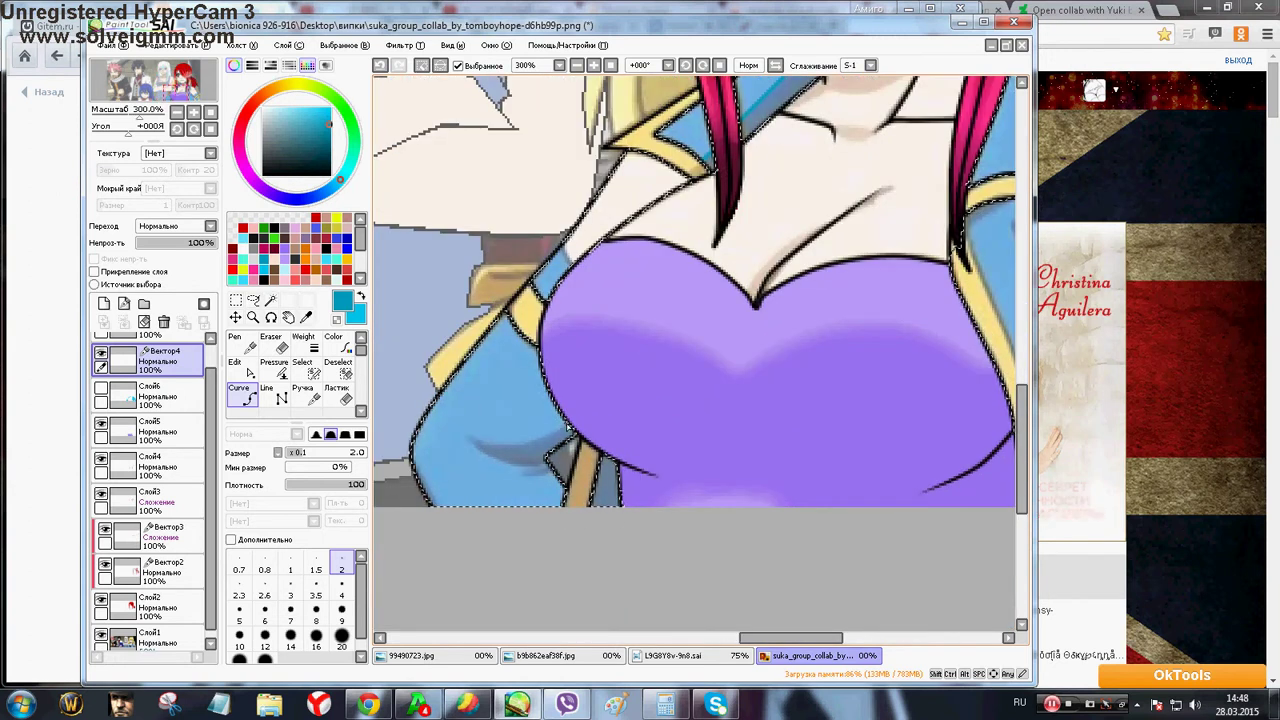
click(569, 427)
click(501, 444)
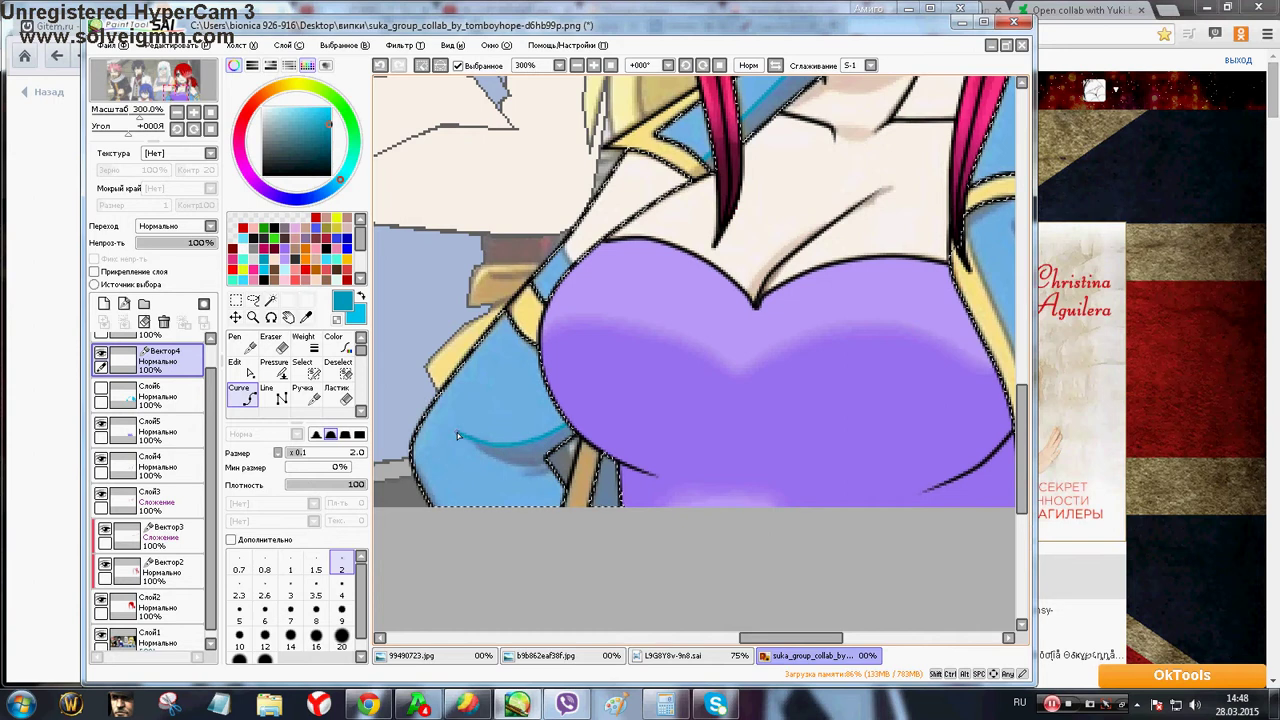
click(470, 438)
click(487, 457)
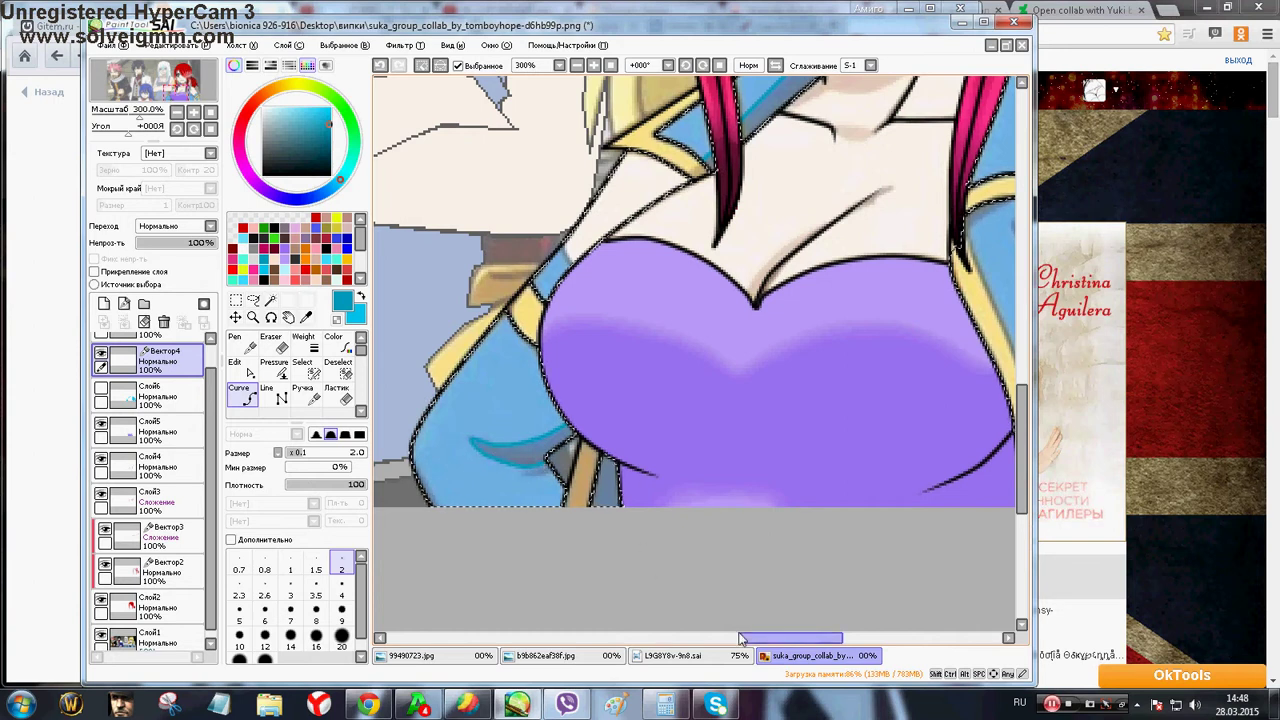
Trace shadow curves below the cuff band and around the underarm fold of the jacket on the ponytail side
drag(749, 638, 851, 596)
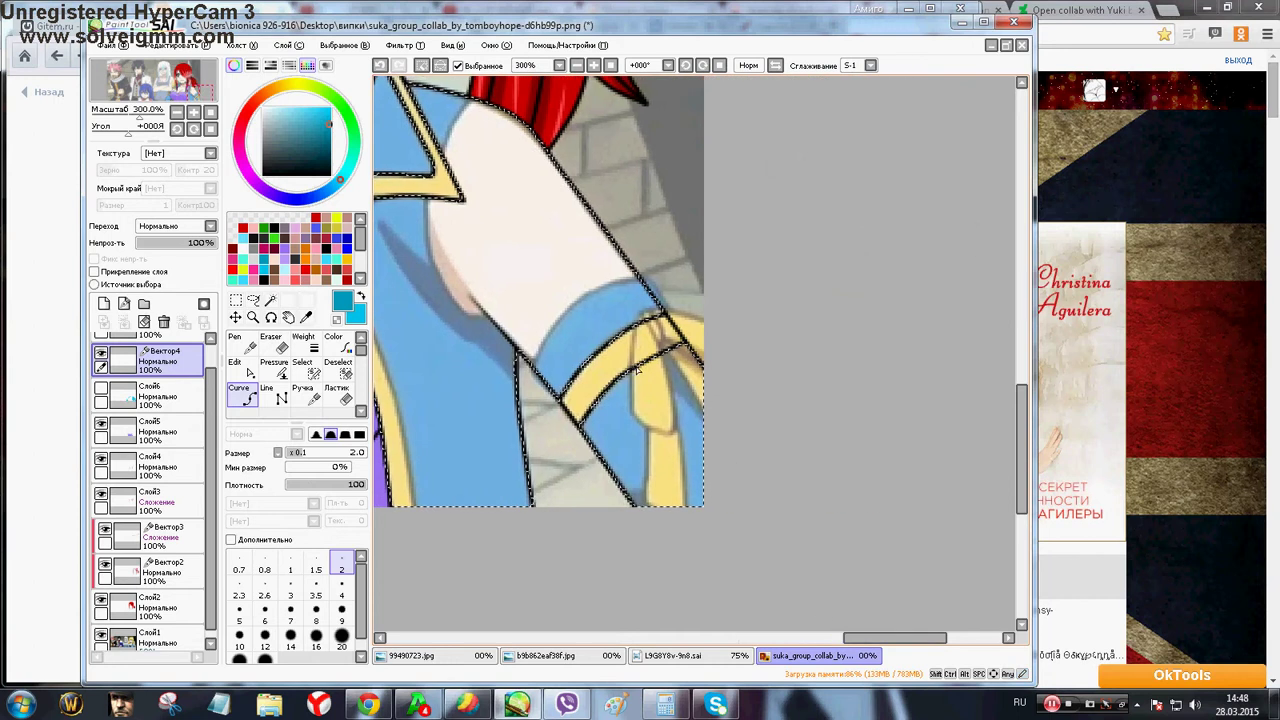
click(648, 361)
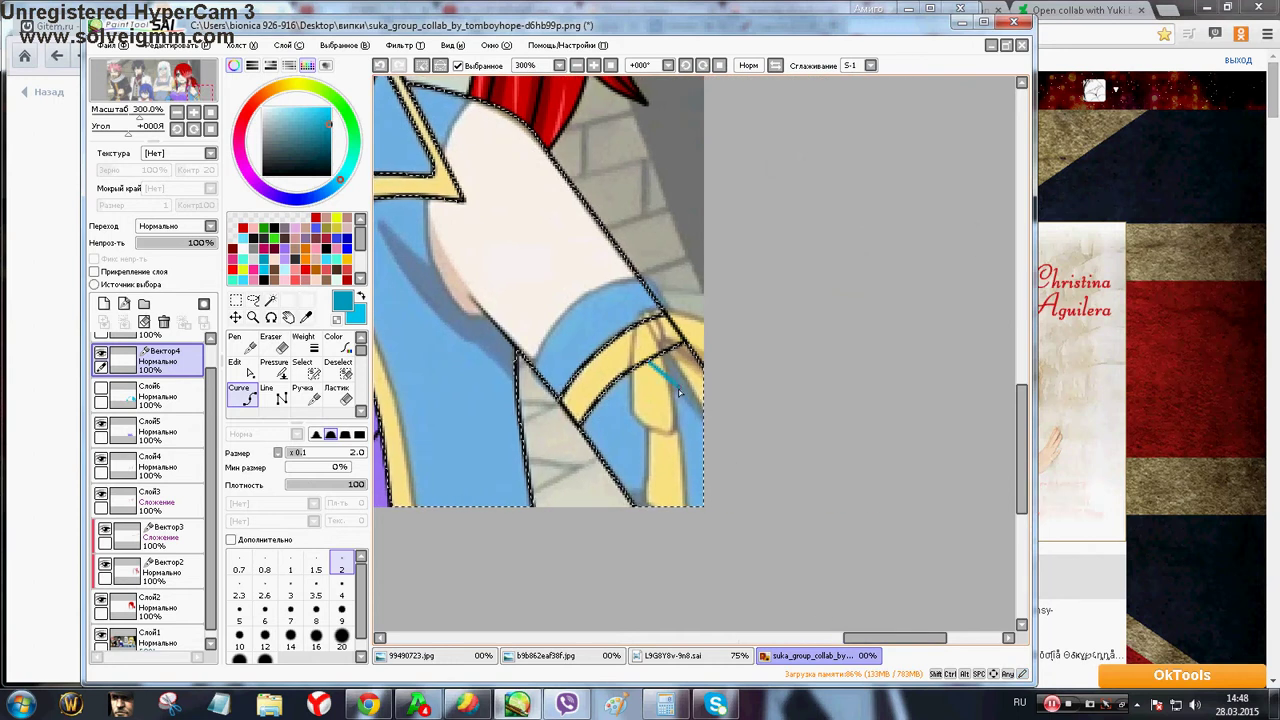
double_click(713, 425)
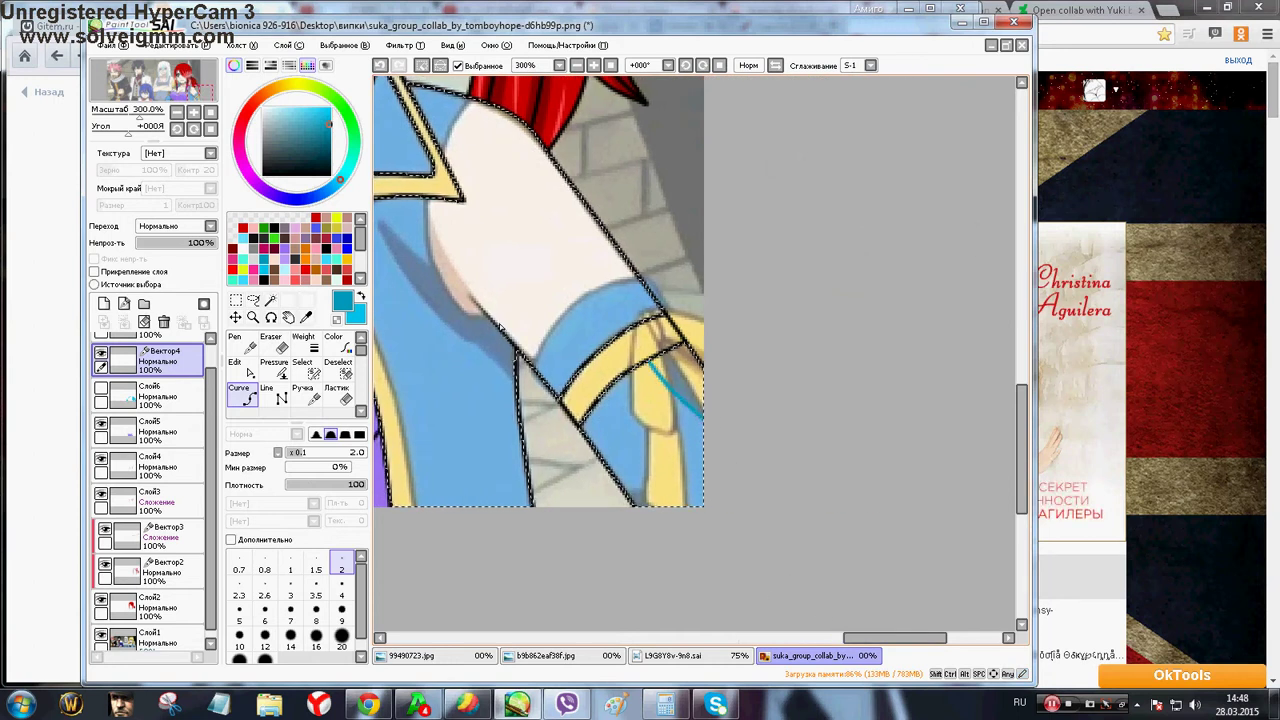
click(420, 205)
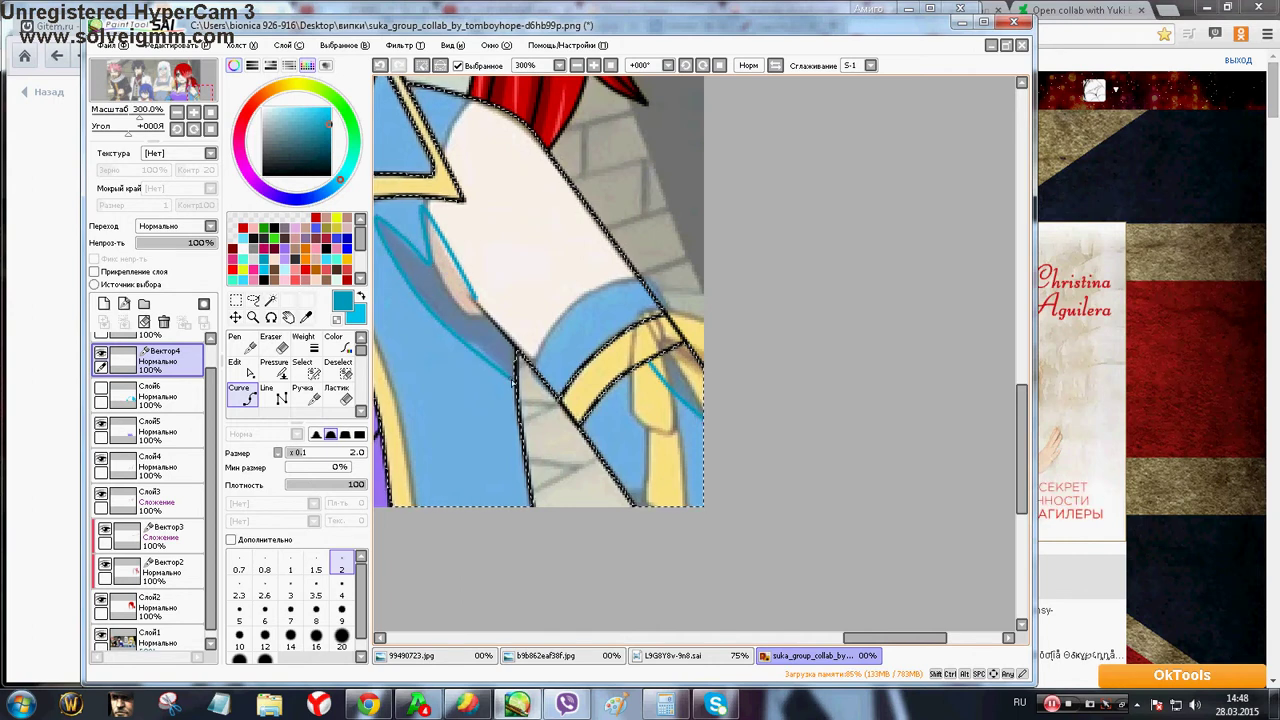
Show Слой6, make it active, and fill the outlined sleeve fold away from the ponytail with darker blue using brush sizes 4 and 6
scroll(515, 378, down, 2)
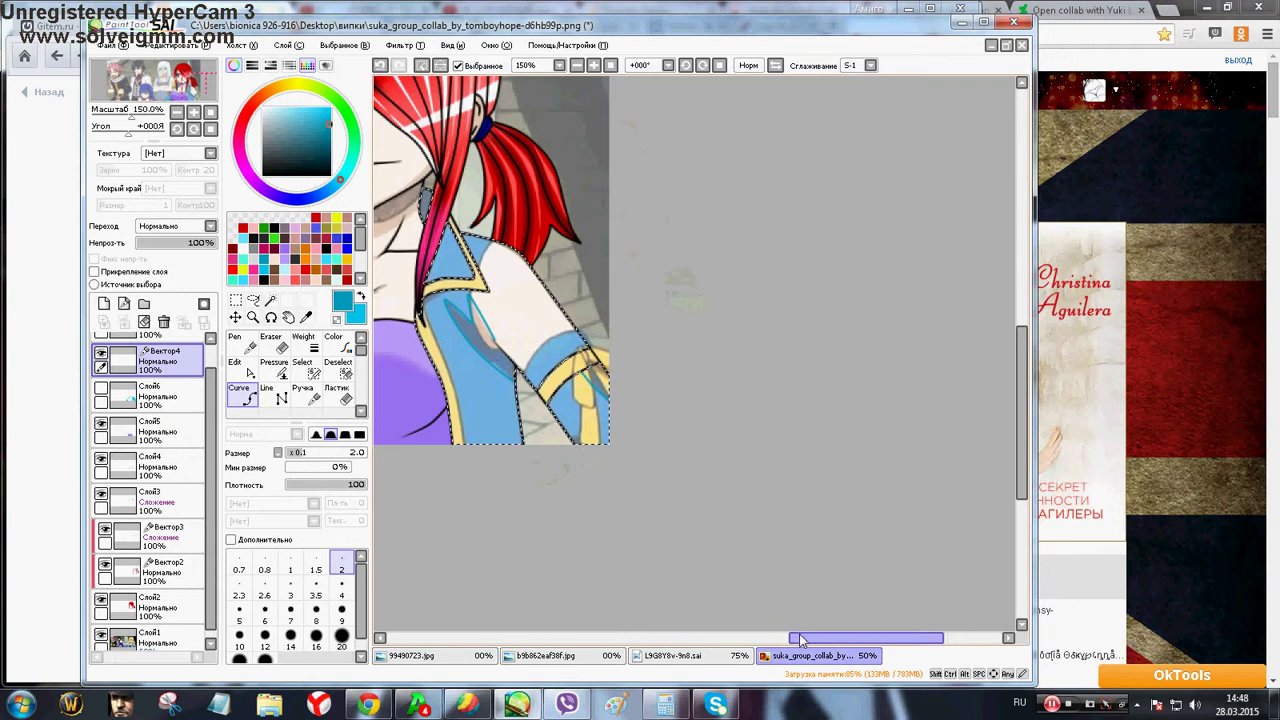
drag(800, 638, 737, 635)
scroll(558, 450, up, 2)
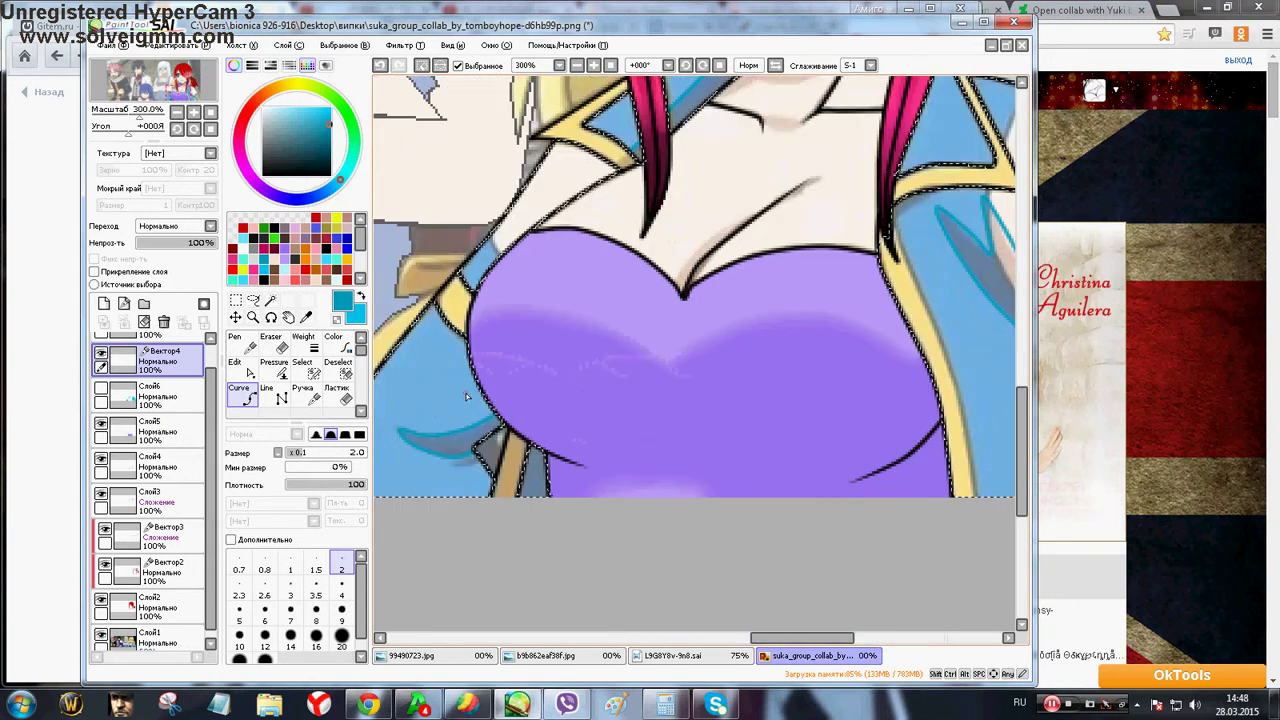
click(101, 389)
click(127, 397)
click(101, 392)
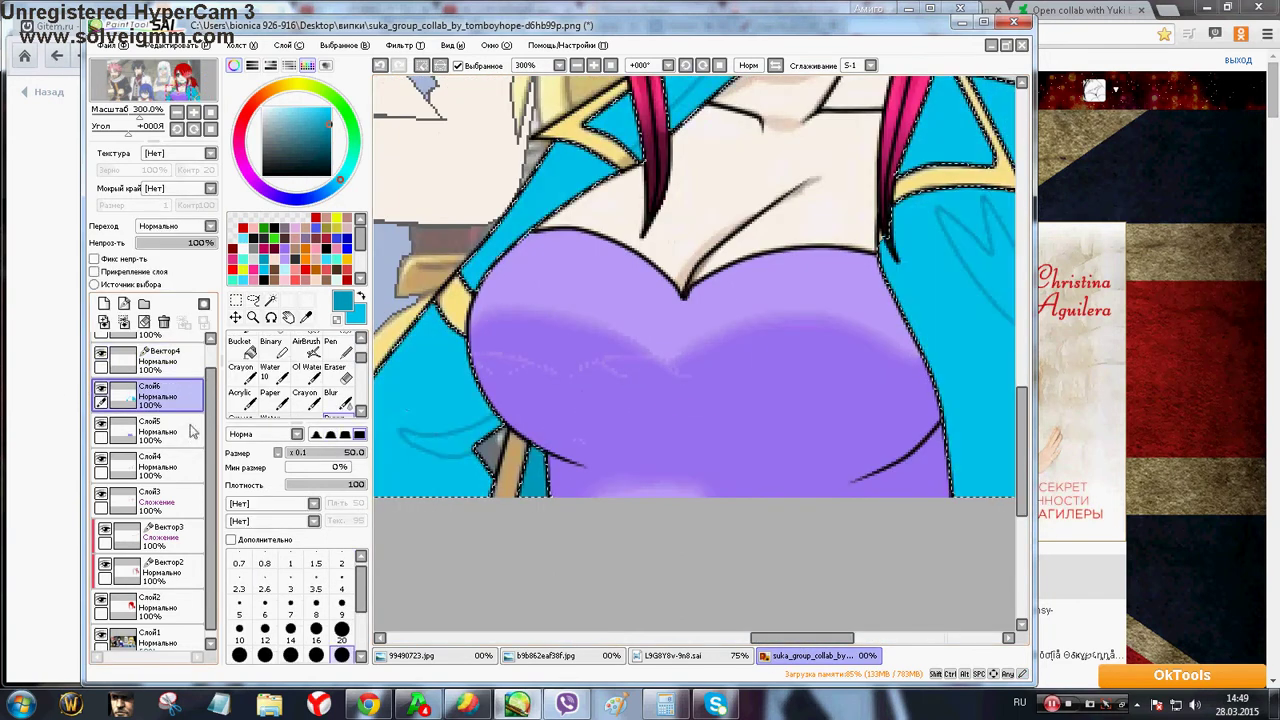
scroll(409, 463, up, 2)
click(341, 587)
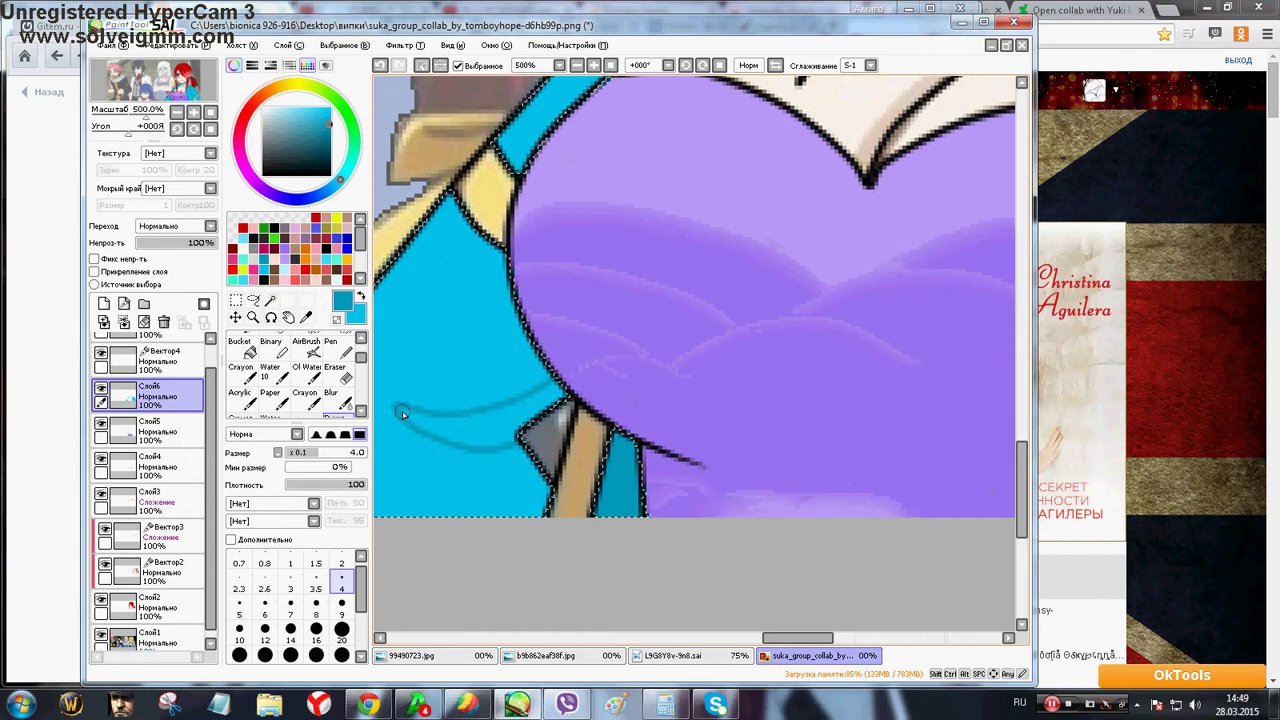
key(ctrl+z)
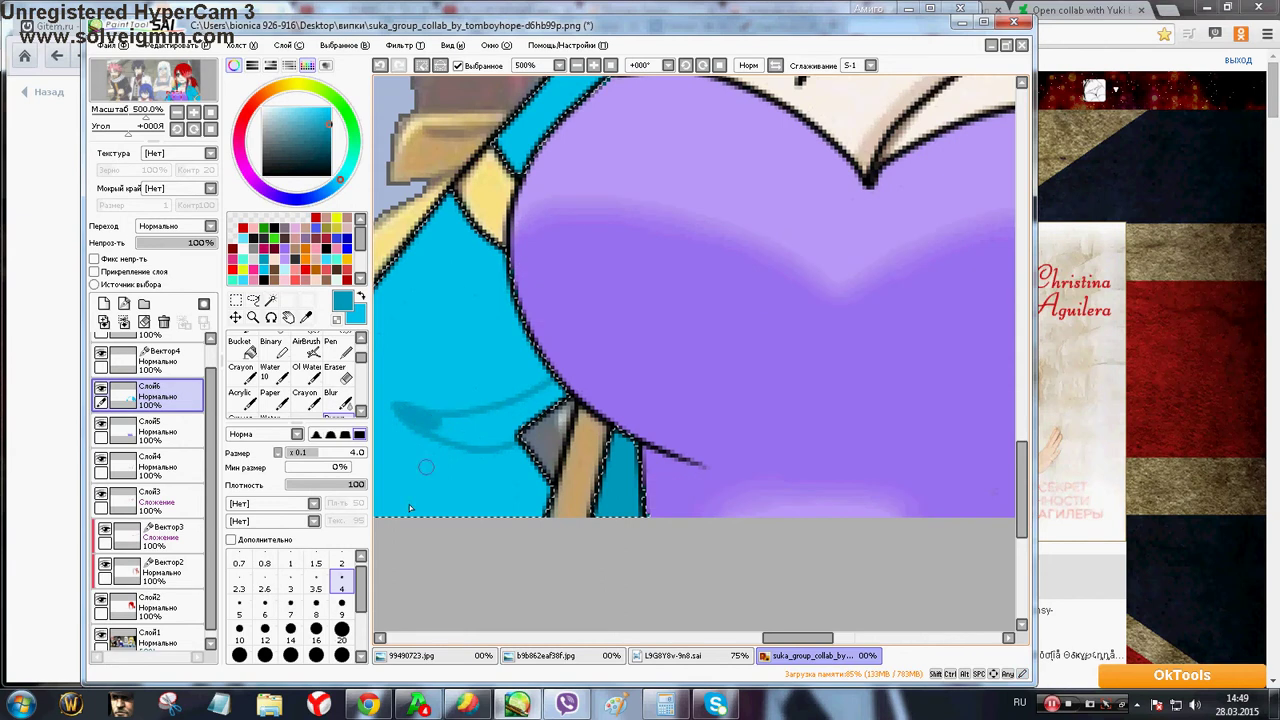
click(265, 607)
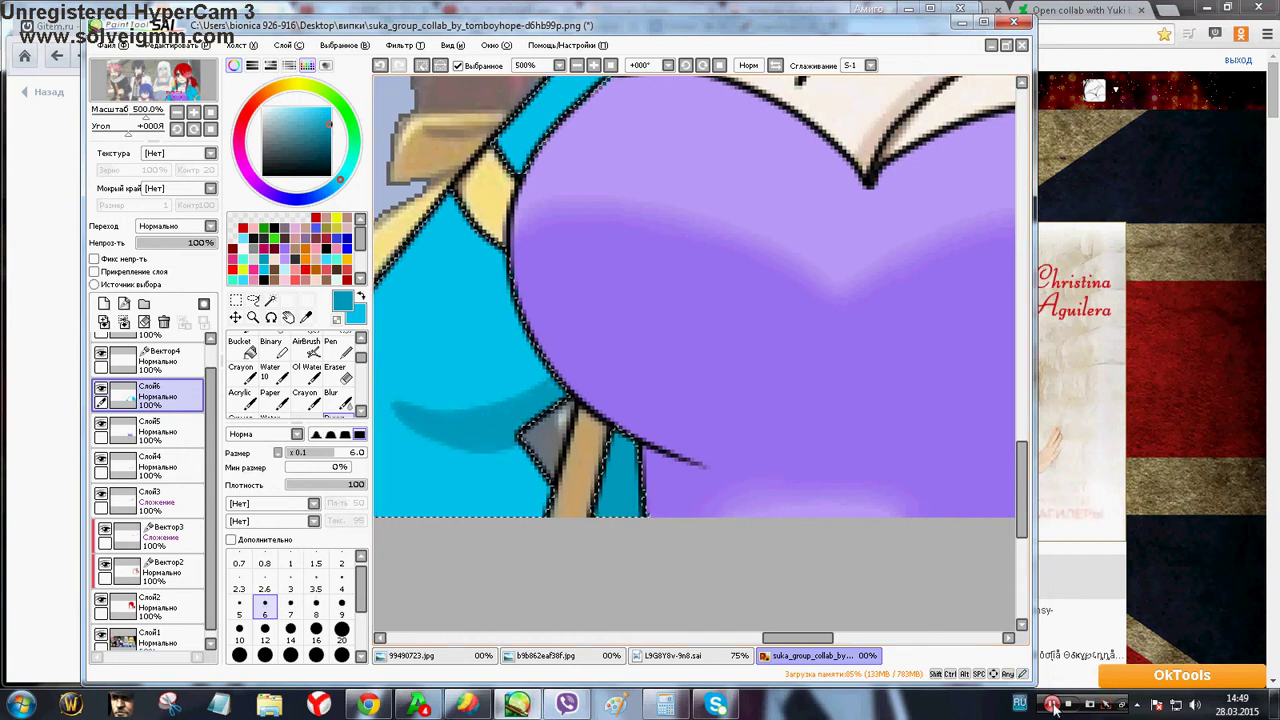
click(517, 705)
click(517, 705)
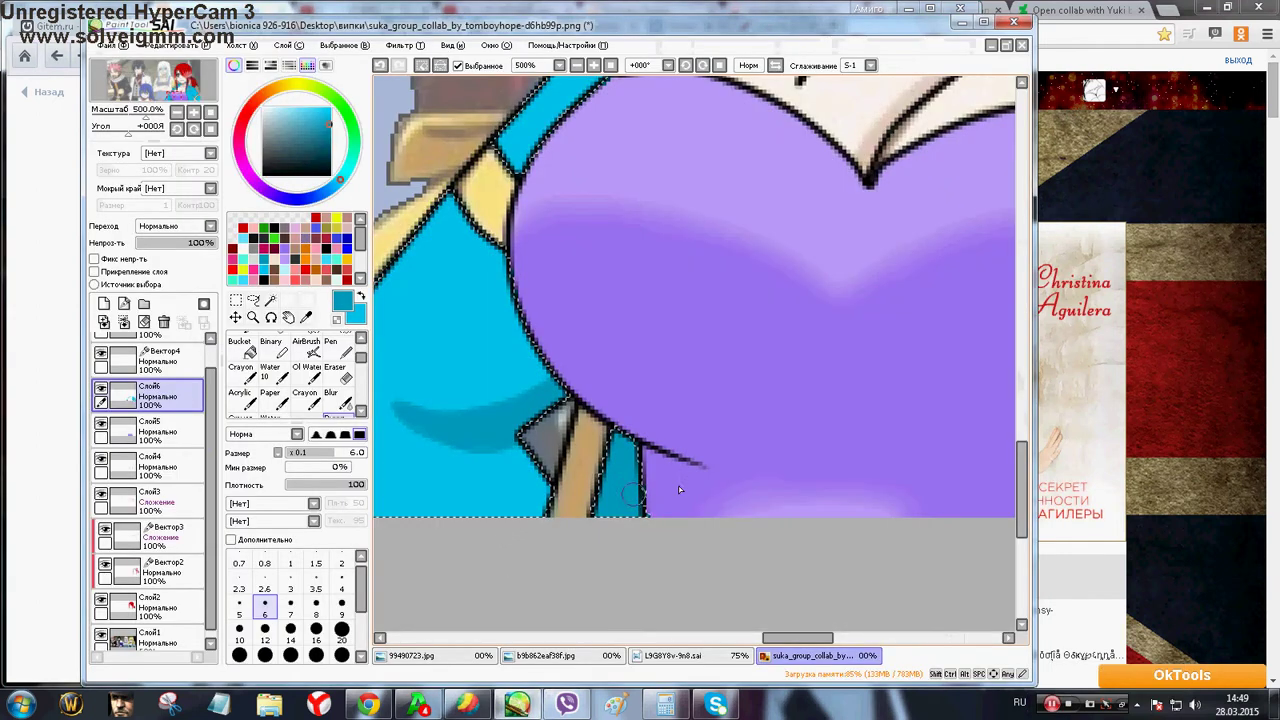
scroll(738, 316, up, 5)
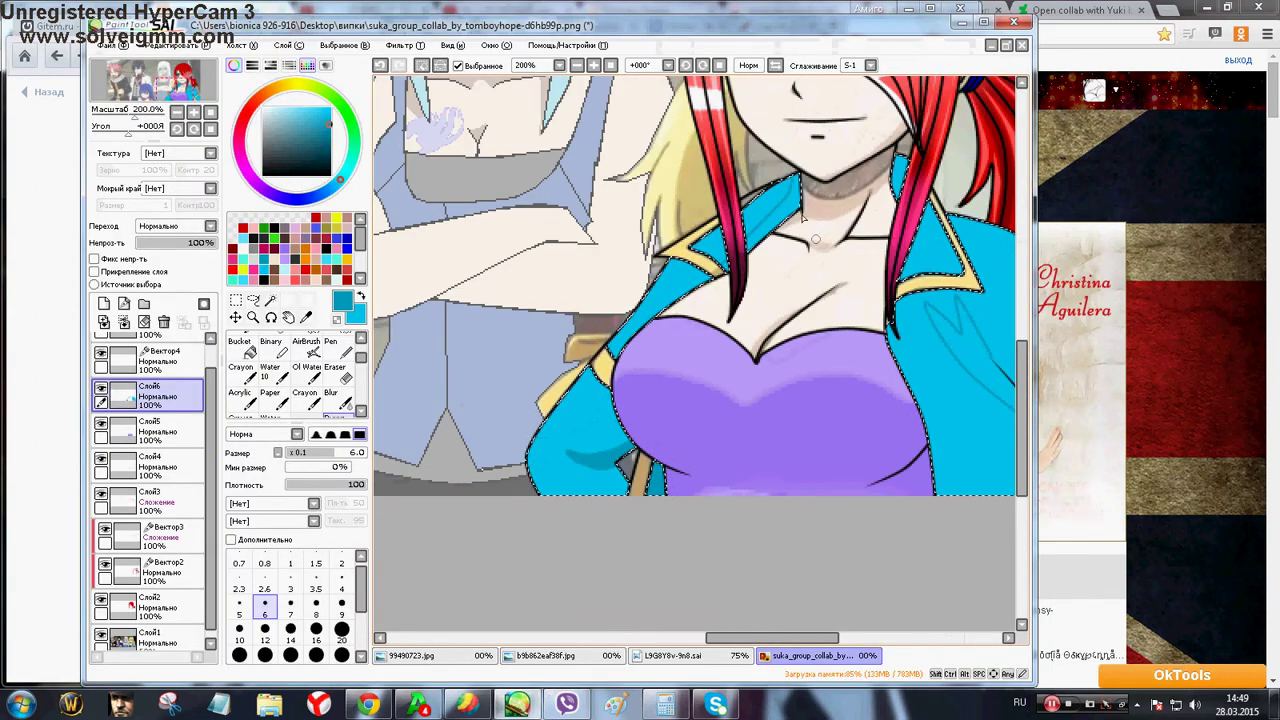
Fill the jacket collar's shadow areas on both sides of the neck with darker blue at brush size 6
scroll(770, 200, up, 3)
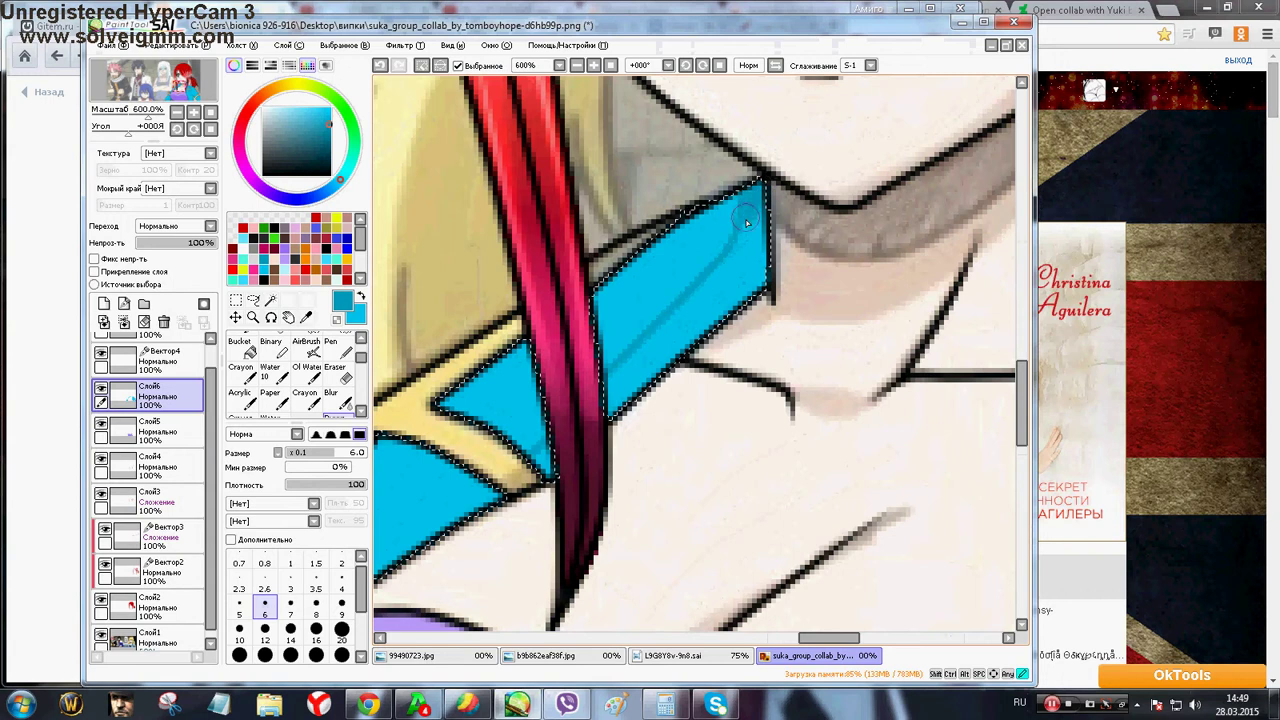
mouse_move(738, 254)
mouse_down()
mouse_move(615, 386)
mouse_move(619, 421)
mouse_move(689, 320)
mouse_move(665, 348)
mouse_move(735, 284)
mouse_move(706, 317)
mouse_move(756, 240)
mouse_move(762, 197)
mouse_up()
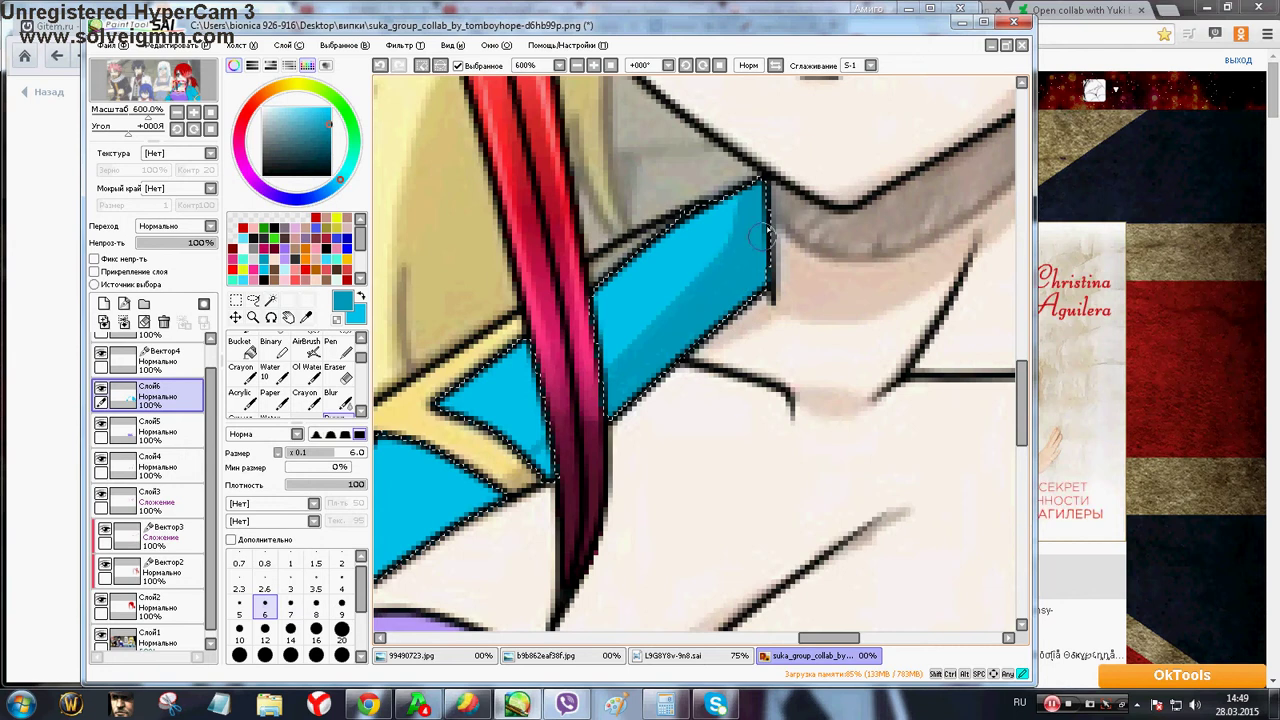
drag(810, 638, 843, 637)
mouse_move(755, 128)
mouse_down()
mouse_move(718, 204)
mouse_move(741, 94)
mouse_move(721, 262)
mouse_move(757, 125)
mouse_up()
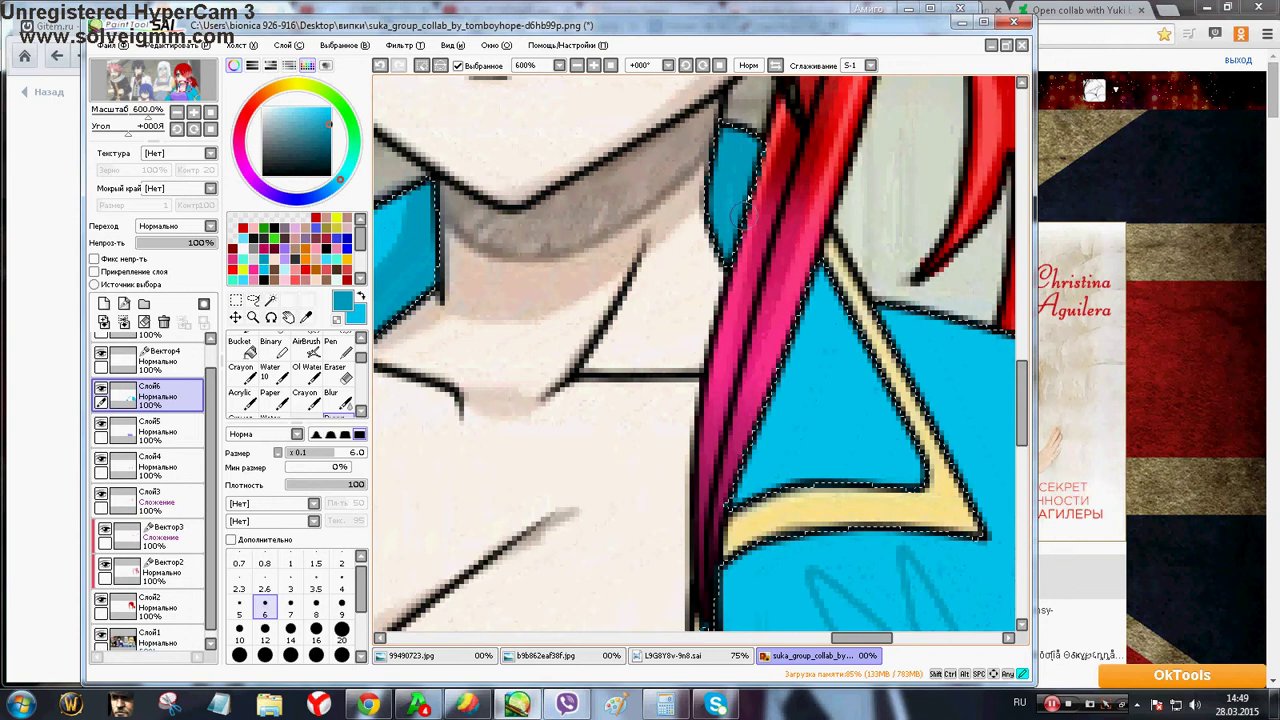
Fill the outlined two-pronged underarm fold on the ponytail side with darker blue, using brush sizes 4 and 9
drag(1021, 384, 1020, 431)
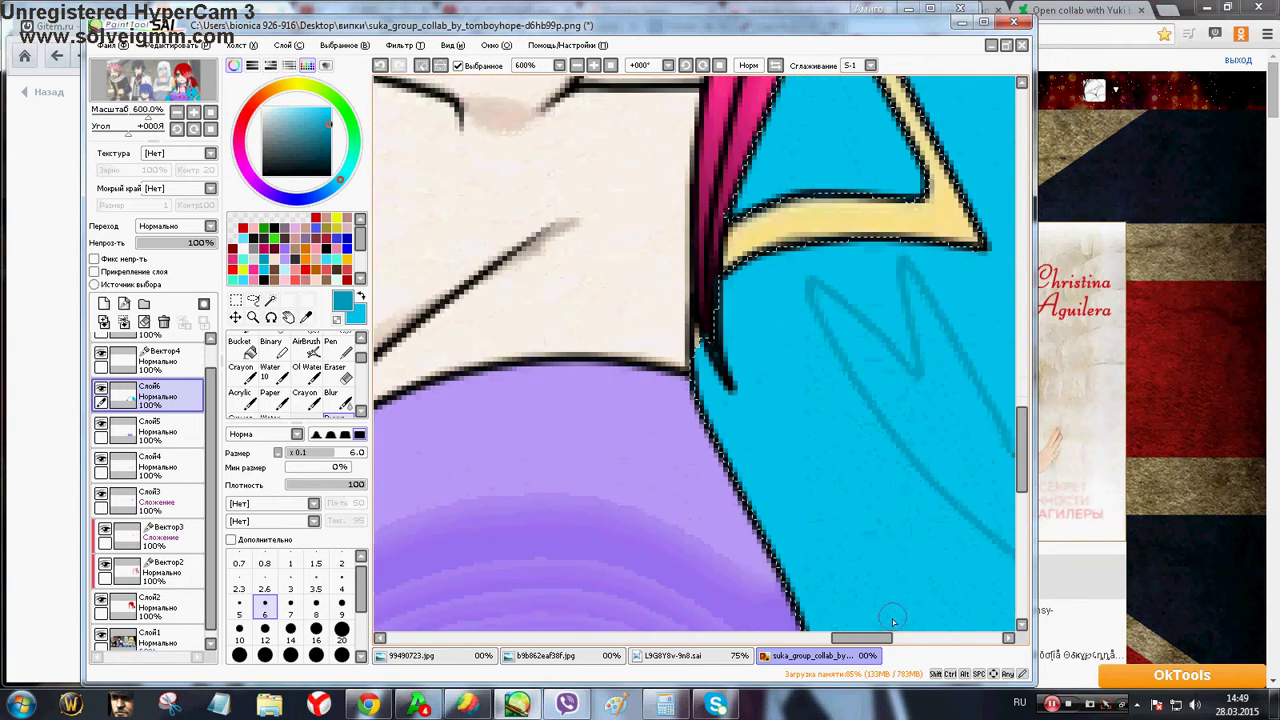
drag(868, 637, 894, 637)
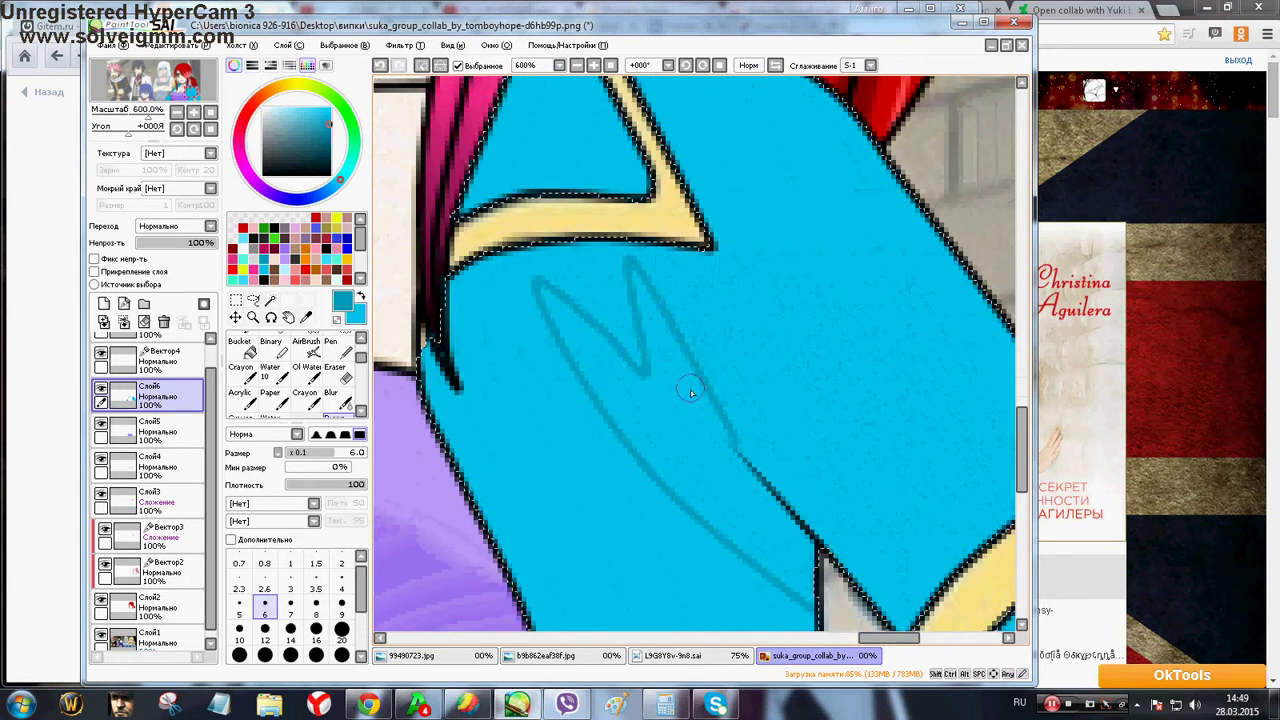
key(bracketleft)
key(bracketleft)
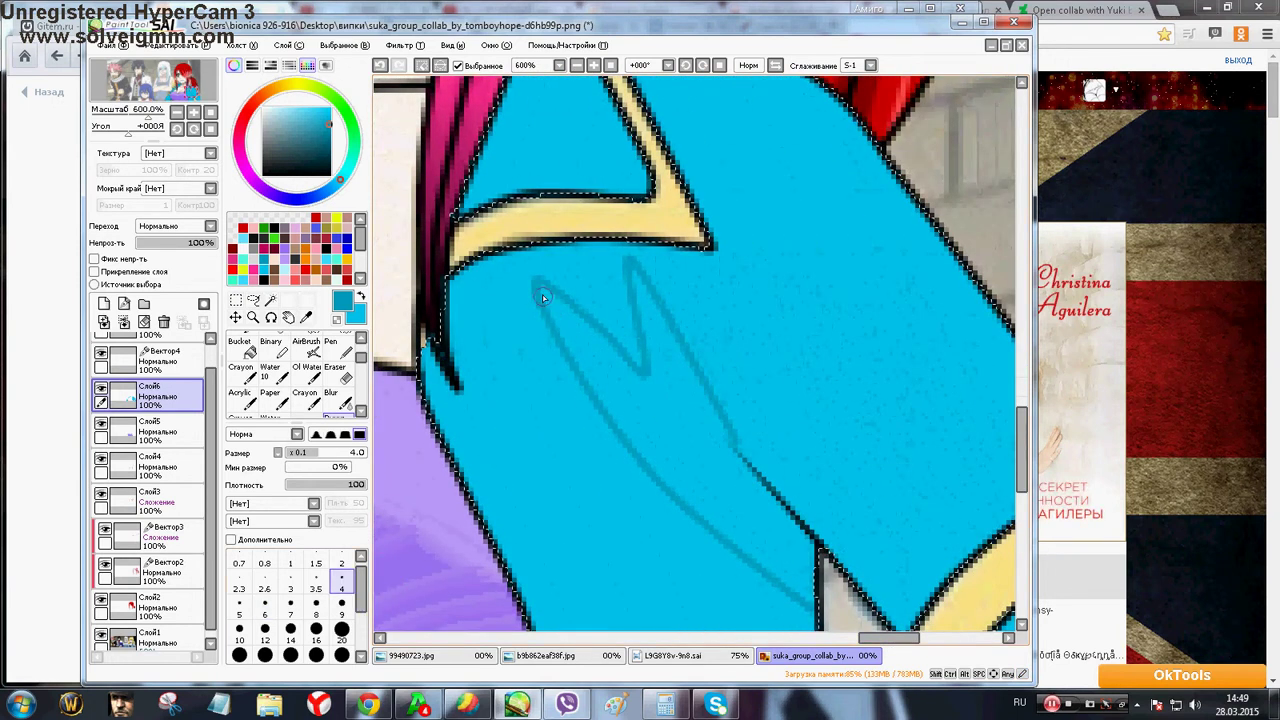
drag(535, 283, 588, 367)
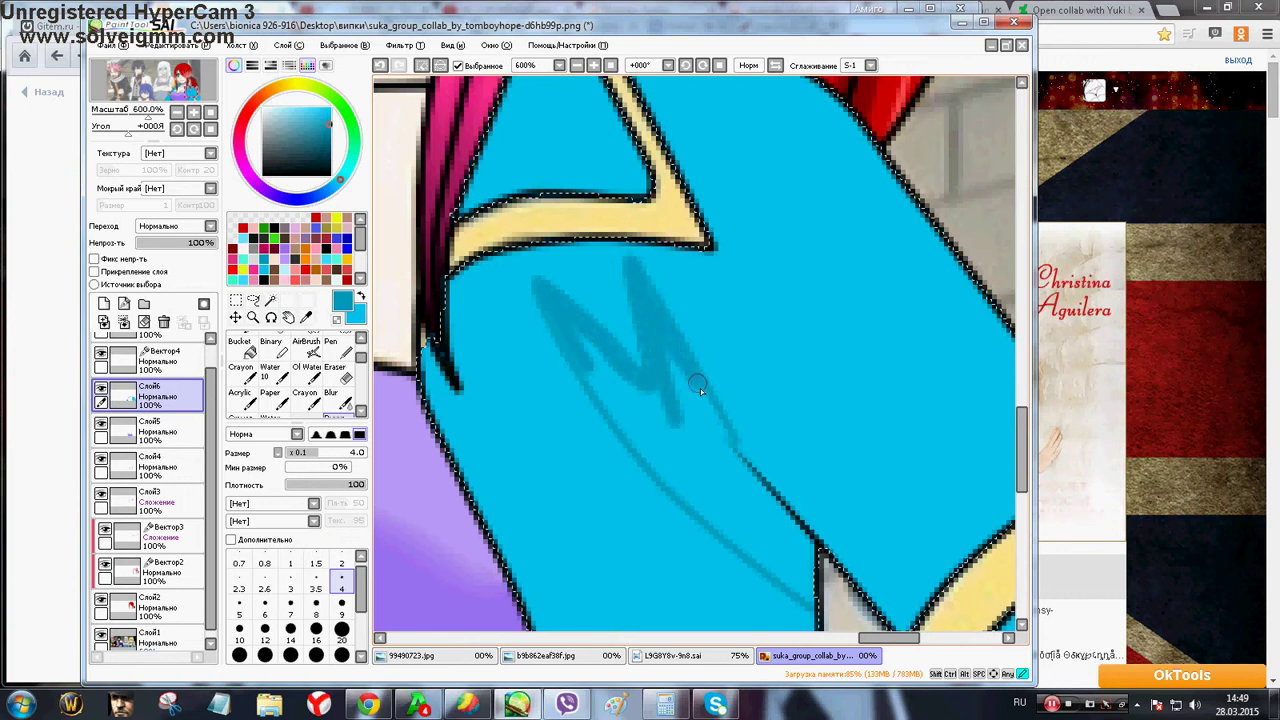
click(341, 602)
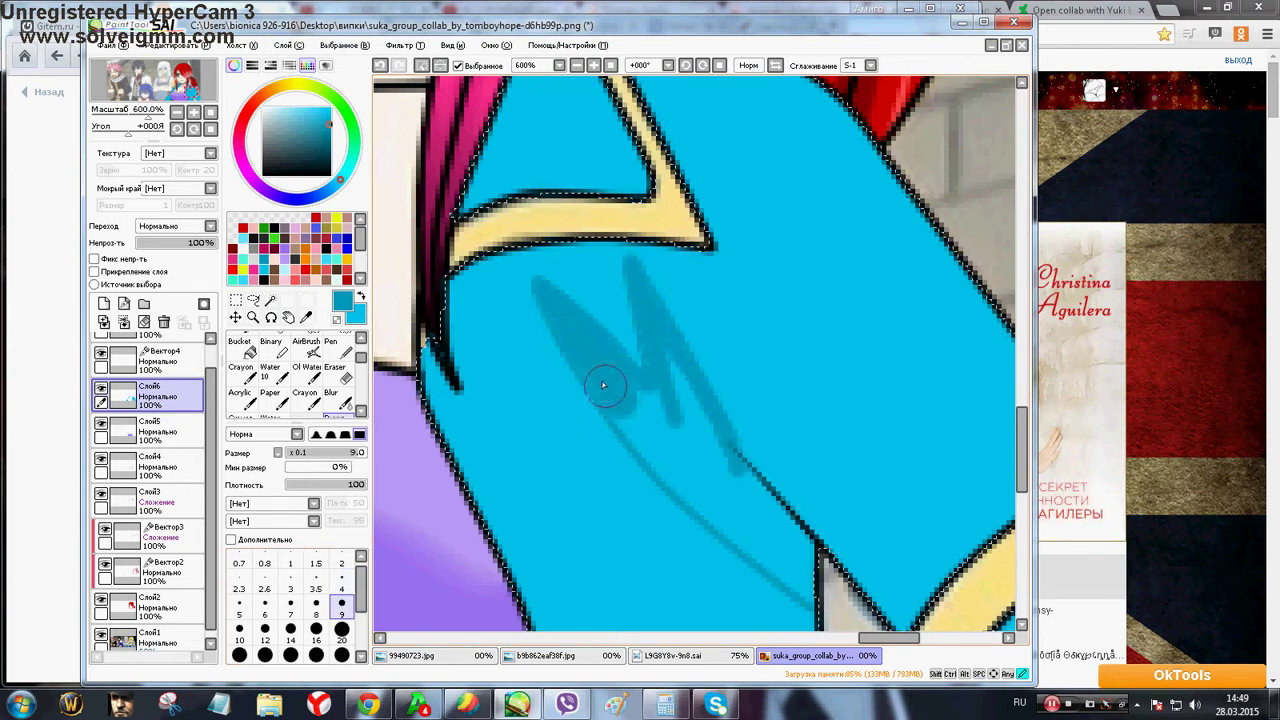
drag(648, 433, 651, 403)
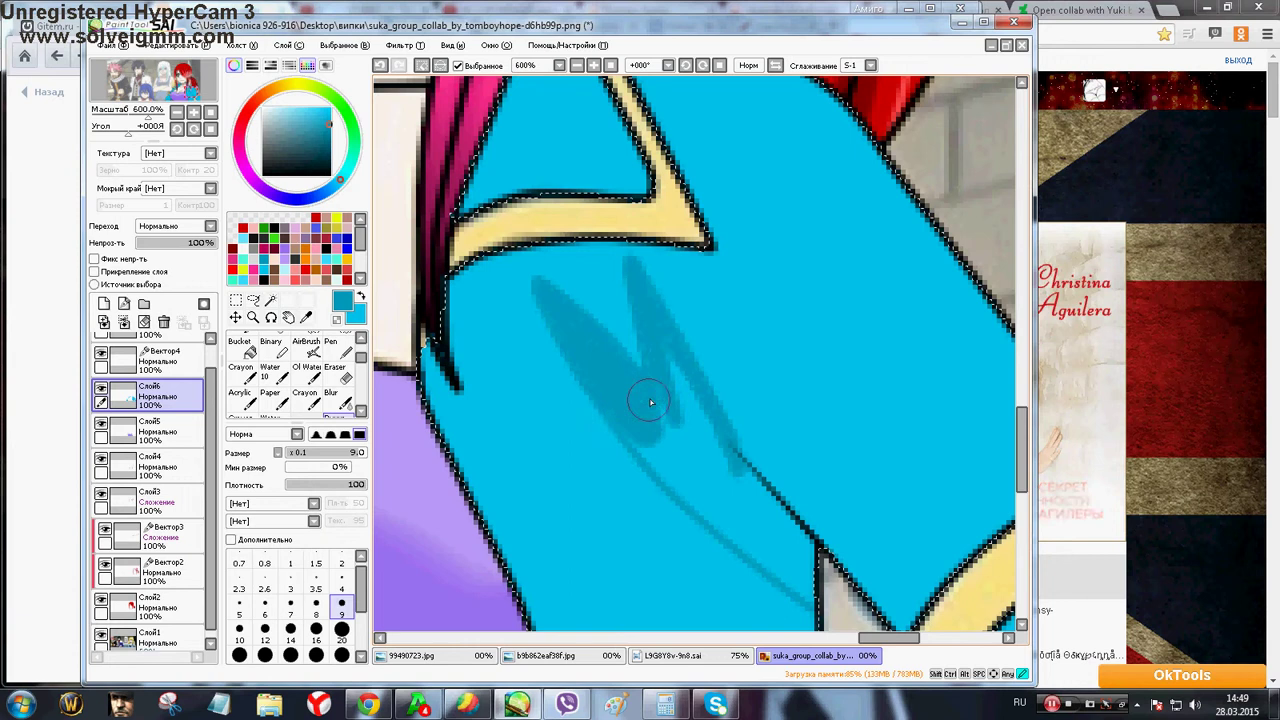
mouse_move(659, 351)
mouse_down()
mouse_move(724, 462)
mouse_move(815, 563)
mouse_move(816, 590)
mouse_move(655, 412)
mouse_up()
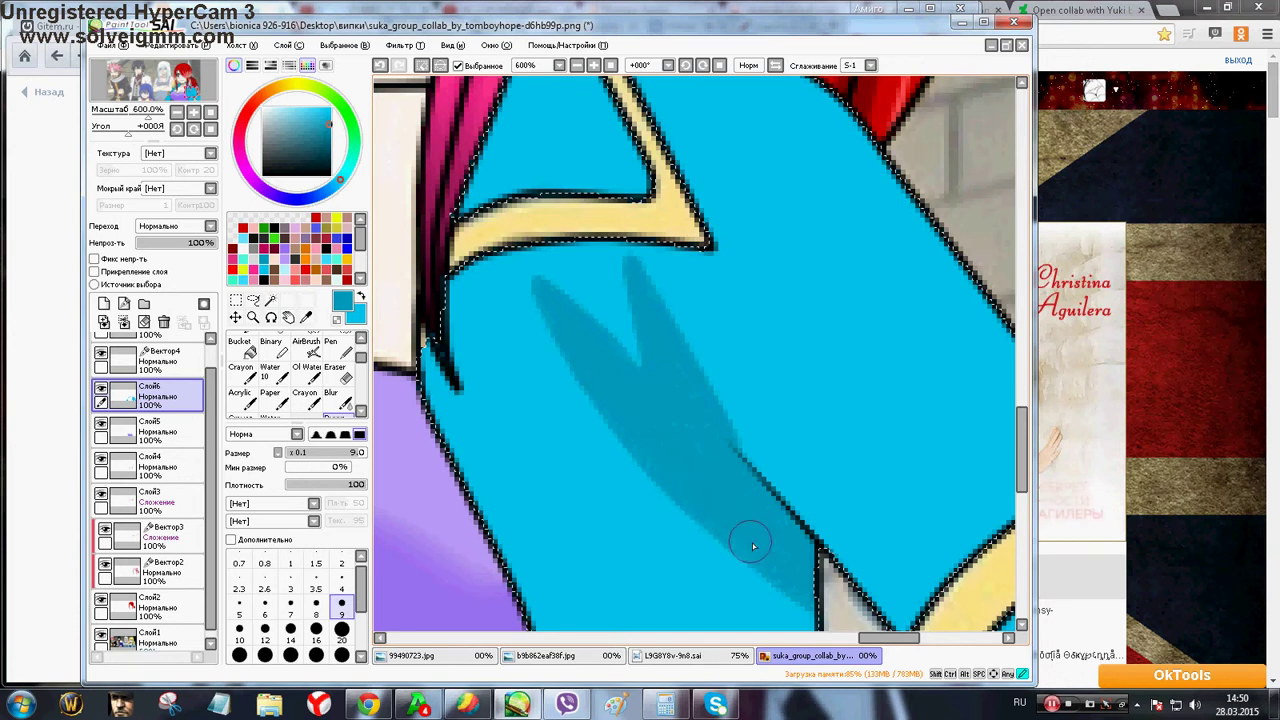
Paint the shadow below the cuff band on the ponytail-side sleeve at brush size 9, resampling the jacket's light and dark blues
scroll(782, 566, down, 1)
drag(874, 638, 896, 638)
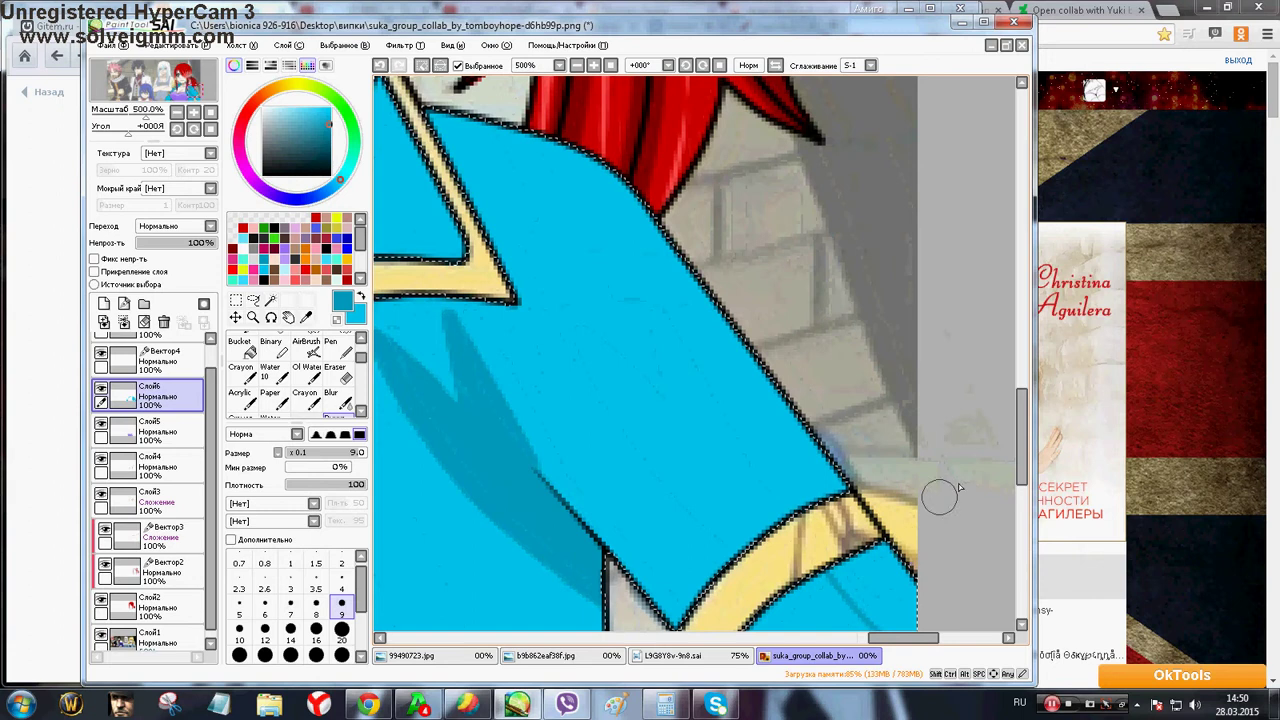
drag(1021, 436, 1021, 464)
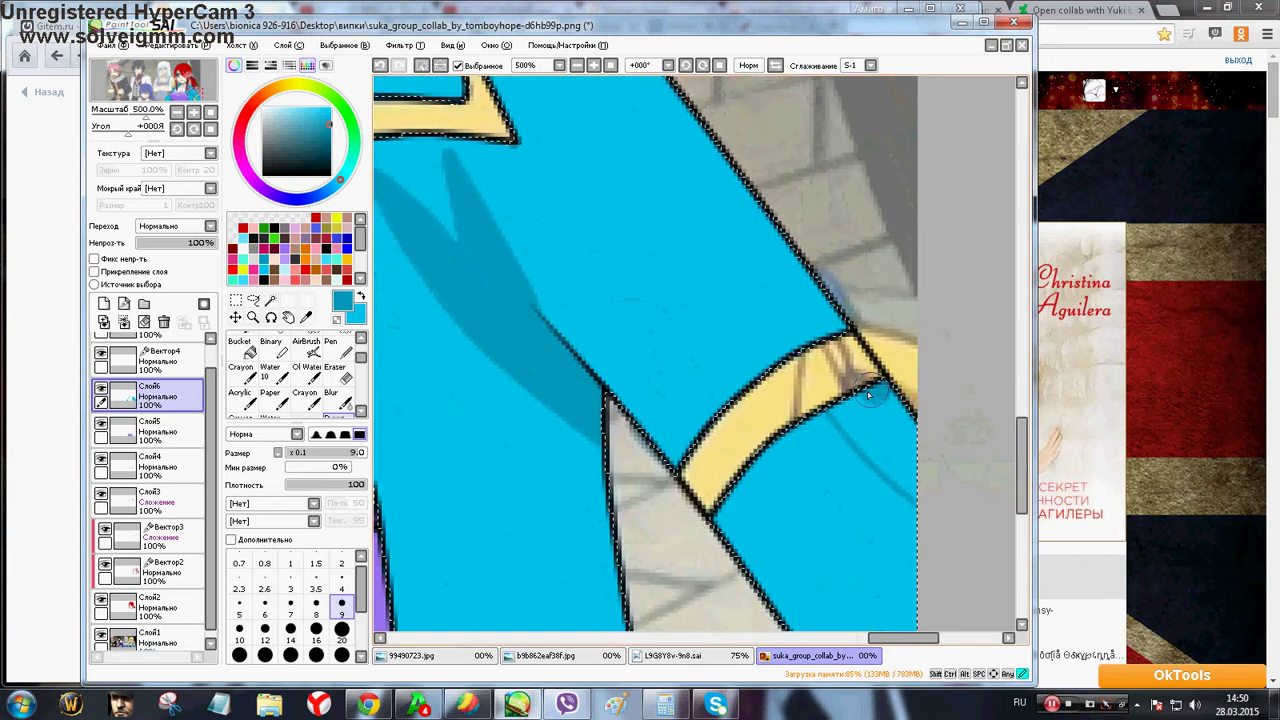
drag(842, 410, 885, 457)
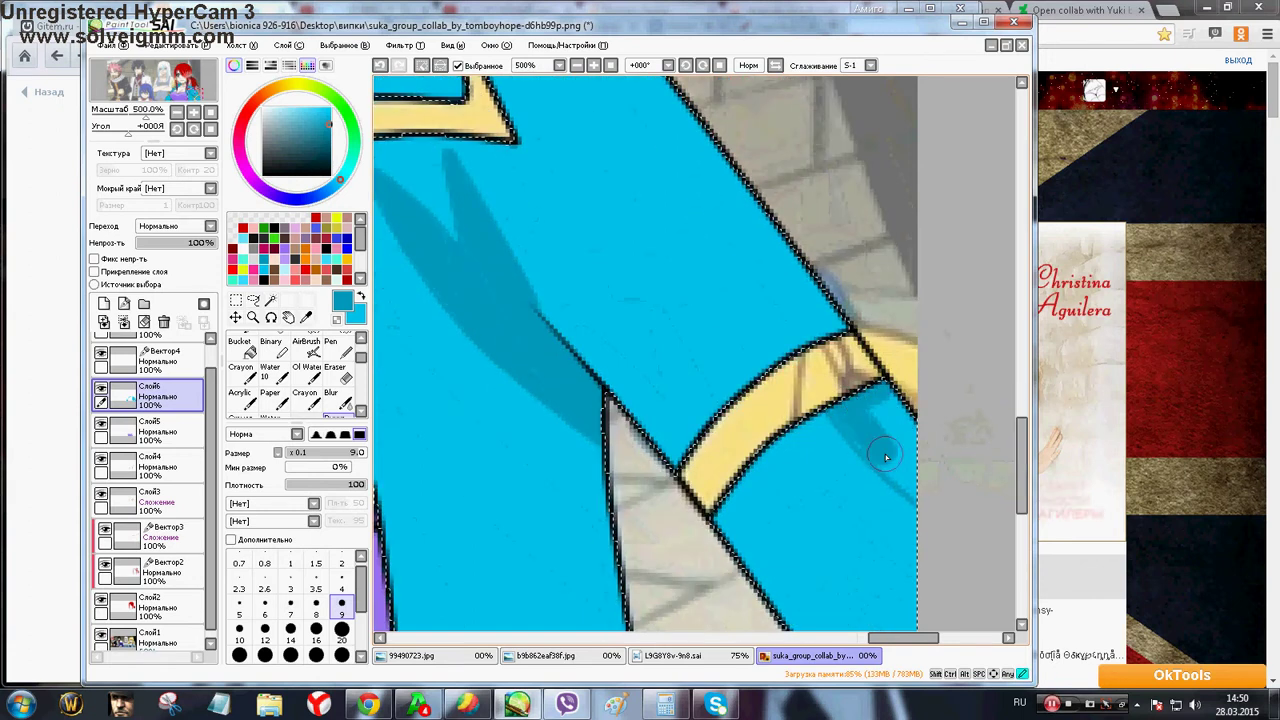
alt+click(818, 432)
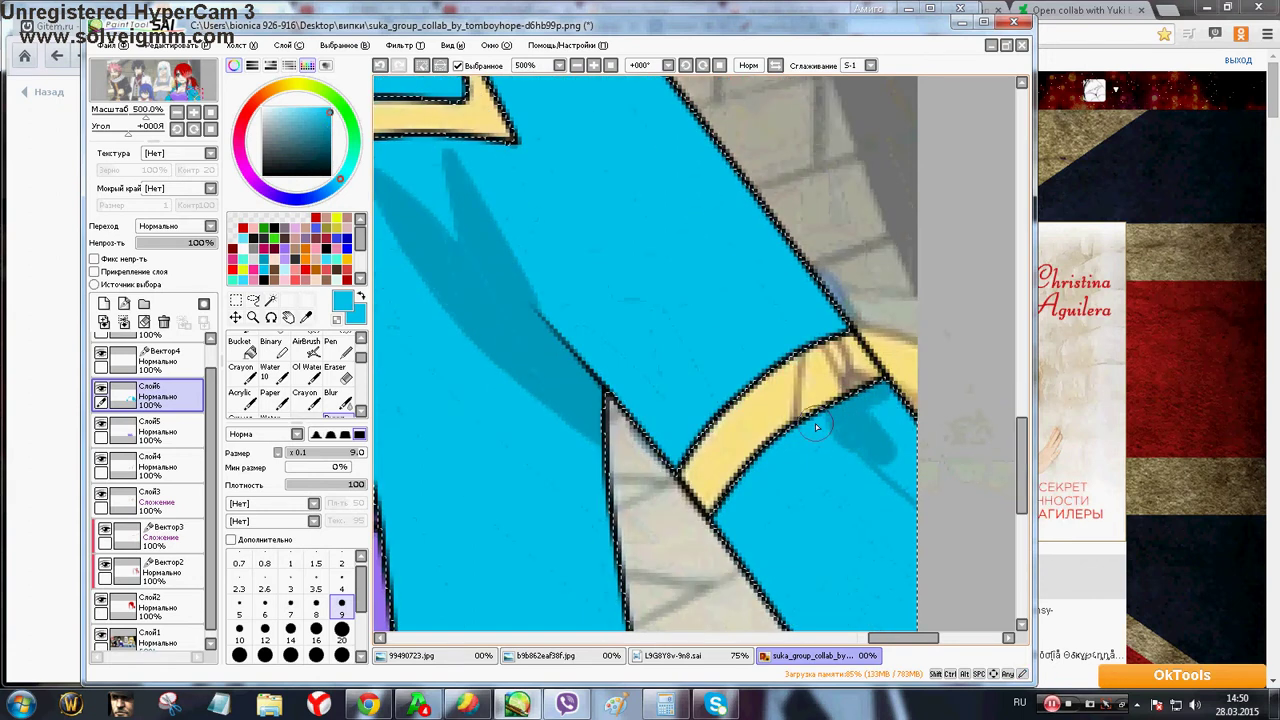
alt+click(862, 474)
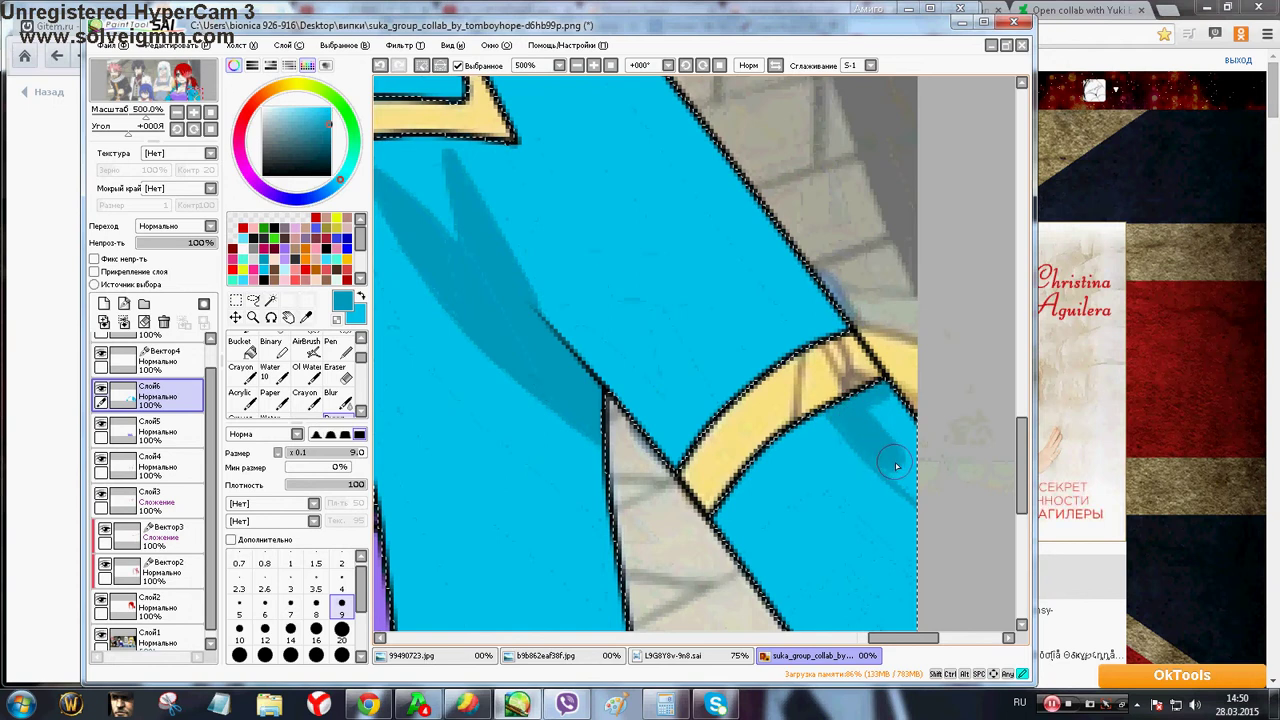
drag(910, 472, 895, 418)
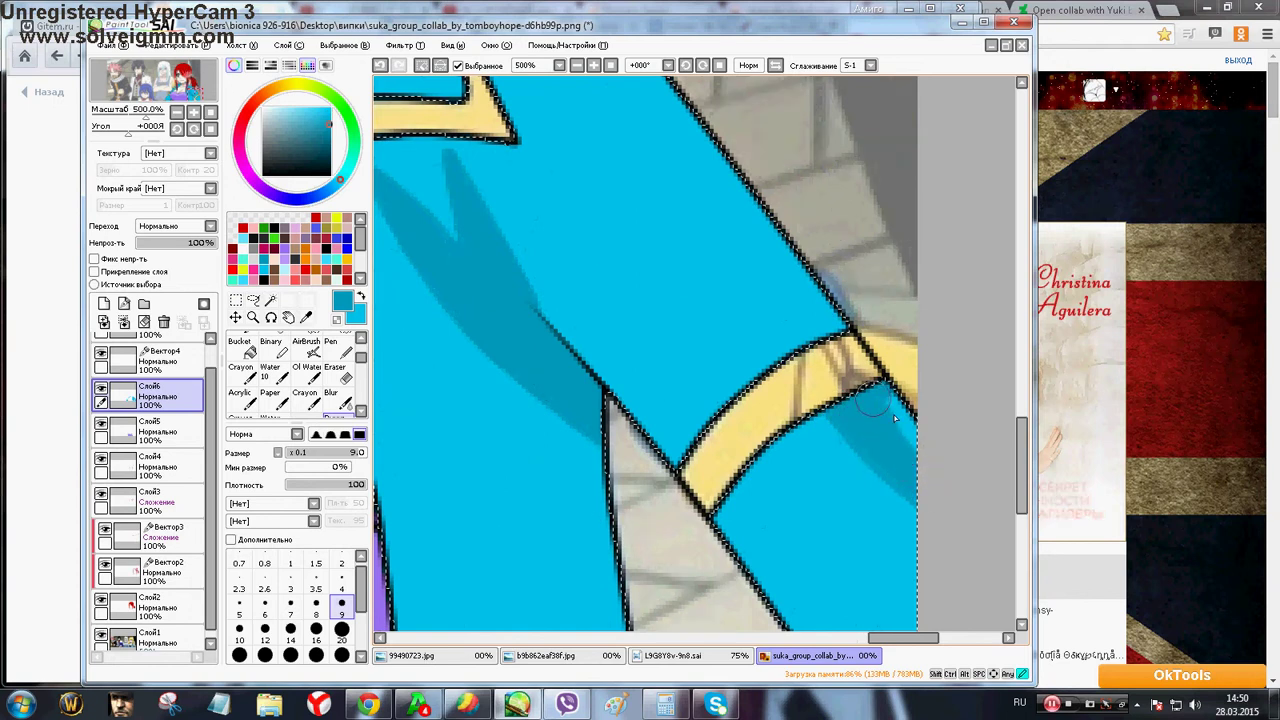
Switch to VK in the browser and skip ahead two tracks in the music player
click(517, 703)
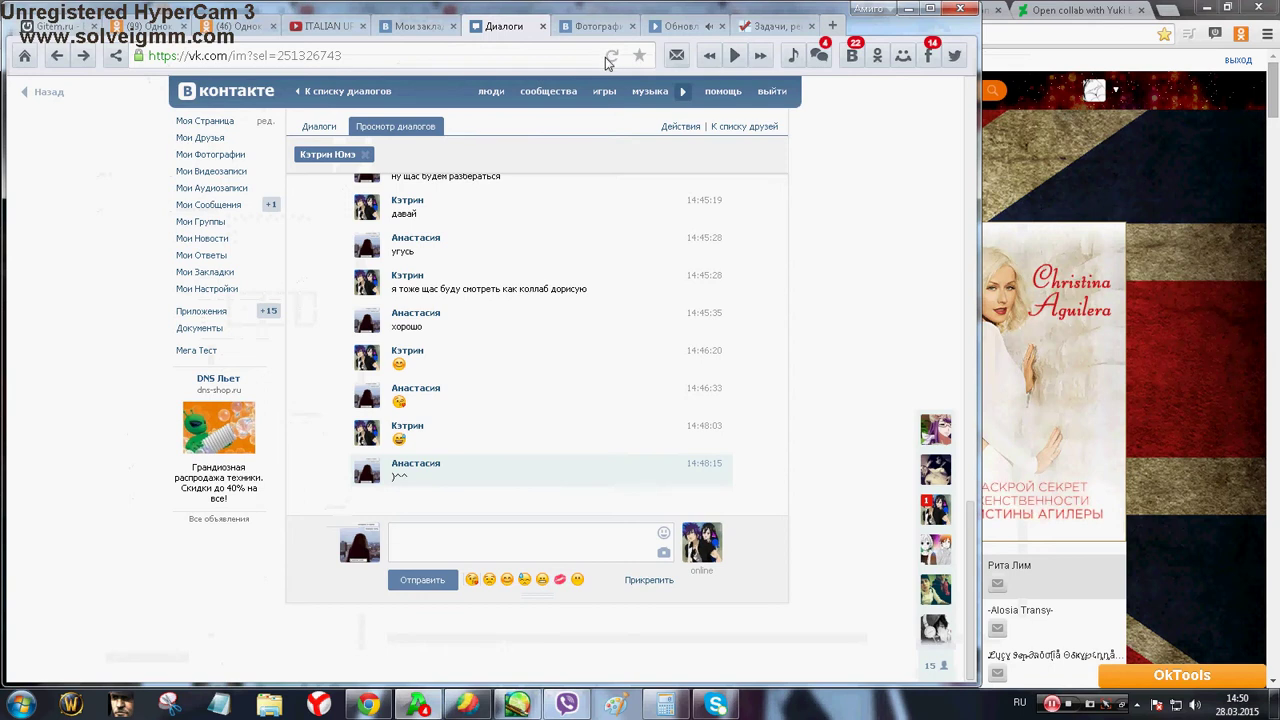
click(668, 27)
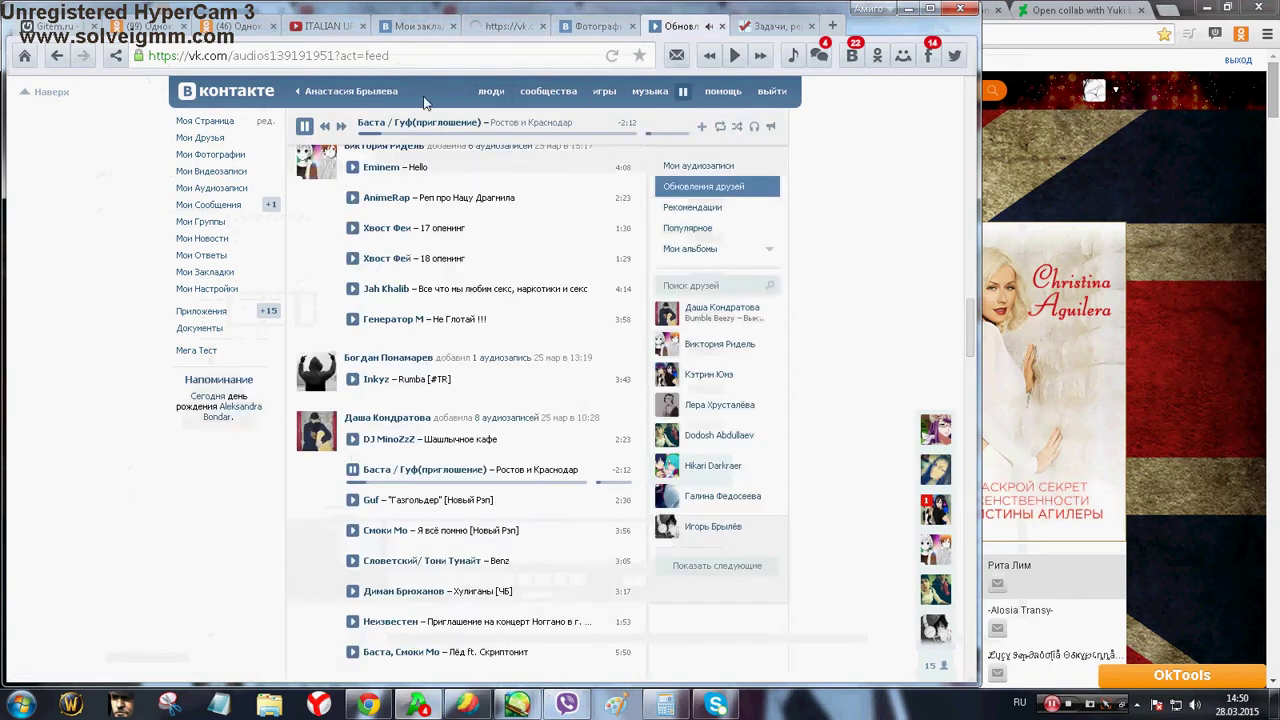
click(341, 126)
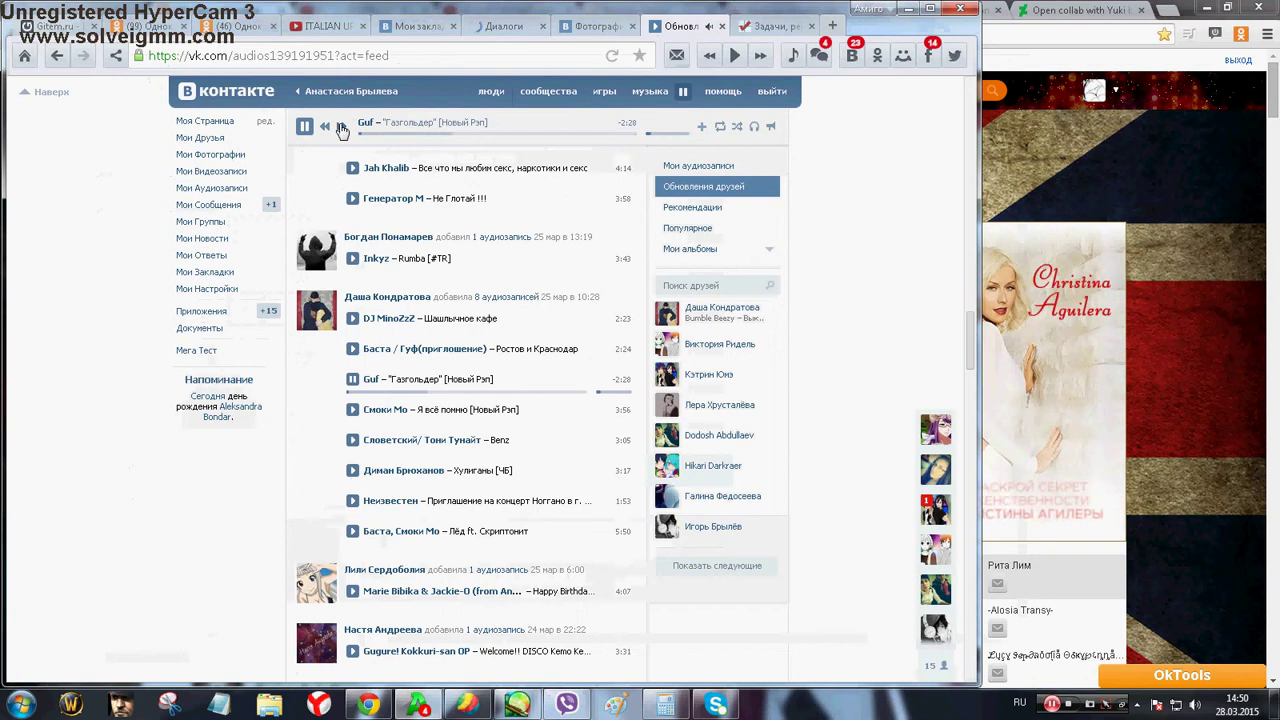
click(341, 126)
scroll(380, 150, up, 1)
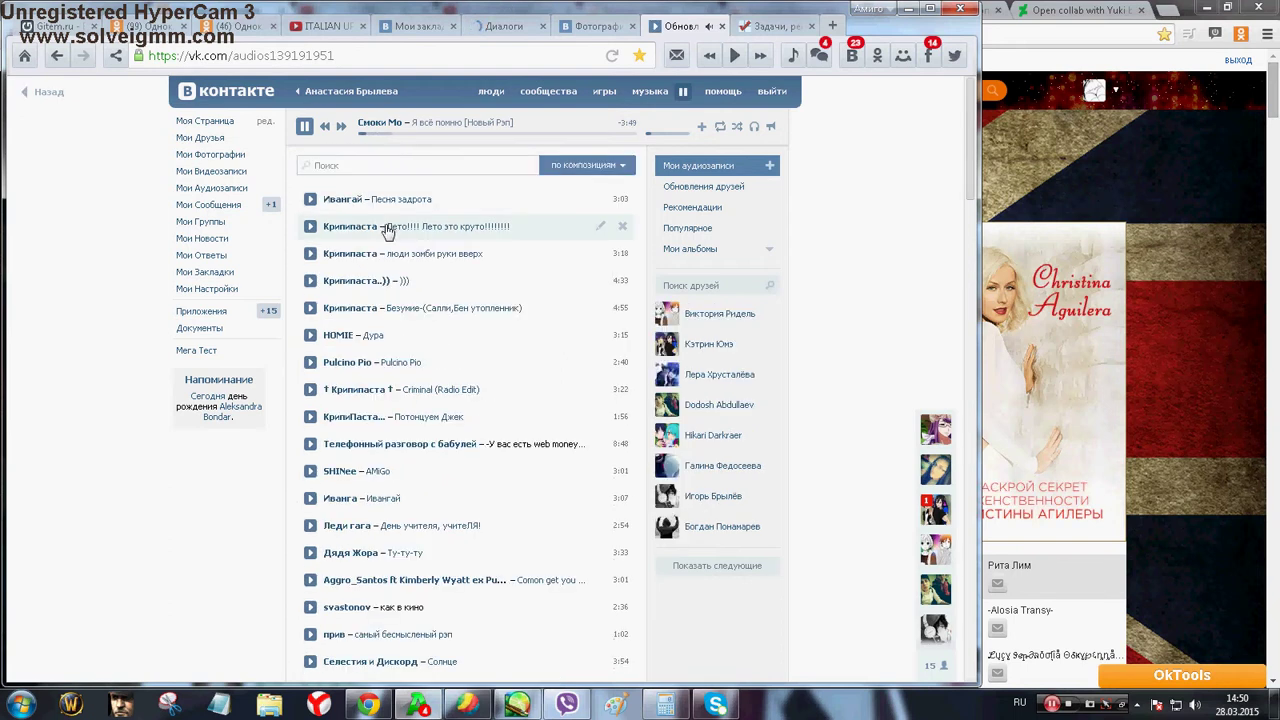
Send a kissing-face emoji in the open VK dialogue and switch back to PaintTool SAI
click(490, 30)
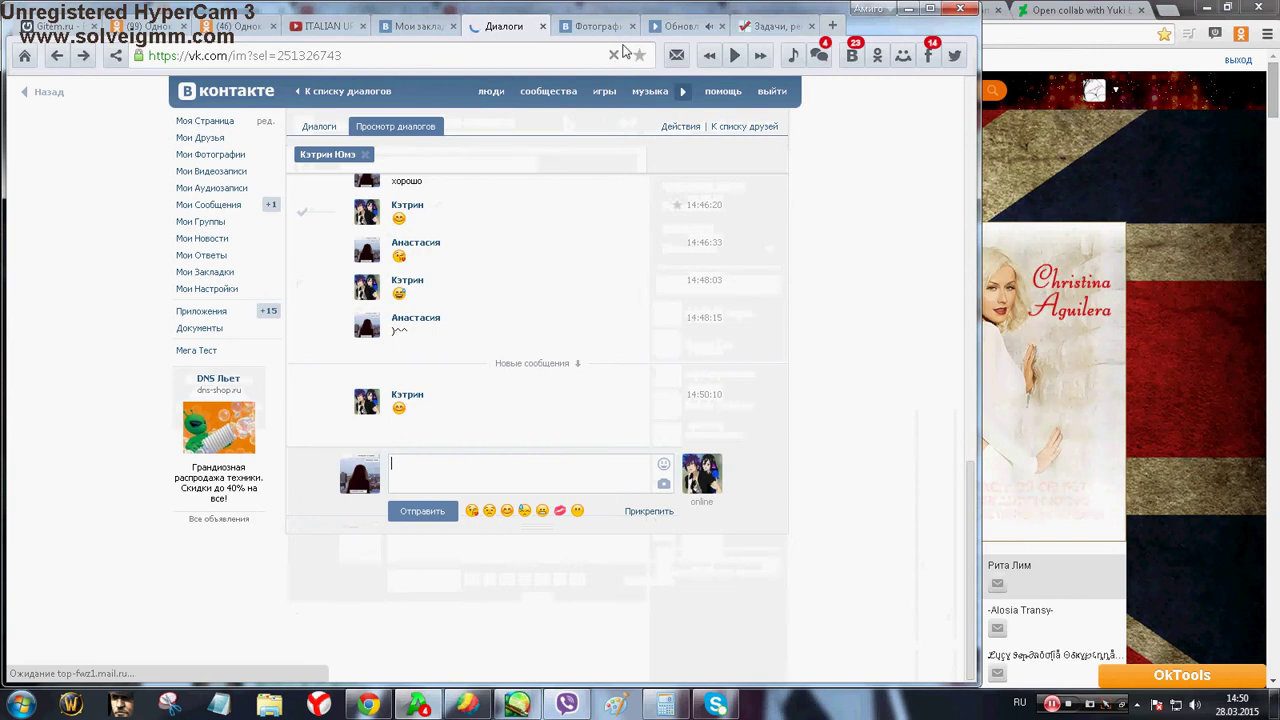
click(472, 511)
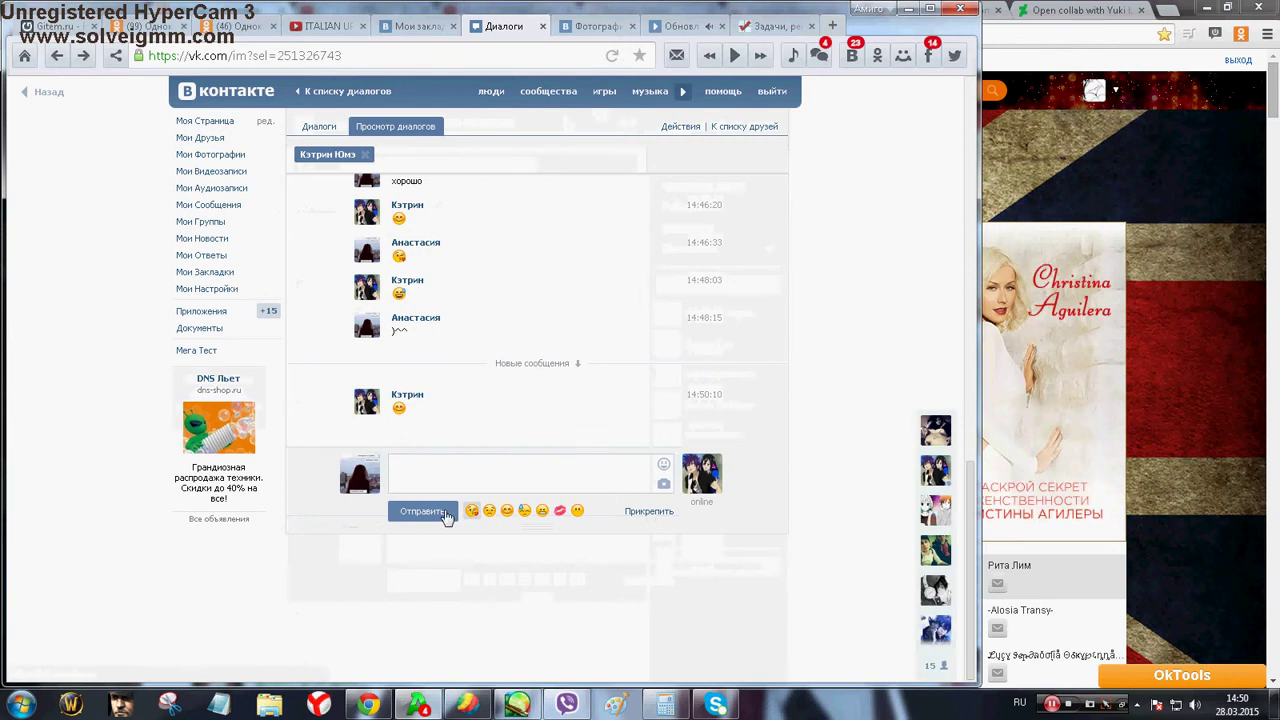
click(438, 514)
click(517, 705)
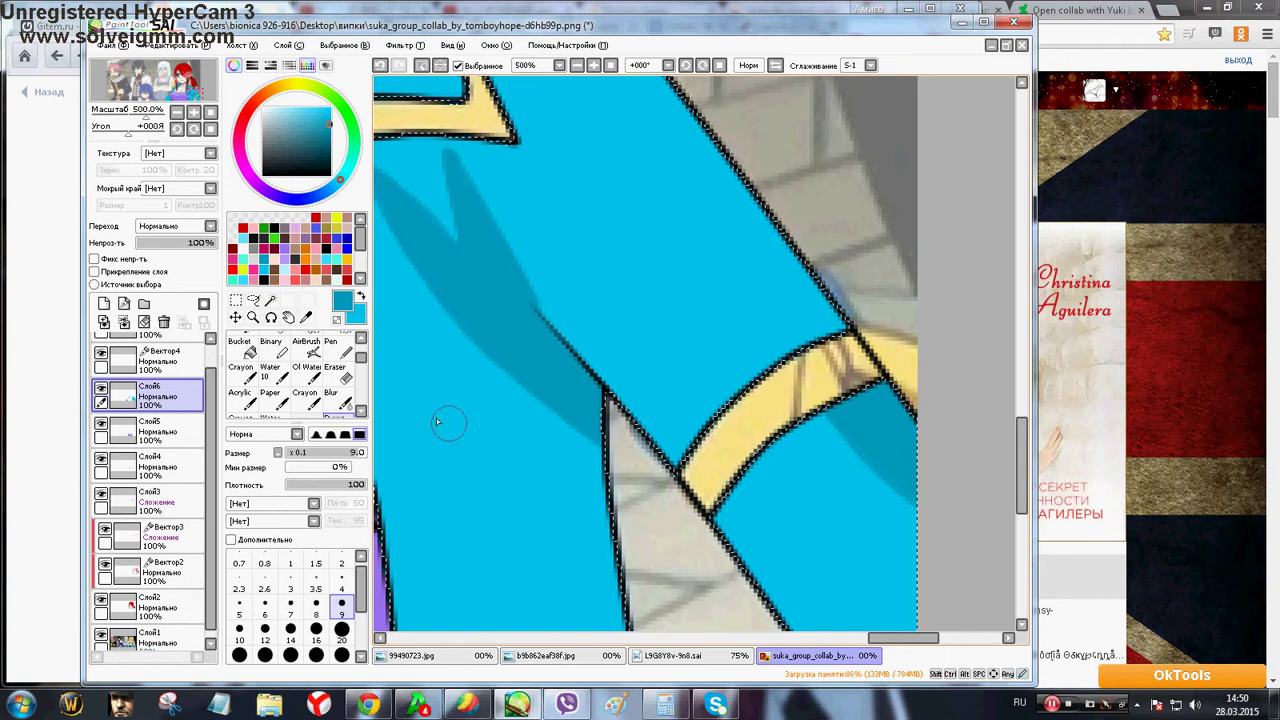
Delete the Вектор4 layer and soften the jacket's fold shadows on Слой6 with the Blur brush at size 9
click(112, 362)
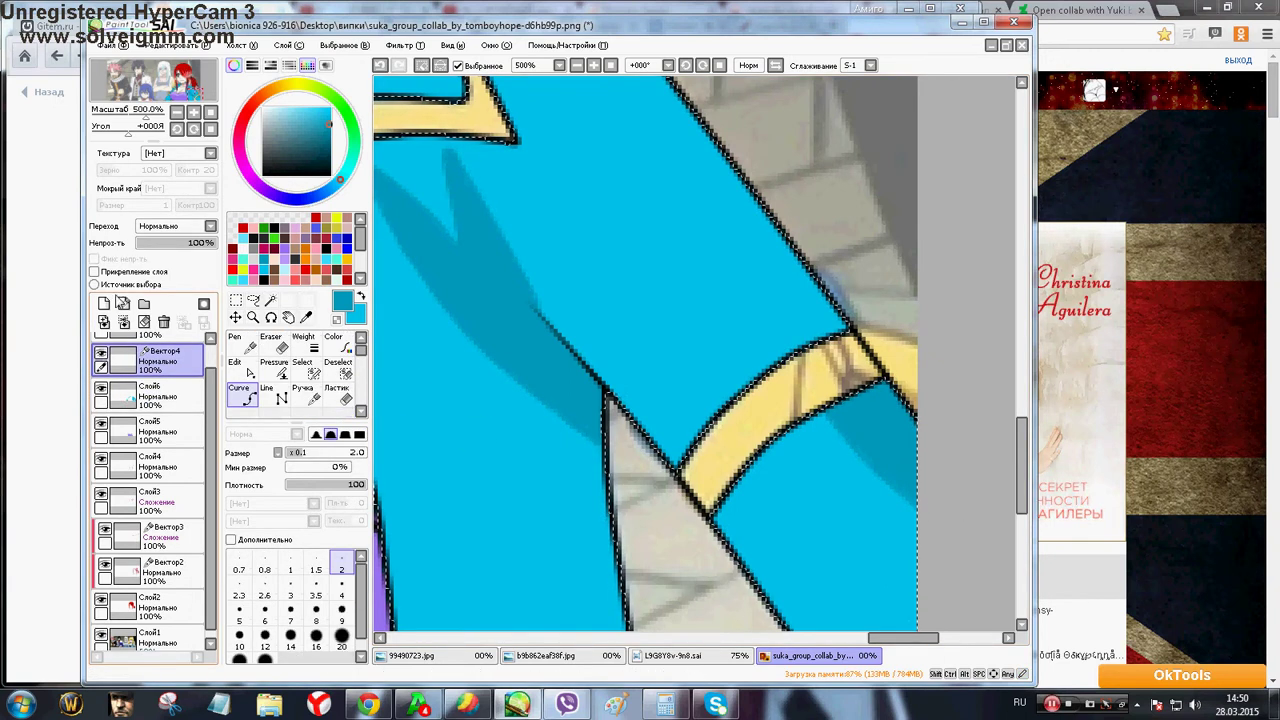
click(164, 322)
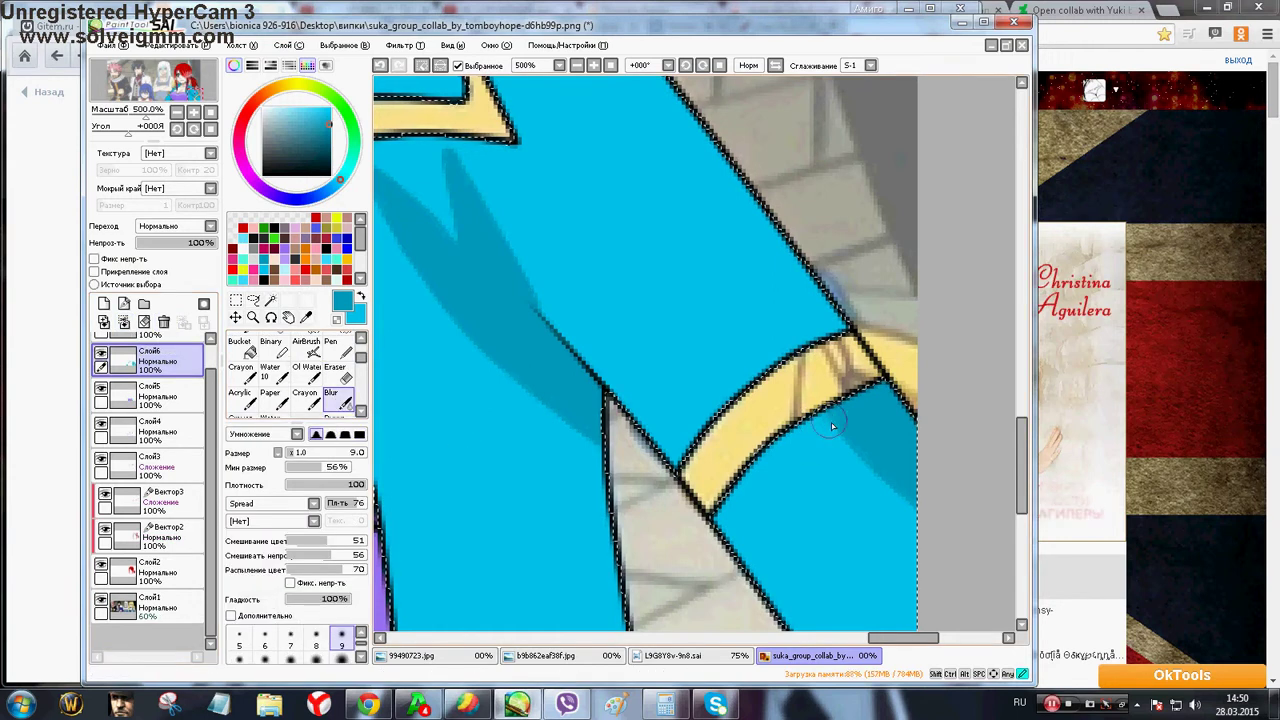
drag(873, 638, 851, 638)
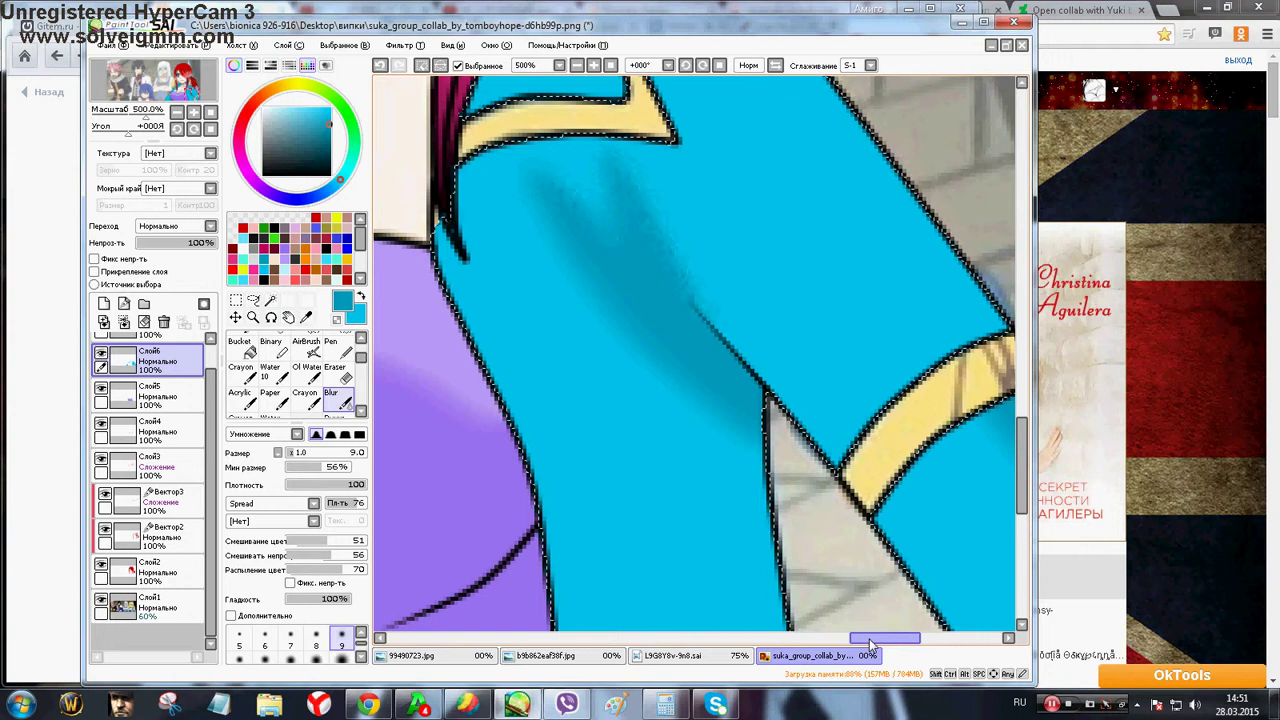
drag(867, 639, 763, 640)
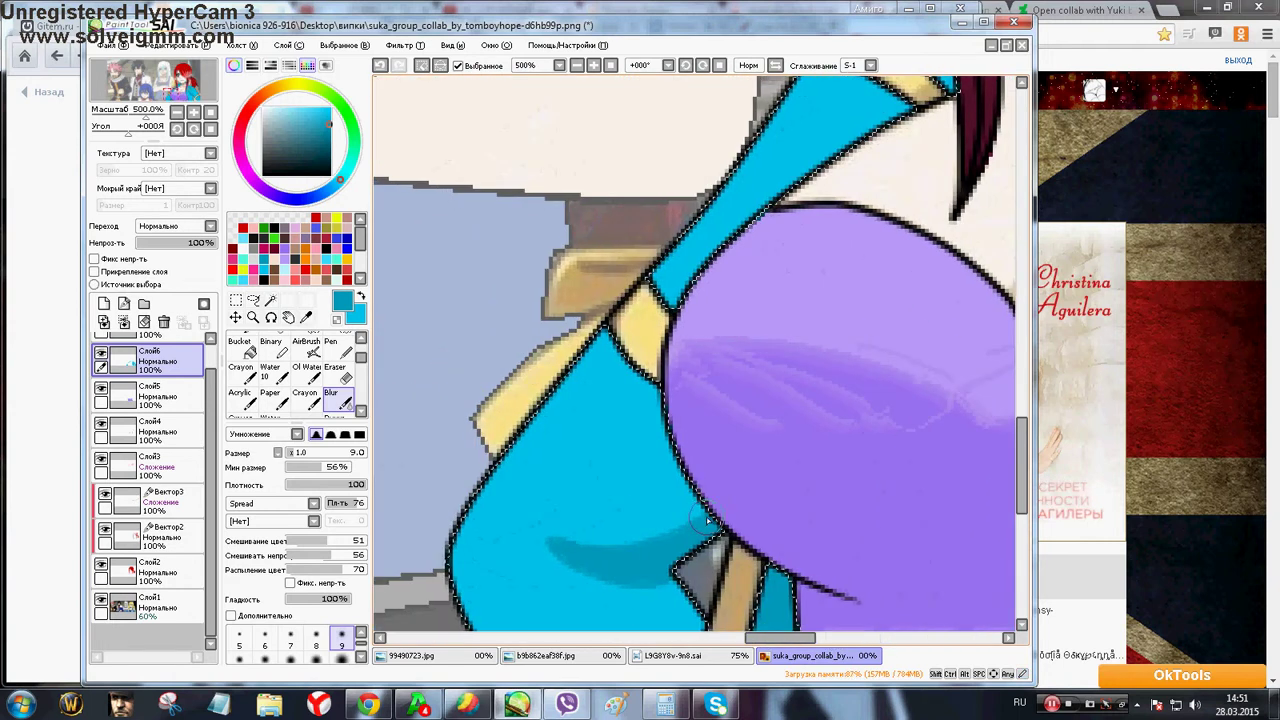
drag(590, 547, 546, 537)
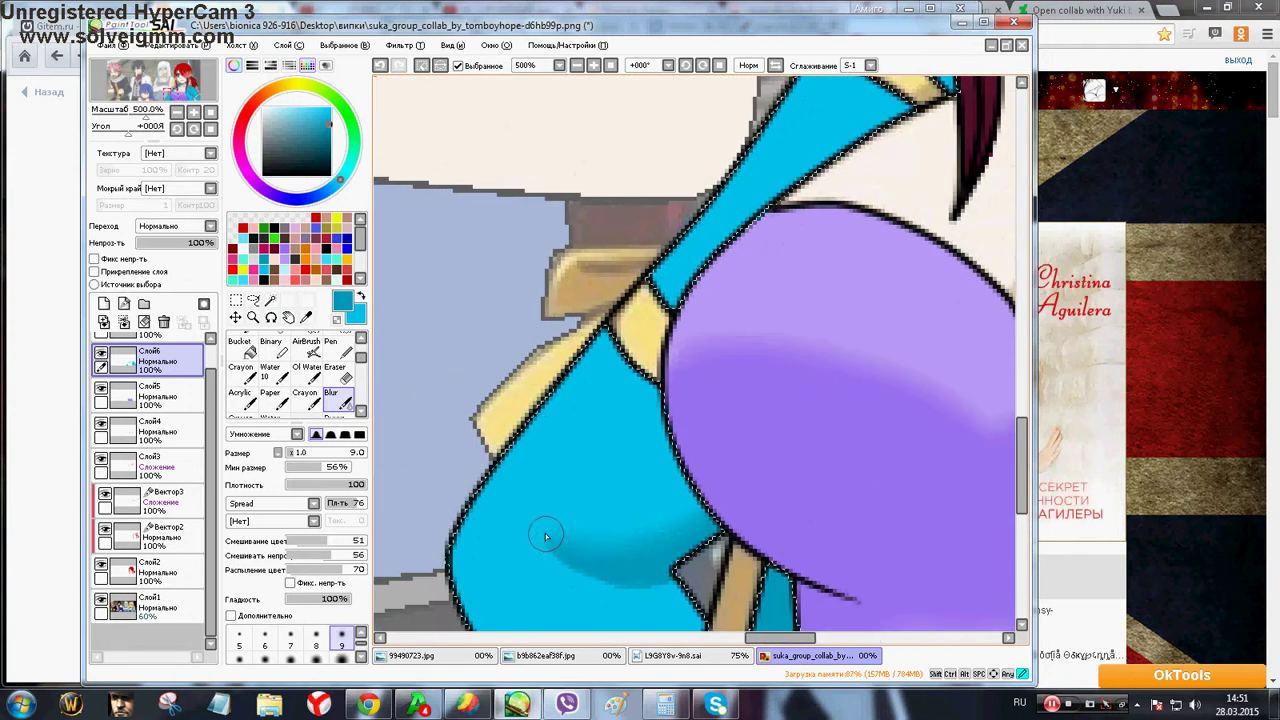
Paint a small darker blue shadow on the collar tip beside the hair strand away from the ponytail at brush size 4
scroll(775, 578, up, 5)
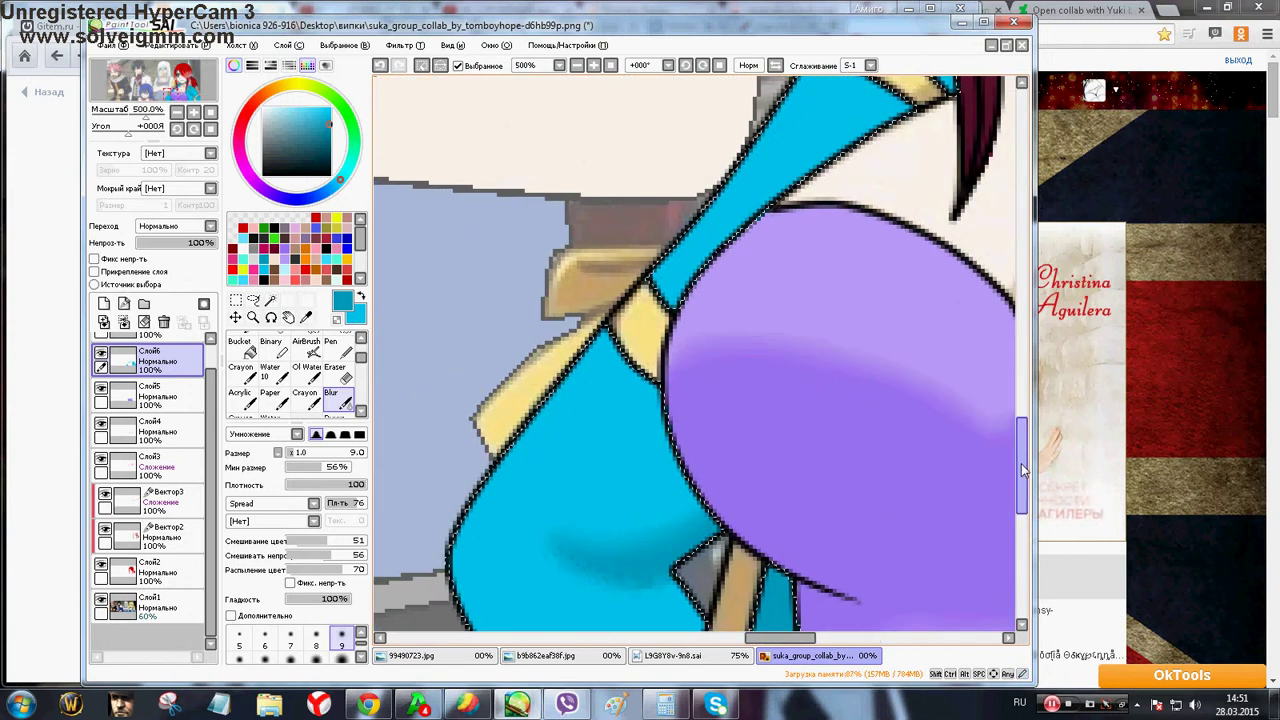
drag(808, 641, 824, 641)
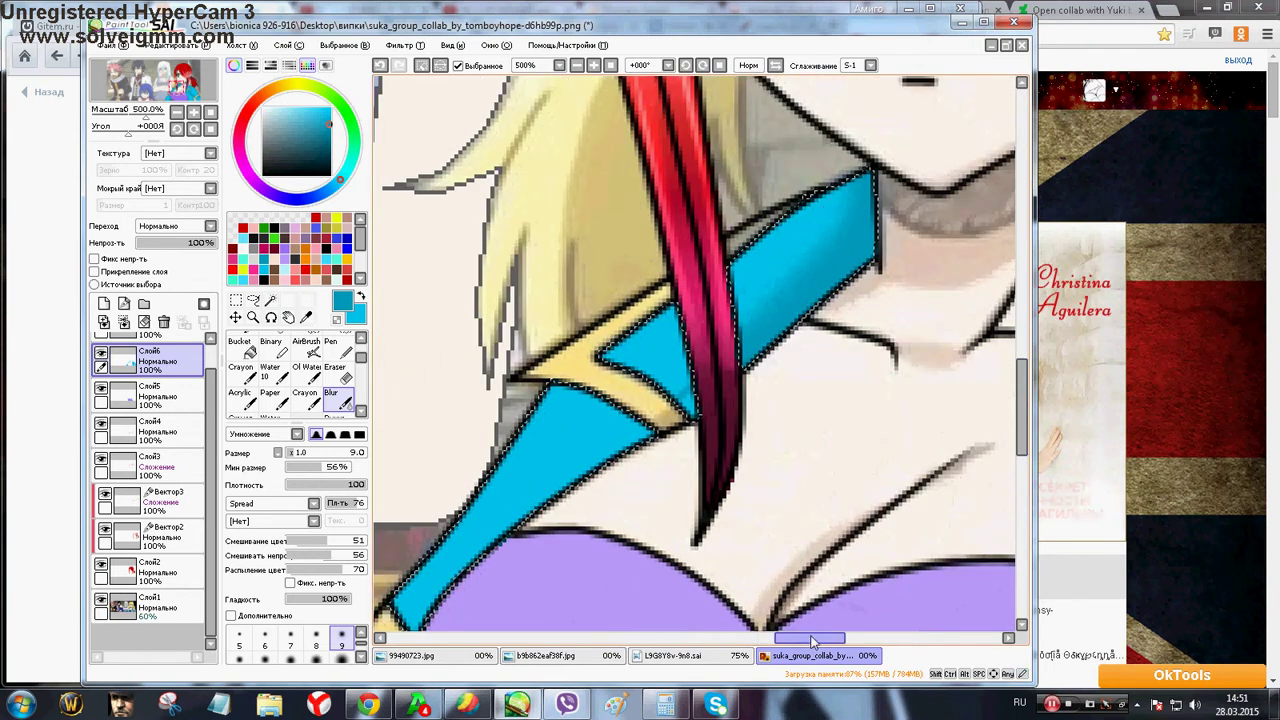
click(336, 414)
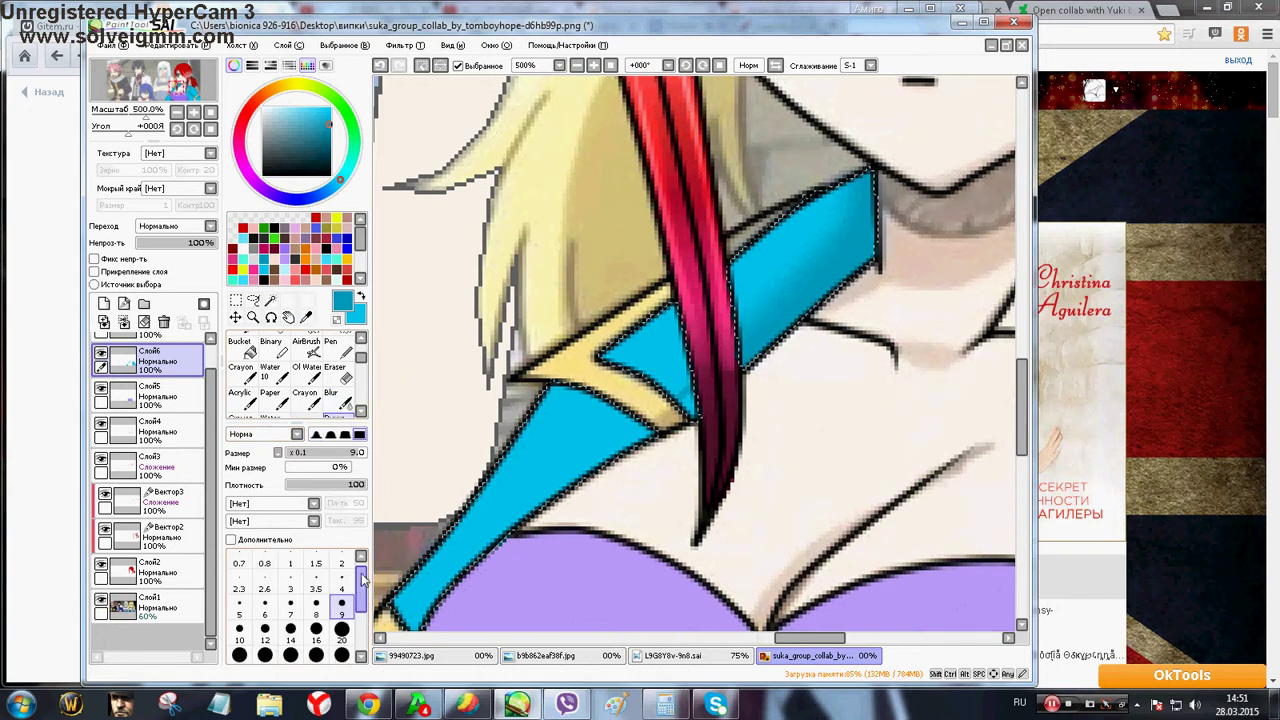
drag(690, 413, 686, 400)
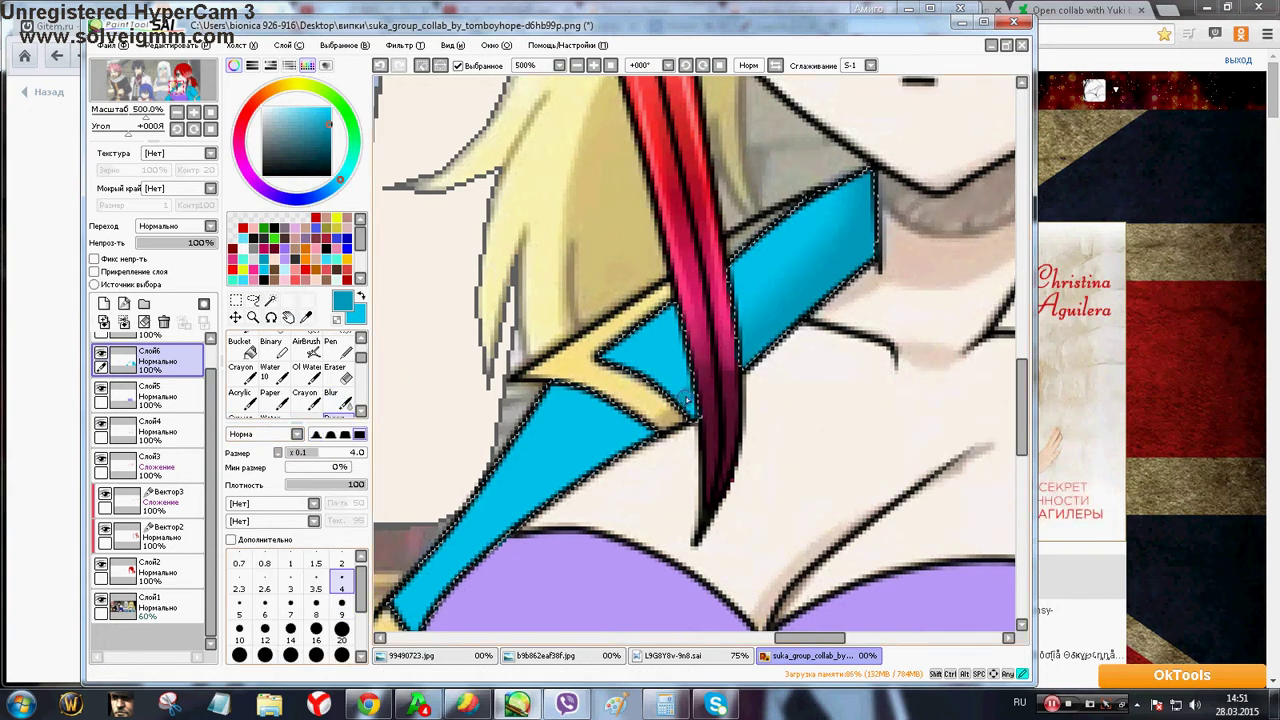
Clear the selection around the jacket with the whole outfit in view
scroll(690, 415, down, 3)
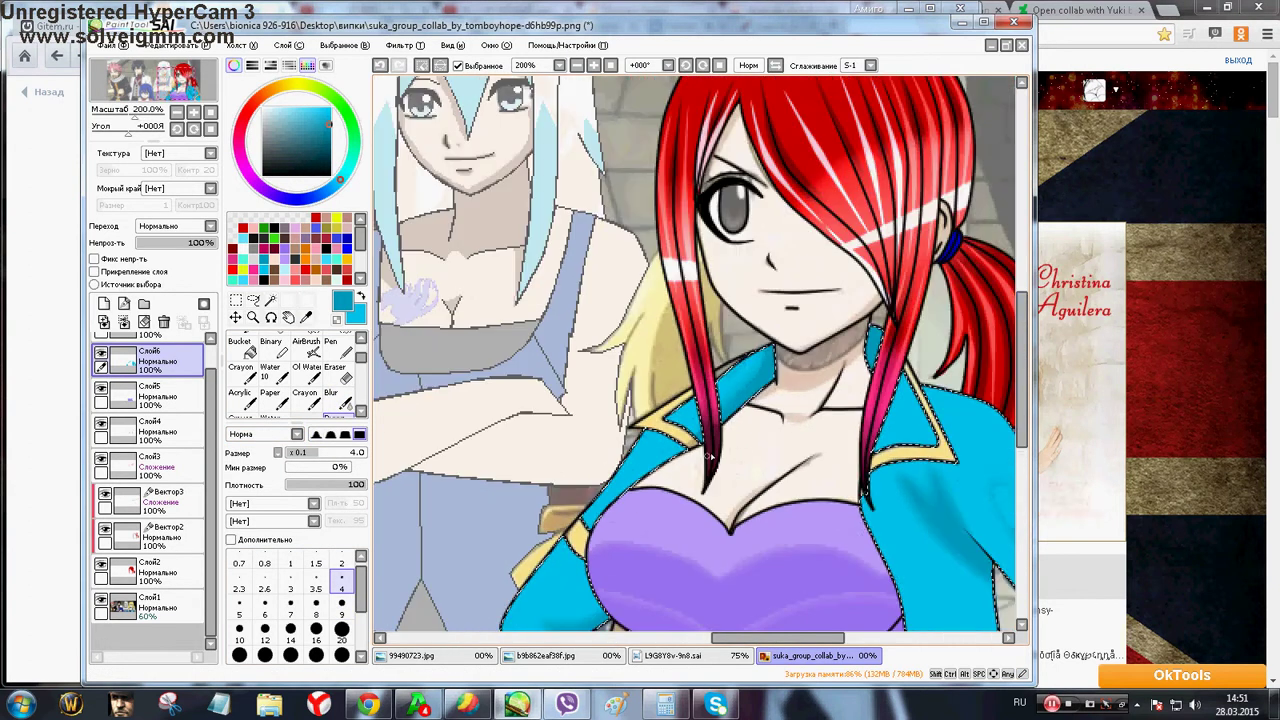
drag(1023, 439, 1023, 471)
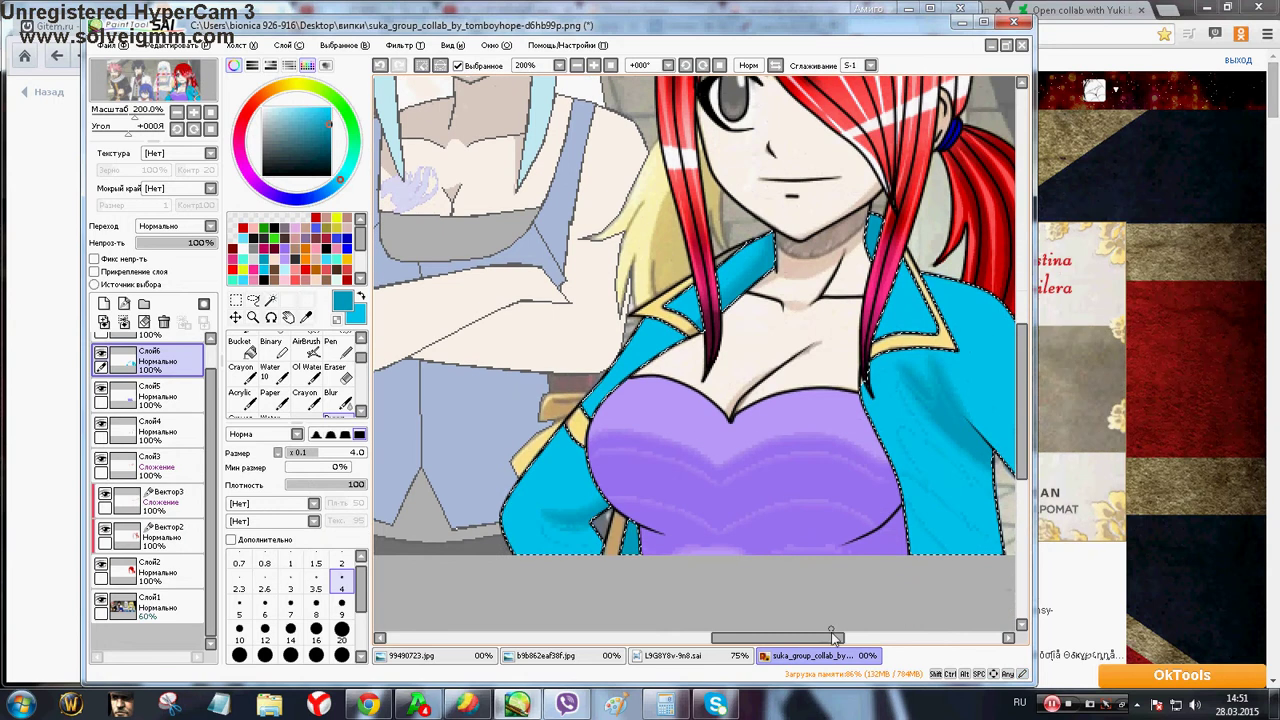
mouse_move(834, 638)
mouse_down()
mouse_move(881, 638)
mouse_move(818, 645)
mouse_up()
key(ctrl+d)
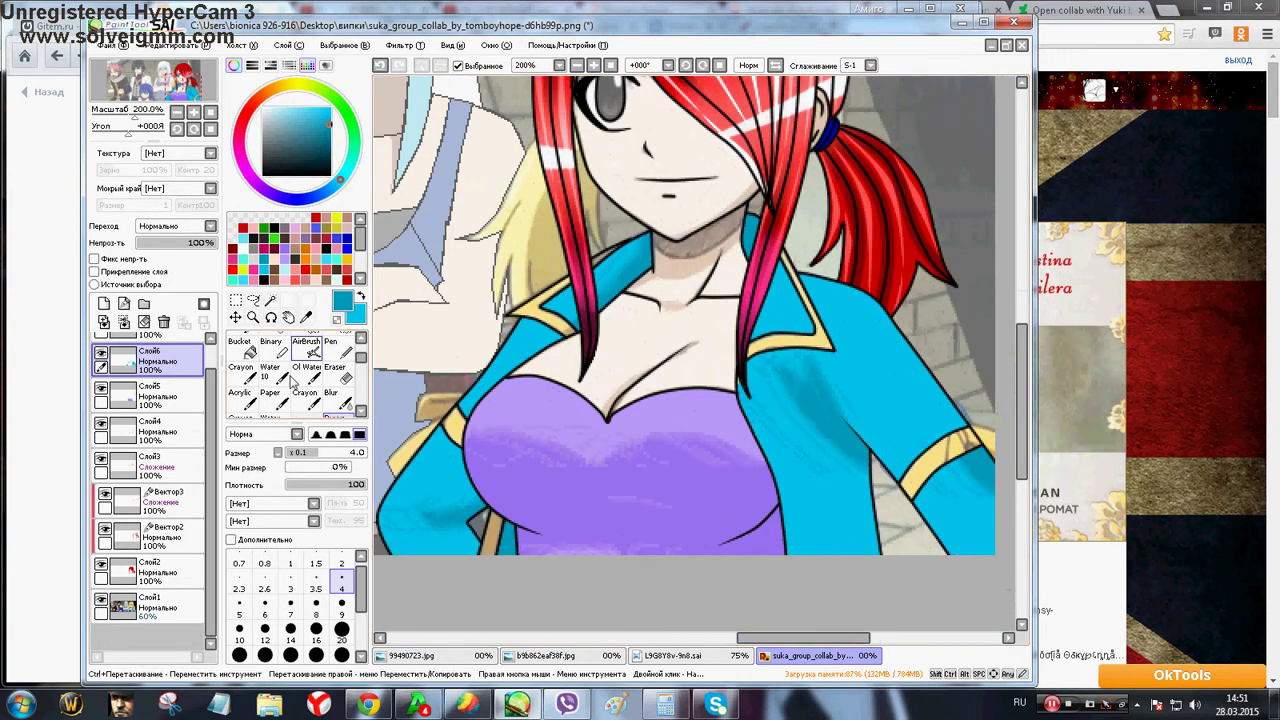
Add layer Слой7, pick white, and select the narrow strip between the bent arm and the purple top with the Magic Wand
click(104, 304)
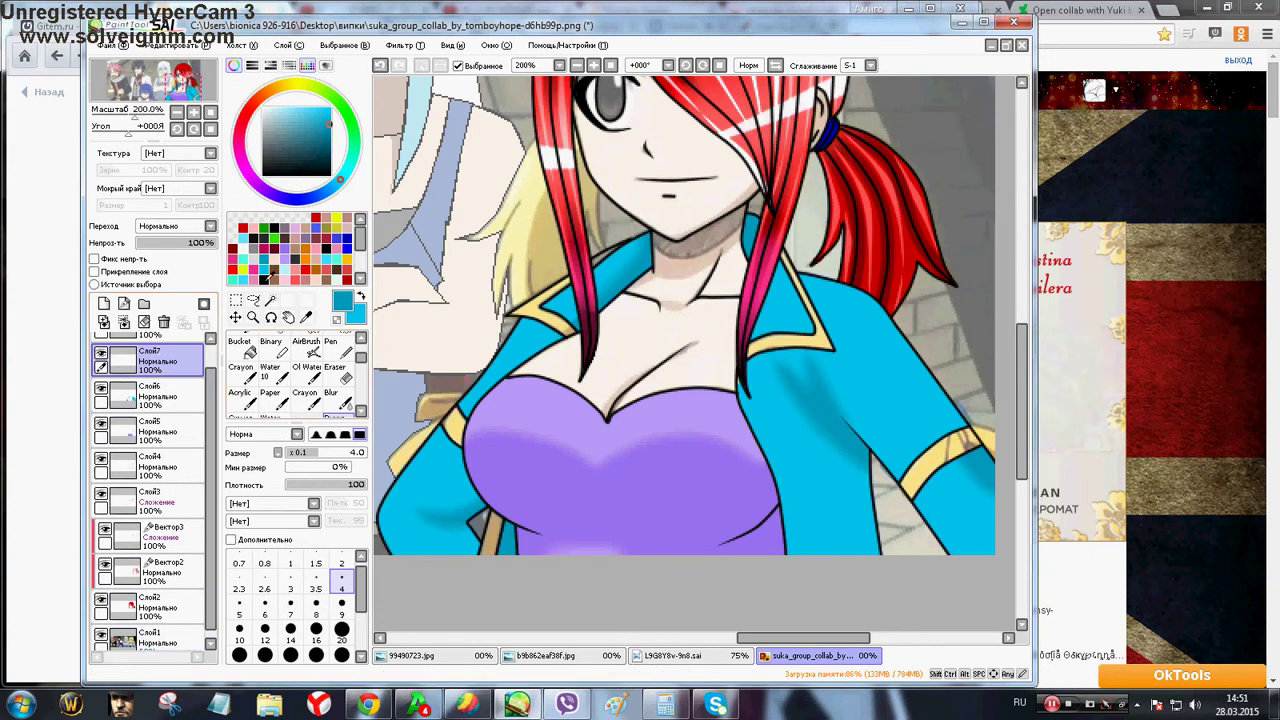
click(243, 248)
click(270, 300)
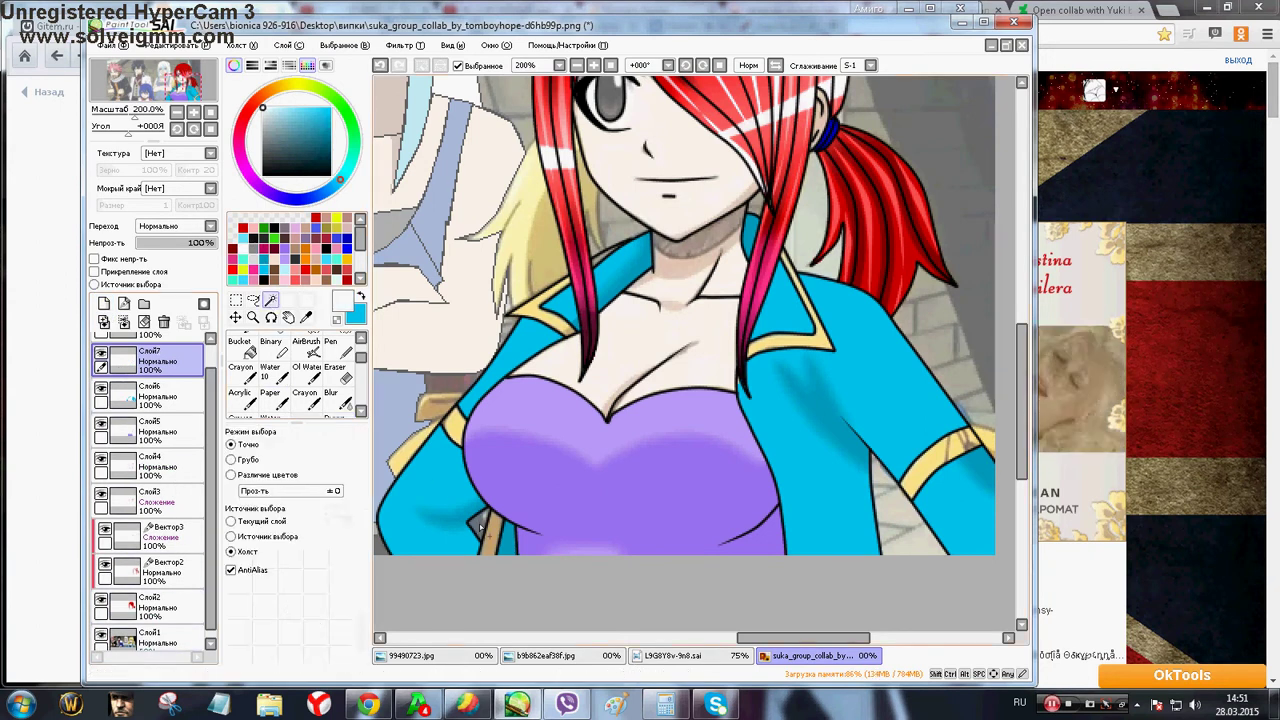
click(493, 545)
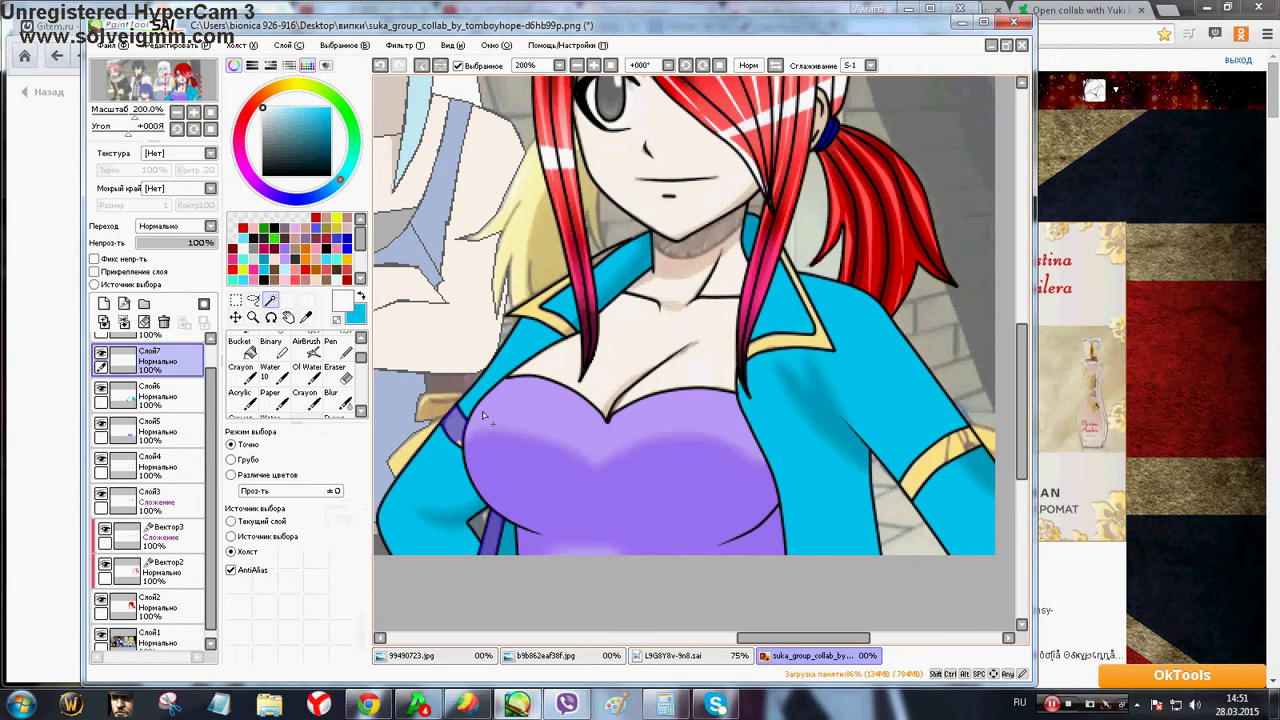
Add the remaining sliver of collar trim behind the hair strand, on the side away from the ponytail, to the selection
scroll(468, 449, up, 3)
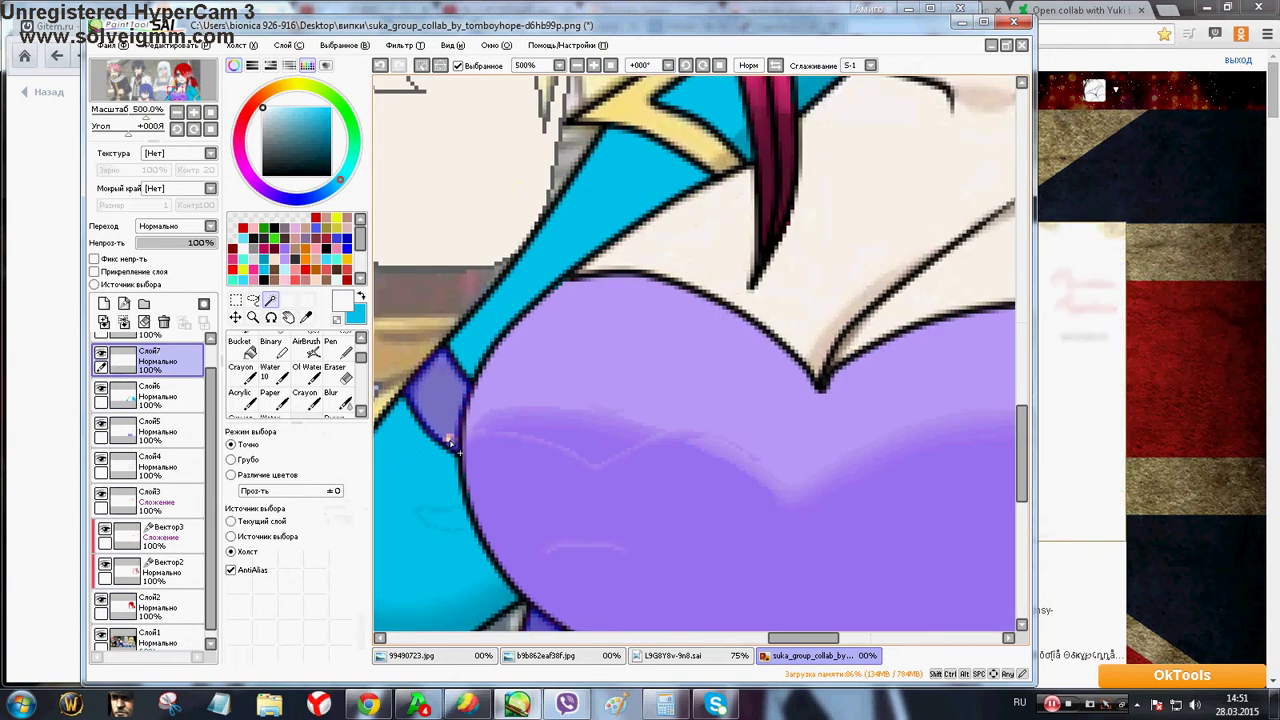
scroll(685, 138, down, 3)
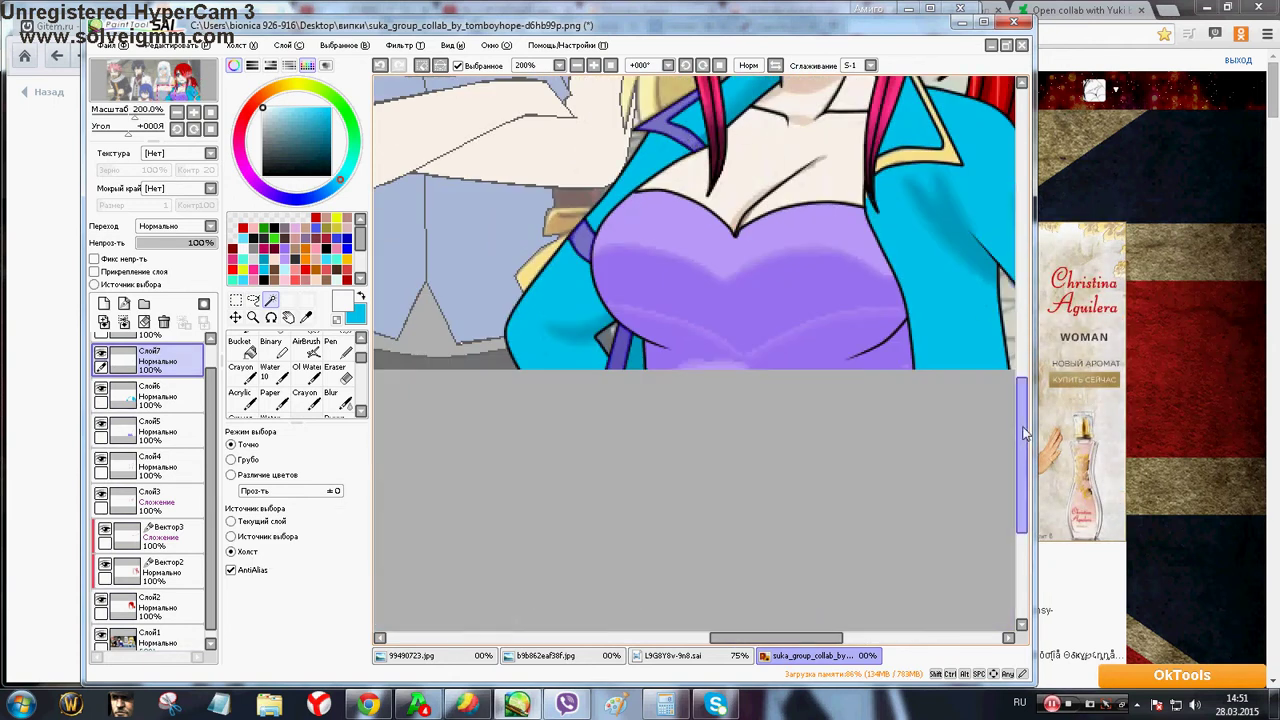
scroll(776, 147, up, 5)
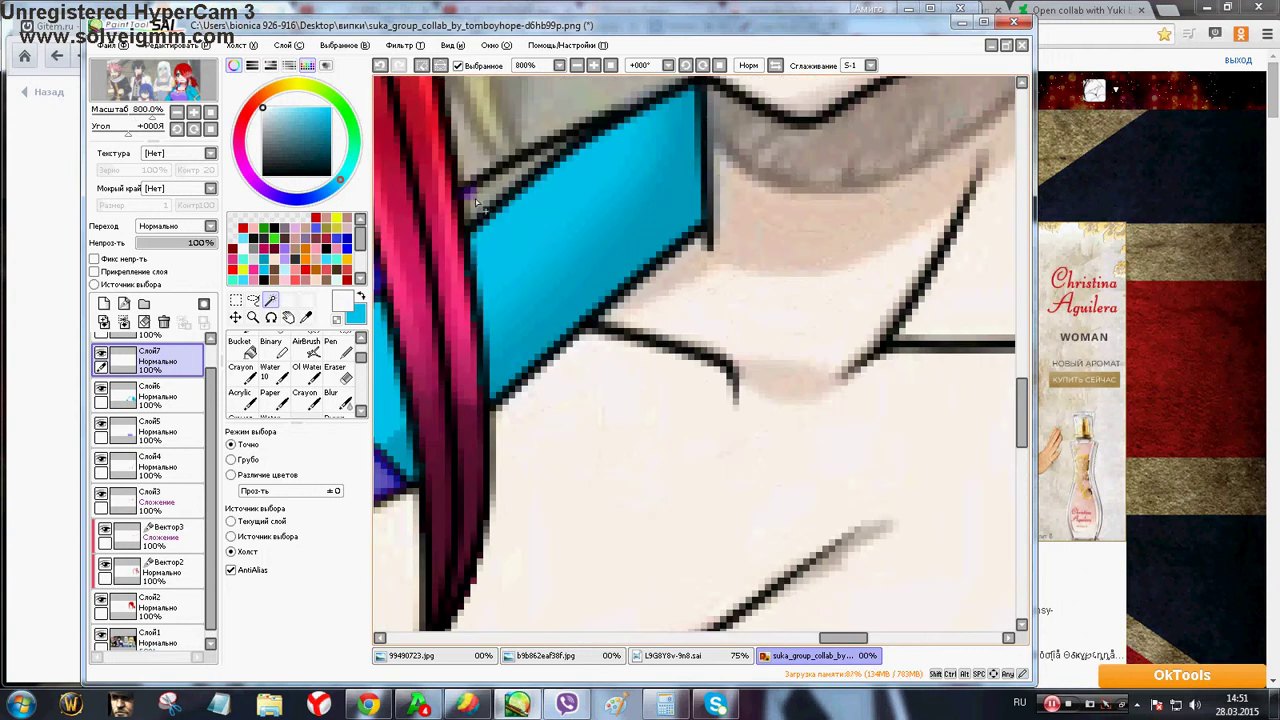
drag(476, 203, 500, 184)
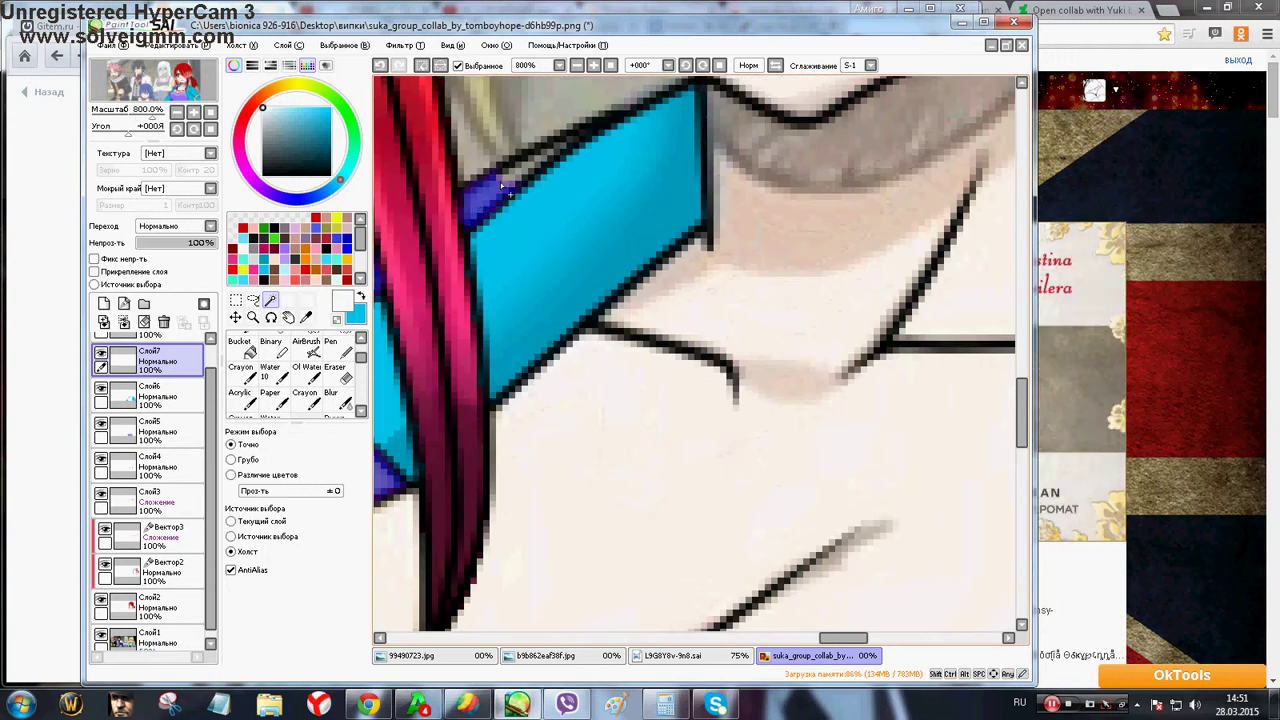
drag(508, 180, 517, 174)
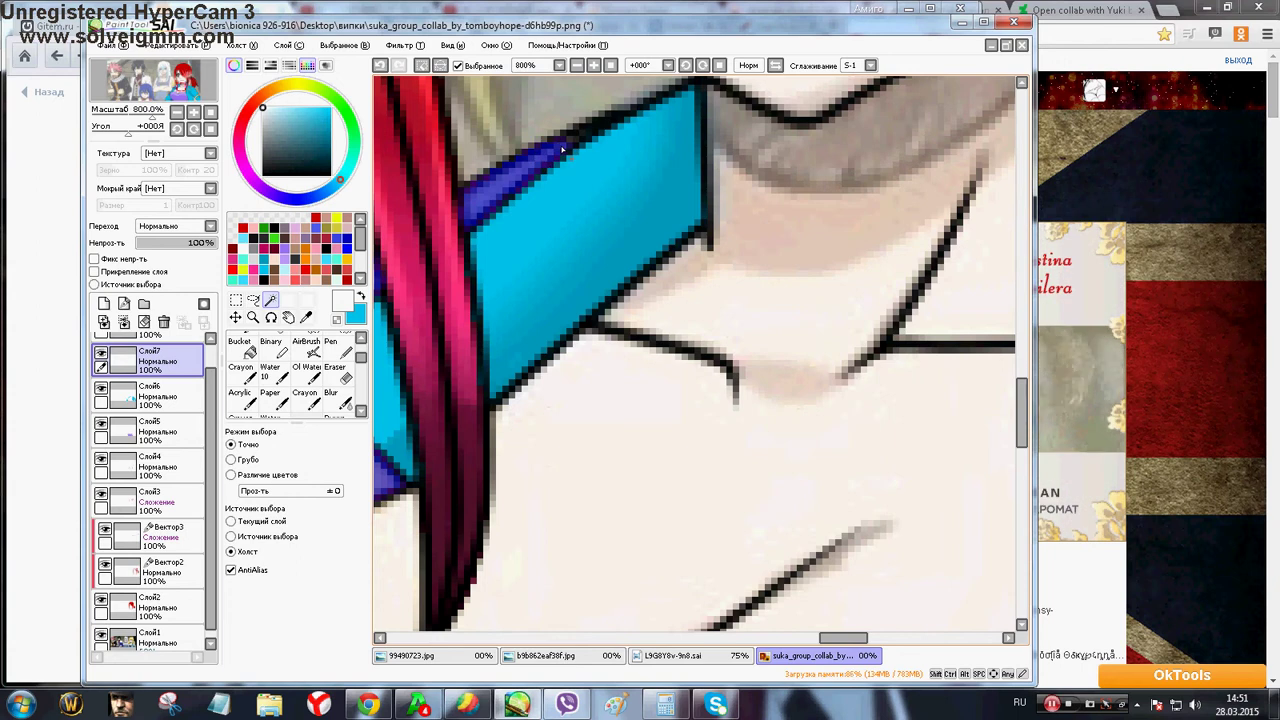
Add the yellow collar trim and sleeve cuff on the ponytail side to the selection, filling the gap in the trim
scroll(563, 150, down, 5)
scroll(740, 368, up, 4)
click(715, 388)
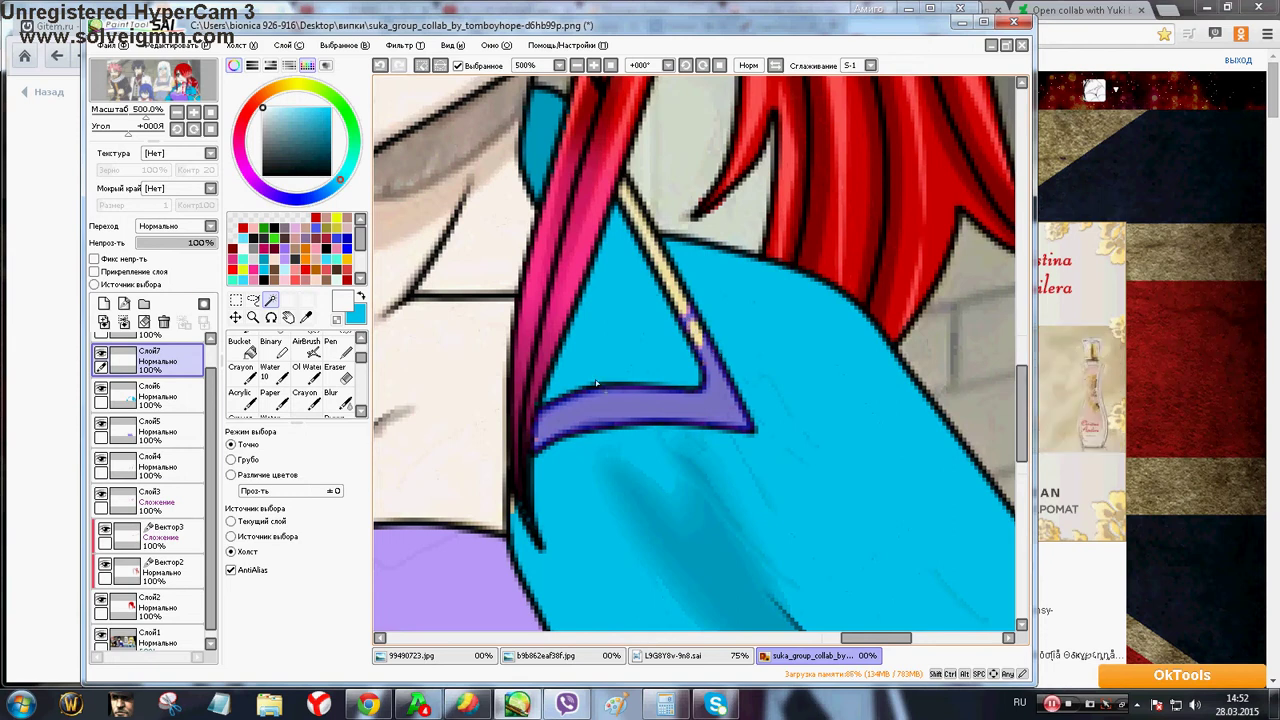
click(313, 333)
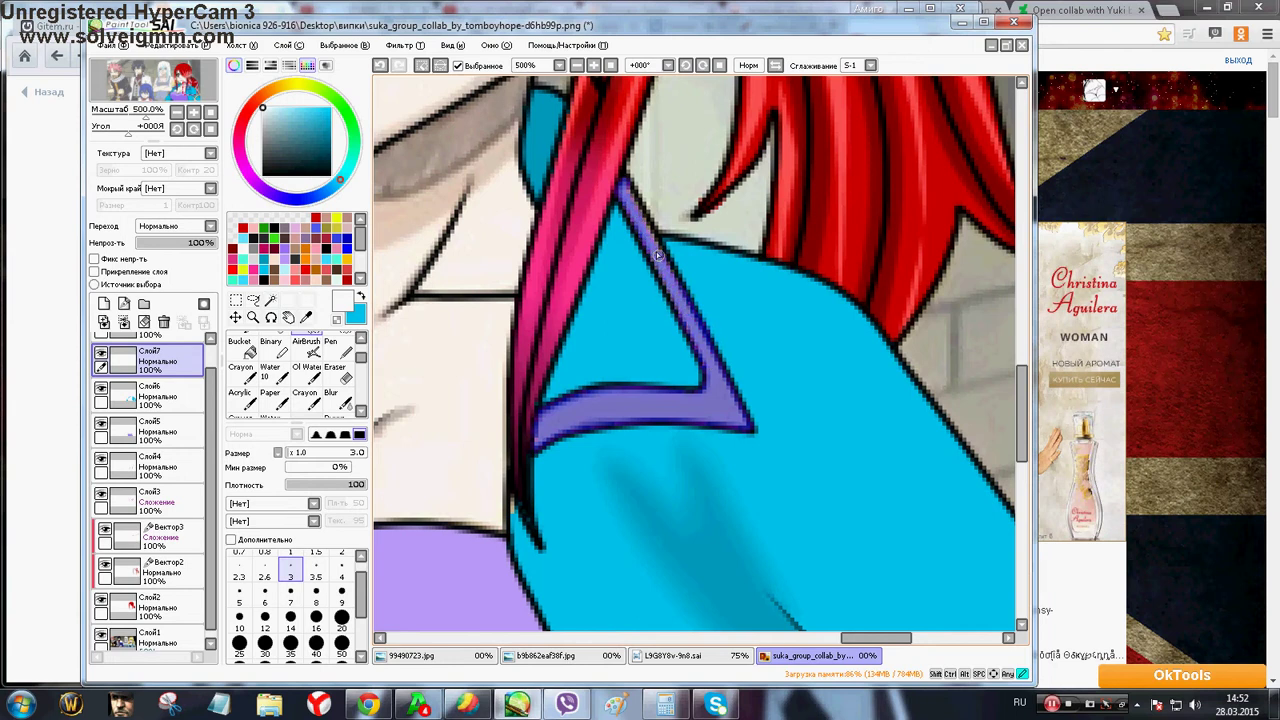
scroll(668, 298, down, 3)
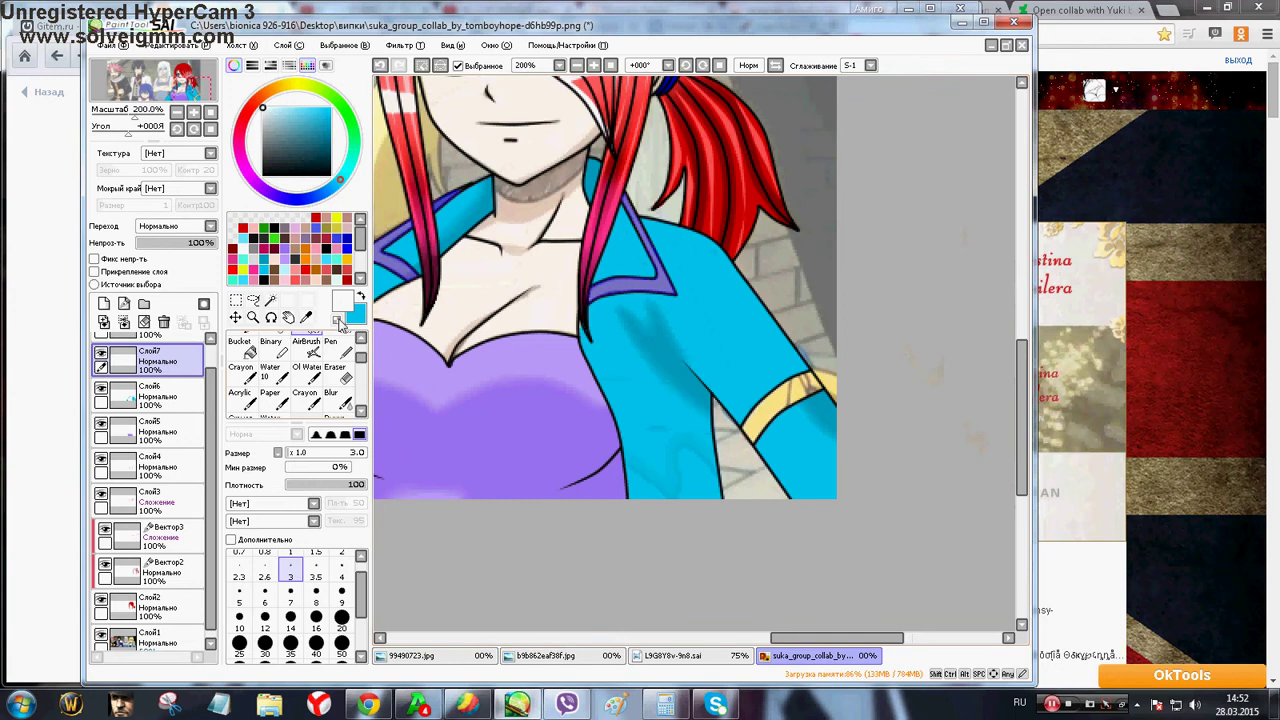
click(270, 300)
click(761, 427)
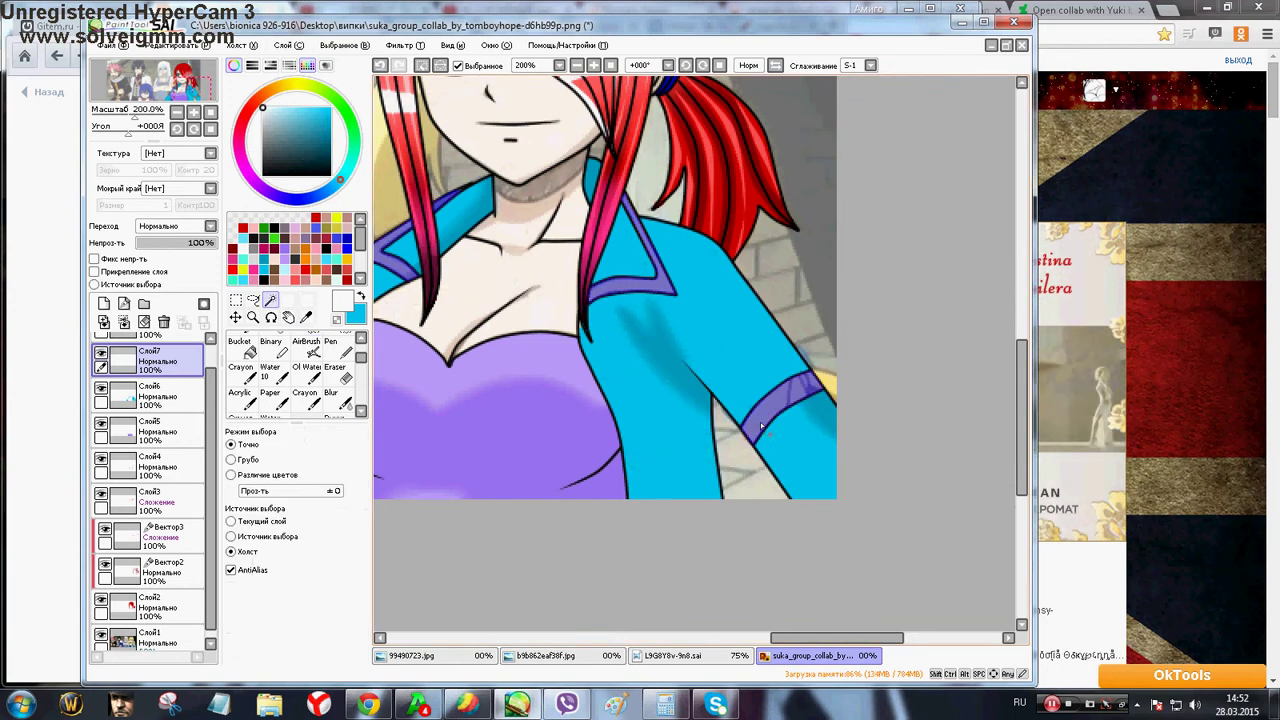
Paint the selected collar trims and sleeve cuffs white and the strip beside the purple top grey at brush size 20
click(338, 416)
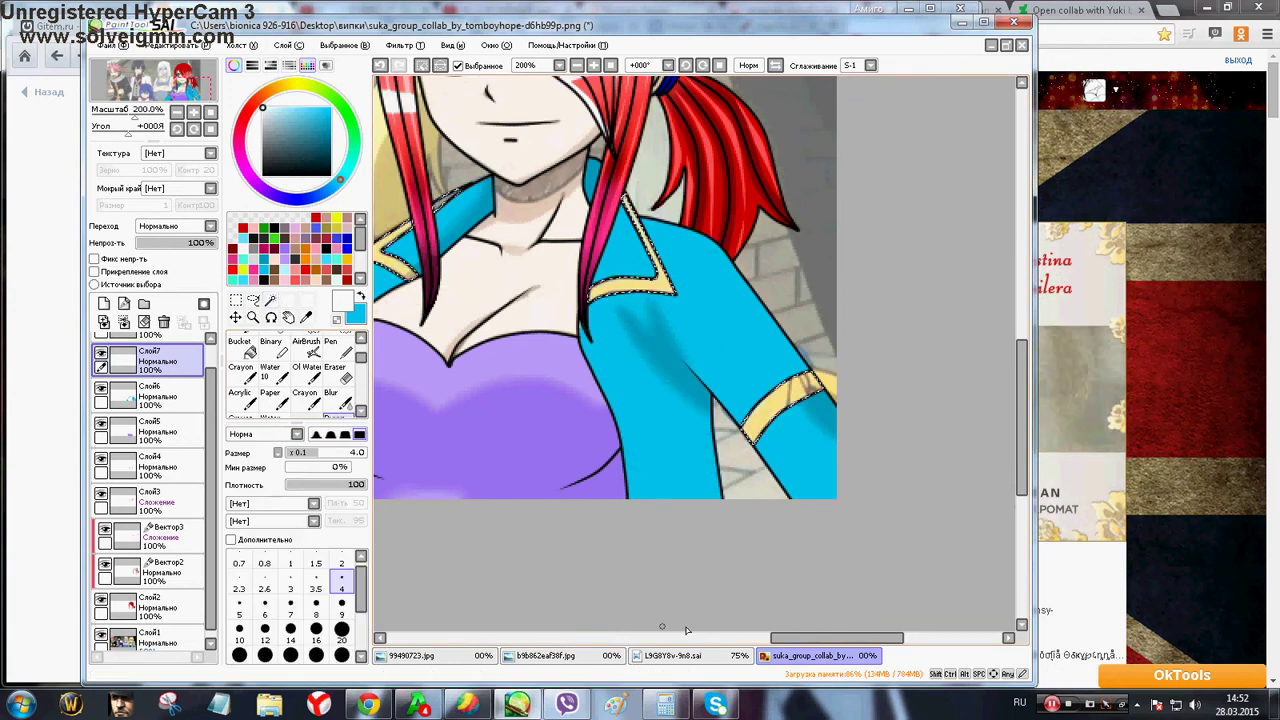
click(341, 630)
drag(745, 433, 822, 378)
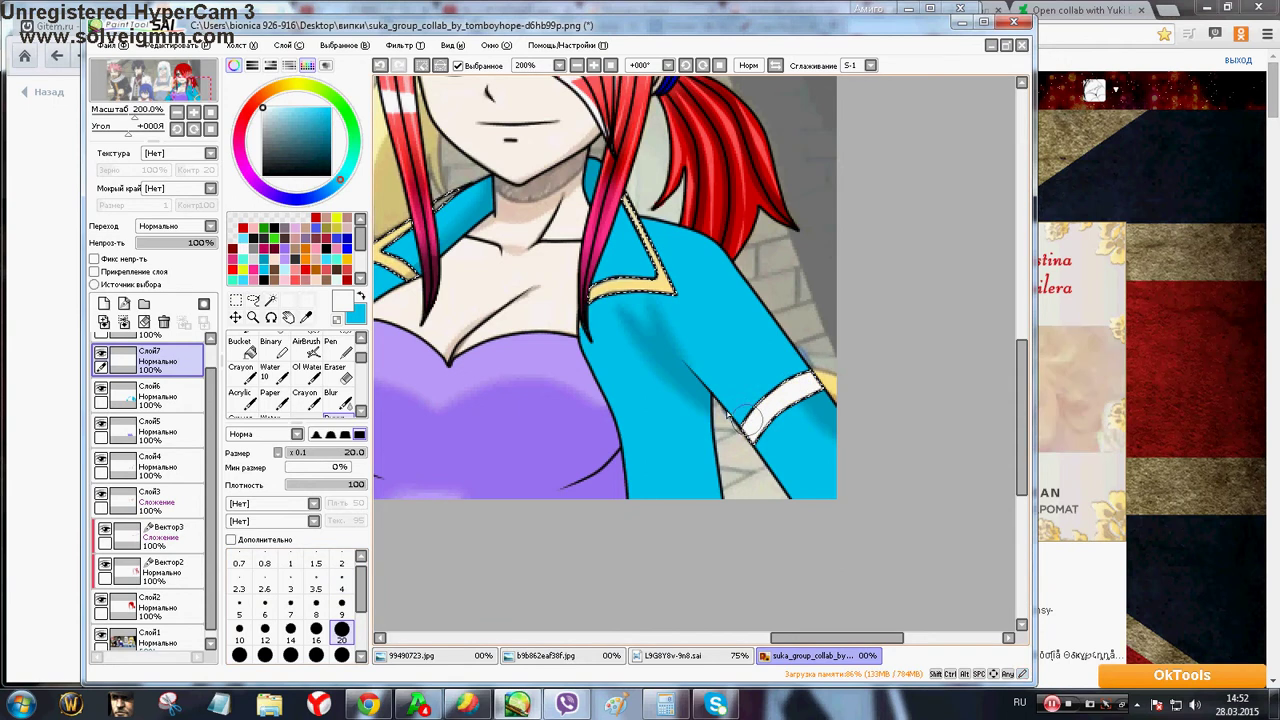
mouse_move(590, 291)
mouse_down()
mouse_move(680, 292)
mouse_move(656, 240)
mouse_up()
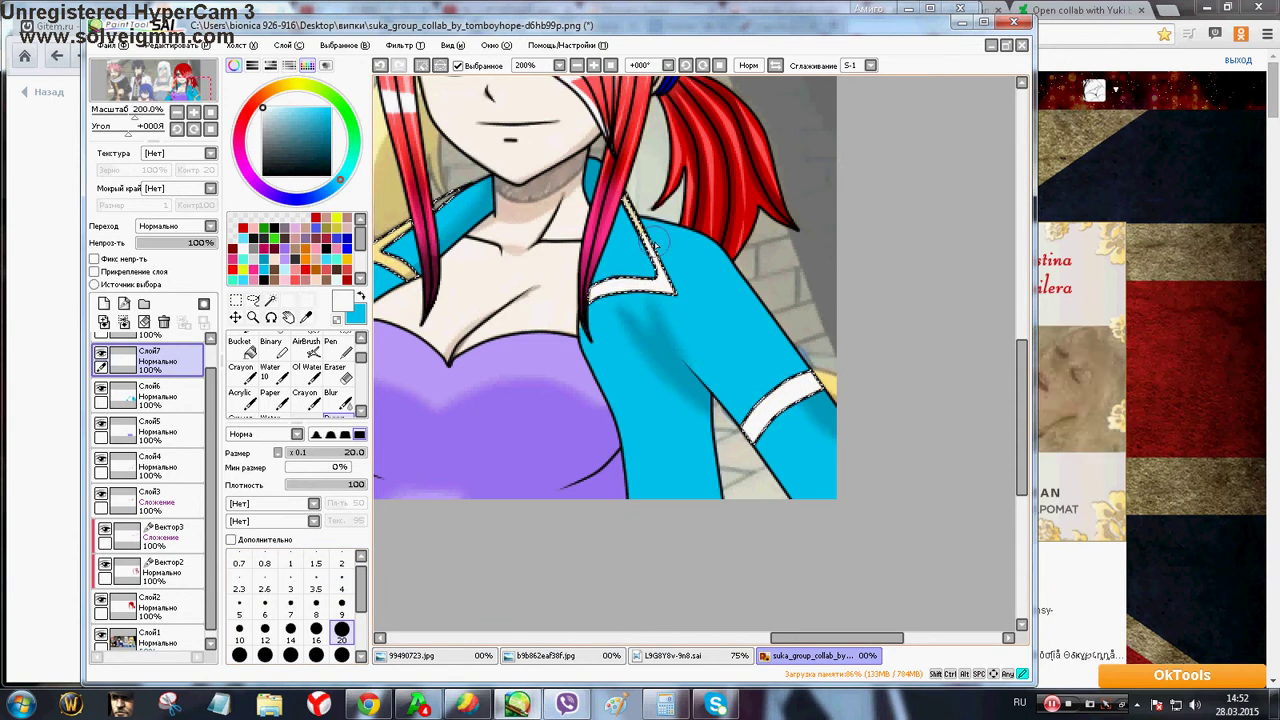
drag(790, 638, 760, 640)
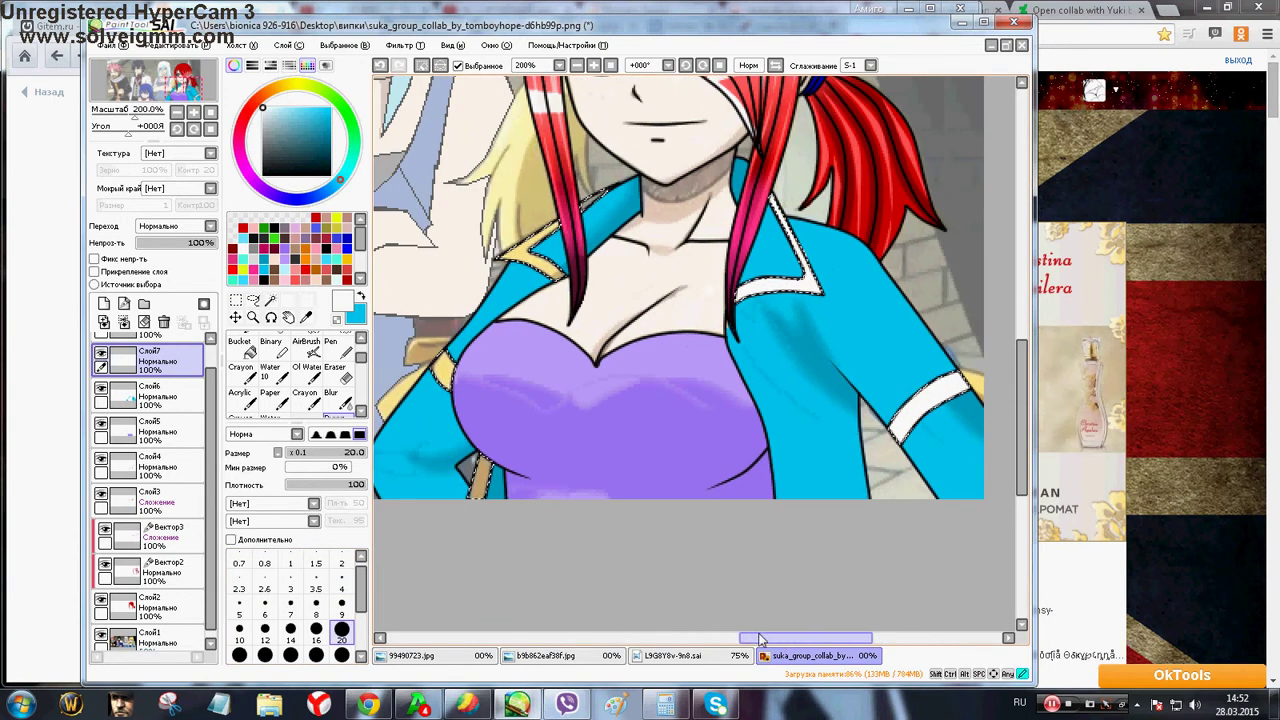
mouse_move(463, 374)
mouse_down()
mouse_move(445, 358)
mouse_move(454, 370)
mouse_up()
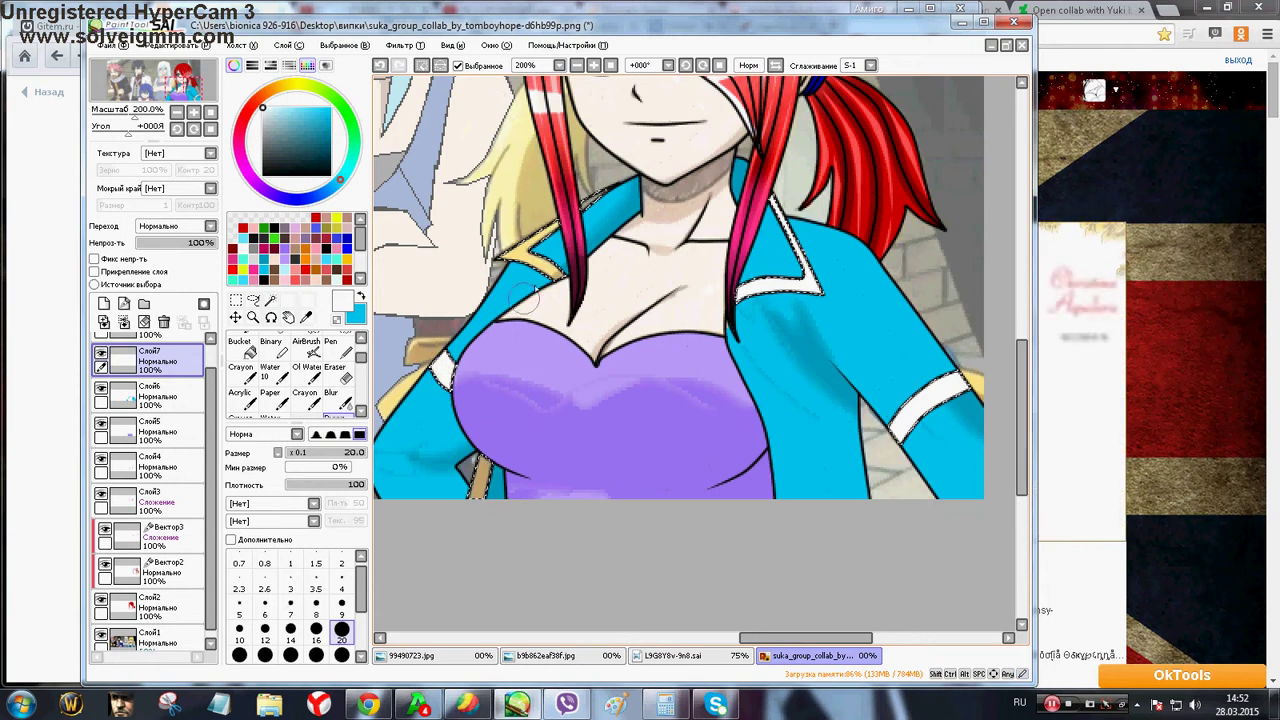
mouse_move(532, 292)
mouse_down()
mouse_move(563, 285)
mouse_move(510, 252)
mouse_move(563, 215)
mouse_up()
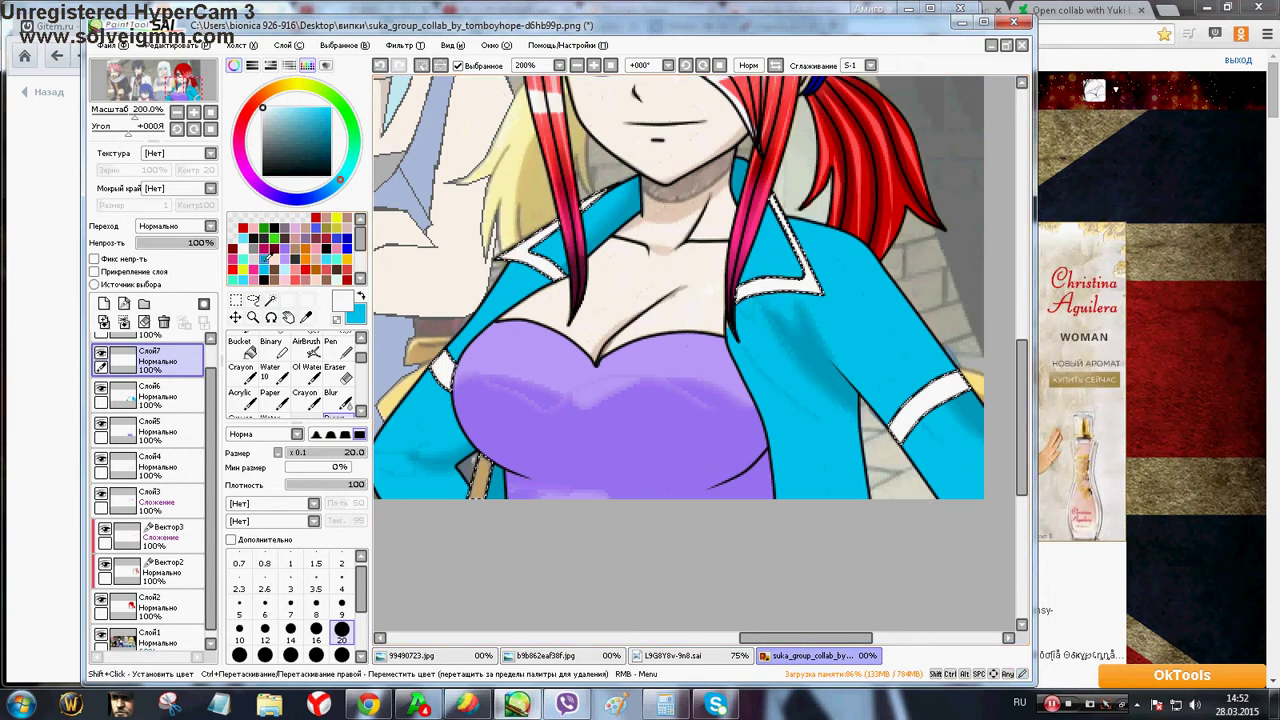
click(254, 250)
drag(476, 488, 491, 445)
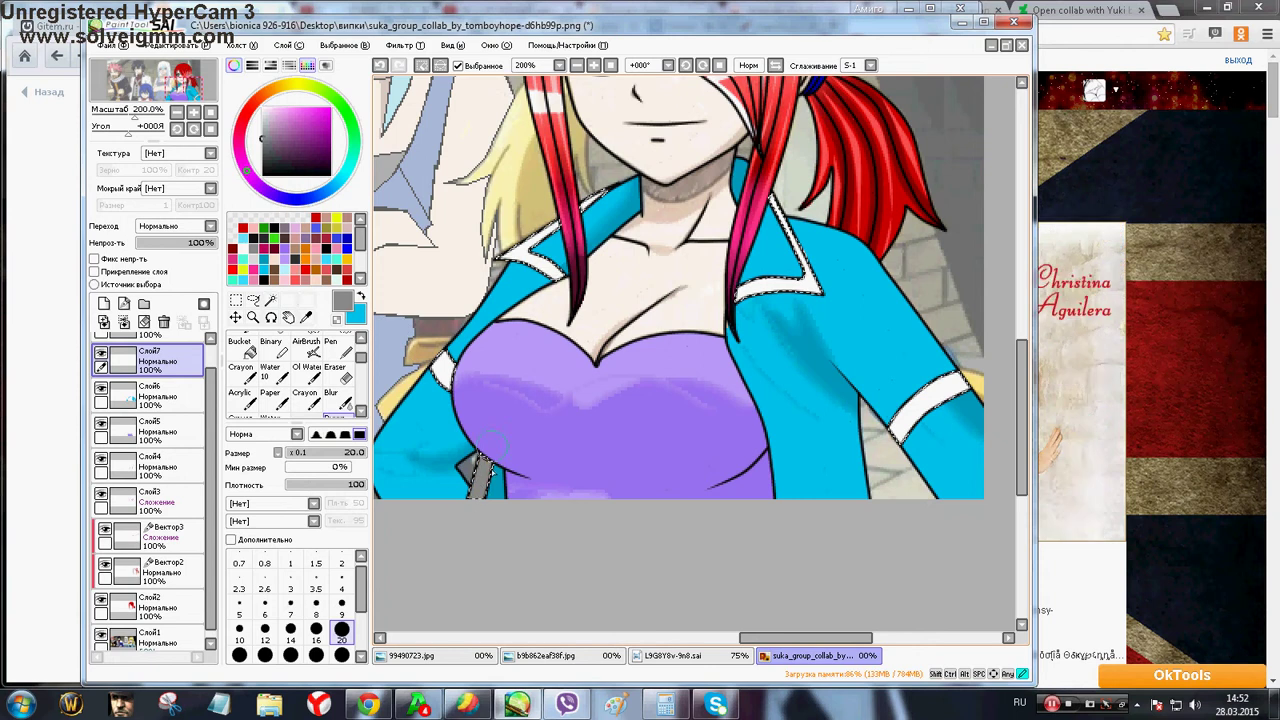
Dab light grey on the white collar trim's tip away from the ponytail, redoing the stroke once, and clear the selection
click(244, 249)
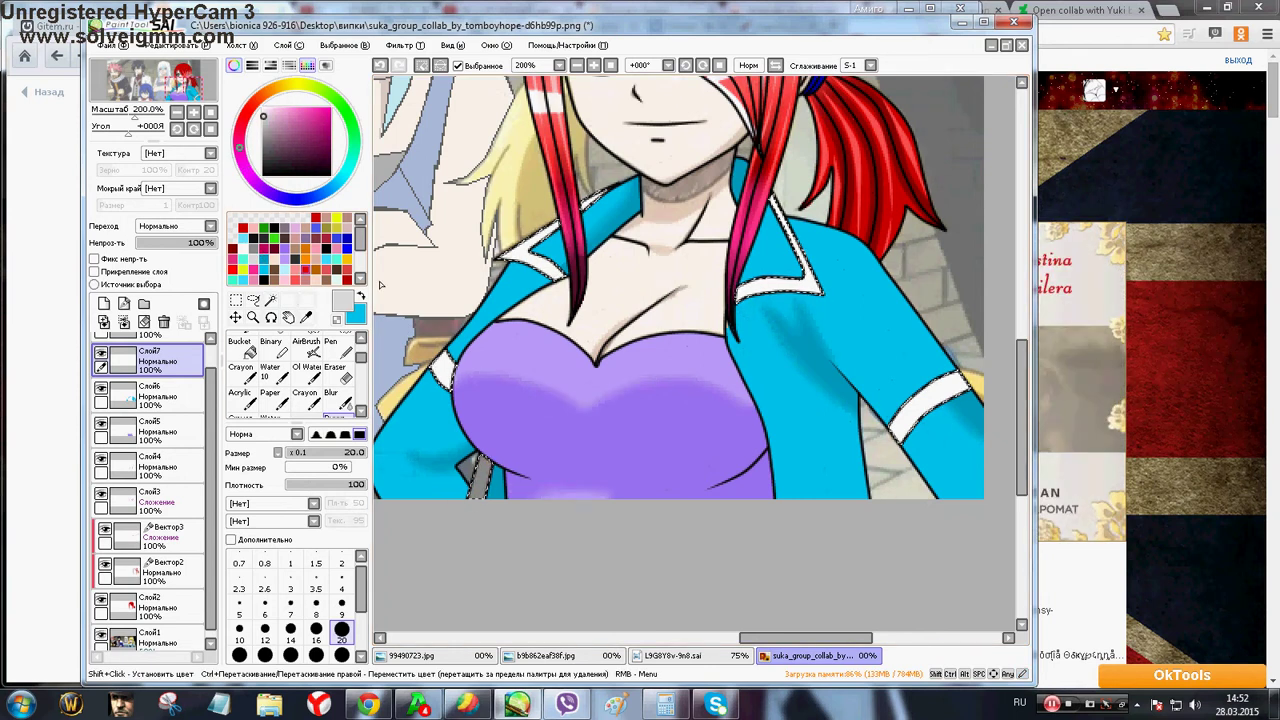
drag(537, 281, 562, 282)
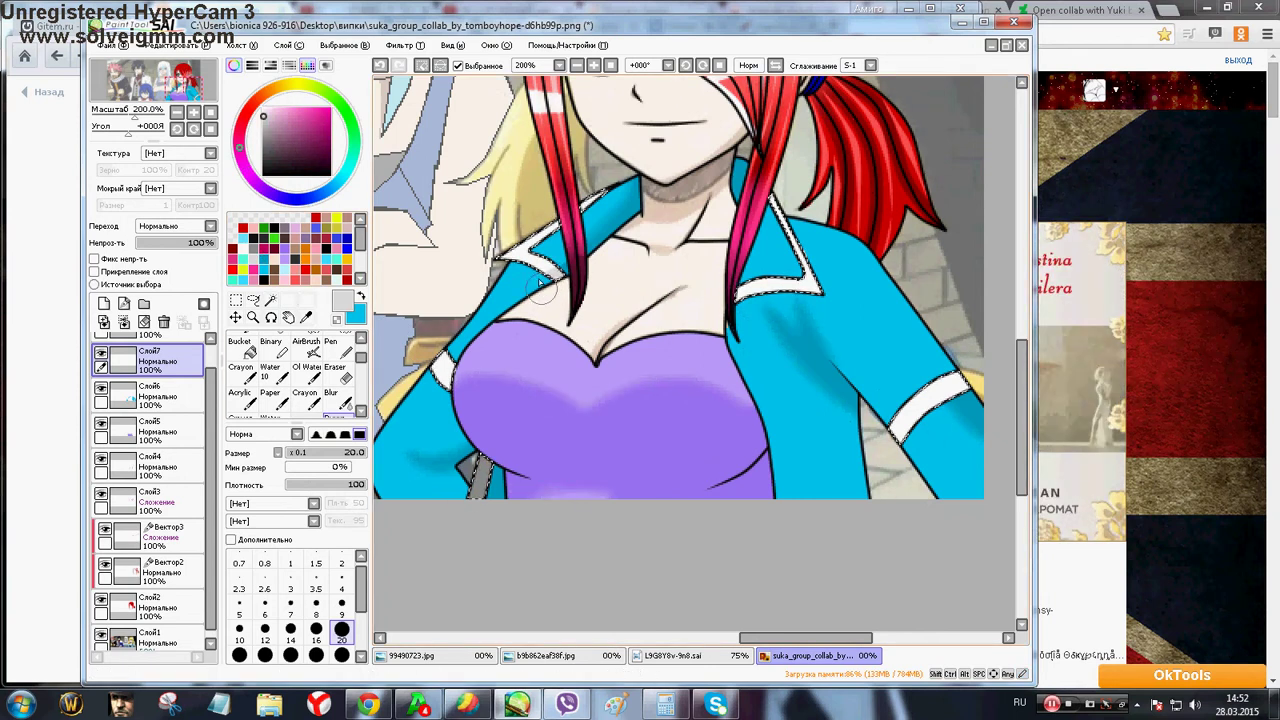
scroll(556, 290, up, 2)
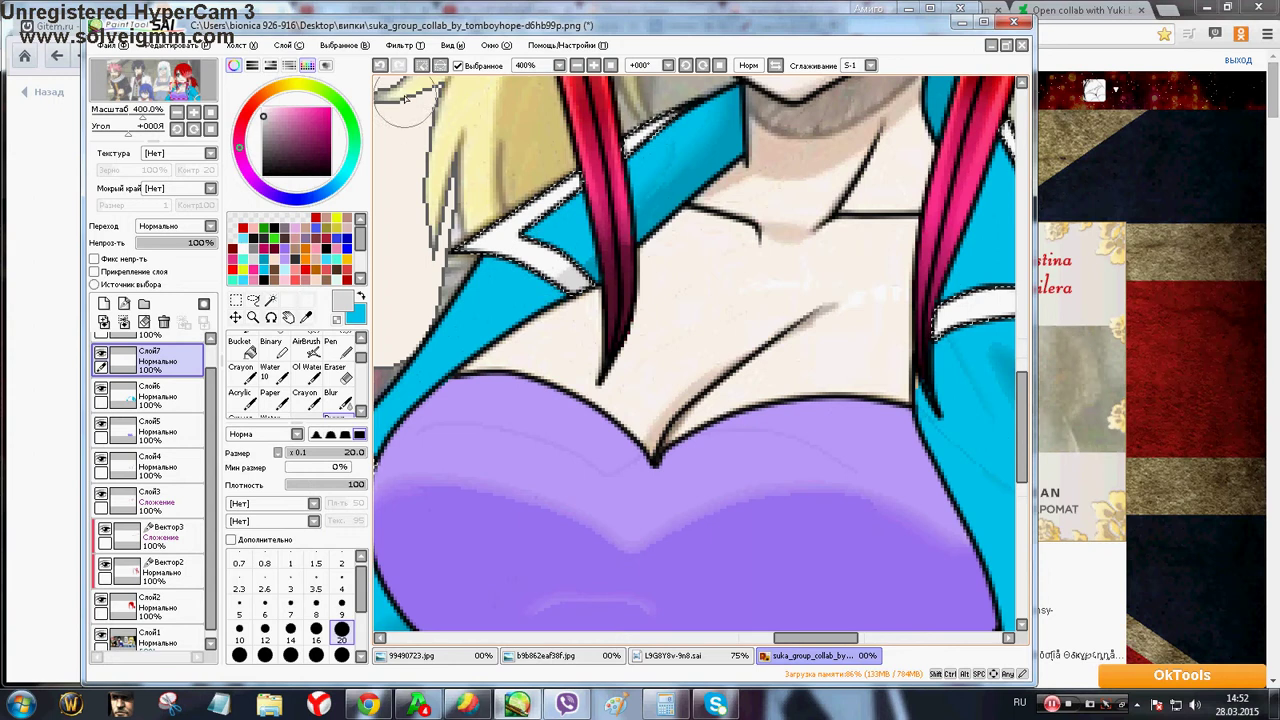
click(381, 66)
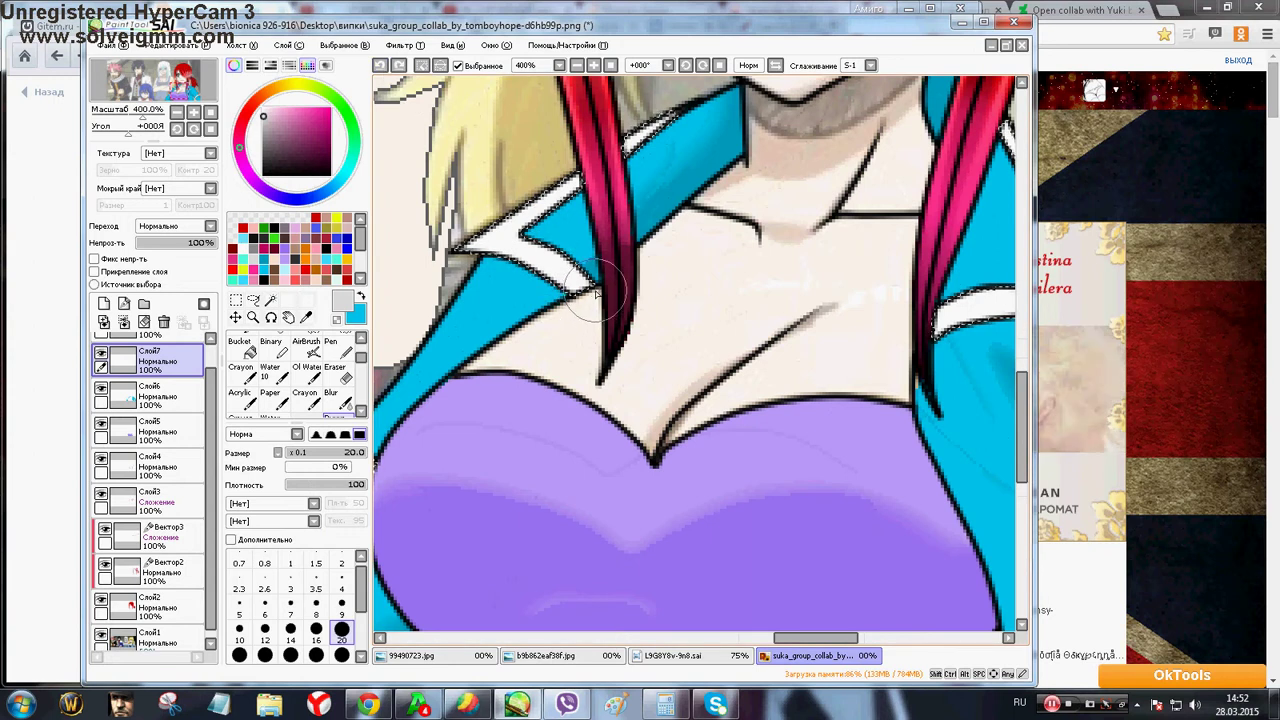
drag(600, 291, 586, 303)
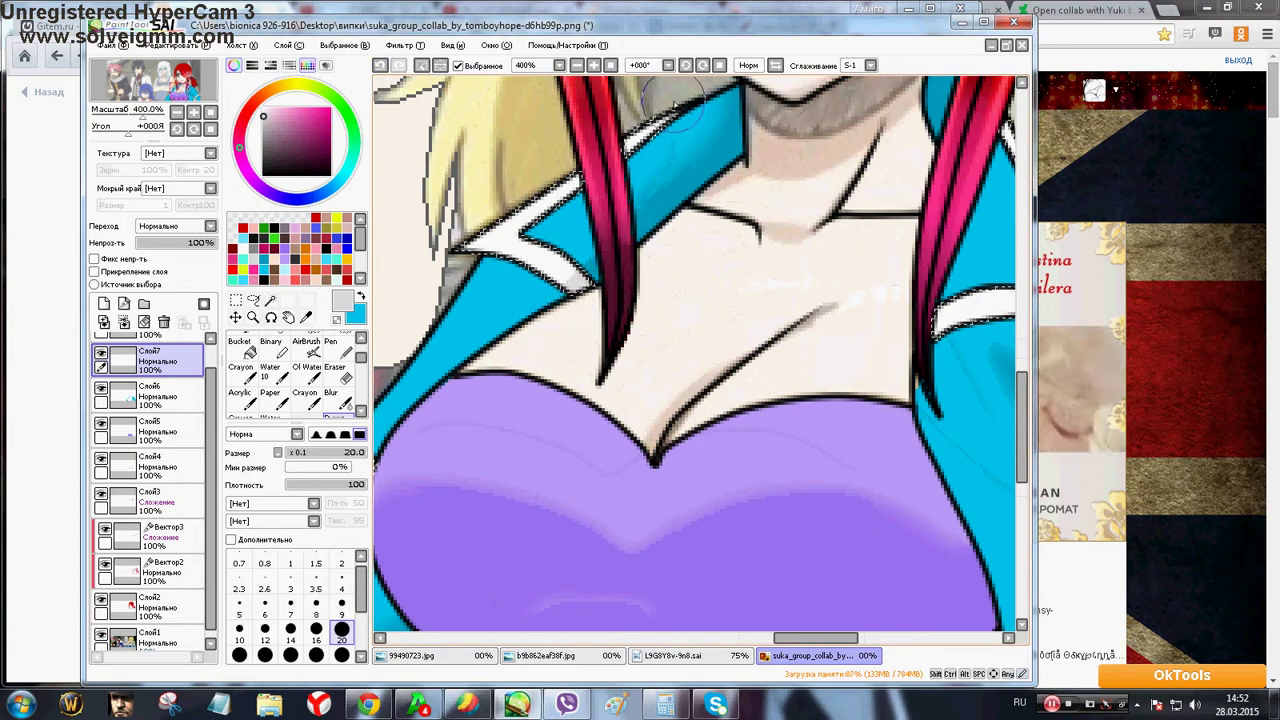
scroll(652, 220, down, 1)
scroll(652, 220, down, 1)
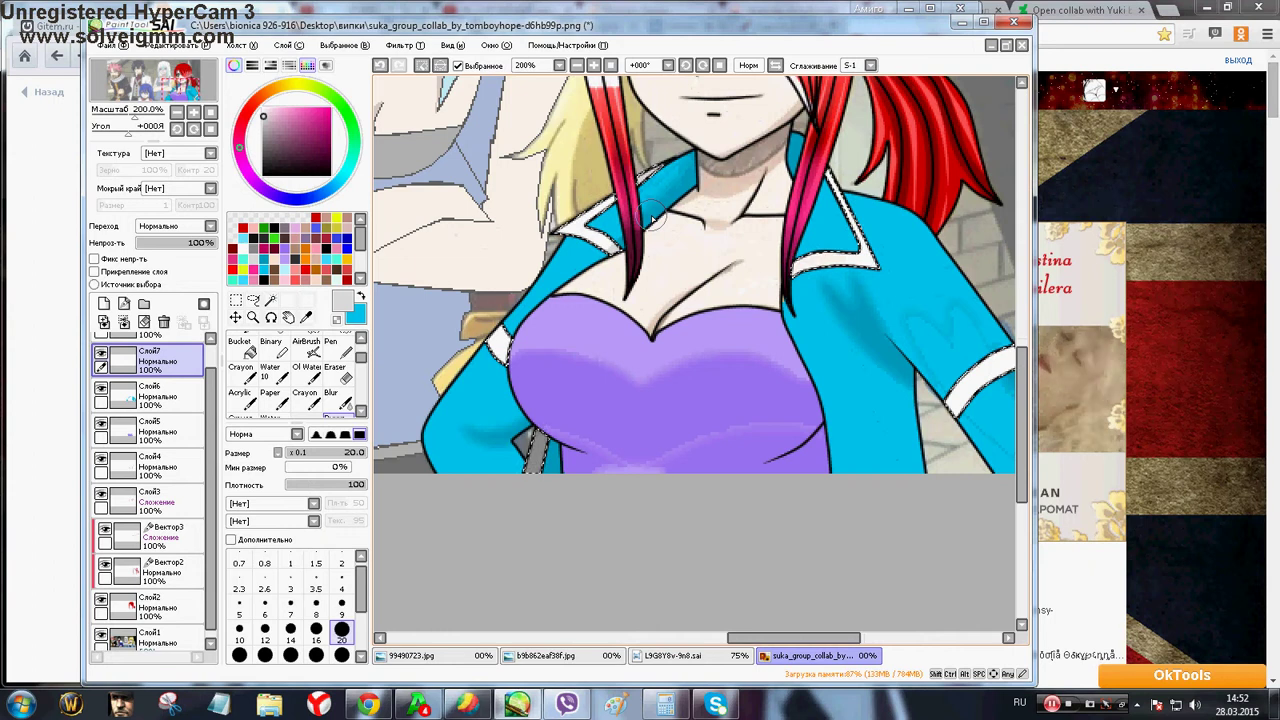
click(423, 68)
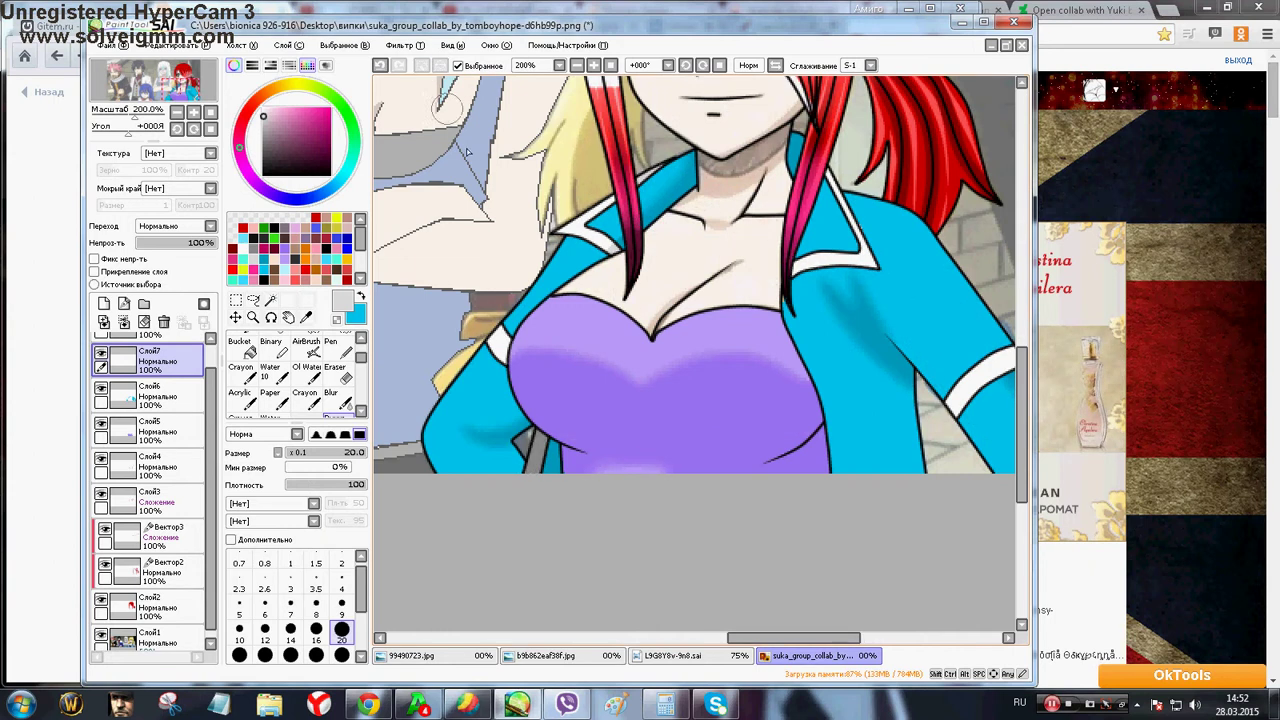
Fill the unpainted gap at the tip of the ponytail-side hair strand with jacket blue on Слой6 at brush size 4
scroll(818, 243, up, 4)
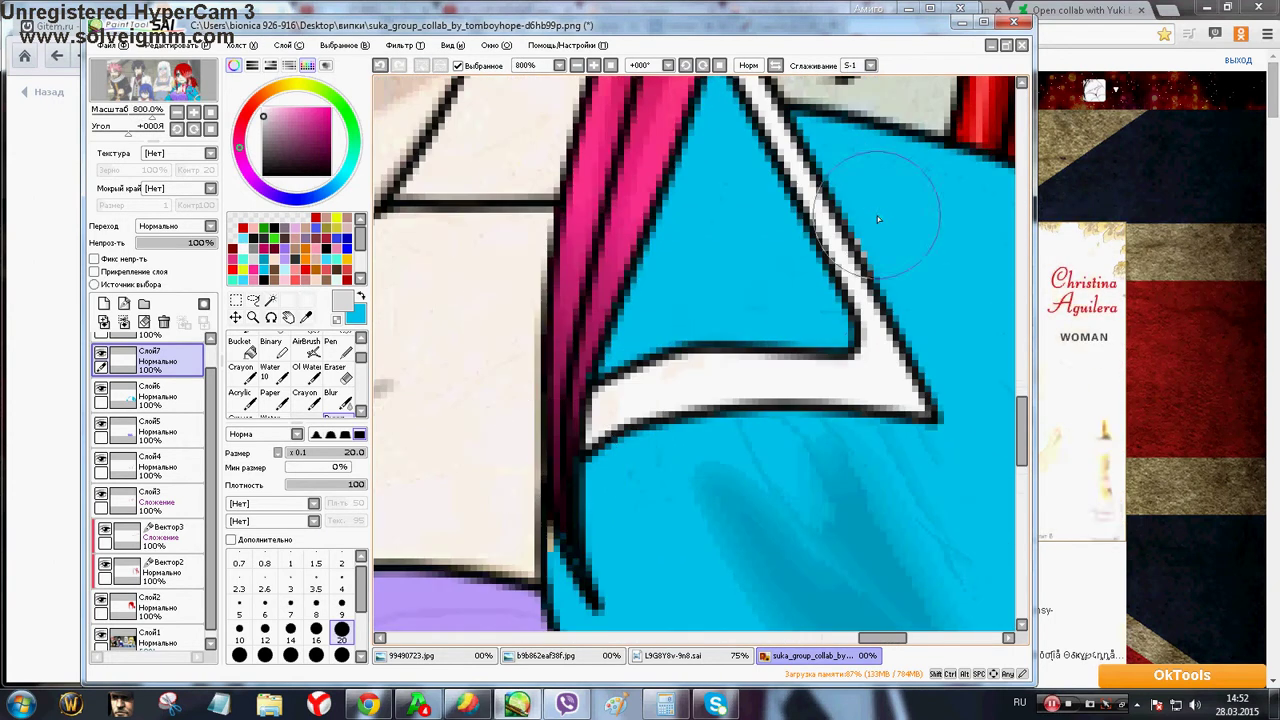
click(341, 582)
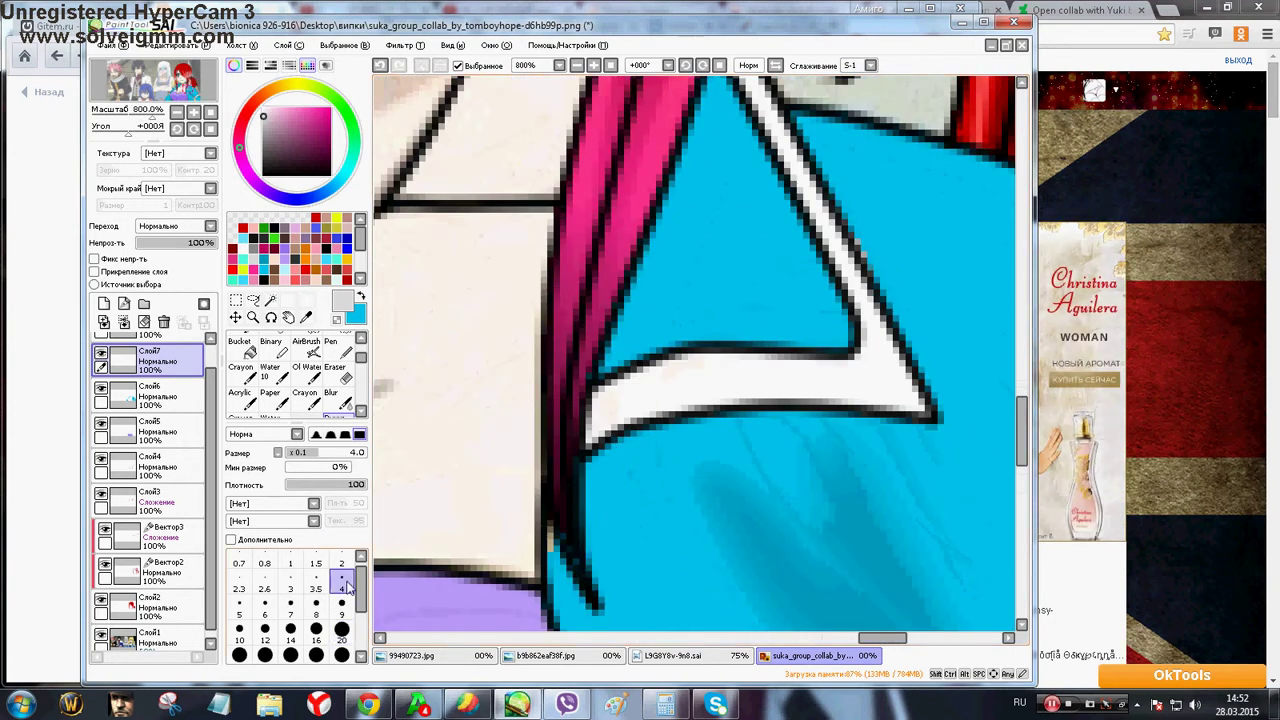
click(362, 297)
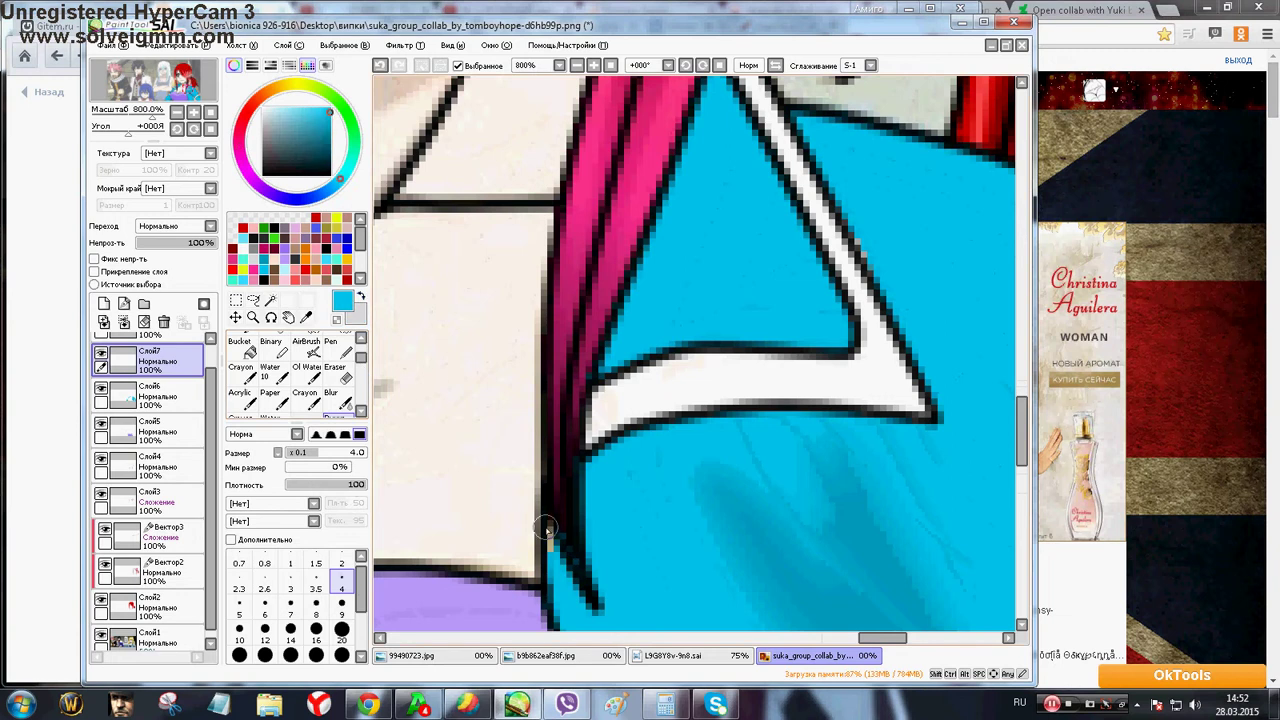
click(150, 395)
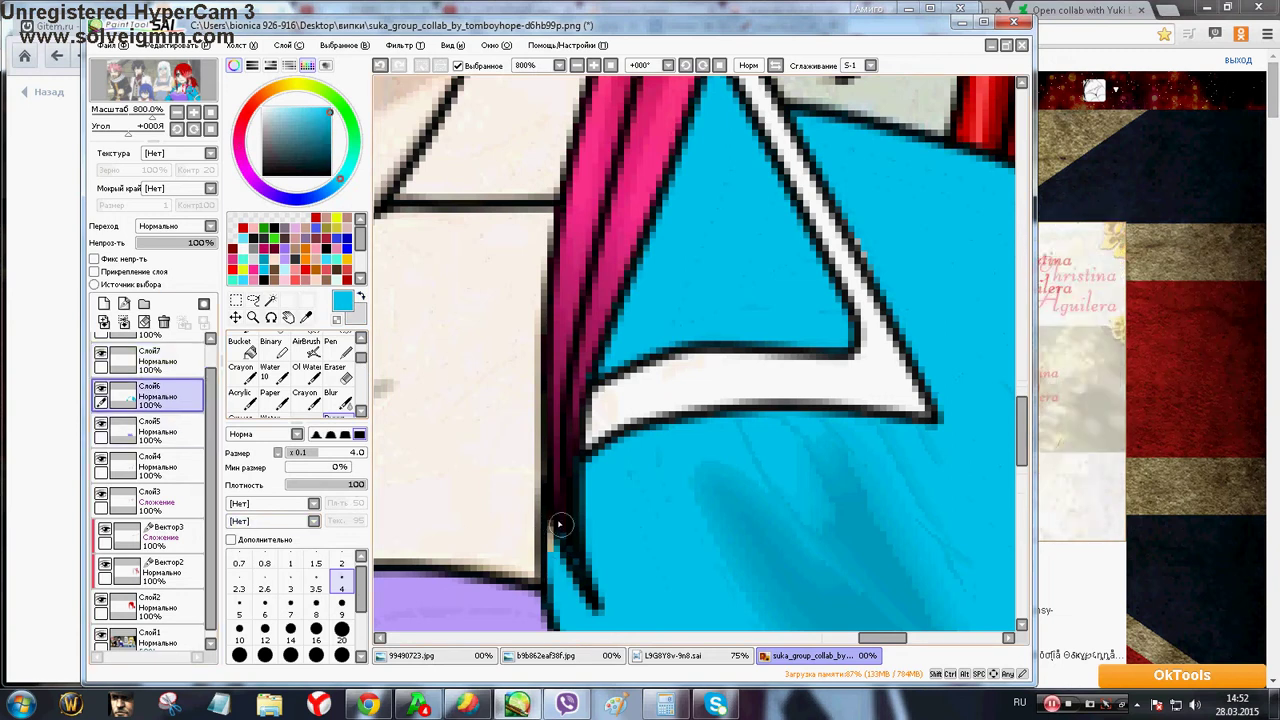
drag(550, 527, 553, 560)
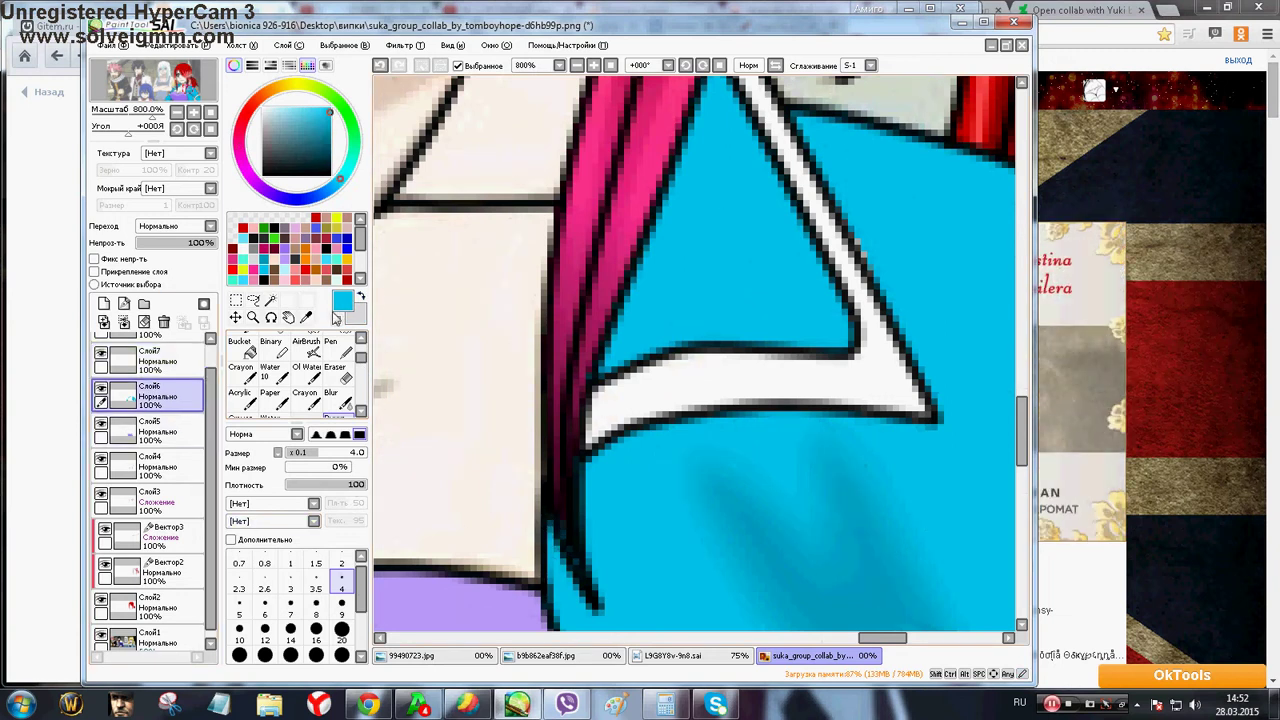
Tidy the jacket edge and the ponytail strand's tip with the transparent brush at size 2, switching to layer Слой2 for the hair
click(342, 562)
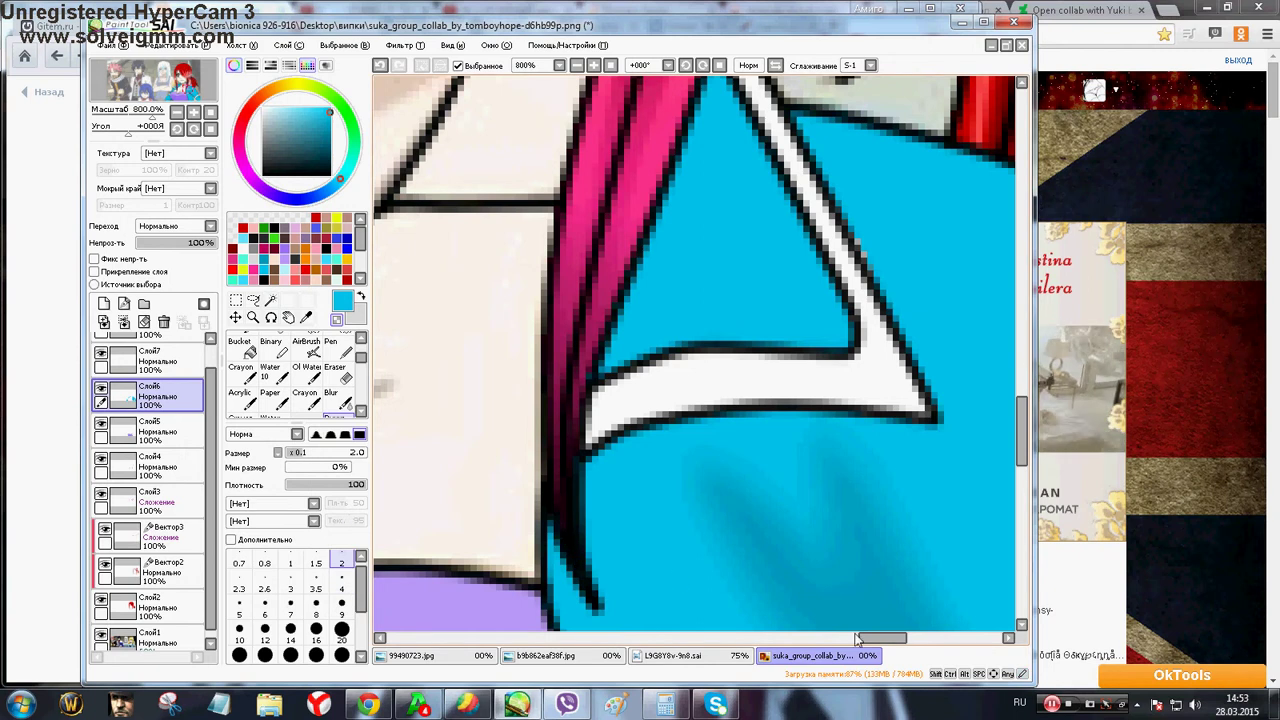
drag(857, 638, 879, 638)
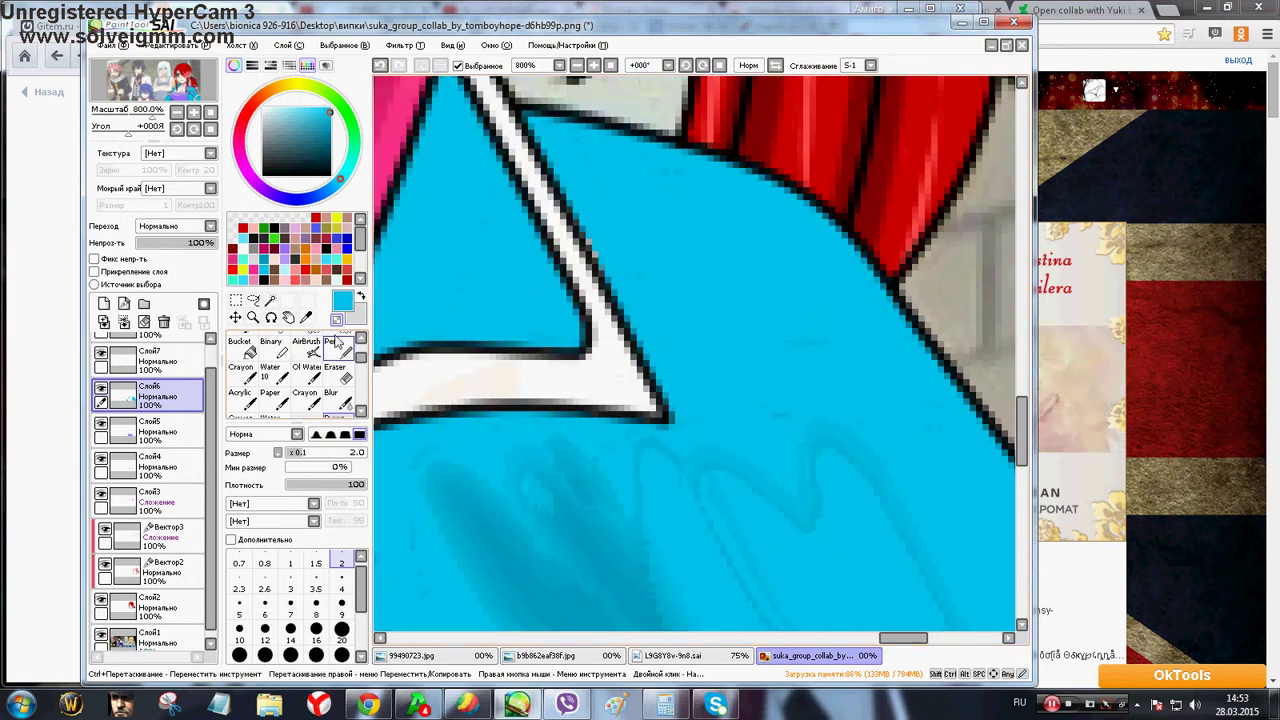
click(210, 353)
click(192, 388)
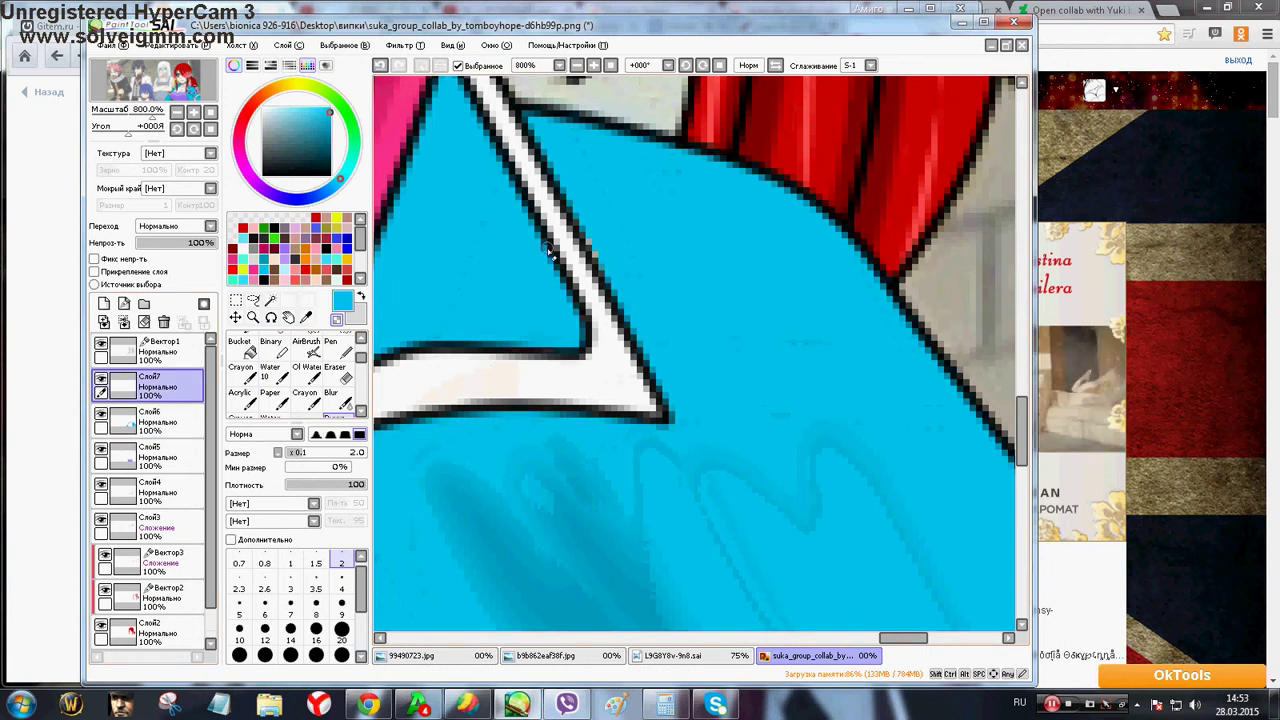
scroll(540, 340, down, 3)
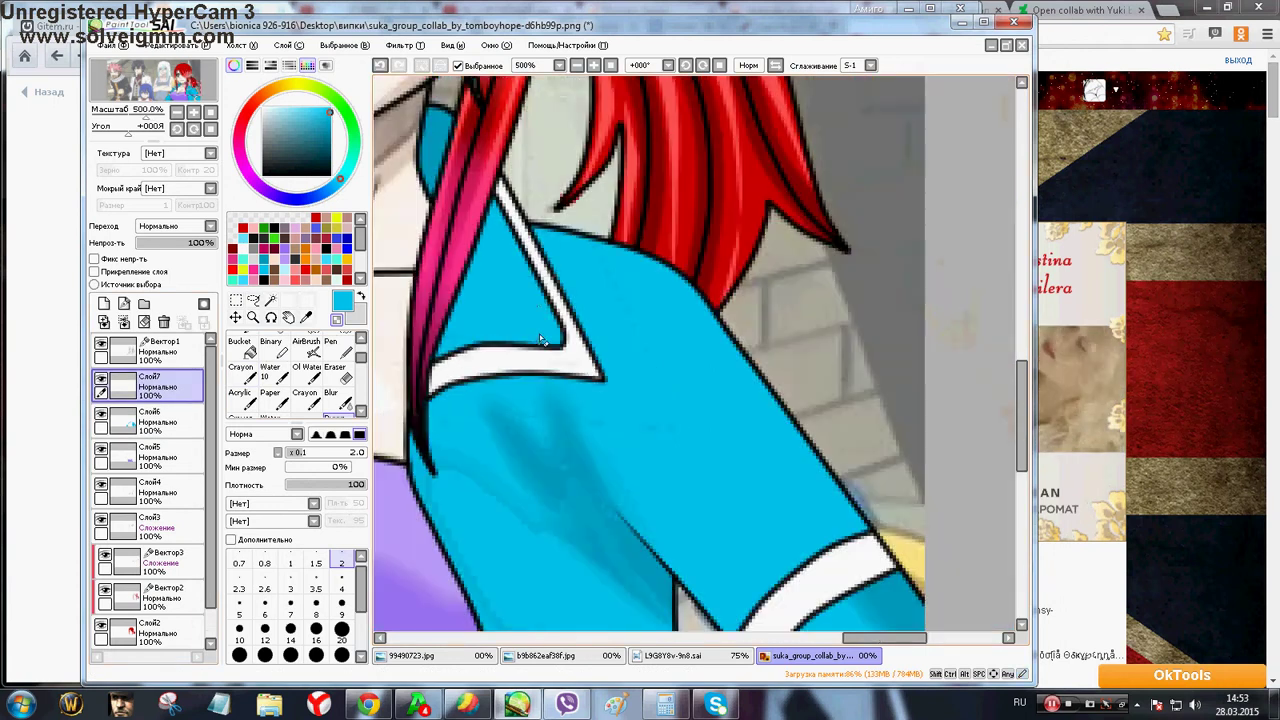
scroll(600, 195, up, 4)
click(183, 627)
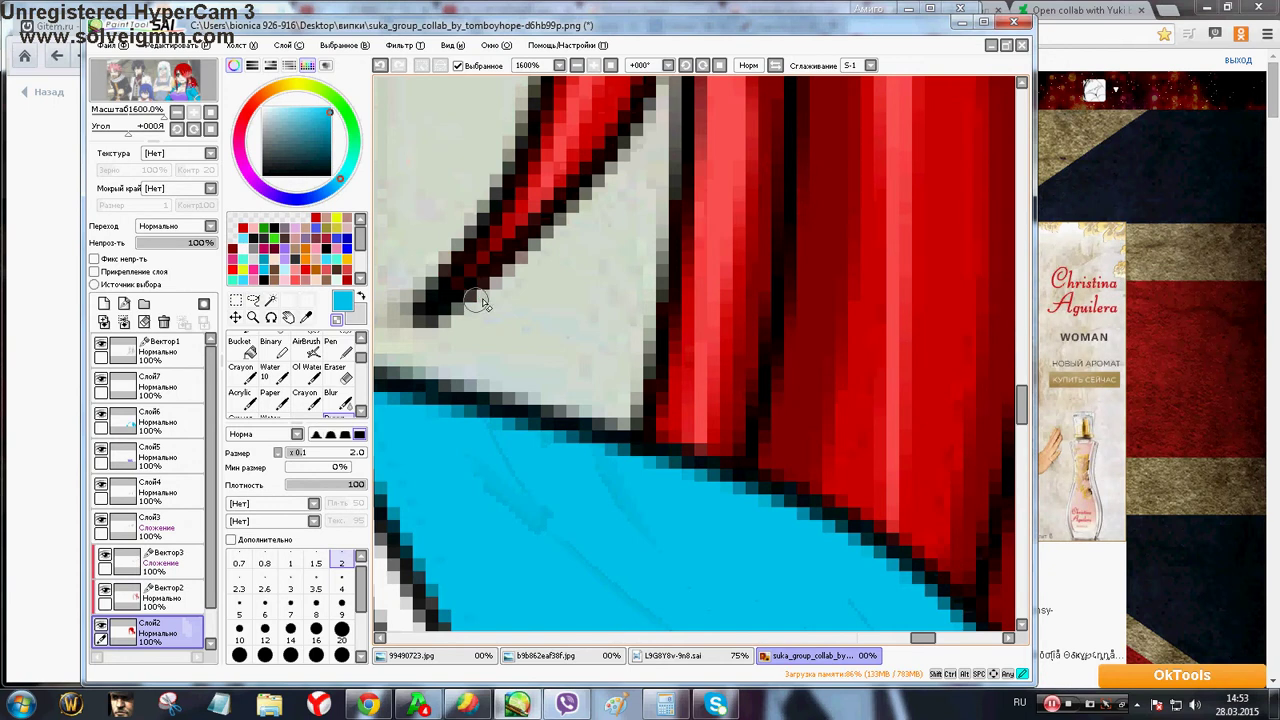
scroll(480, 305, down, 5)
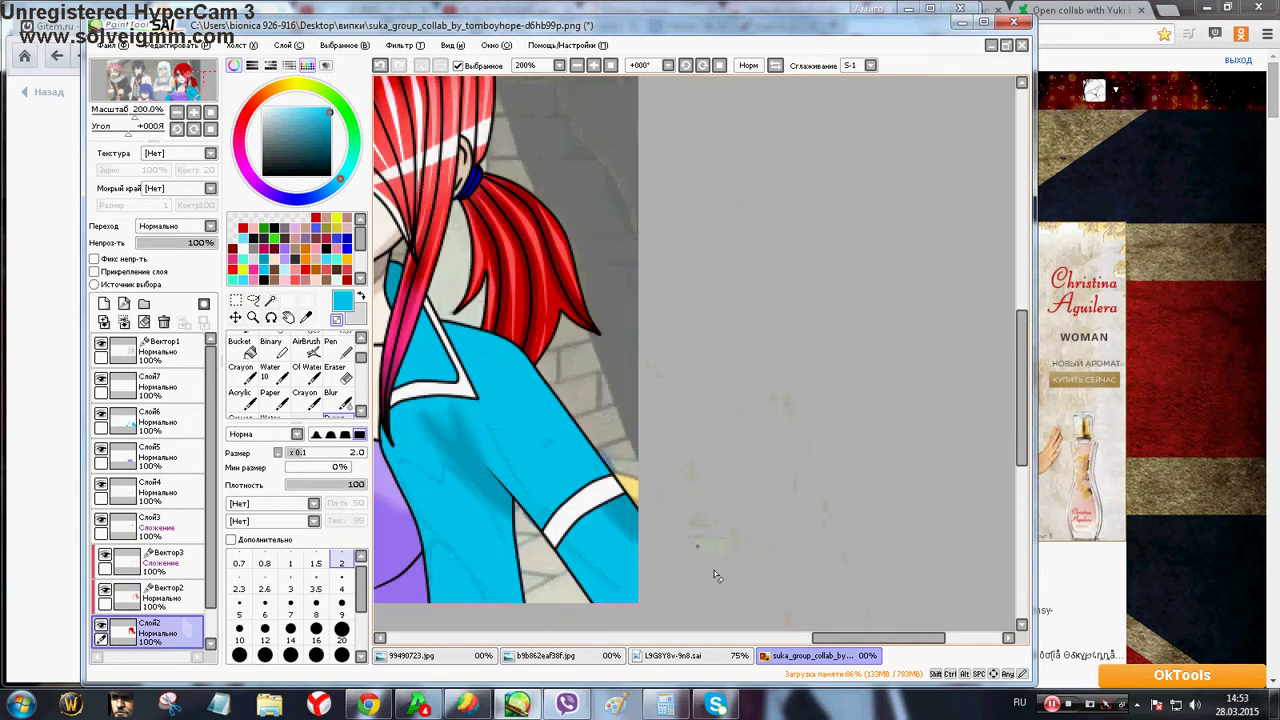
Choose Слой7 and a bright red, and select the iris of the girl's visible eye with a size 4 selection pen
drag(822, 640, 752, 627)
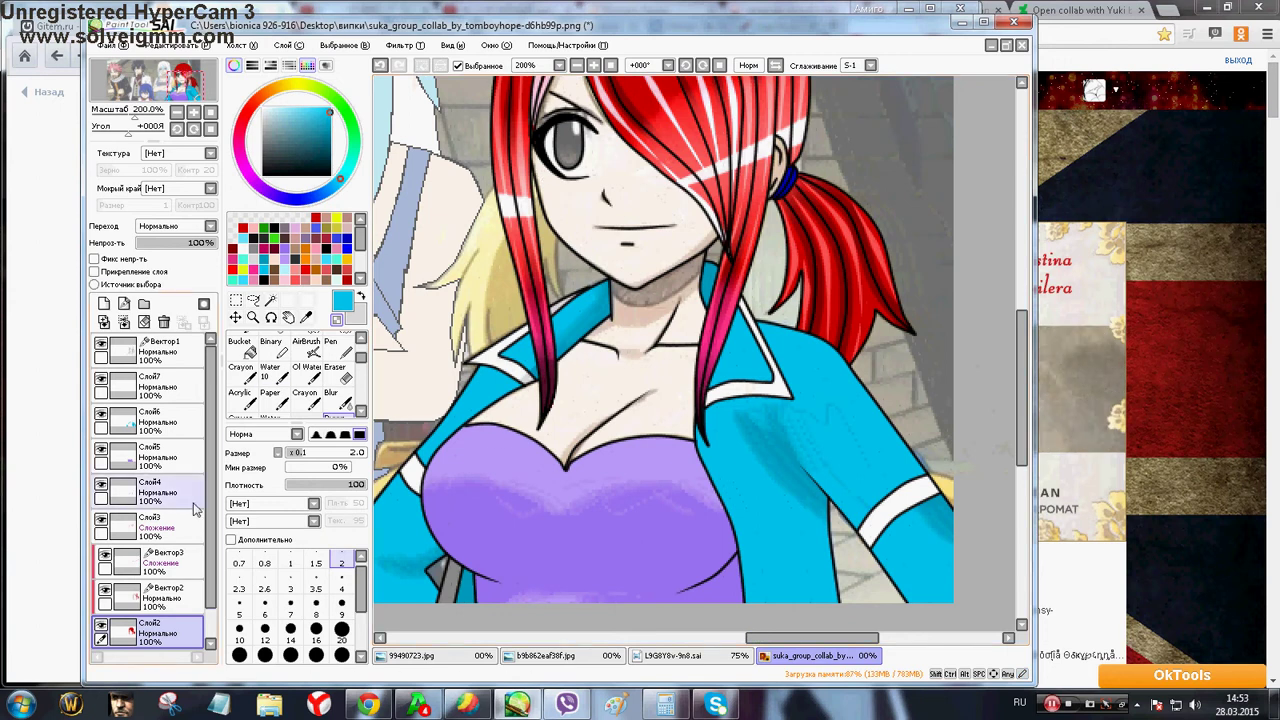
click(132, 388)
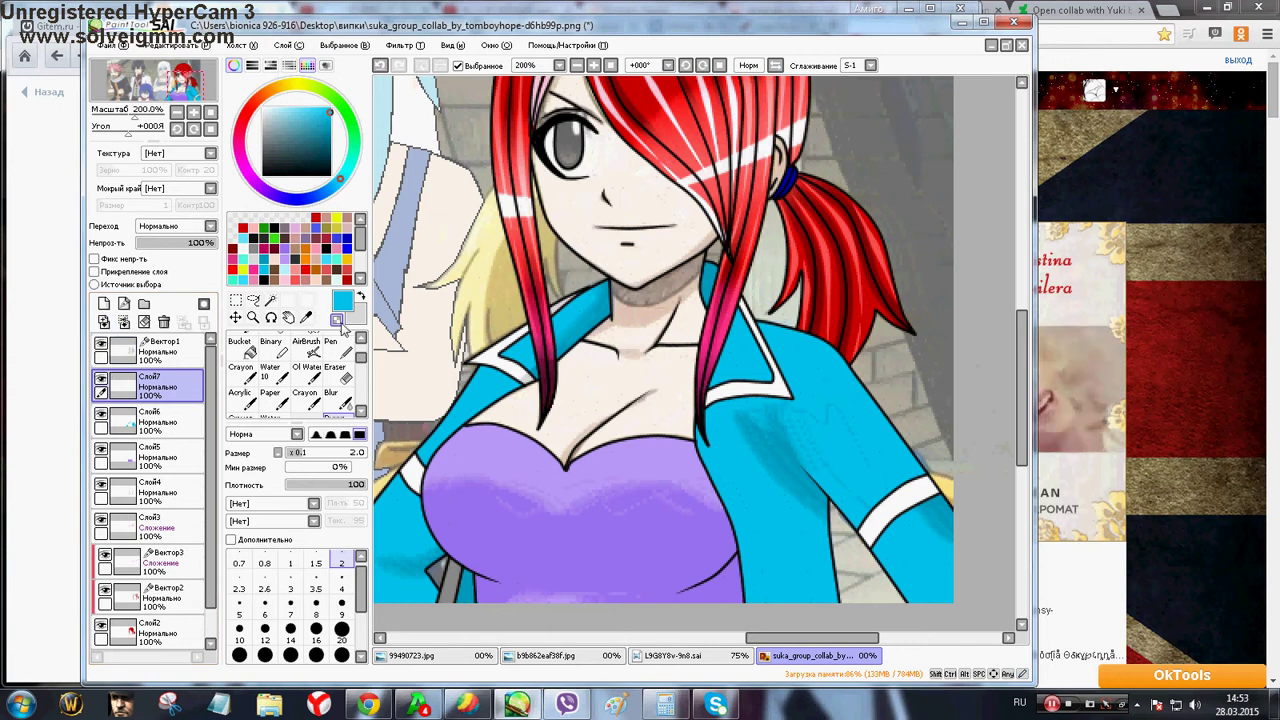
click(240, 260)
scroll(546, 154, up, 2)
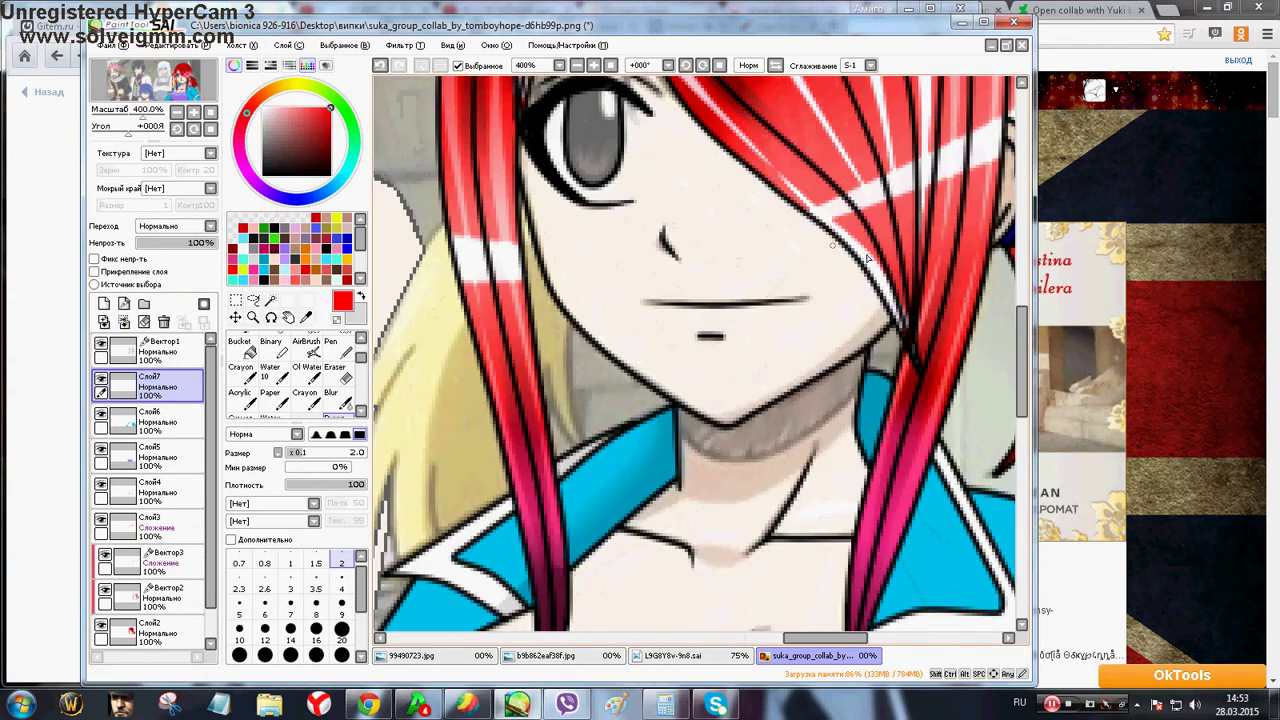
scroll(416, 325, up, 1)
scroll(416, 325, up, 1)
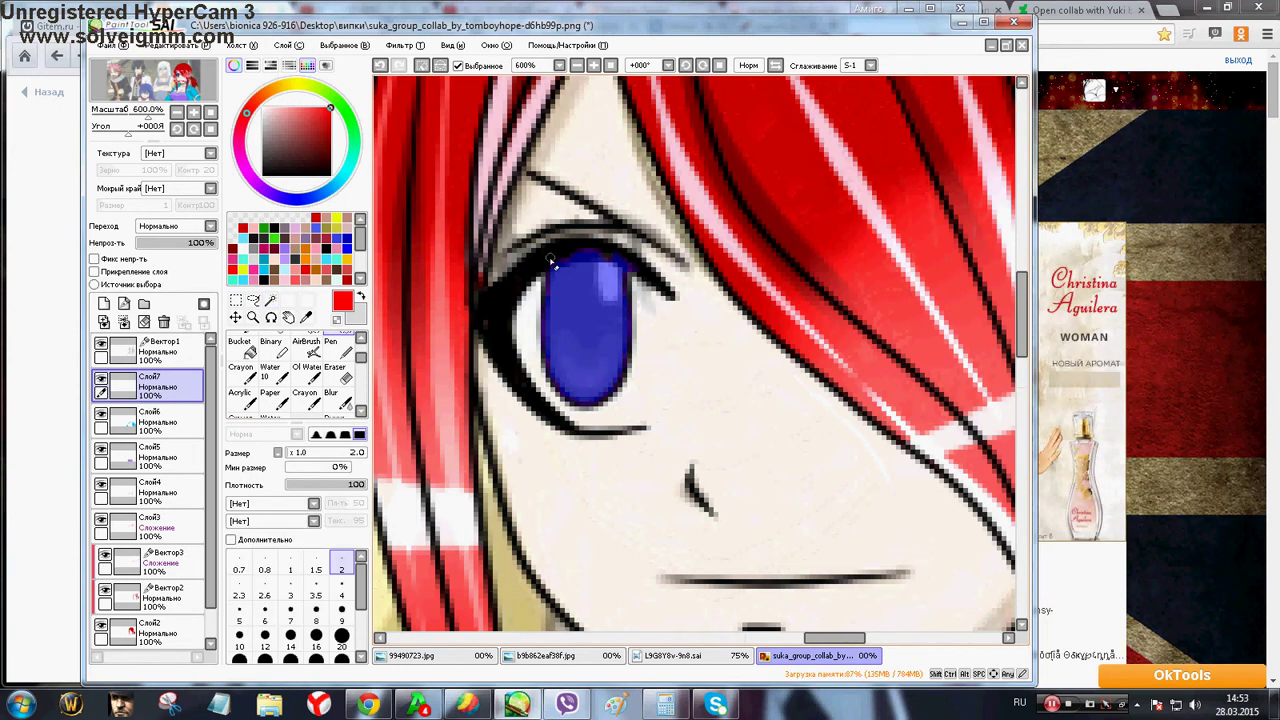
click(341, 594)
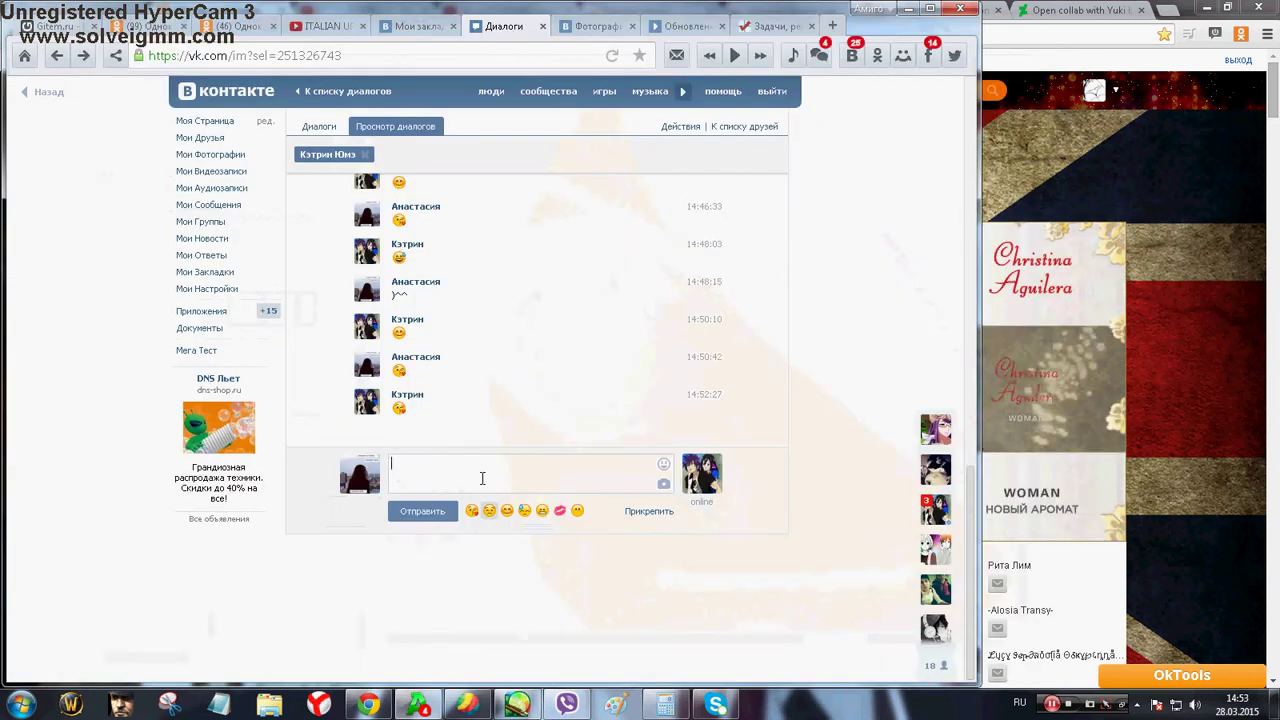
Reply in the VK chat with two kiss emojis and switch back to PaintTool SAI
double_click(471, 510)
click(407, 514)
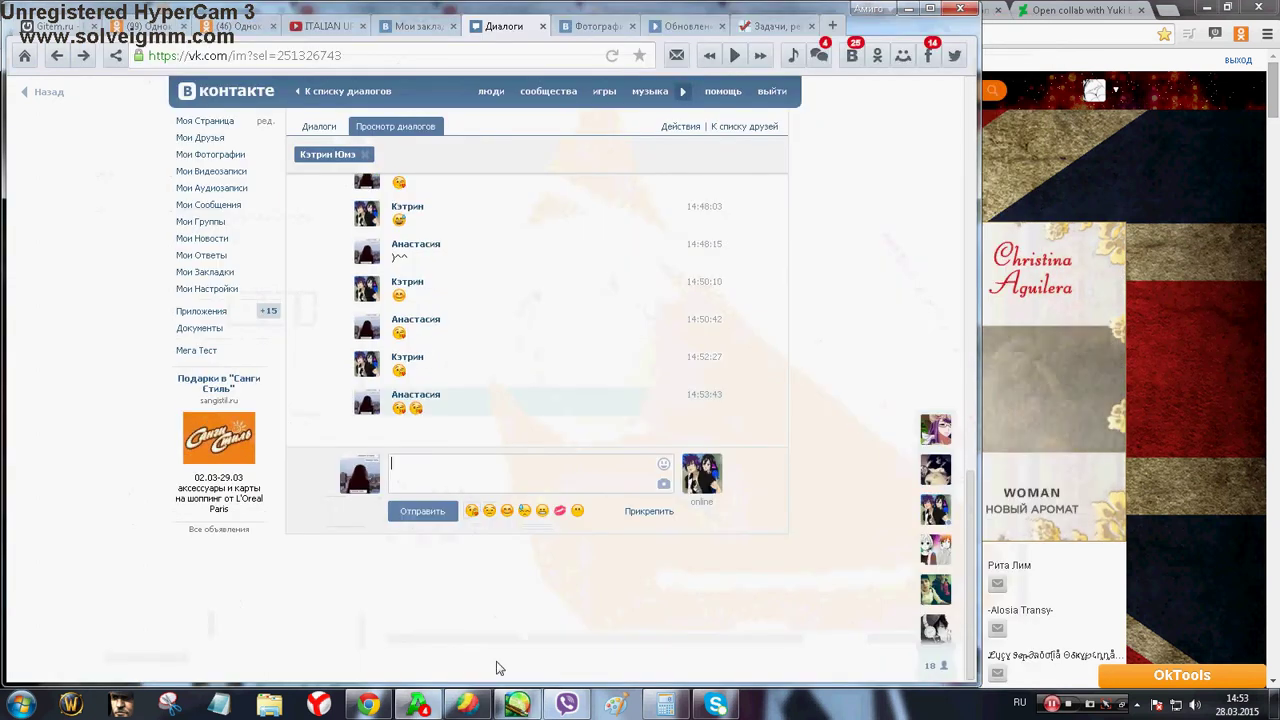
click(517, 704)
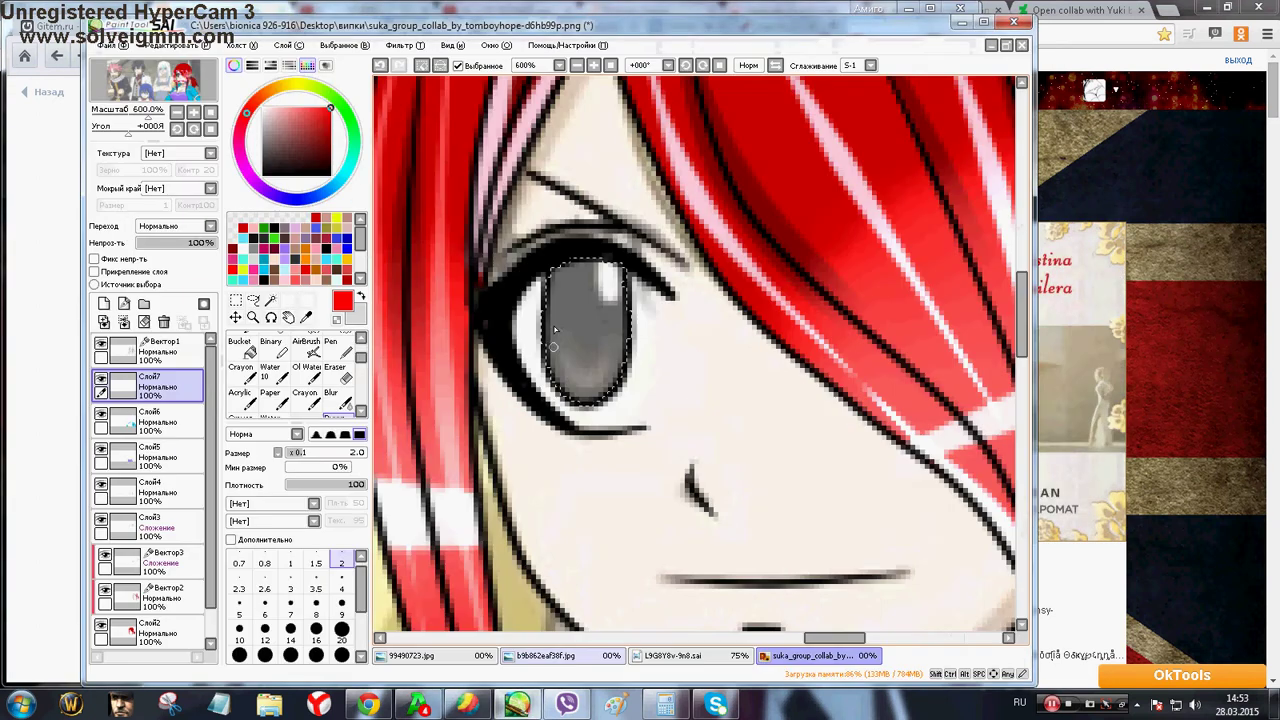
Paint the whole selected iris bright red at brush size 20
click(341, 638)
mouse_move(575, 280)
mouse_down()
mouse_move(602, 297)
mouse_move(610, 260)
mouse_up()
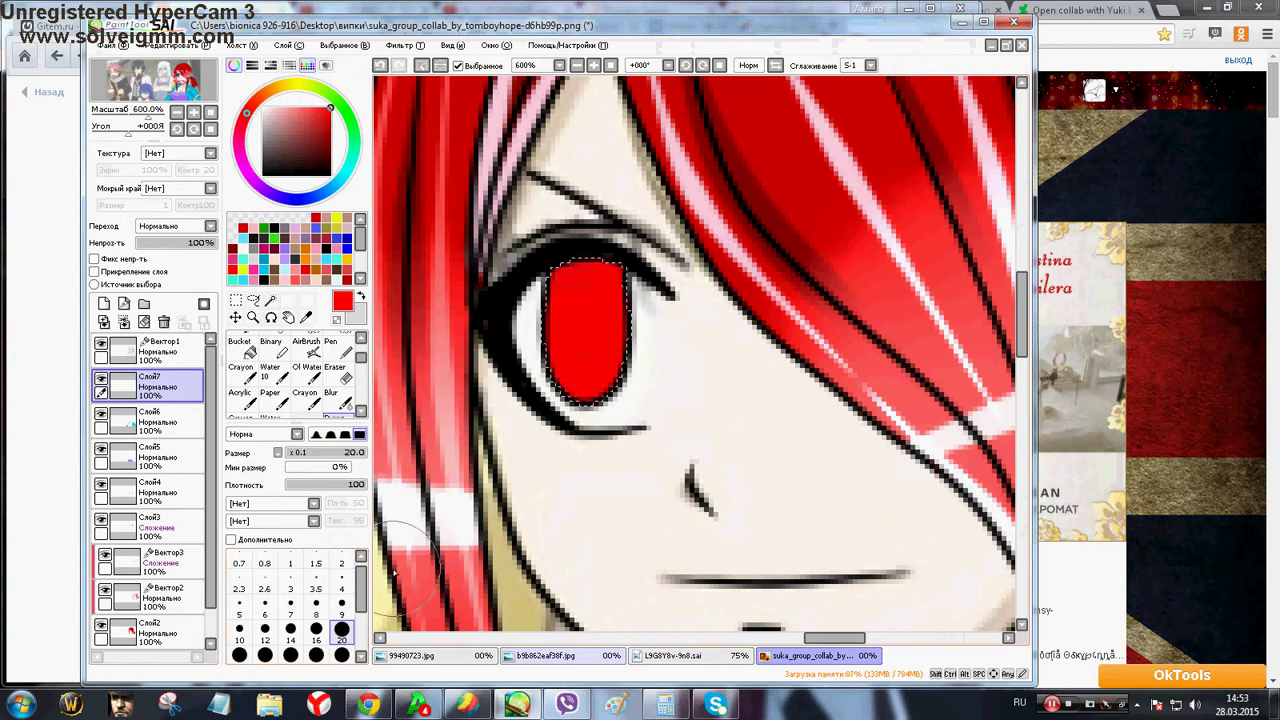
Paint the iris's upper half black at brush size 9 and extend a rounded black pupil below it at size 4
click(341, 603)
click(273, 276)
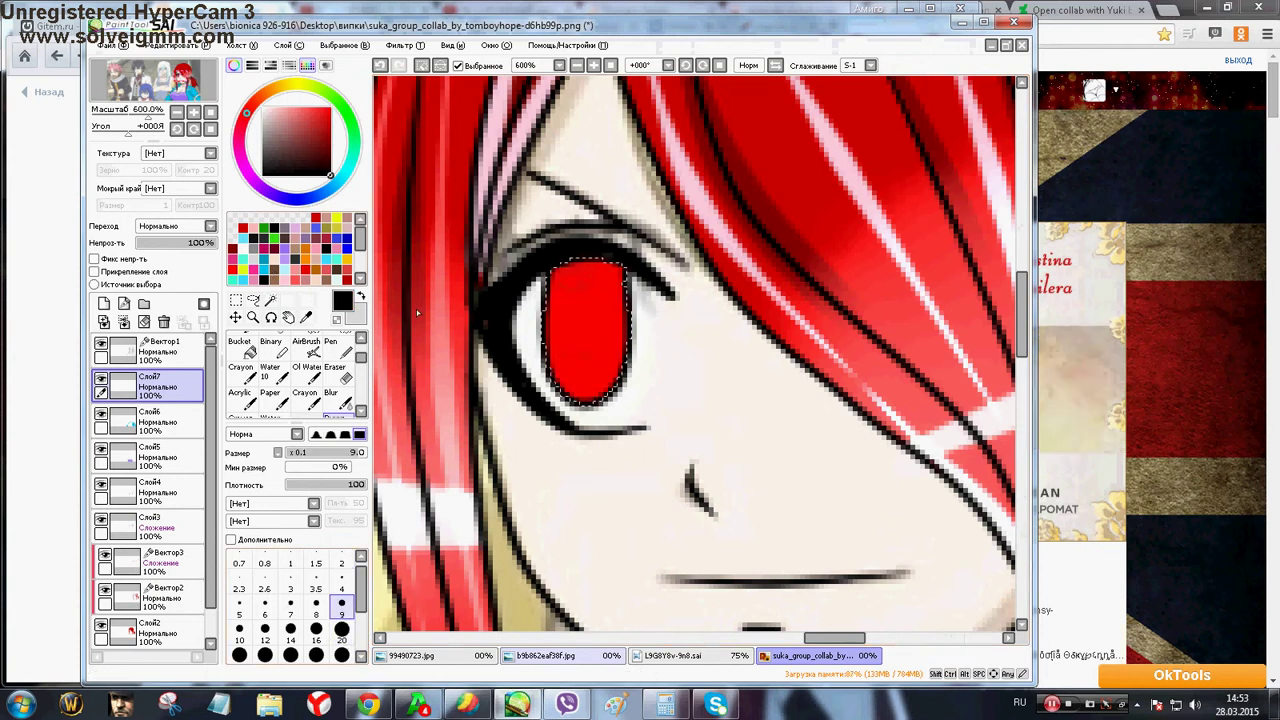
mouse_move(530, 300)
mouse_down()
mouse_move(681, 305)
mouse_move(534, 283)
mouse_move(565, 272)
mouse_up()
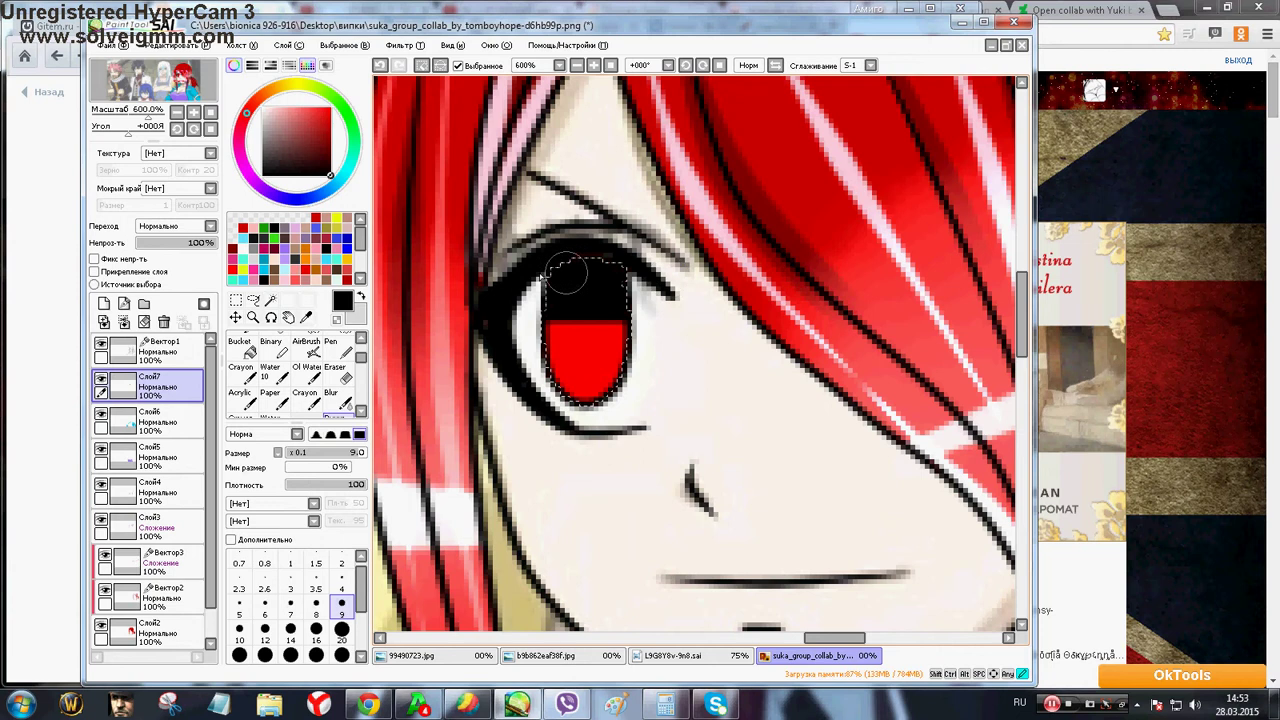
click(341, 588)
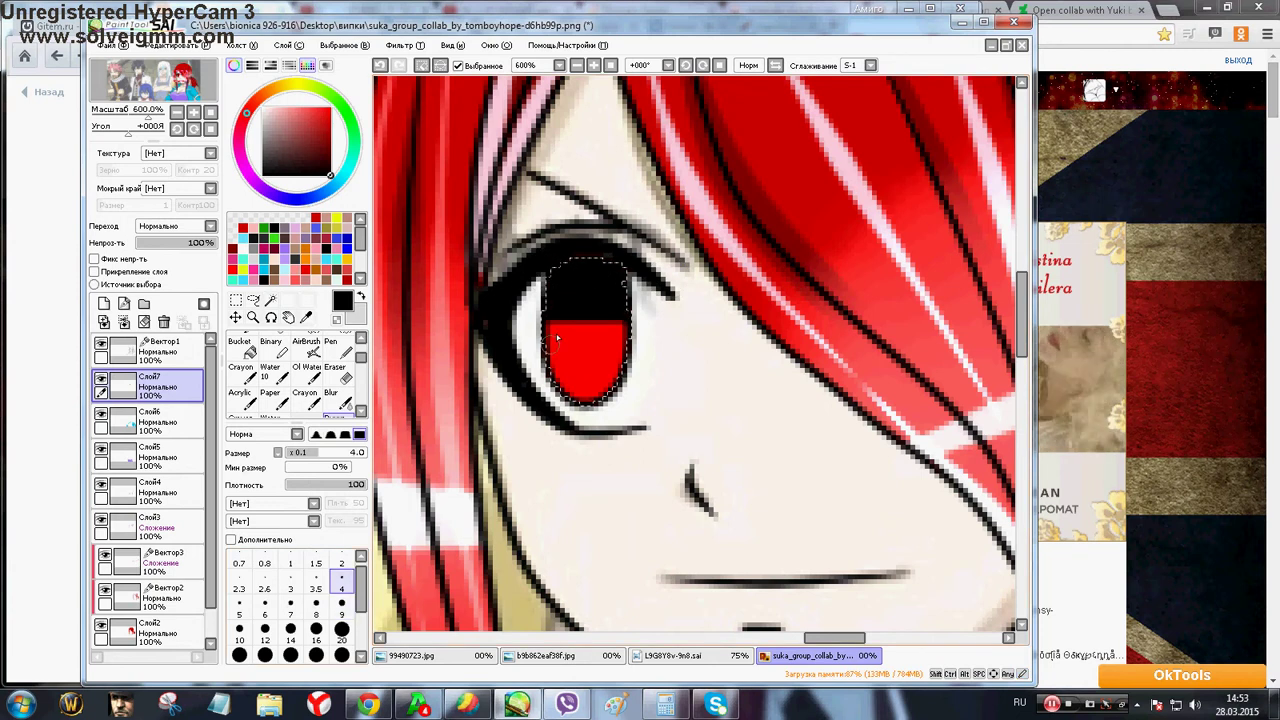
mouse_move(576, 346)
mouse_down()
mouse_move(601, 328)
mouse_move(580, 331)
mouse_up()
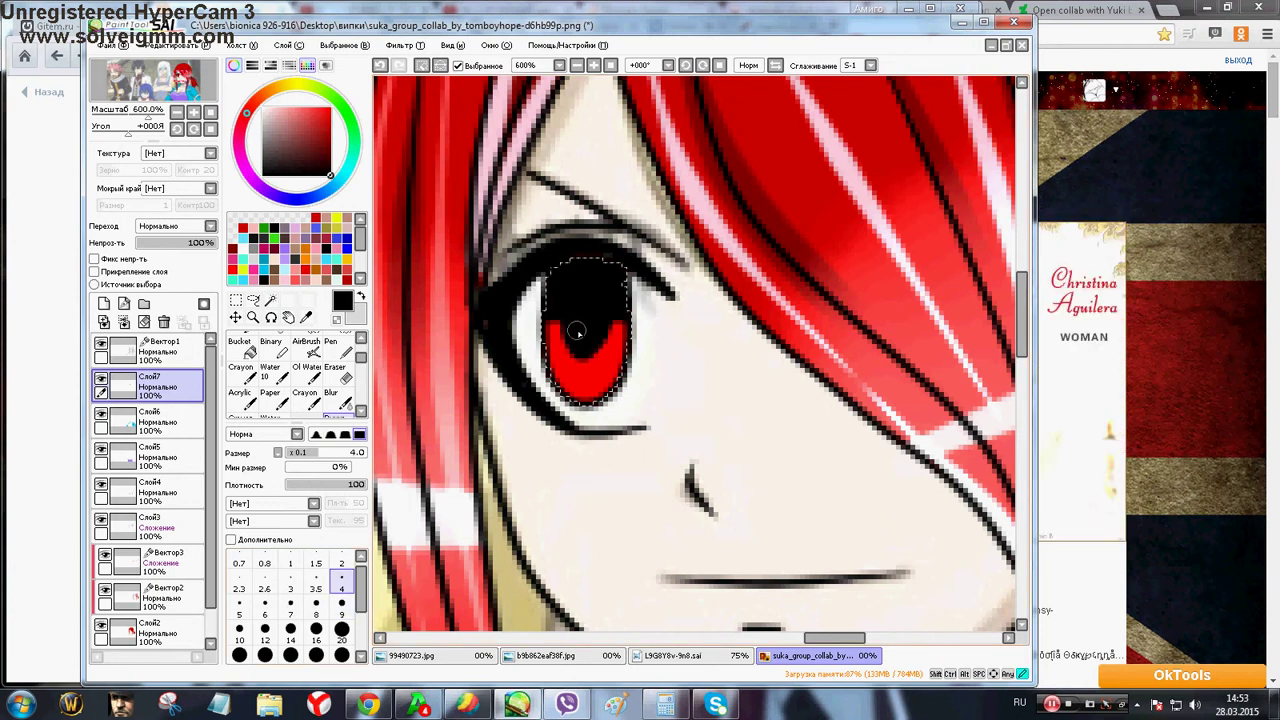
Add a vector layer above Слой7 and draw a black size 2 curve from the pupil to the iris's lower edge
click(124, 304)
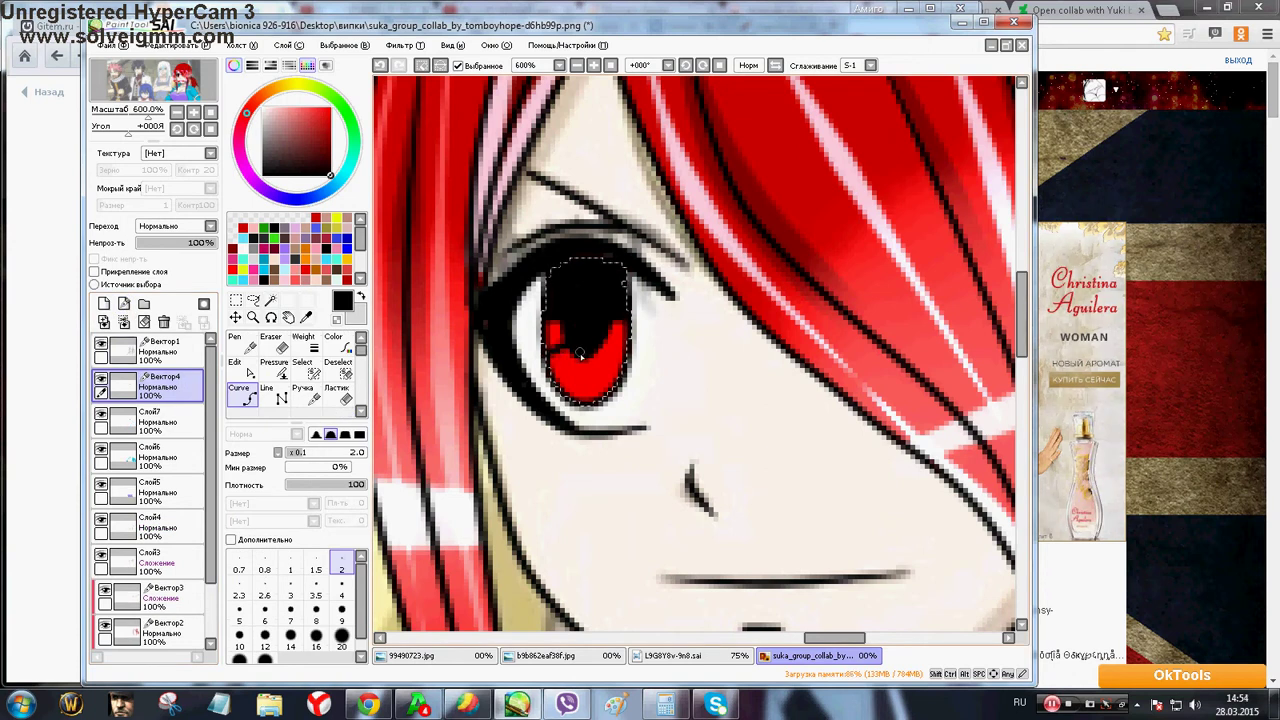
double_click(586, 402)
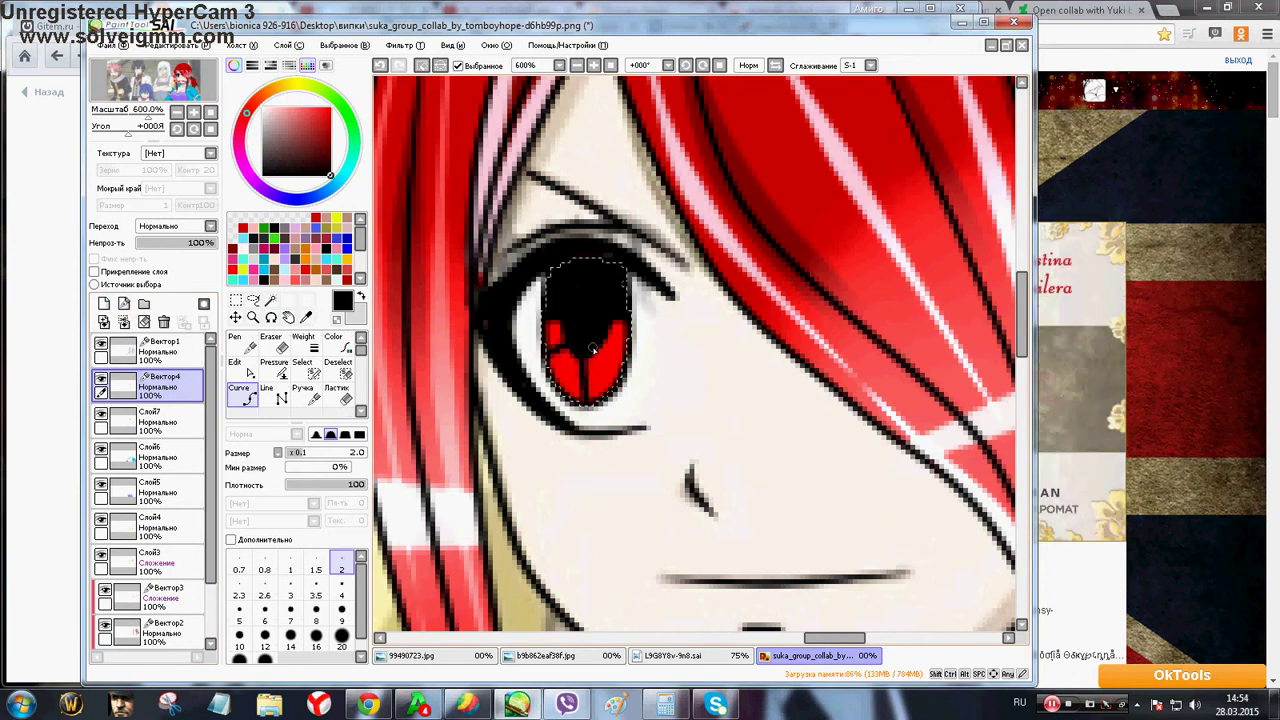
Switch to the VK chat and send two more kiss emojis
click(533, 708)
click(475, 512)
click(423, 511)
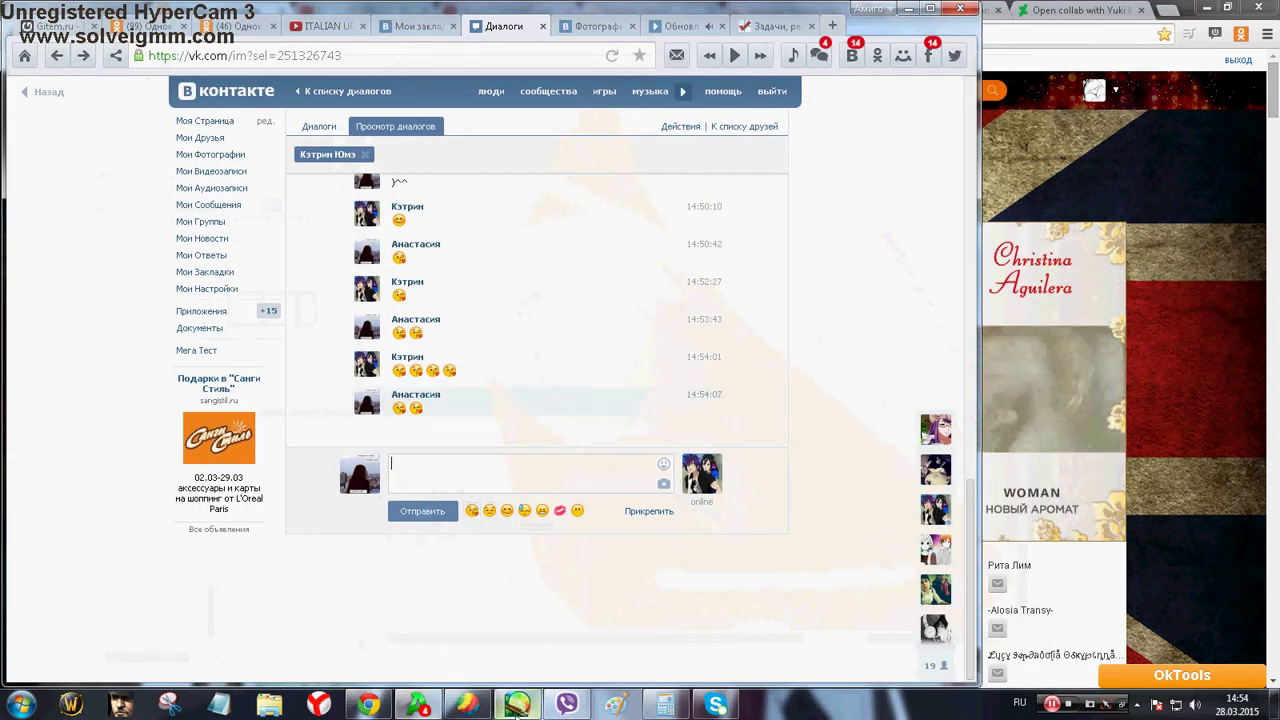
Return to PaintTool SAI and draw dark red radial lines across the lower iris with size 2 curves
key(alt+Tab)
click(238, 248)
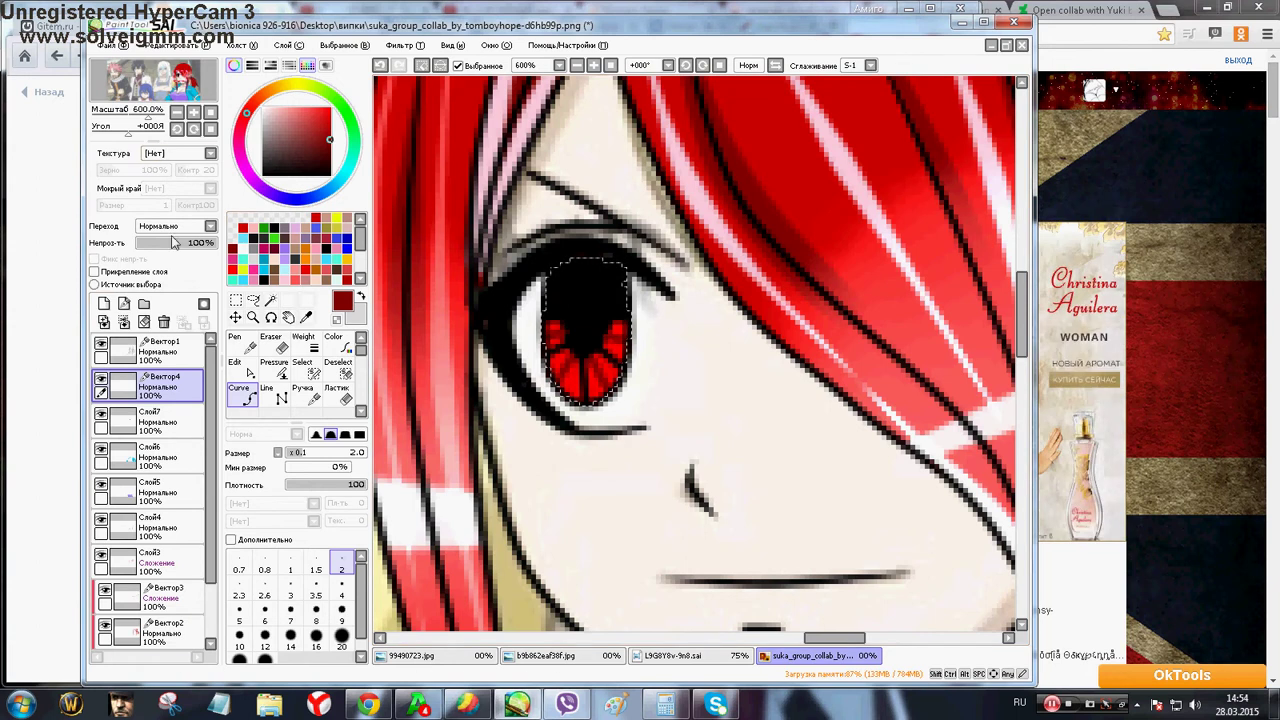
Add a raster layer above the iris lines and set its blending mode to Сложение
click(104, 303)
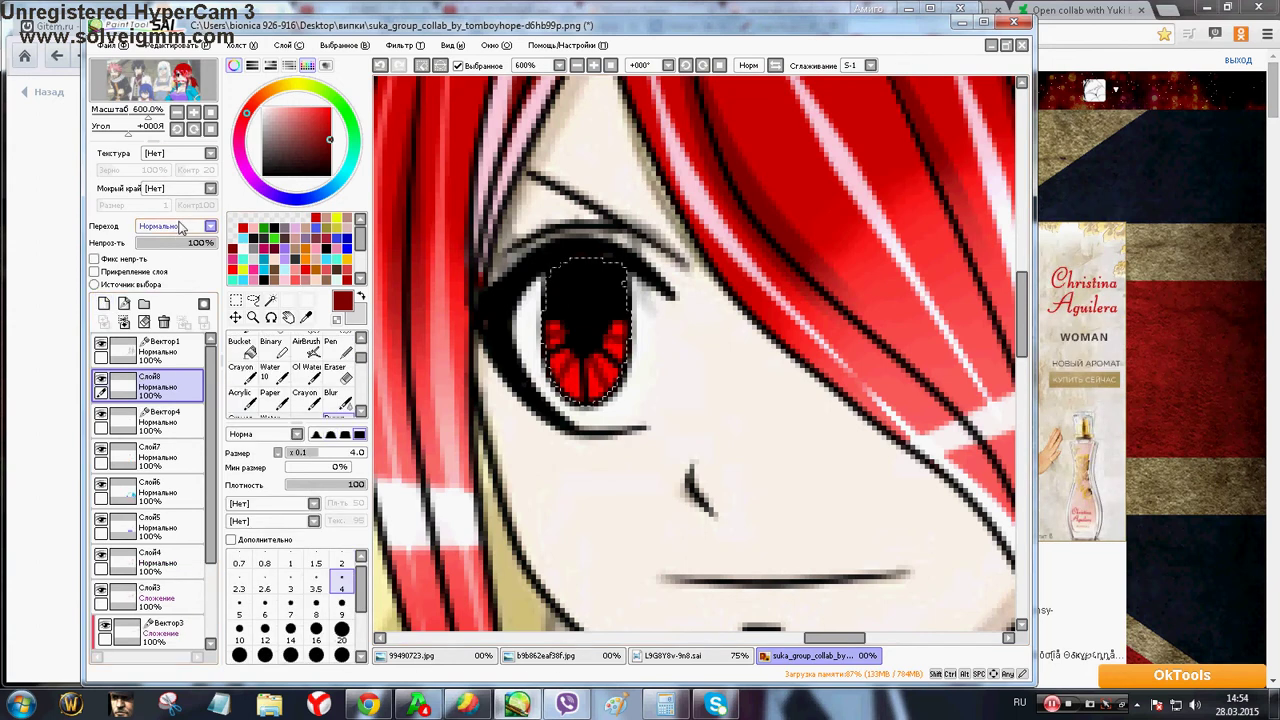
click(182, 228)
click(170, 292)
Paint a light pink zigzag highlight across the lower red part of the iris at brush size 2
click(303, 266)
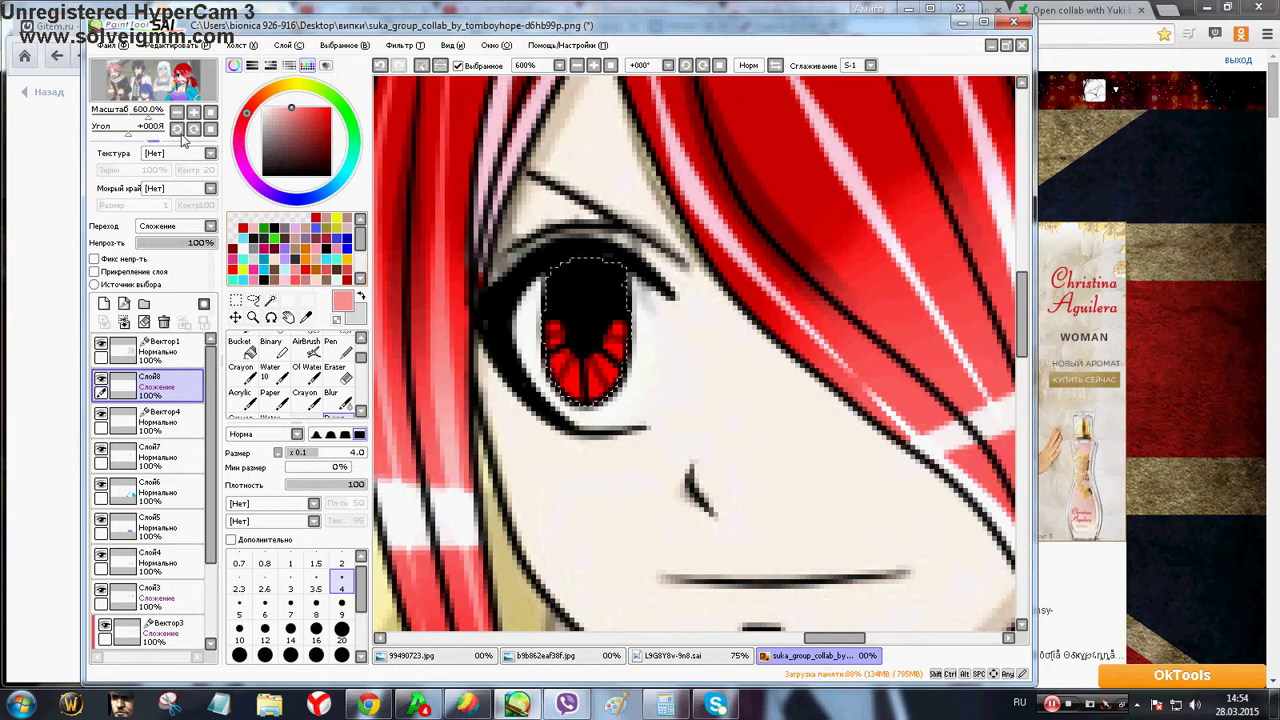
click(179, 131)
click(179, 131)
click(179, 131)
click(342, 561)
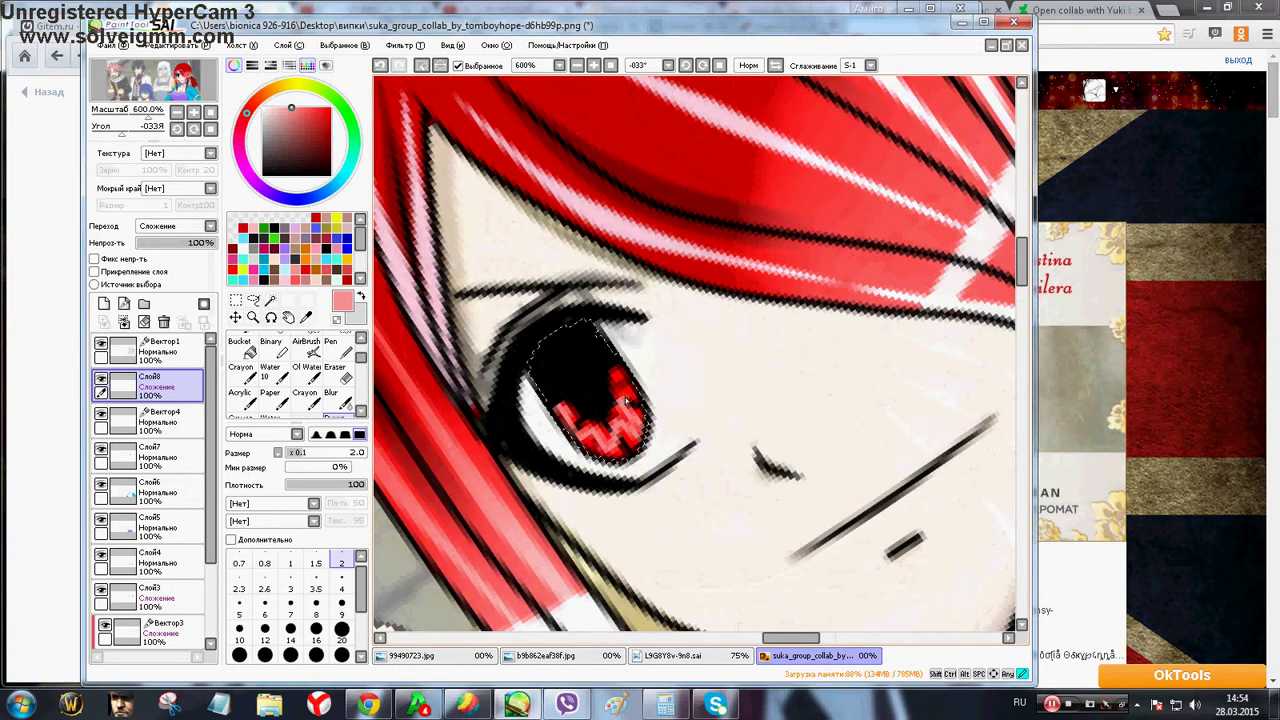
click(210, 129)
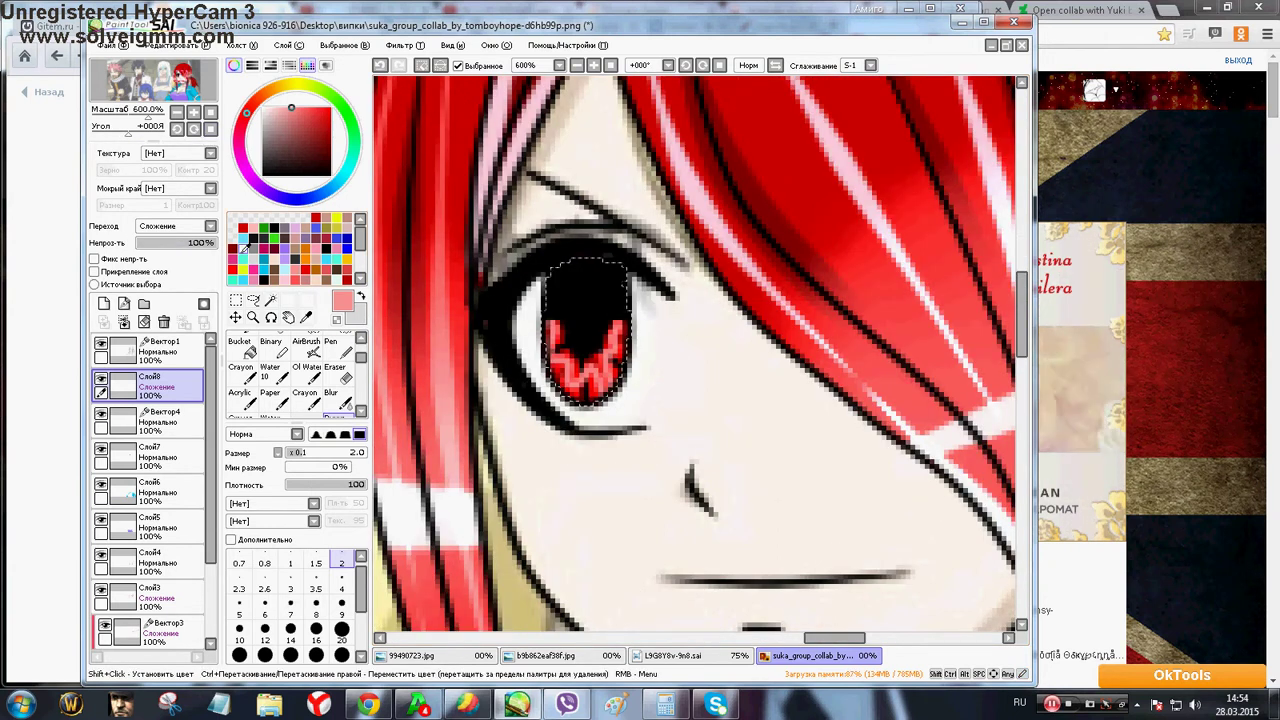
Paint a round white highlight on the iris's black upper half on Слой7 at brush size 9
click(338, 313)
click(341, 603)
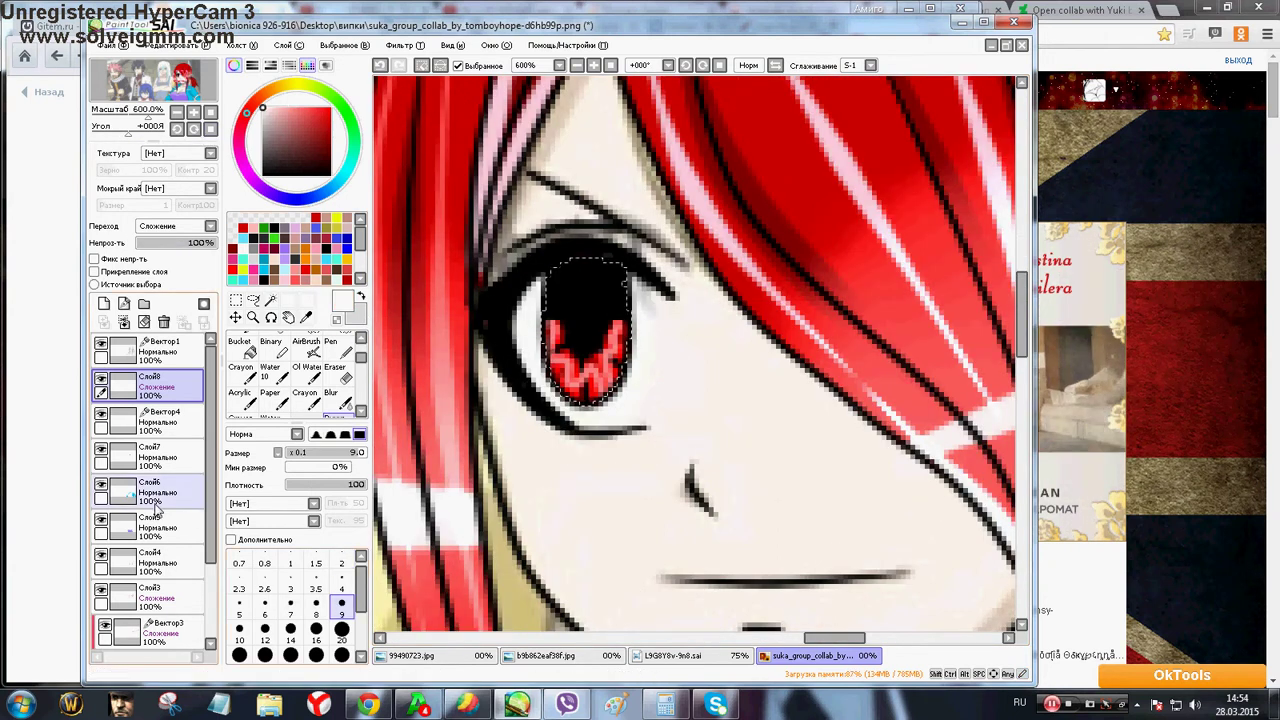
click(126, 459)
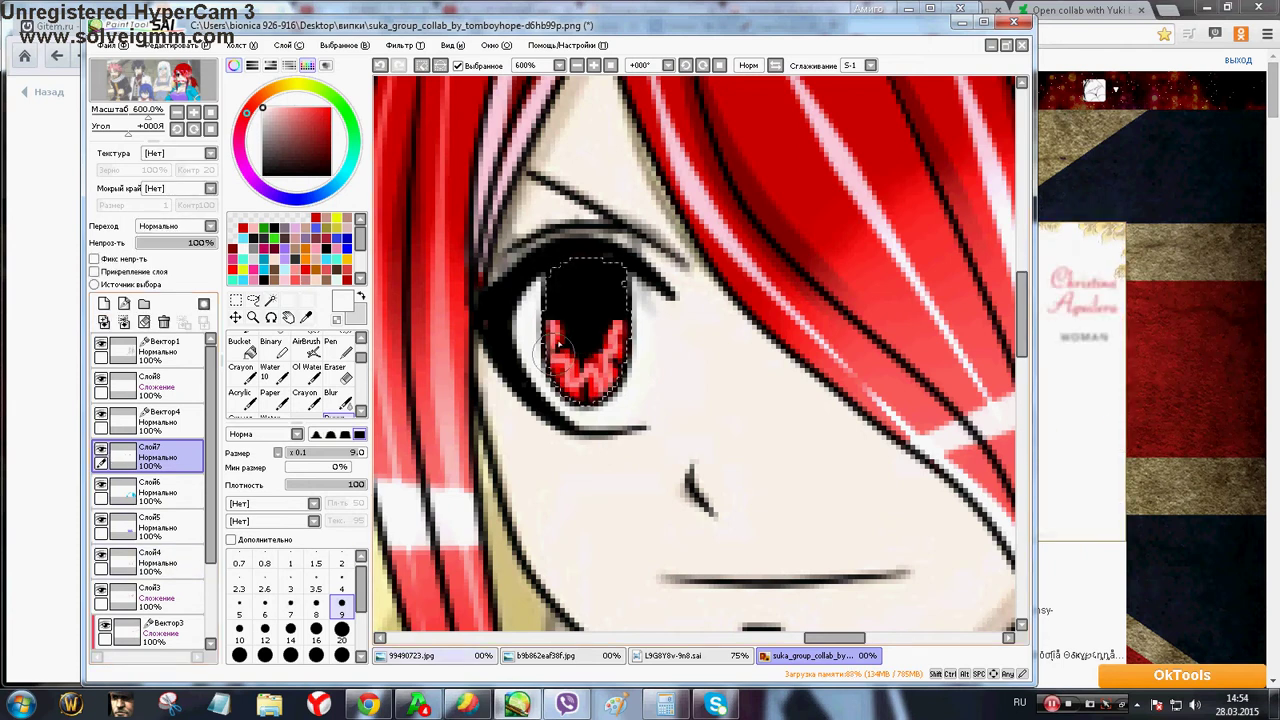
mouse_move(572, 302)
mouse_down()
mouse_move(588, 286)
mouse_move(588, 310)
mouse_up()
Soften the white eye highlight into the black with Blur at sizes 9 and 4, and clear the selection
click(331, 398)
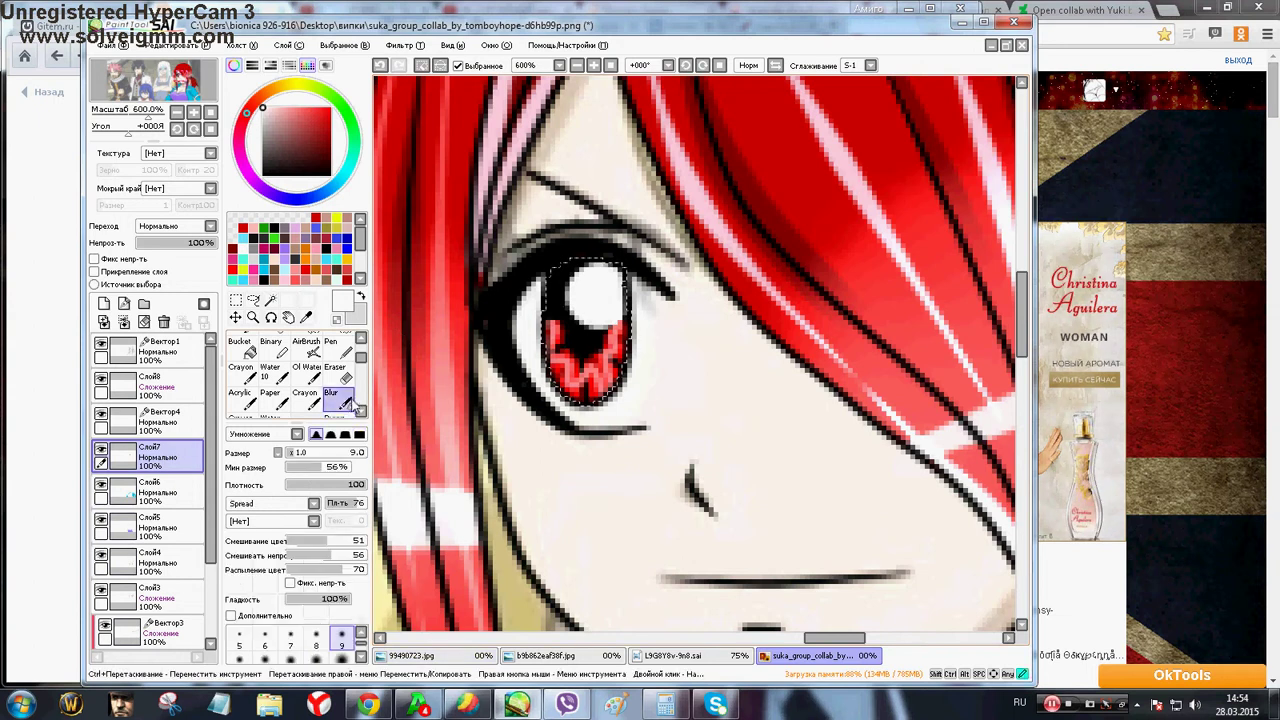
drag(597, 265, 560, 298)
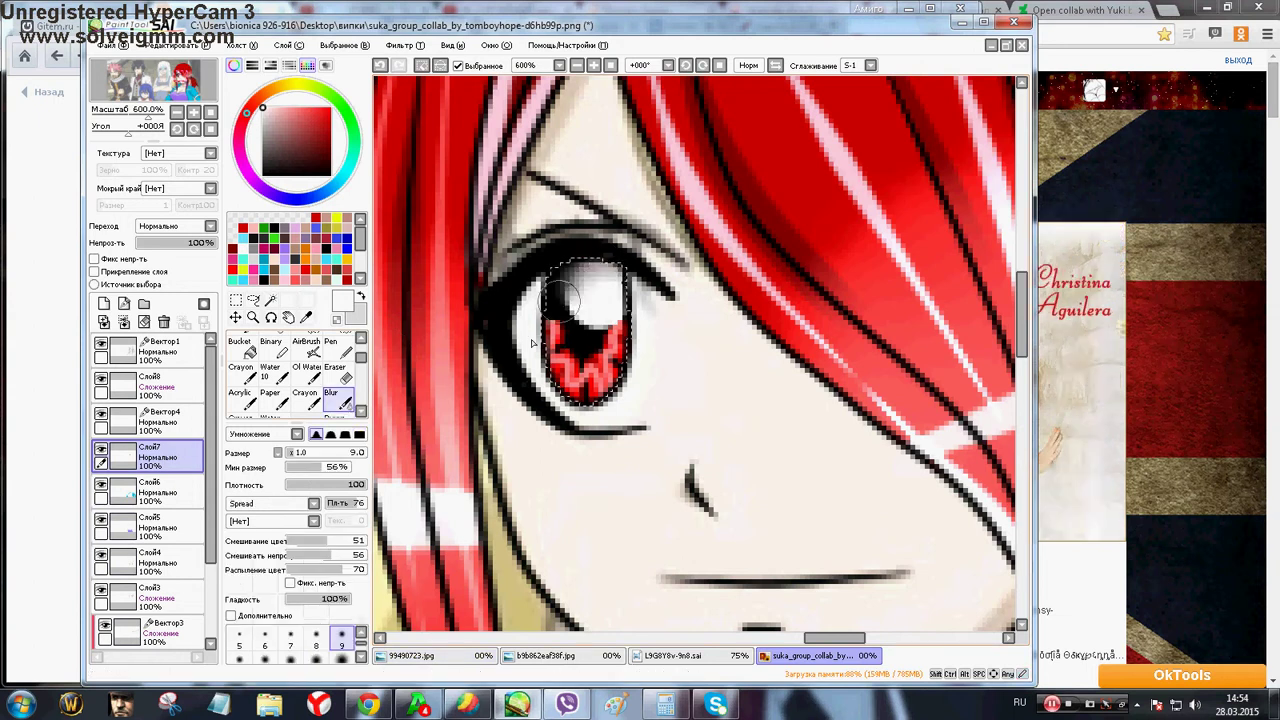
click(361, 633)
click(341, 639)
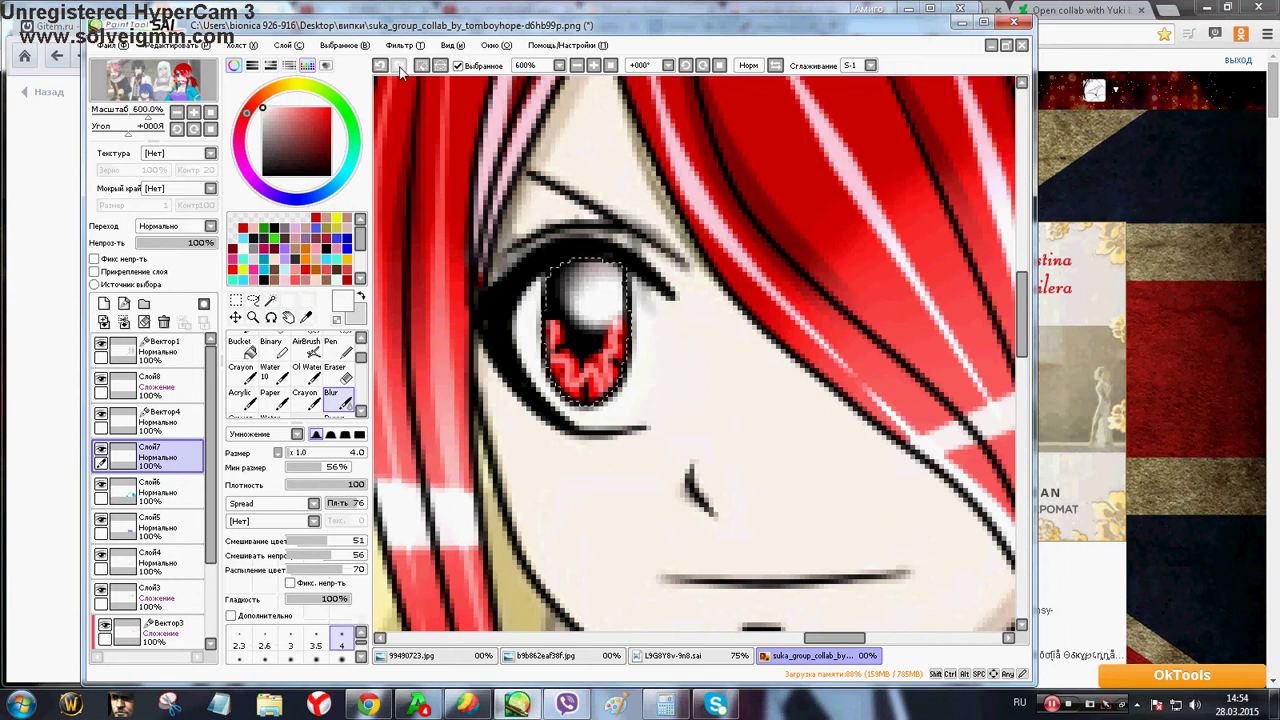
click(424, 66)
scroll(627, 200, down, 2)
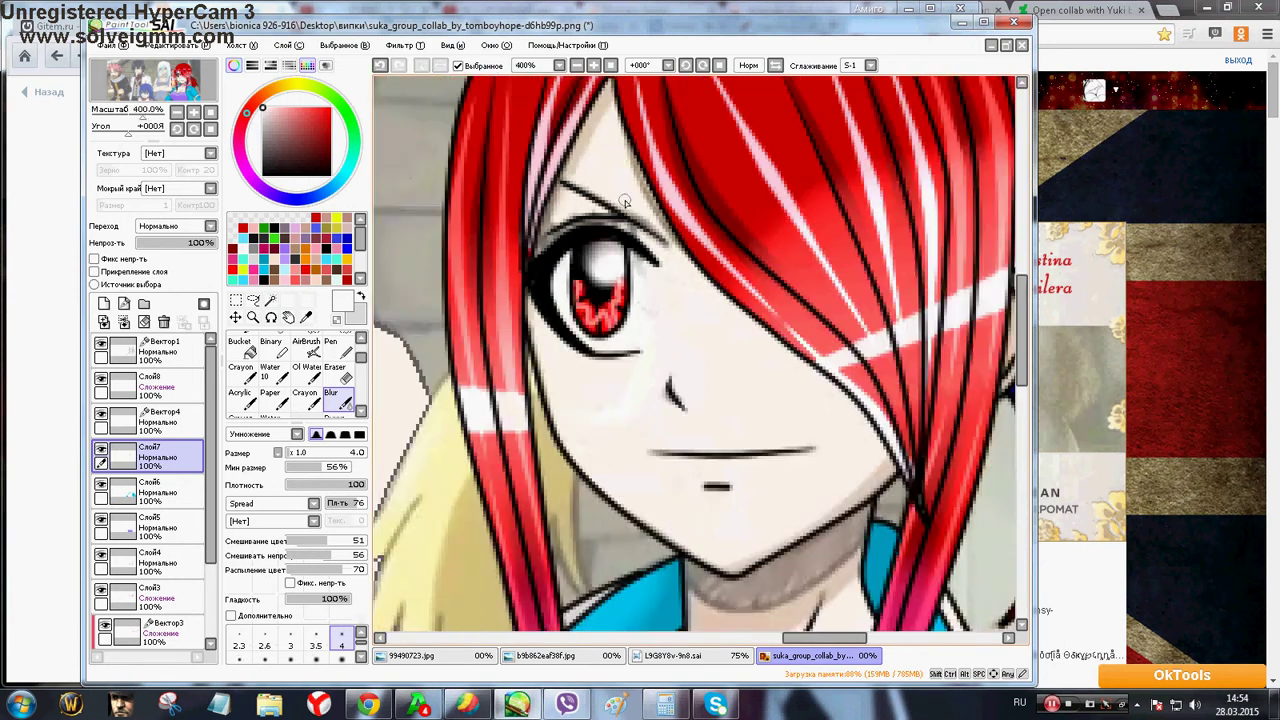
Draw black pointed marks above and below the visible eye on Вектор1 using the Curve tool at size 2
click(165, 350)
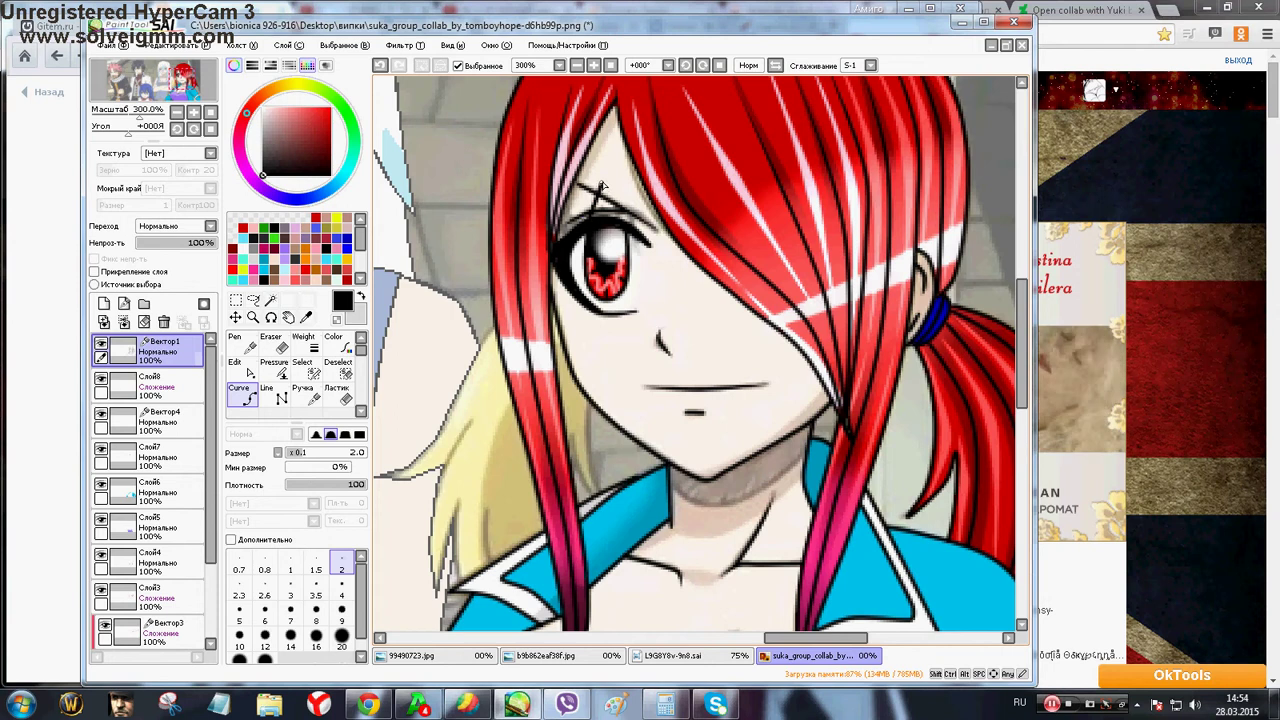
click(596, 317)
click(600, 345)
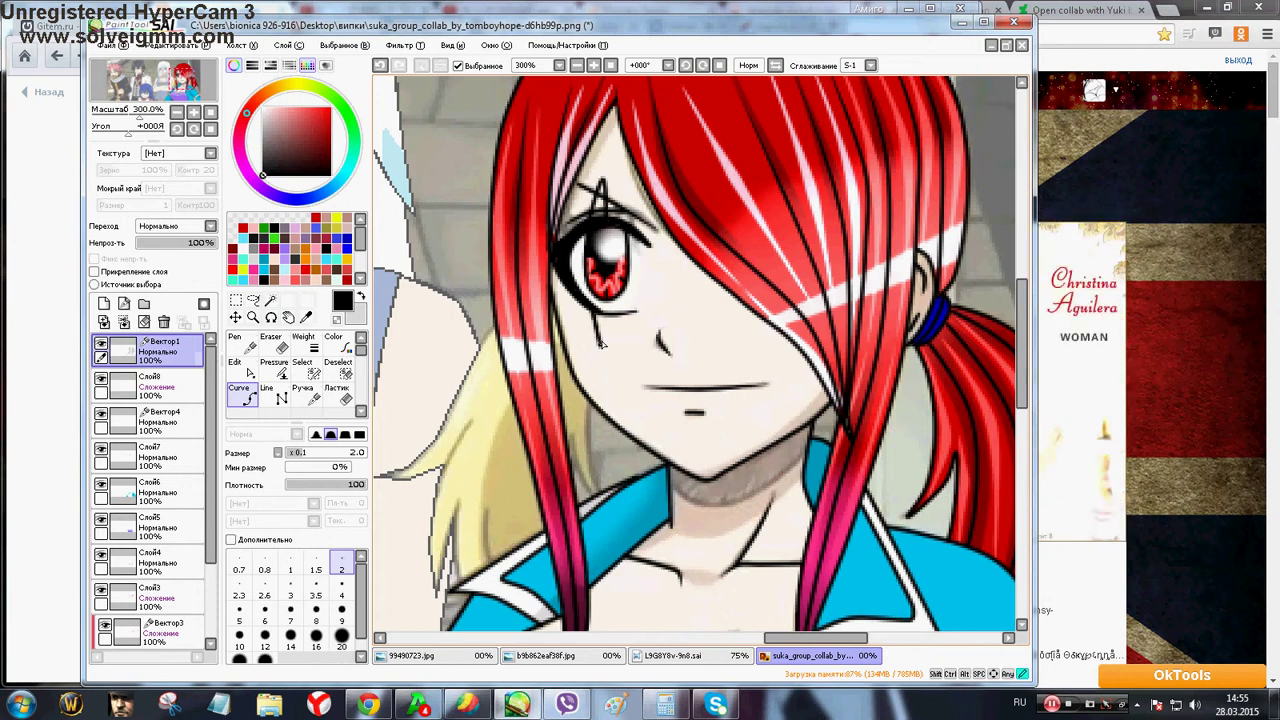
click(606, 316)
scroll(607, 318, up, 5)
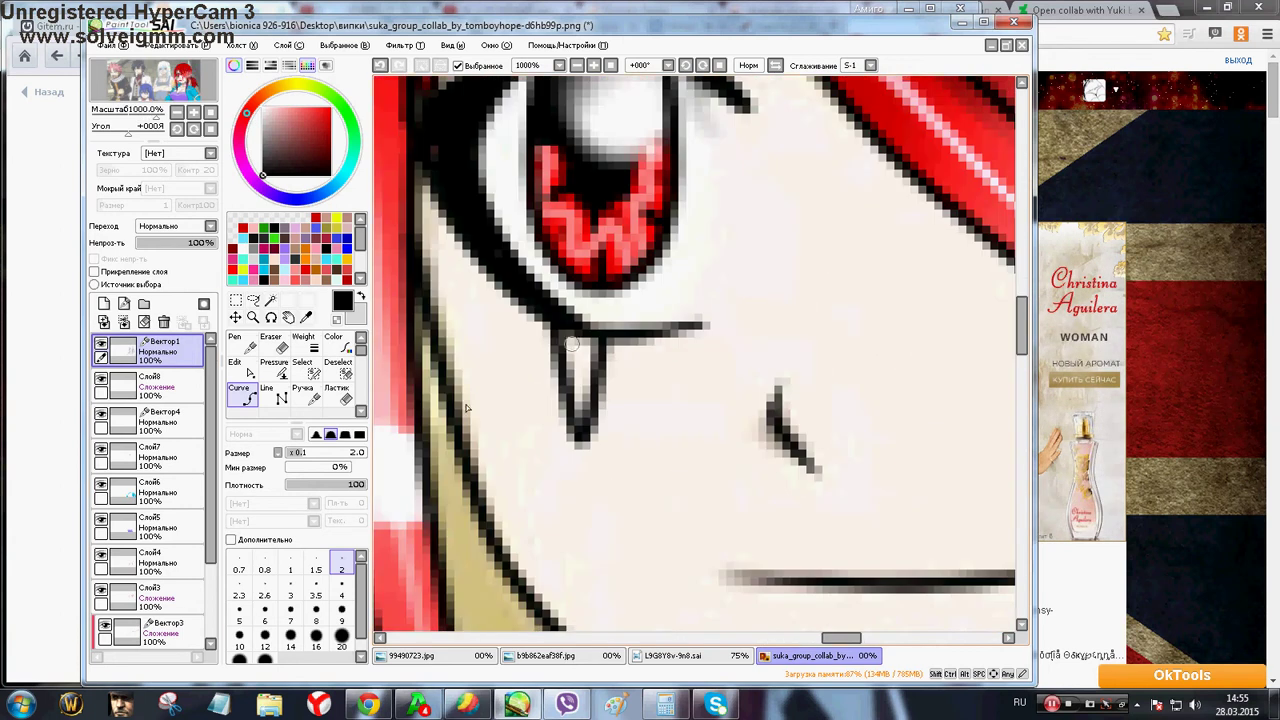
Fill the pointed marks below and above the visible eye with red on Слой2 at brush size 4
scroll(206, 625, down, 3)
scroll(206, 625, down, 1)
click(203, 600)
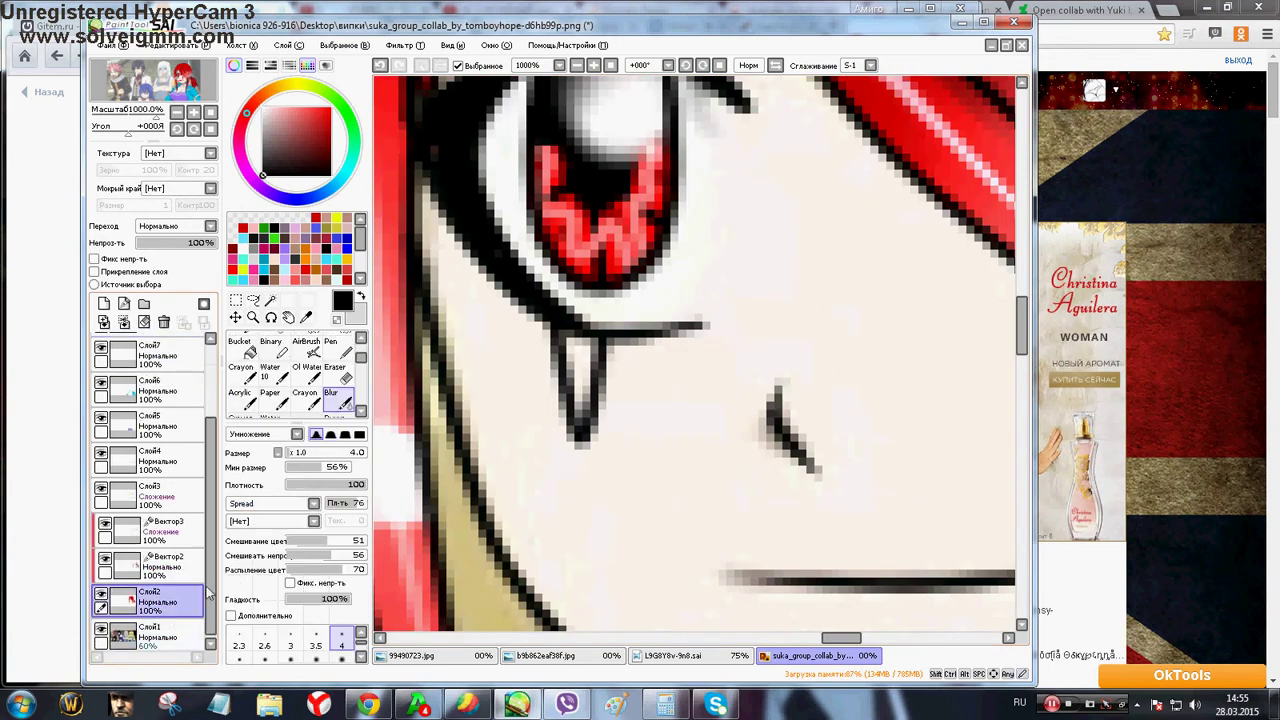
click(337, 418)
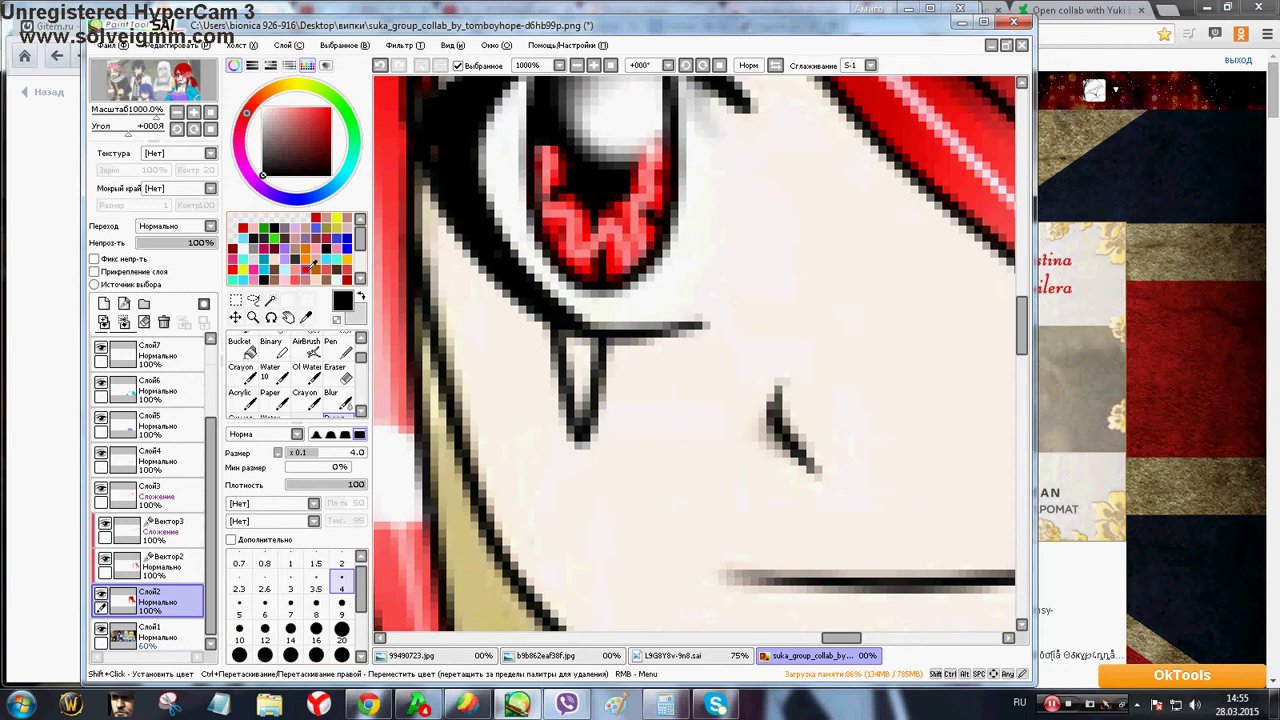
click(314, 265)
mouse_move(565, 332)
mouse_down()
mouse_move(585, 388)
mouse_move(580, 420)
mouse_move(580, 346)
mouse_up()
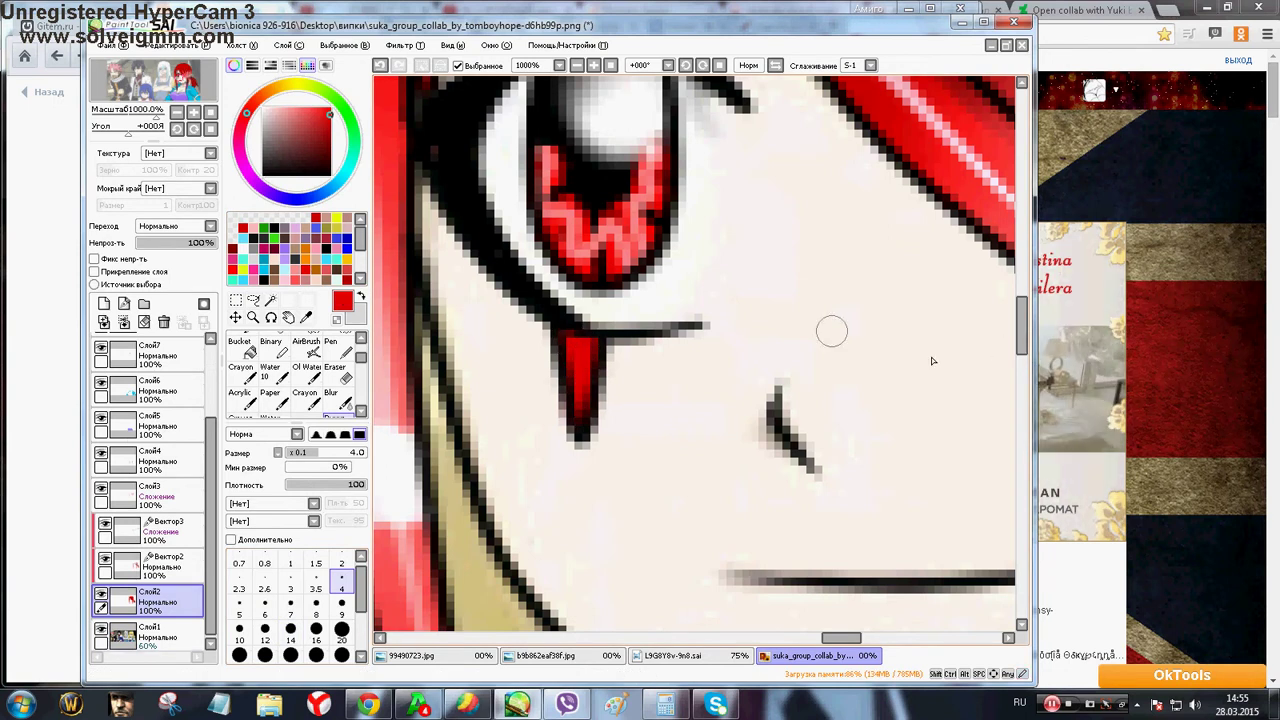
scroll(731, 295, up, 5)
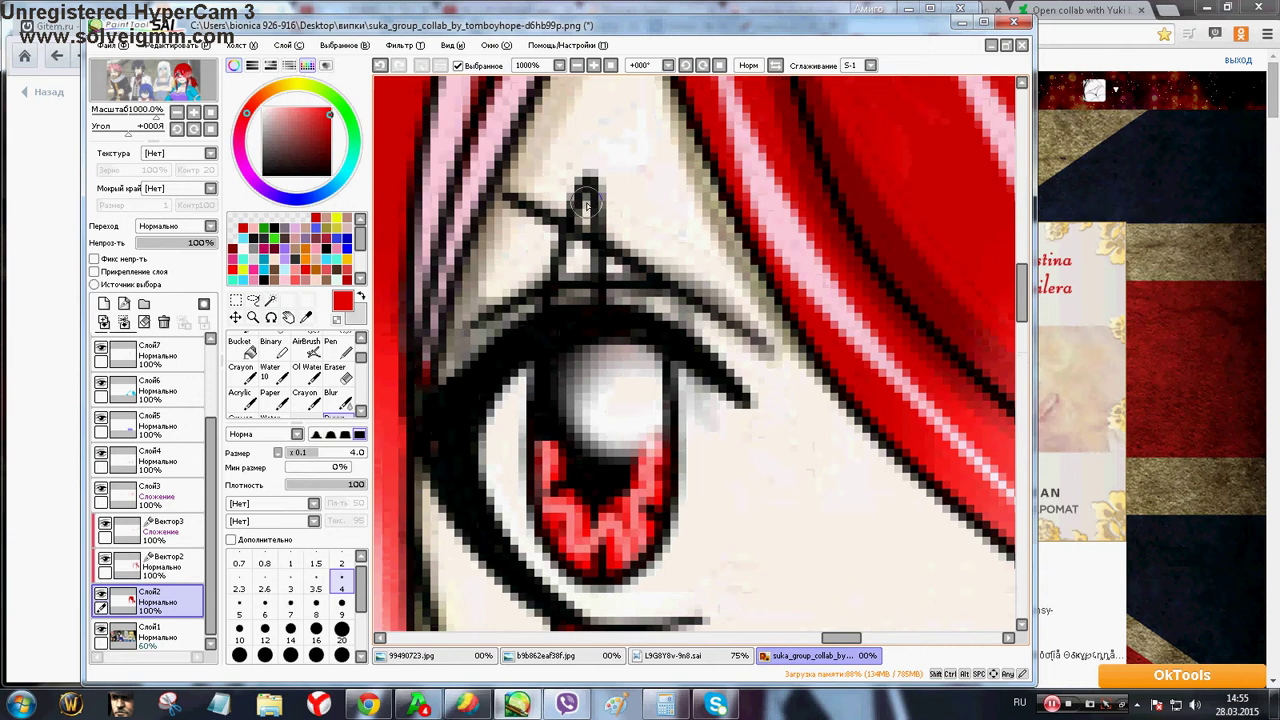
mouse_move(586, 205)
mouse_down()
mouse_move(559, 302)
mouse_move(580, 294)
mouse_move(580, 246)
mouse_up()
Set the opacity of the background artwork layer Слой1 to 100%
scroll(580, 229, down, 5)
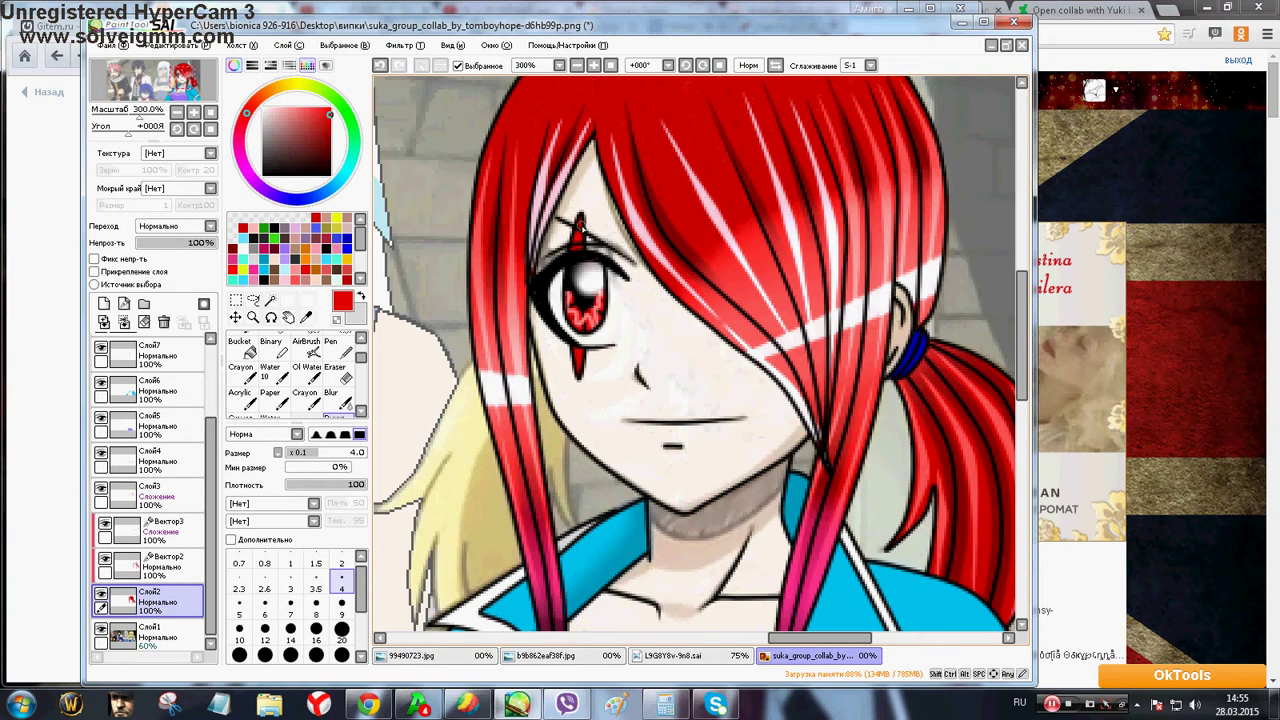
click(611, 65)
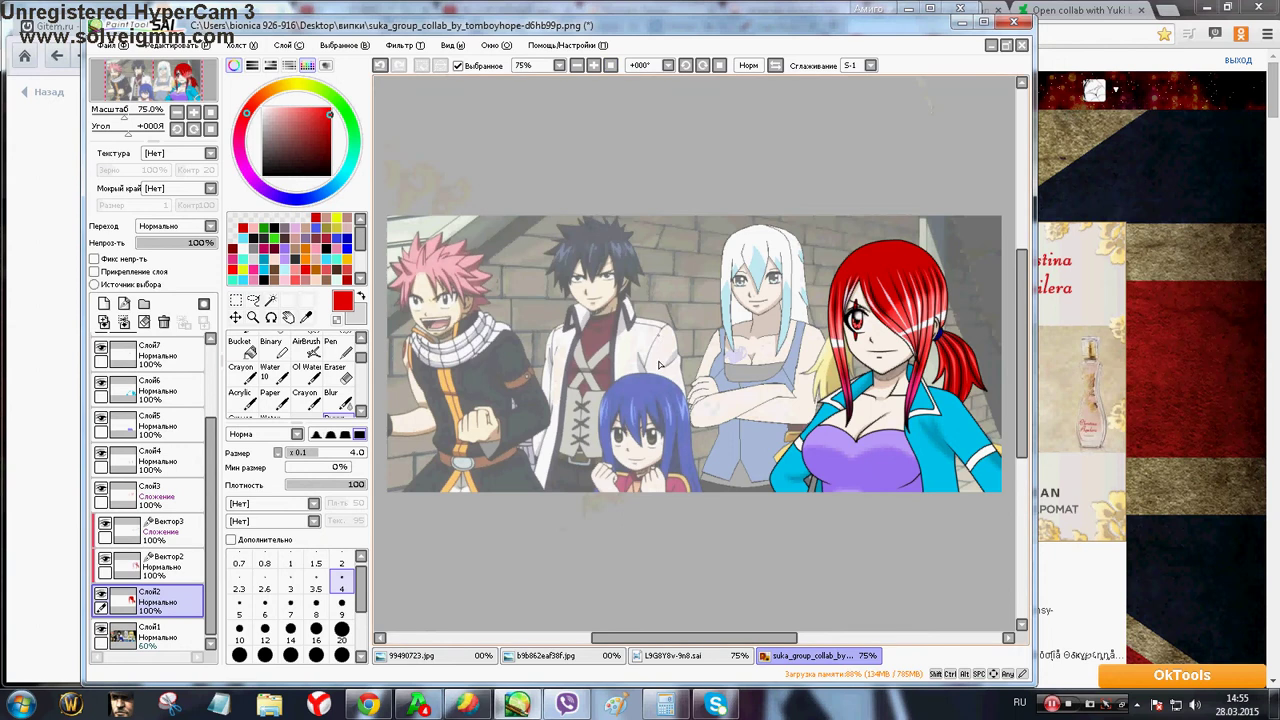
click(158, 637)
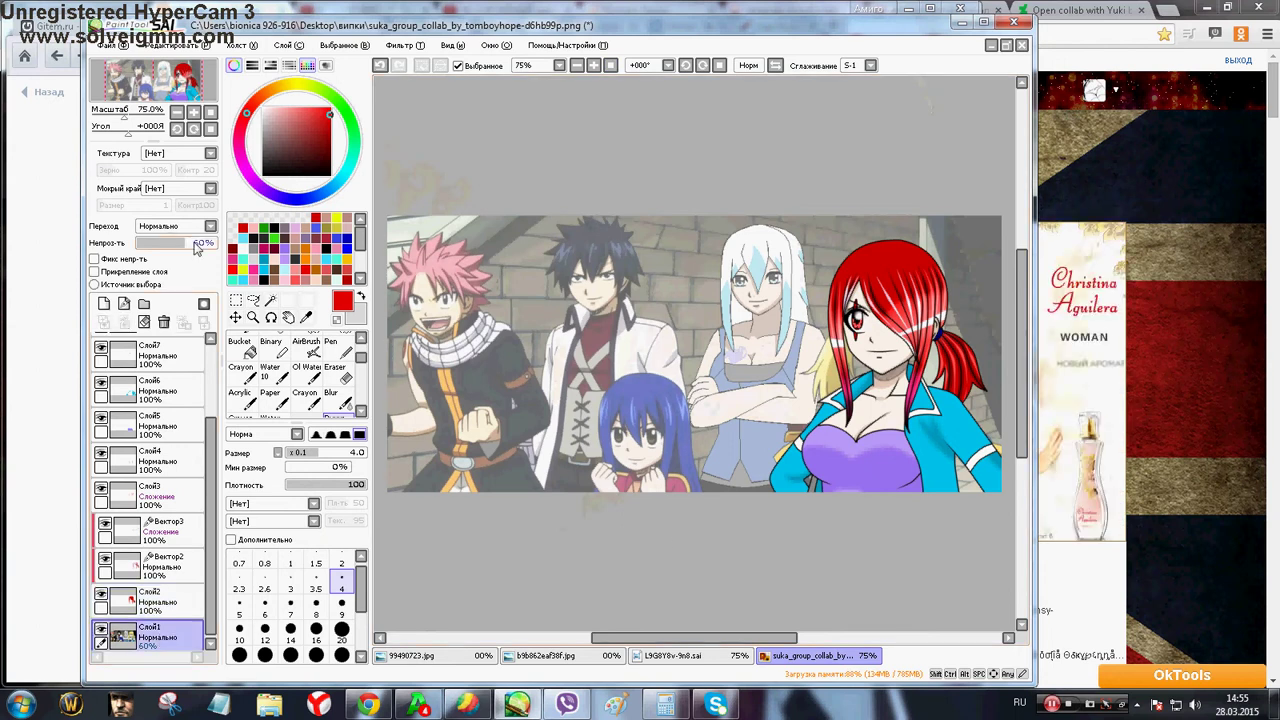
drag(200, 243, 222, 243)
Paint over the yellow and blue remnants beside the jacket's white sleeve band on Слой1 with a sampled grey-green at size 9
drag(737, 640, 805, 615)
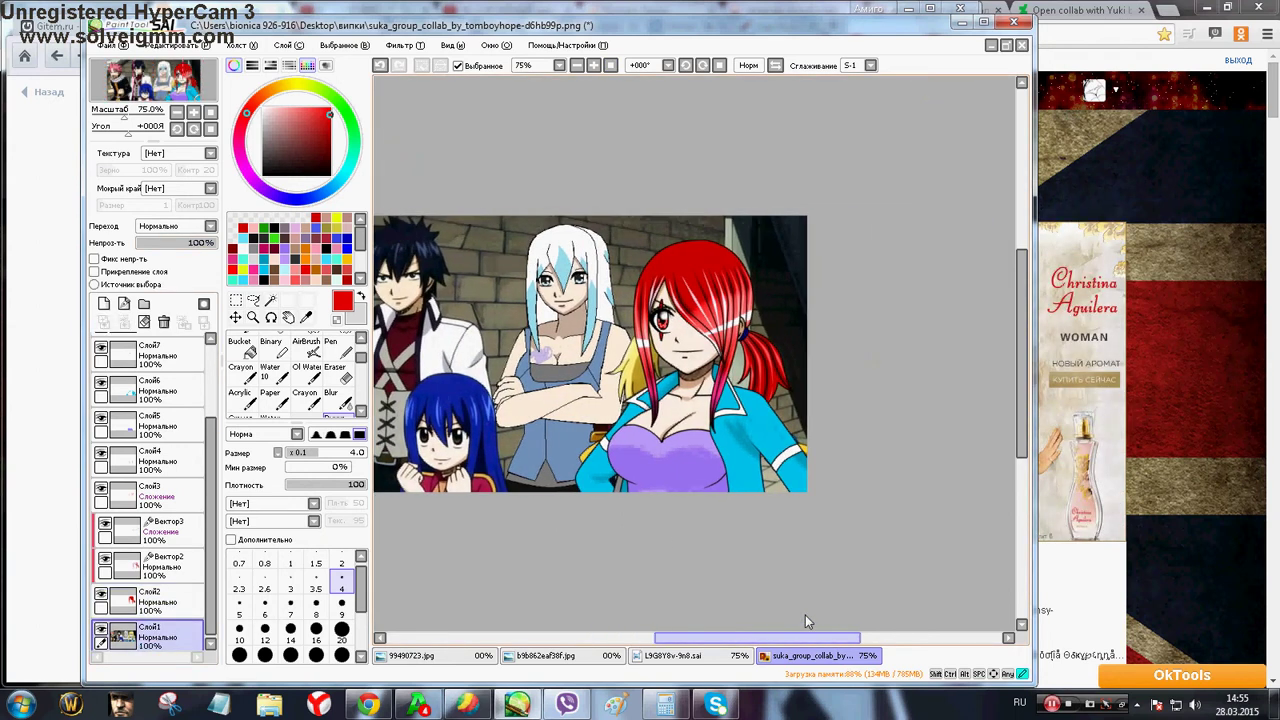
scroll(831, 457, up, 5)
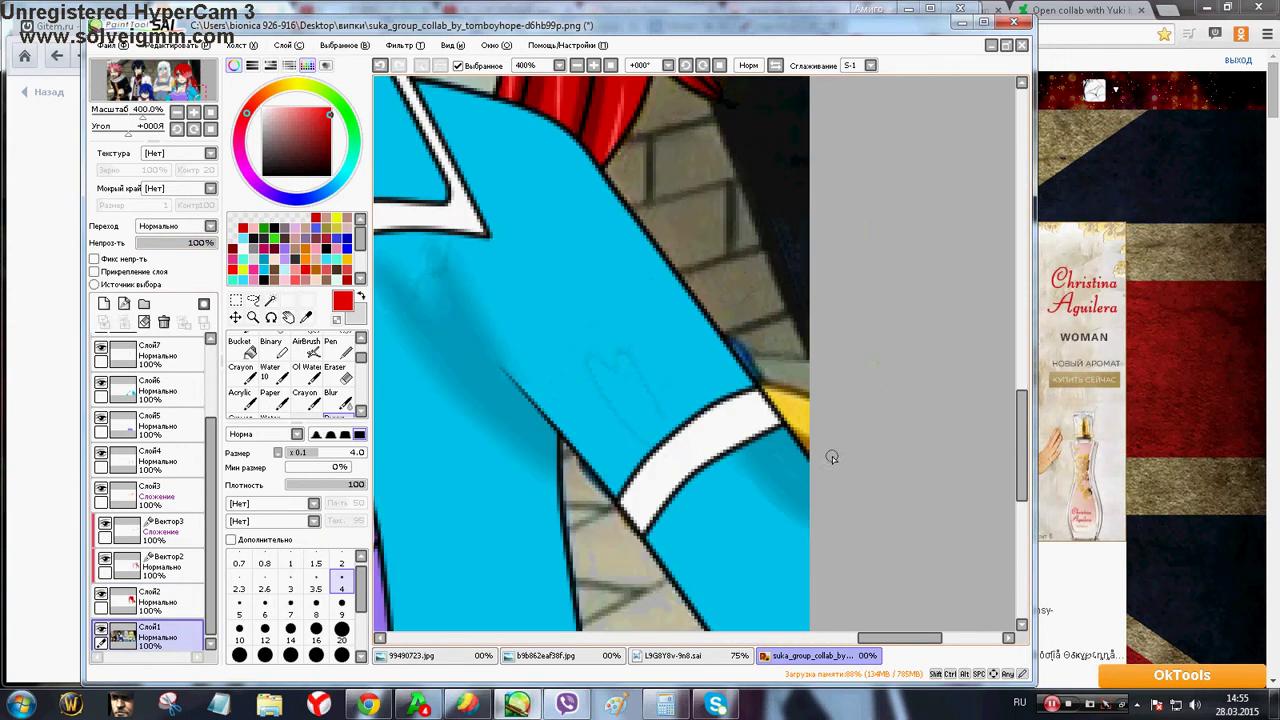
alt+click(782, 378)
click(341, 609)
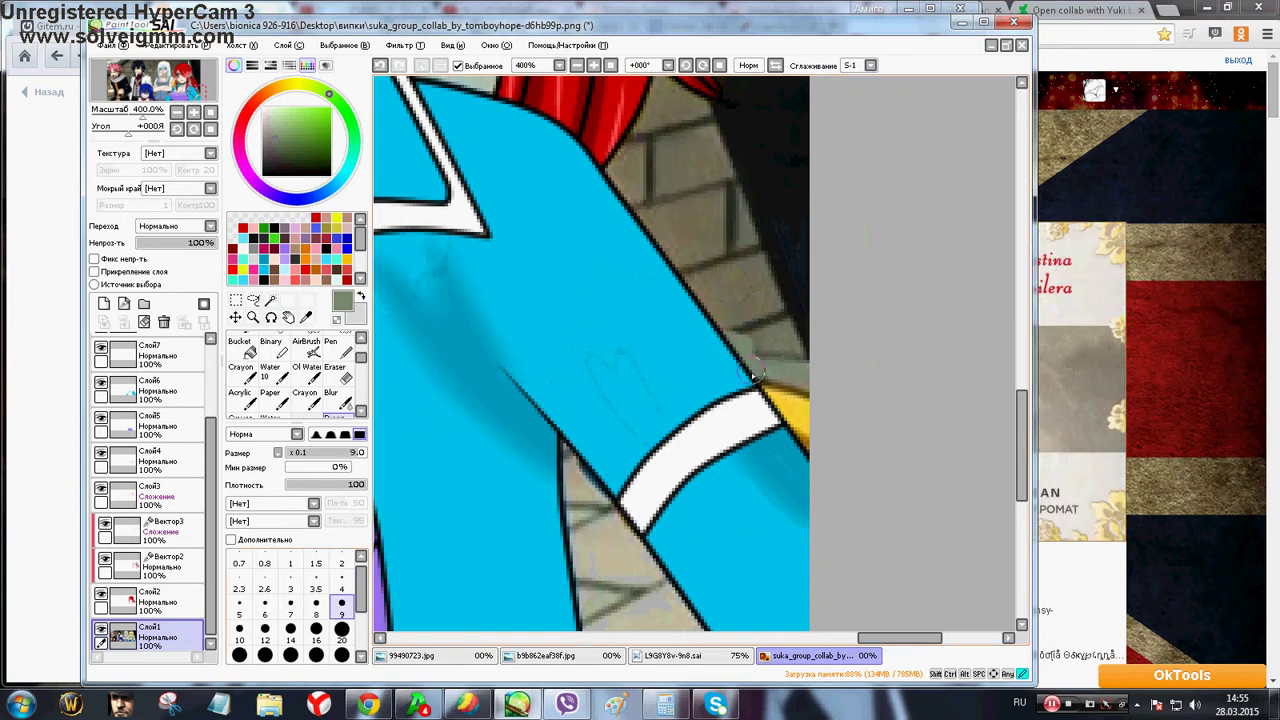
drag(753, 375, 803, 430)
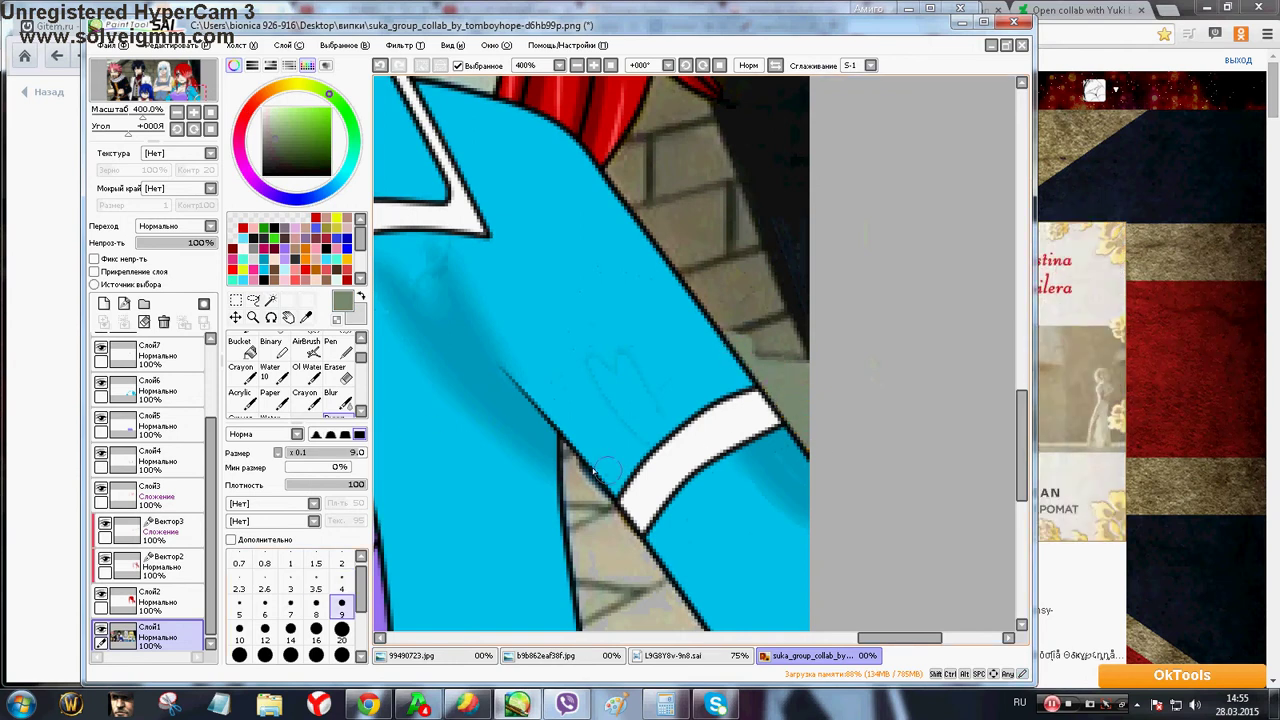
drag(586, 466, 648, 570)
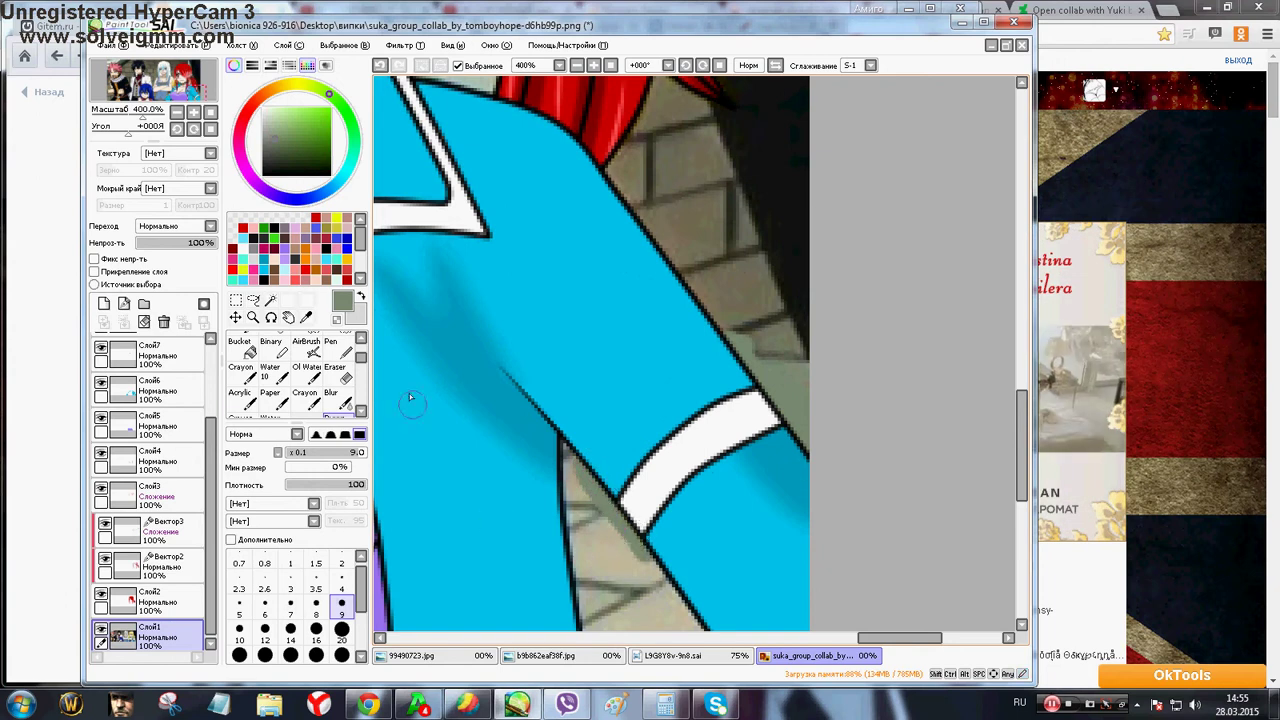
Soften the painted patch between the sleeve and the jacket body with Blur at size 9
click(333, 398)
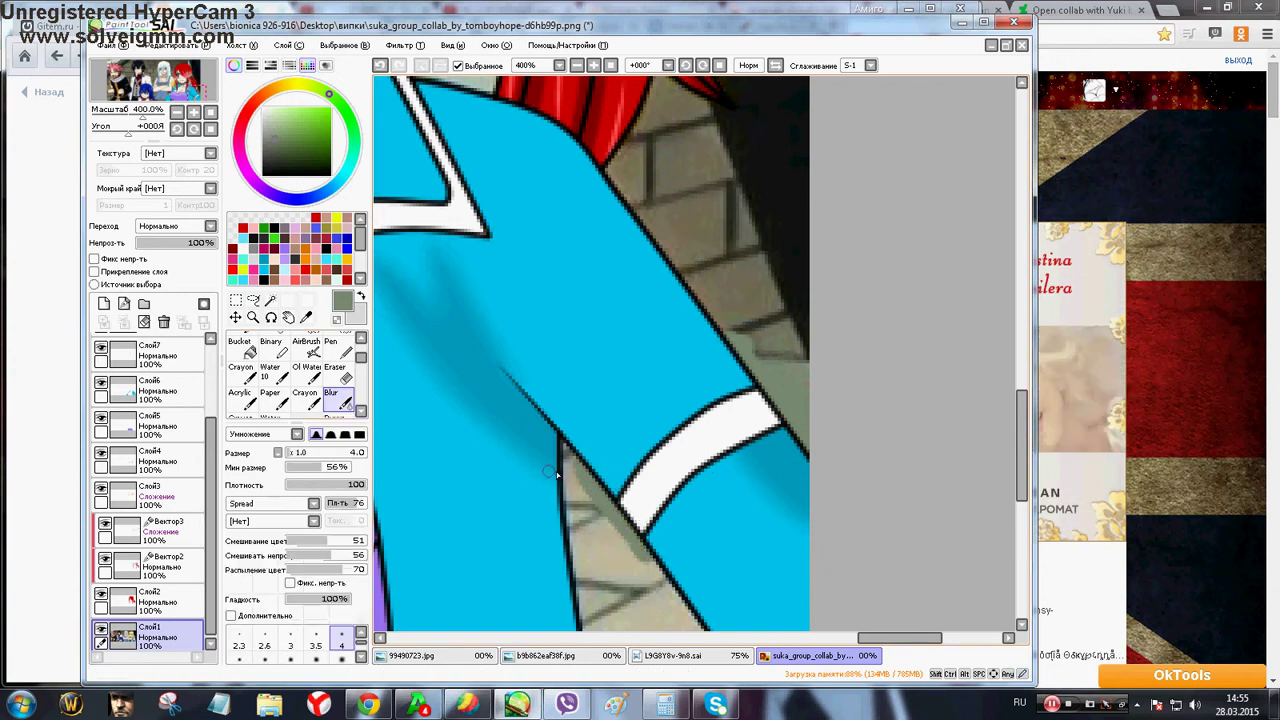
click(342, 657)
drag(581, 474, 635, 548)
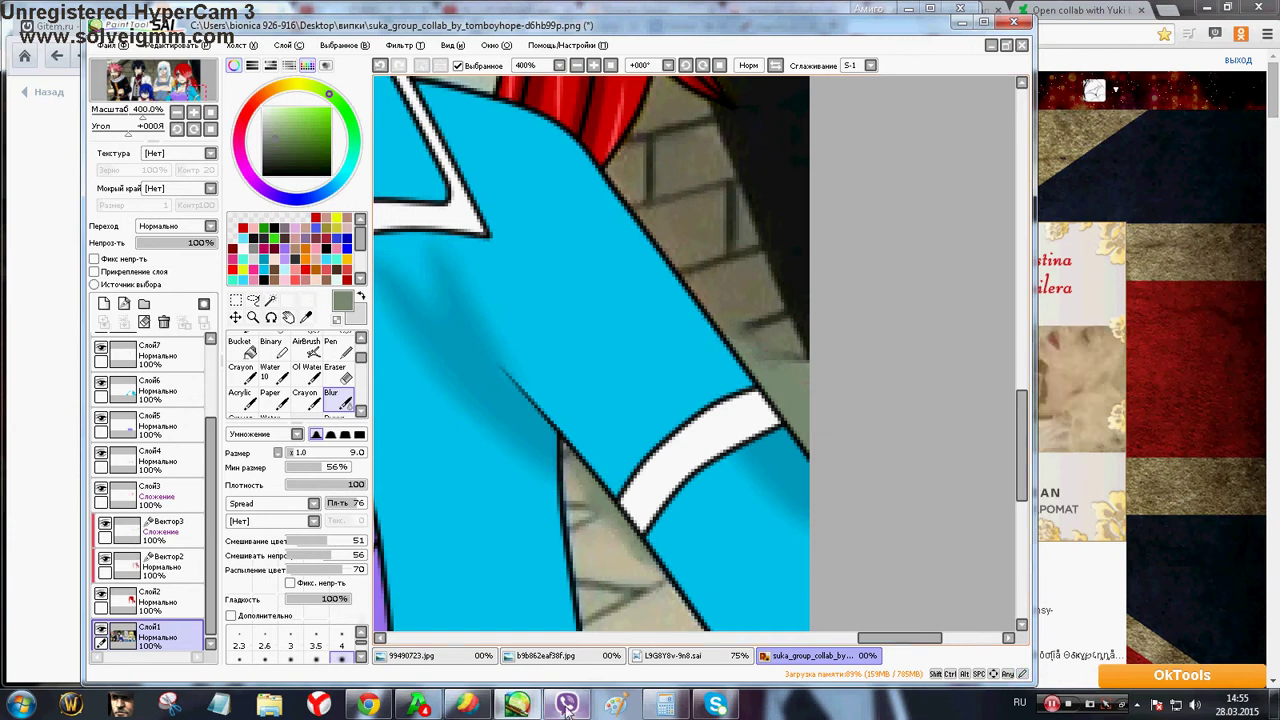
Switch to the VK chat, send two kissing-face emojis and one smiling emoji, and return to the drawing
click(517, 705)
click(471, 511)
click(472, 512)
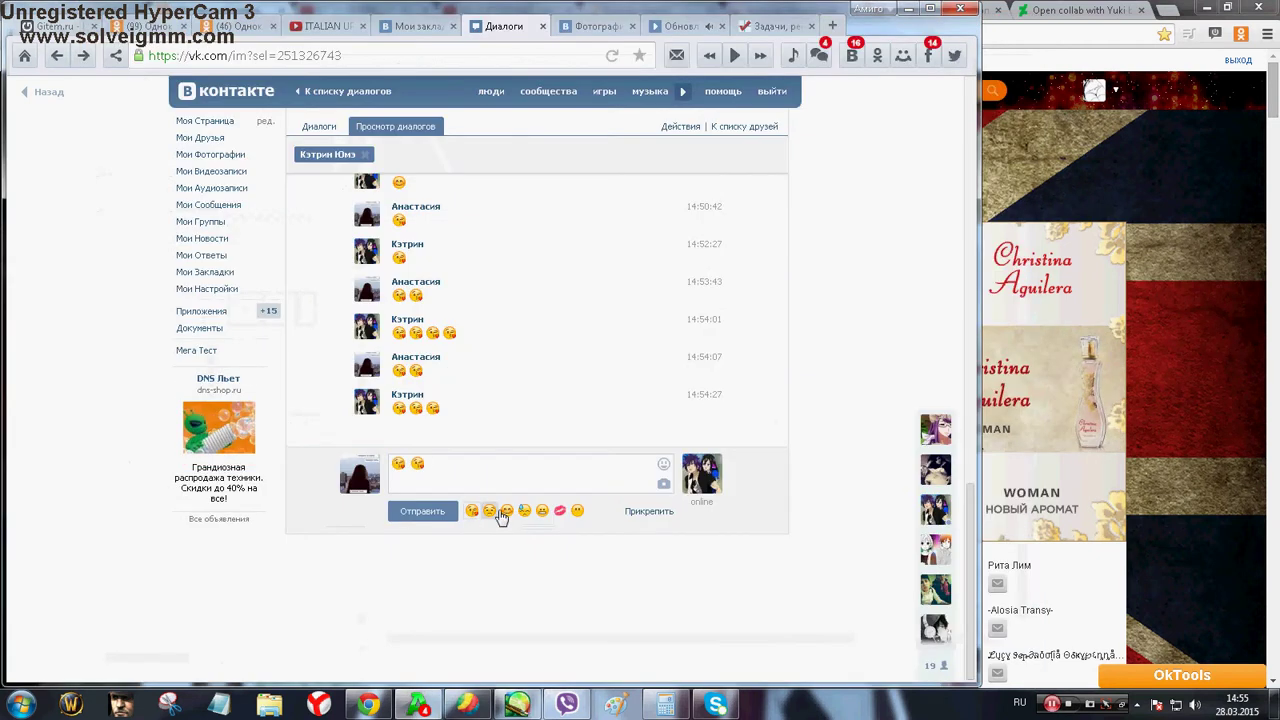
click(507, 511)
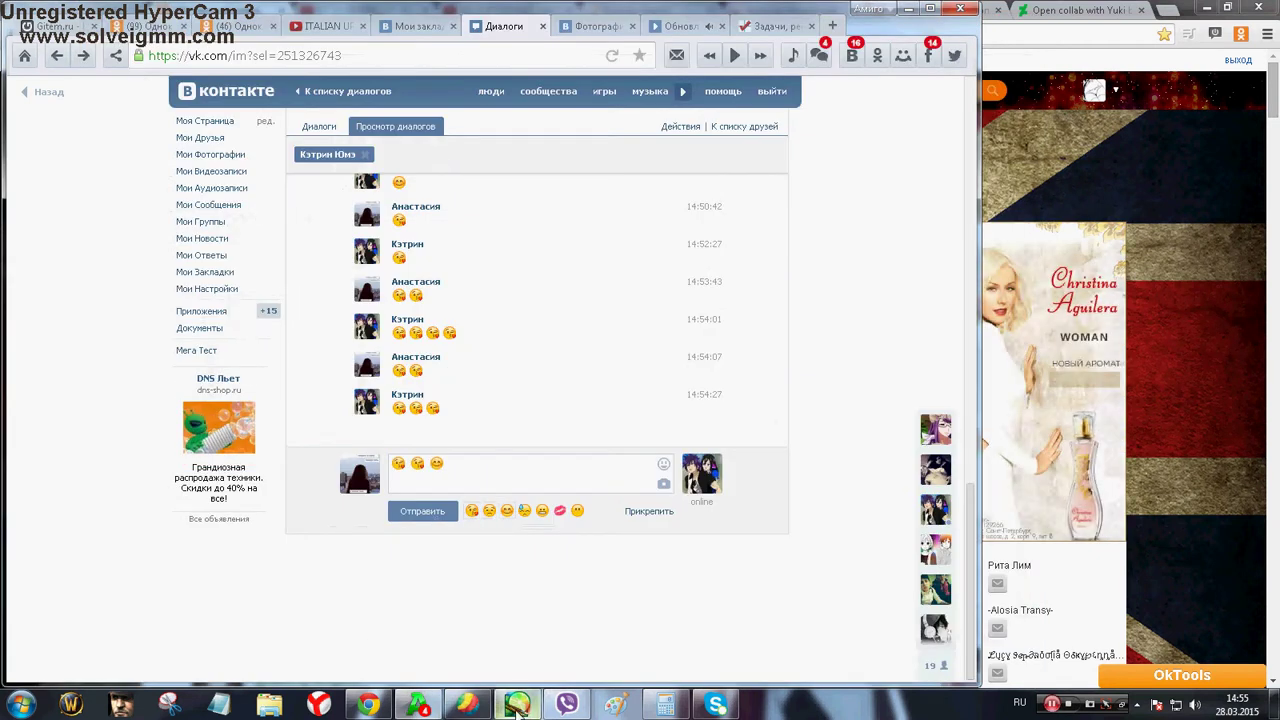
click(519, 705)
click(520, 706)
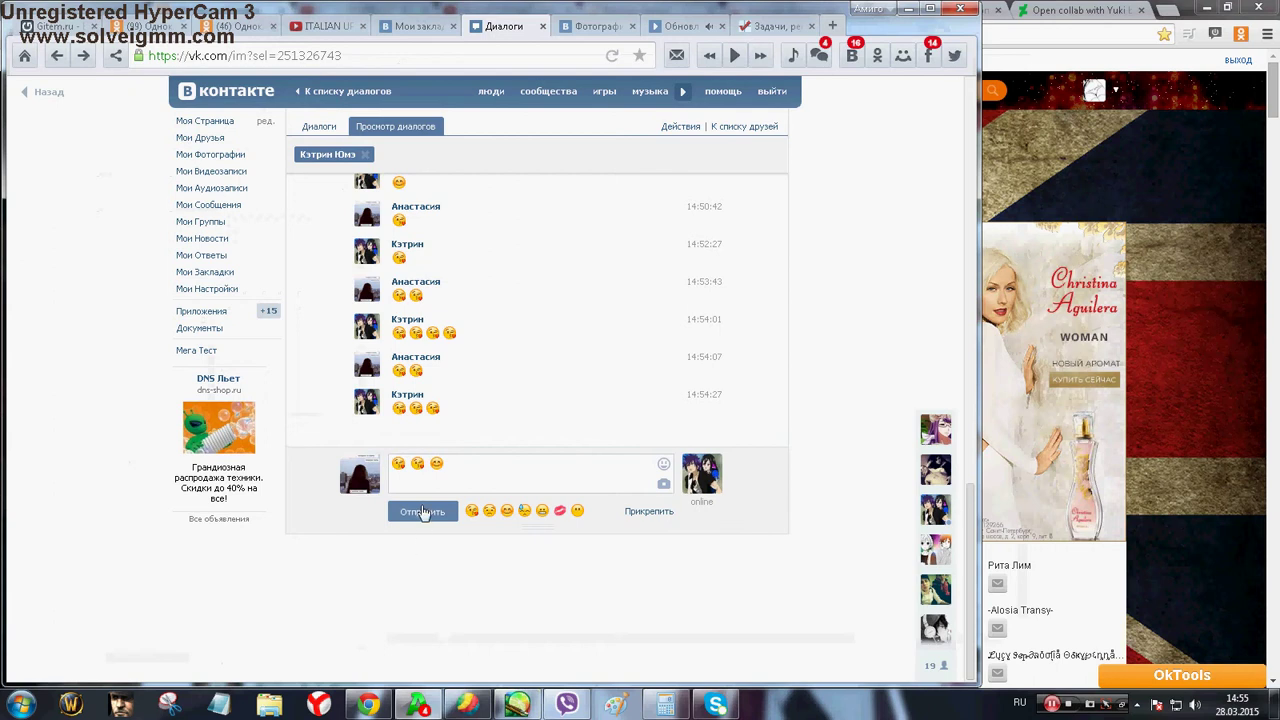
click(424, 512)
click(518, 705)
Paint over the yellow and gold remnants beside the bent arm with the blue sampled from the white-haired girl's clothes at size 9
scroll(596, 428, down, 2)
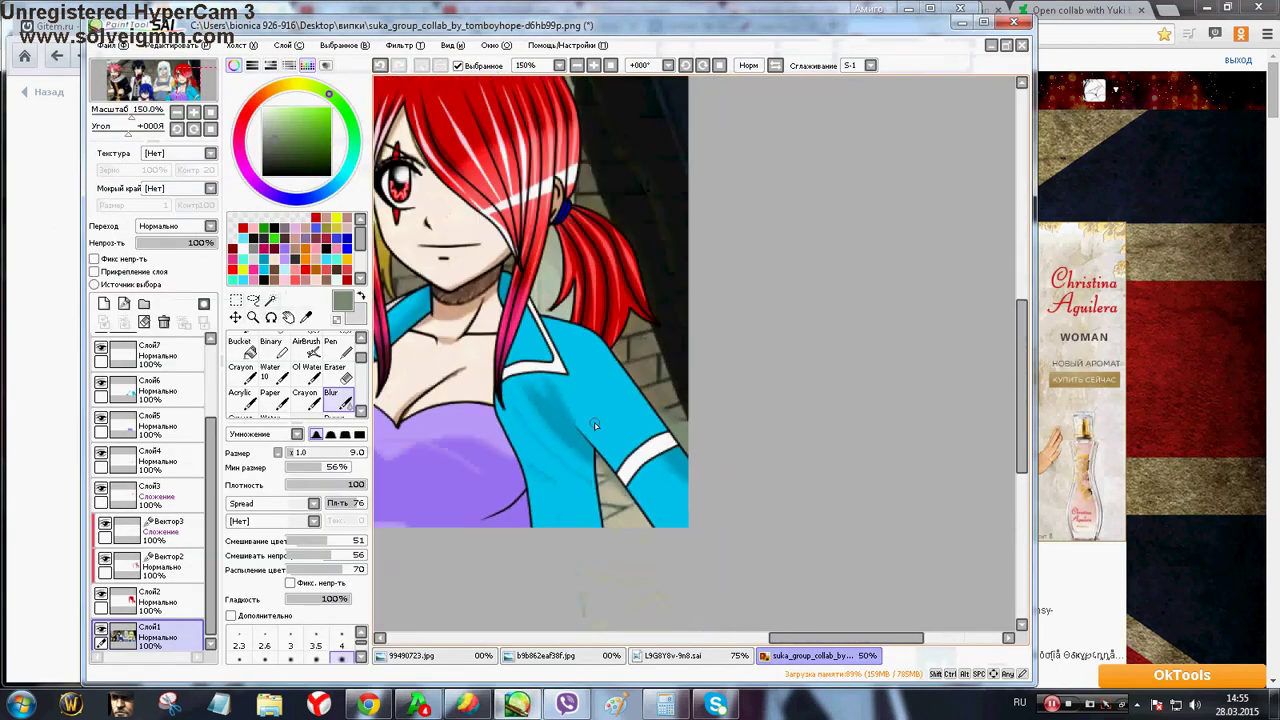
drag(787, 638, 742, 654)
scroll(476, 343, up, 4)
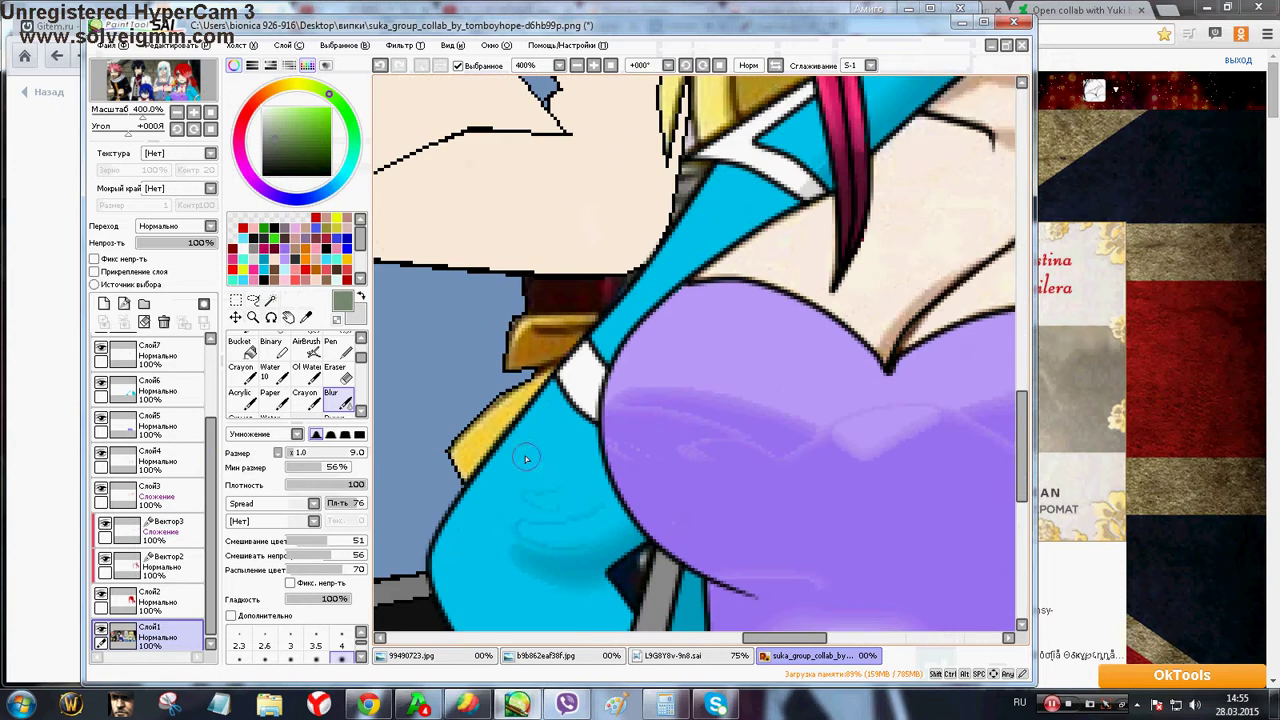
drag(513, 310, 515, 326)
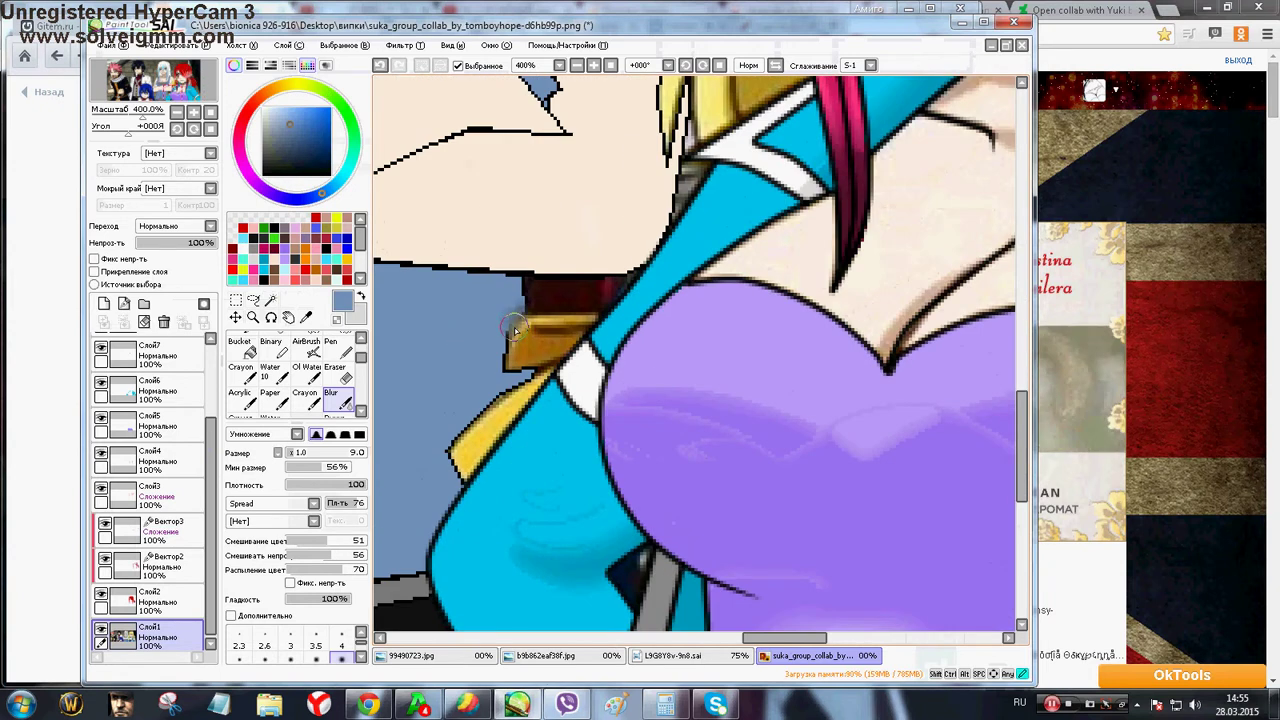
click(339, 415)
mouse_move(490, 437)
mouse_down()
mouse_move(521, 376)
mouse_move(523, 393)
mouse_move(461, 478)
mouse_move(455, 446)
mouse_move(491, 410)
mouse_up()
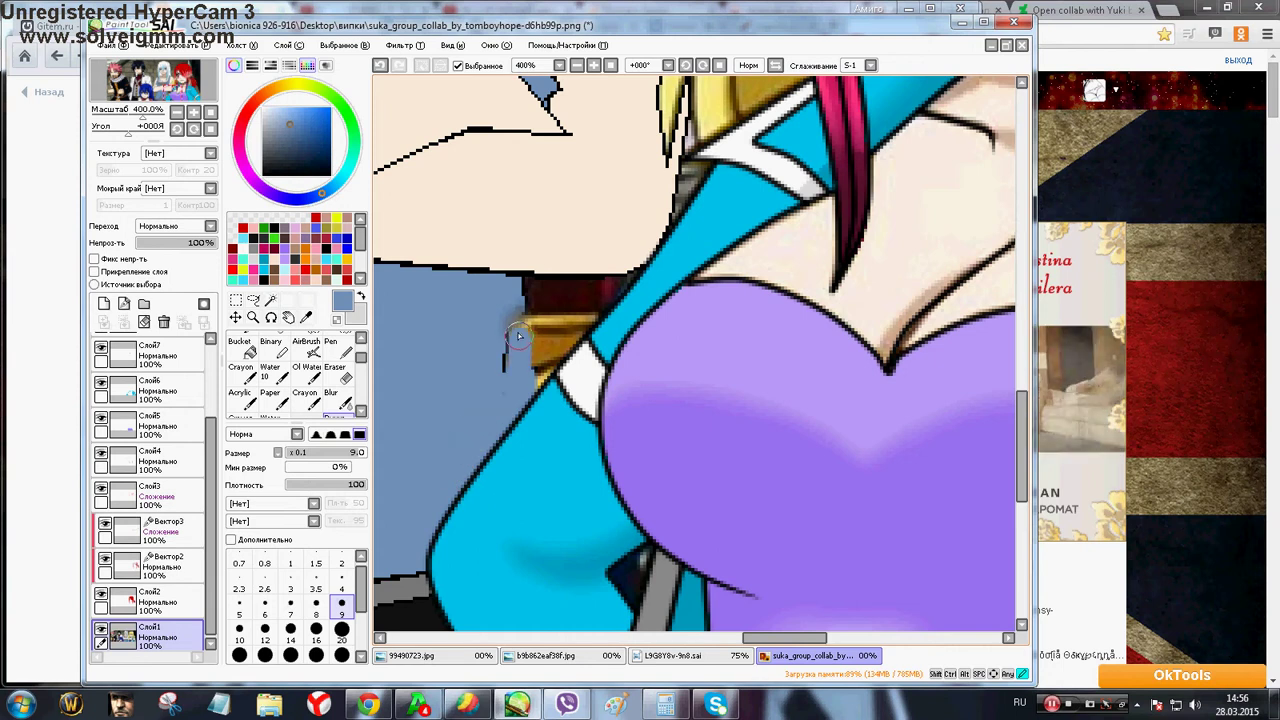
drag(519, 337, 504, 403)
Cover the remaining gold beside the bent arm with sampled dark maroon, and blur its edge against the blue at size 9
alt+click(567, 296)
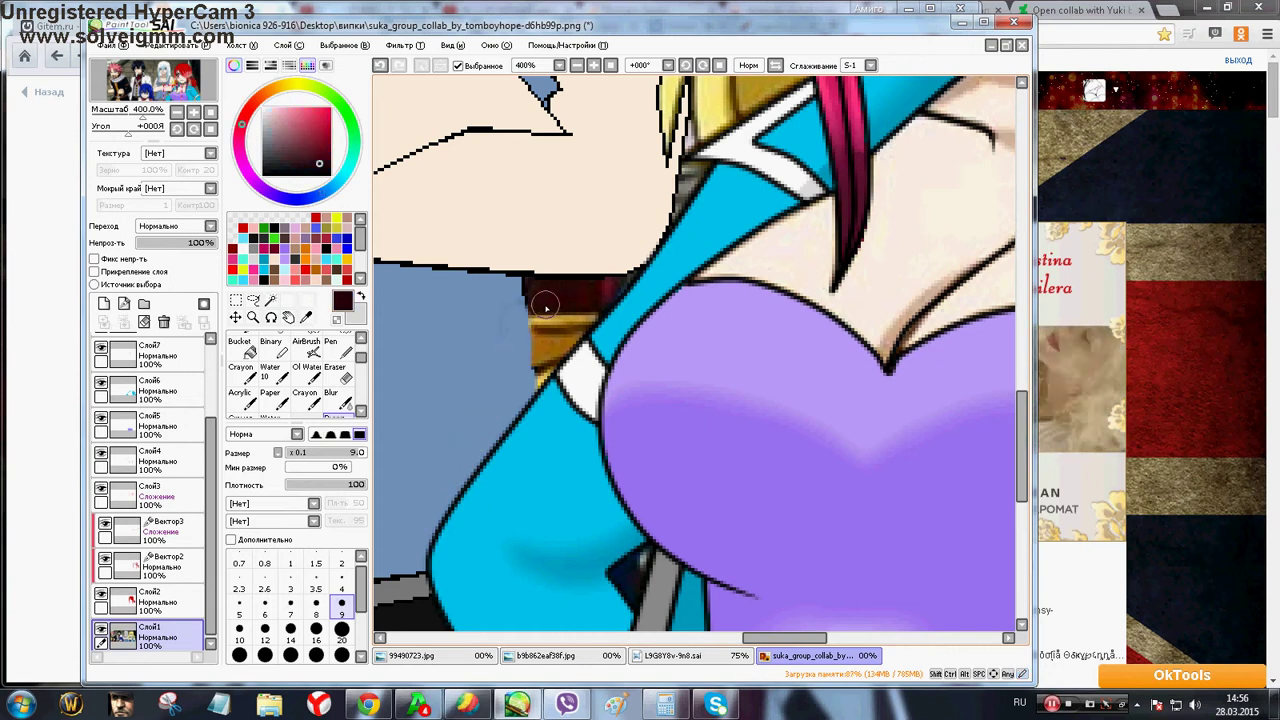
mouse_move(546, 305)
mouse_down()
mouse_move(539, 336)
mouse_move(553, 366)
mouse_move(557, 334)
mouse_move(571, 337)
mouse_move(586, 314)
mouse_up()
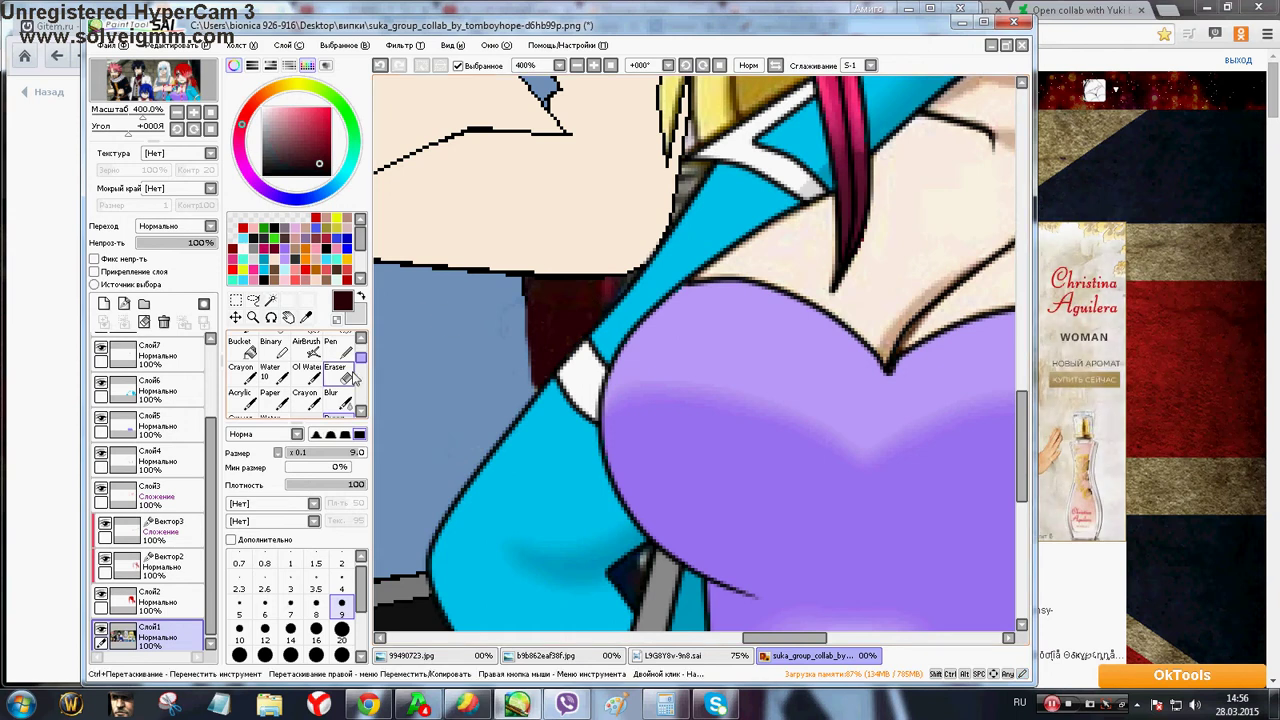
click(340, 400)
mouse_move(547, 396)
mouse_down()
mouse_move(527, 366)
mouse_move(526, 301)
mouse_up()
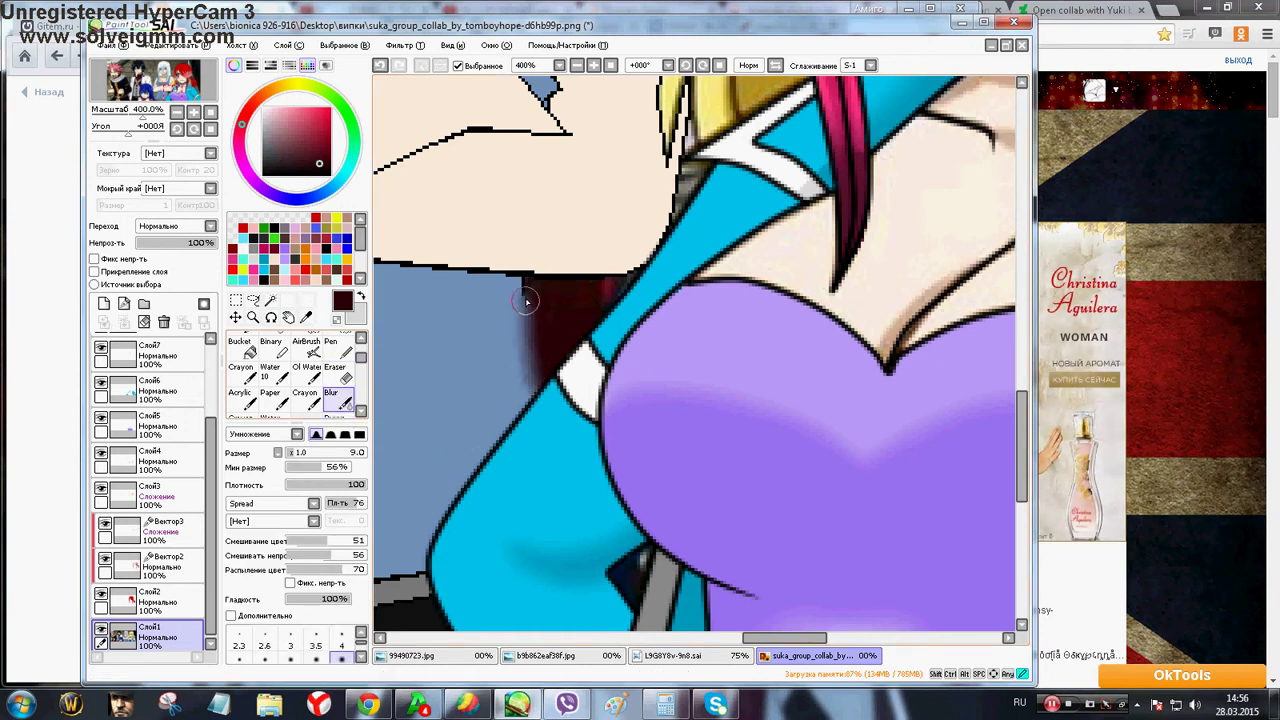
Paint over the blonde strands overlapping the white-haired girl's arm with its sampled skin colour at size 9 on Слой1
scroll(600, 312, down, 4)
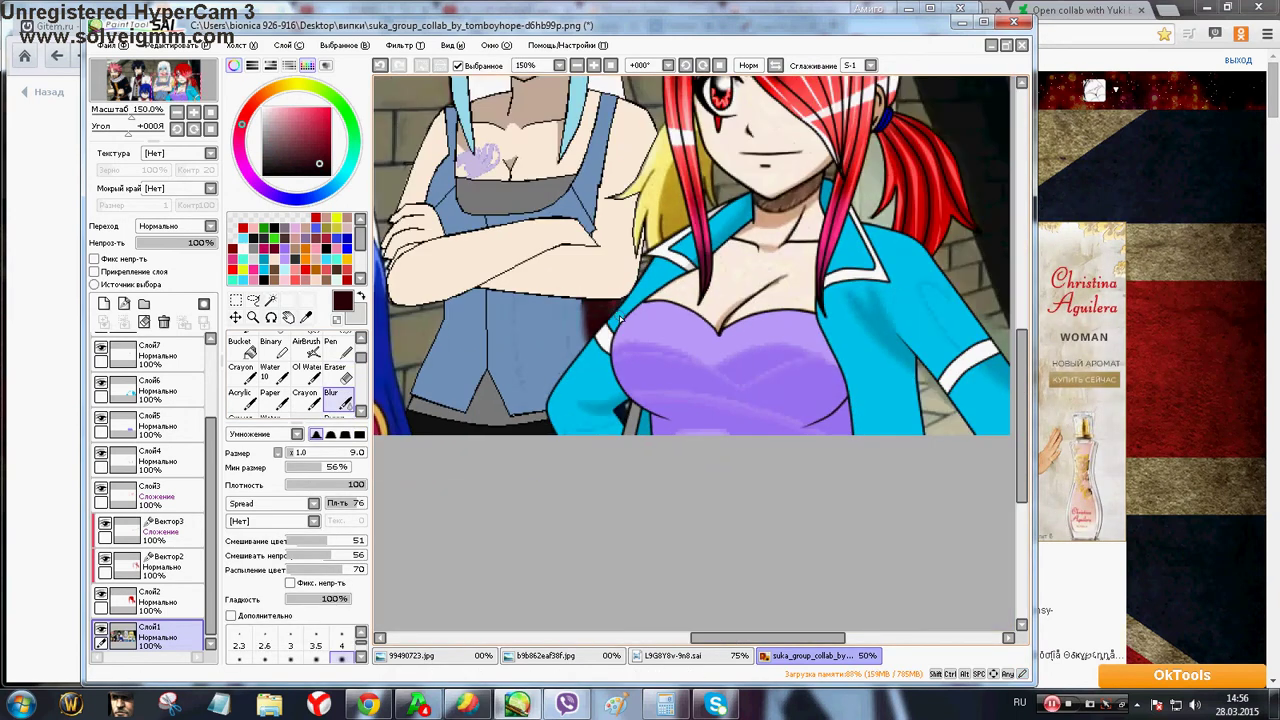
scroll(748, 161, up, 3)
scroll(560, 125, down, 2)
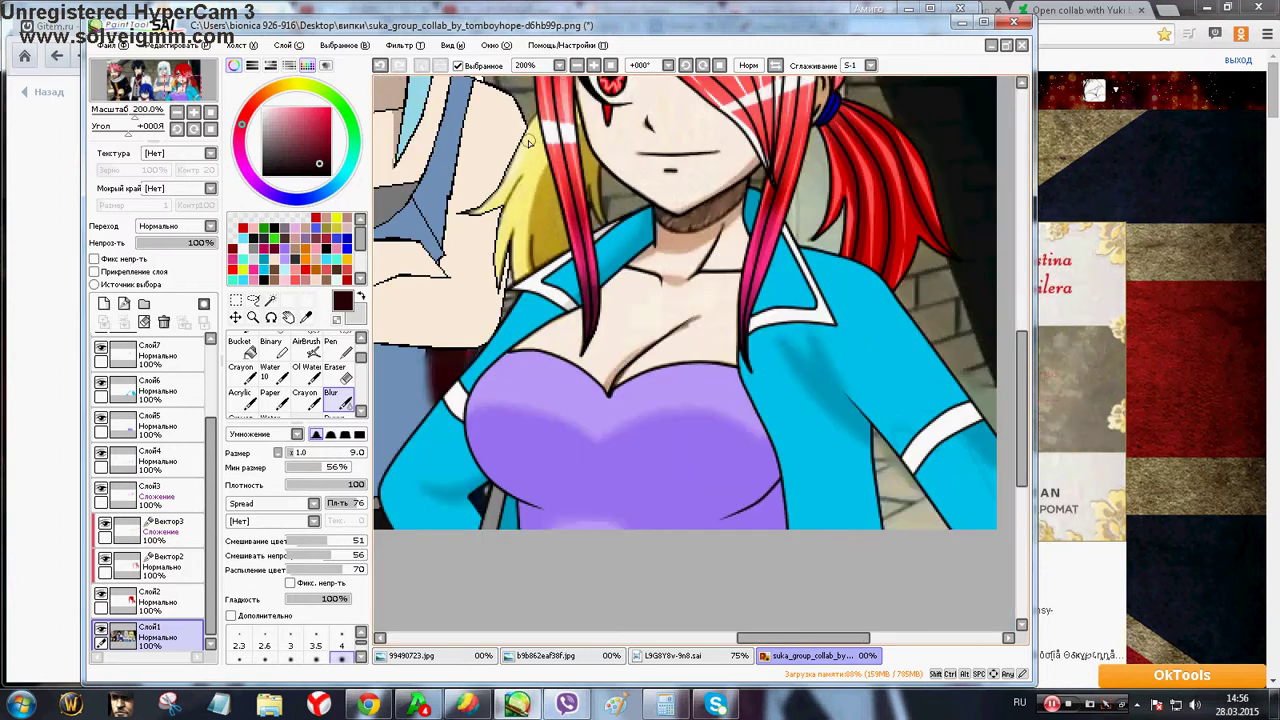
scroll(518, 122, up, 1)
scroll(519, 122, up, 1)
alt+click(510, 127)
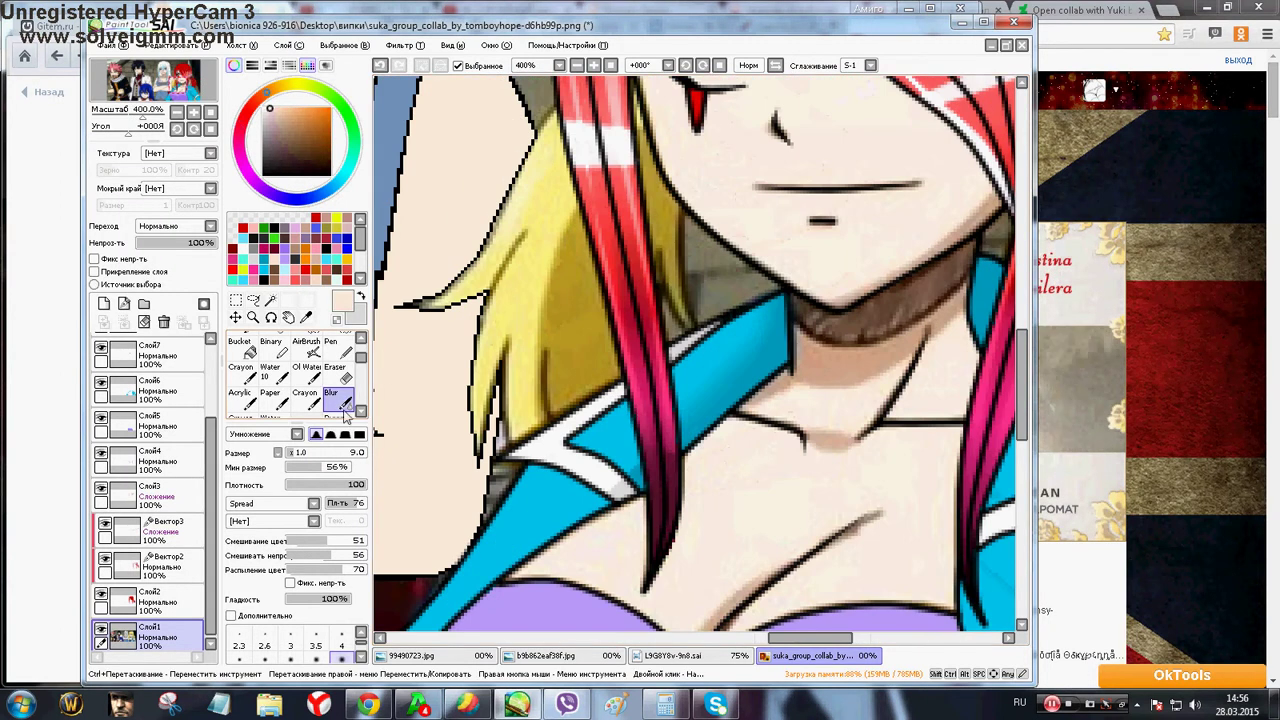
click(338, 416)
mouse_move(396, 306)
mouse_down()
mouse_move(427, 290)
mouse_move(470, 319)
mouse_move(472, 237)
mouse_move(480, 269)
mouse_move(520, 135)
mouse_move(531, 276)
mouse_up()
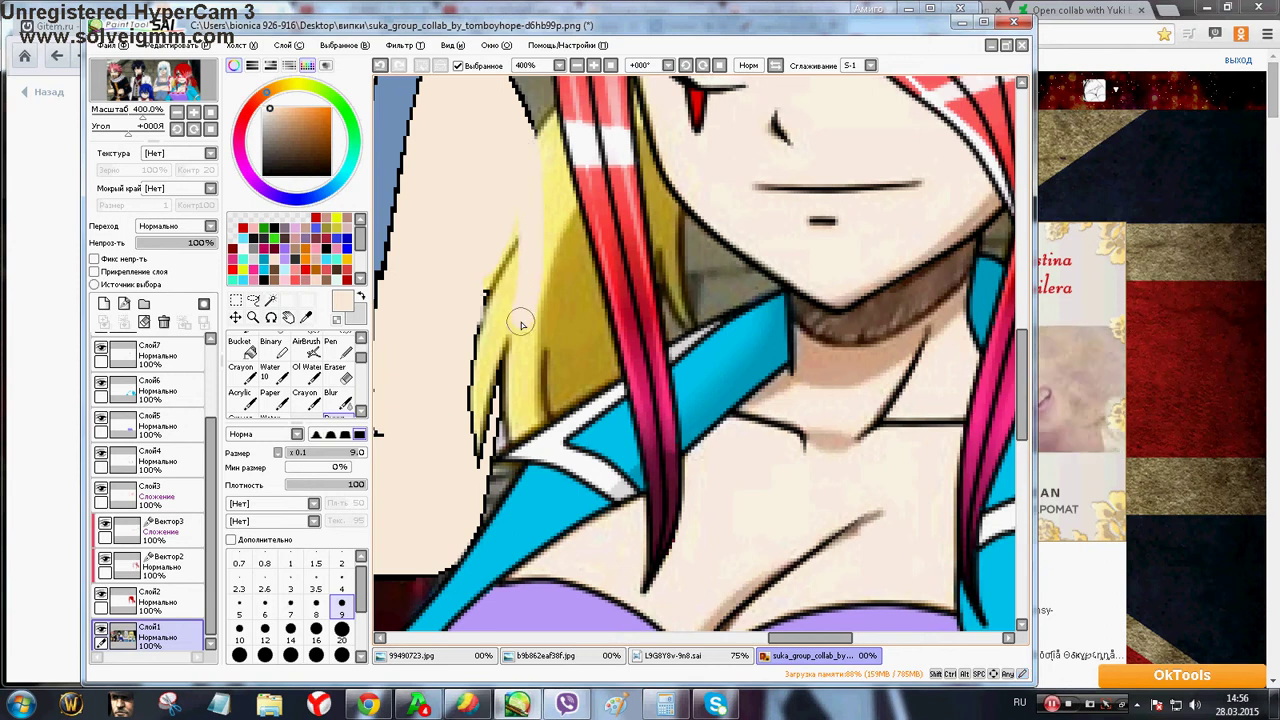
click(379, 65)
mouse_move(468, 472)
mouse_down()
mouse_move(490, 199)
mouse_move(462, 332)
mouse_move(438, 272)
mouse_move(414, 323)
mouse_up()
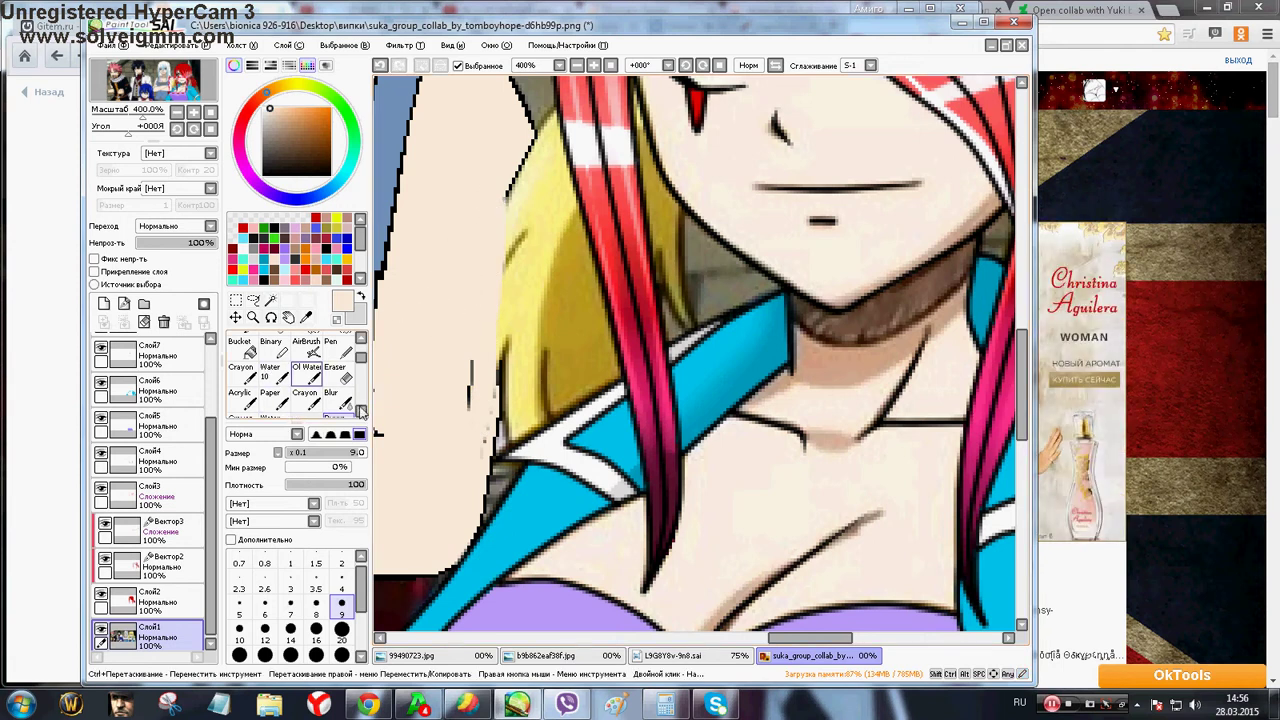
Redraw the arm's edge along the blonde hair in black at brush size 2 on Слой1
click(341, 563)
click(272, 279)
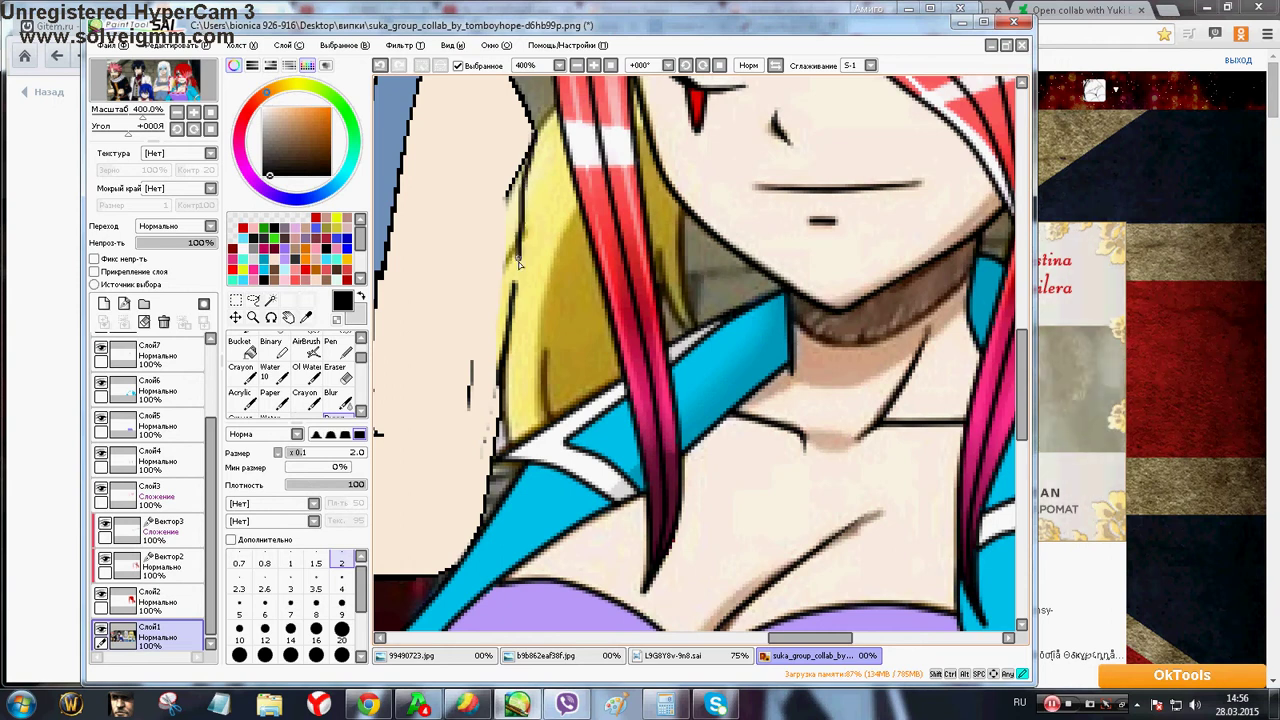
click(101, 632)
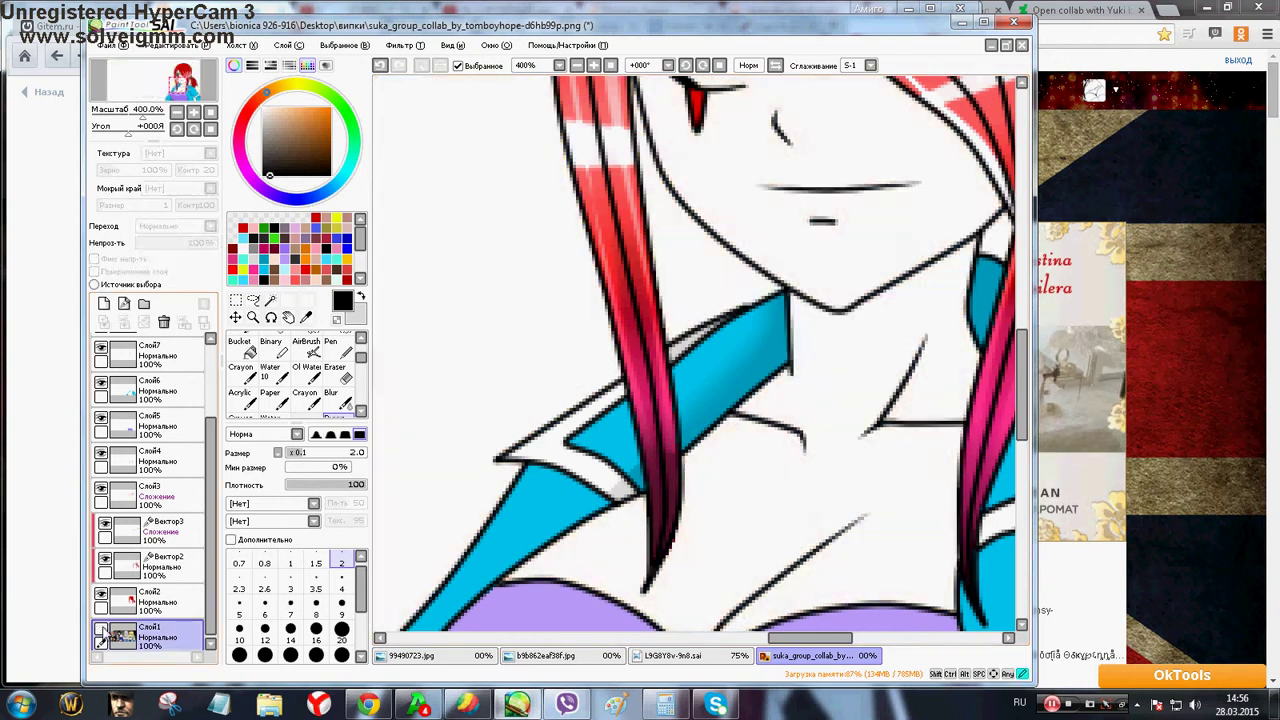
click(101, 632)
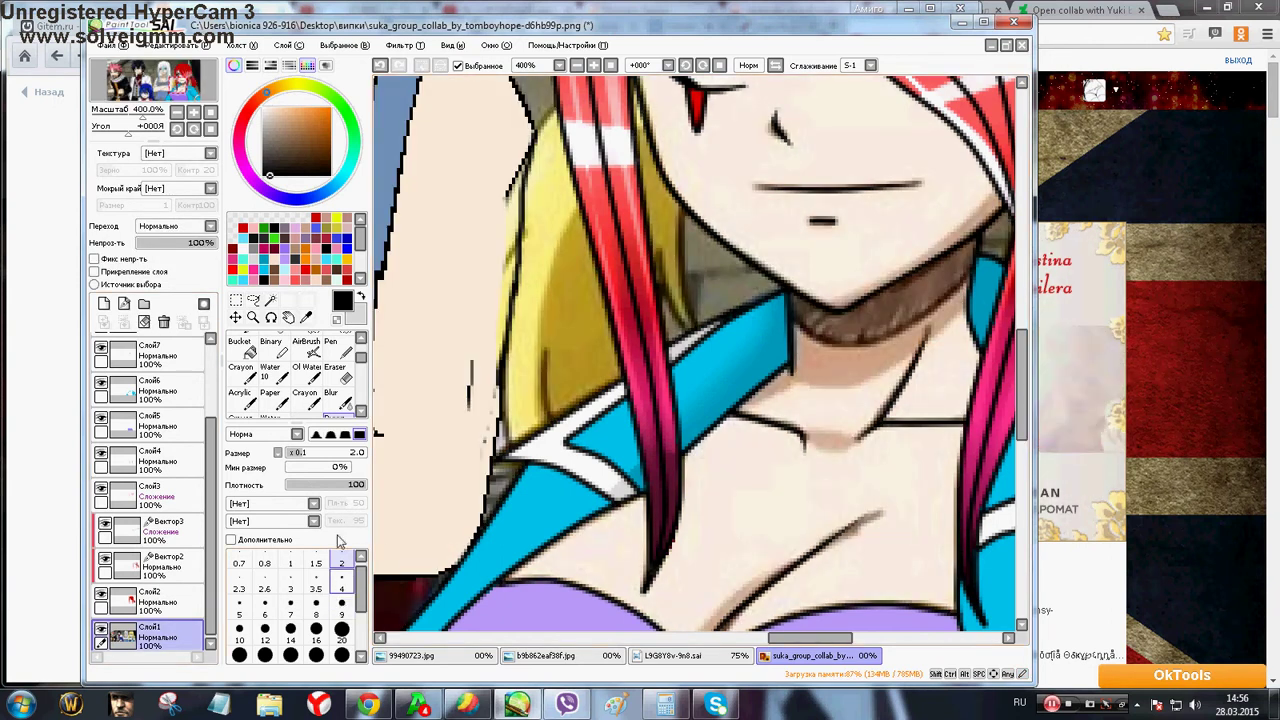
Cover the leftover black line fragments inside the arm with the sampled skin colour at brush size 20
right_click(454, 322)
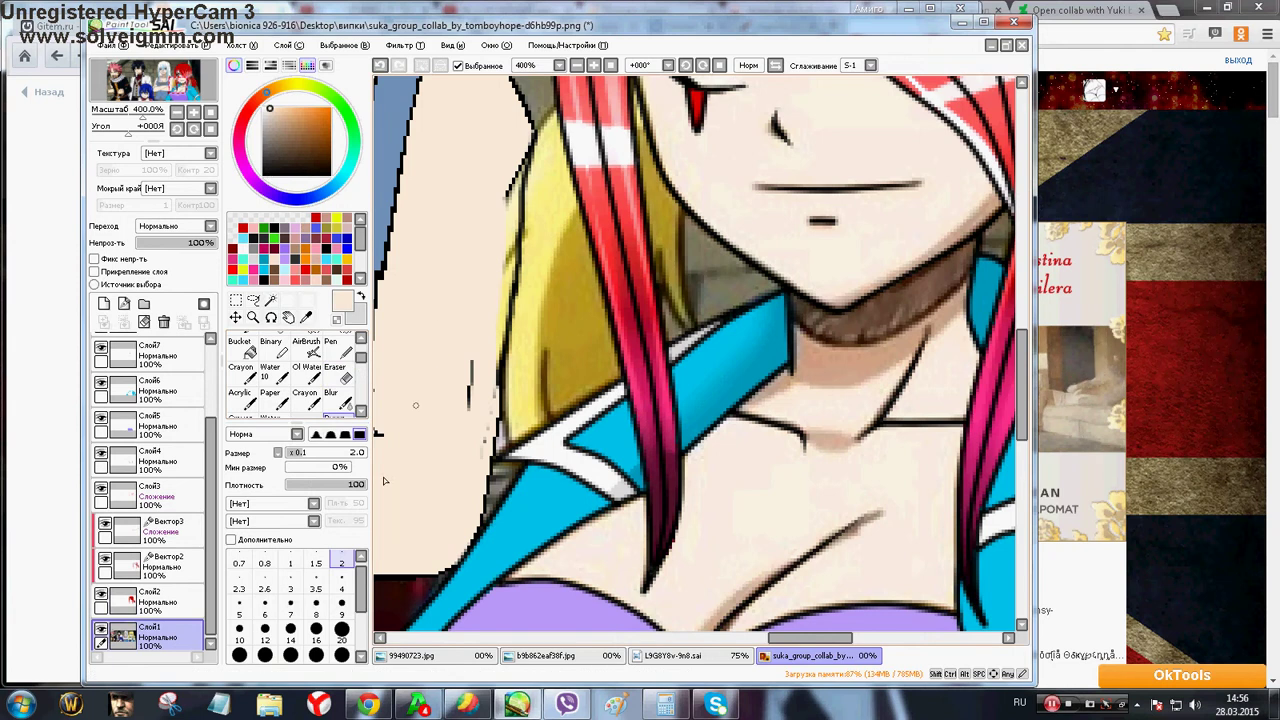
click(341, 632)
mouse_move(423, 420)
mouse_down()
mouse_move(466, 354)
mouse_move(456, 443)
mouse_up()
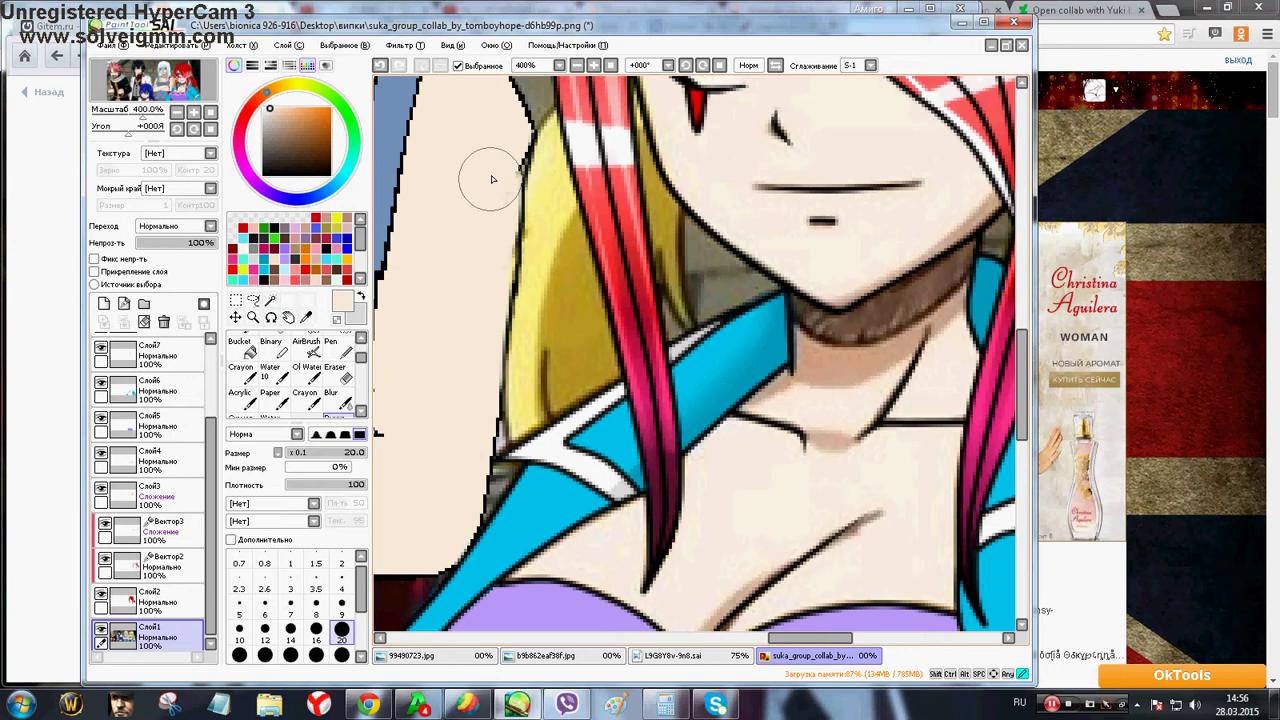
drag(502, 147, 487, 242)
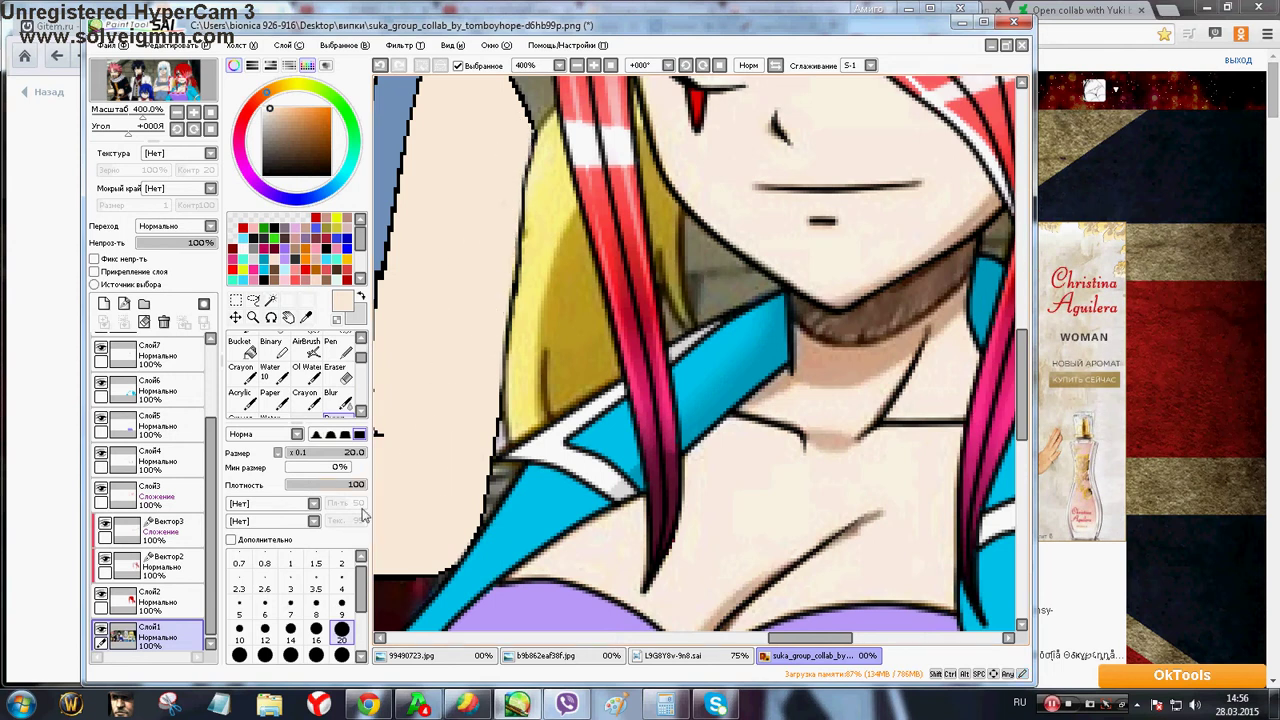
Cover the blonde hair between the white-haired girl's arm and the red hair with sampled grey-brown wall colour at size 9 on Слой1
click(341, 603)
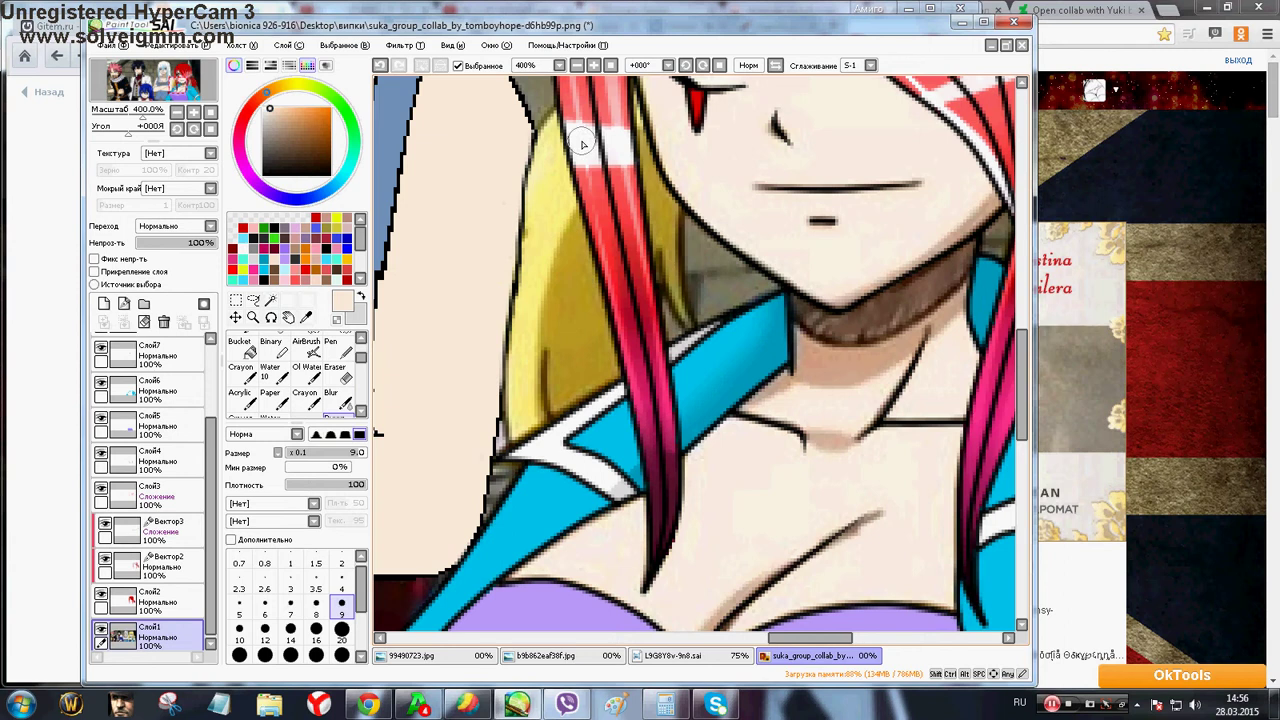
alt+click(688, 265)
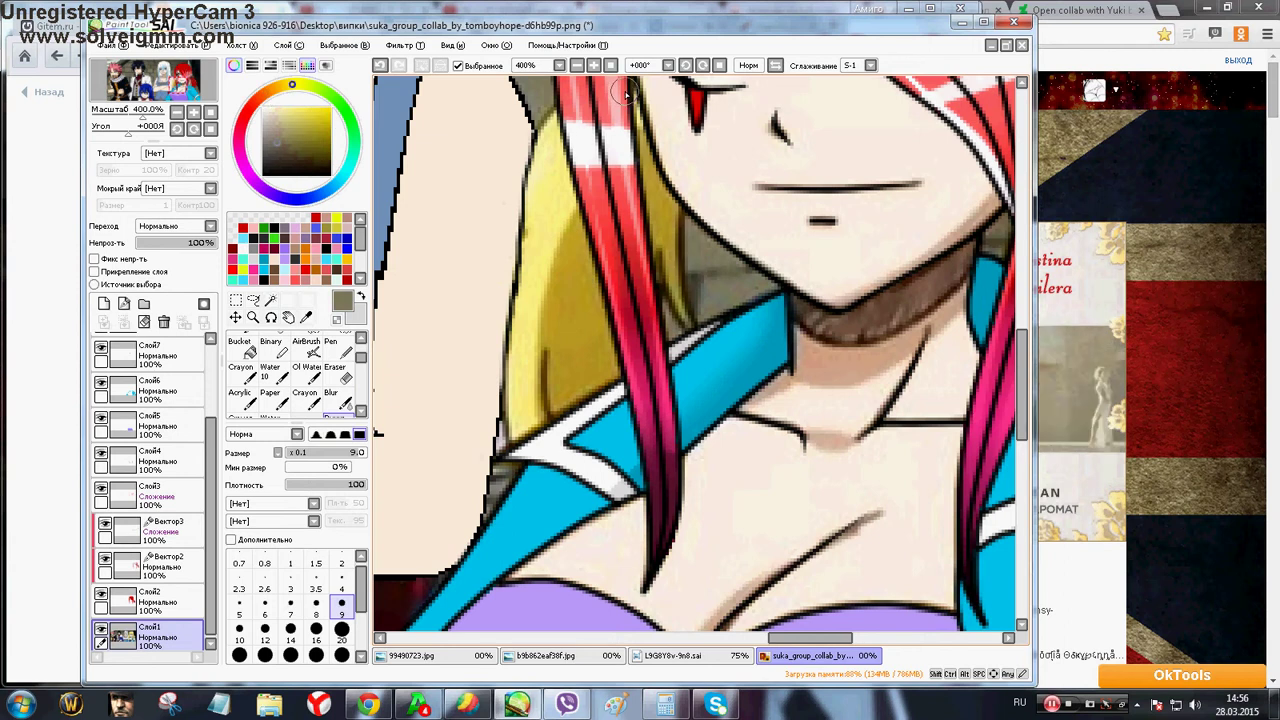
mouse_move(638, 144)
mouse_down()
mouse_move(676, 225)
mouse_move(686, 320)
mouse_move(674, 326)
mouse_move(642, 196)
mouse_up()
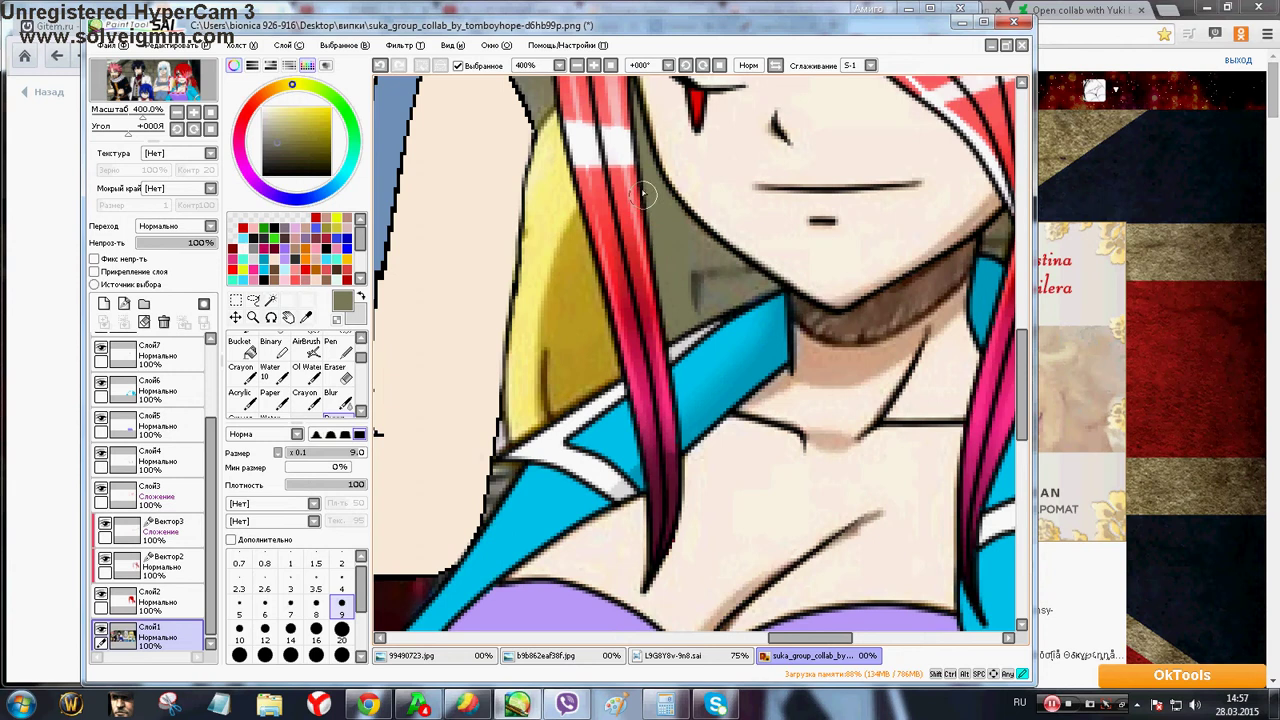
scroll(648, 260, up, 5)
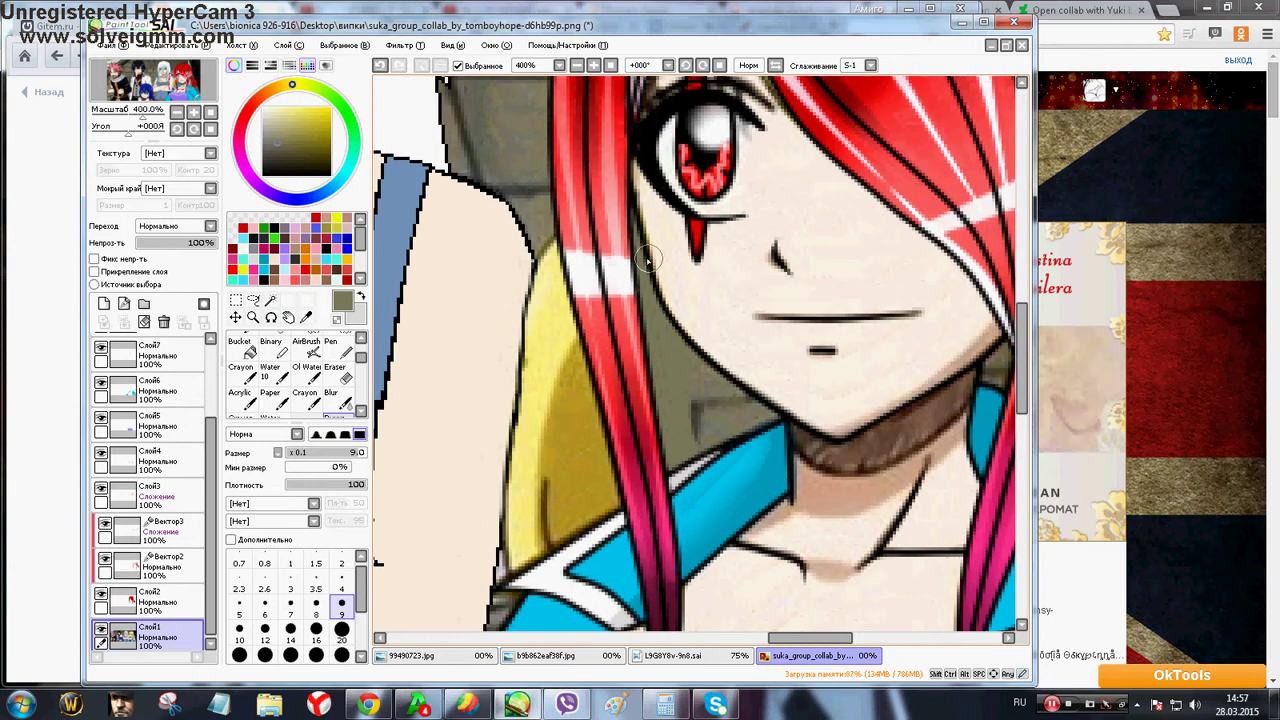
mouse_move(538, 217)
mouse_down()
mouse_move(555, 270)
mouse_move(541, 302)
mouse_move(527, 558)
mouse_up()
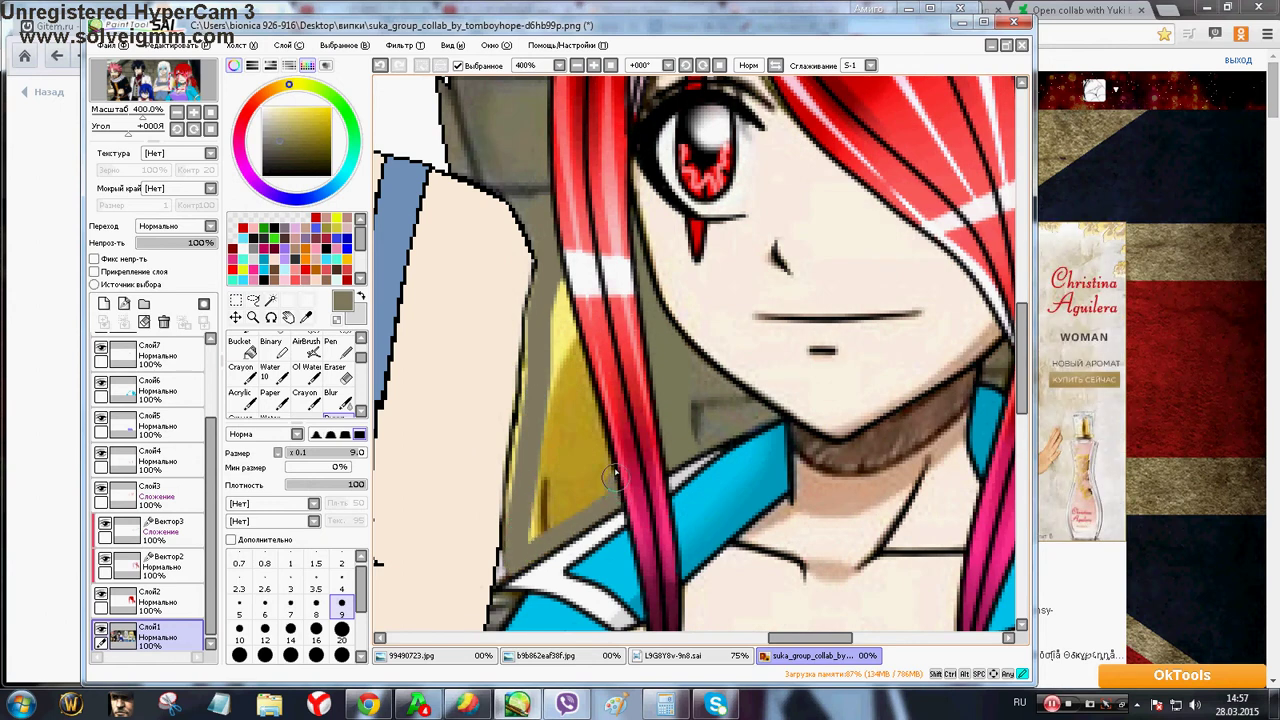
mouse_move(557, 282)
mouse_down()
mouse_move(530, 539)
mouse_move(595, 497)
mouse_move(598, 479)
mouse_move(593, 369)
mouse_move(562, 310)
mouse_move(529, 498)
mouse_move(548, 474)
mouse_move(553, 512)
mouse_move(596, 462)
mouse_move(582, 494)
mouse_move(571, 483)
mouse_move(574, 350)
mouse_move(538, 467)
mouse_up()
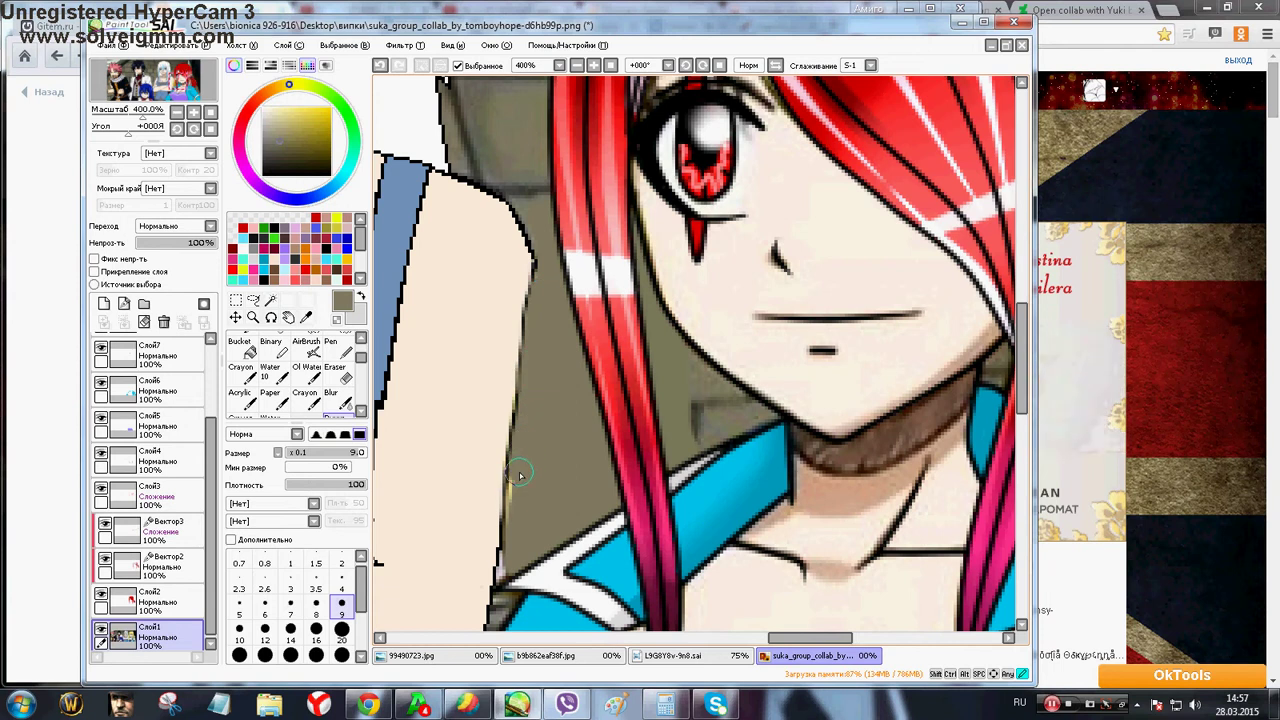
Add a black beauty mark beside the red-haired girl's mouth at brush size 4
click(611, 68)
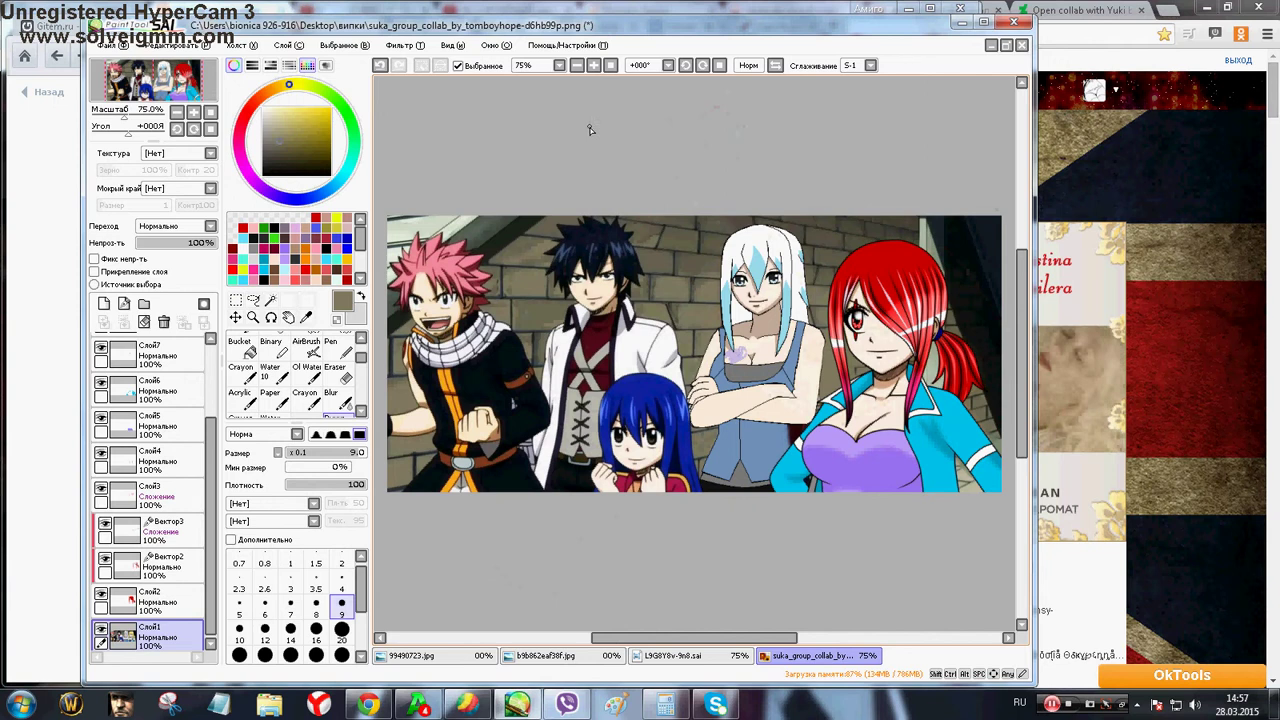
scroll(990, 340, up, 3)
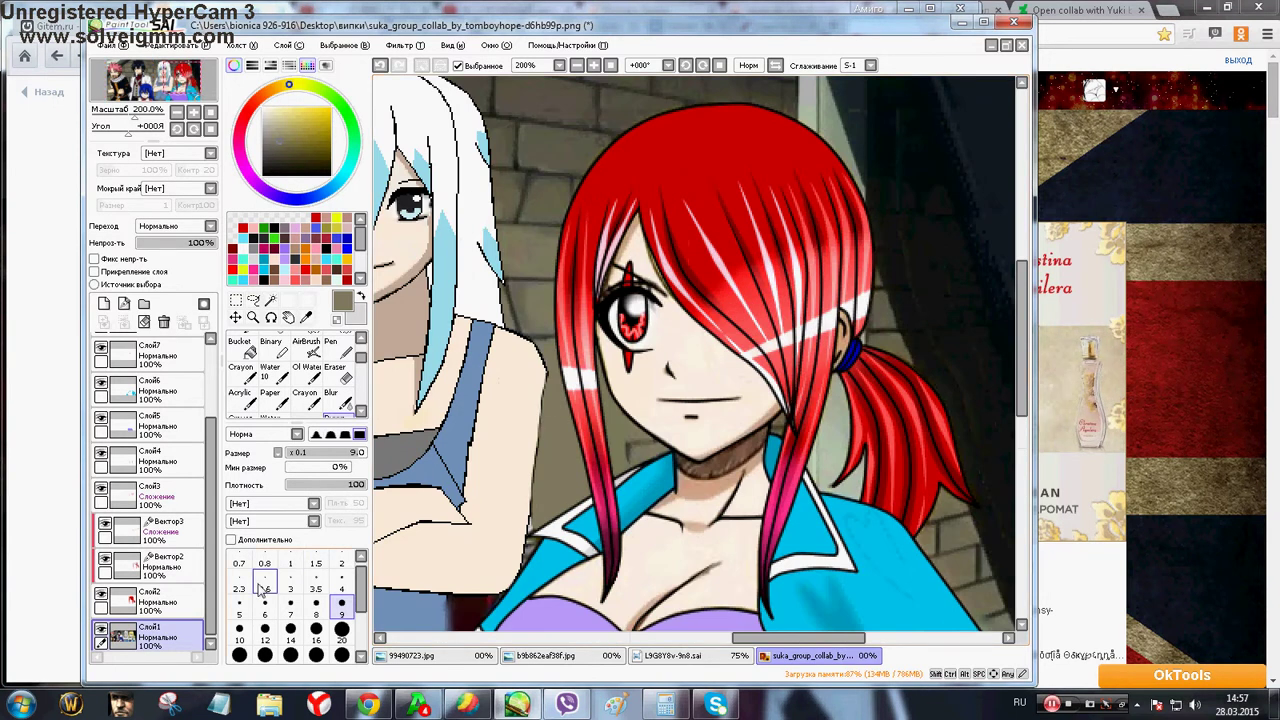
click(341, 588)
click(264, 279)
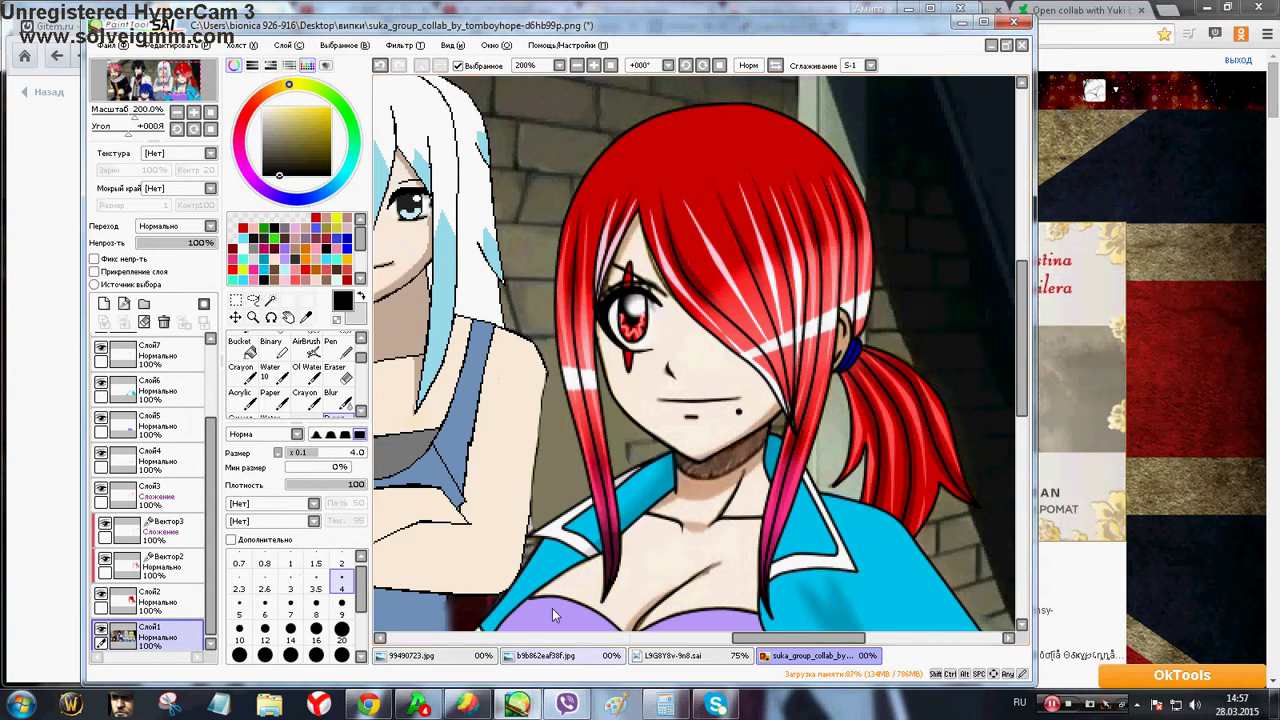
Deselect the emblem in b9b862eaf38f.jpg and copy the selected dragon tattoo from 99490723.jpg
click(553, 655)
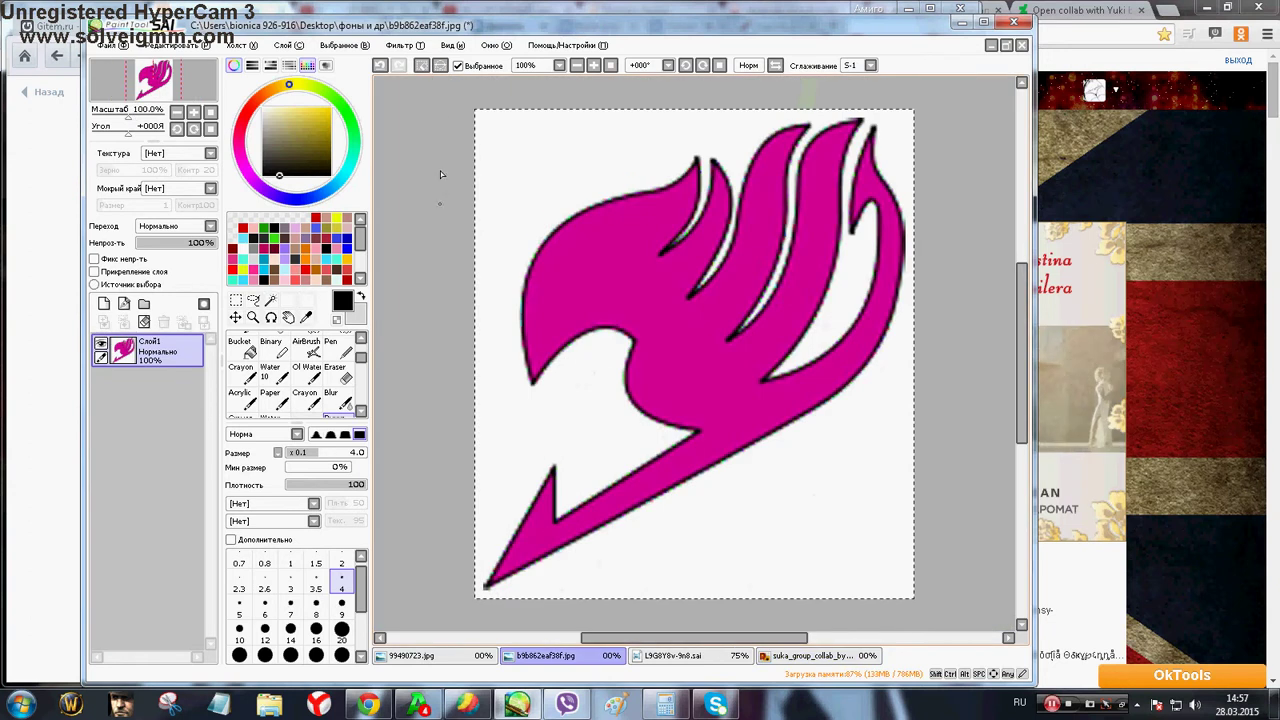
key(ctrl+d)
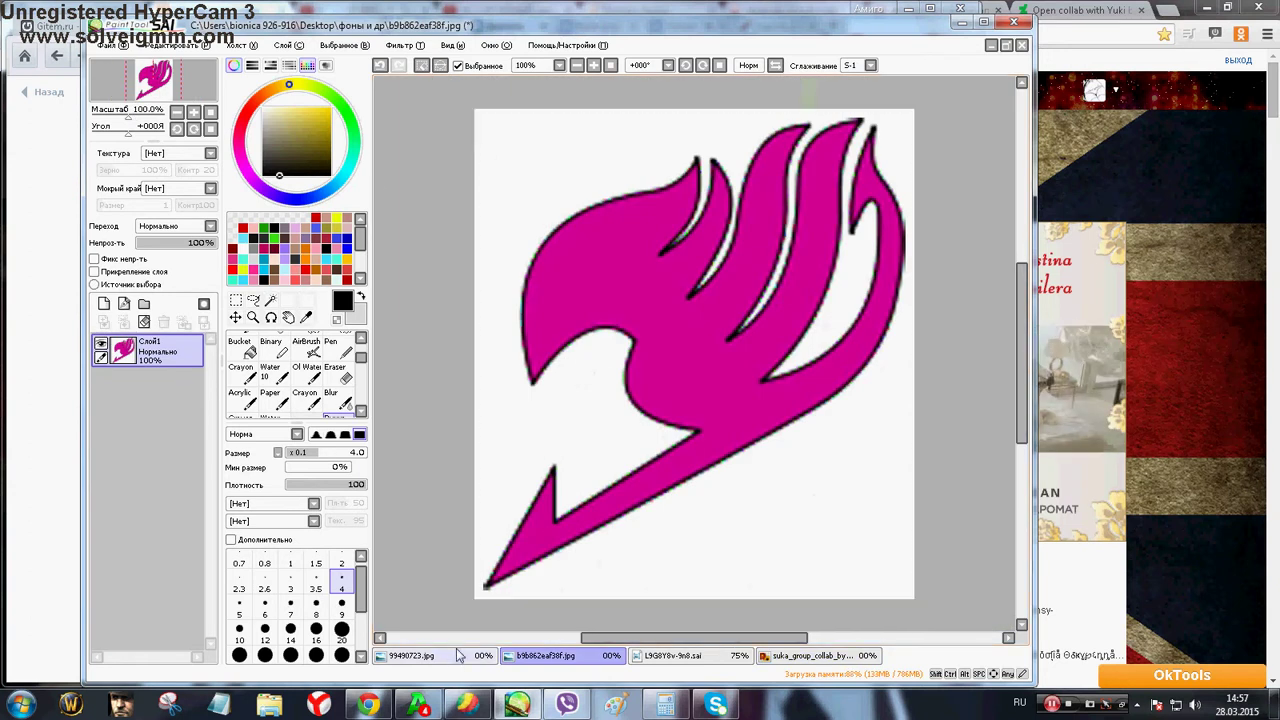
key(ctrl+shift+Tab)
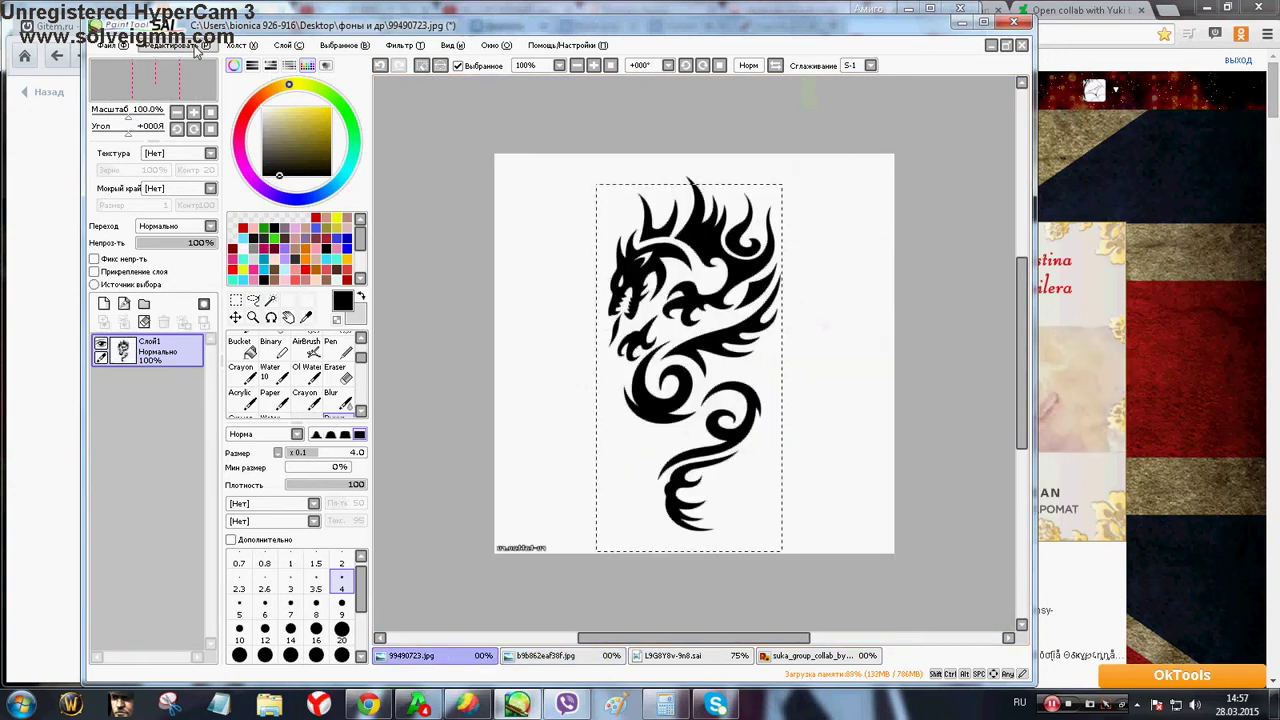
click(194, 47)
click(196, 117)
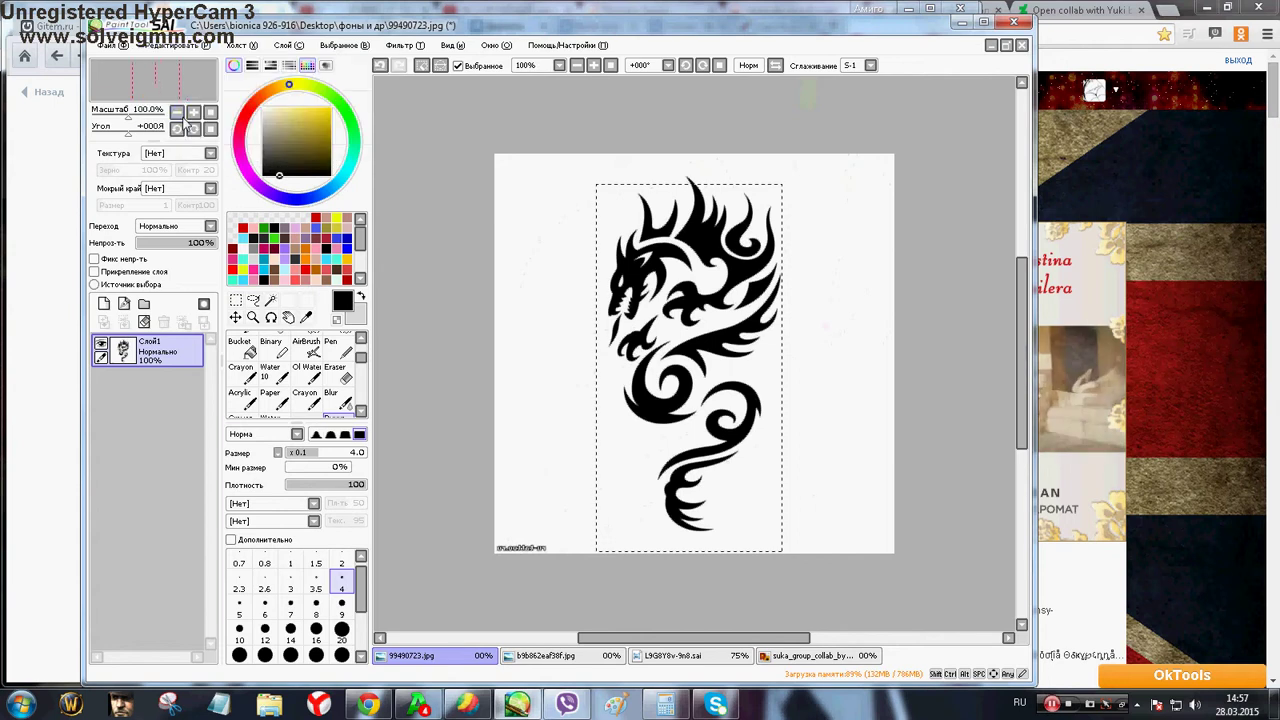
Paste the dragon tattoo into the suka_group_collab drawing on a new layer directly above Слой8
click(776, 657)
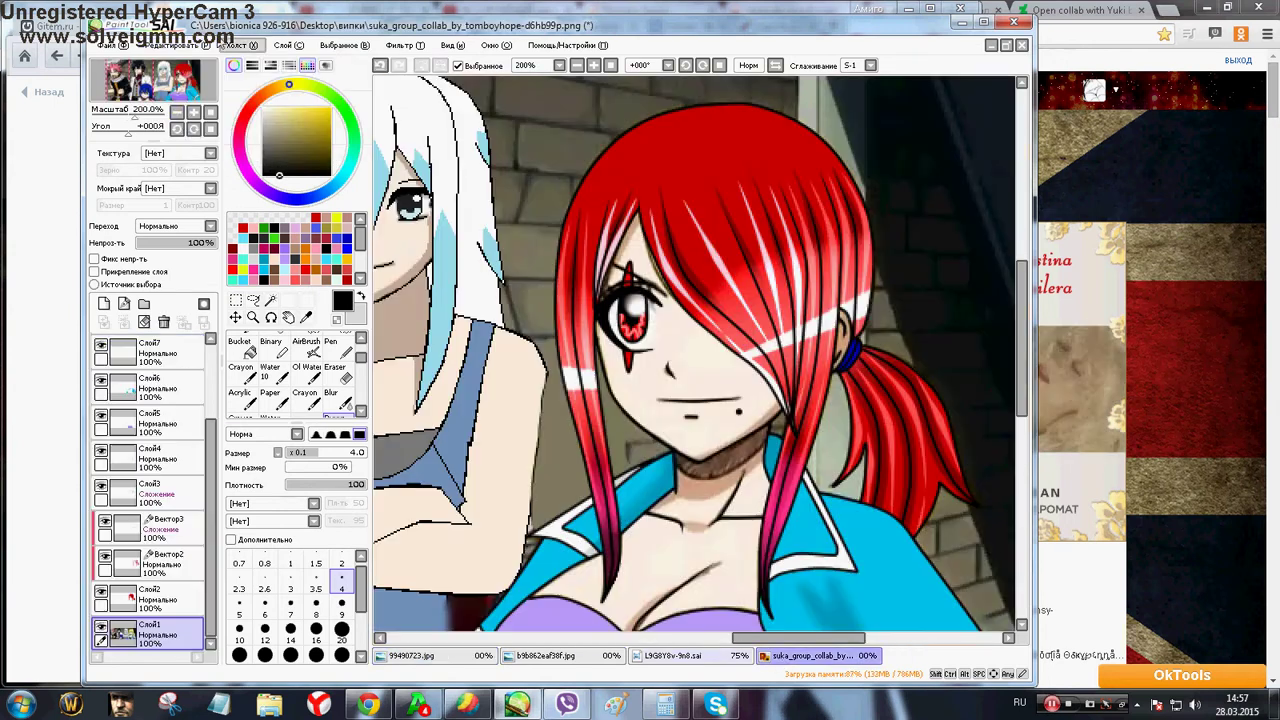
drag(212, 433, 212, 348)
click(160, 385)
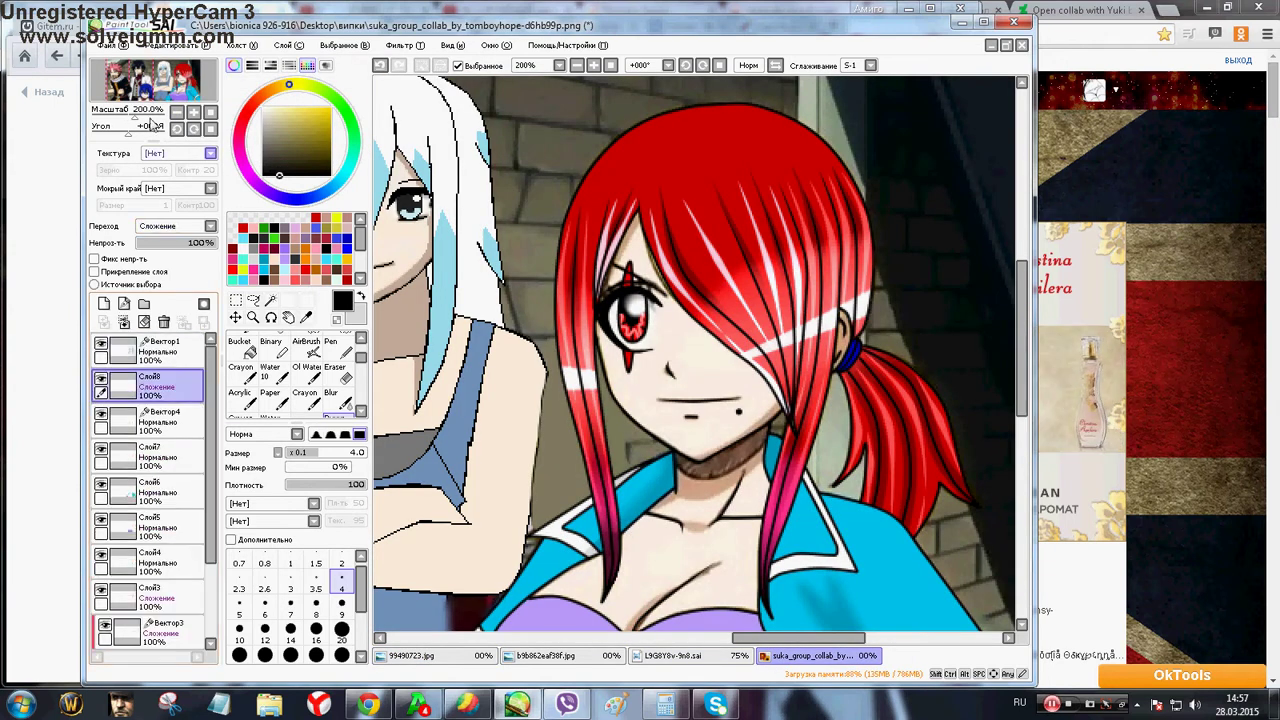
click(165, 47)
click(176, 132)
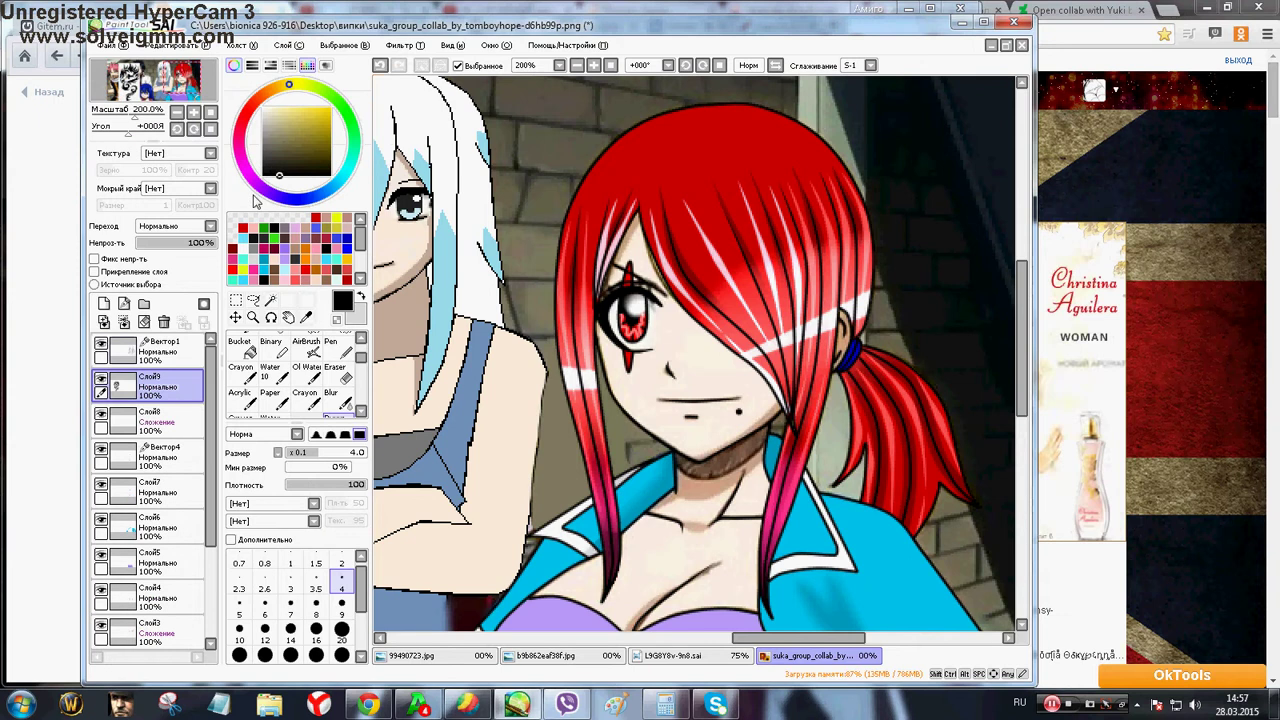
Scale the pasted dragon tattoo down and place it over the side of the red-haired girl's neck
scroll(540, 287, down, 3)
scroll(540, 287, down, 1)
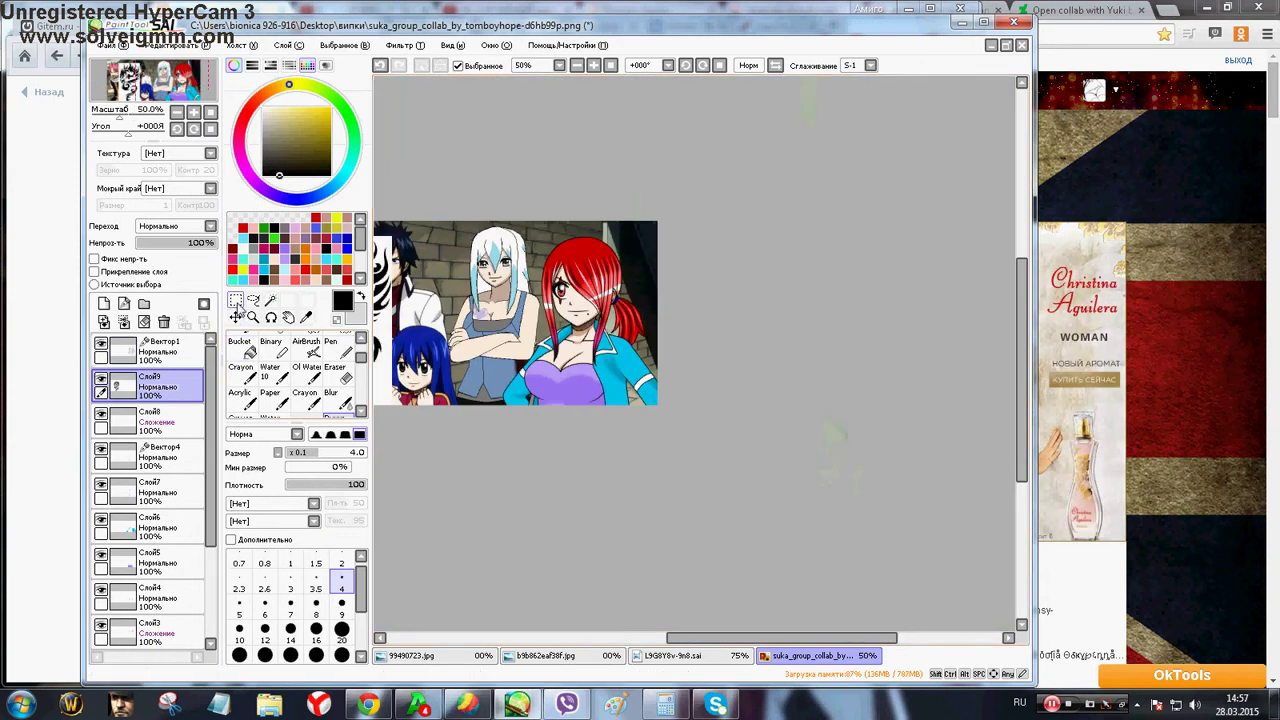
key(ctrl+t)
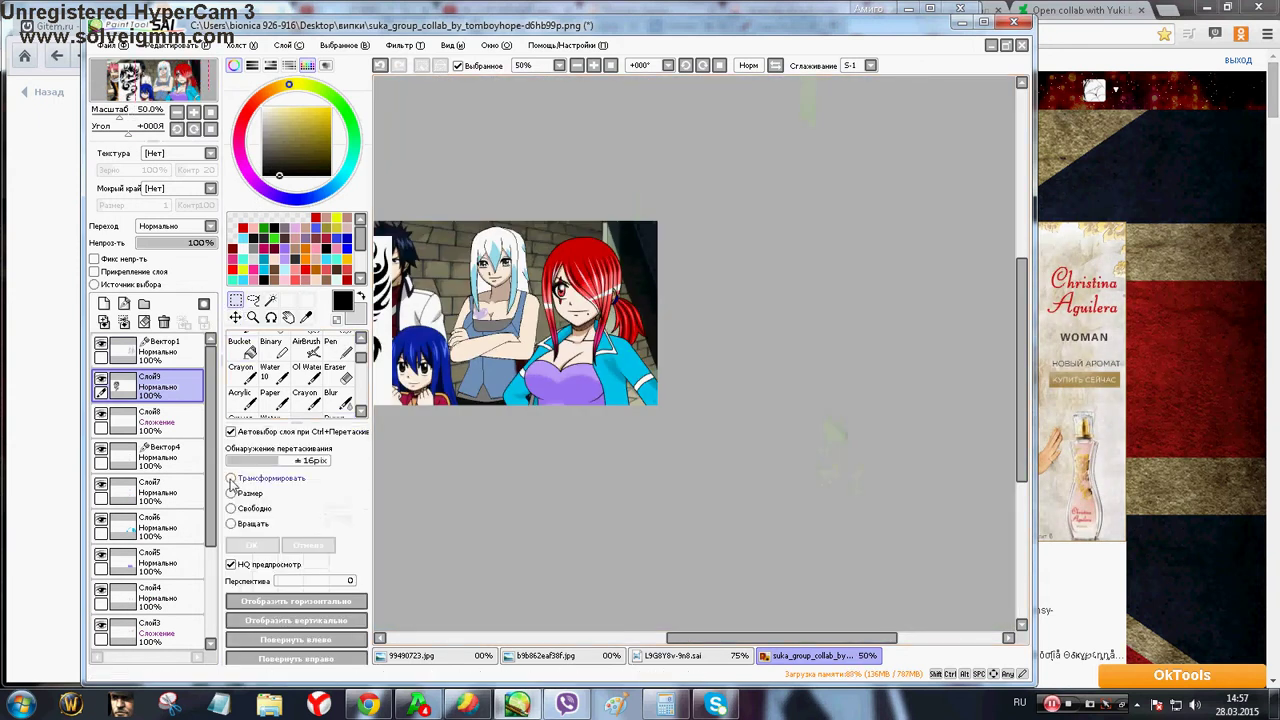
drag(642, 385, 653, 384)
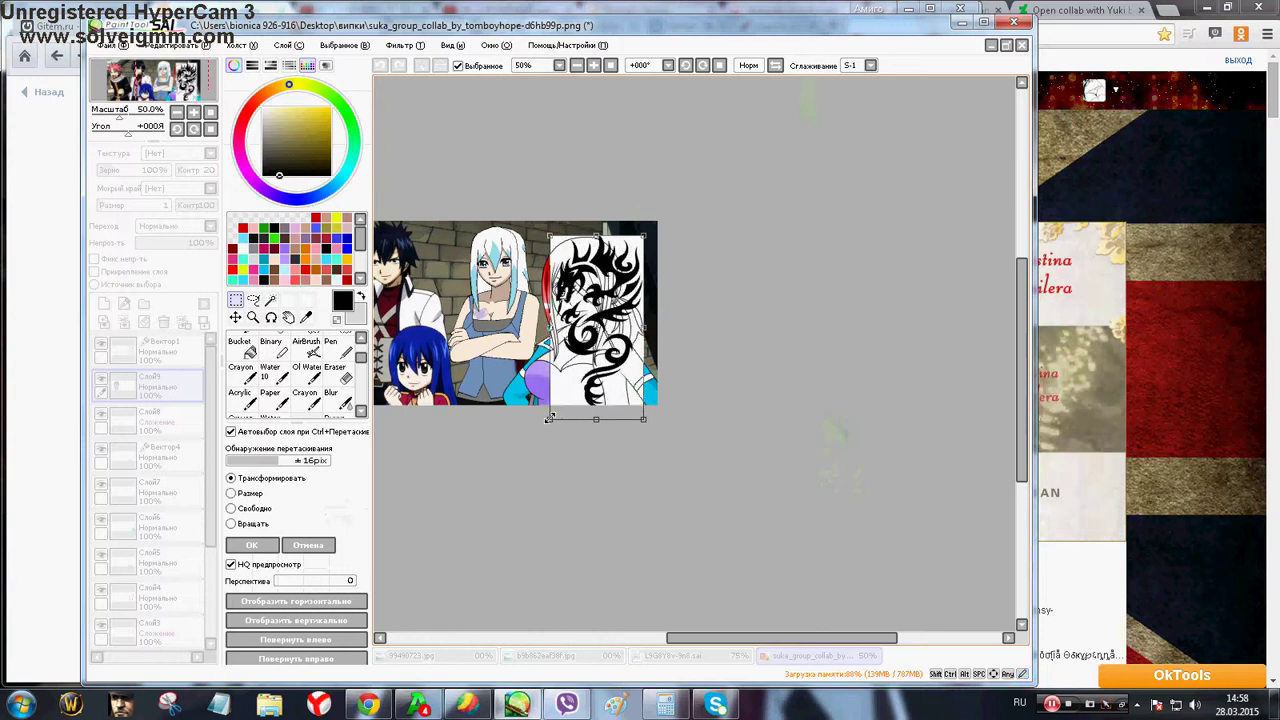
drag(552, 419, 646, 268)
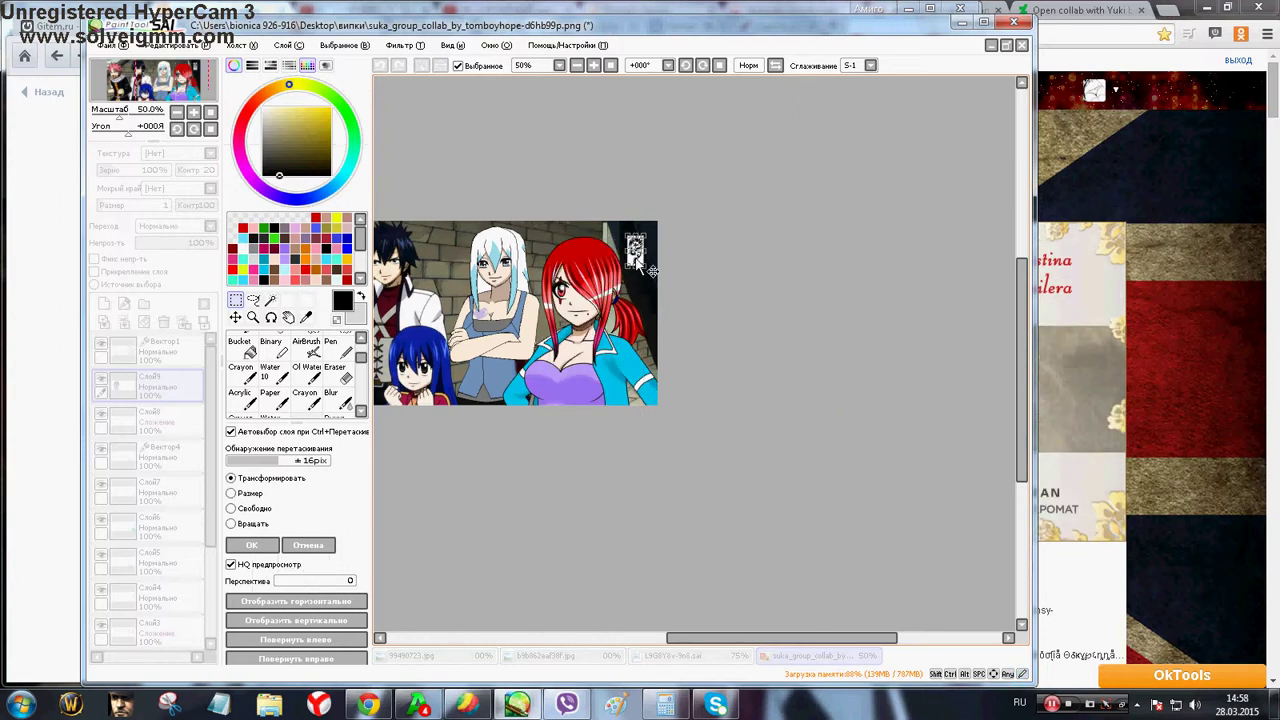
scroll(602, 340, up, 5)
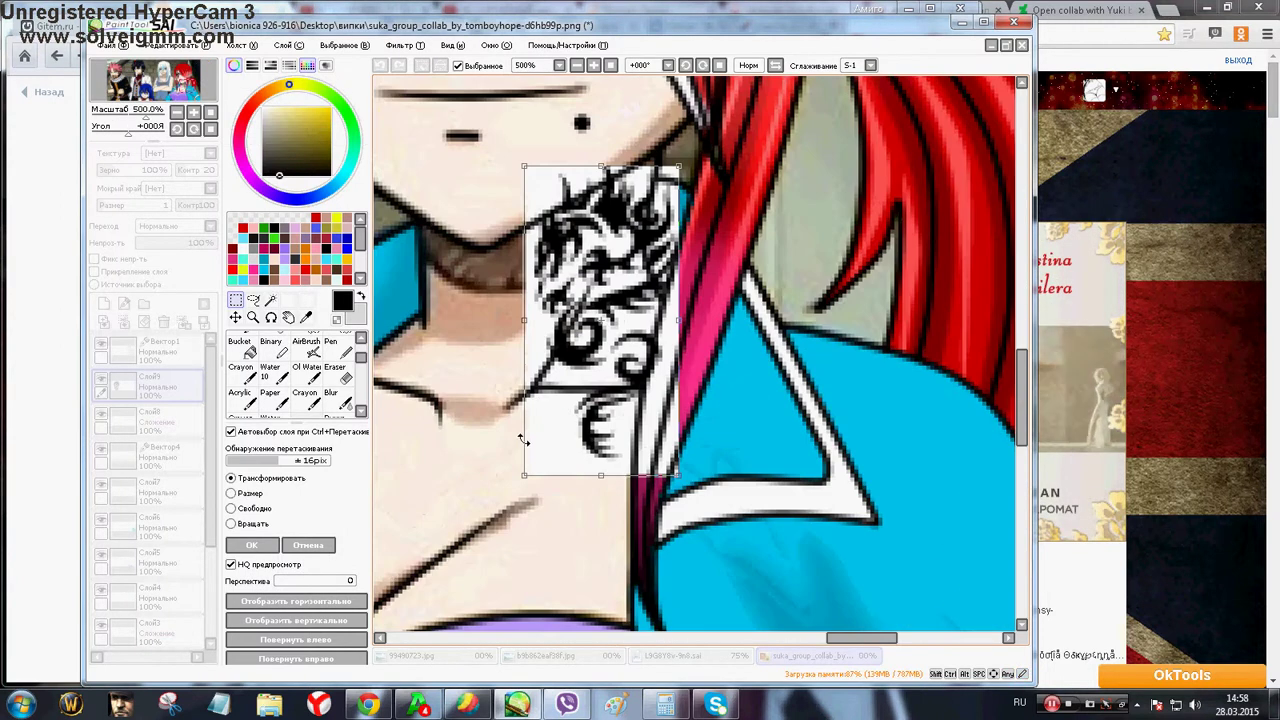
drag(522, 476, 586, 327)
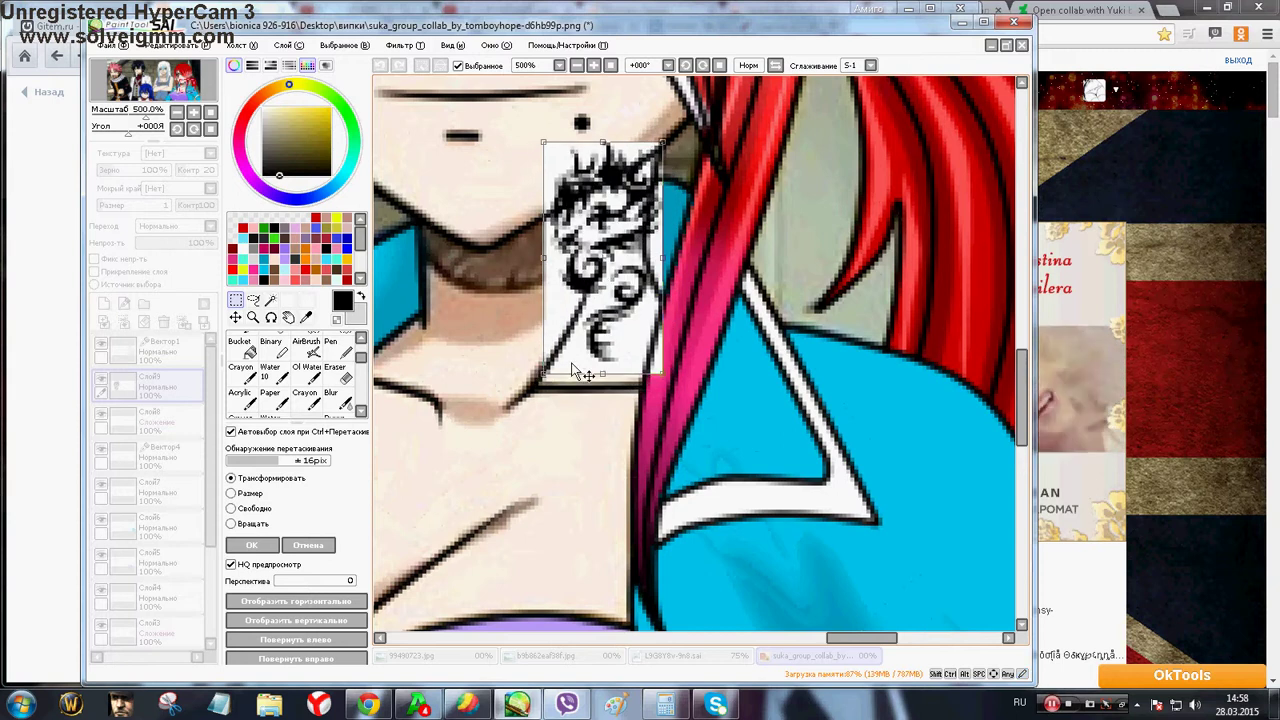
drag(541, 372, 567, 359)
click(249, 545)
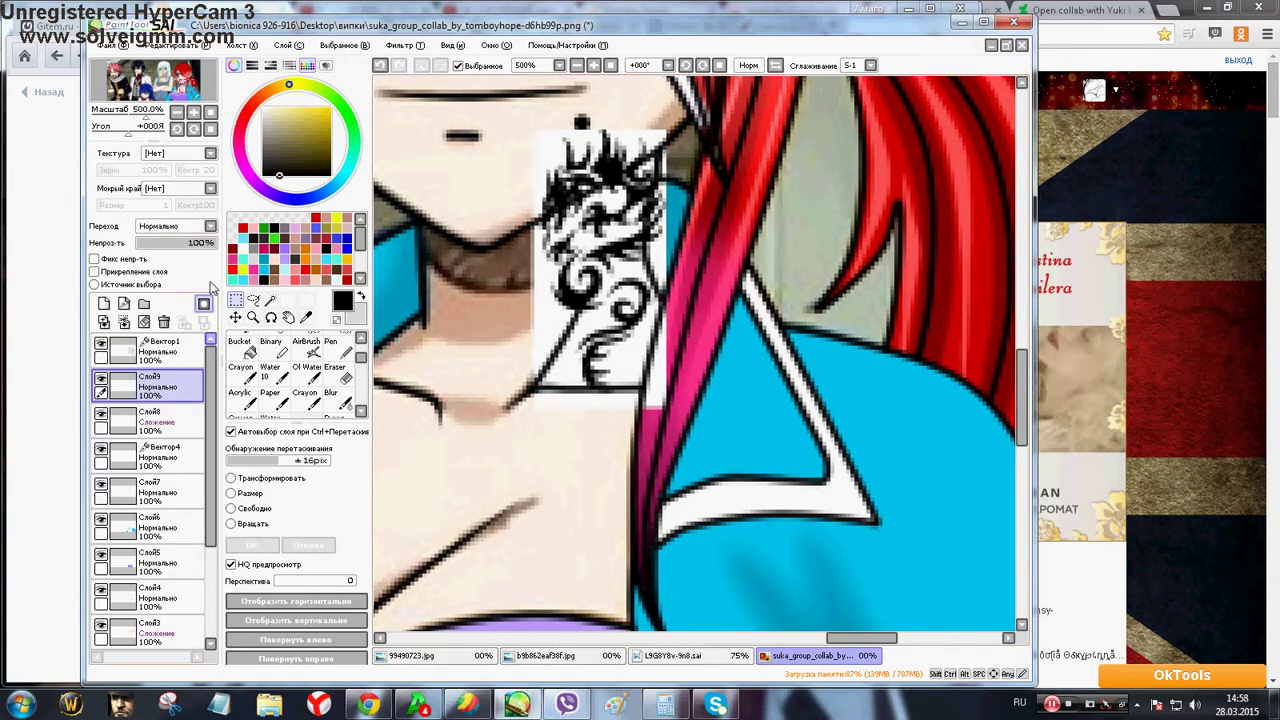
Set the tattoo layer's blending mode to Умножение and erase the parts overlapping the face with the transparent colour at size 20
click(193, 230)
click(185, 252)
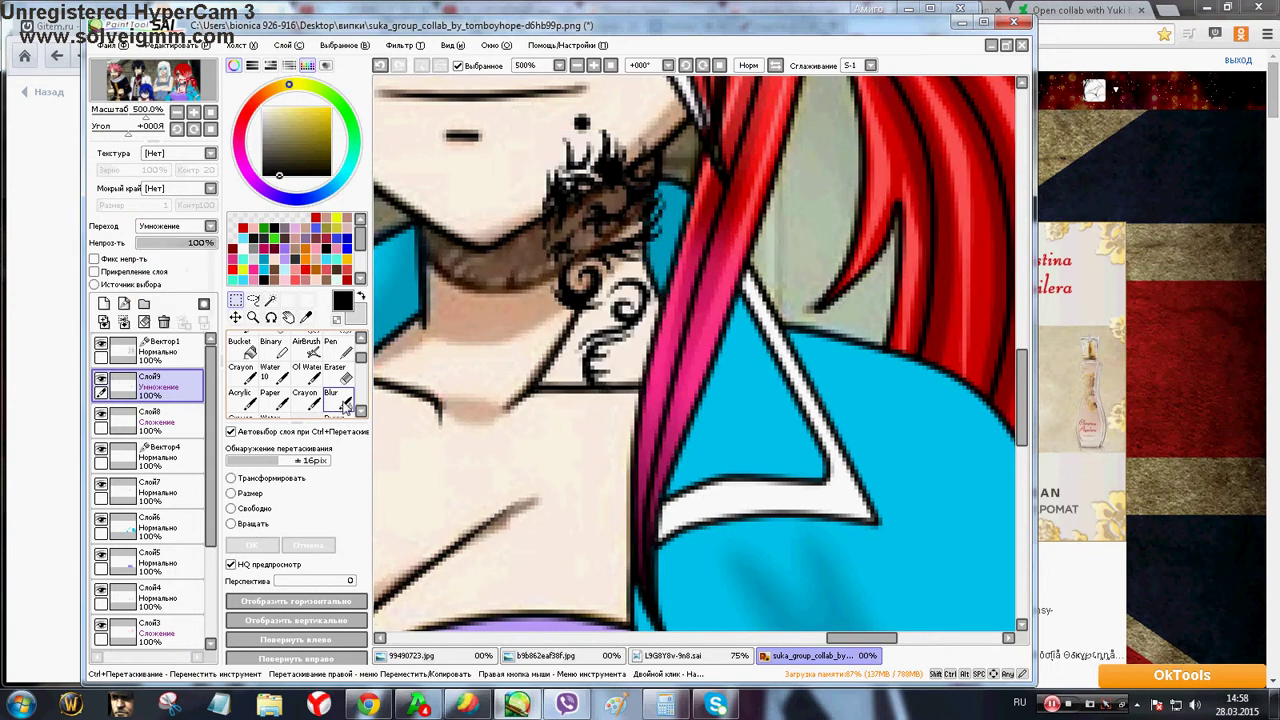
click(341, 412)
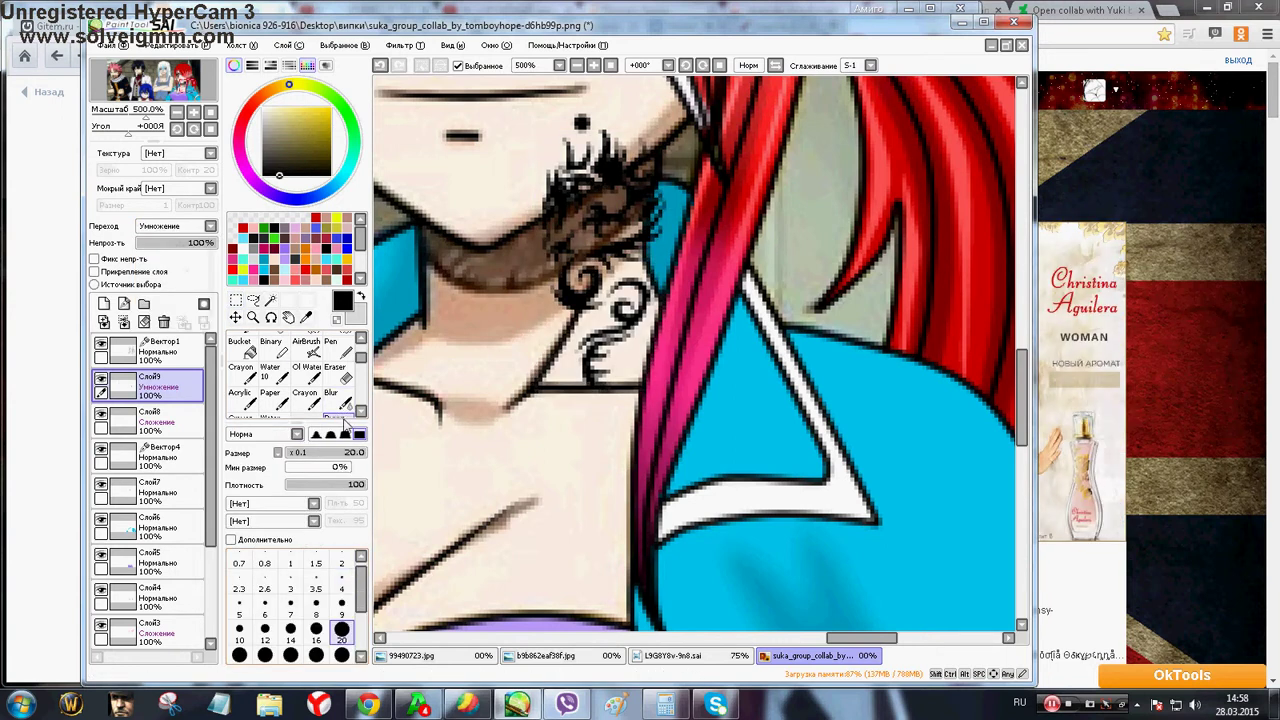
click(338, 320)
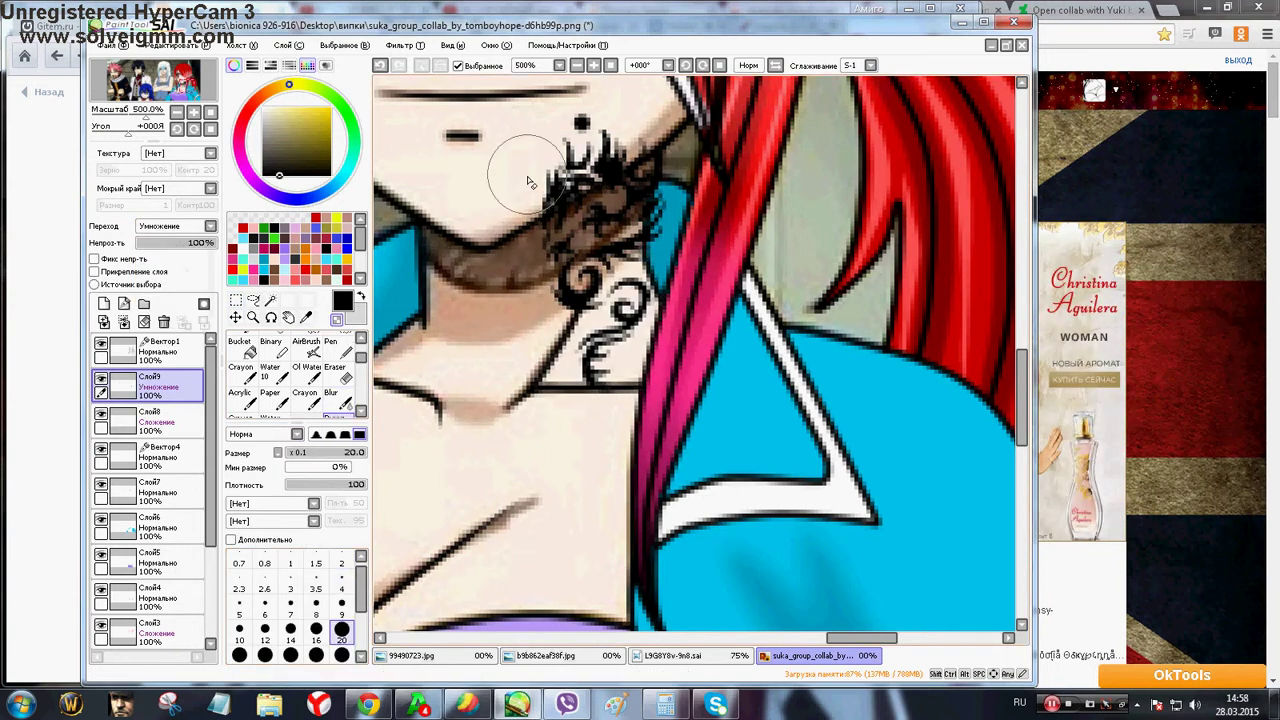
mouse_move(529, 177)
mouse_down()
mouse_move(612, 125)
mouse_move(542, 176)
mouse_move(590, 150)
mouse_move(666, 148)
mouse_move(670, 188)
mouse_move(690, 205)
mouse_move(686, 240)
mouse_move(641, 113)
mouse_up()
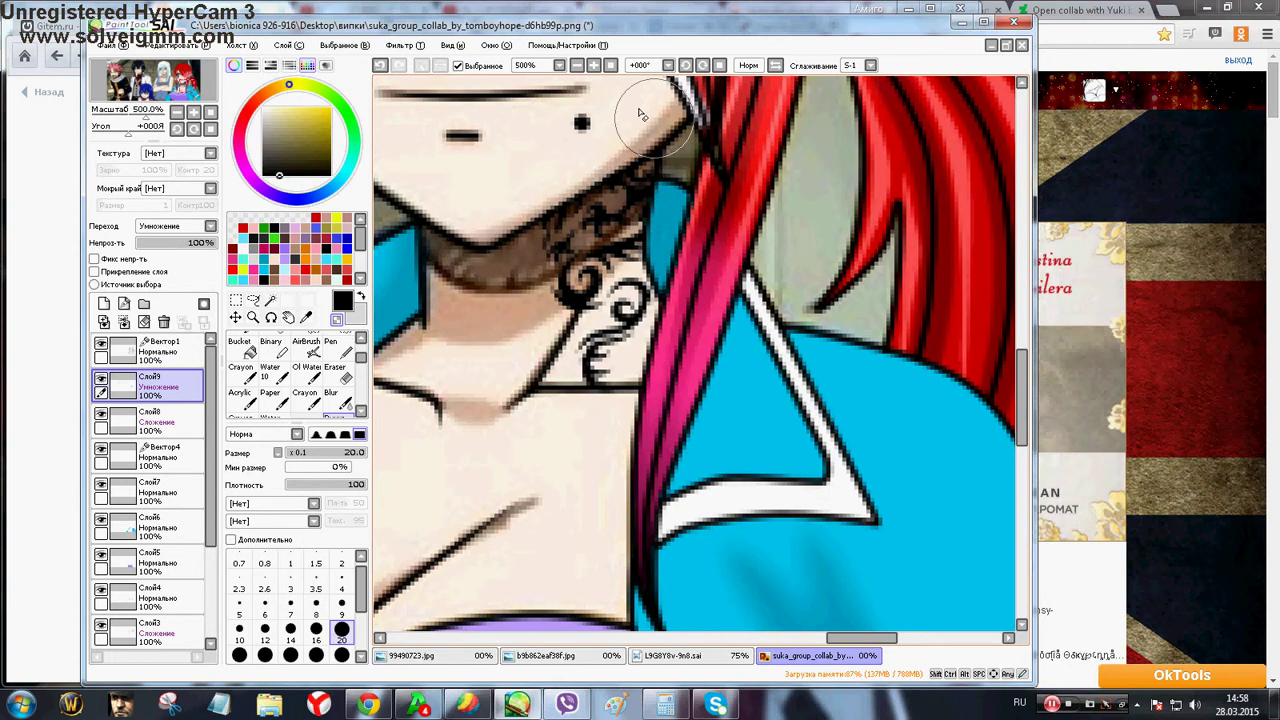
Set the brush size to 4 with the tattoo layer Слой9 active
click(611, 66)
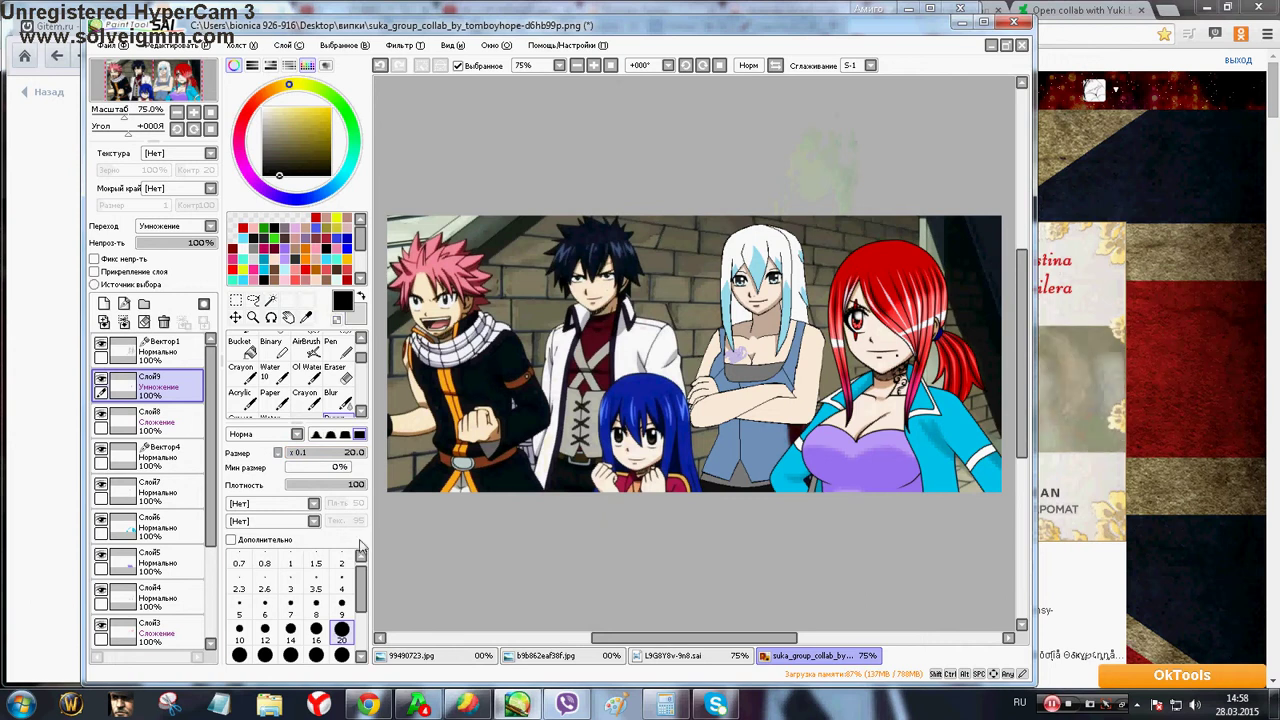
click(343, 578)
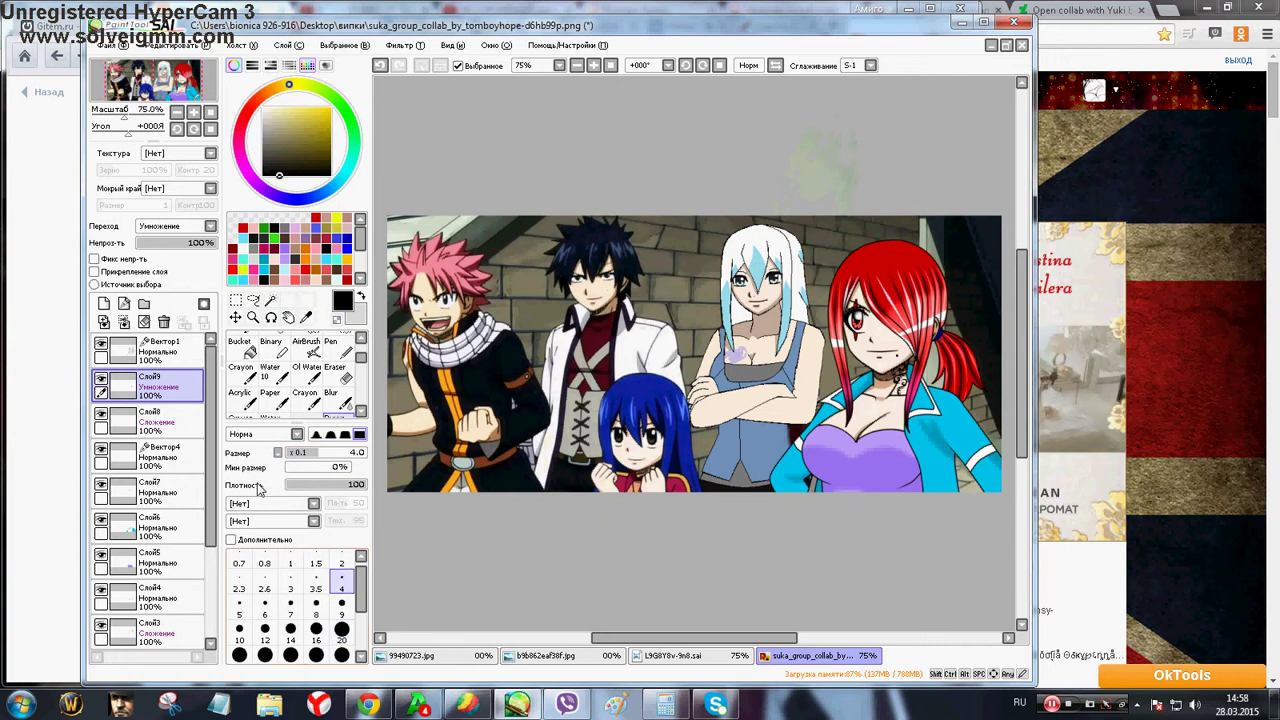